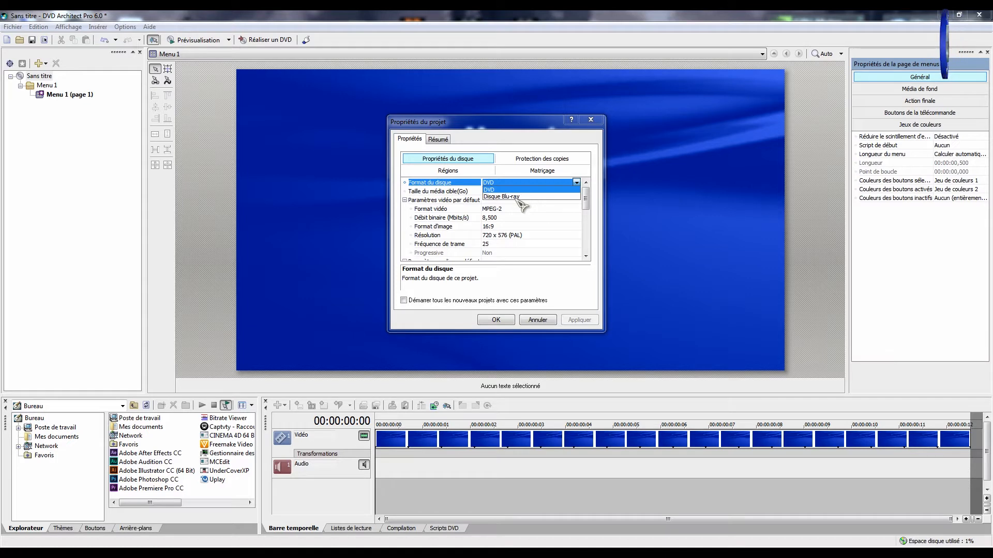
Set the project's disc format to DVD and its target media size to 8,50 GB
click(511, 197)
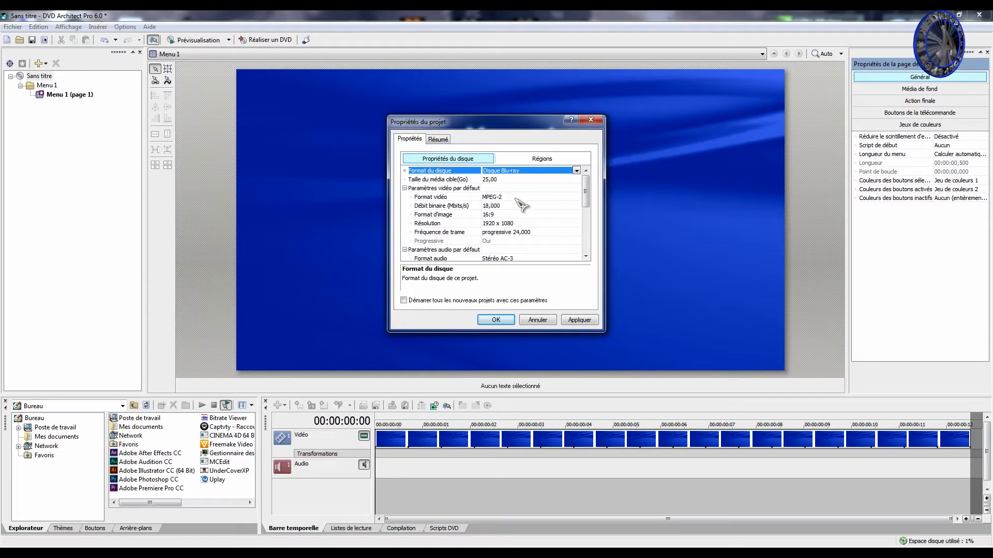
click(496, 172)
click(495, 178)
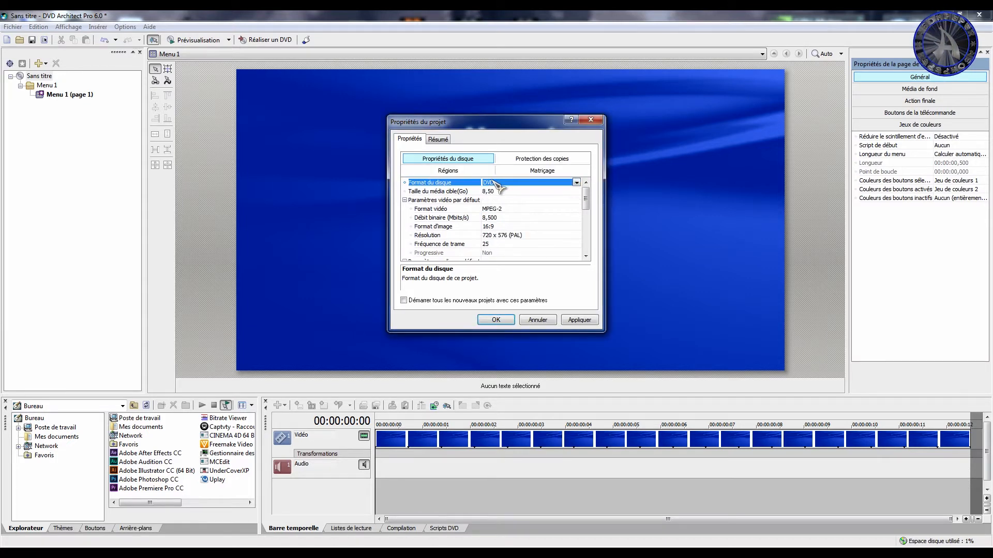
click(496, 191)
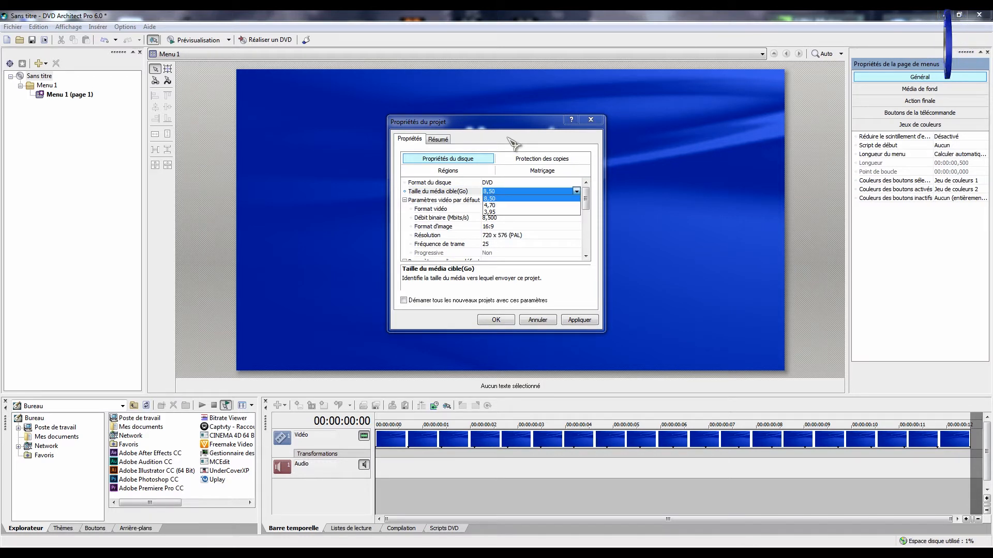
click(492, 198)
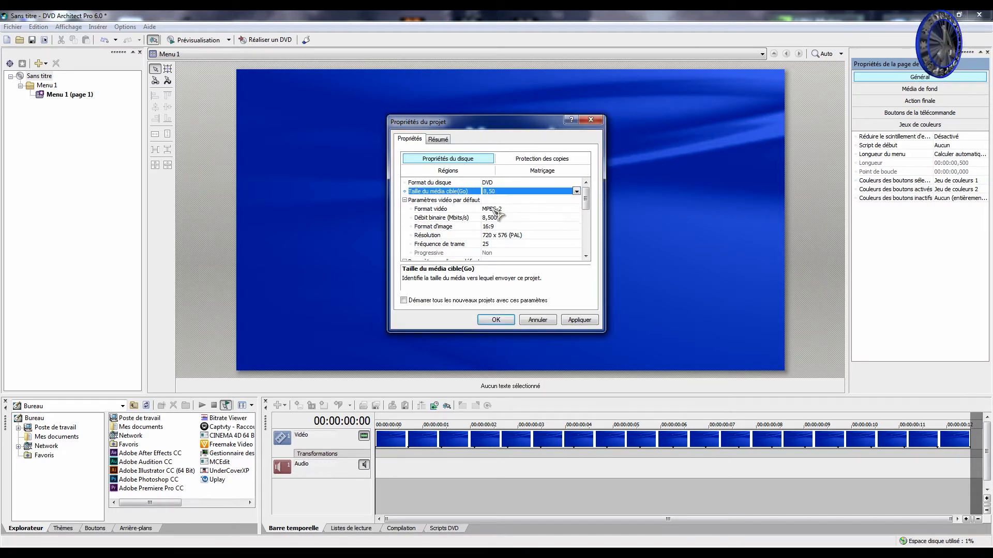
click(513, 194)
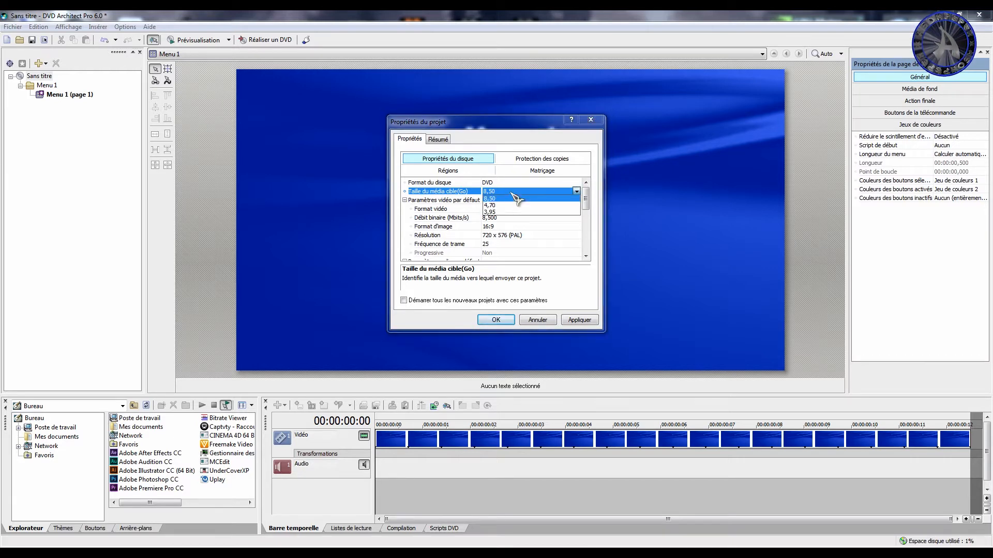
Check the default video format, bit rate and resolution options, and choose 16:9 as the image format
click(468, 210)
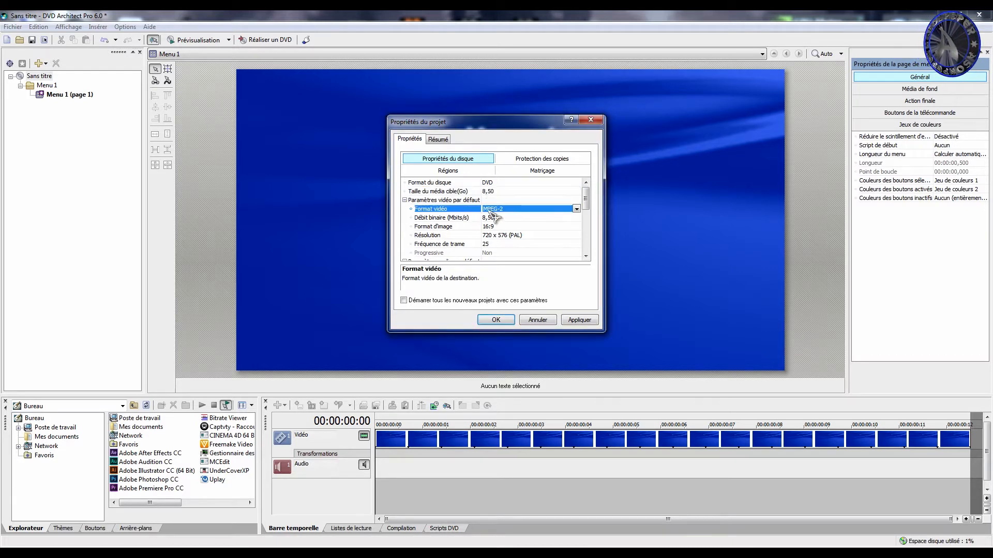
click(494, 209)
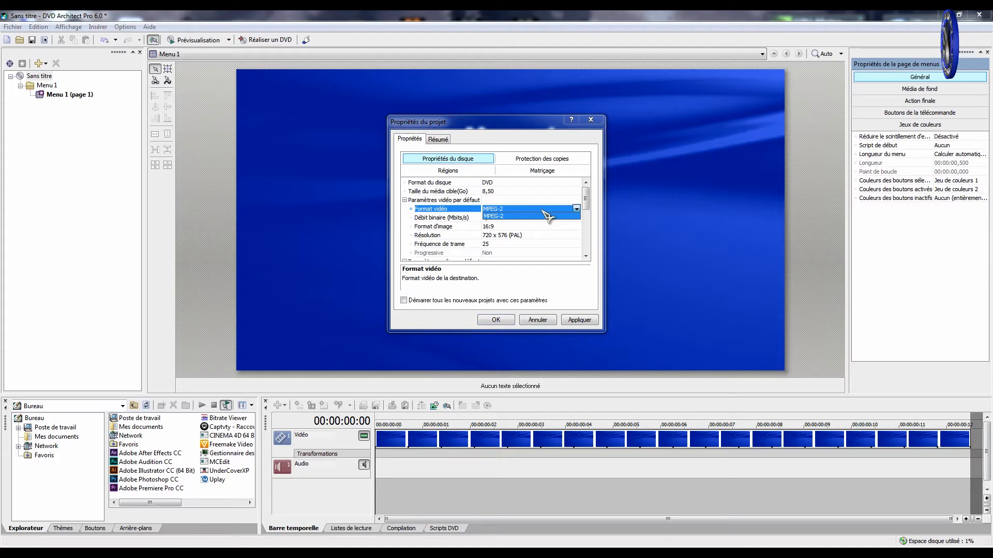
click(599, 192)
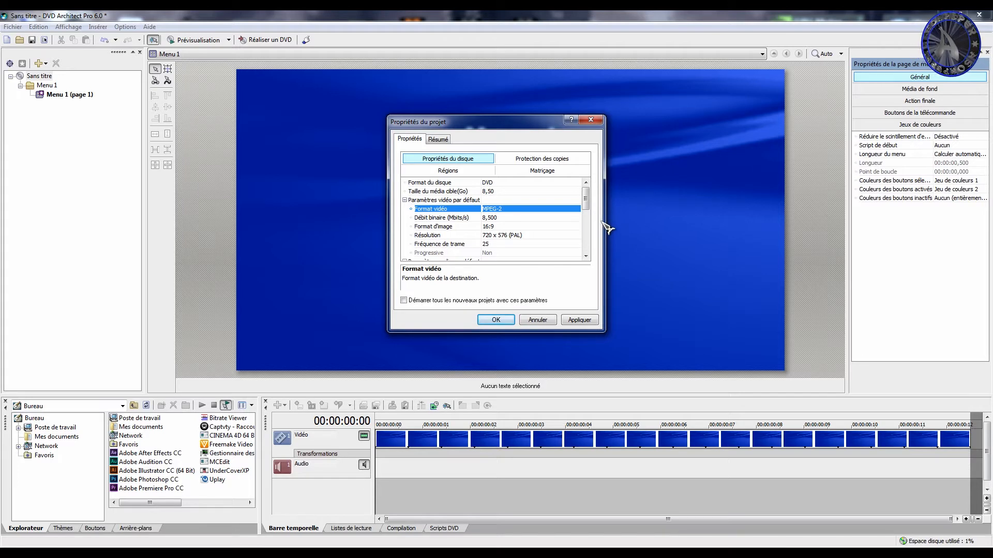
click(503, 219)
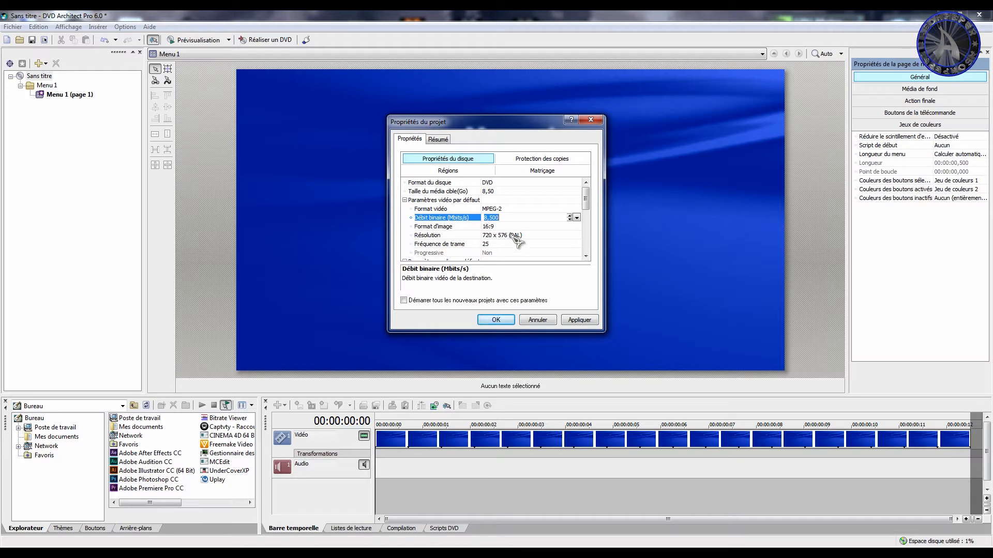
click(514, 235)
click(501, 255)
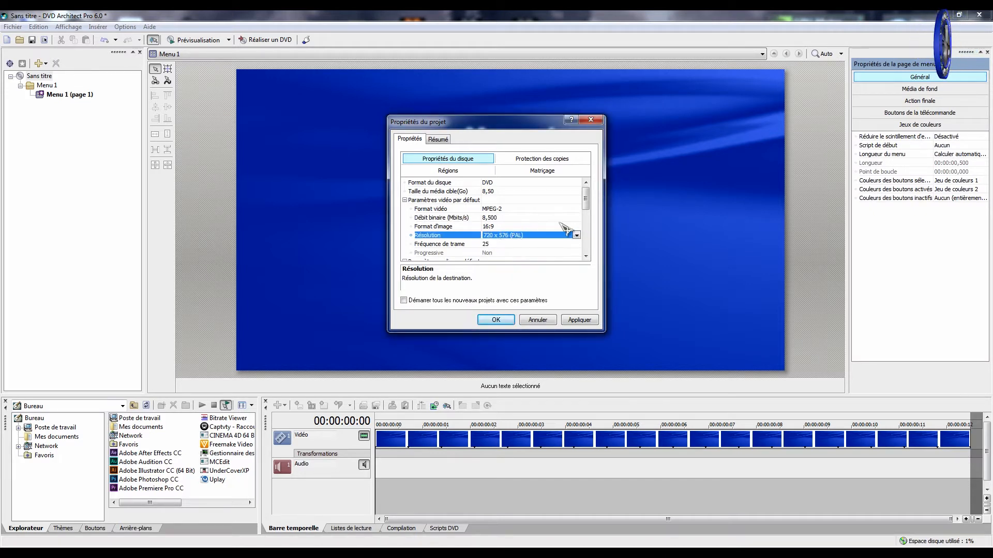
click(509, 227)
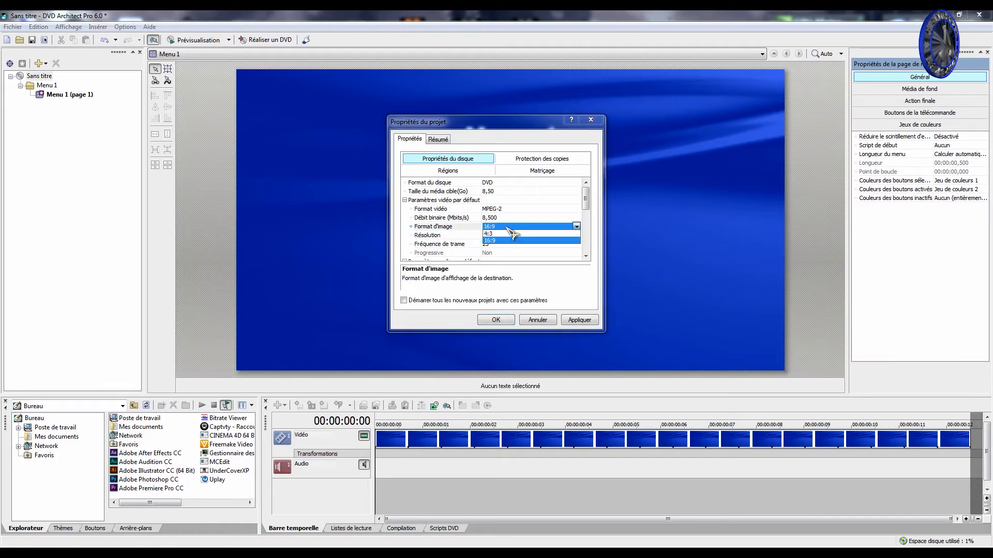
click(504, 241)
Set the default audio format to Stéréo AC-3 with a bit rate of 320 Kbits/s
drag(587, 205, 594, 226)
click(510, 206)
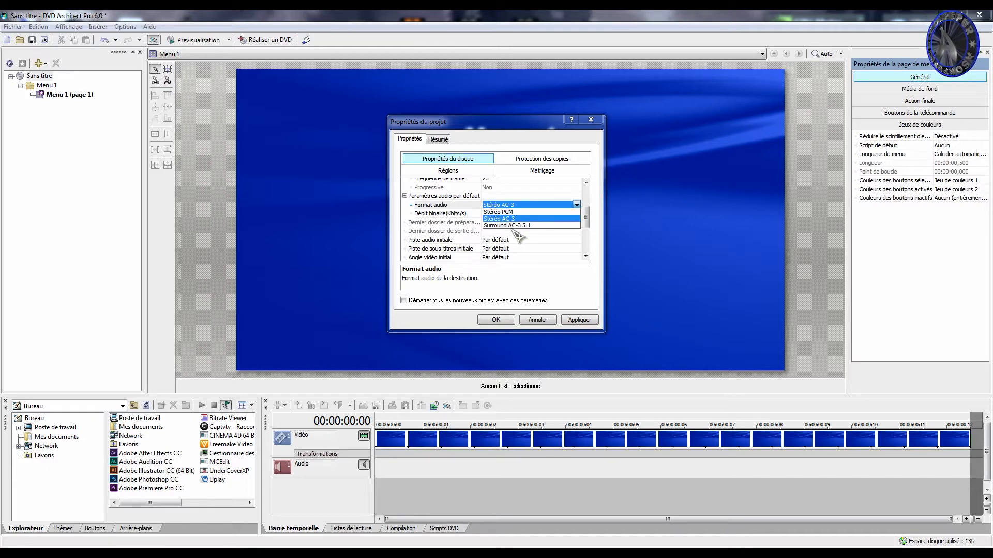
click(510, 219)
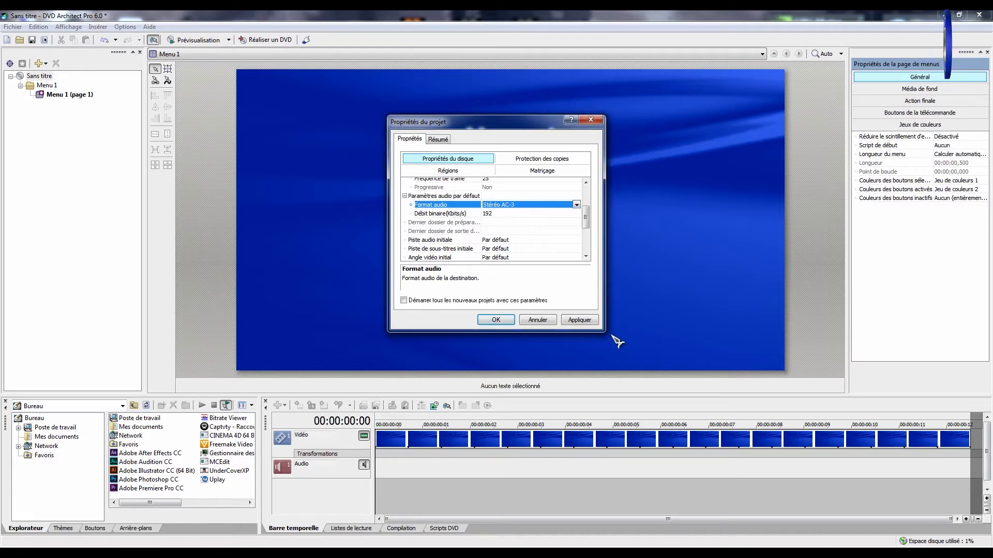
click(522, 214)
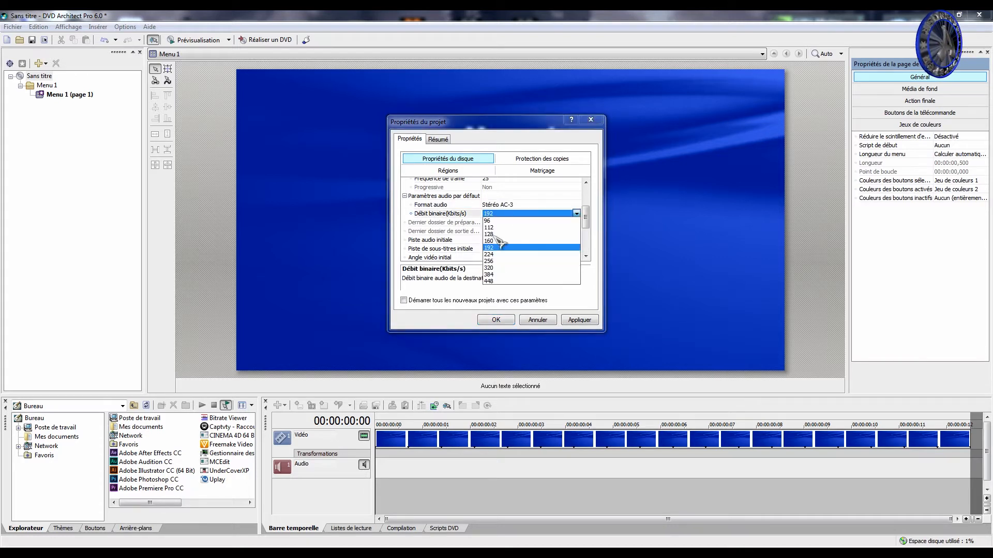
click(488, 268)
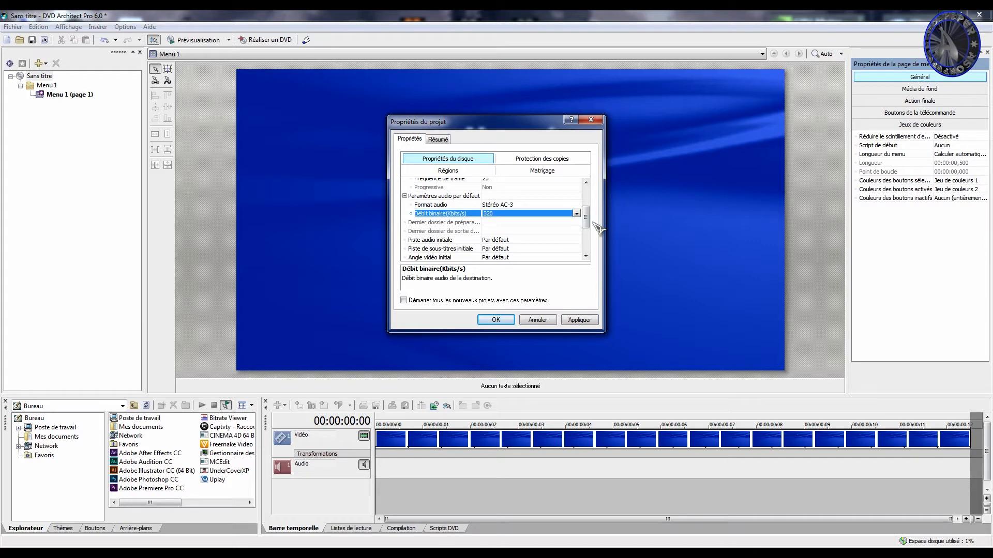
Try the 7 (NC-17) parental control level for the DVD and set it back to Arrêt
drag(585, 222, 594, 248)
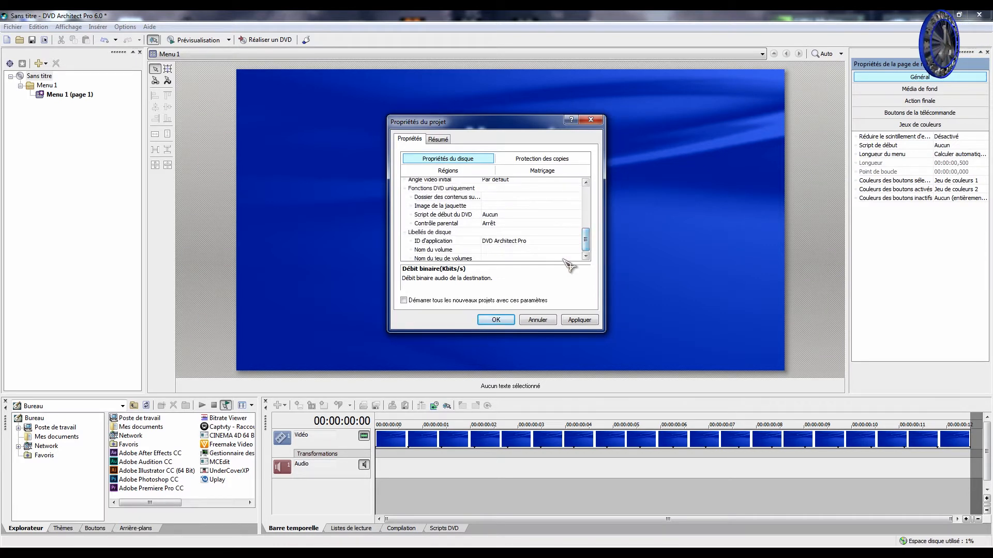
click(498, 225)
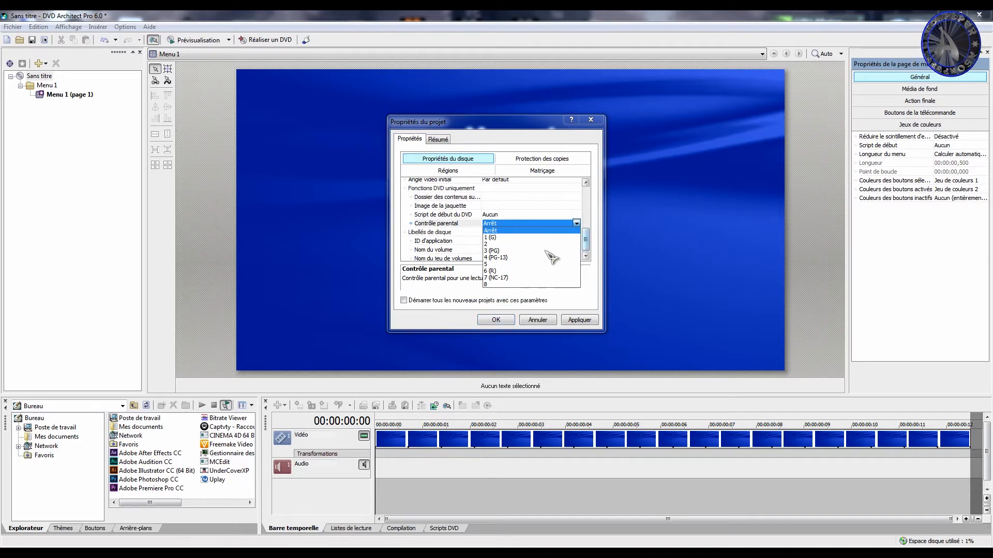
click(501, 278)
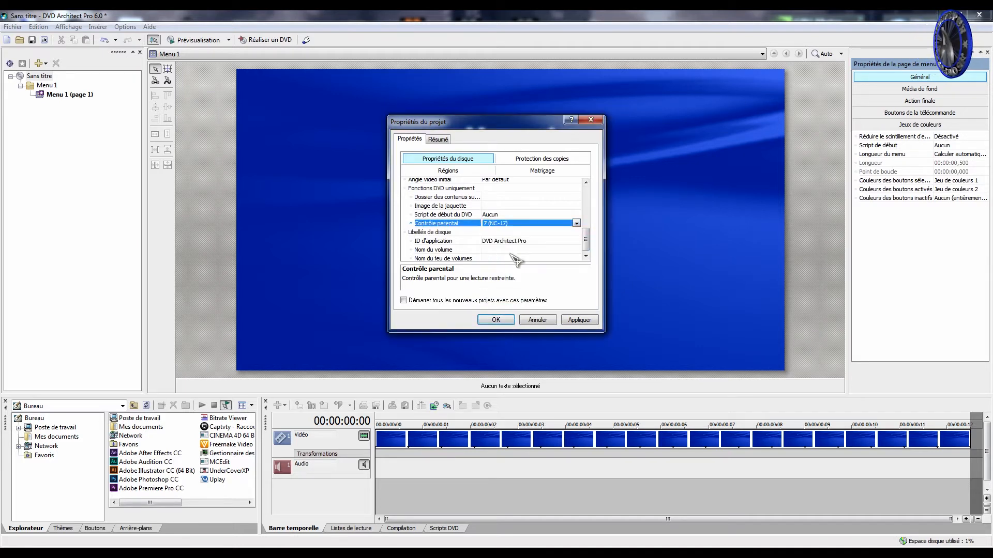
click(517, 225)
click(516, 230)
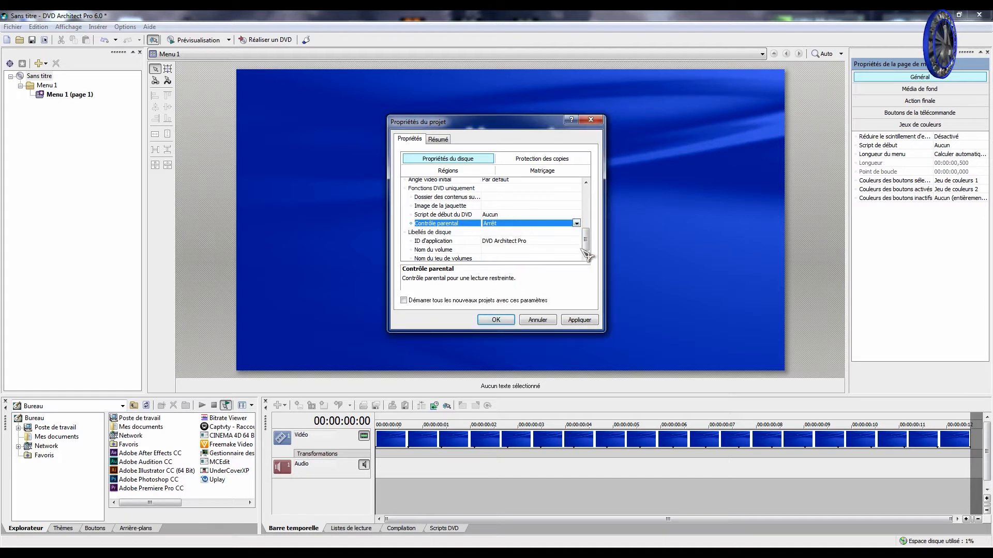
drag(586, 239, 590, 237)
Try marking the disc as copyrighted in the copy protection settings and set it back to Non
click(562, 159)
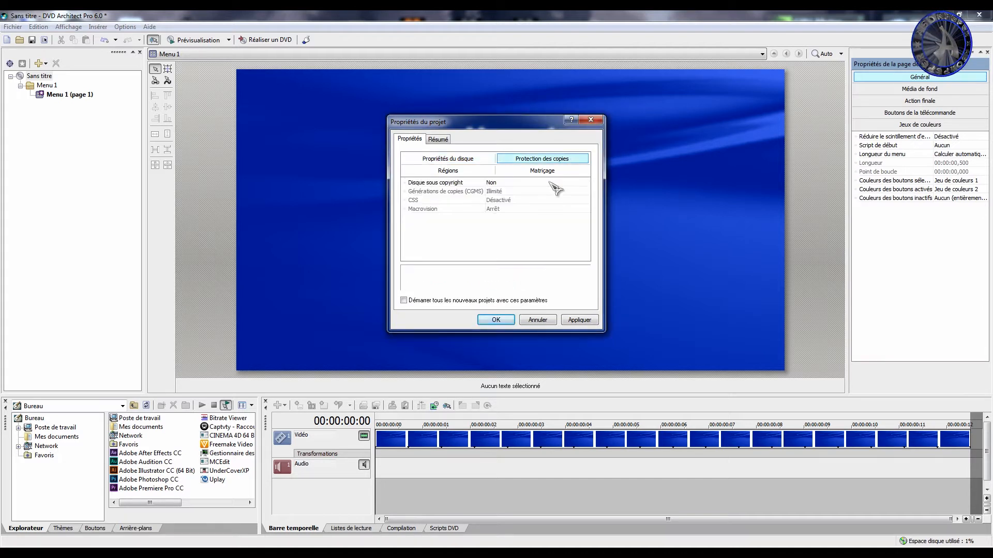
click(512, 183)
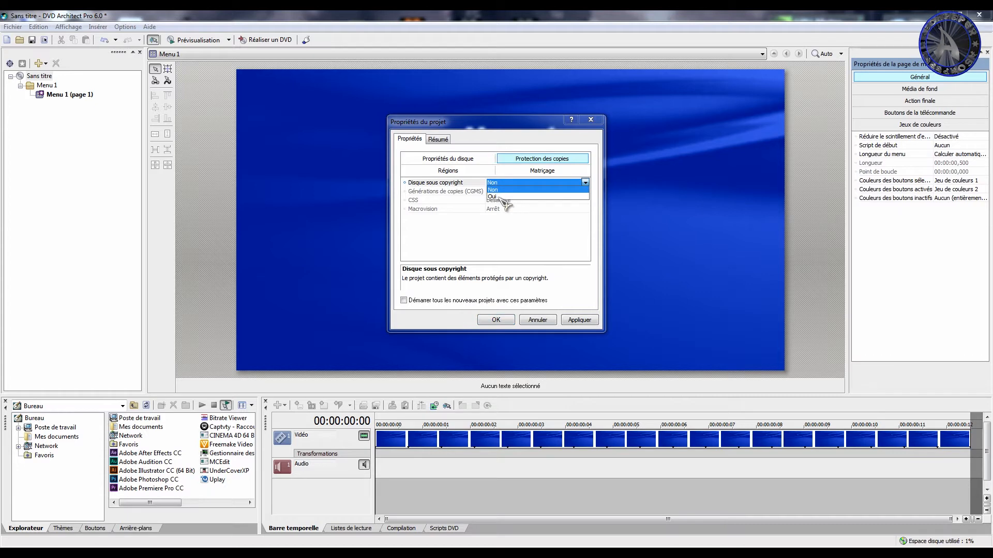
click(493, 197)
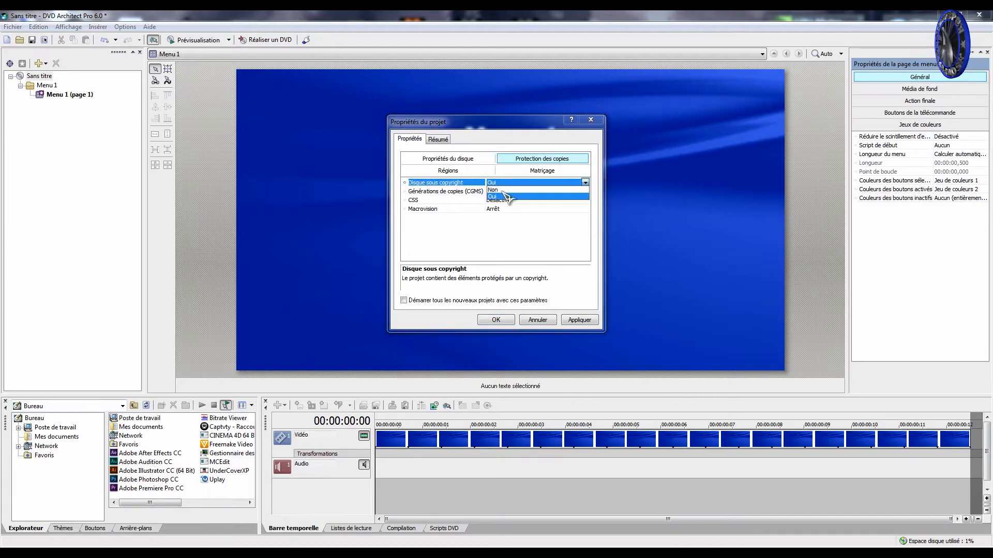
click(519, 185)
click(525, 196)
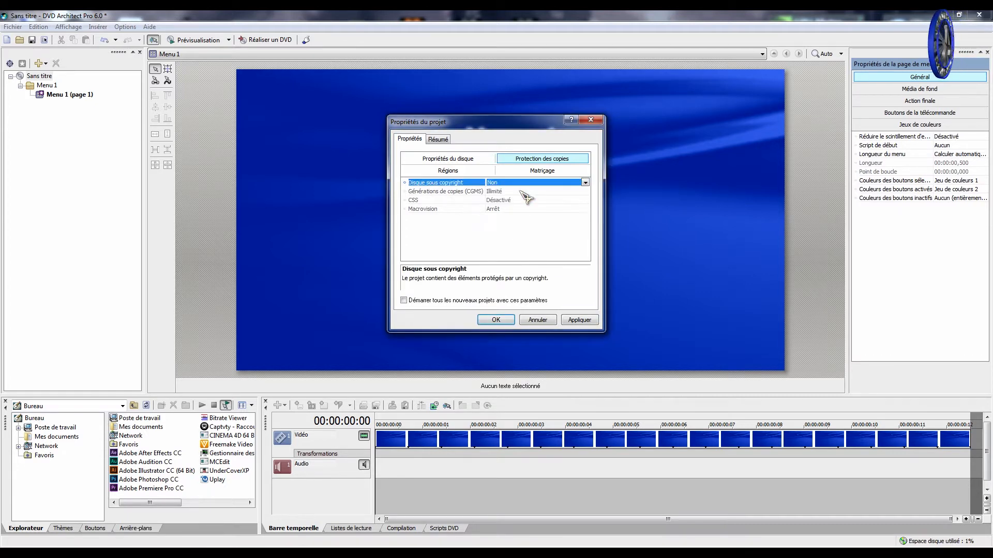
Review the region, mastering and summary settings and accept the project properties
click(473, 172)
click(517, 172)
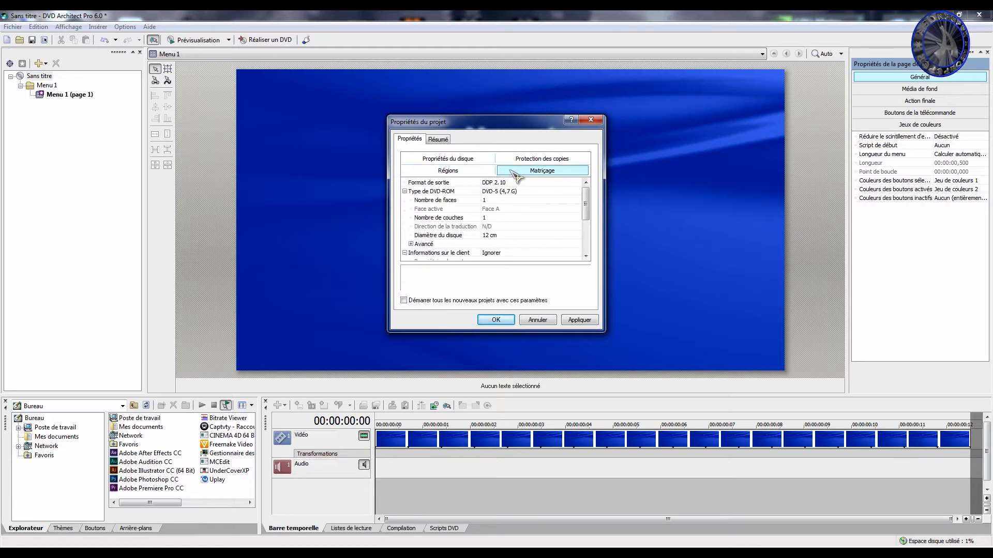
scroll(588, 209, down, 3)
drag(589, 210, 598, 247)
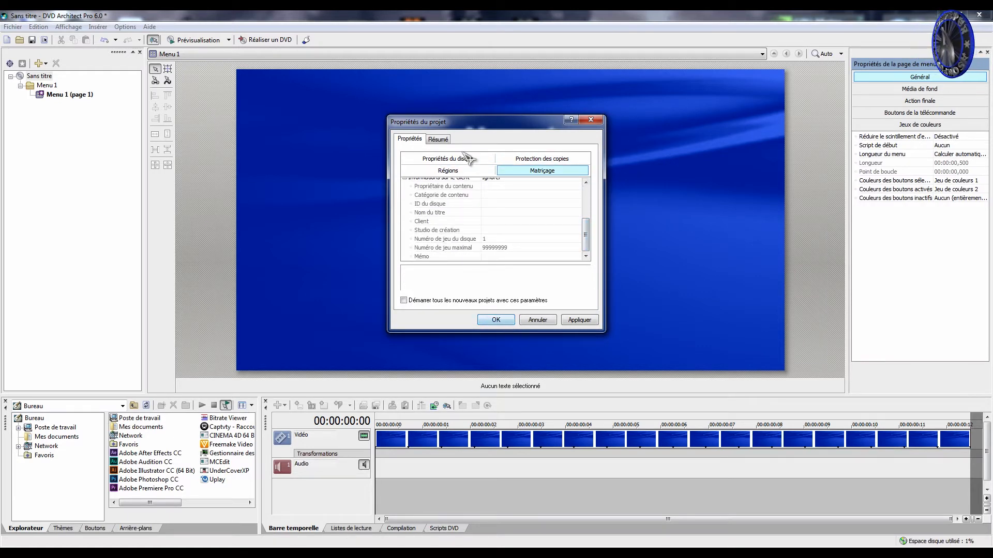
click(448, 143)
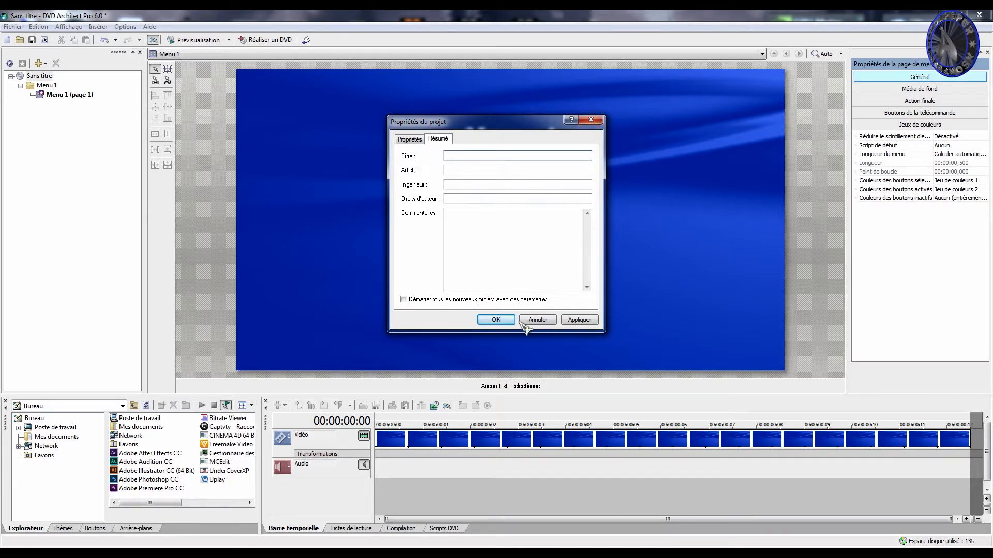
click(486, 320)
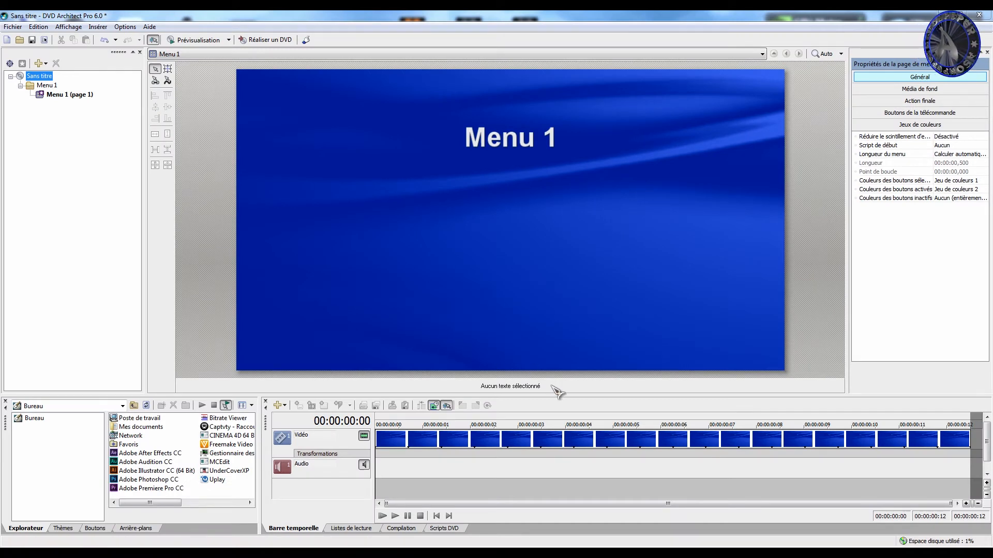
right_click(75, 198)
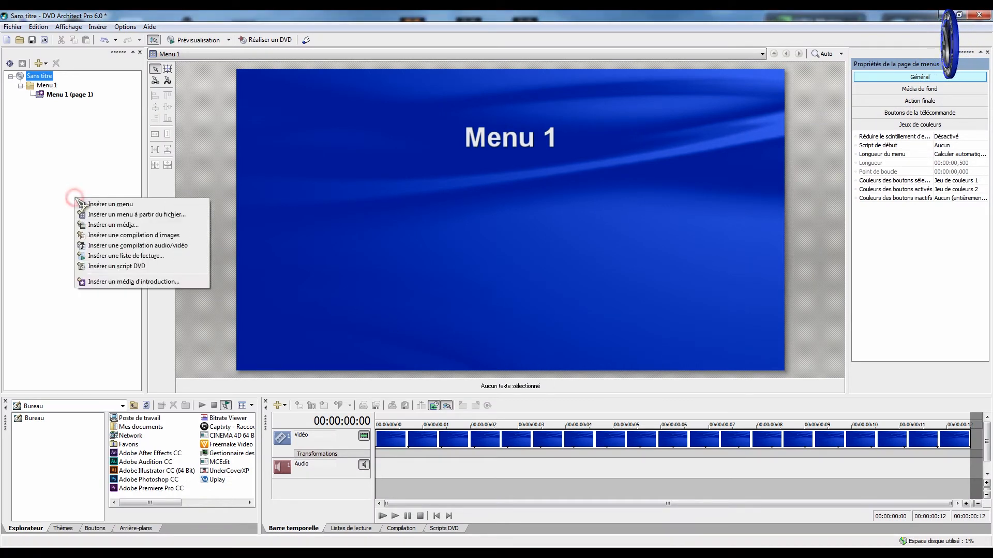
click(96, 226)
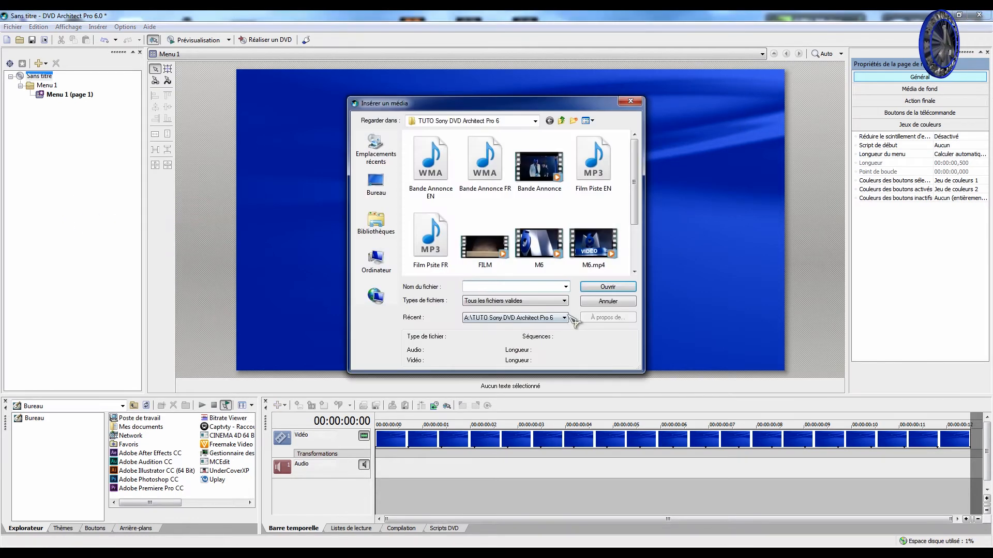
click(608, 302)
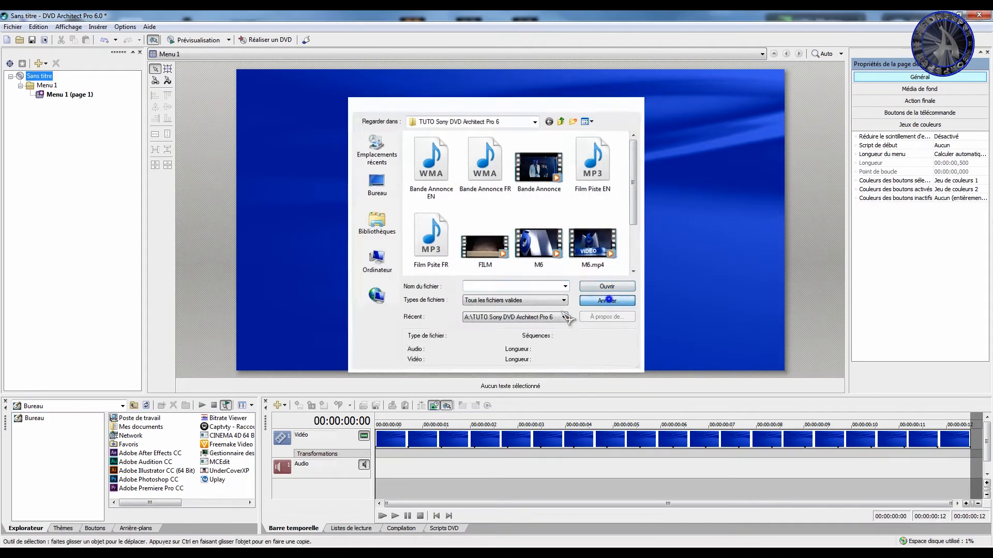
Browse to the TUTO Sony DVD Architect Pro 6 folder on Disque Local (A:) in the project's file explorer
click(32, 420)
double_click(135, 418)
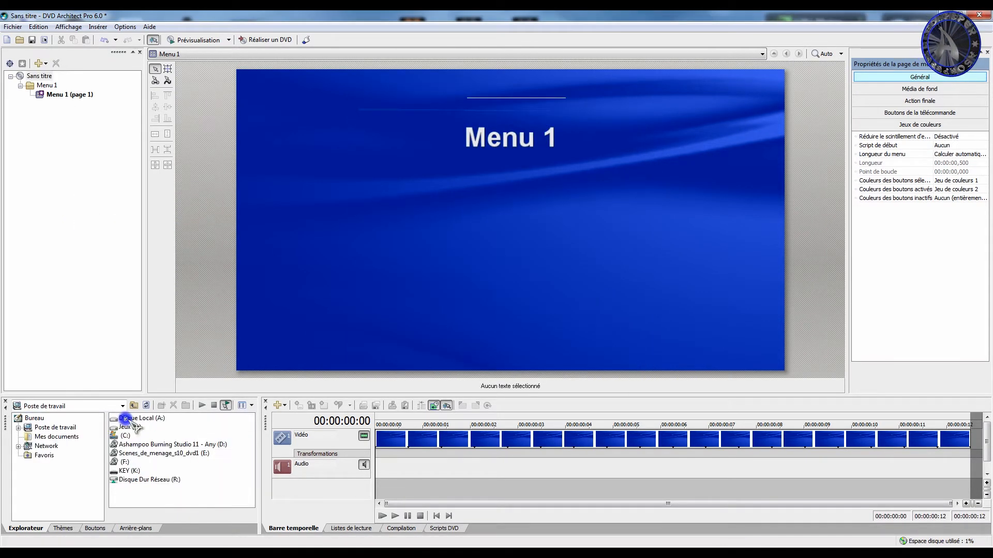
double_click(135, 419)
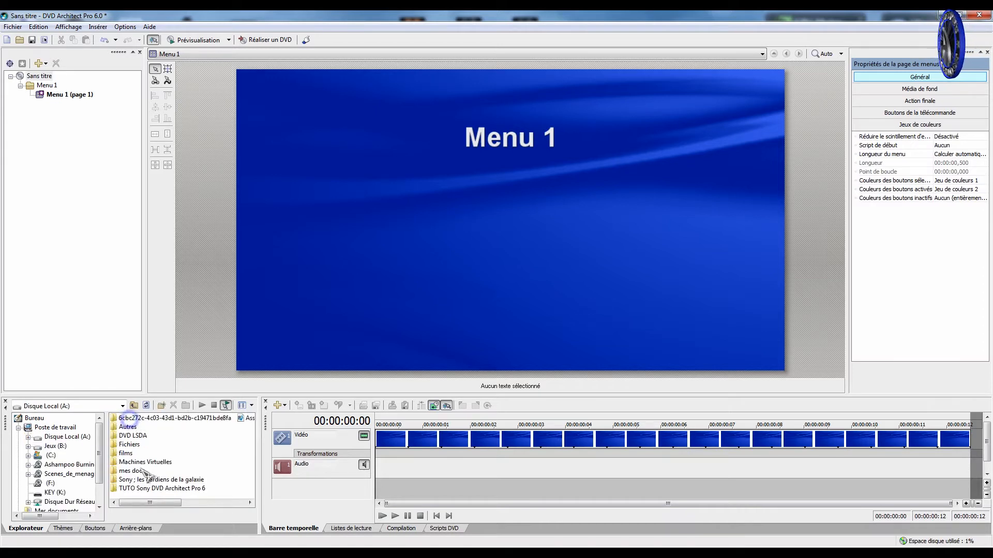
double_click(138, 489)
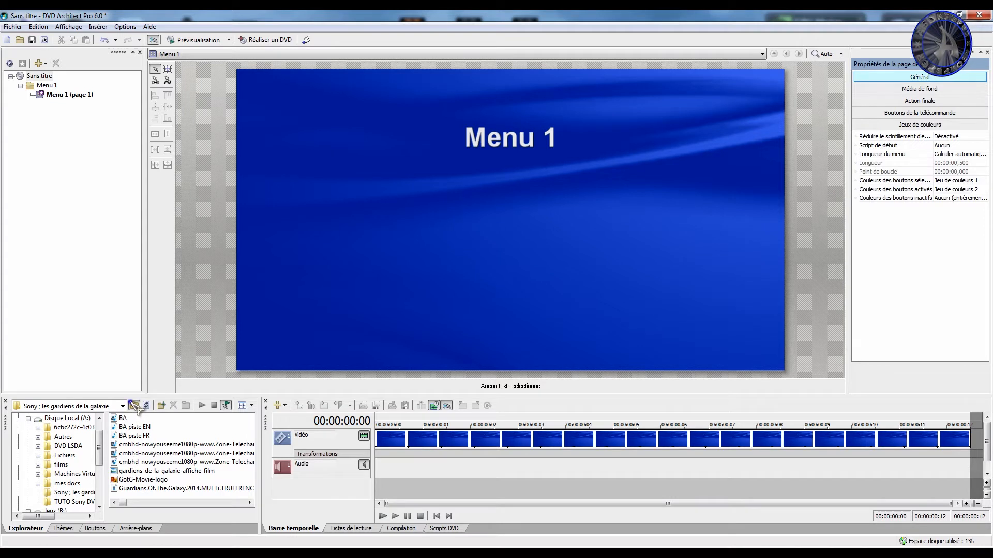
click(134, 405)
double_click(136, 488)
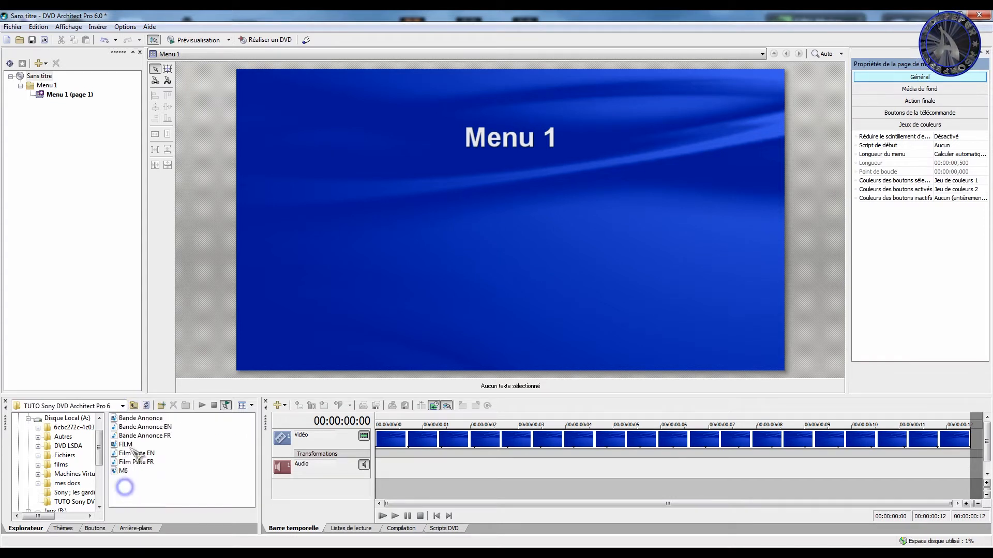
Try to open the M6 video from the TUTO Sony DVD Architect Pro 6 folder in the project's file explorer
click(123, 470)
double_click(124, 471)
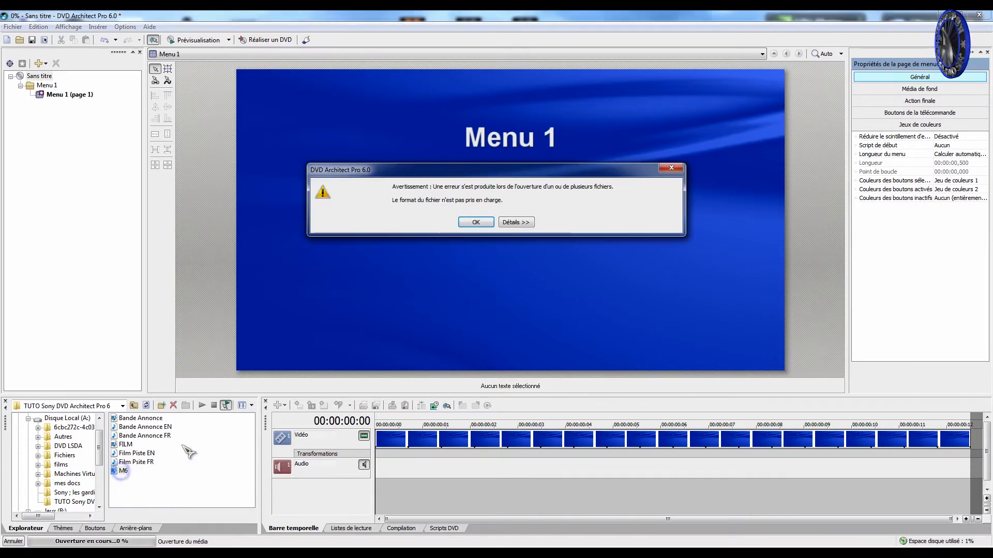
click(476, 223)
right_click(136, 474)
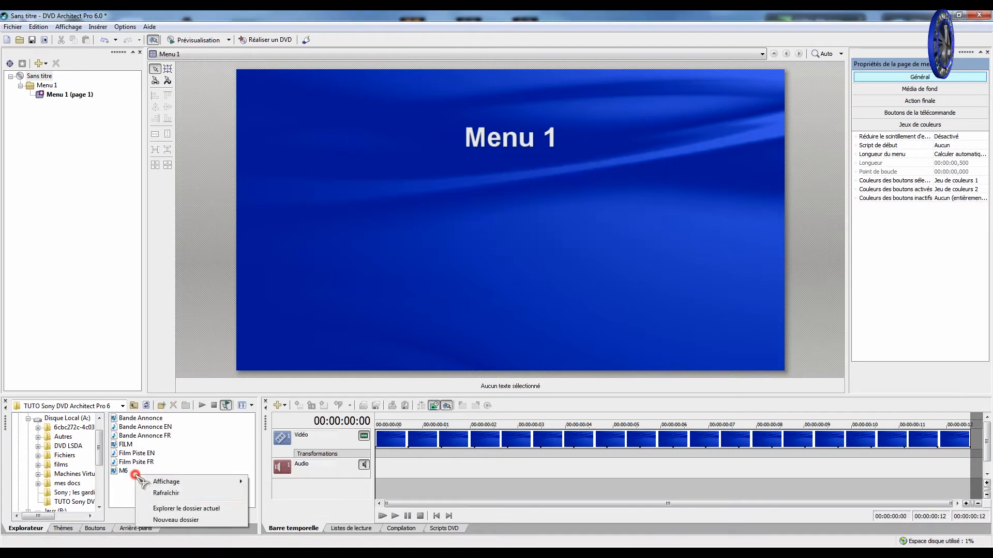
click(117, 492)
Insert M6.mp4 from the TUTO Sony DVD Architect Pro 6 folder into the project as a media item
click(68, 269)
right_click(63, 268)
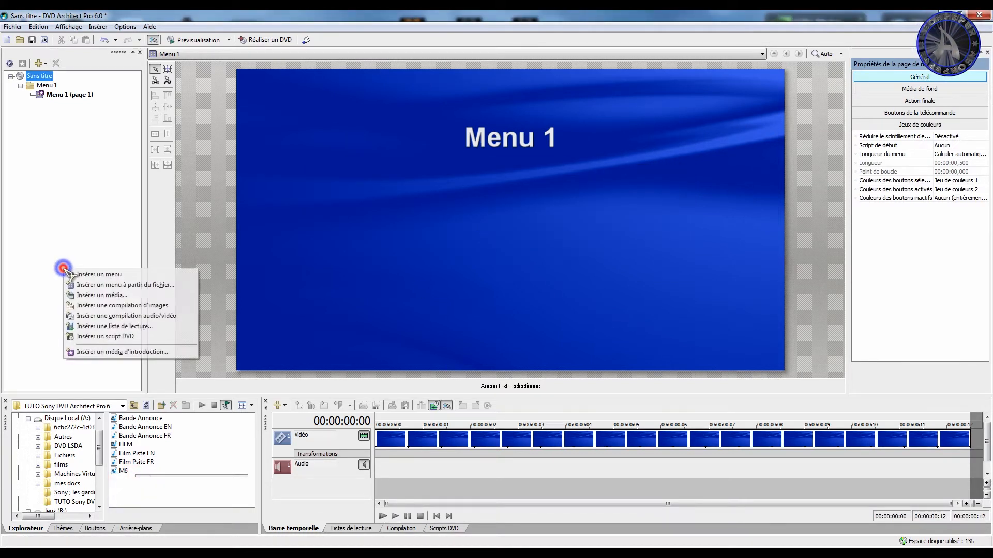
click(104, 295)
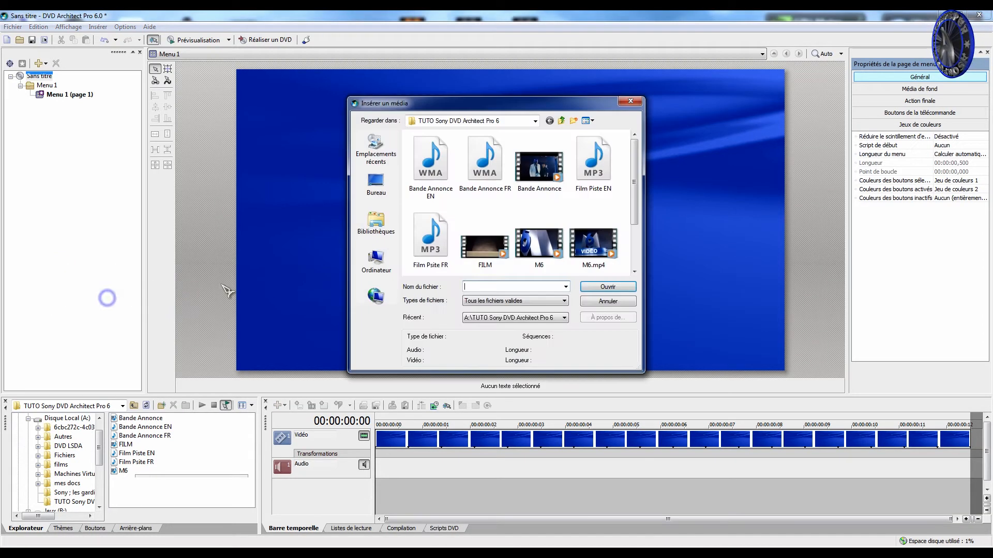
double_click(594, 242)
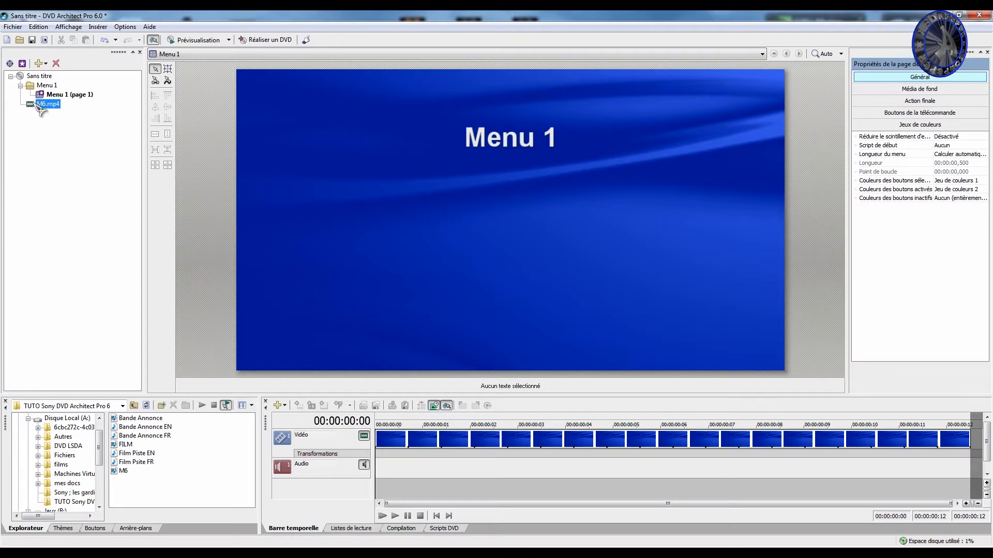
Move M6.mp4 above Menu 1 in the project tree and set it as the disc's introduction media
drag(49, 108, 44, 78)
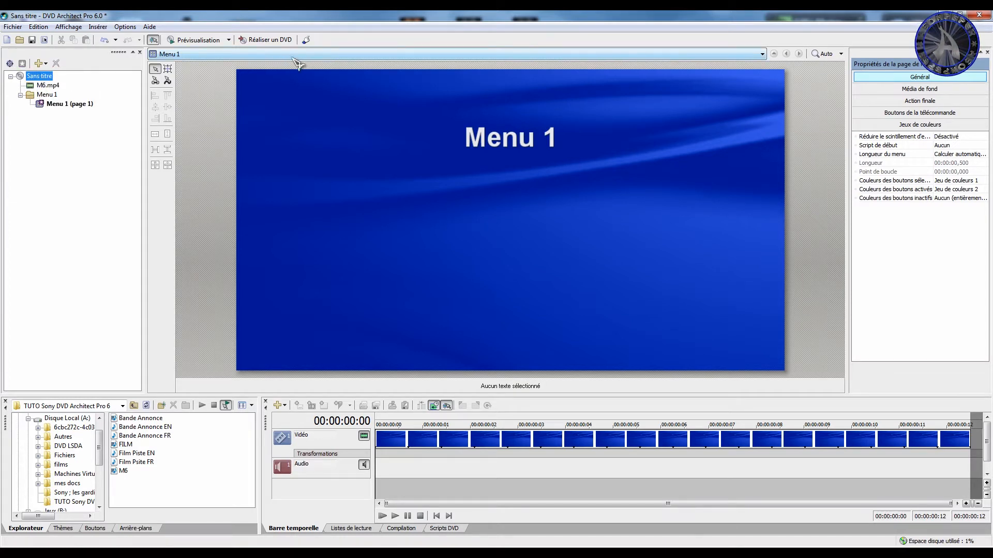
click(47, 85)
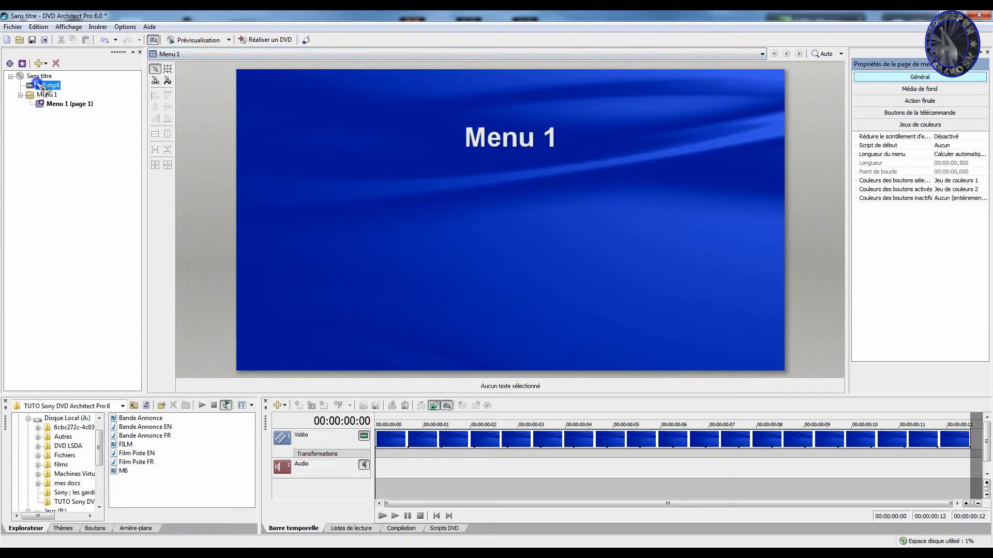
click(21, 63)
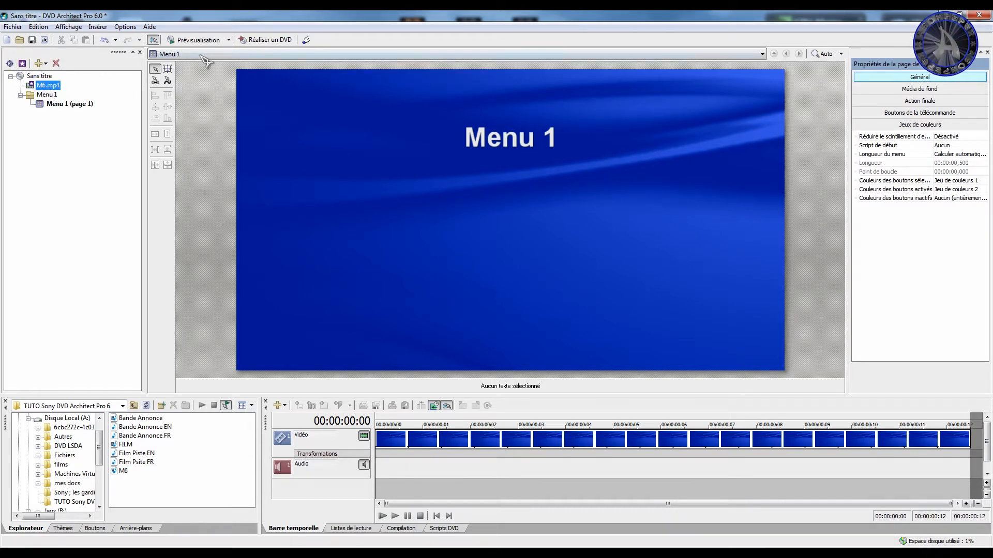
Preview the disc and set the preview player's image format to 16:9 in the preferences
click(228, 39)
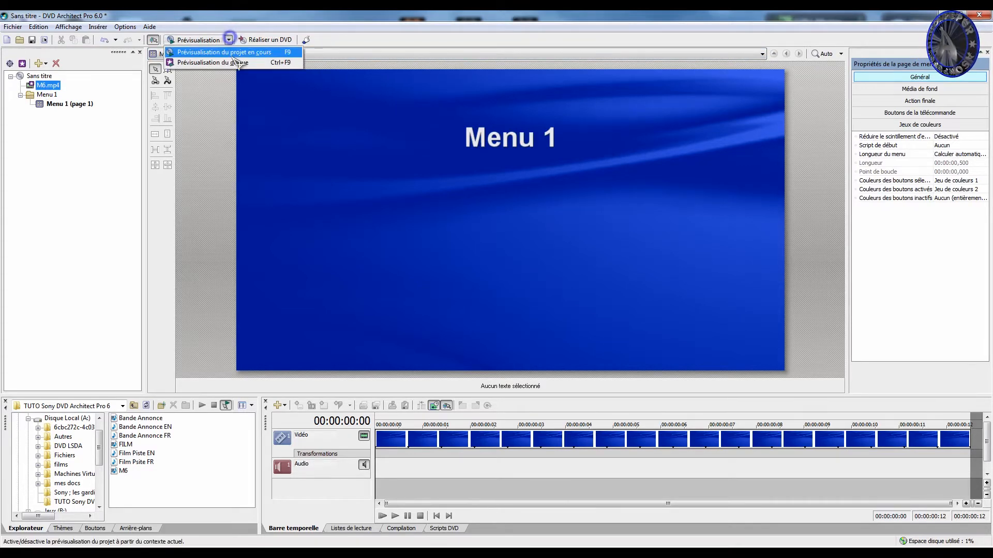
click(235, 67)
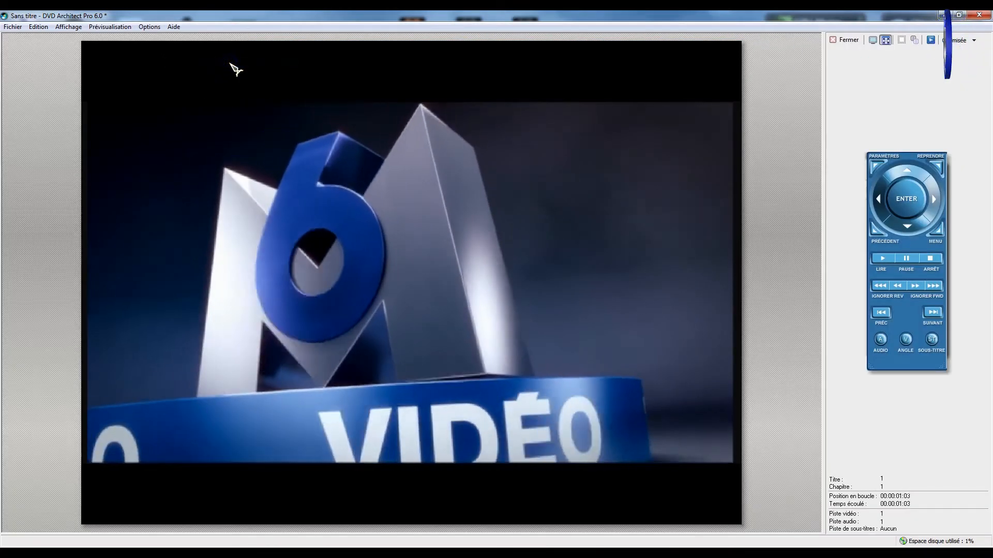
click(154, 29)
click(164, 75)
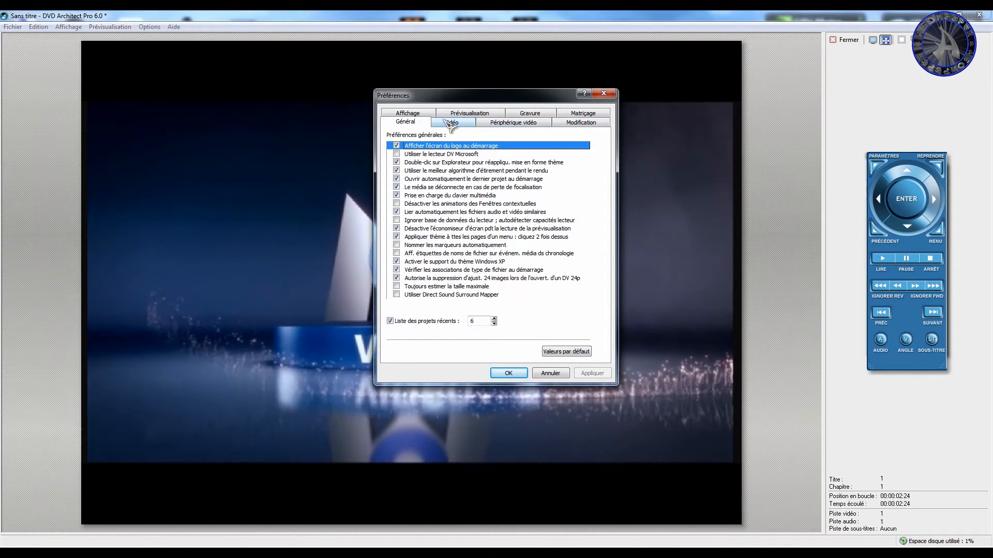
click(469, 113)
click(512, 207)
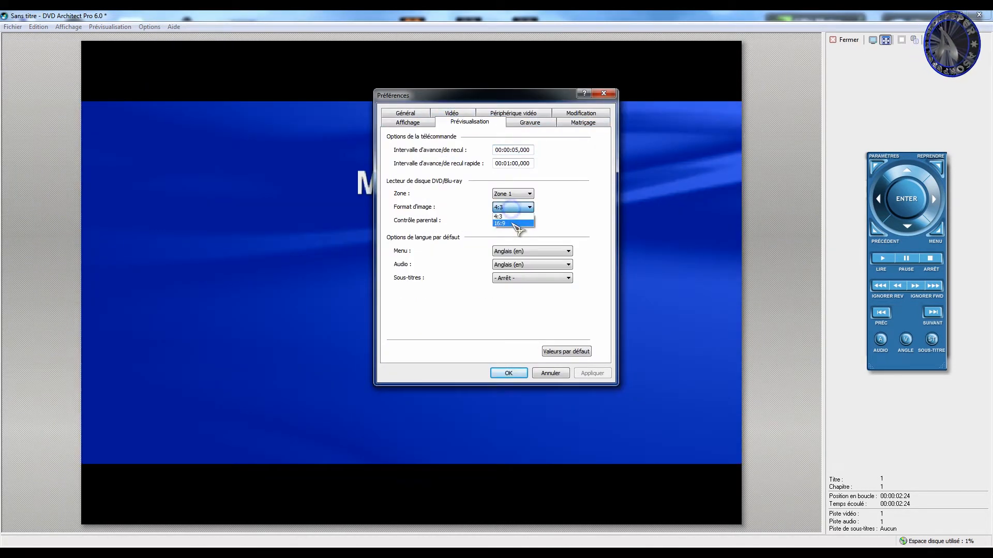
click(517, 221)
Check the zone and parental control choices for the preview player
click(512, 194)
click(509, 195)
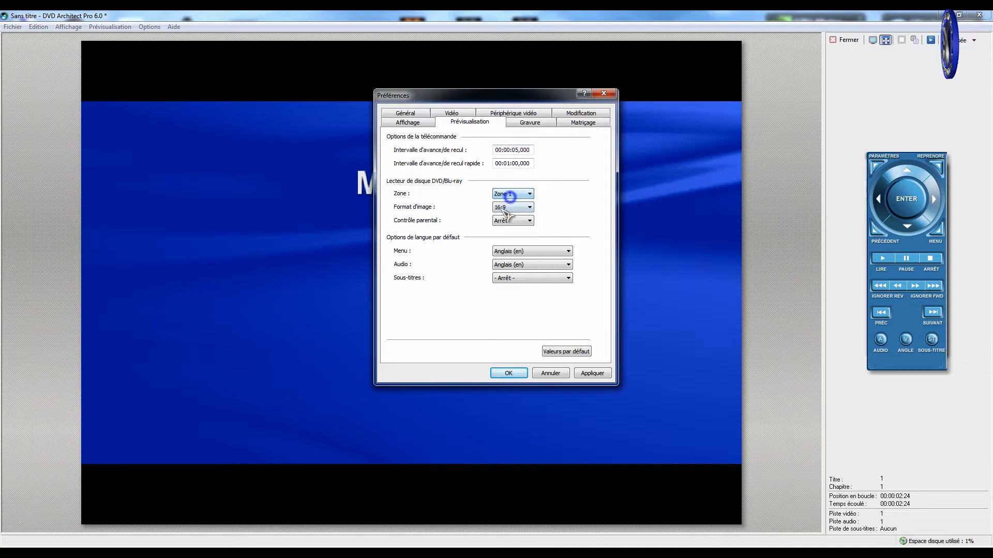
click(504, 221)
click(504, 230)
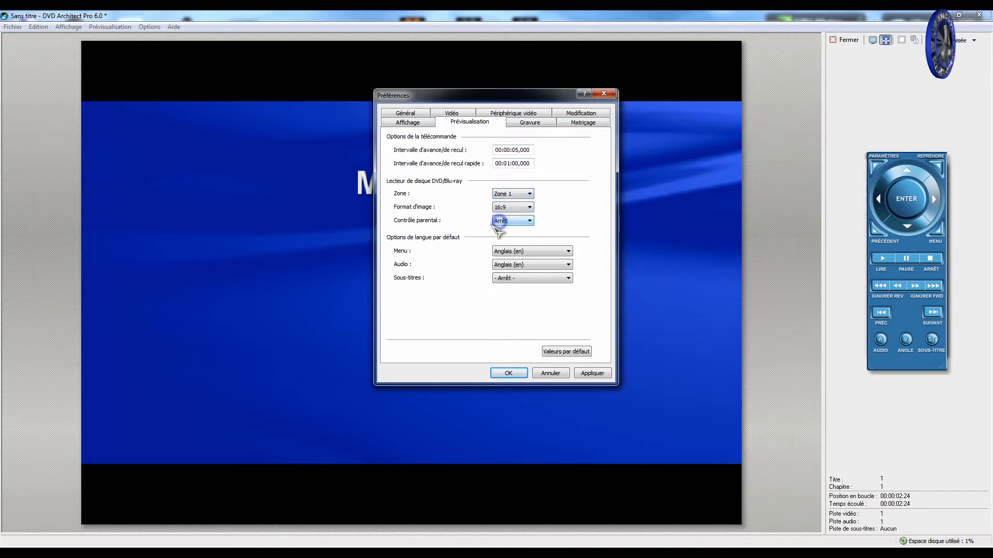
Set the preview's default menu and audio languages to Français (fr) and accept the preferences
click(525, 252)
scroll(541, 281, down, 7)
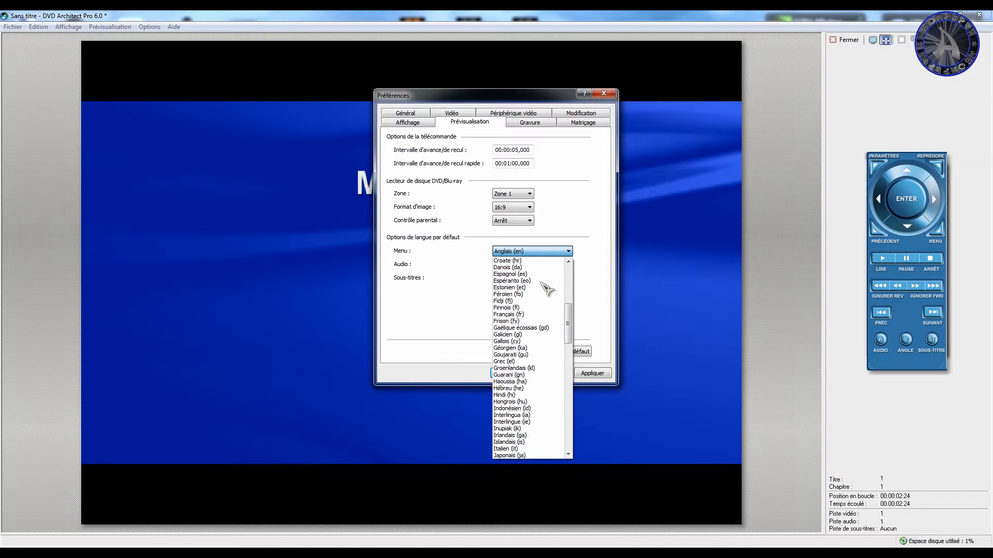
click(538, 314)
click(528, 262)
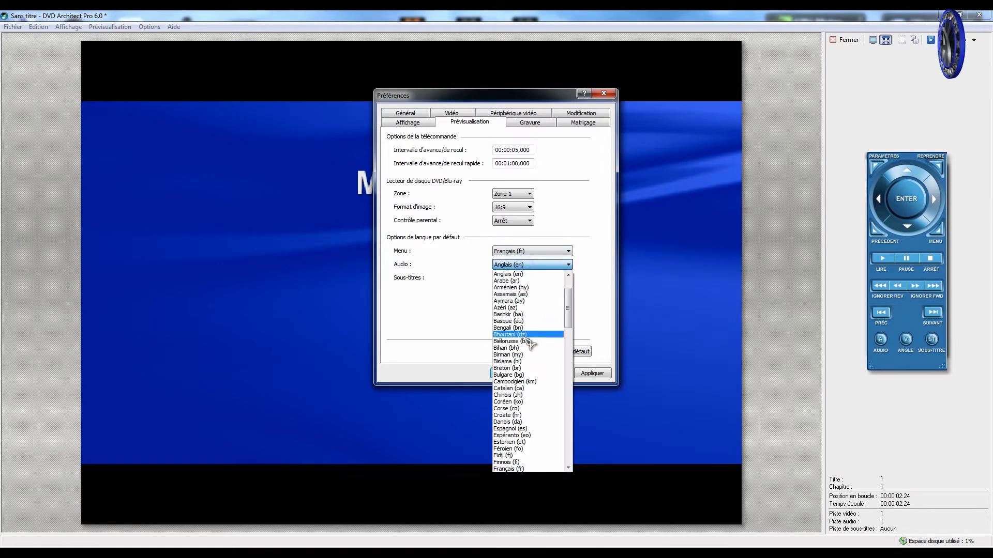
scroll(535, 353, down, 4)
scroll(535, 353, down, 3)
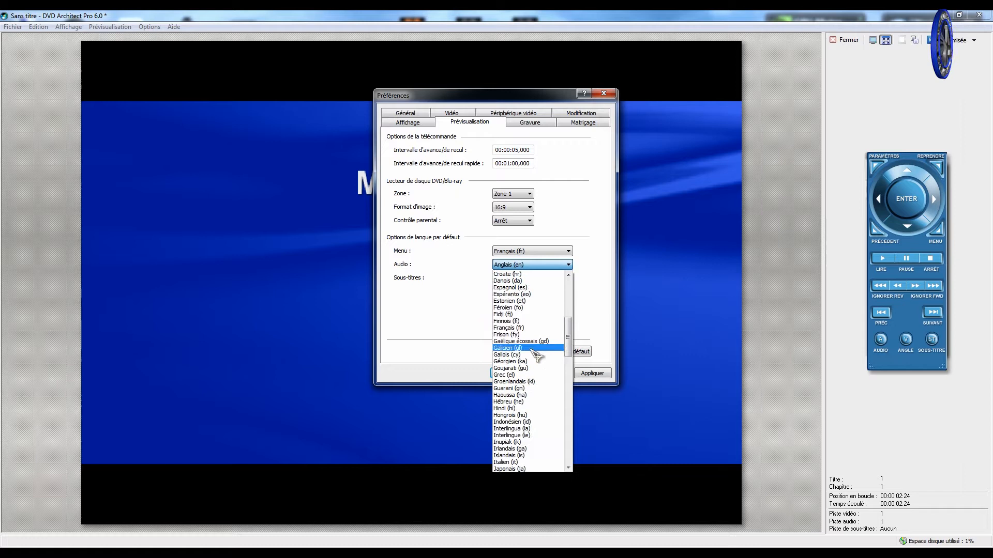
click(516, 330)
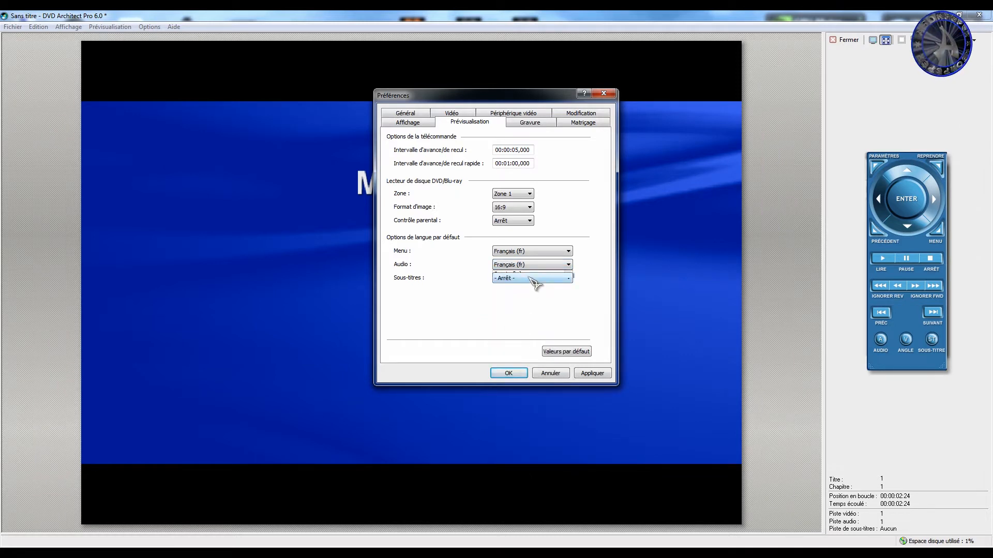
click(510, 372)
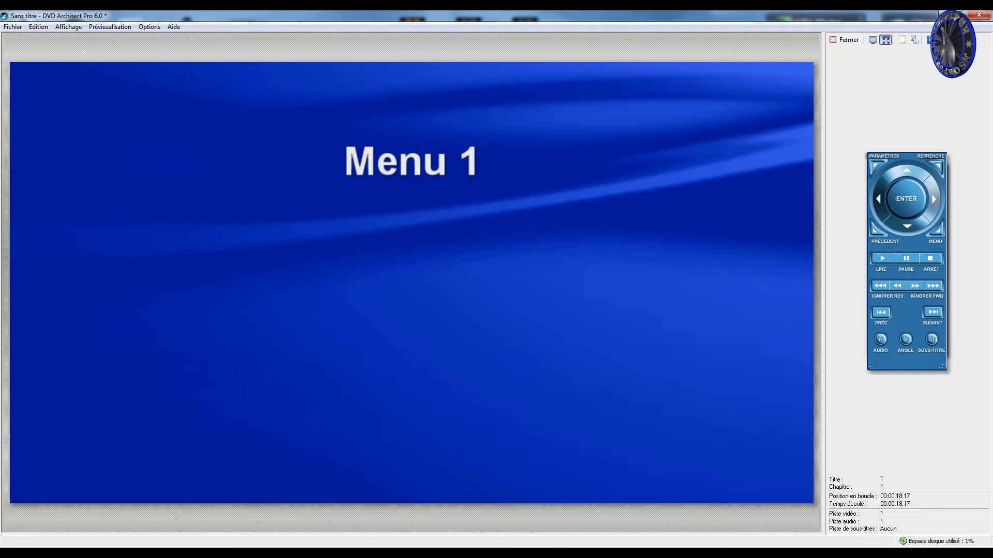
Restart the disc preview to check the M6 introduction video, and return to the project
click(846, 40)
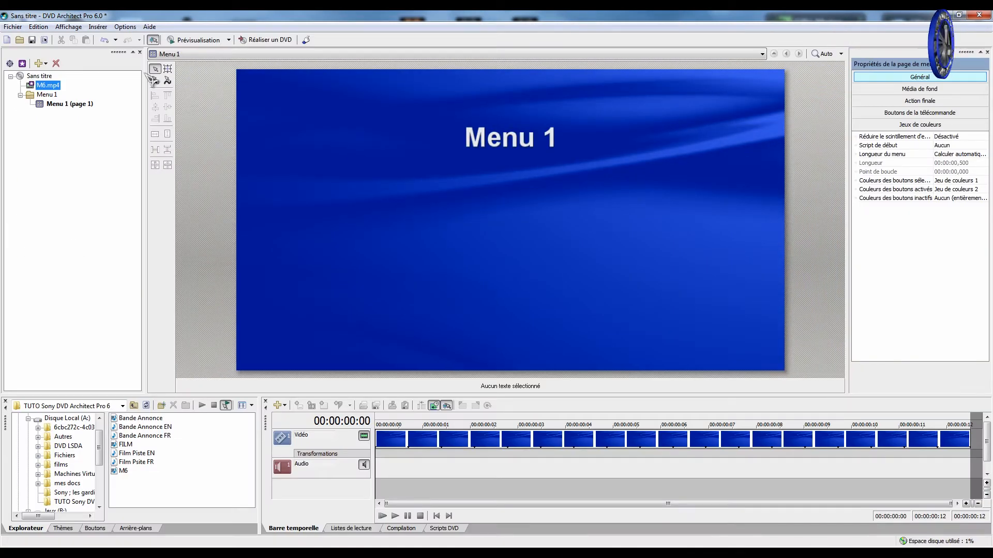
click(228, 40)
click(239, 63)
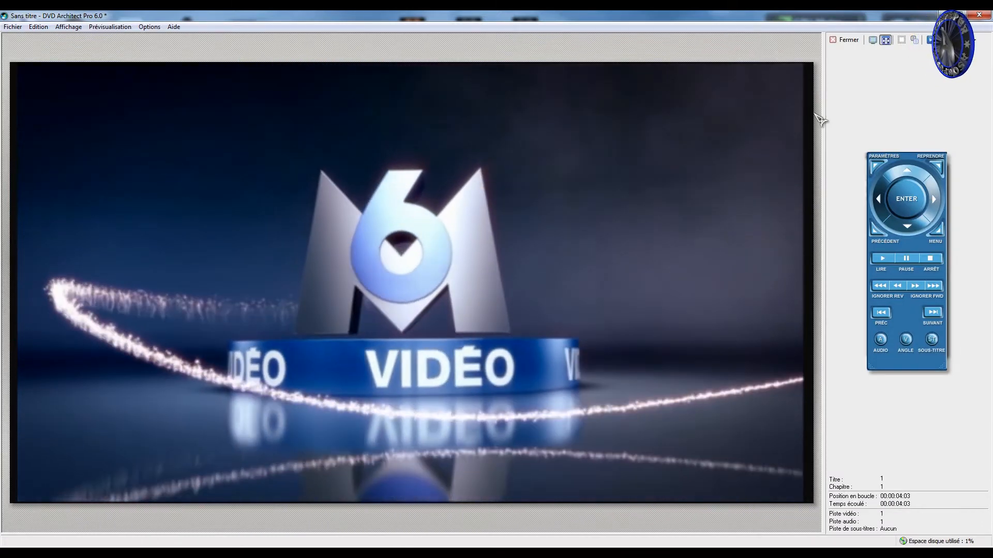
click(848, 40)
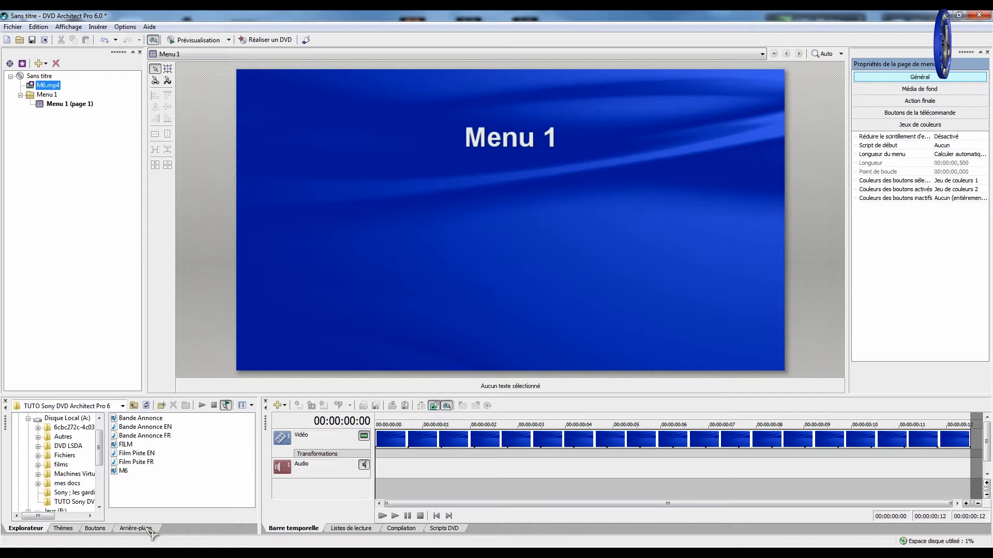
Add the FILM video from the file explorer to the project and open it in the timeline
click(131, 479)
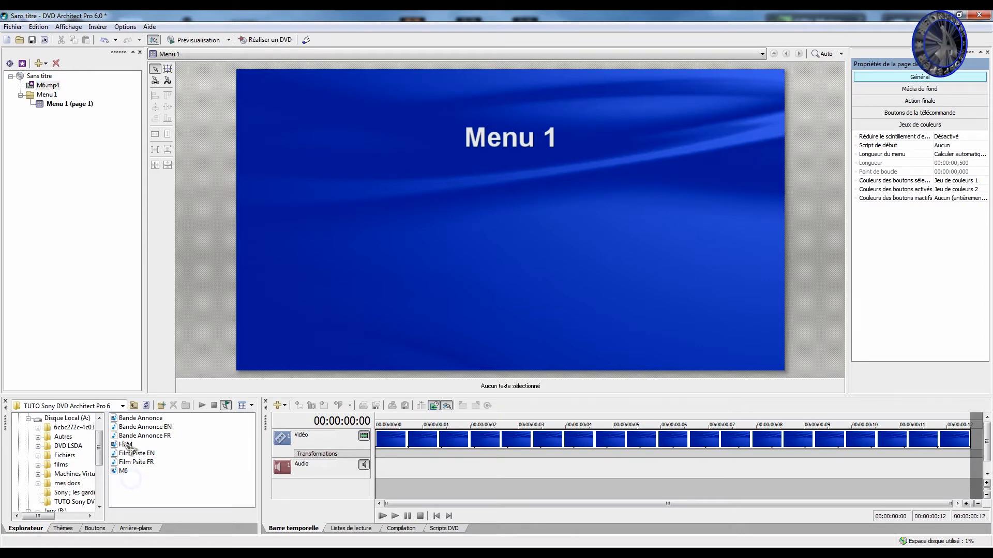
drag(125, 446, 76, 206)
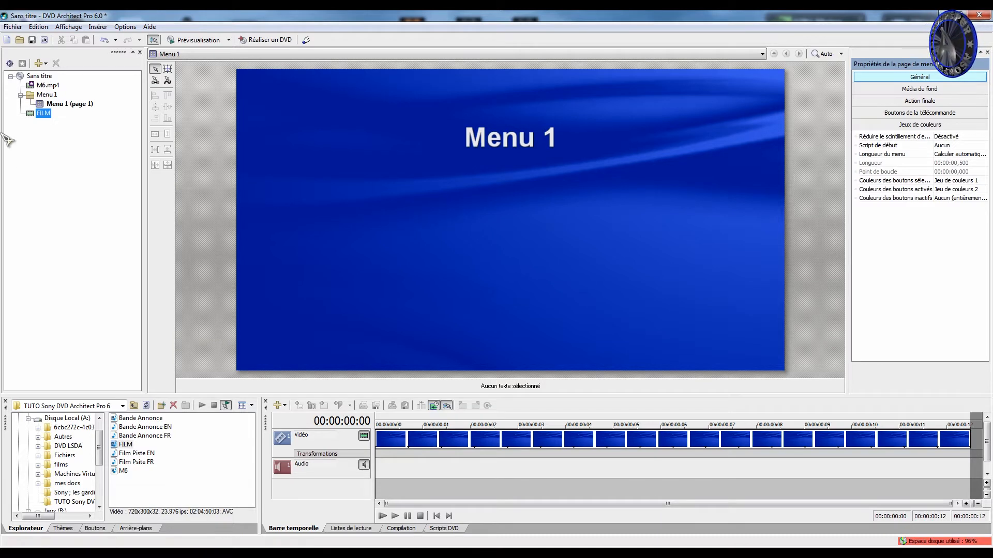
click(31, 115)
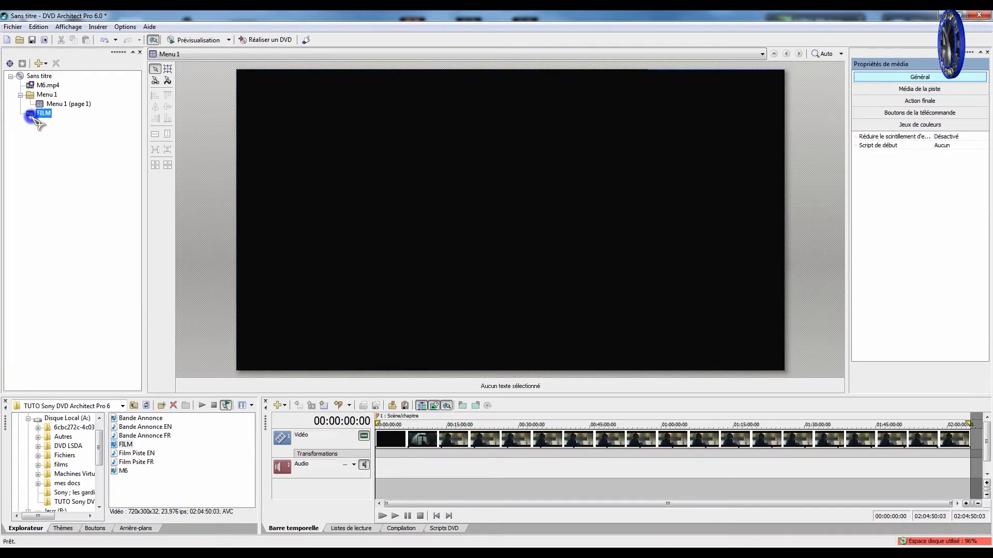
Insert a second audio track in the FILM timeline
right_click(333, 489)
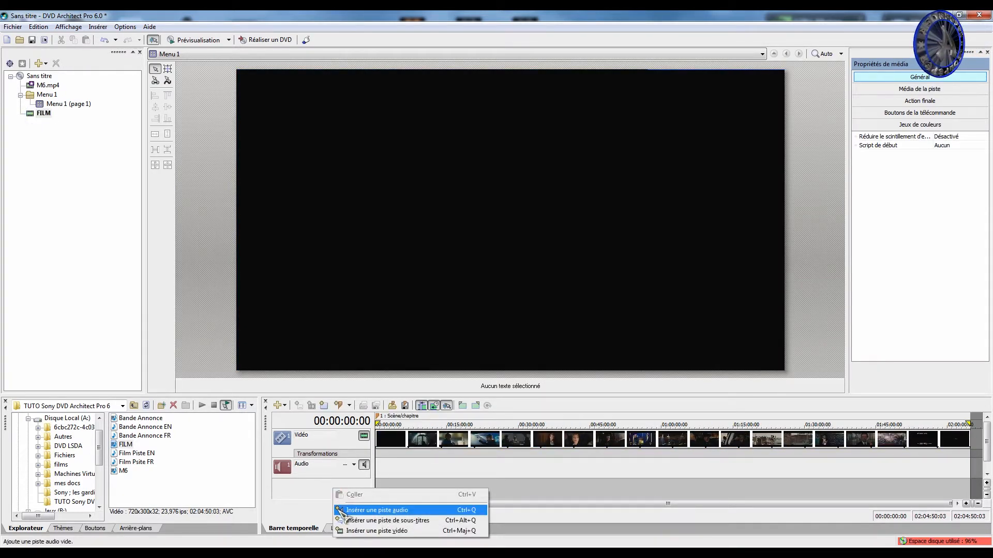
click(362, 511)
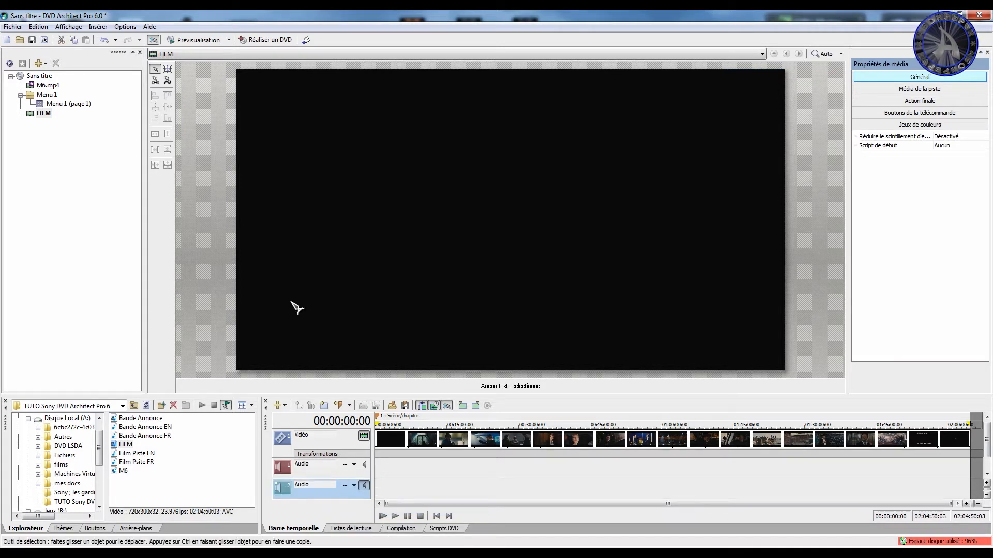
click(364, 485)
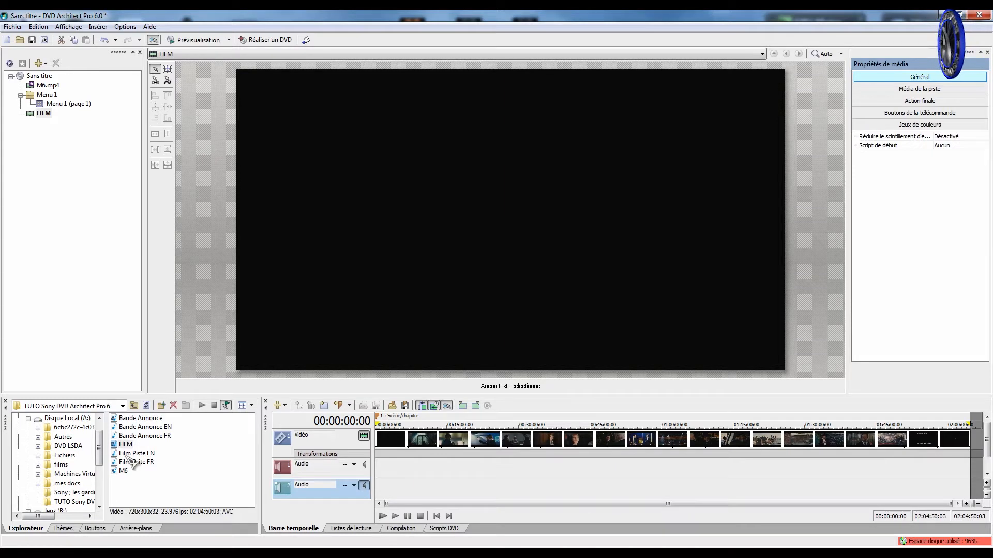
Place Film Piste EN on FILM's first audio track and set that track's language to Anglais (en)
drag(129, 454, 414, 444)
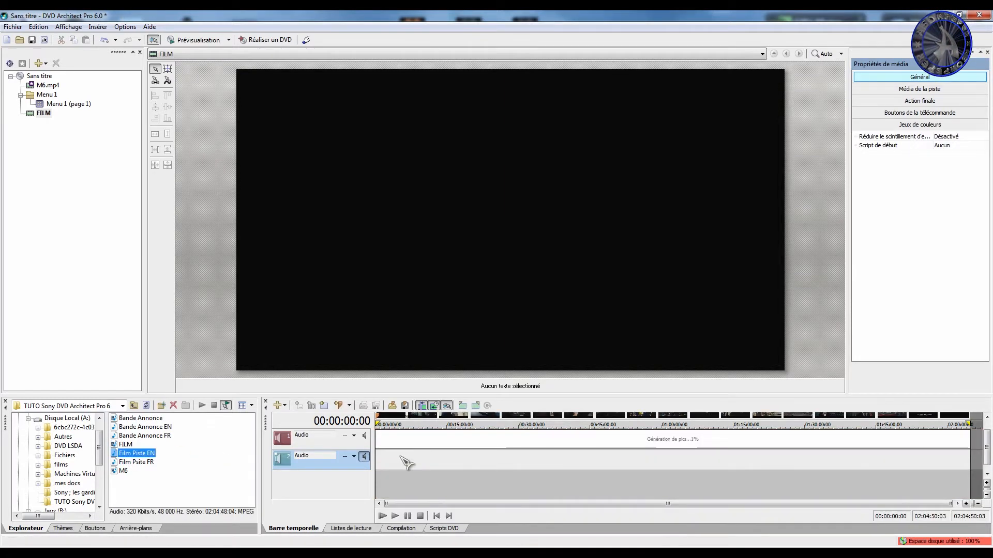
click(354, 435)
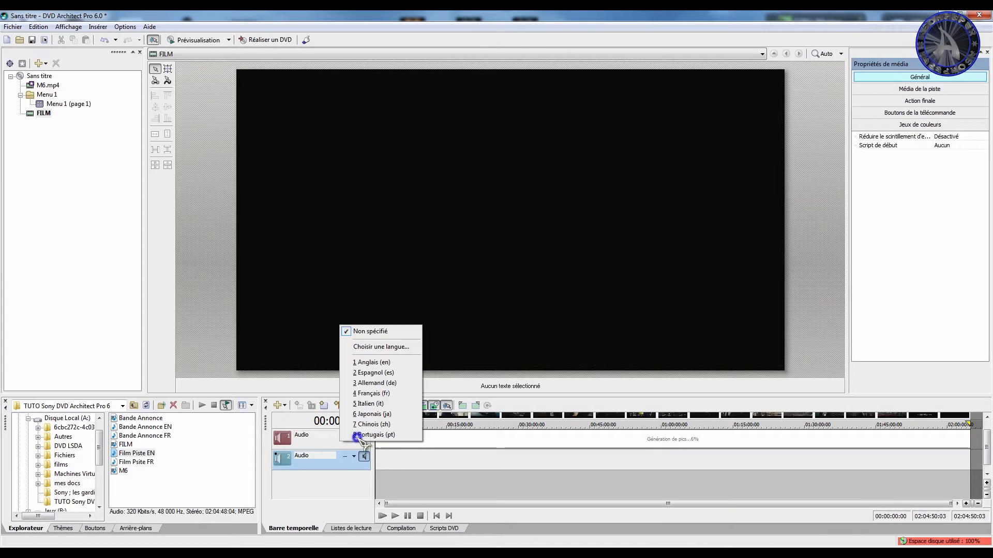
click(365, 362)
Set the second audio track's language to Français (fr) and place Film Psite FR on it
click(345, 456)
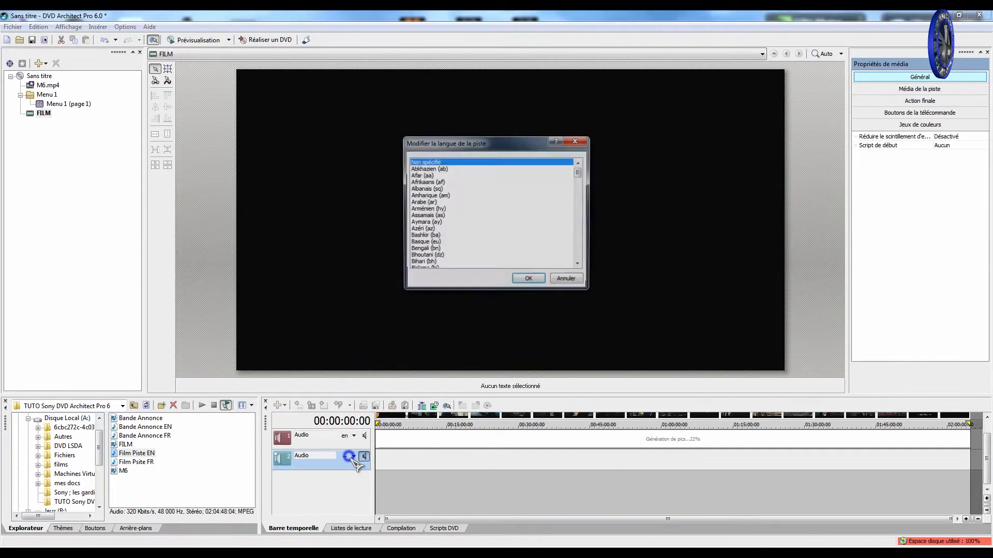
click(581, 282)
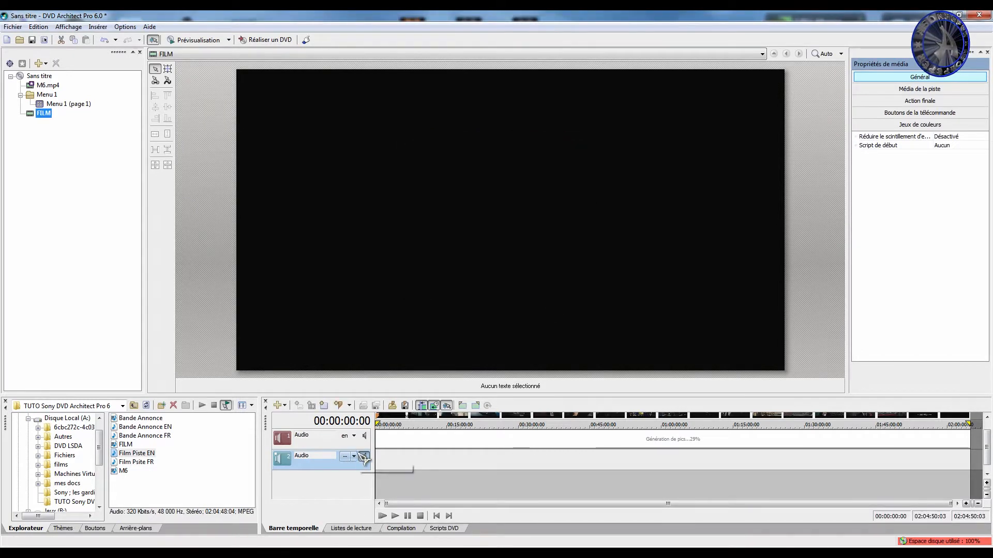
click(354, 456)
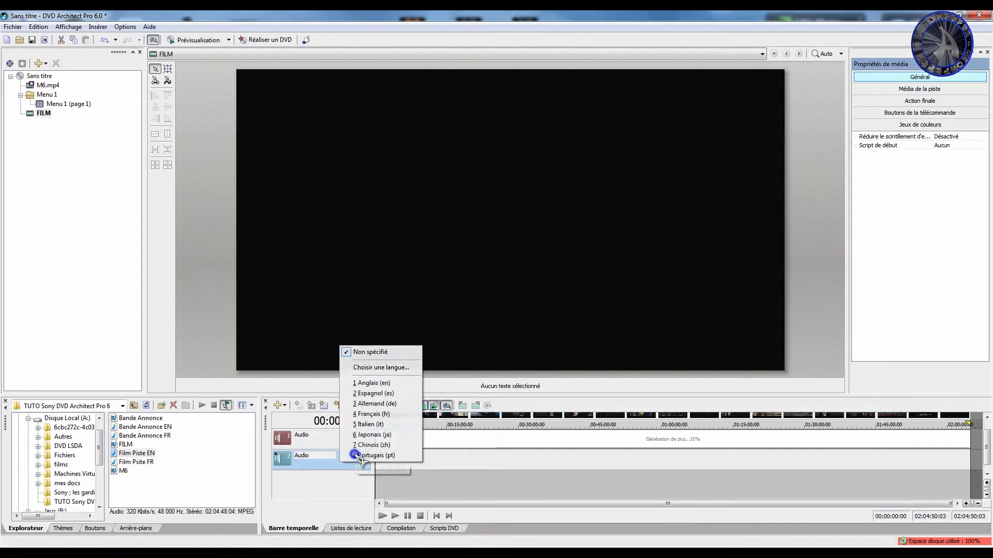
click(371, 414)
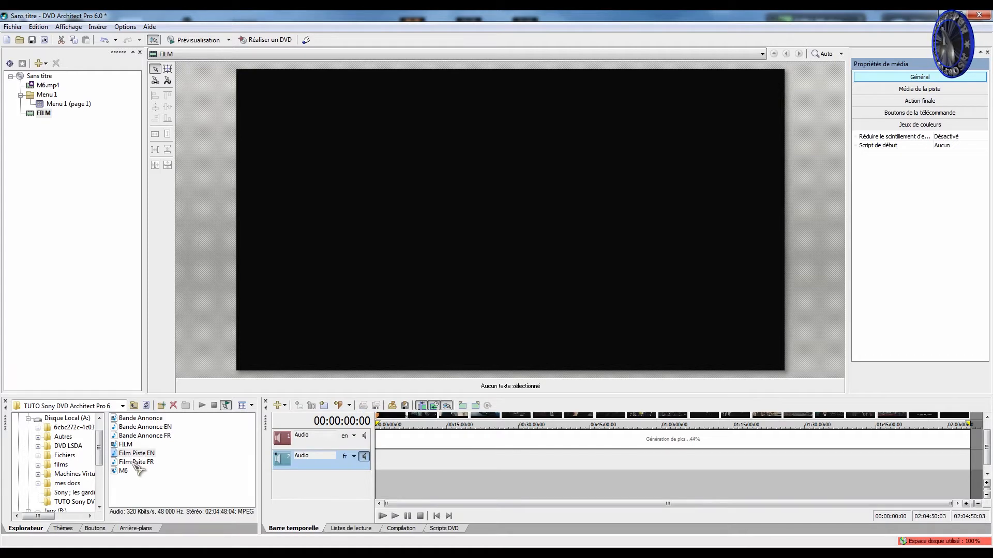
drag(136, 463, 410, 464)
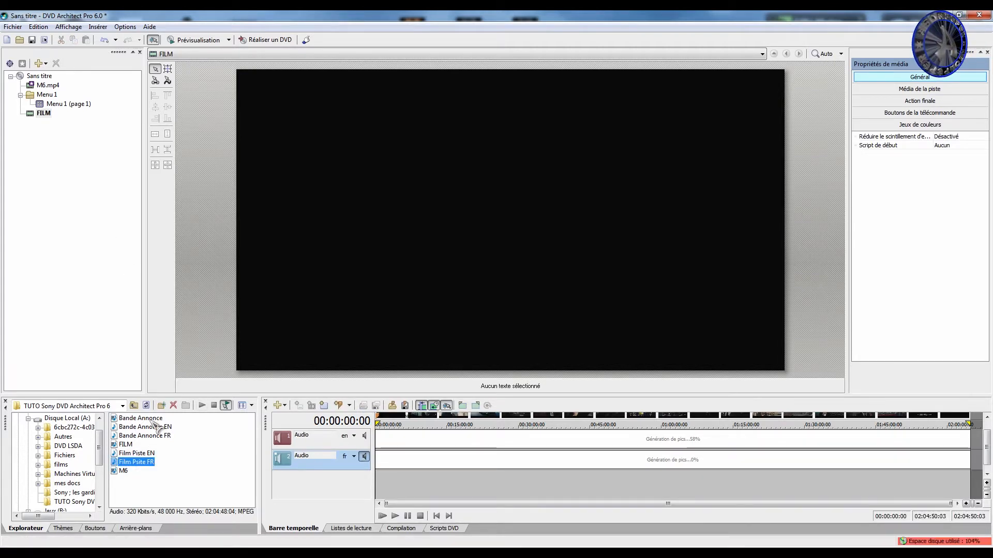
Add the Bande Annonce video to the project, open its timeline and insert a second audio track
drag(141, 419, 87, 320)
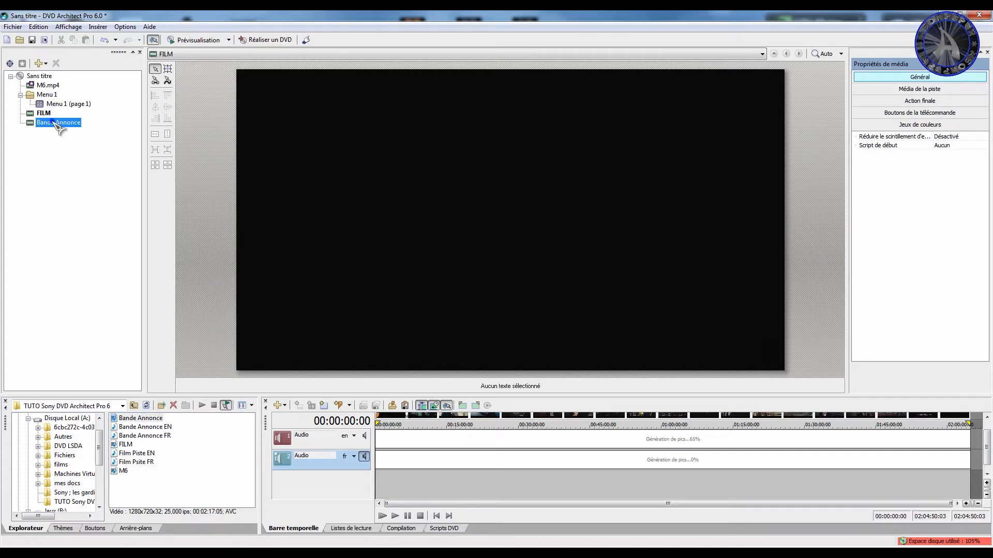
double_click(56, 123)
click(139, 427)
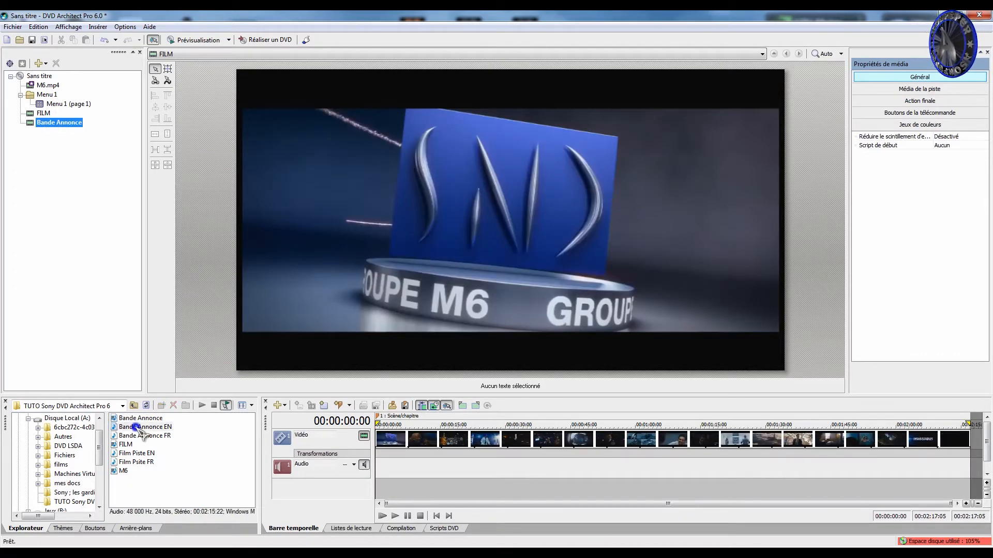
right_click(319, 493)
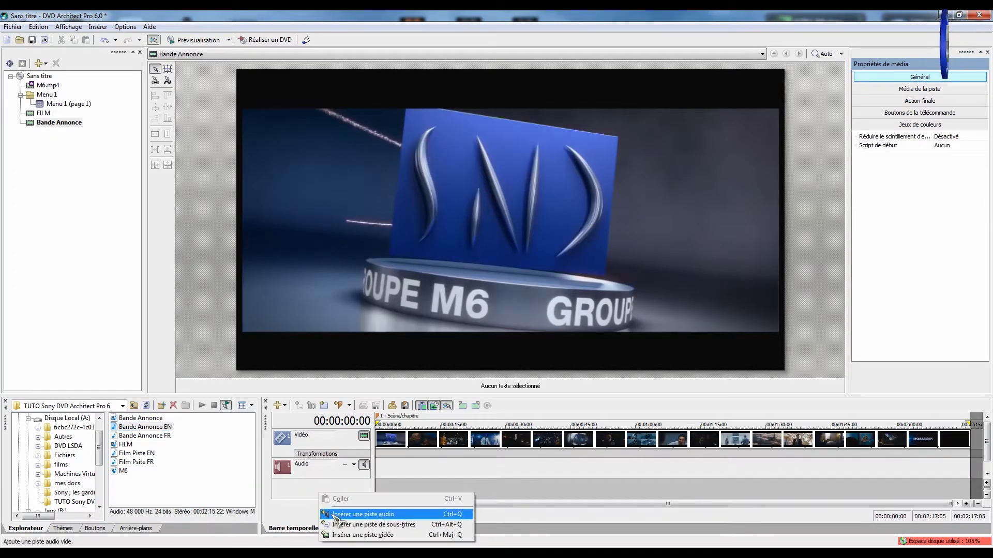
click(333, 514)
Set Bande Annonce's first audio track to Anglais (en) and the second to Français (fr), renaming the second track "fr"
click(355, 465)
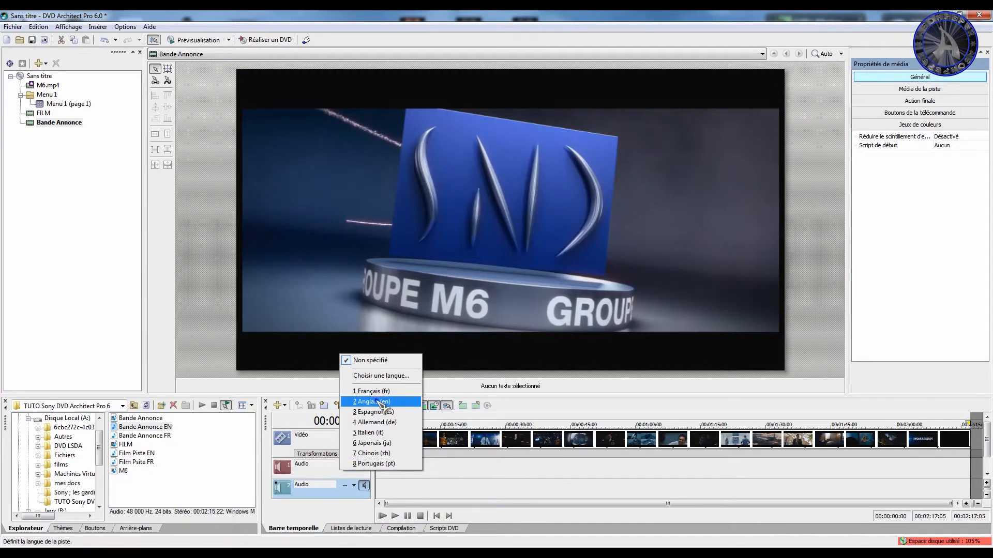
click(377, 391)
click(354, 486)
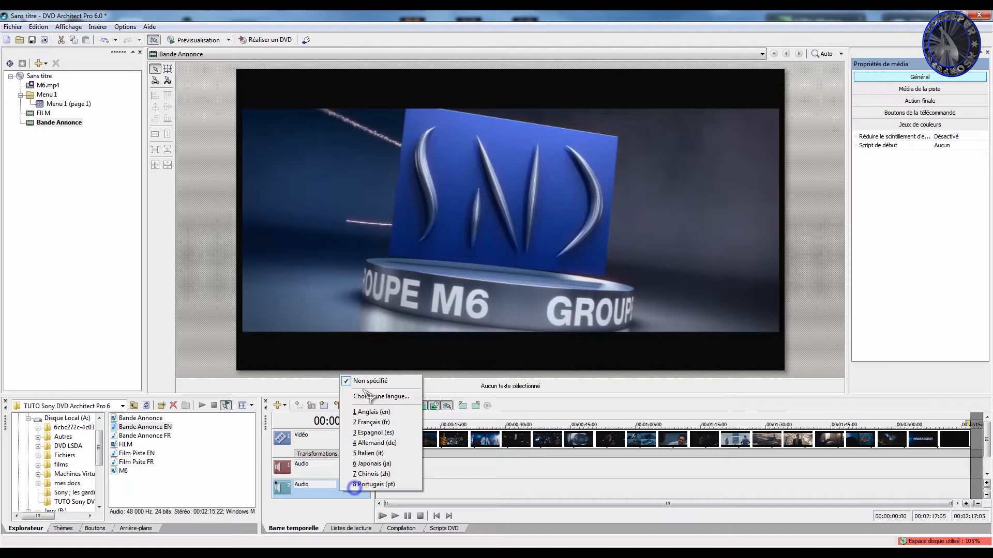
click(371, 422)
double_click(309, 484)
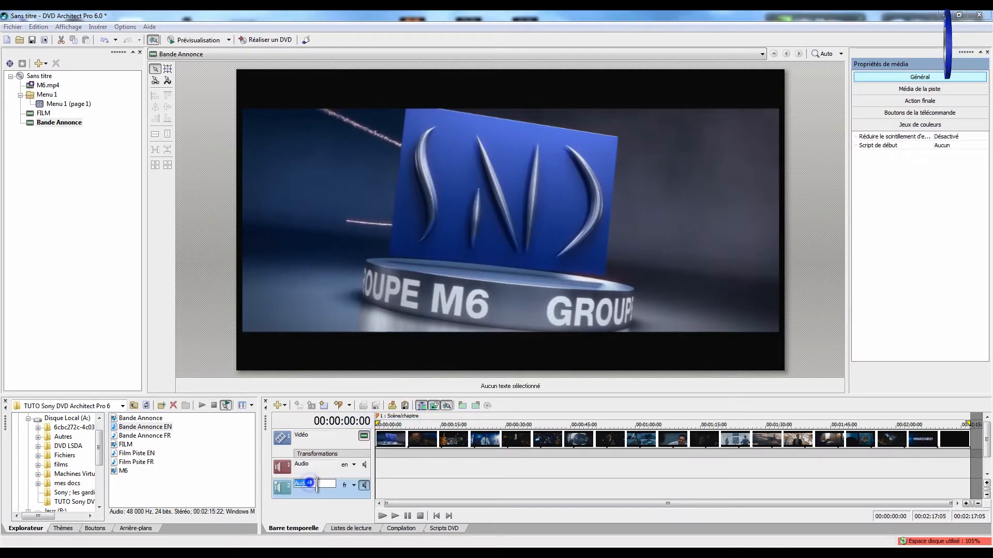
text(fr)
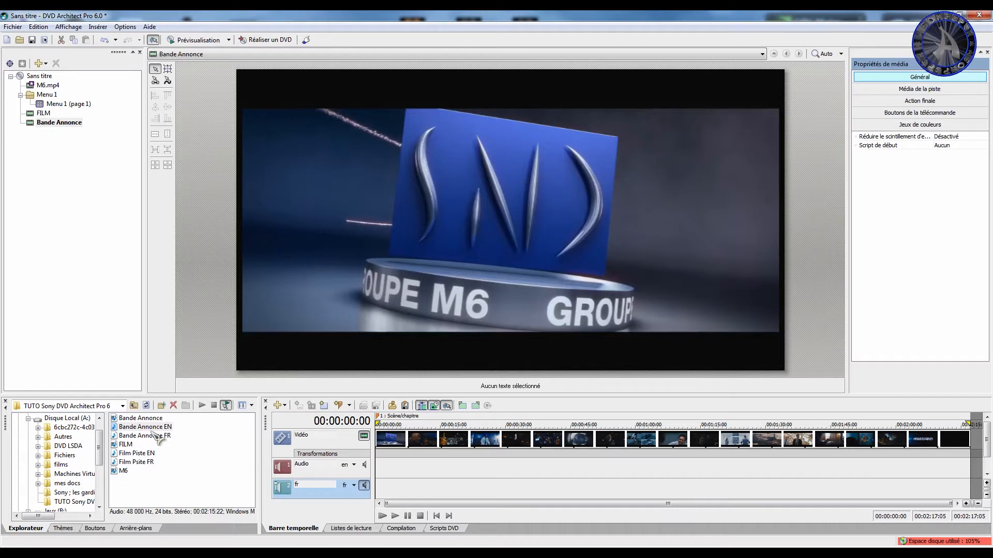
Place Bande Annonce EN on the first audio track and Bande Annonce FR on the second
drag(150, 425, 413, 466)
drag(137, 437, 436, 491)
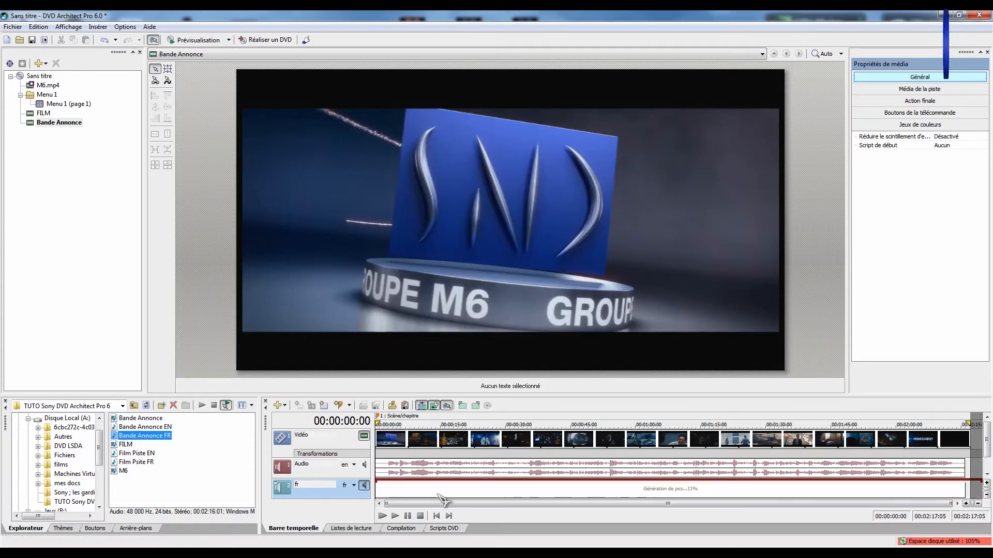
Check the audio waveforms in the FILM and Bande Annonce timelines
click(42, 113)
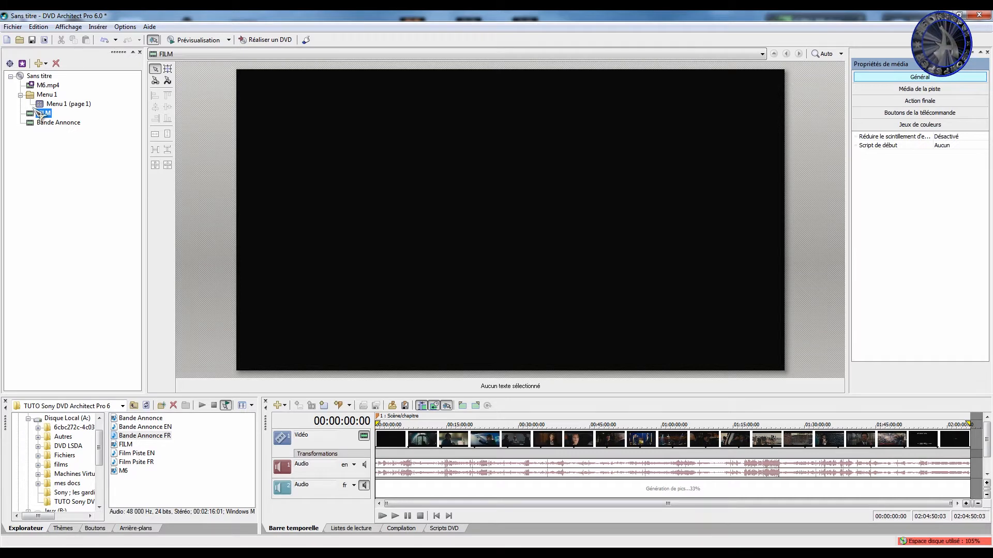
click(51, 122)
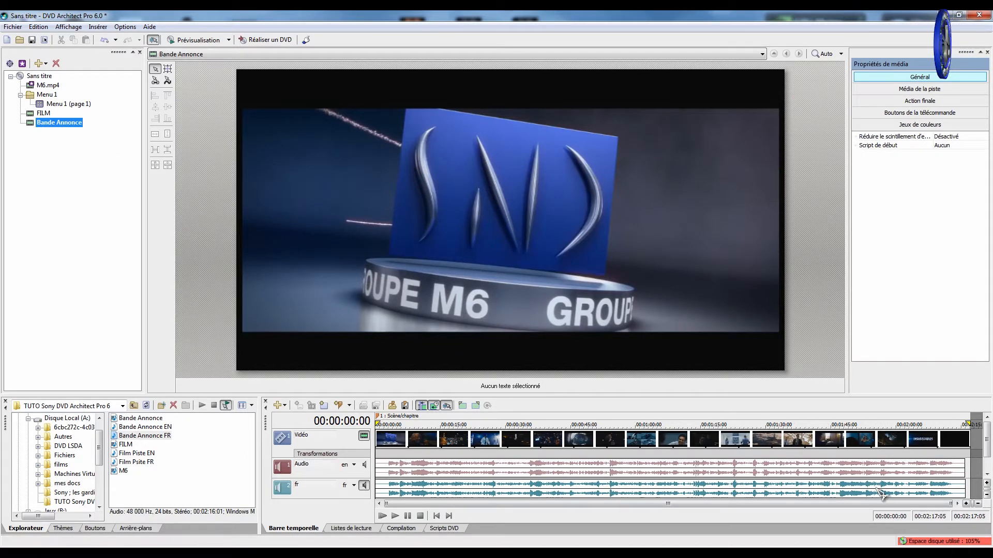
click(40, 114)
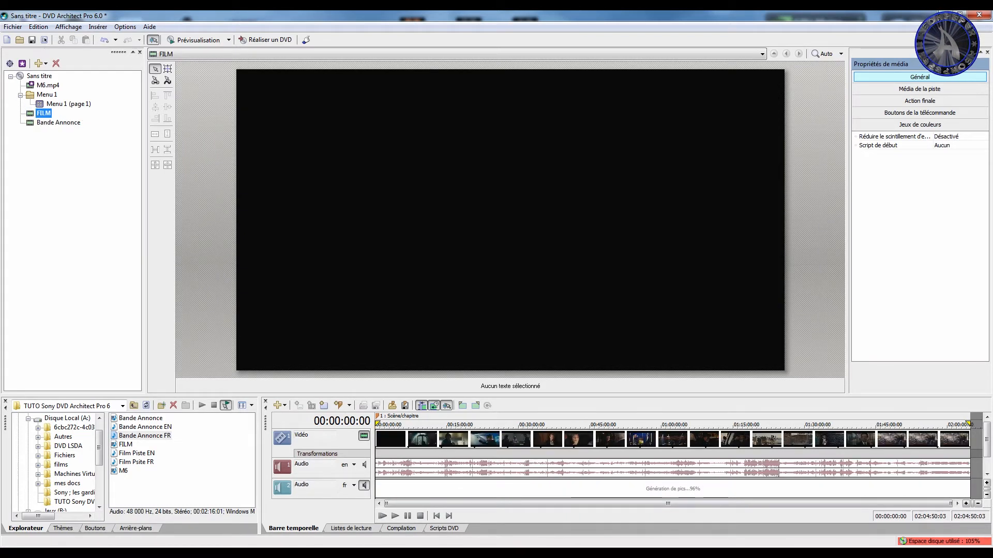
Switch the disc space indicator for an 8,50 Go disc to Espace utilisé and back to Pourcentage des médias
right_click(977, 542)
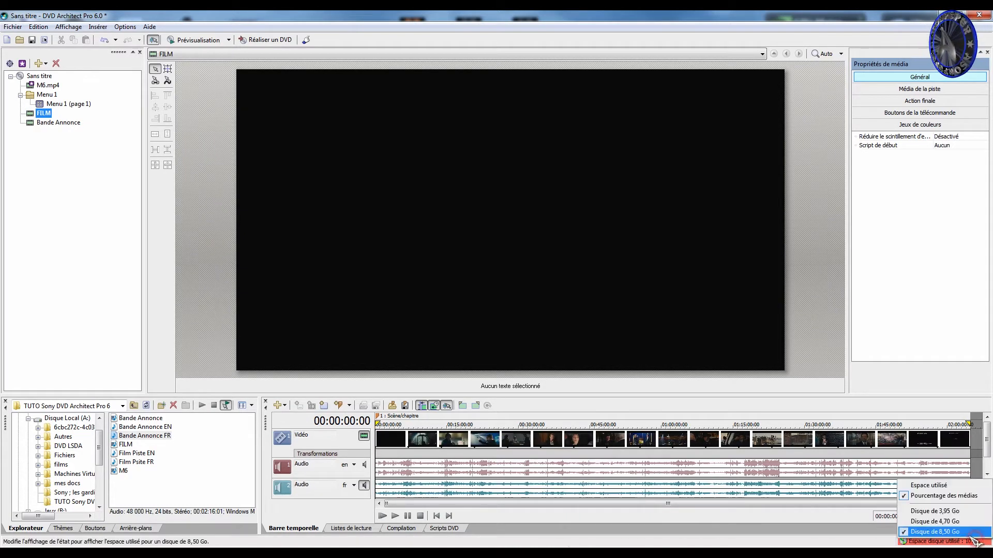
click(962, 533)
right_click(961, 542)
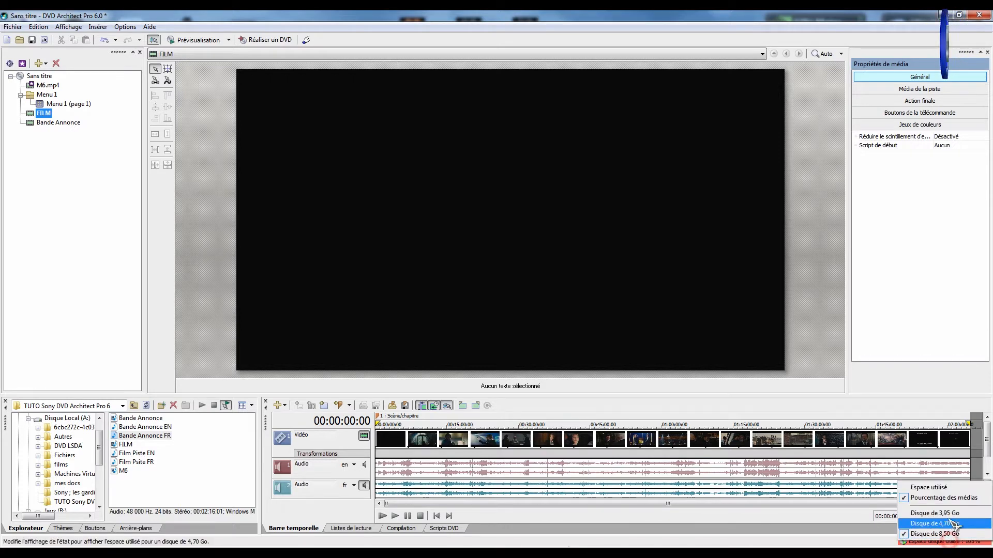
click(943, 489)
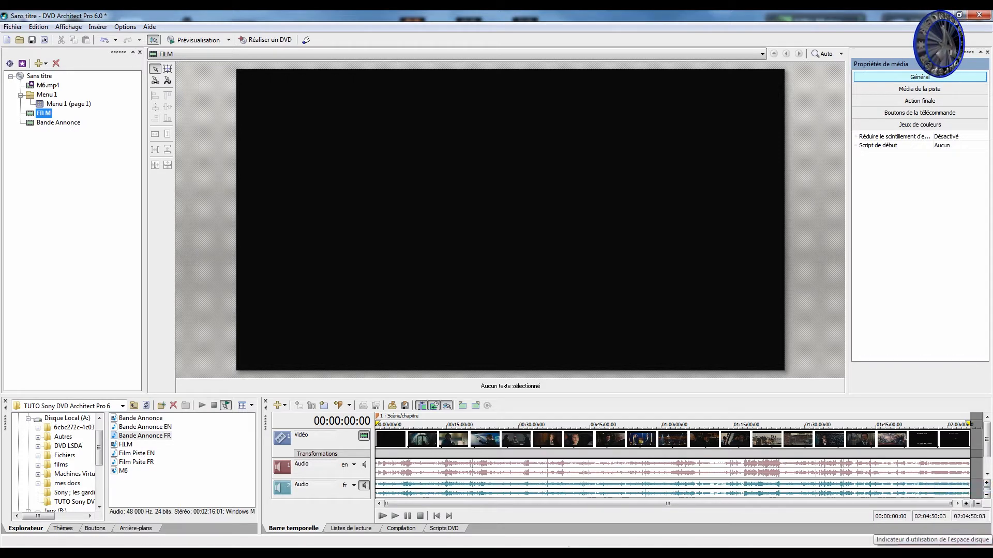
right_click(959, 543)
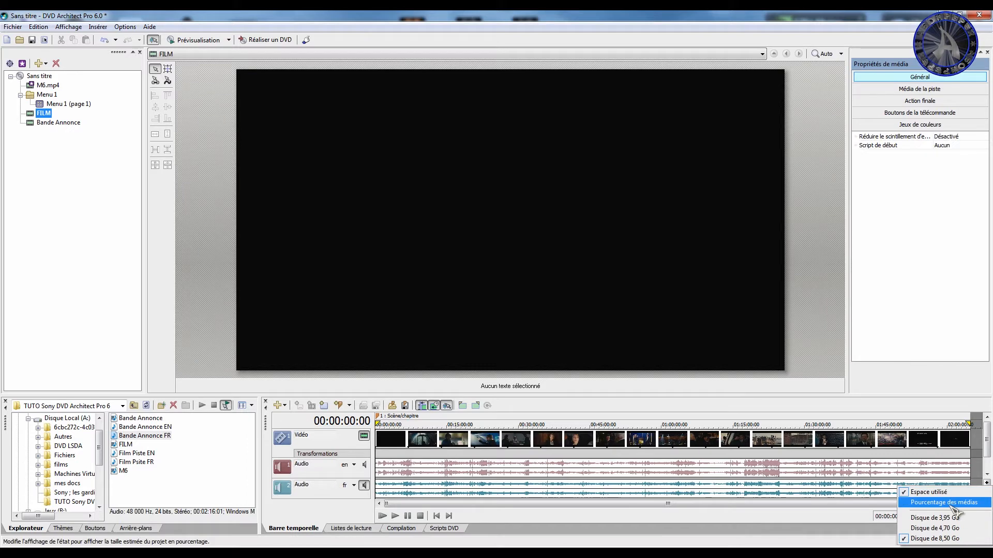
click(949, 501)
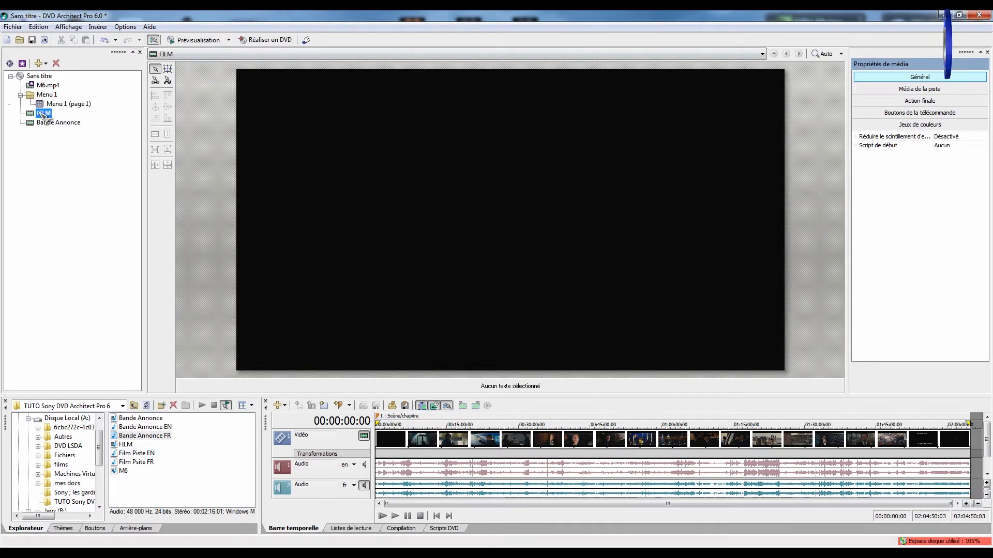
Set the Arrêter remote-control button to Désactivé for M6.mp4
click(950, 88)
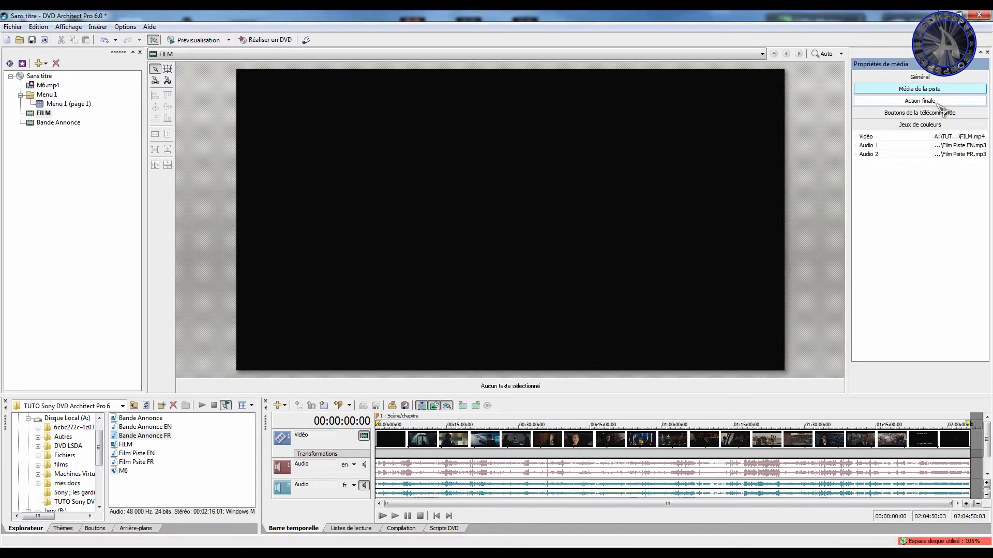
click(921, 114)
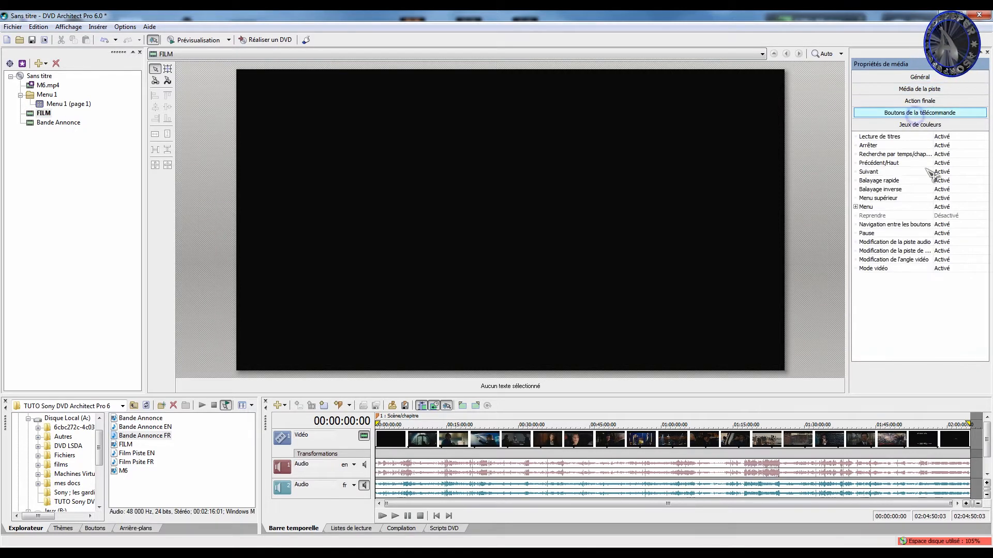
click(51, 86)
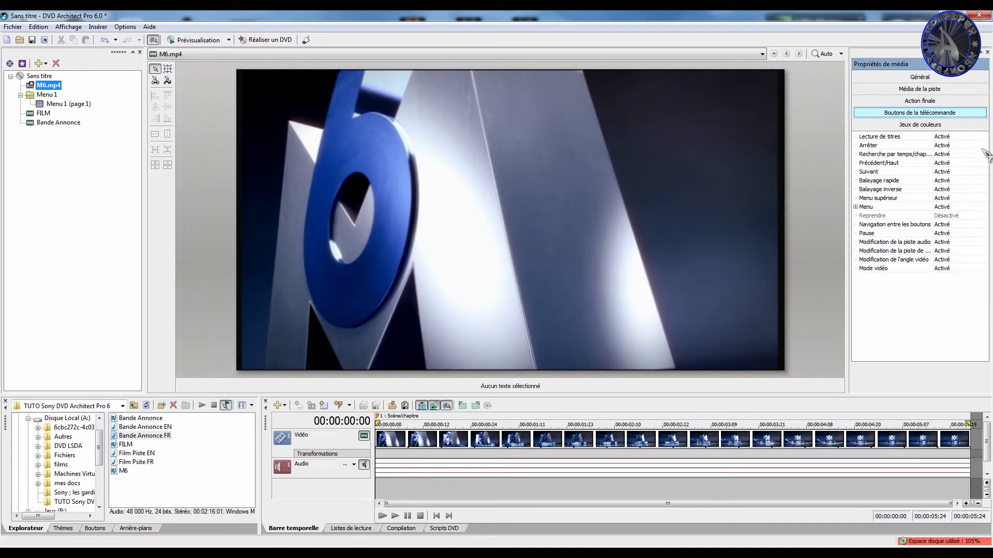
click(942, 146)
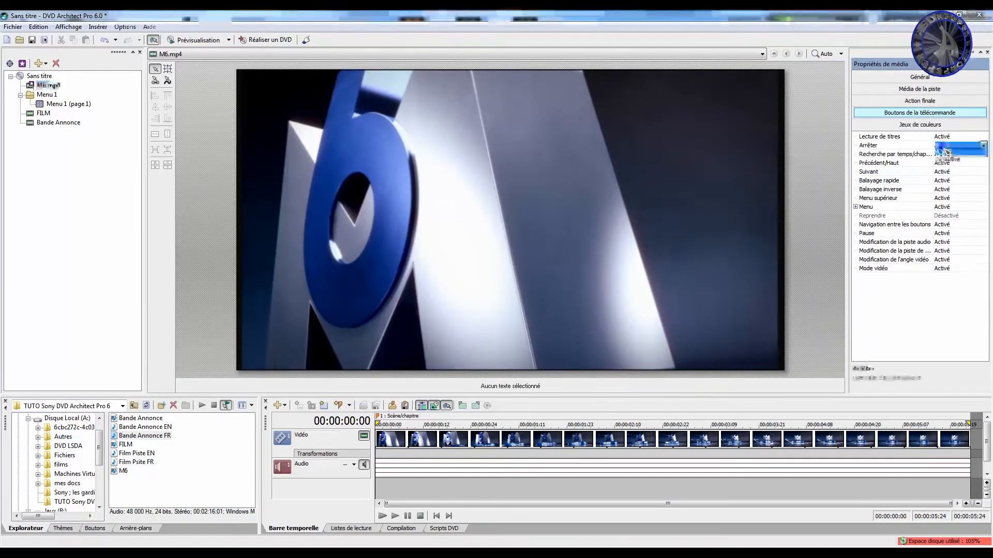
click(944, 155)
click(946, 145)
click(947, 159)
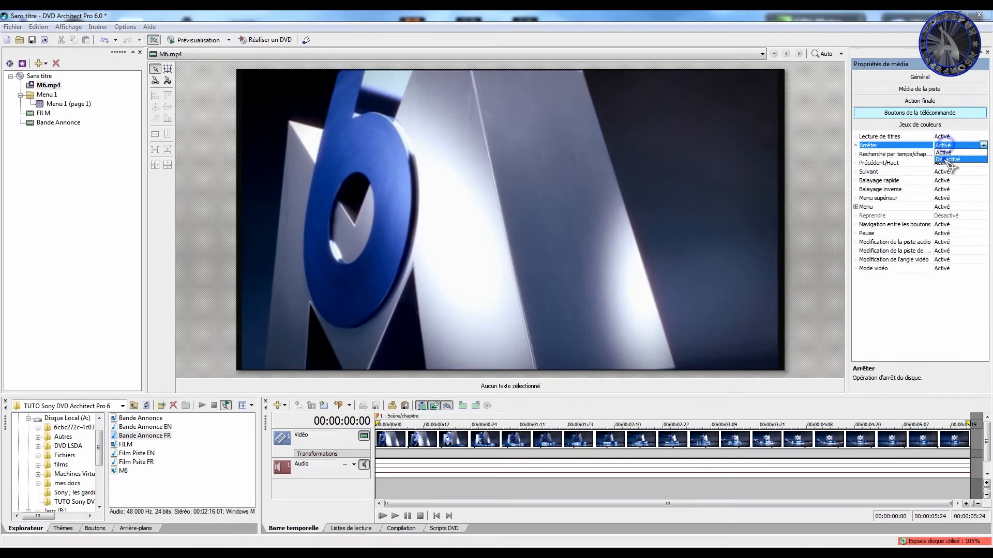
Set the Pause remote-control button to Désactivé for M6.mp4
click(946, 154)
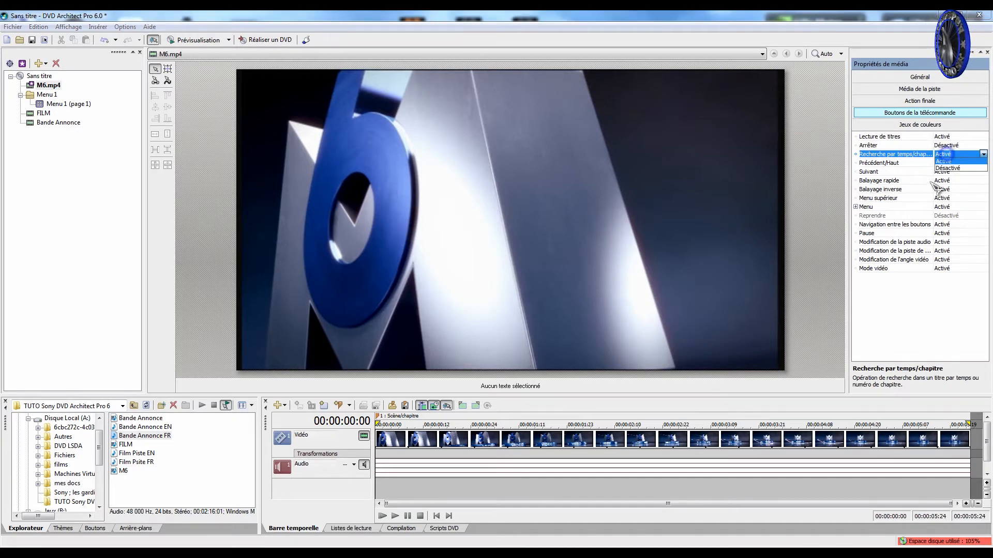
click(943, 268)
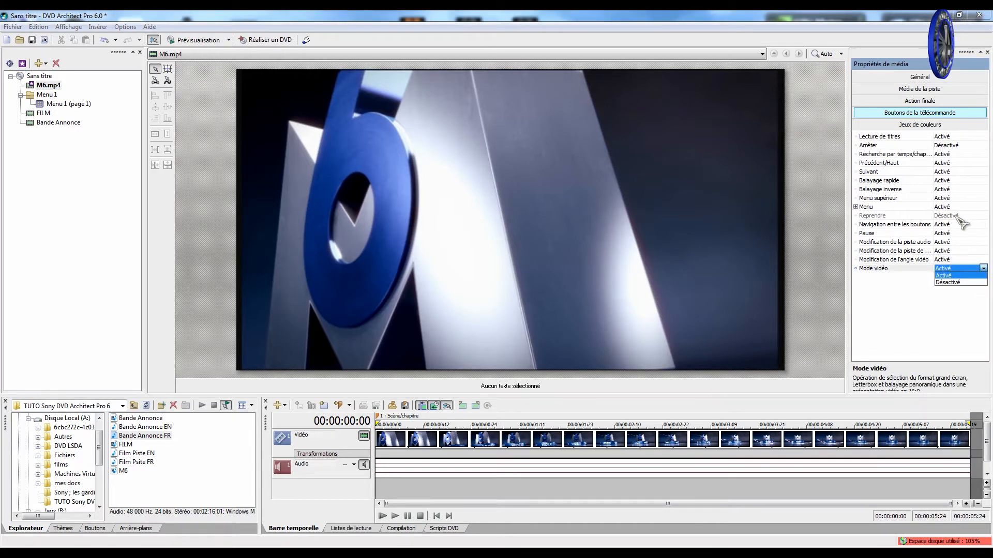
click(919, 298)
click(945, 234)
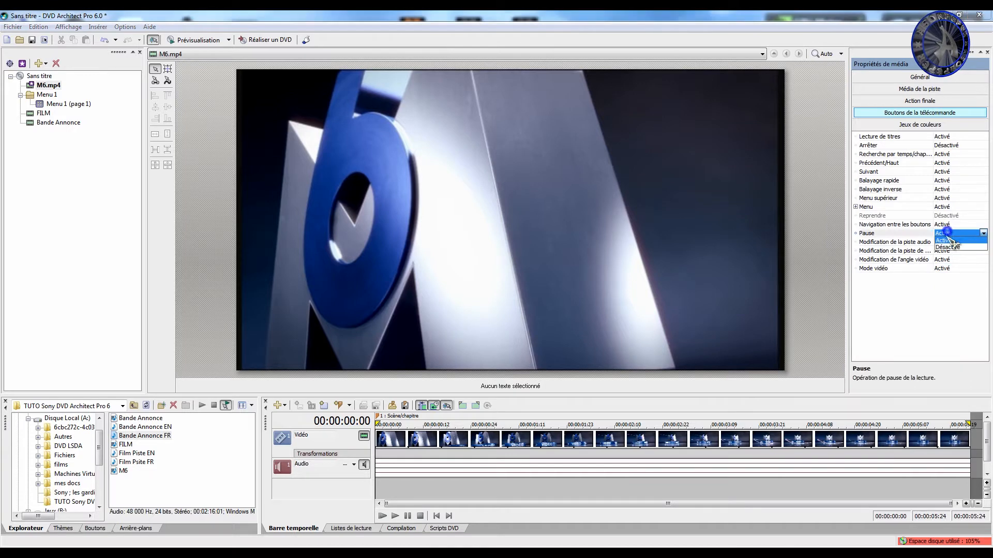
click(945, 246)
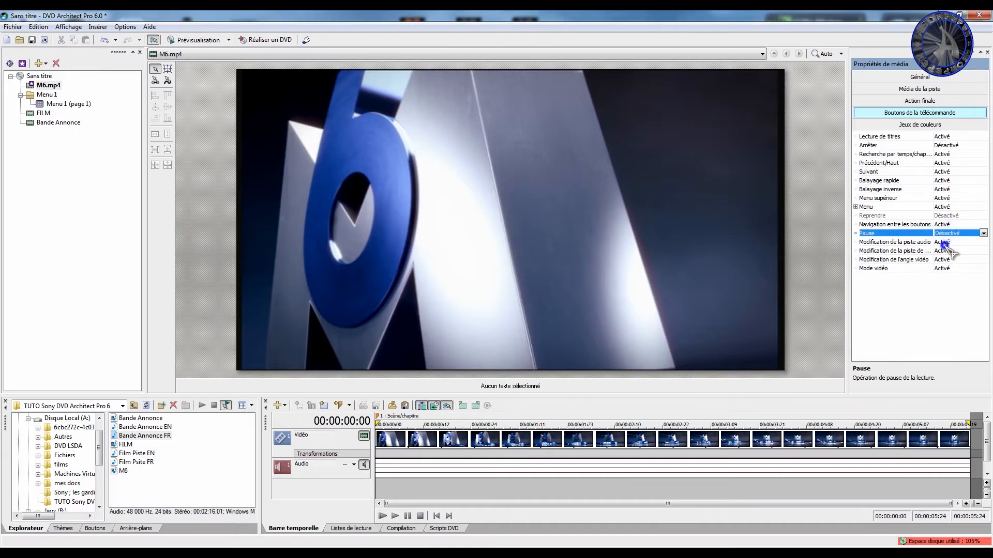
Preview the M6.mp4 introduction with the virtual remote control, close the preview and inspect its timeline
click(228, 40)
click(220, 52)
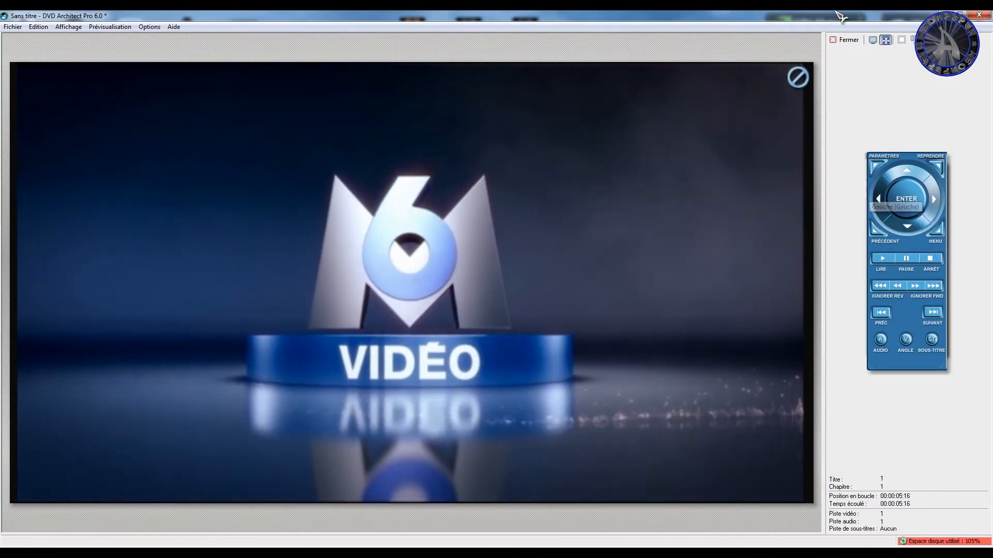
click(844, 41)
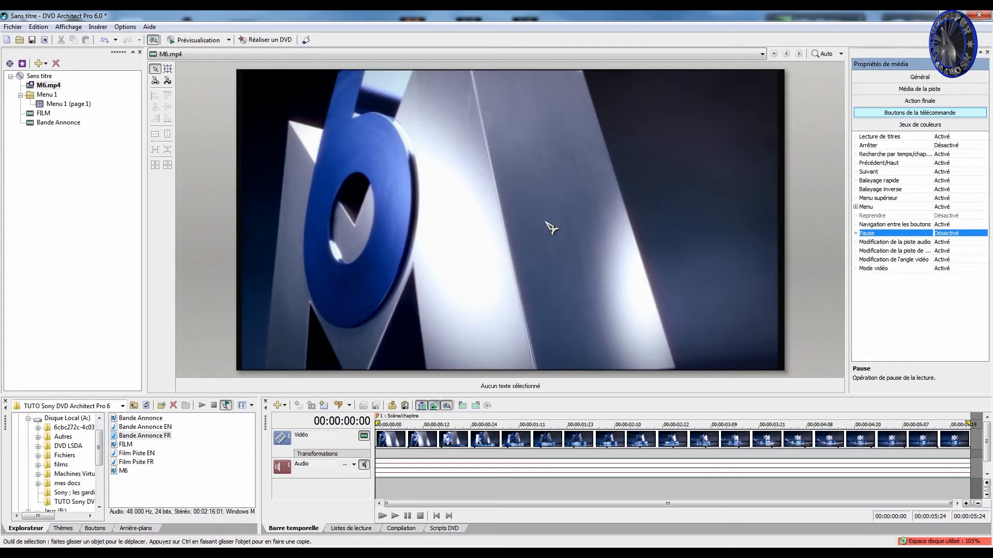
click(827, 209)
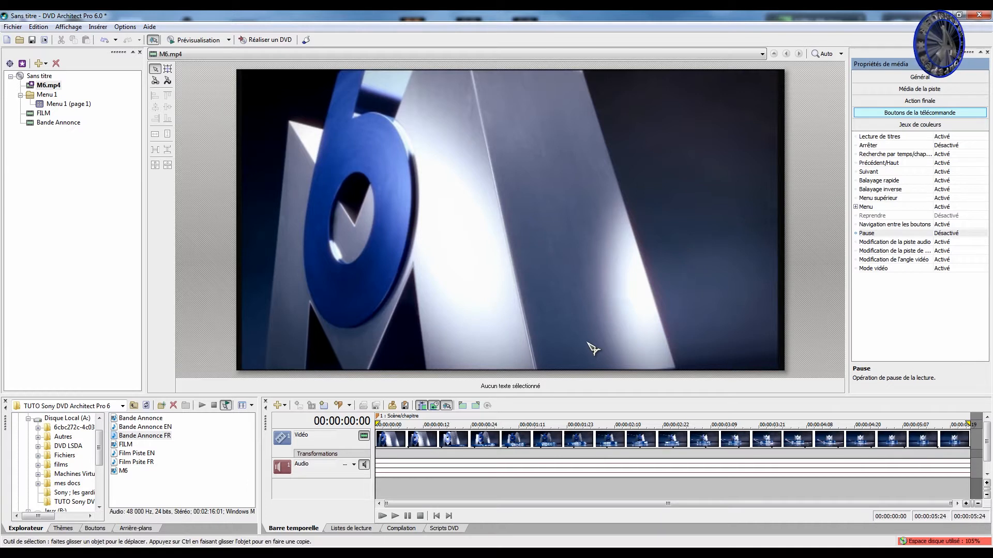
scroll(421, 437, up, 5)
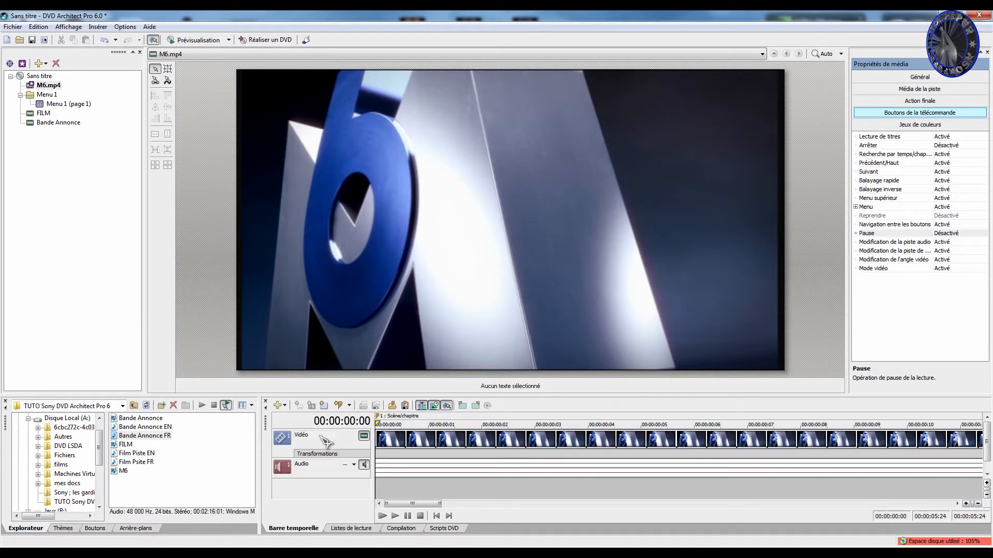
Insert two subtitle tracks in the FILM timeline
click(45, 113)
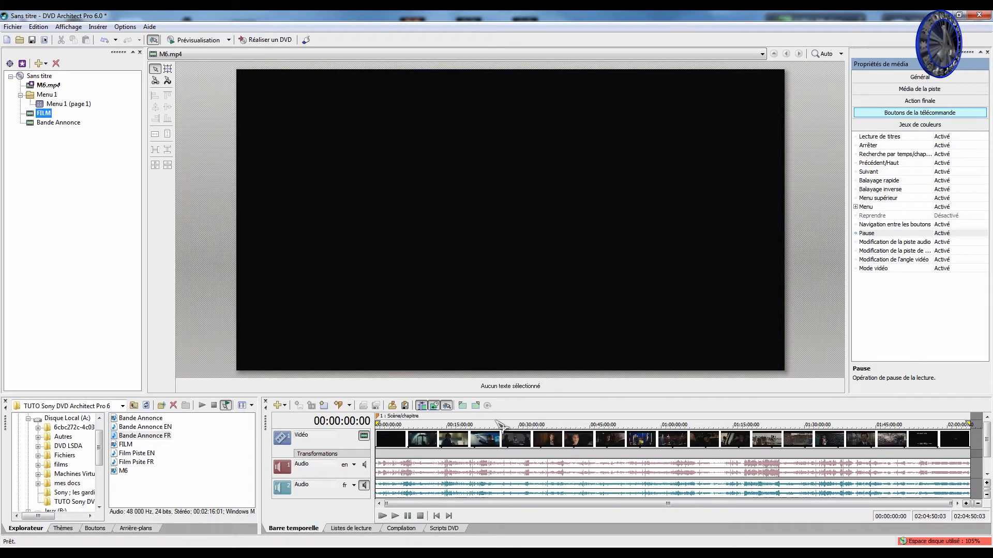
click(350, 406)
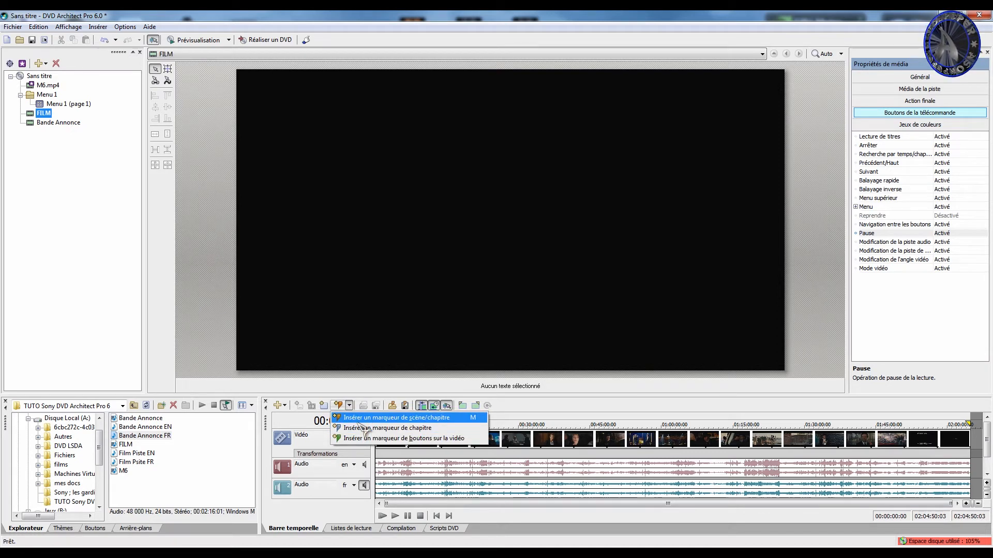
click(280, 406)
click(293, 438)
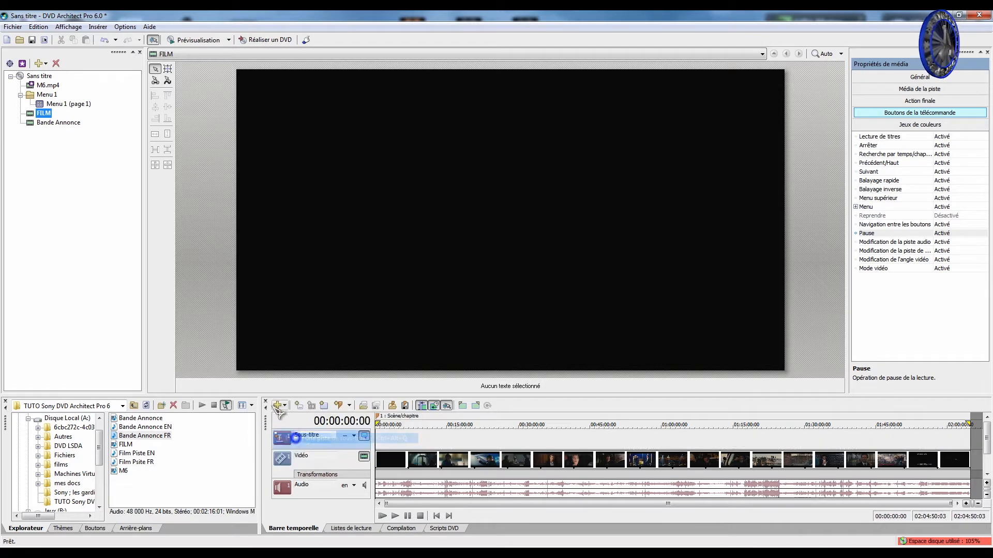
click(279, 405)
click(311, 438)
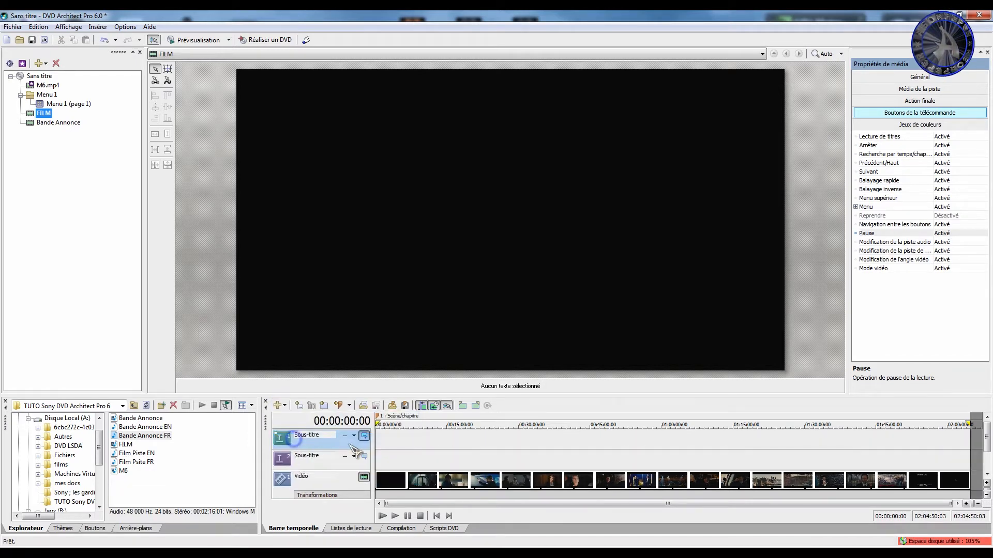
Set the language of both subtitle tracks in the FILM timeline to Français (fr)
click(354, 436)
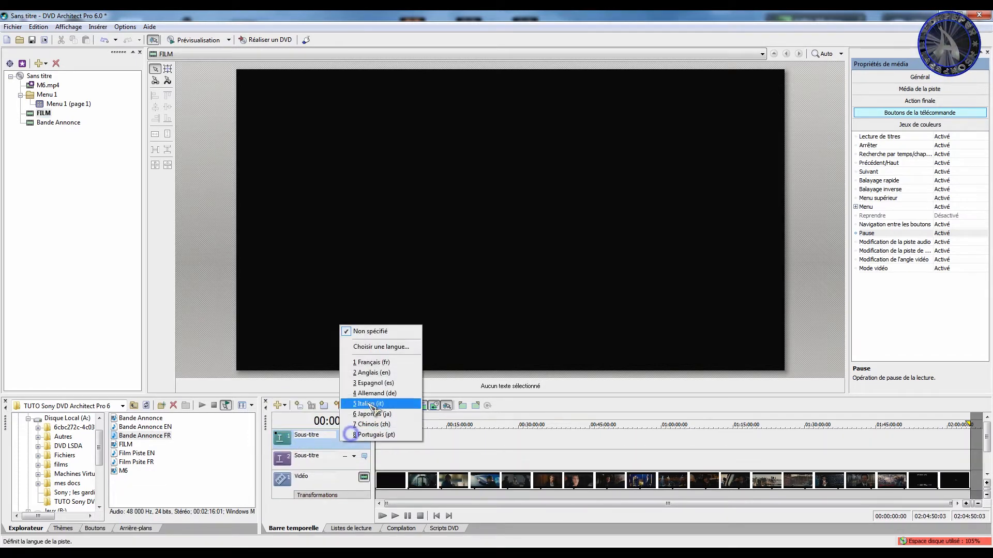
click(385, 365)
click(354, 456)
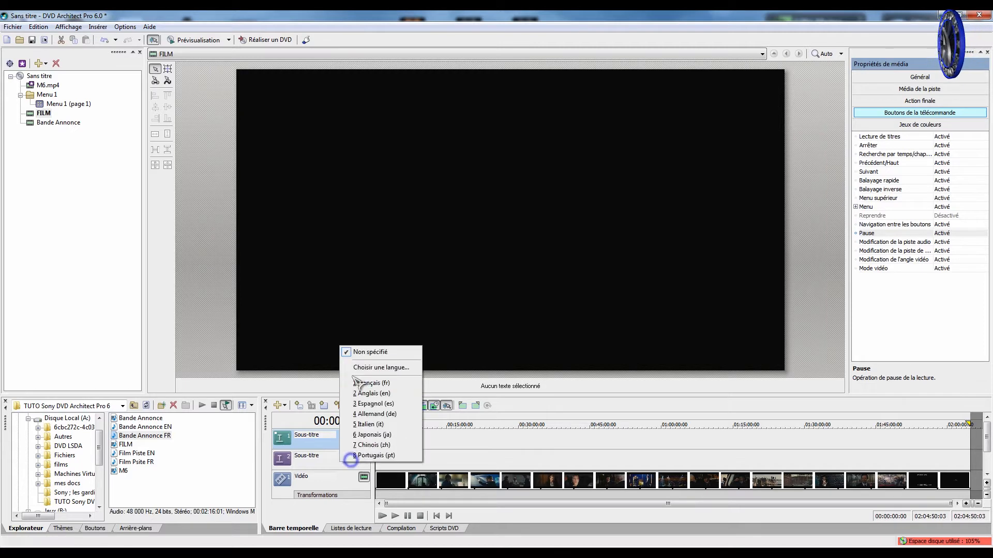
click(352, 385)
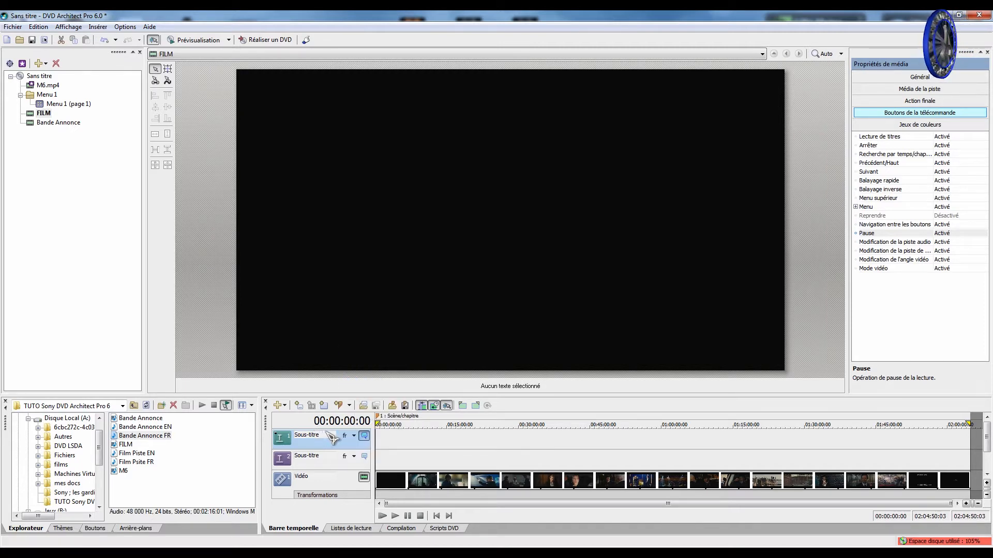
Rename the first subtitle track as Forced
double_click(316, 436)
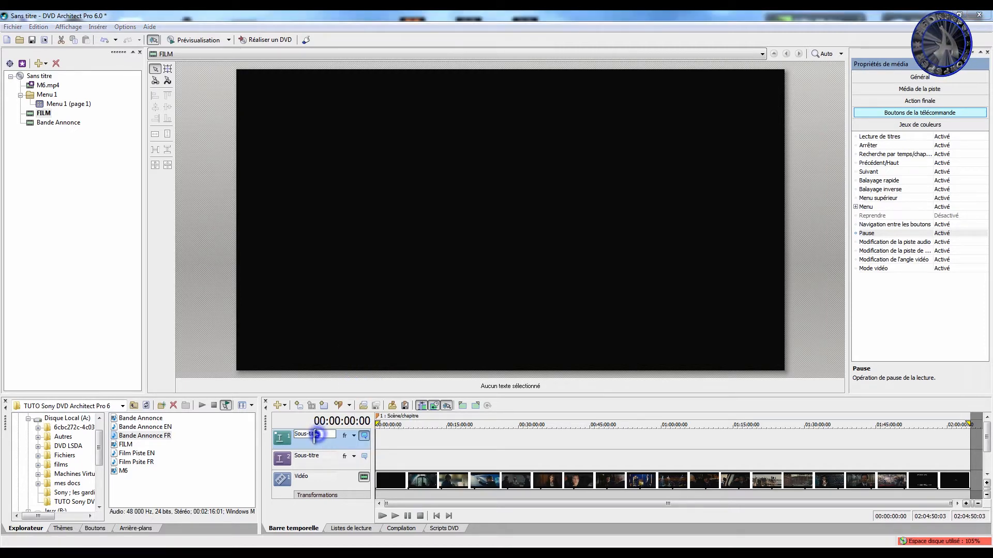
double_click(319, 434)
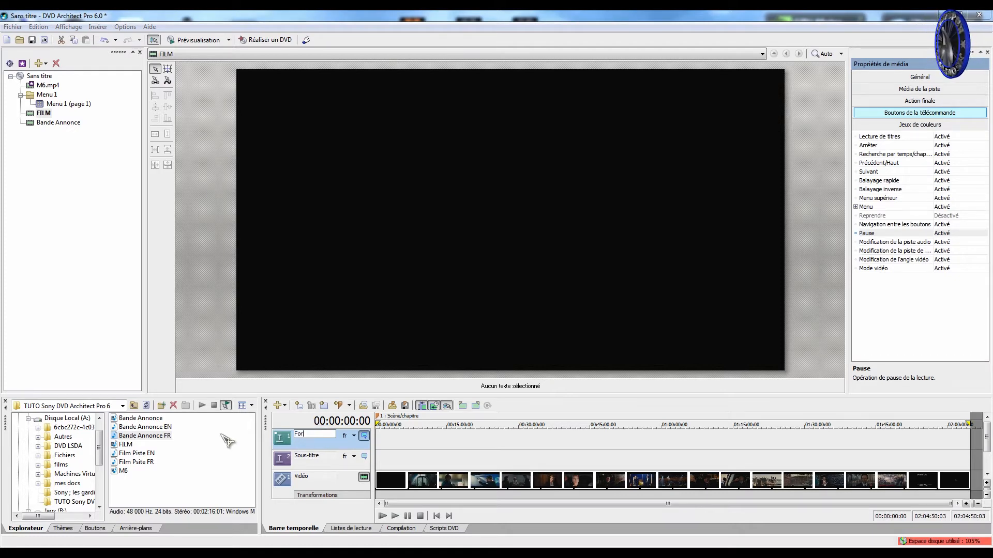
text(Forced)
key(Return)
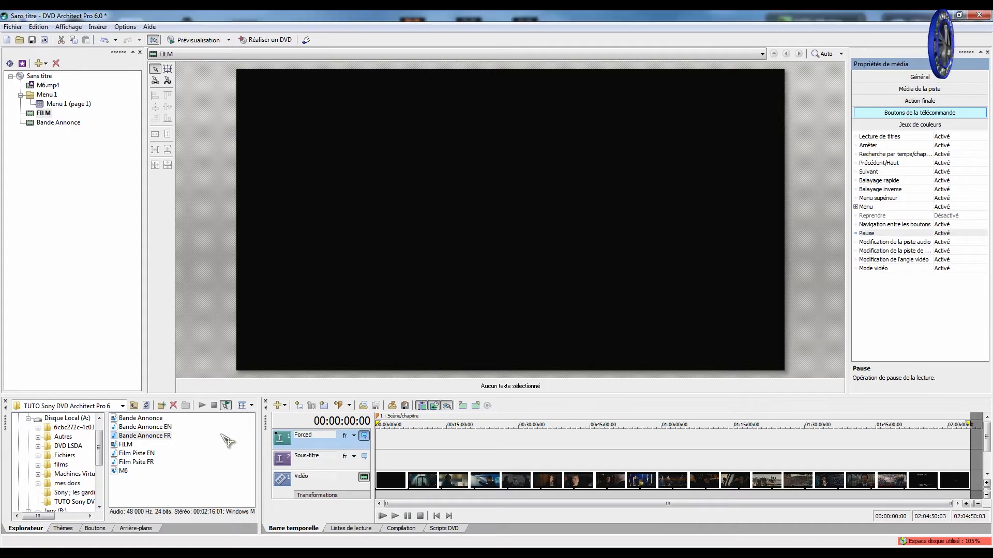
click(392, 437)
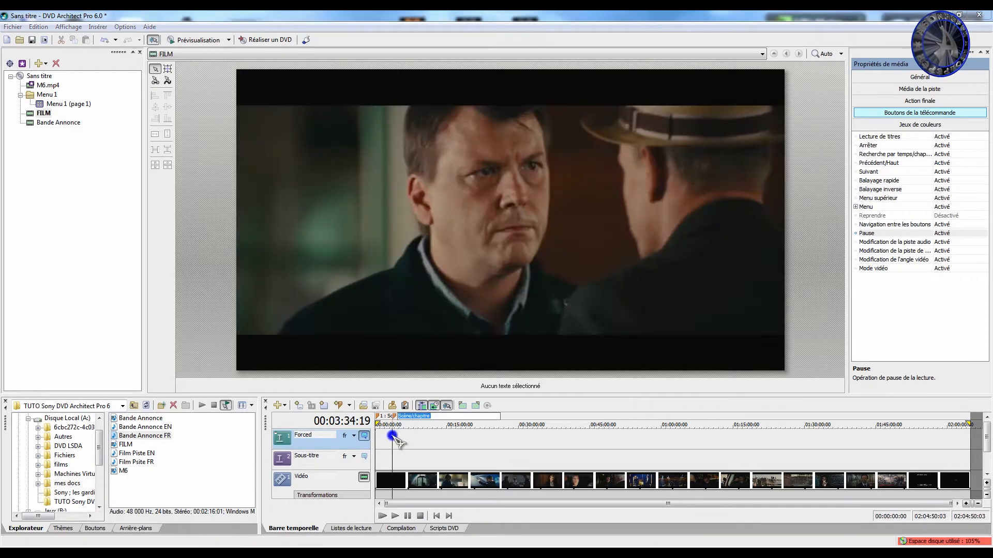
right_click(393, 417)
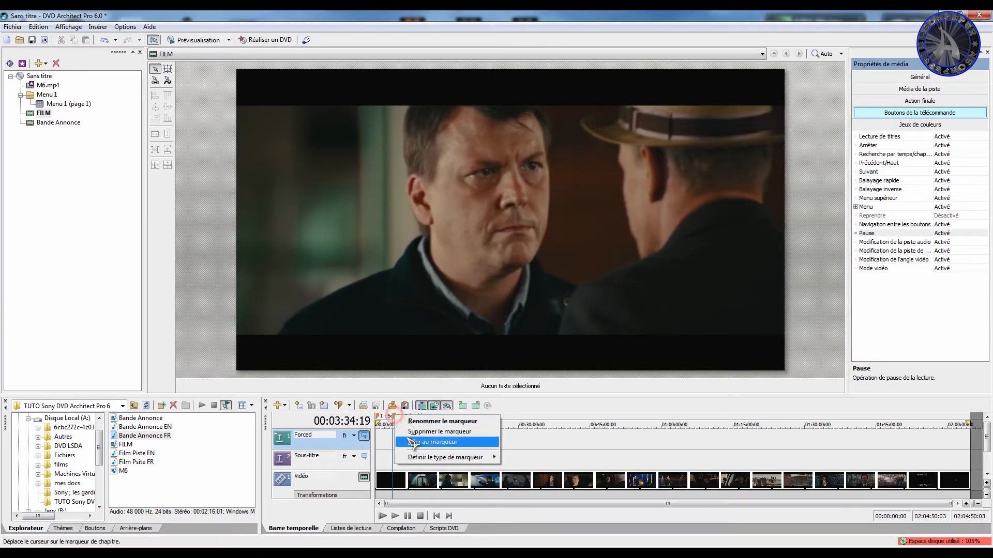
click(414, 432)
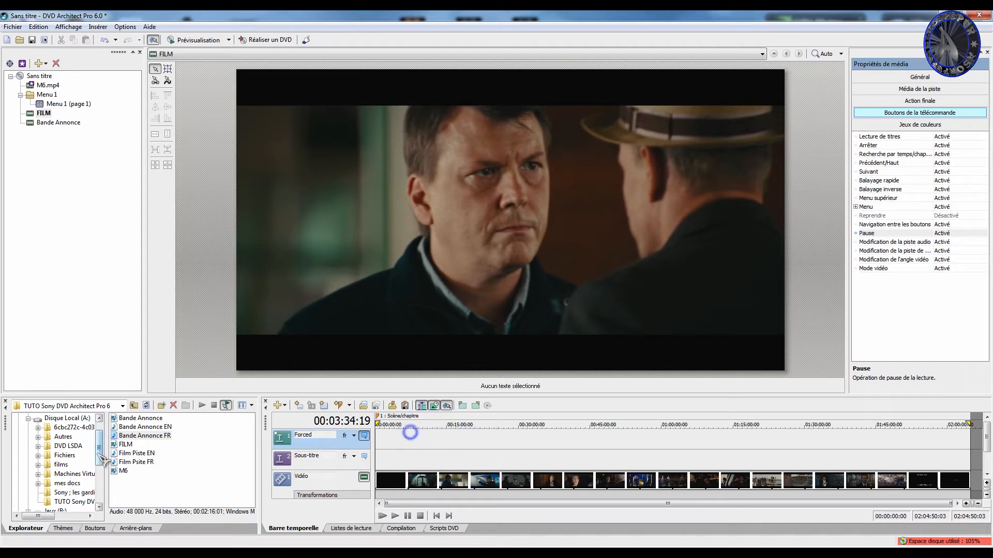
Import the subtitle script "sous-tires forced insaisissables.sub" into the Forced track
click(146, 505)
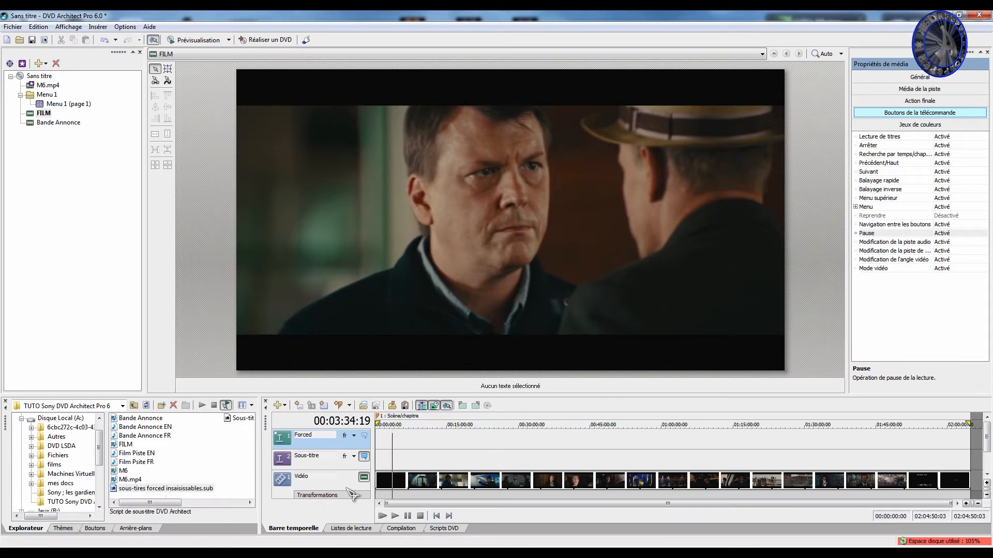
right_click(325, 439)
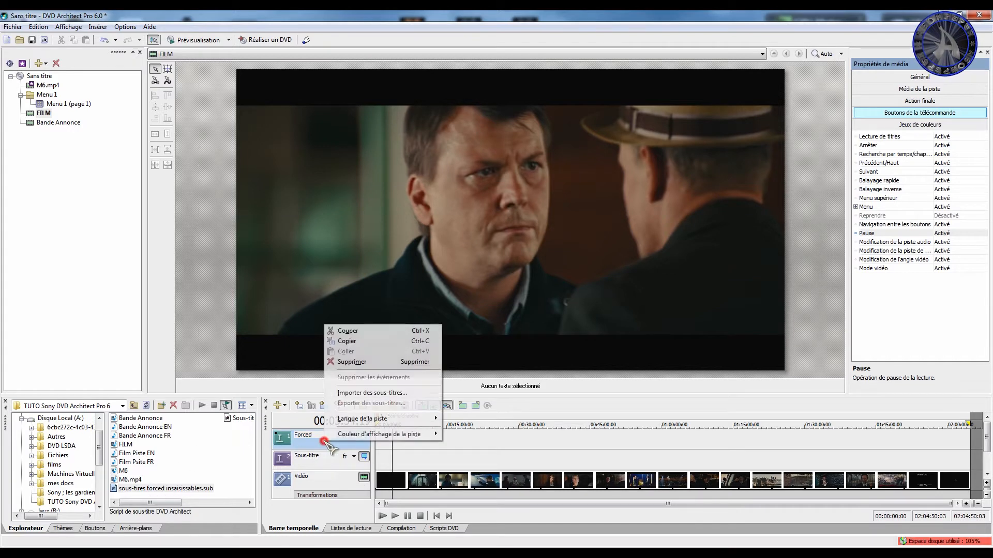
click(368, 393)
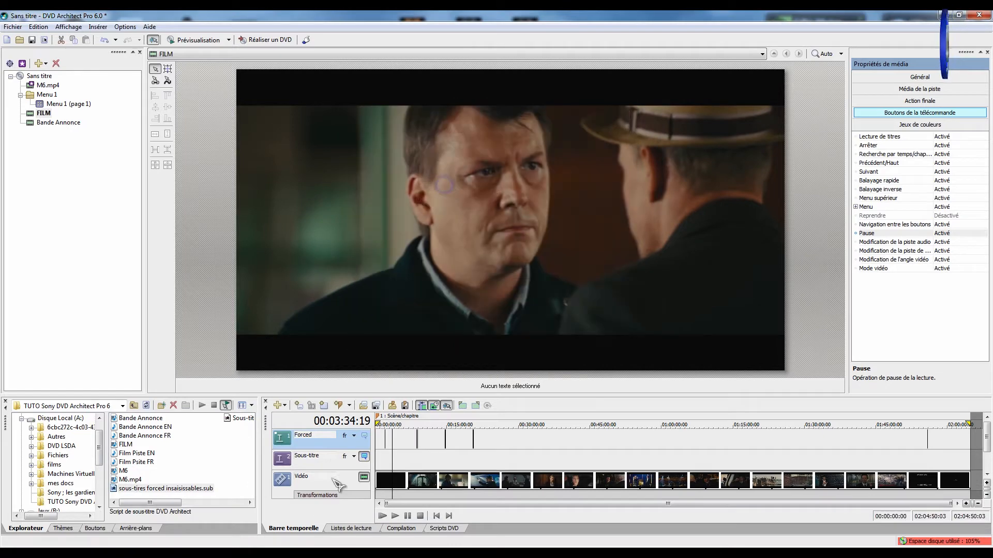
Import the subtitle script "Sous-titres complet Insaisissable" into the second subtitle track
right_click(332, 464)
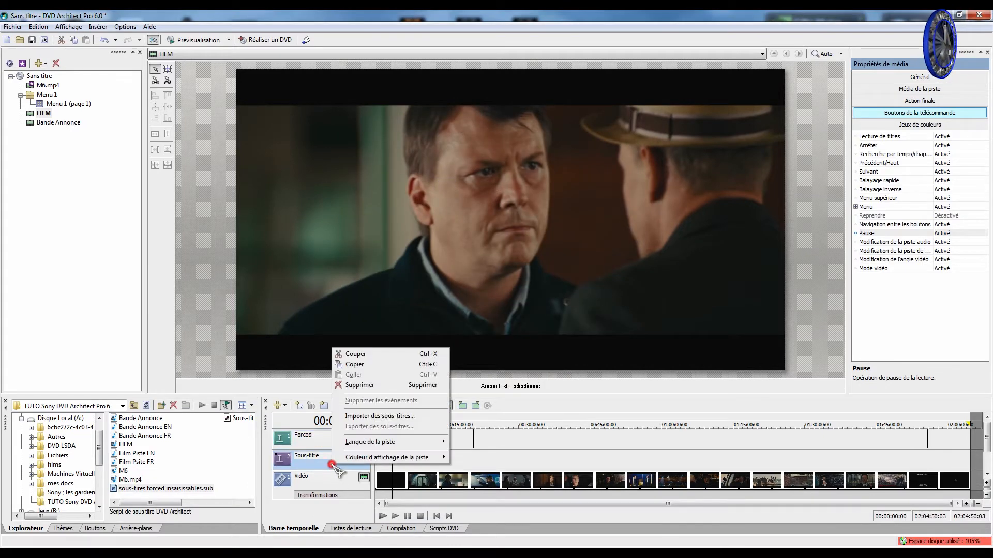
click(383, 416)
click(498, 181)
double_click(499, 183)
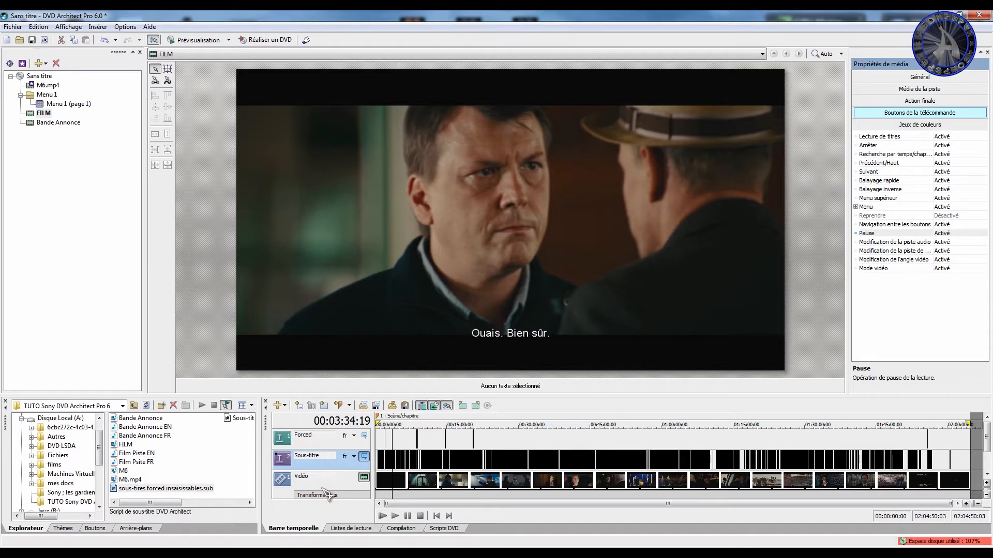
Show the Forced track's subtitle at about 00:14:36:21 in the film preview
drag(163, 502, 190, 514)
right_click(347, 465)
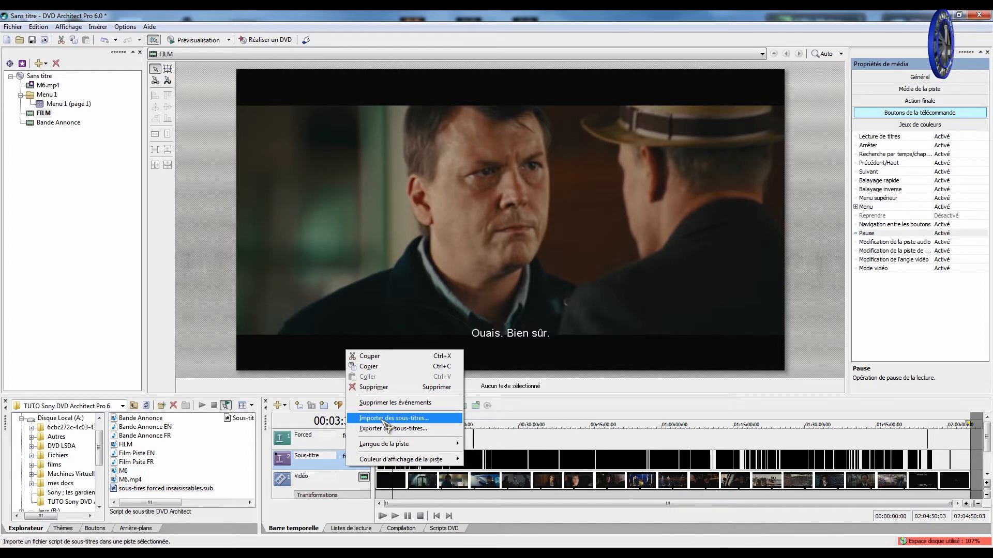
click(331, 446)
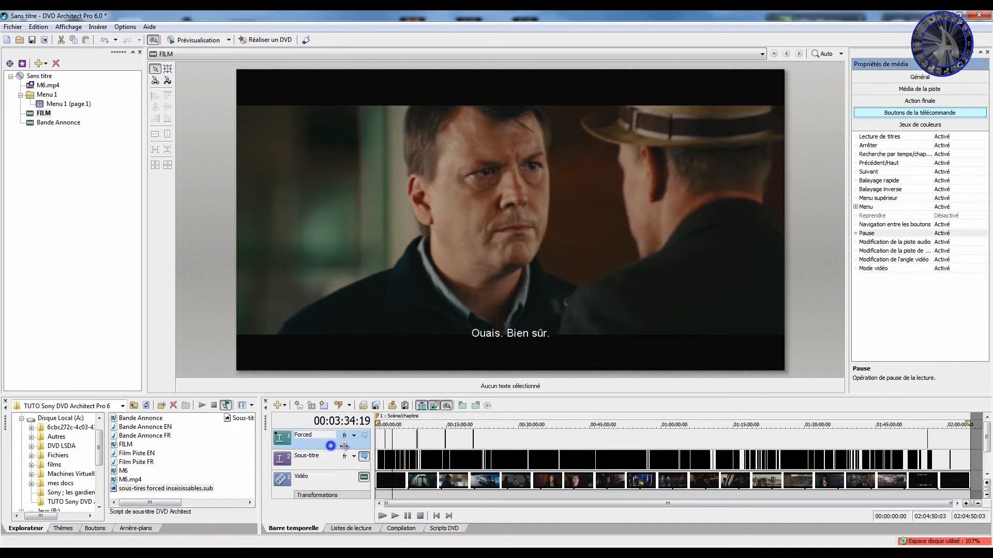
click(446, 441)
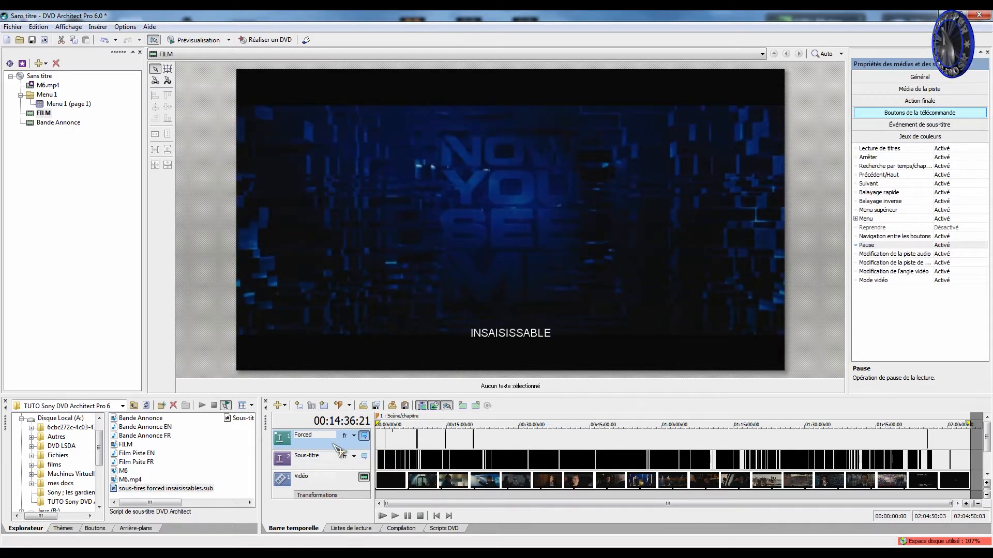
Check the file types offered for exporting the Forced track's subtitles and leave without exporting
right_click(334, 444)
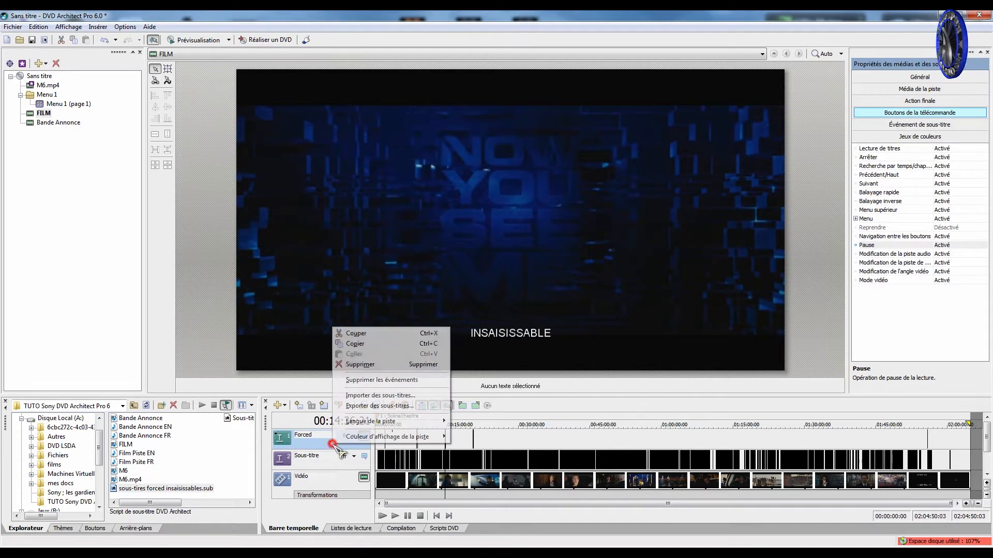
click(375, 408)
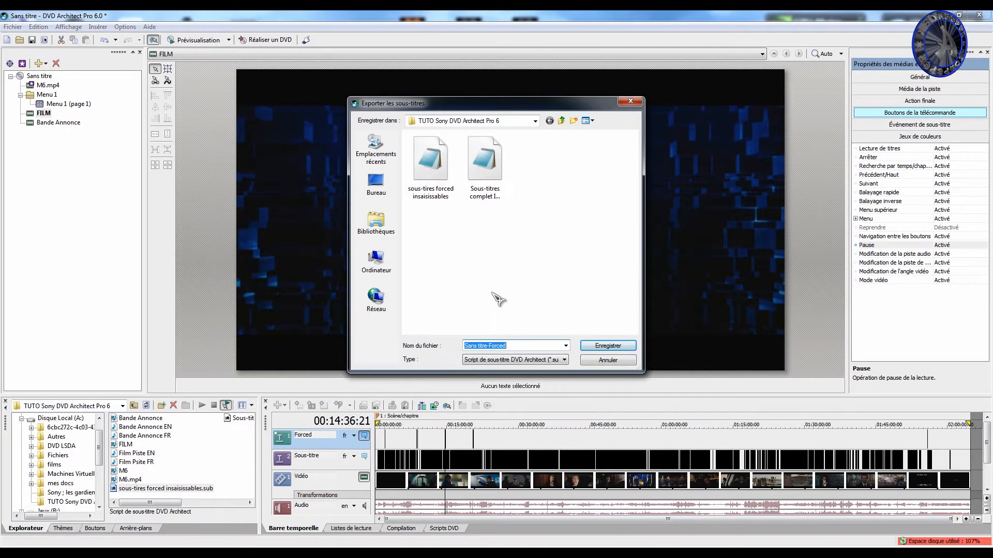
click(548, 360)
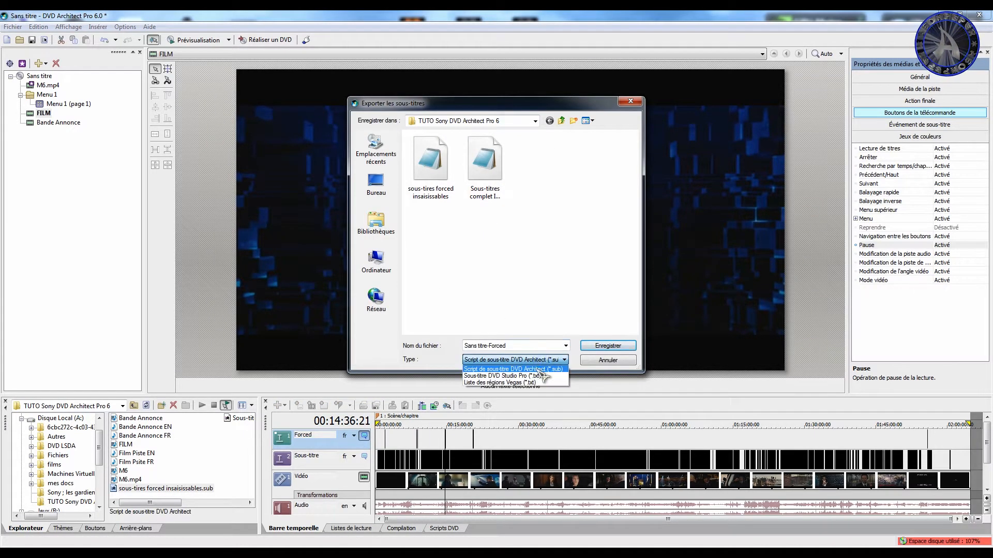
click(536, 368)
click(605, 361)
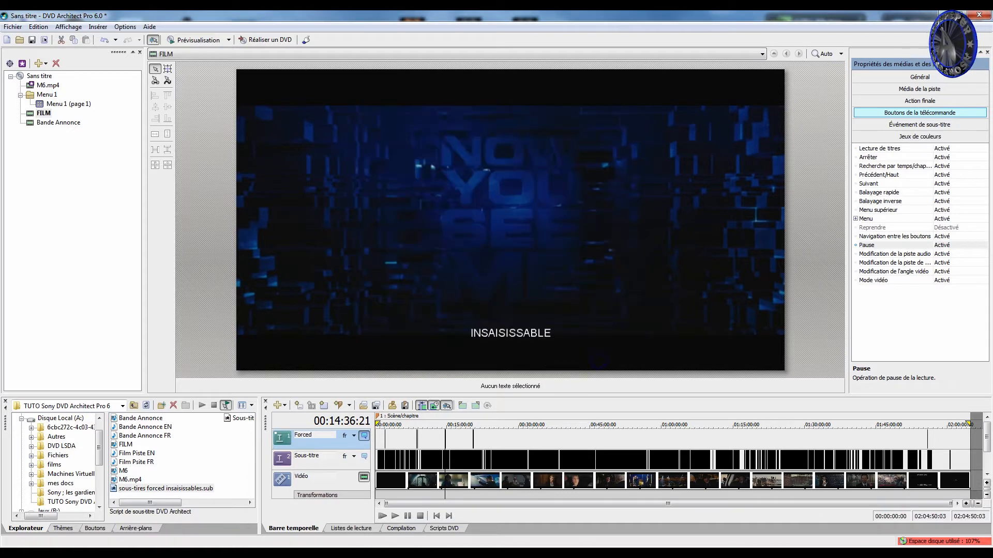
Open the script file "sous-tires forced insaisissables.sub" in its text editor, Bloc-notes
click(171, 489)
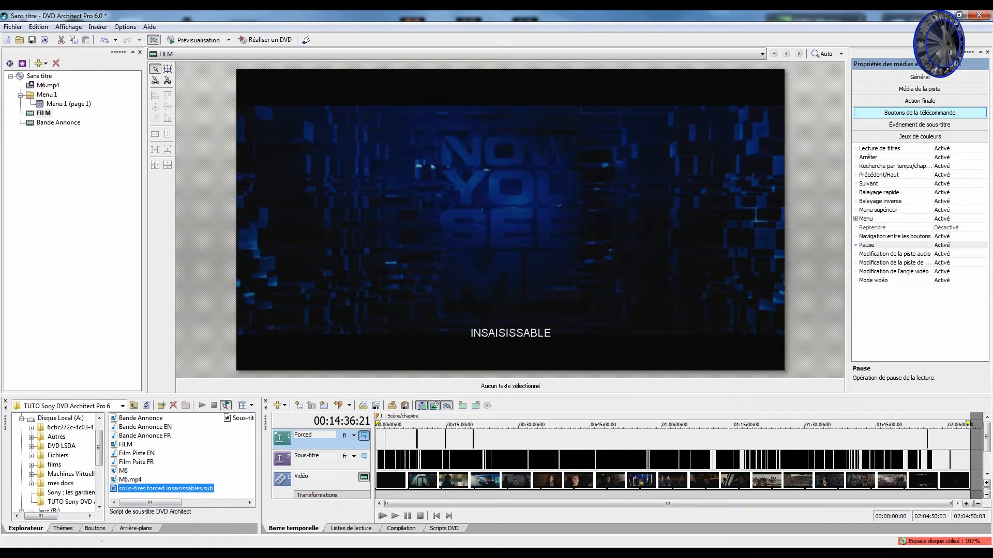
mouse_move(67, 553)
right_click(171, 488)
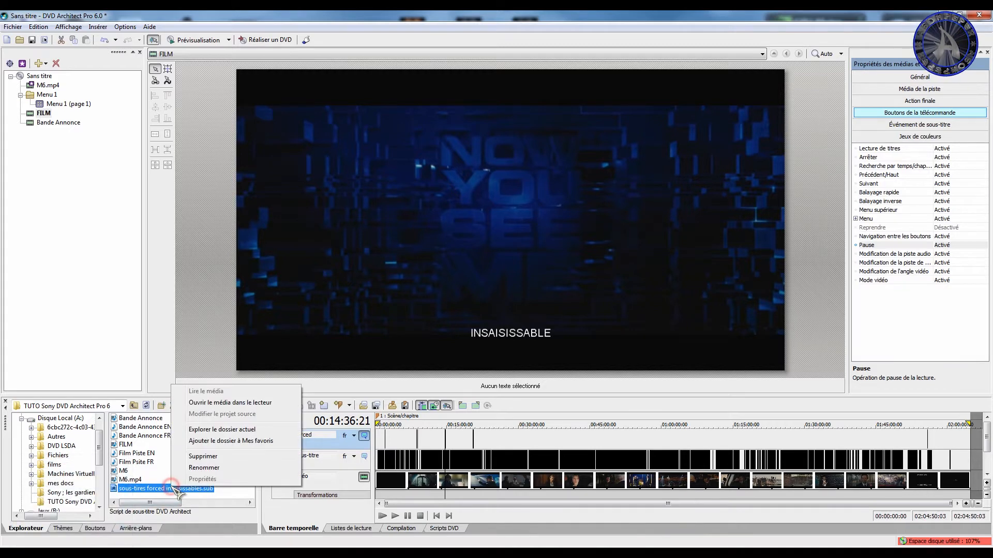
click(220, 403)
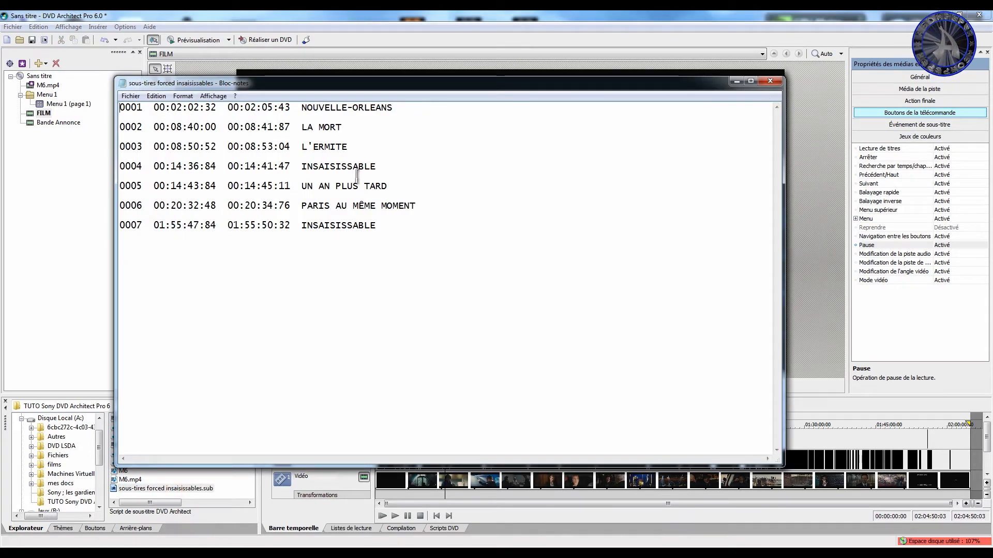
Examine the numbering, start and end timecodes and text of the forced subtitle script entries, and close the file
drag(387, 226, 114, 111)
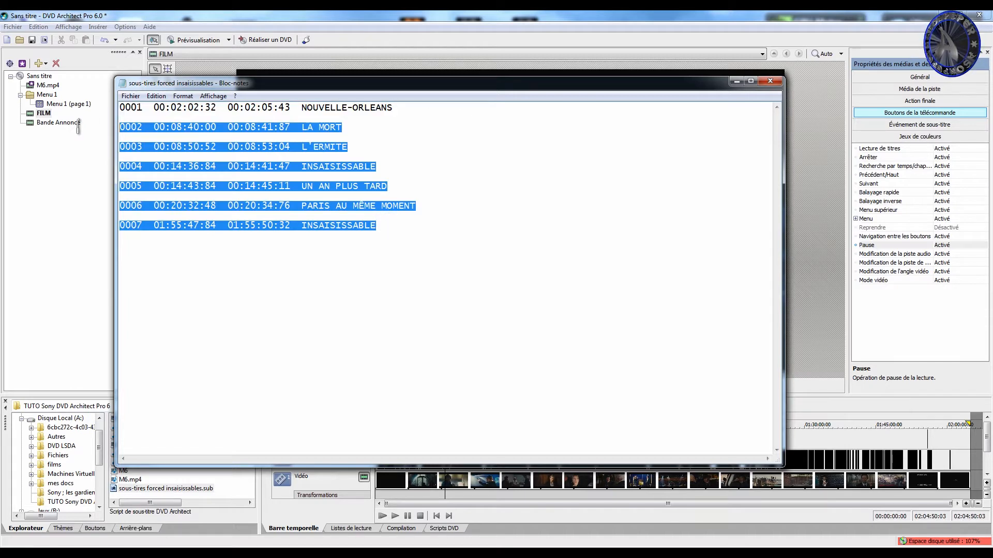
click(537, 185)
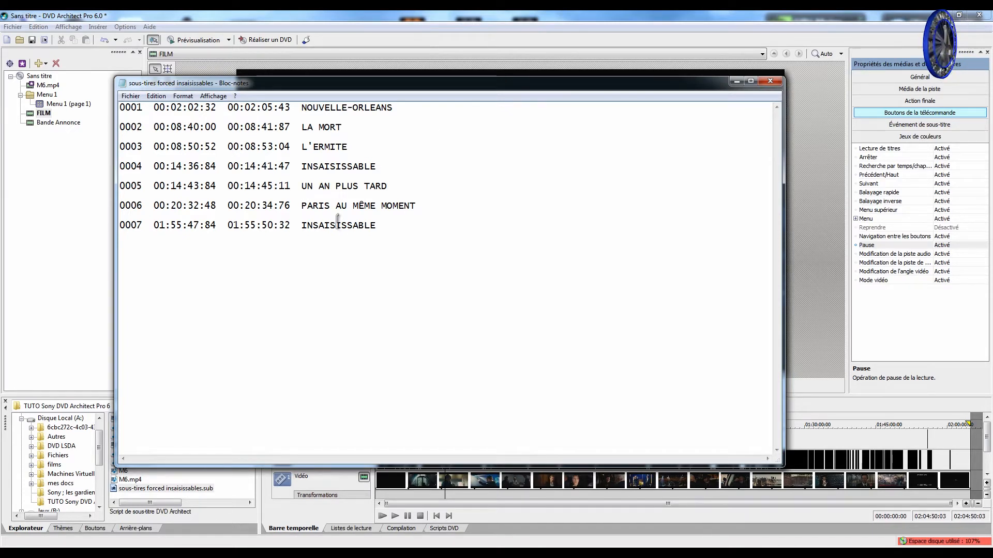
click(416, 239)
key(shift+Home)
key(shift+Up)
key(shift+Up)
click(392, 257)
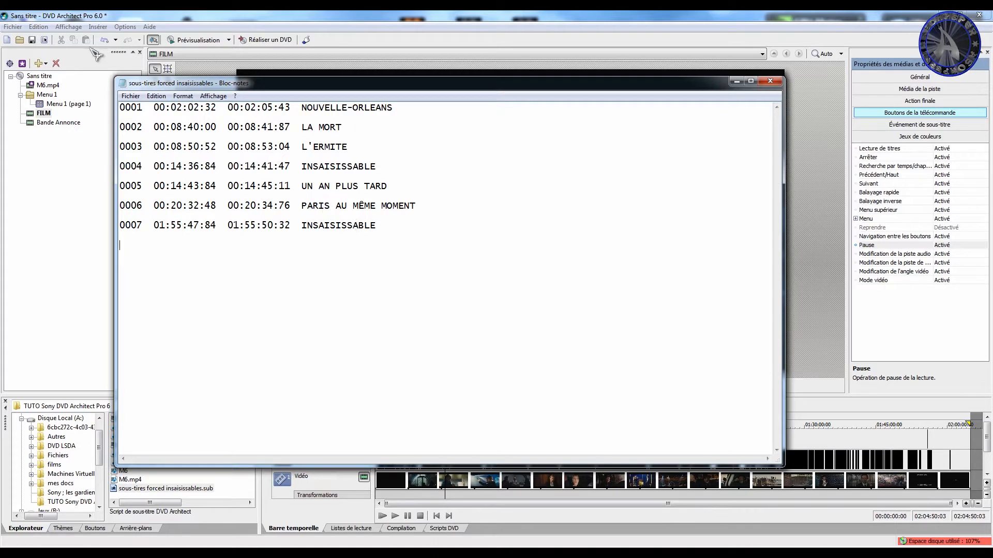
click(122, 108)
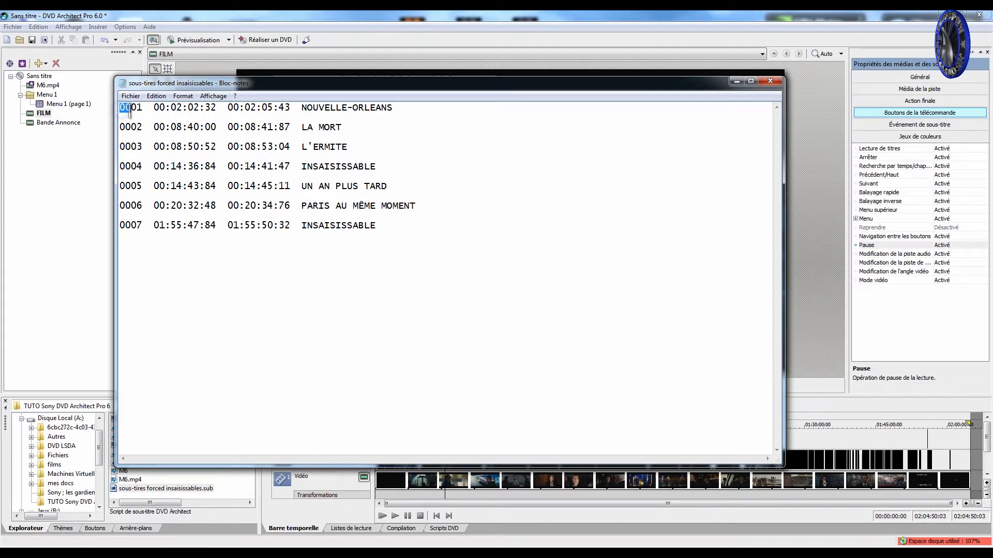
click(130, 110)
drag(166, 109, 274, 109)
click(194, 110)
mouse_move(338, 107)
mouse_down()
mouse_move(365, 120)
mouse_move(346, 111)
mouse_up()
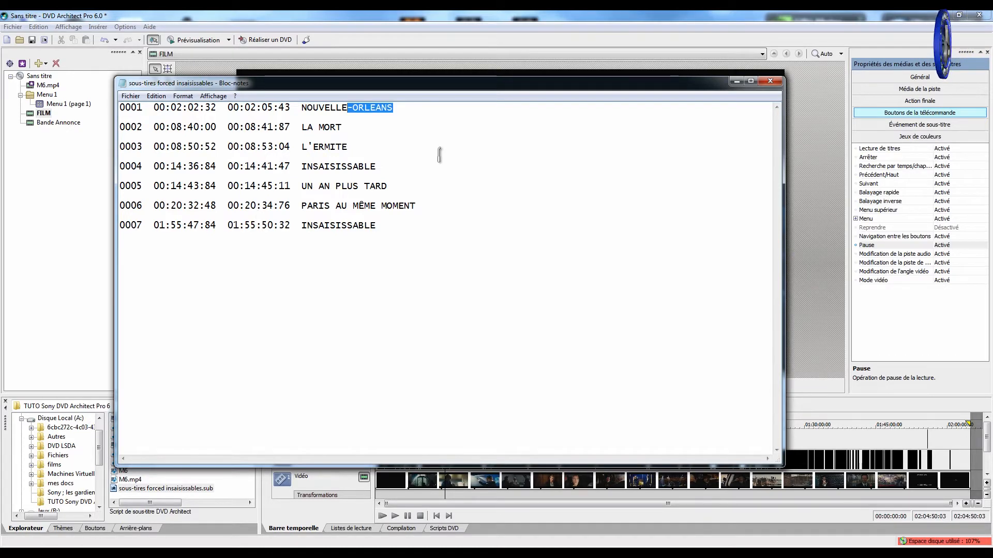
click(769, 81)
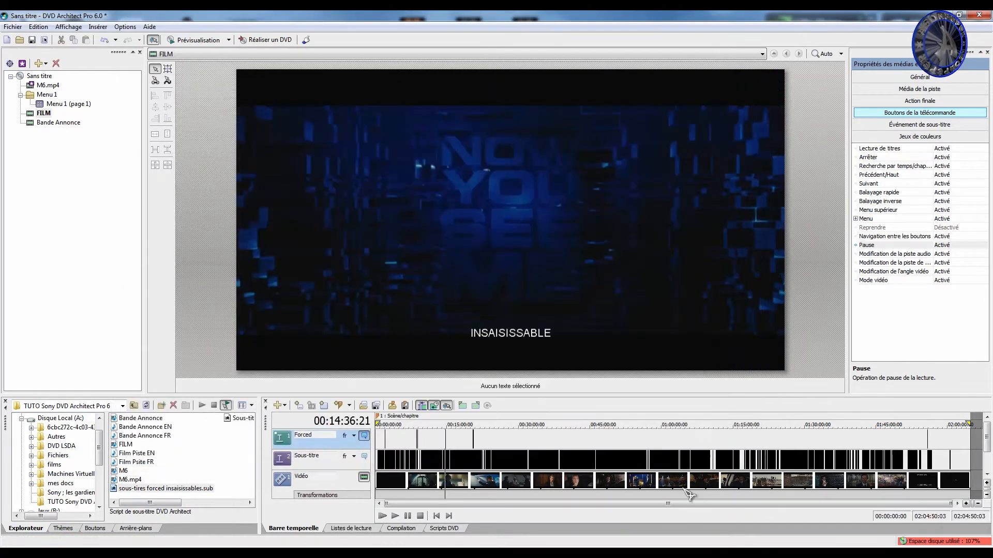
Insert an additional video track in the FILM timeline
click(615, 461)
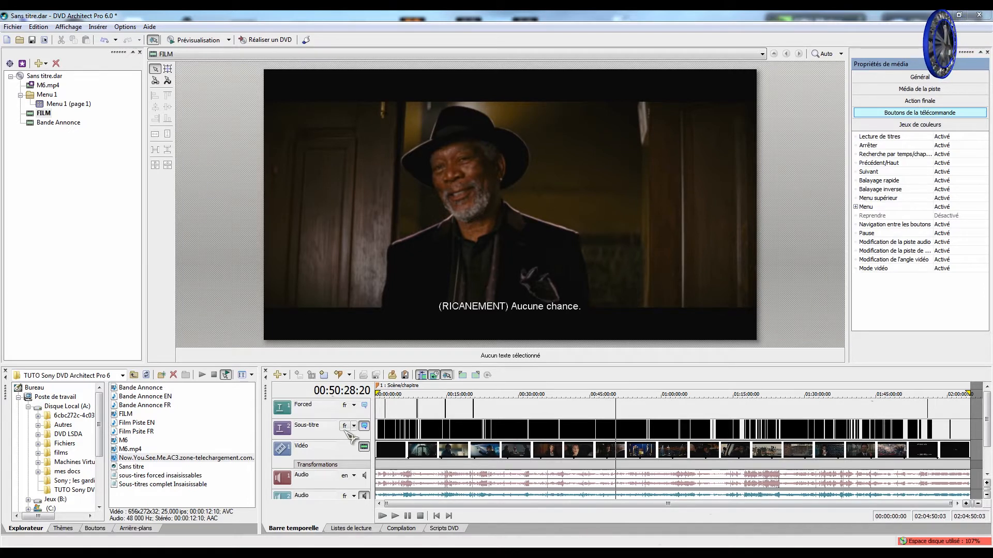
right_click(352, 456)
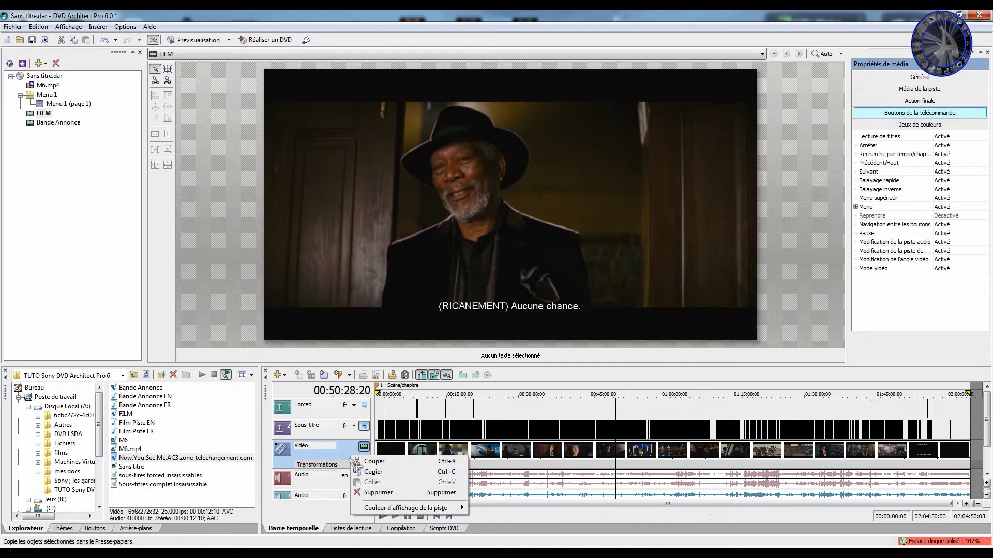
click(280, 375)
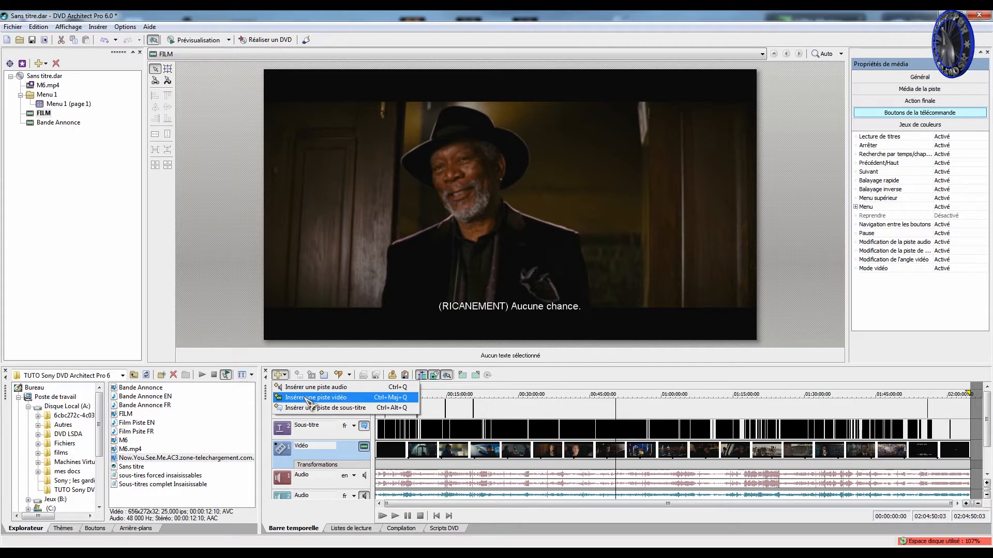
click(311, 398)
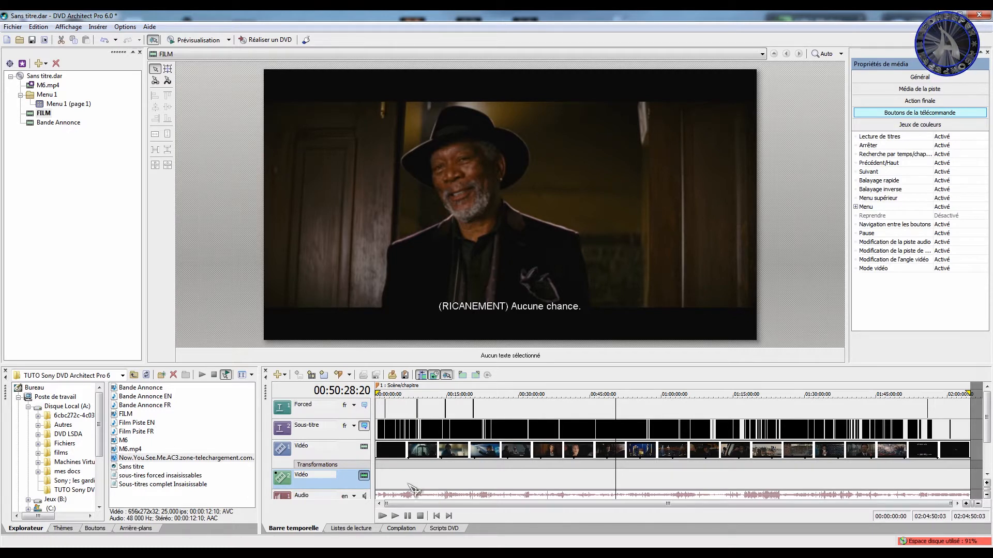
Insert a scene/chapter marker in the FILM timeline at about 00:08:40:15
click(441, 395)
click(418, 395)
key(m)
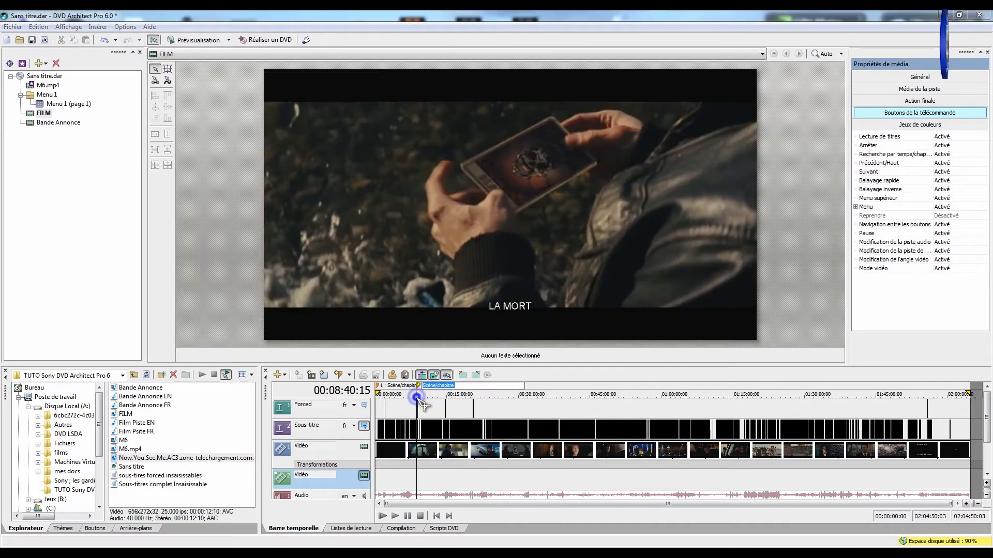
Delete the scene/chapter marker at about 00:08:40:15 in the FILM timeline
right_click(428, 390)
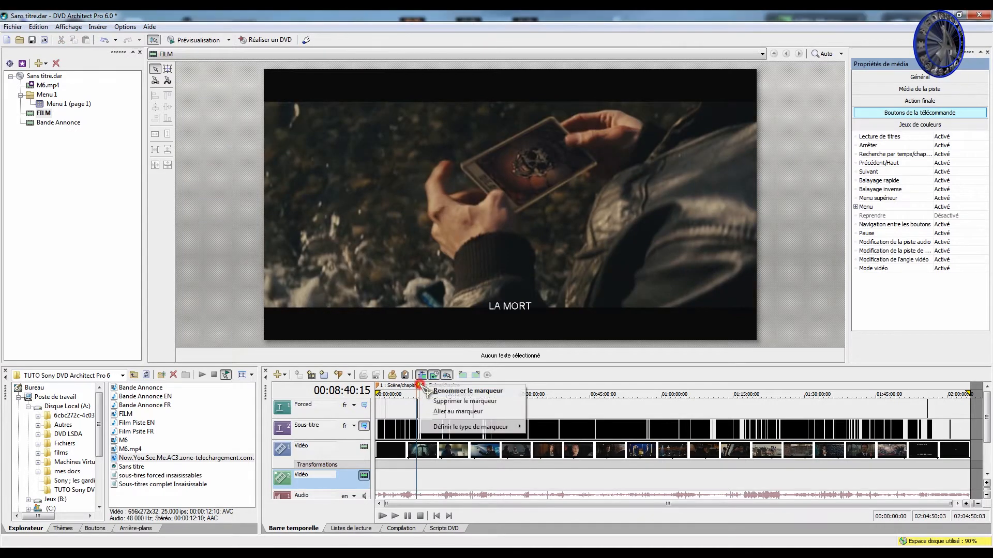
click(427, 403)
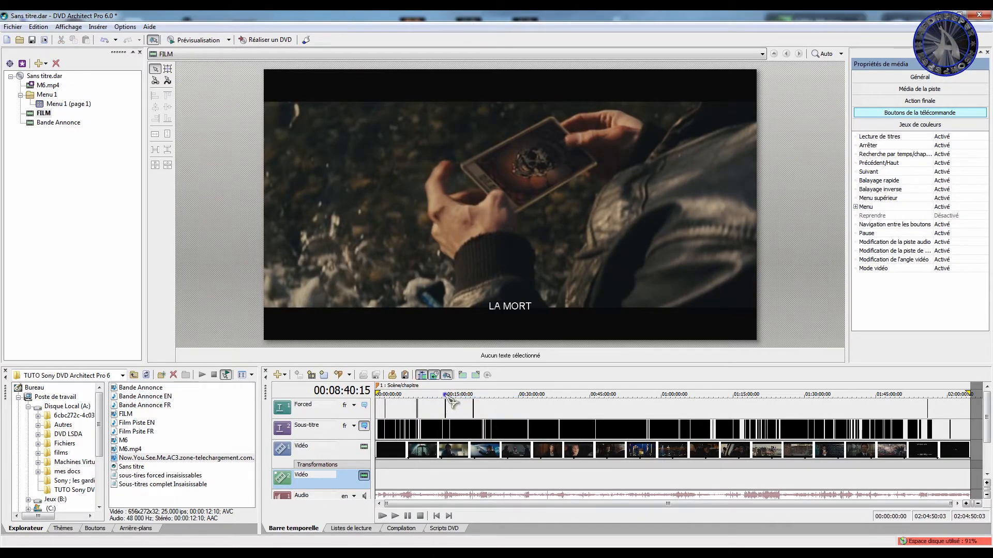
Place the Now.You.See.Me.AC3.zone-telechargement.com clip on the additional video track around 00:14:38:13
click(446, 395)
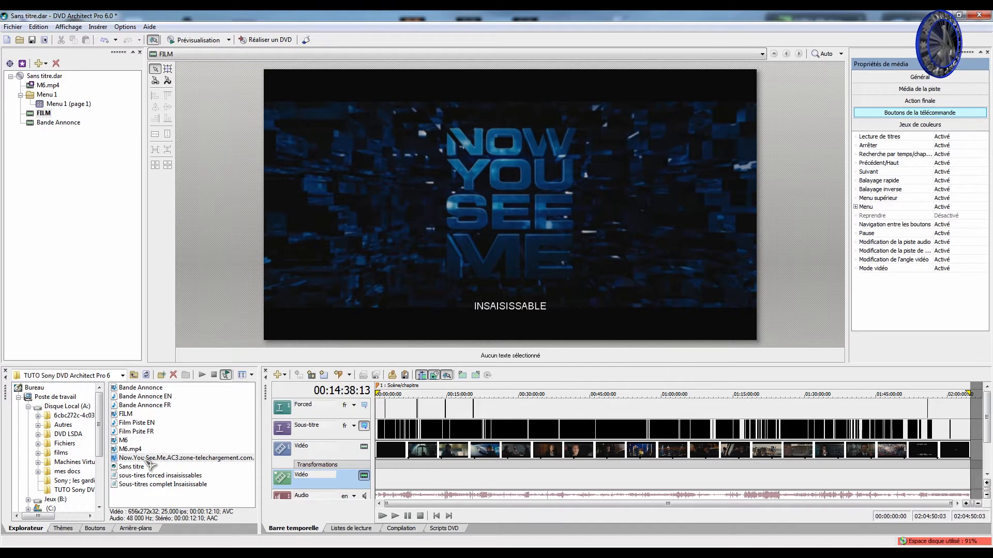
drag(129, 458, 452, 484)
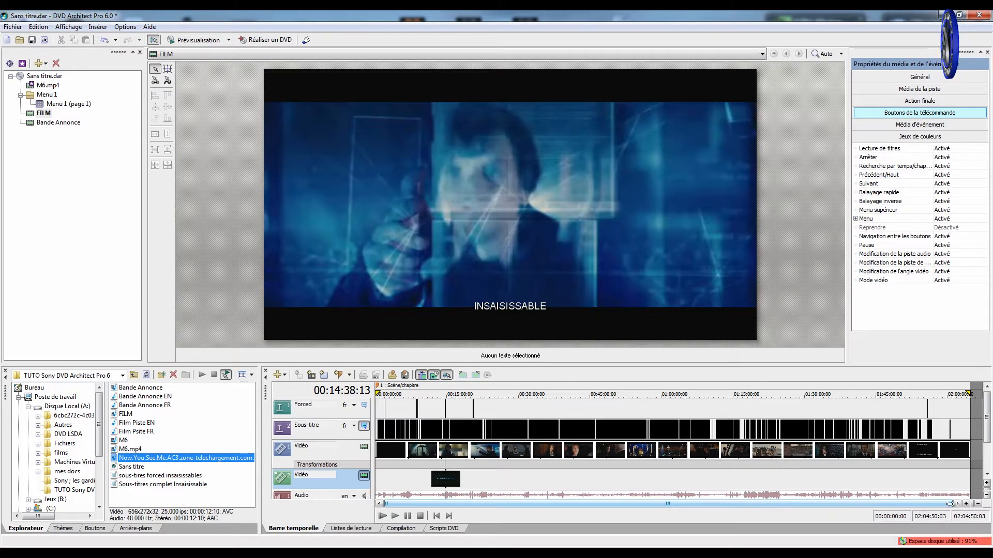
drag(950, 504, 486, 505)
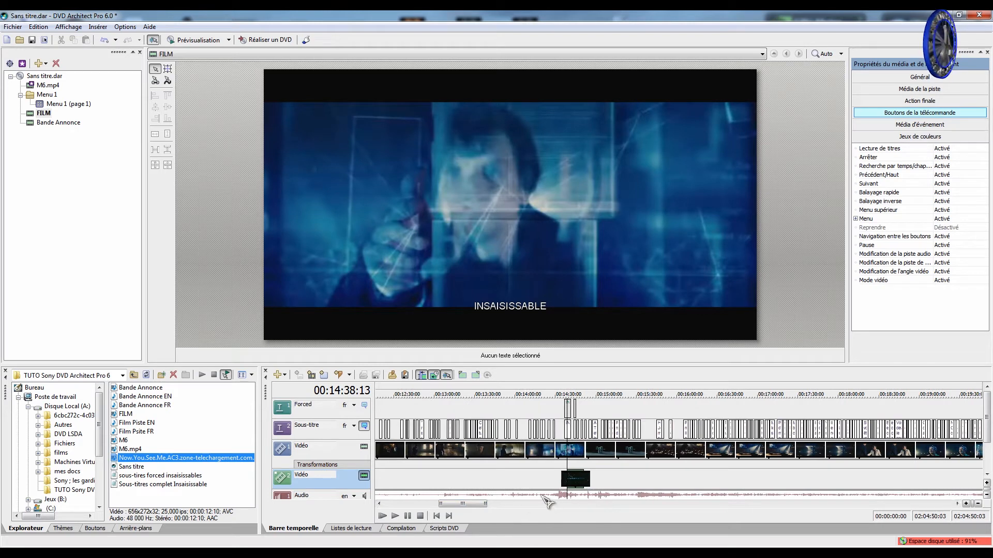
Insert a scene/chapter marker at about 00:14:49:04, over the added video clip, and delete it
click(580, 475)
key(m)
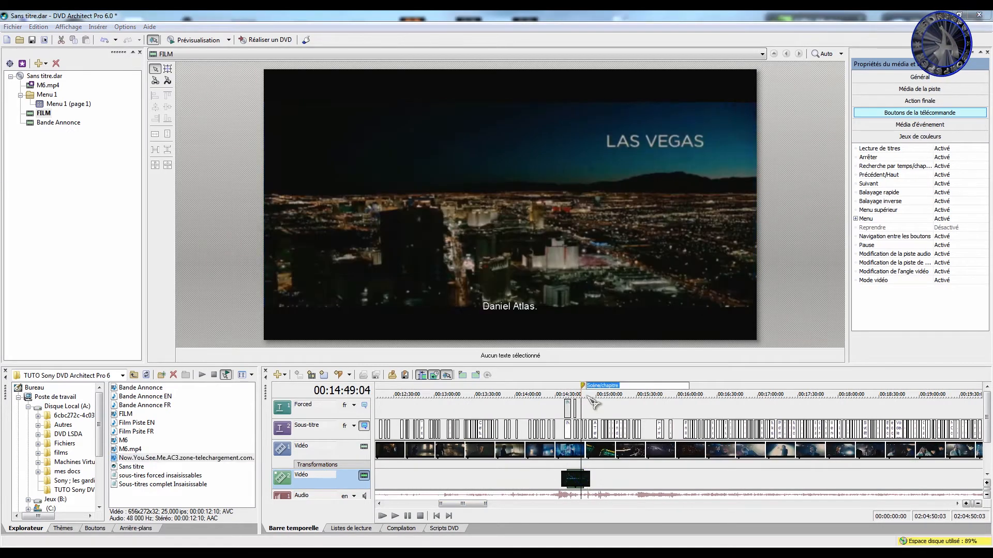
right_click(583, 385)
click(595, 400)
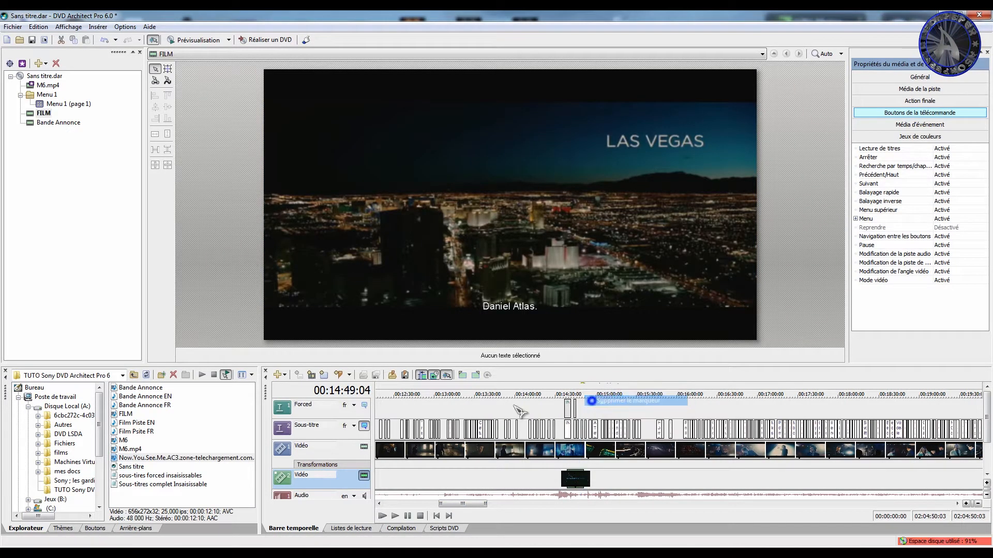
Set Now.You.See.Me.AC3.zone-telechargement.com.avi as the FILM title's media and play the file
double_click(188, 458)
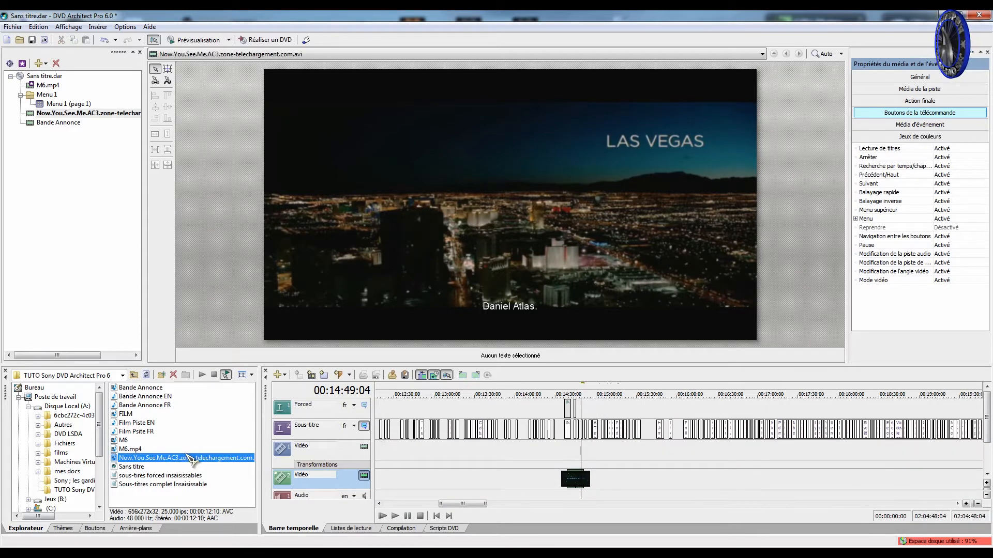
right_click(140, 459)
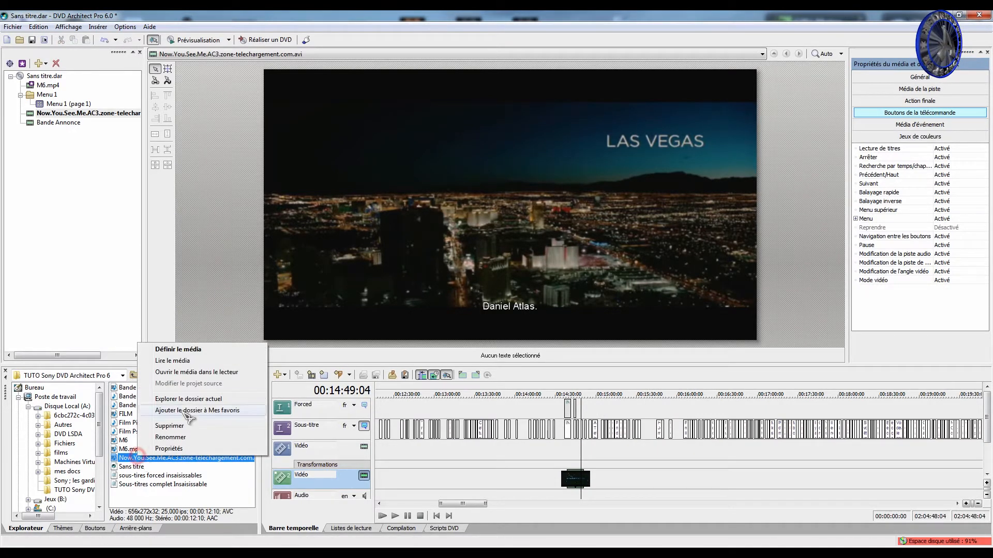
click(205, 359)
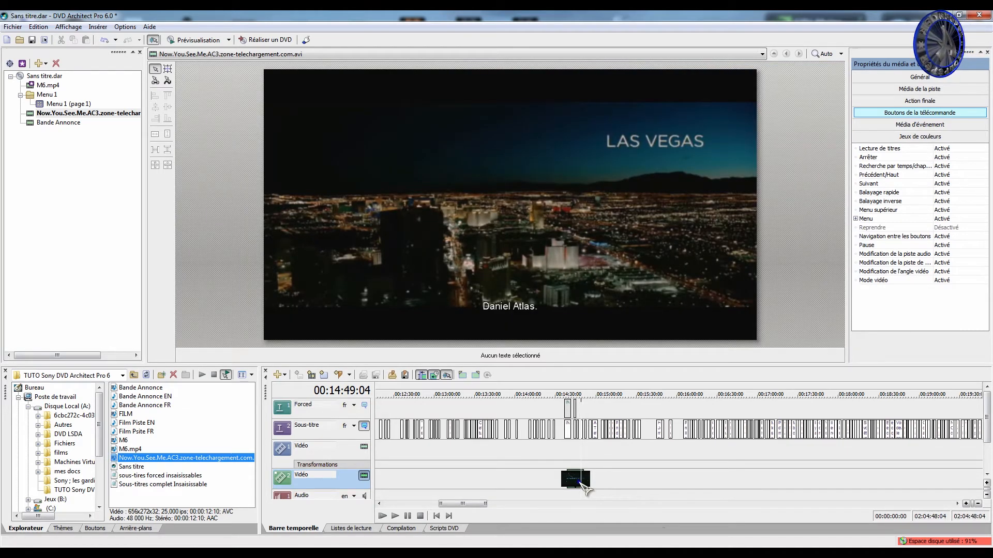
Shift the clip on the additional video track slightly earlier and check the picture at about 00:14:36:22 and 00:14:29:05
drag(581, 484, 577, 484)
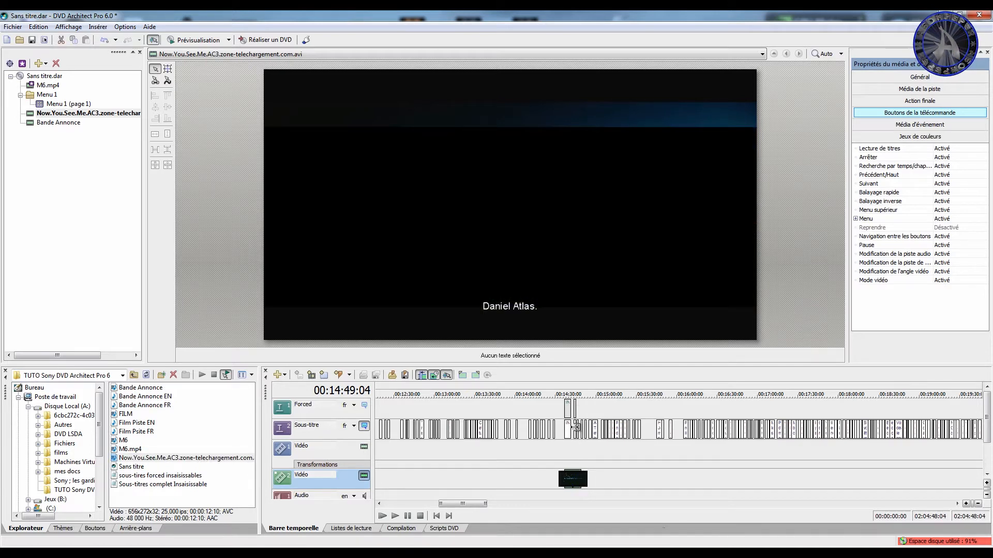
click(565, 396)
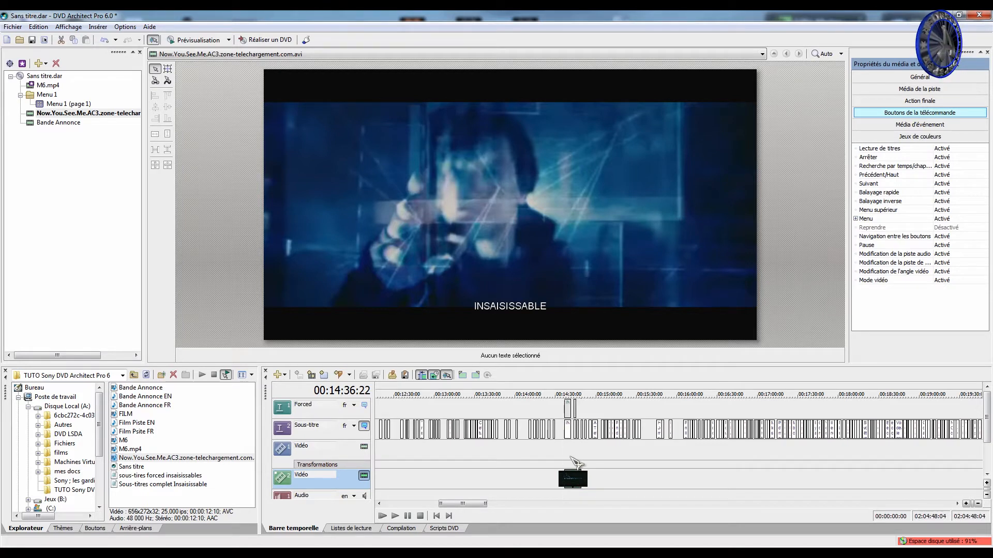
key(space)
key(space)
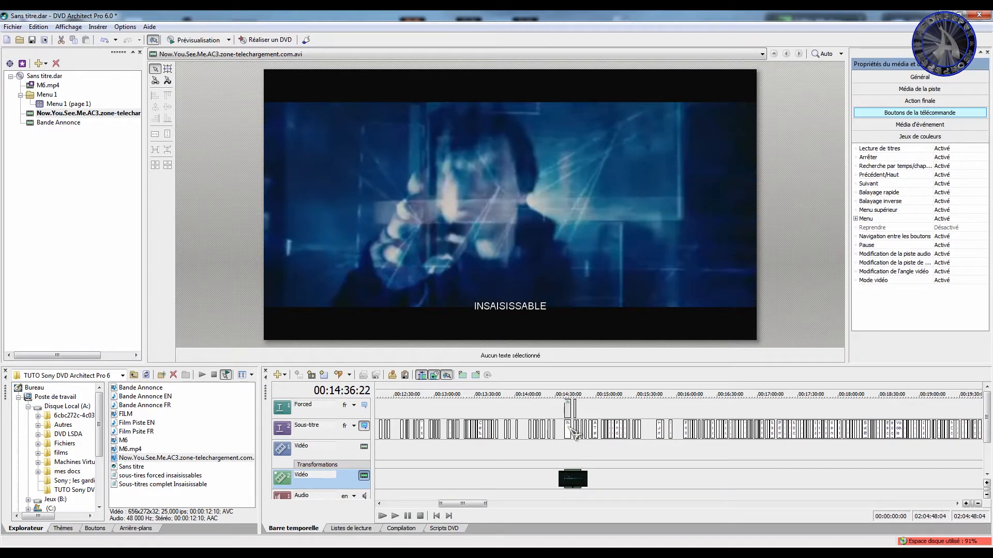
drag(569, 474, 565, 474)
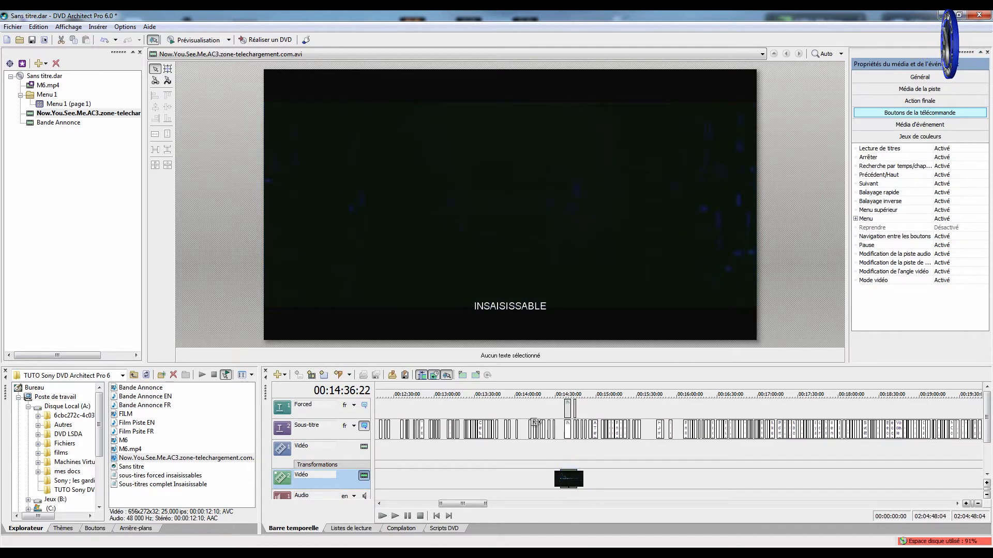
click(554, 393)
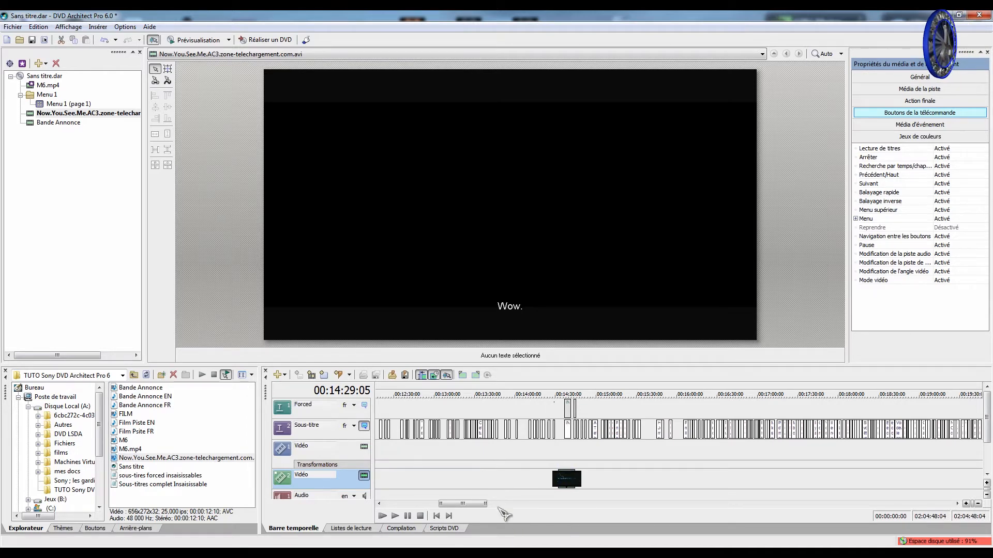
Inspect the main video track along the timeline and undo the media replacement and the clip moves
drag(490, 505, 954, 517)
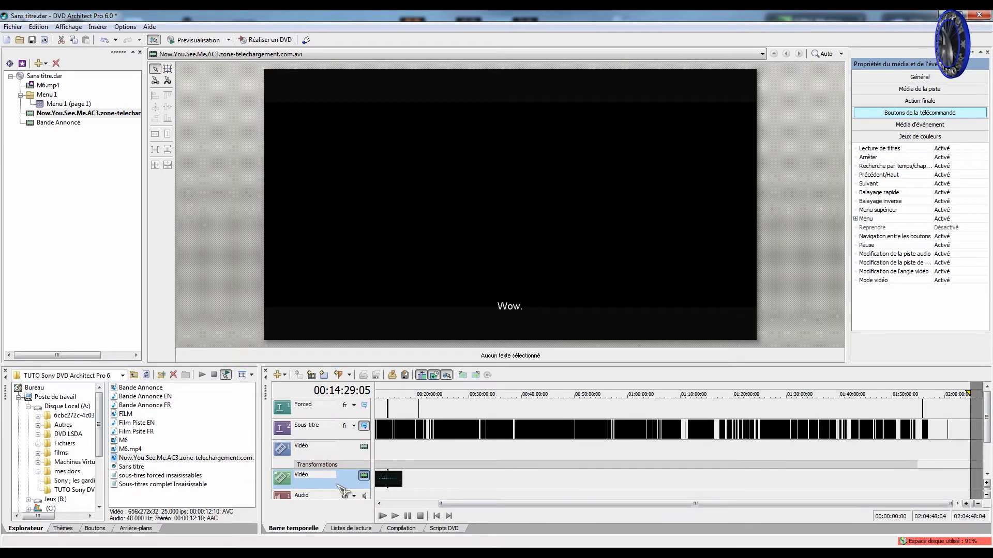
click(418, 449)
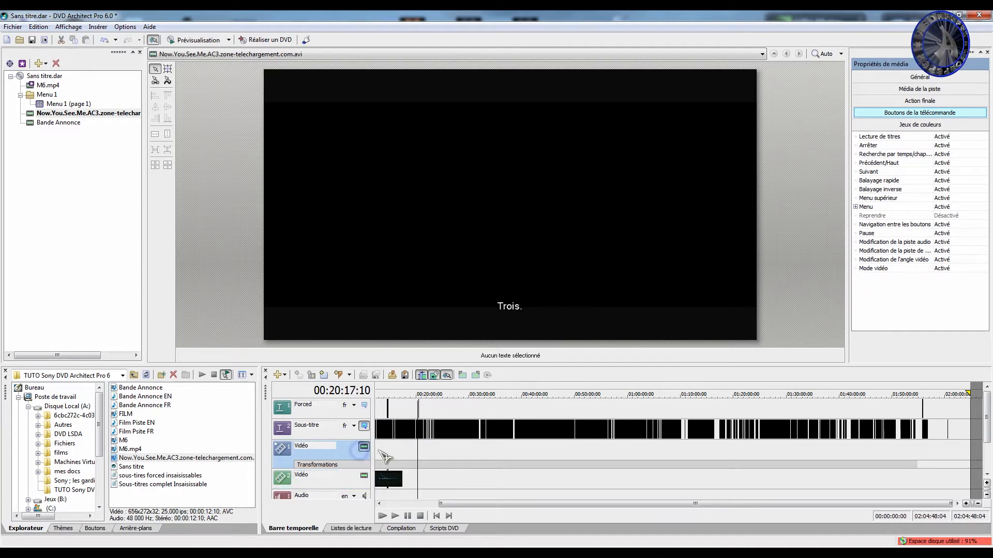
drag(440, 505, 385, 505)
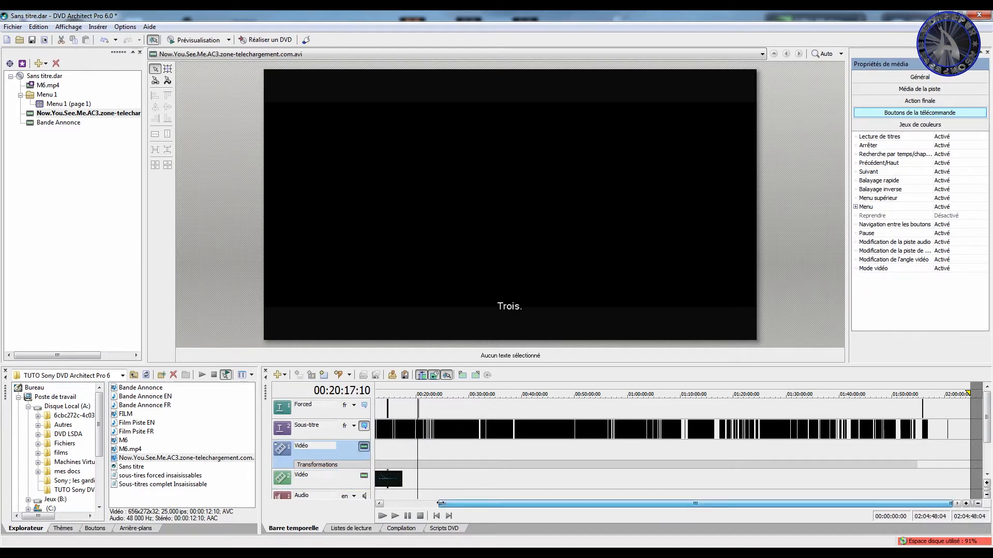
click(387, 449)
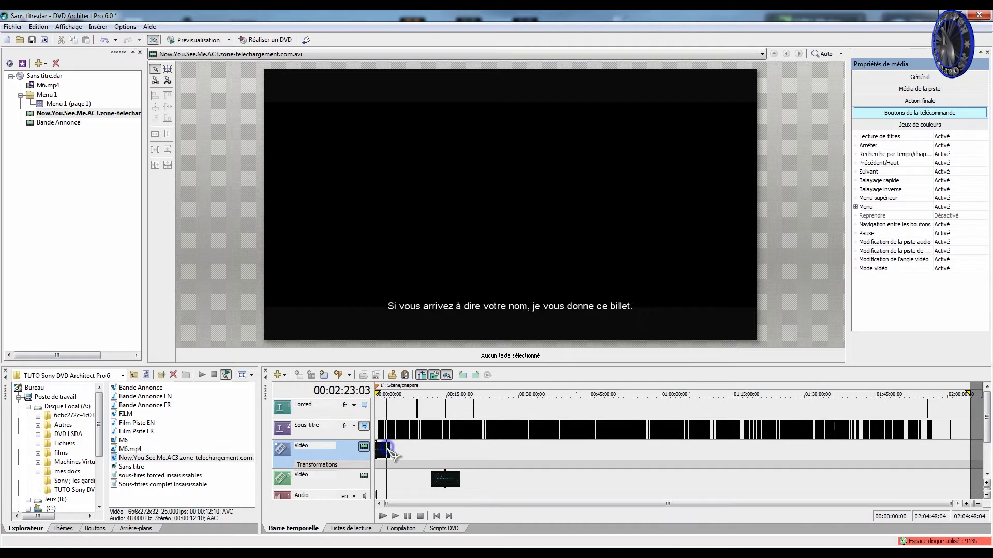
click(105, 40)
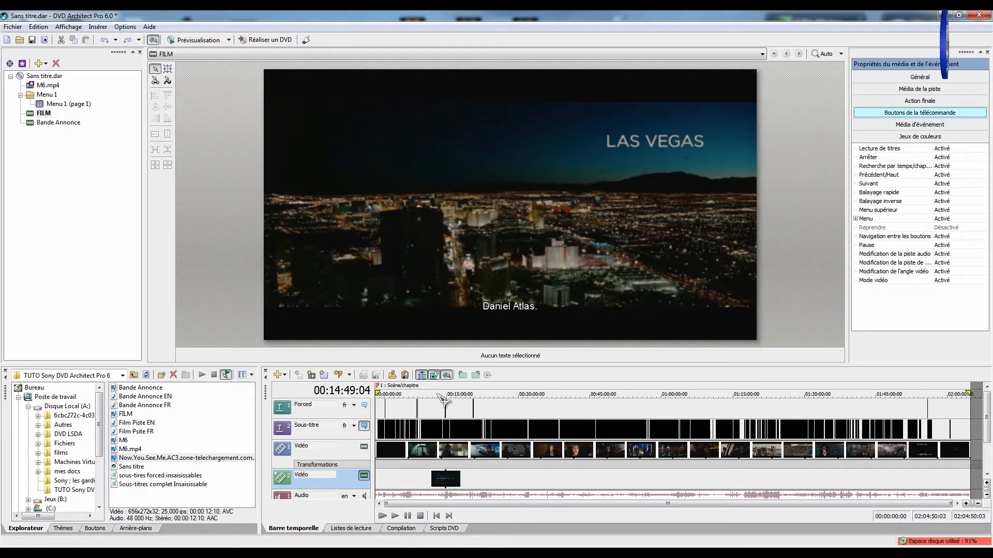
Move the playhead to about 00:13:53:02 and make Forced the active subtitle track in the preview
drag(439, 396, 437, 396)
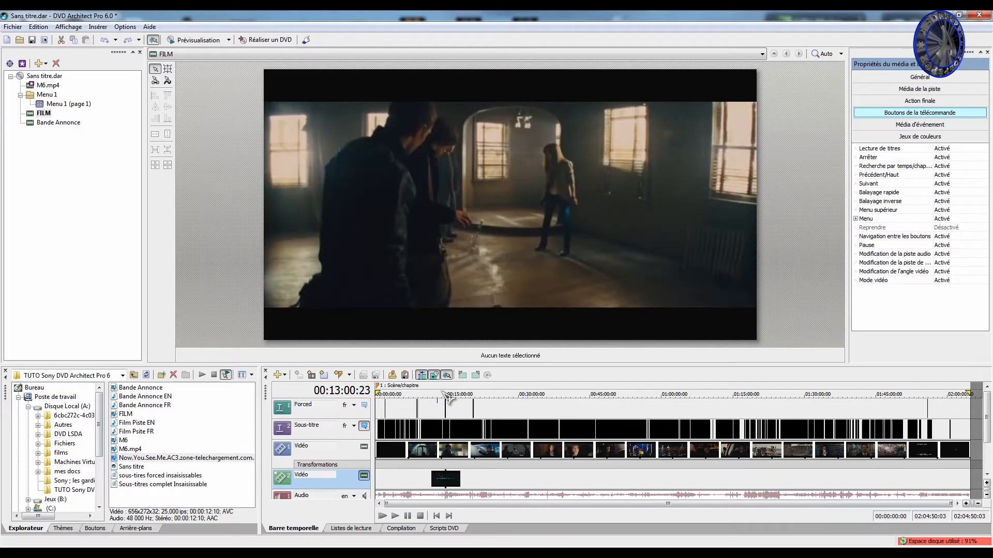
key(Right)
key(Right)
key(Right)
key(Right)
key(Right)
key(Right)
key(Right)
key(Right)
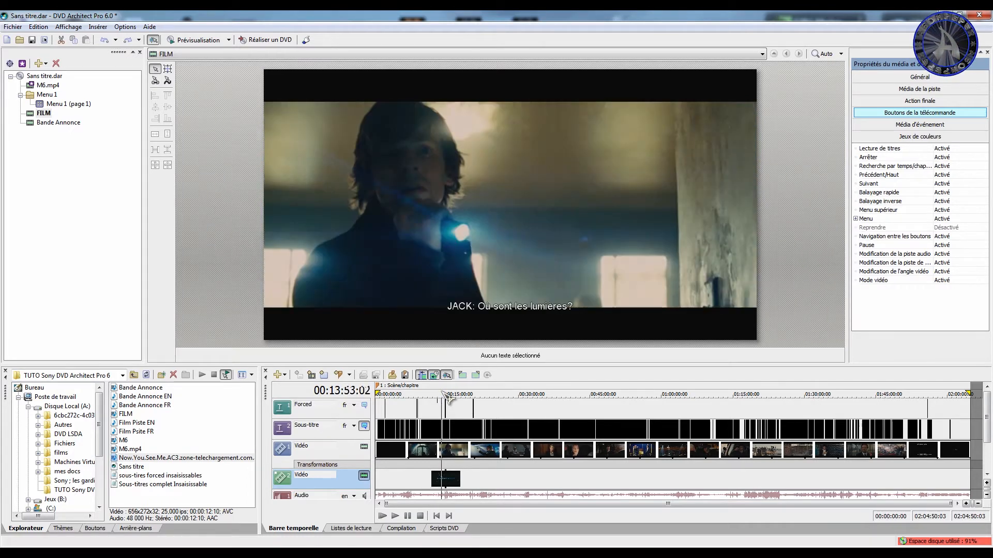
click(364, 405)
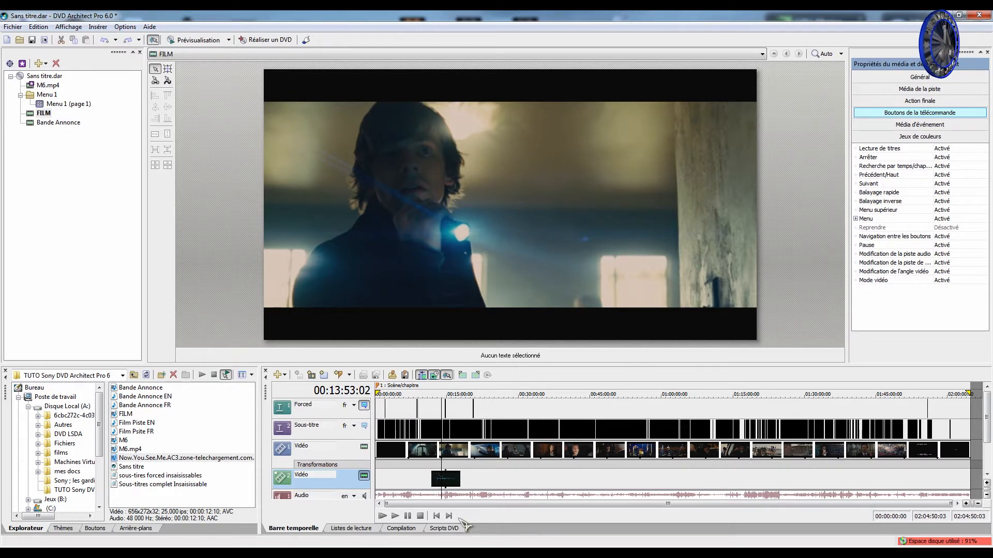
Preview the FILM playback with the forced subtitles around the section holding the additional video clip
click(394, 516)
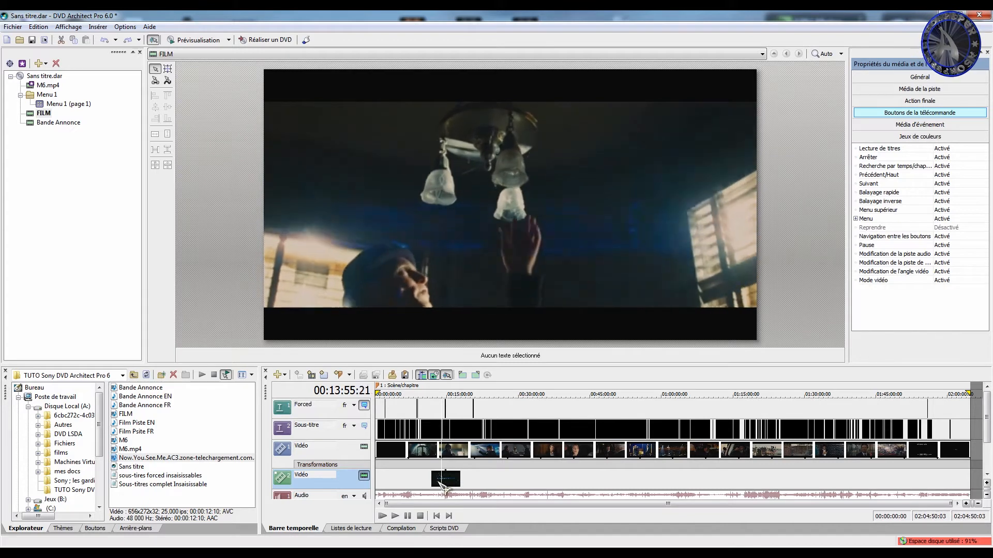
click(420, 516)
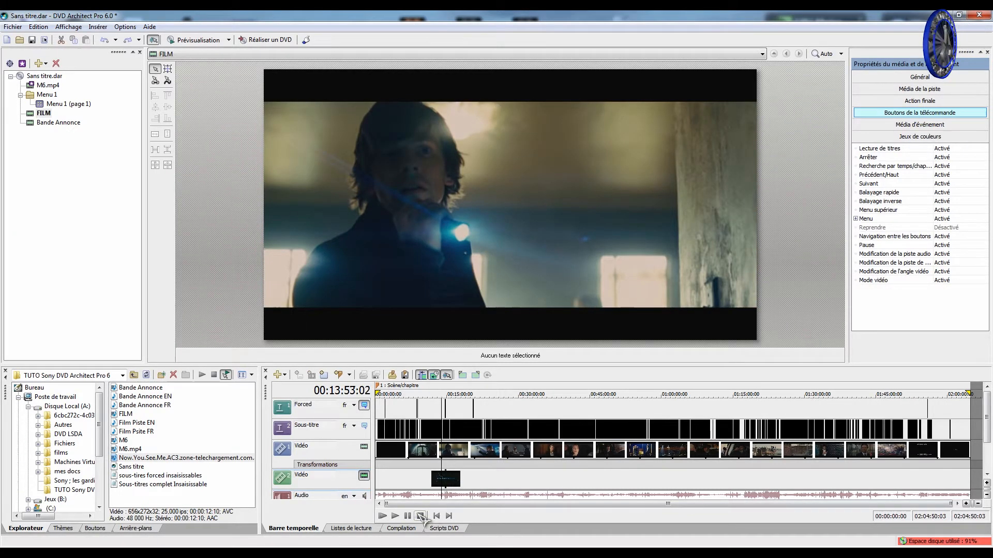
click(443, 478)
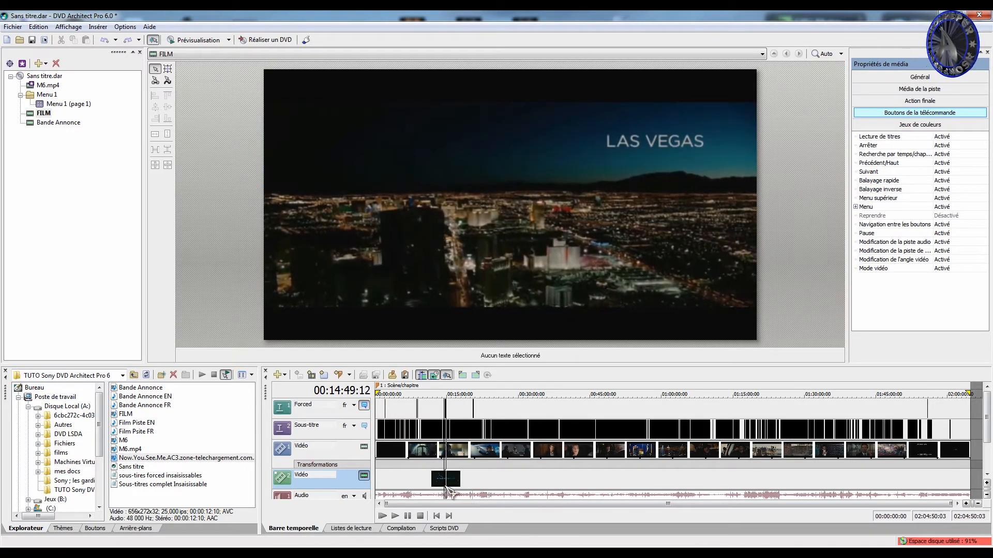
click(420, 516)
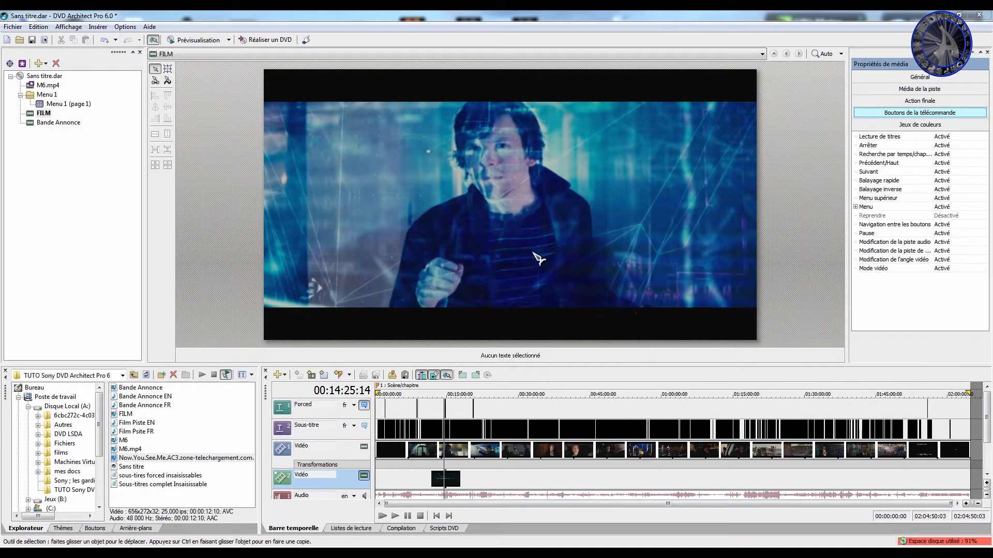
Open Menu 1 and delete its title text from the page
click(47, 95)
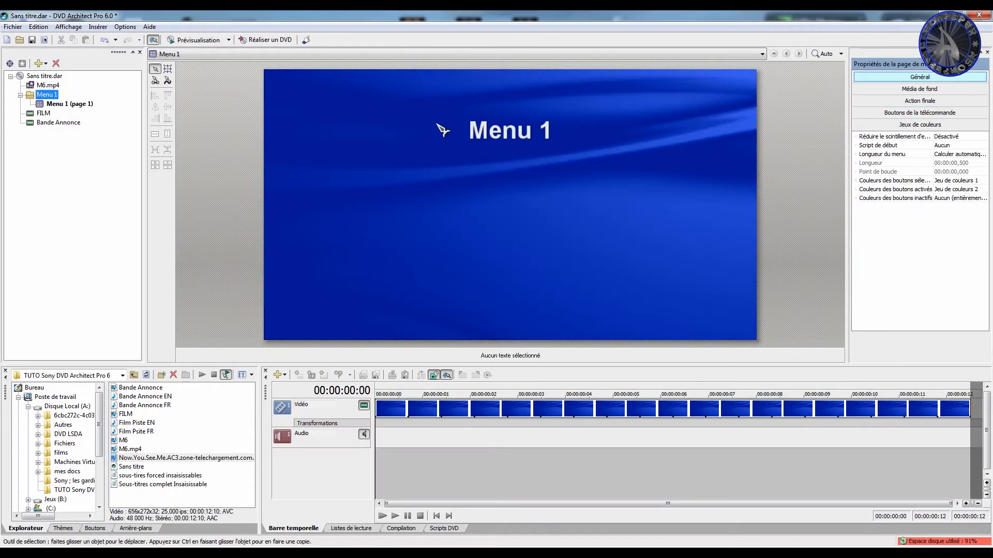
click(484, 135)
key(Delete)
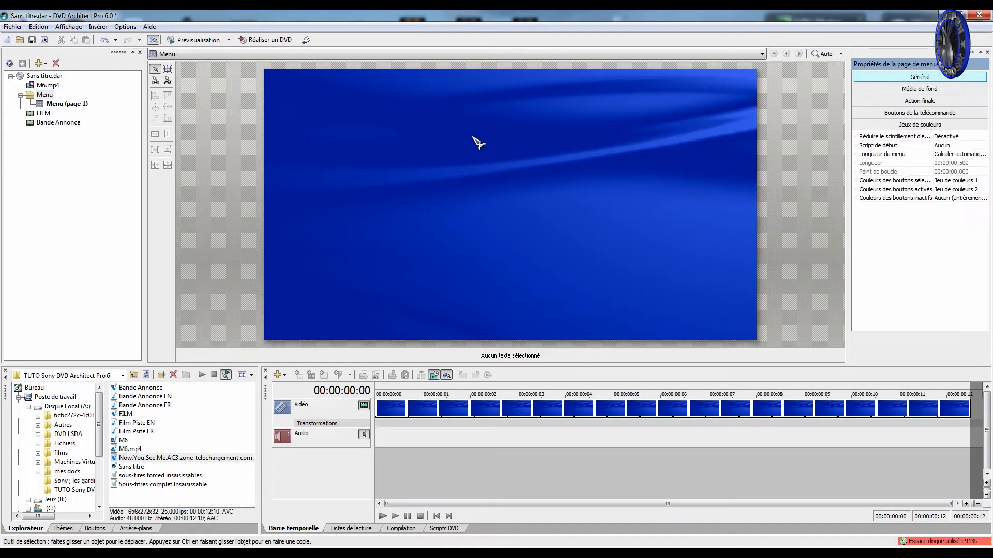
Set the menu page's background video to Menu.mp4 from the TUTO Sony DVD Architect Pro 6 folder
right_click(488, 129)
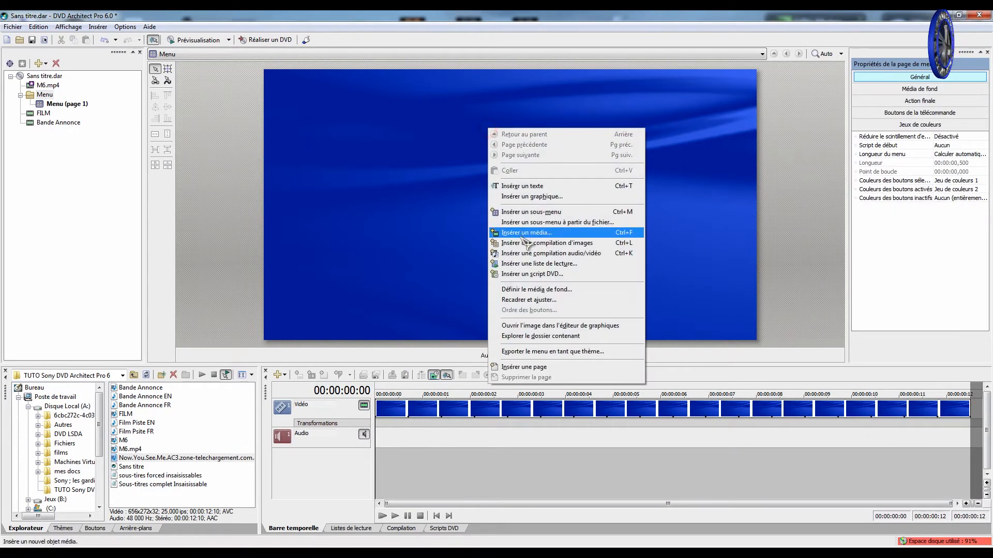
click(758, 145)
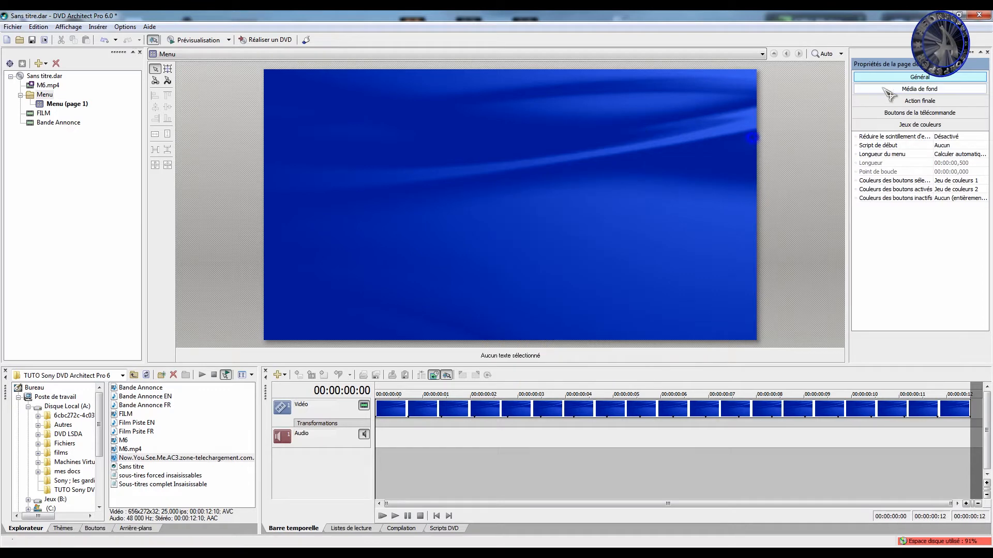
click(919, 89)
click(986, 138)
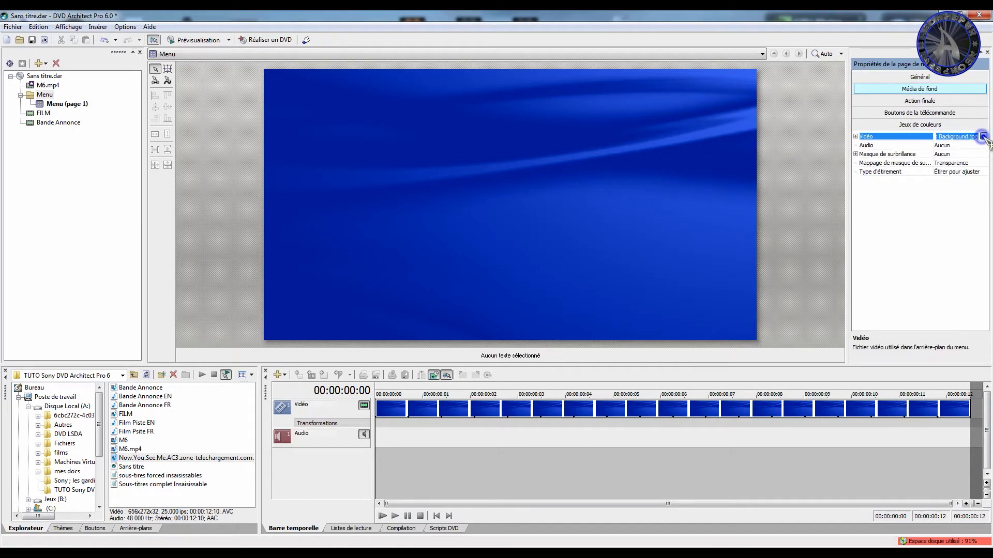
click(983, 137)
click(963, 147)
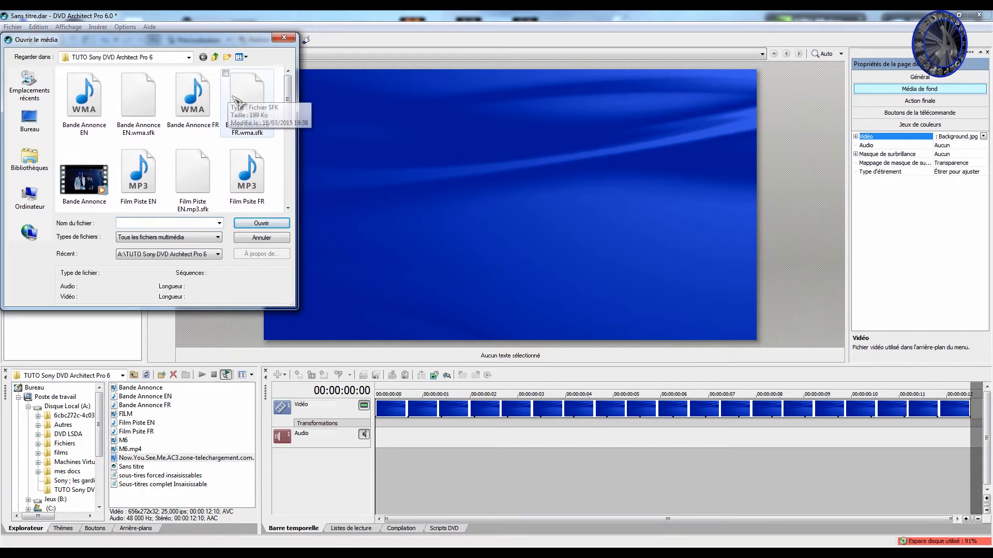
click(259, 111)
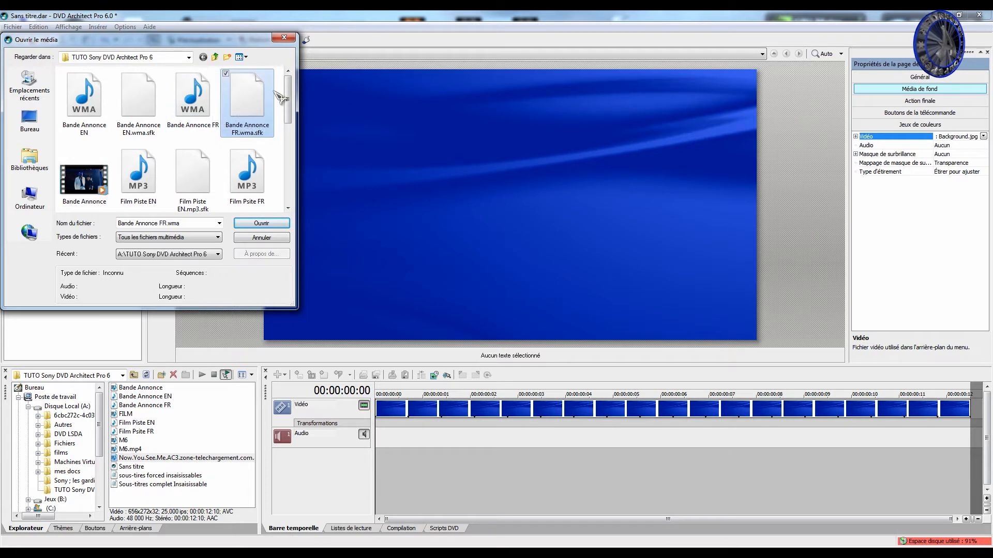
drag(288, 92, 290, 95)
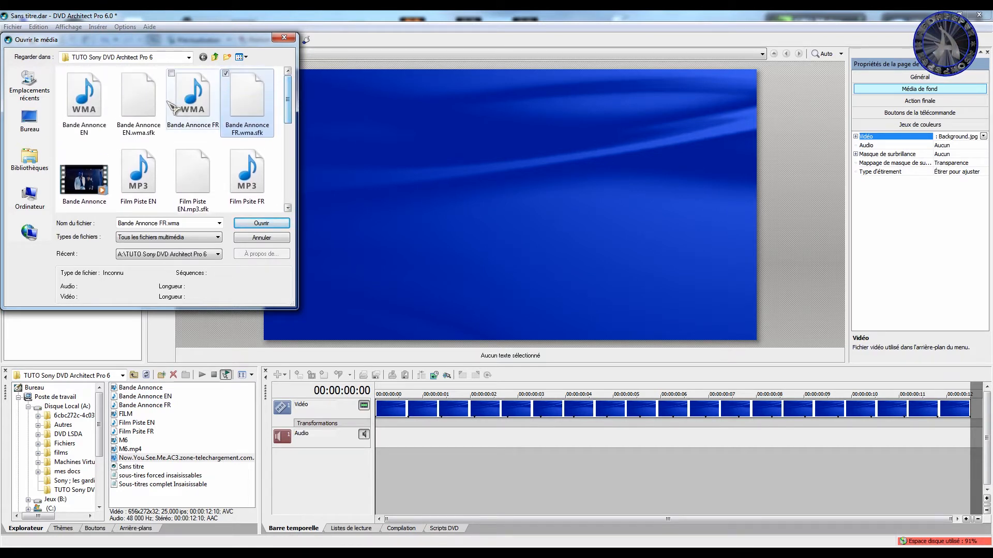
click(150, 103)
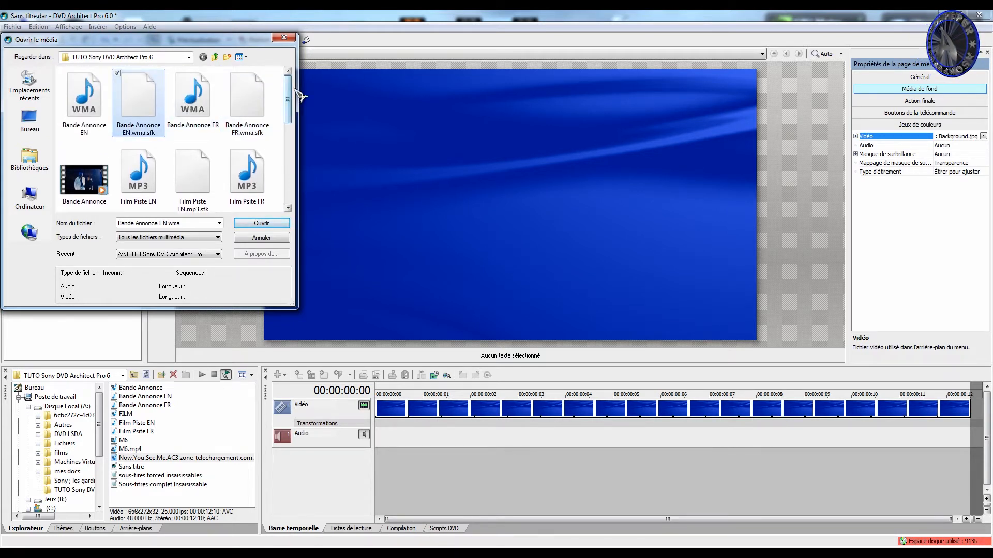
mouse_move(295, 100)
mouse_down()
mouse_move(296, 195)
mouse_move(293, 99)
mouse_move(295, 189)
mouse_move(283, 132)
mouse_move(297, 195)
mouse_move(296, 103)
mouse_up()
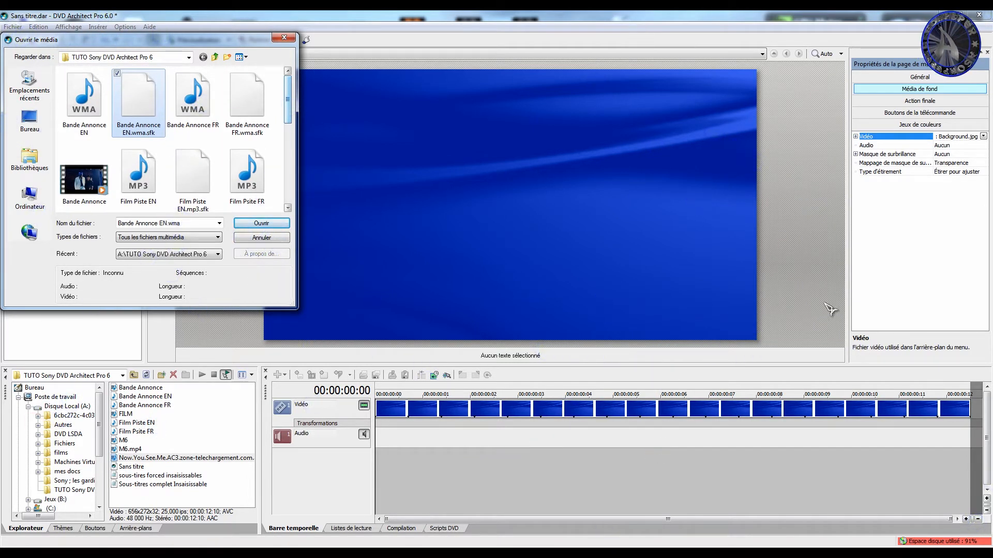
key(Right)
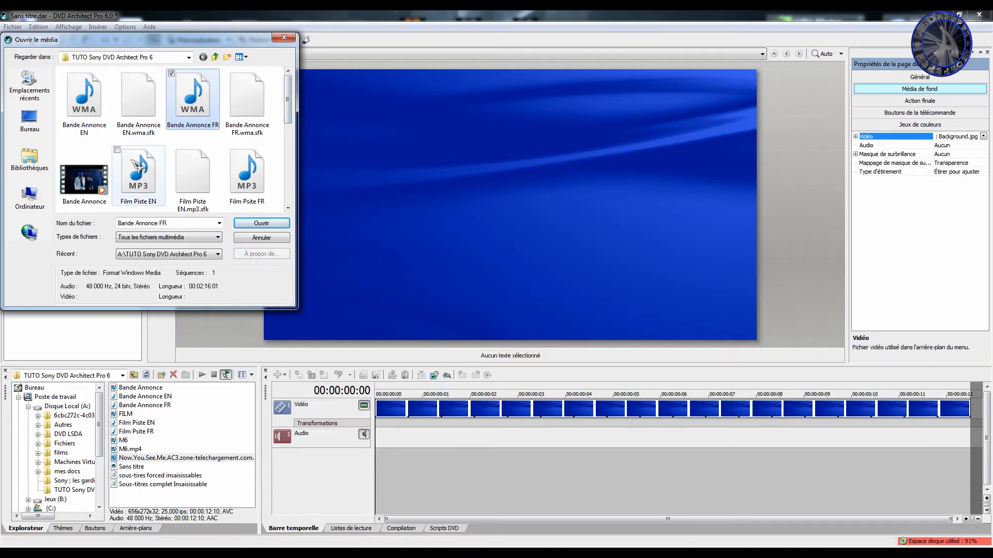
click(138, 171)
scroll(137, 166, down, 1)
scroll(137, 165, down, 2)
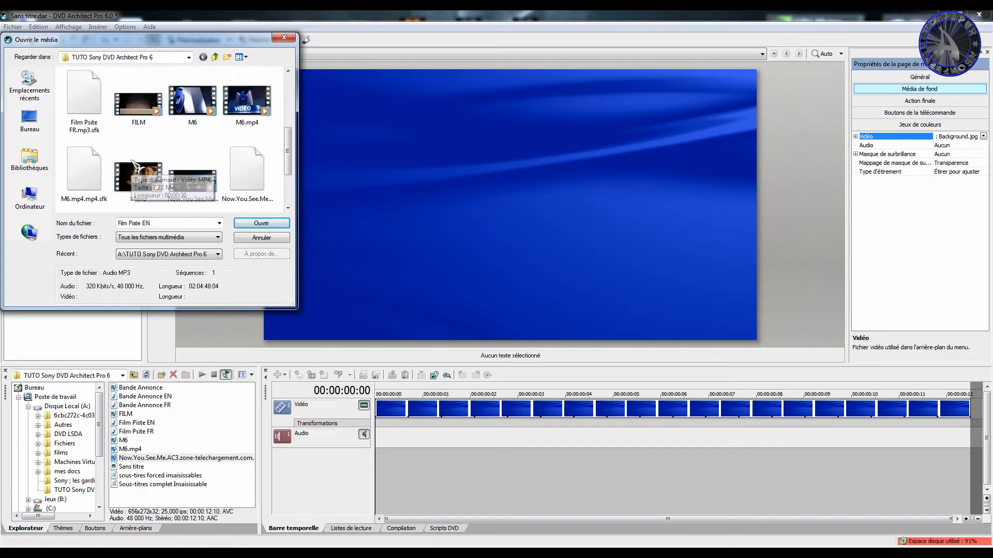
double_click(148, 119)
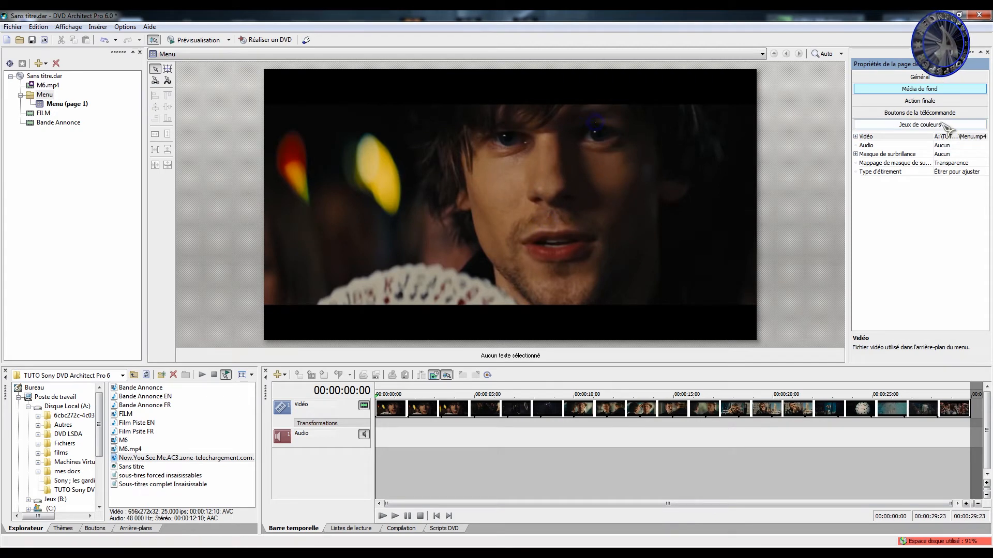
Set the menu page's background audio to the Menu.mp4 file from the same folder
click(974, 145)
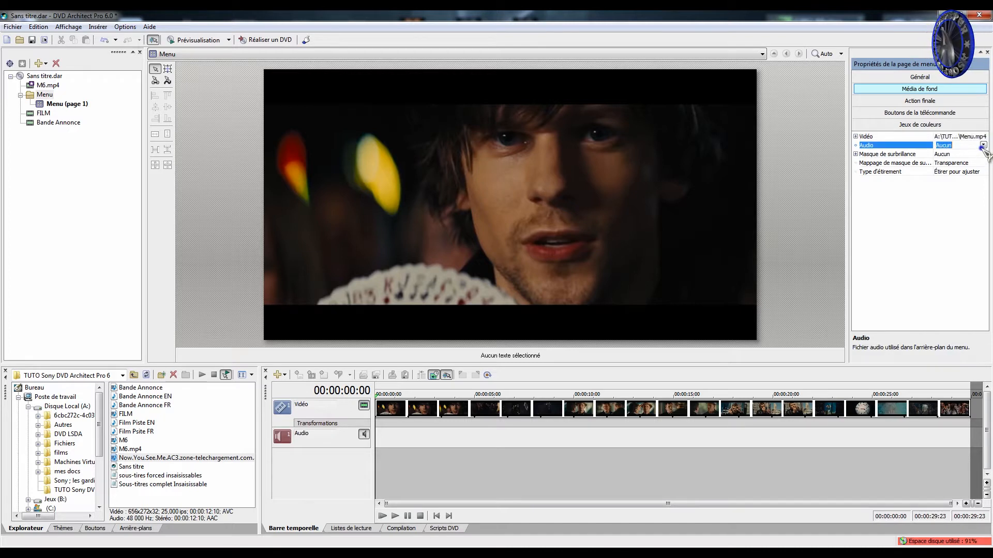
click(983, 144)
click(970, 160)
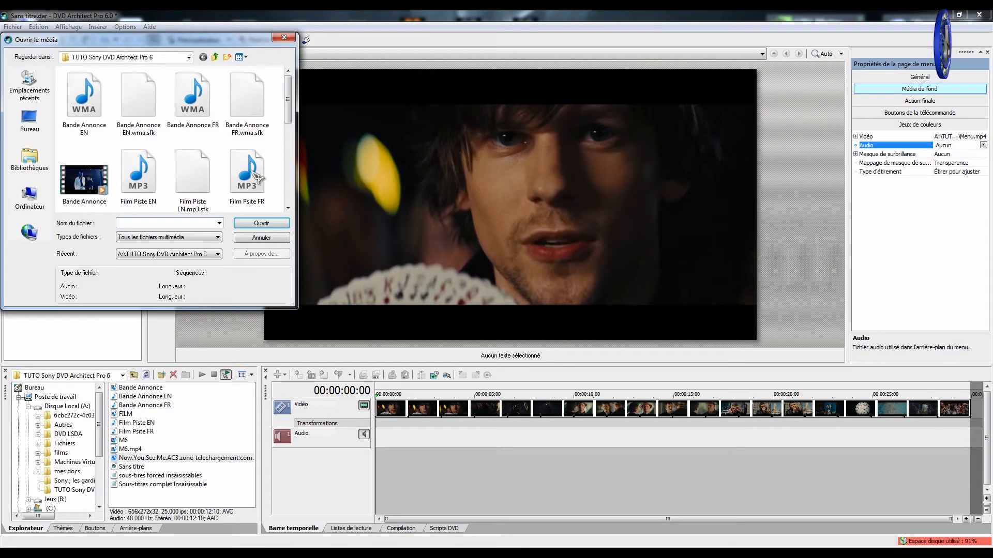
click(139, 171)
scroll(155, 166, down, 4)
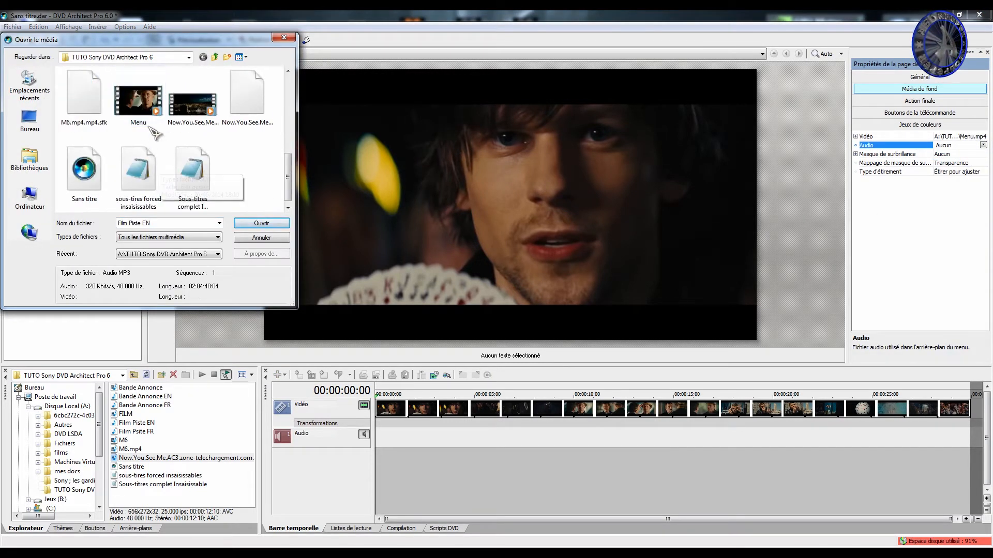
double_click(147, 111)
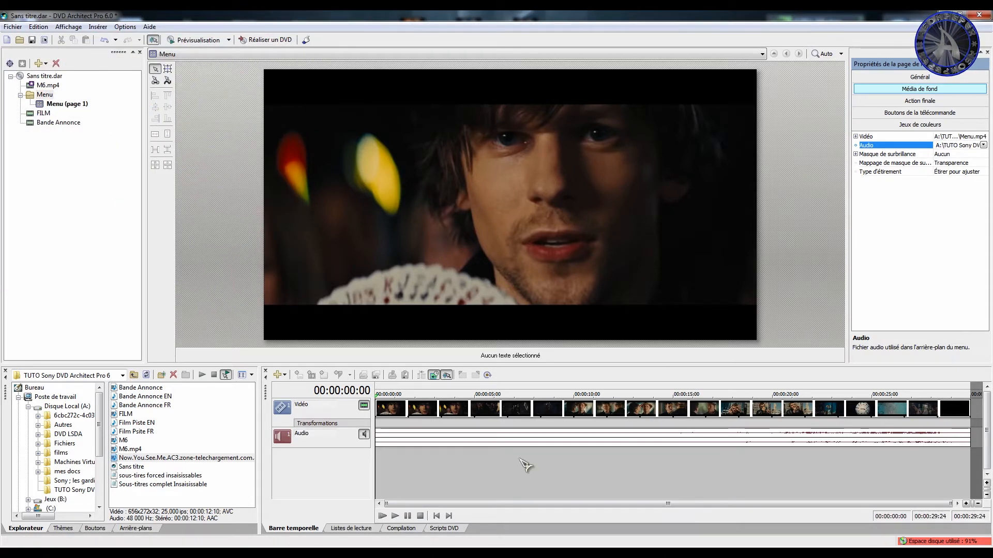
click(915, 439)
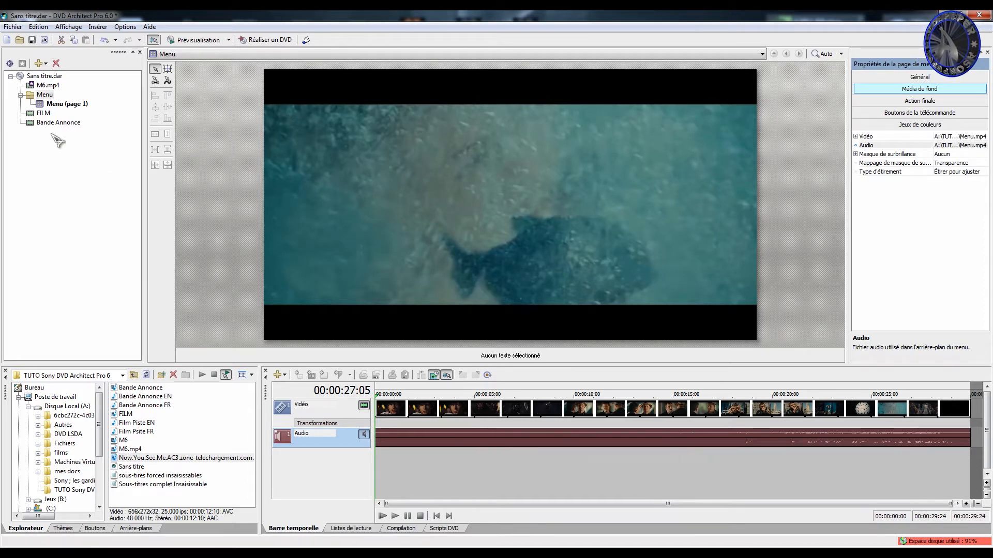
Review the timeline tracks of FILM and Bande Annonce and return to the menu page
click(43, 113)
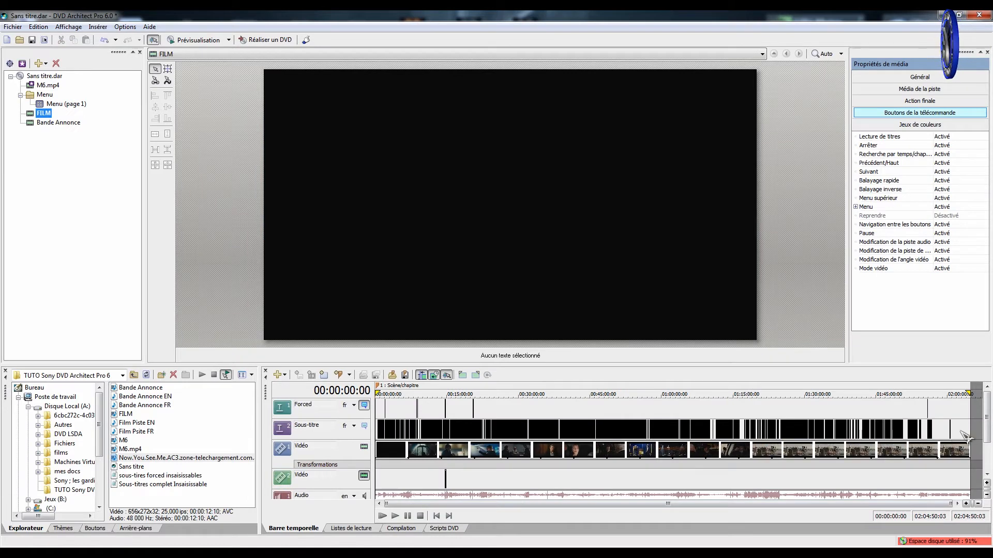
drag(987, 408, 987, 421)
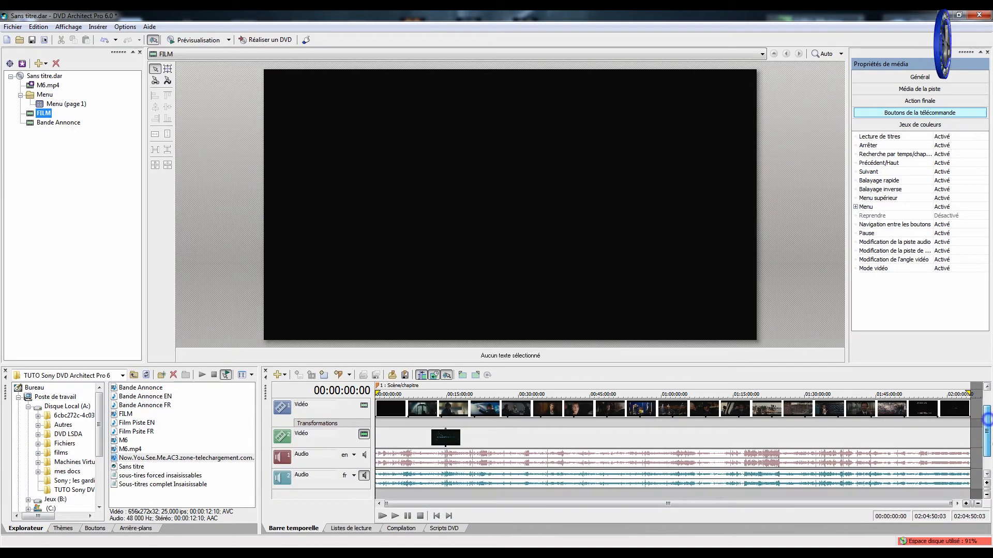
click(49, 123)
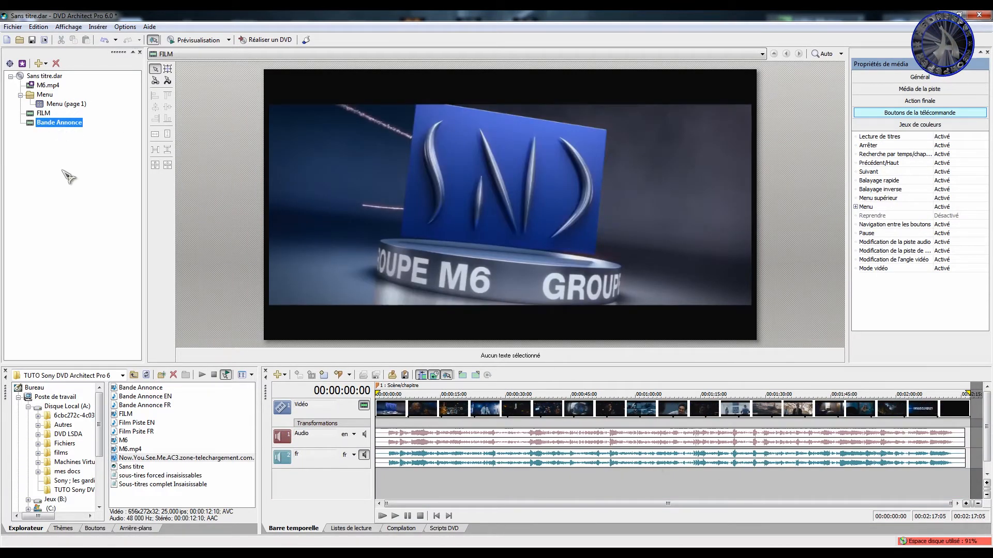
click(45, 95)
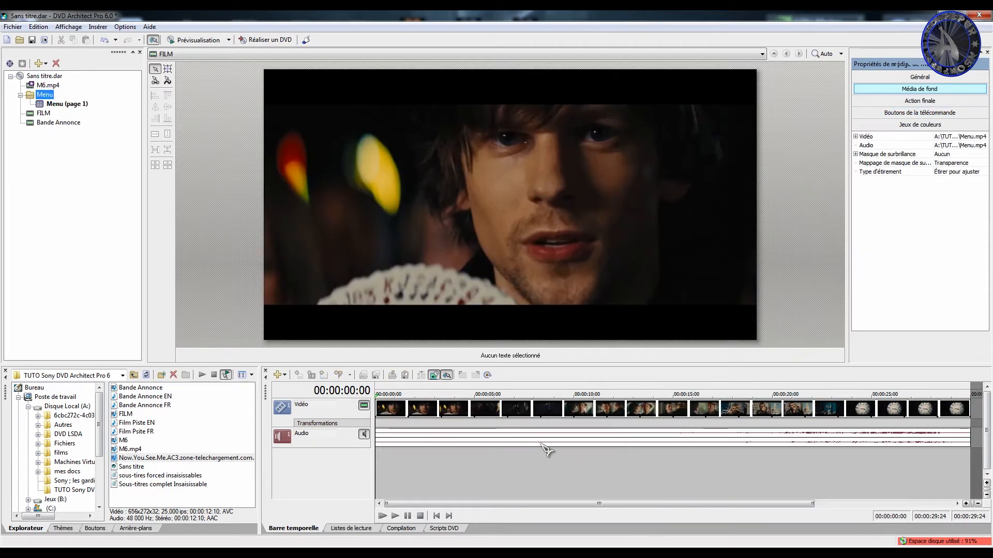
scroll(450, 479, down, 3)
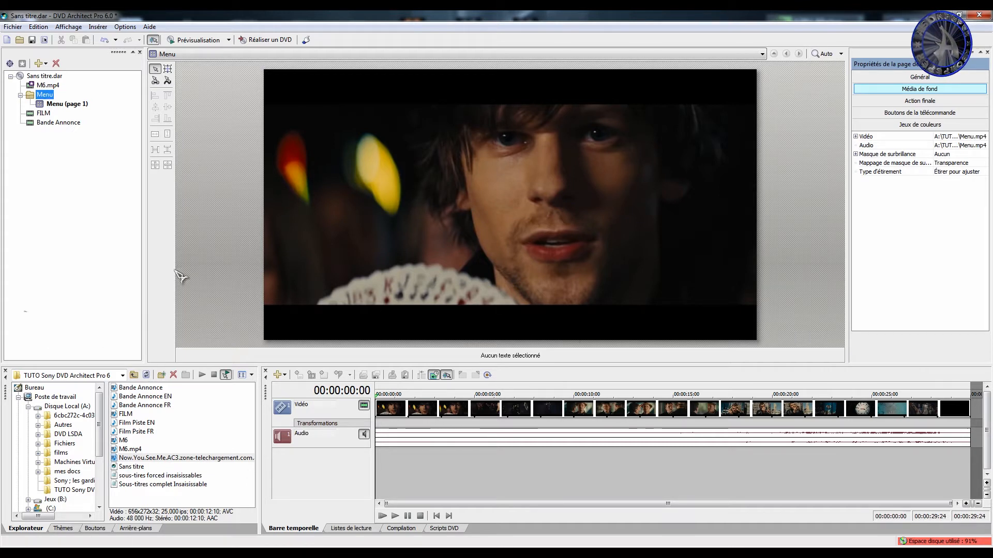
Insert a text object reading "Insaisissables" on the menu page
right_click(425, 112)
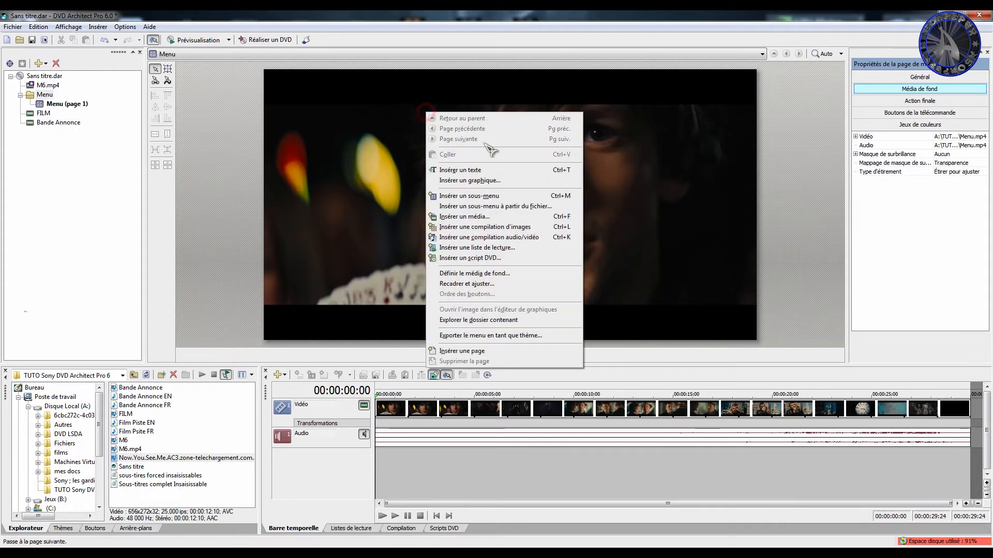
click(484, 172)
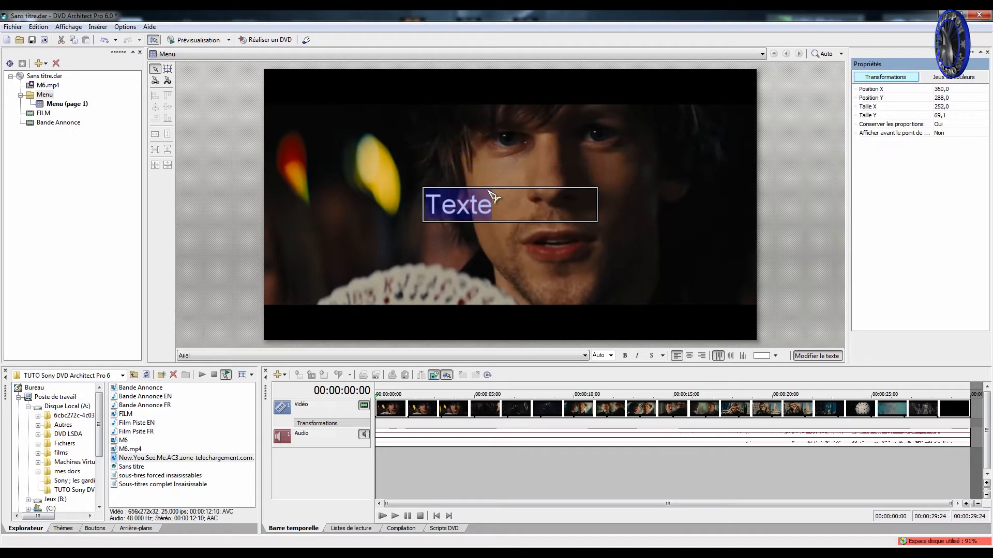
text(Insai)
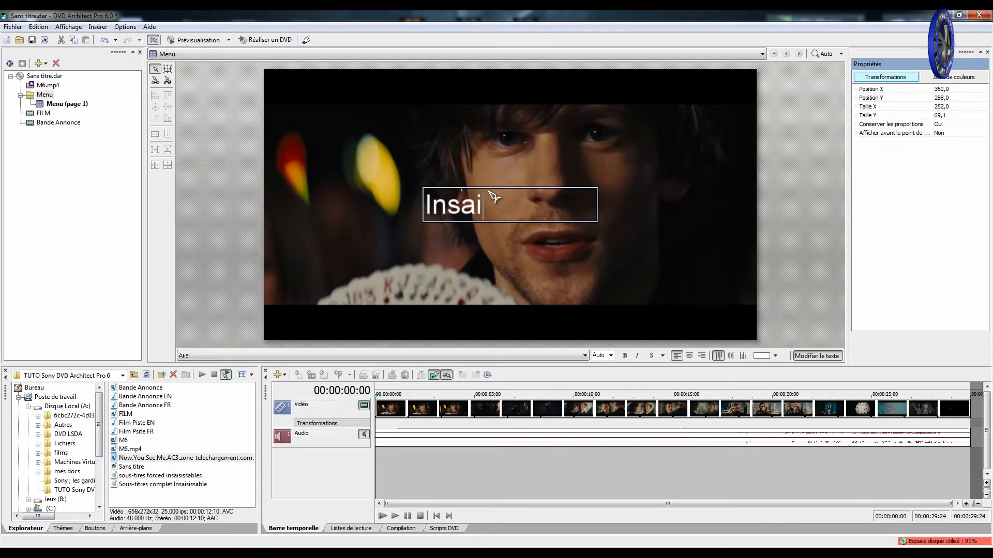
text(sissables)
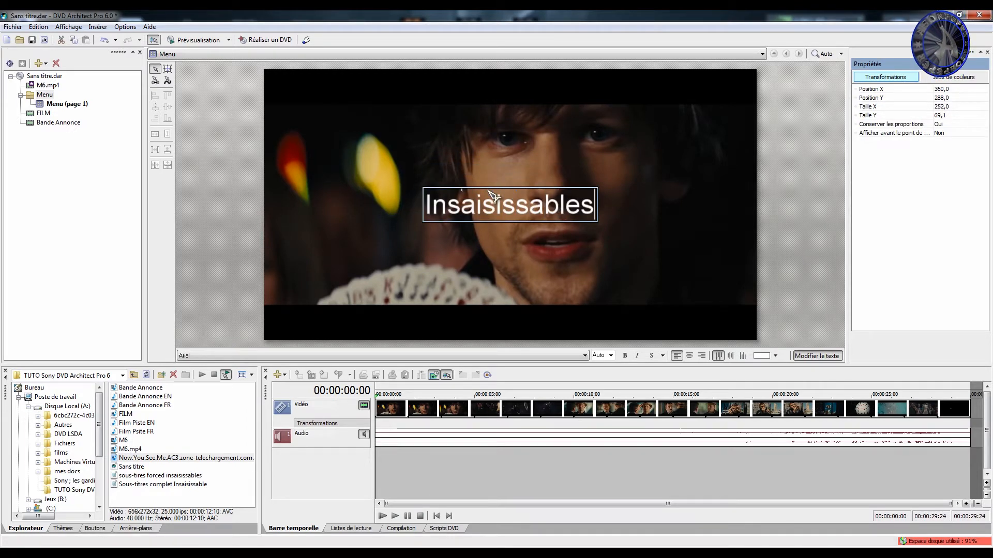
key(Return)
key(BackSpace)
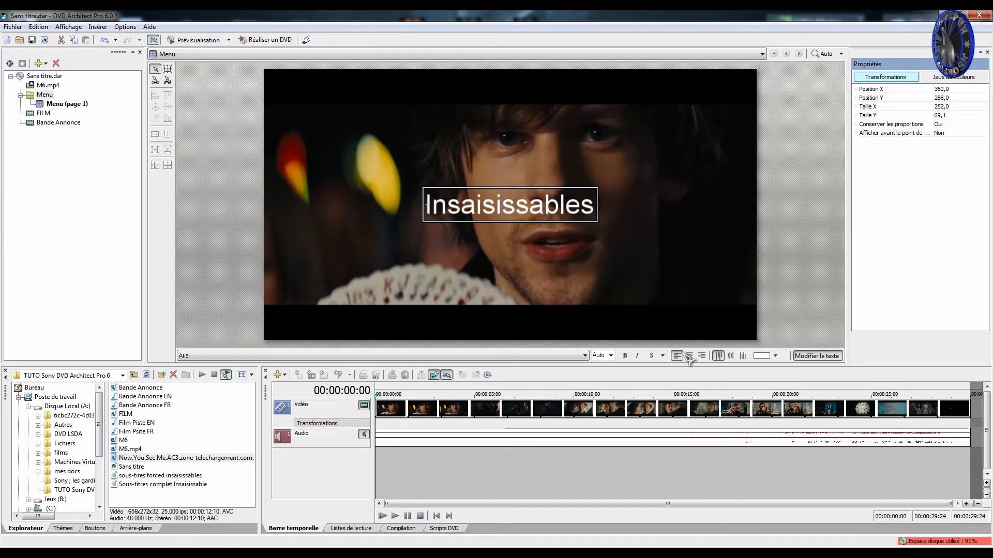
Set the font of the "Insaisissables" title to Stencil
click(583, 356)
scroll(543, 401, down, 10)
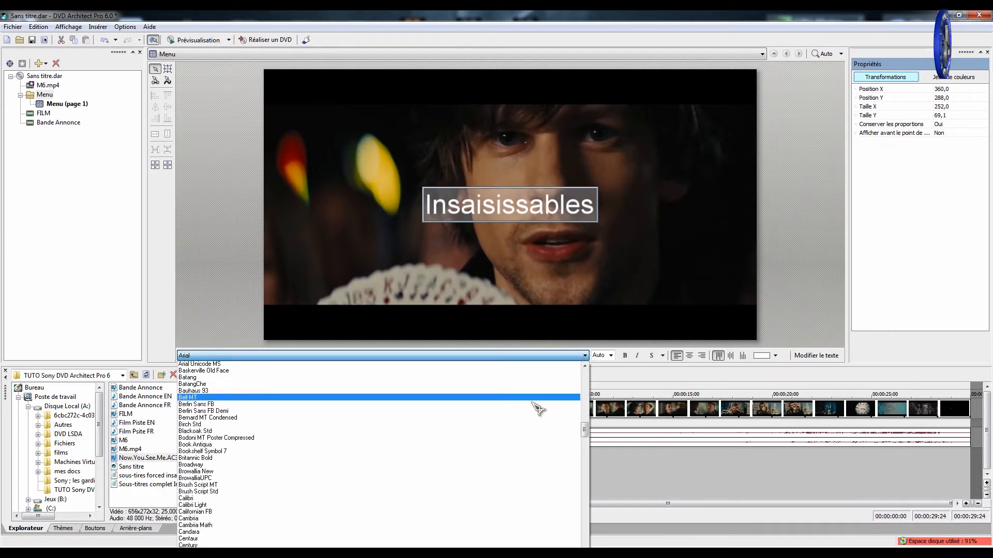
scroll(548, 401, down, 15)
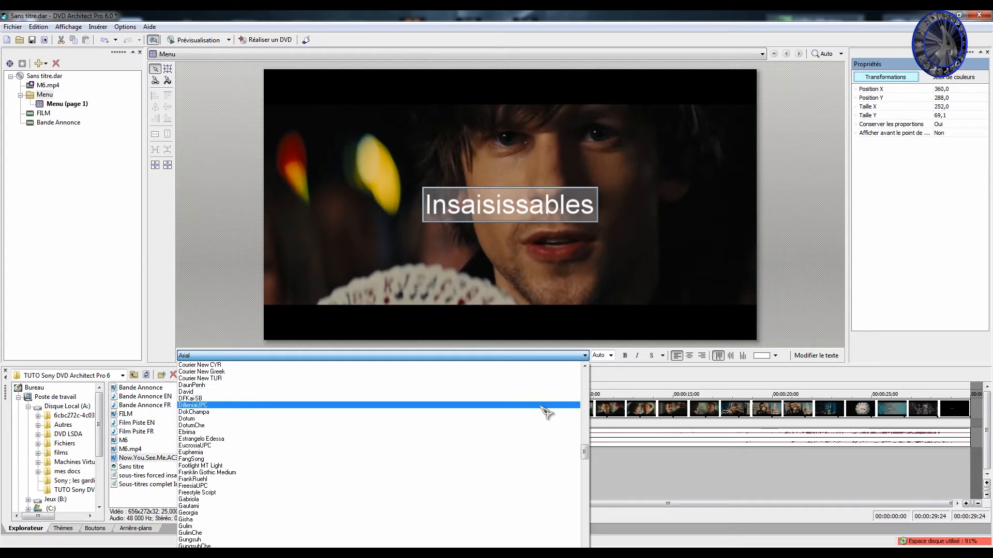
scroll(541, 408, down, 15)
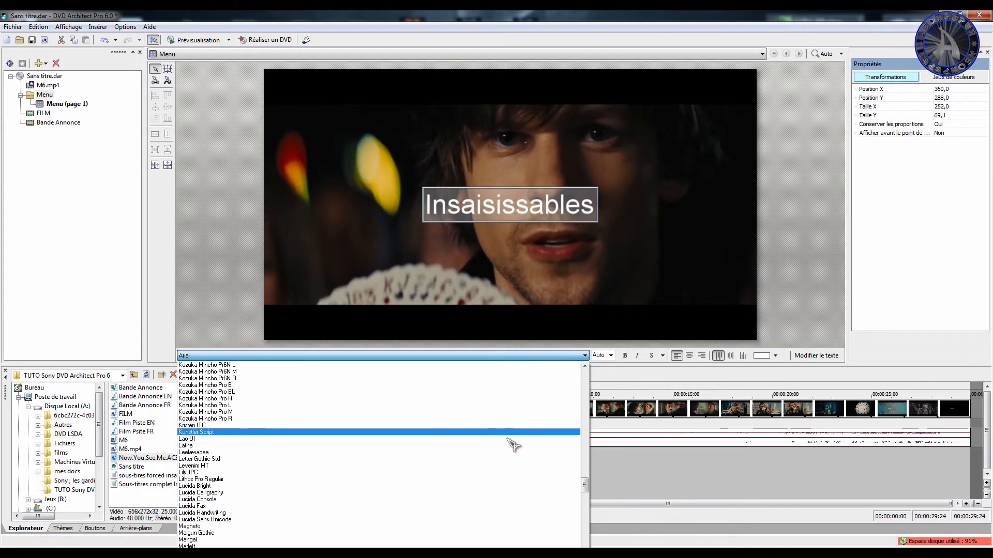
scroll(510, 460, down, 12)
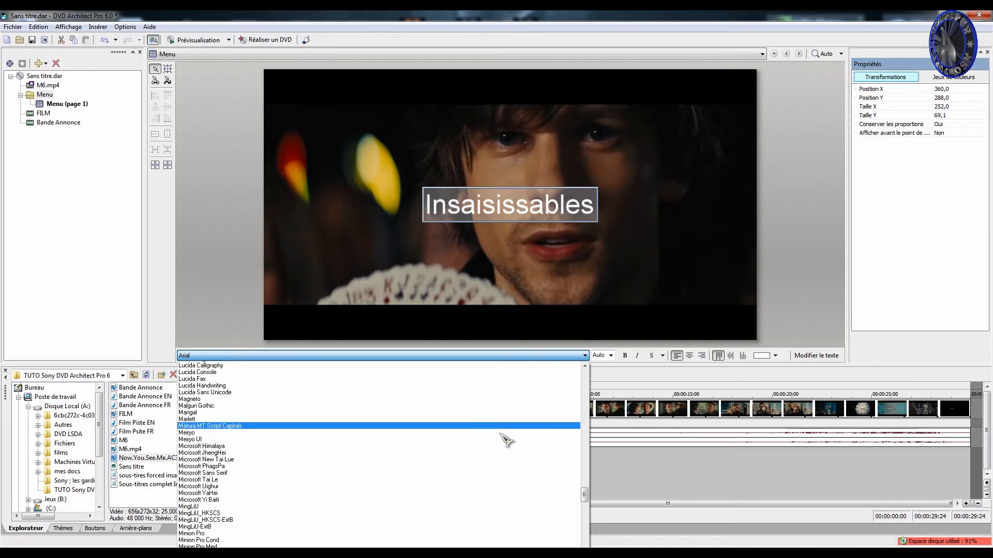
scroll(499, 434, down, 15)
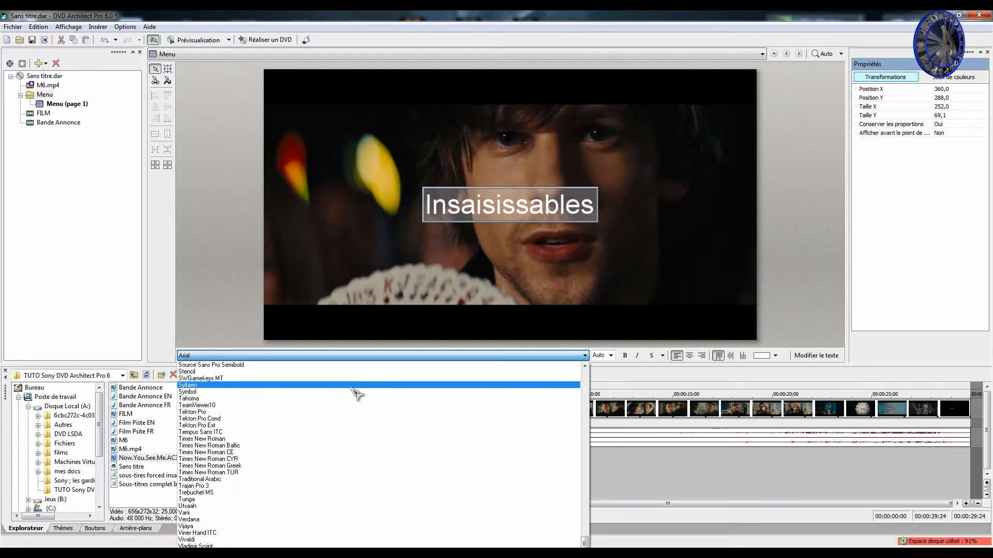
click(356, 372)
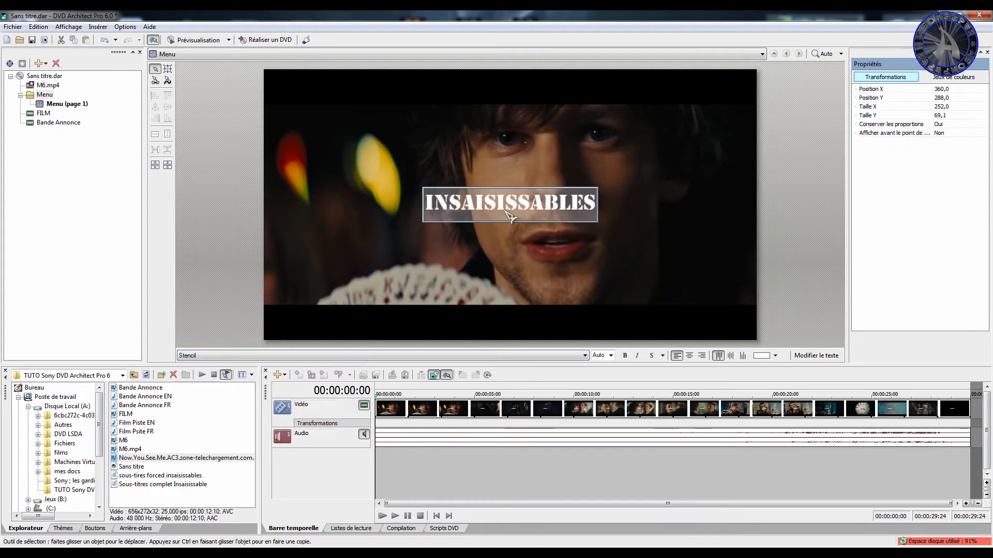
Move the "Insaisissables" title to the upper part of the menu page and enlarge it to about 420 by 94
drag(508, 214, 448, 120)
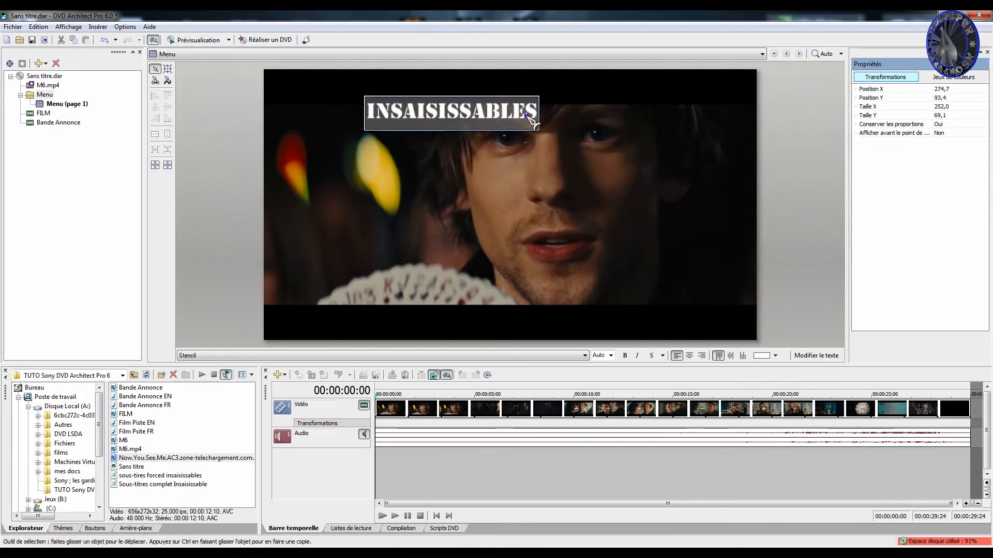
click(603, 232)
click(490, 120)
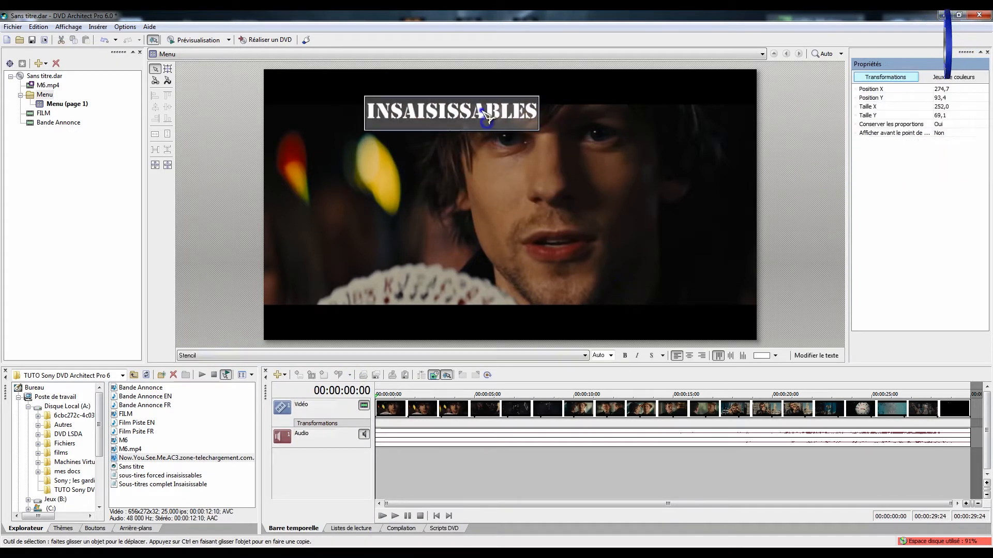
click(167, 68)
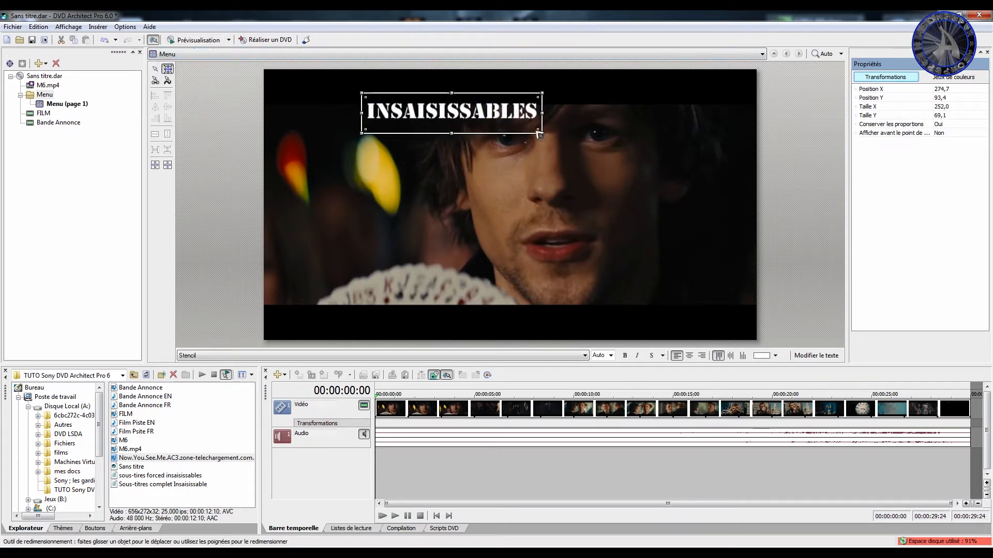
drag(543, 133, 652, 143)
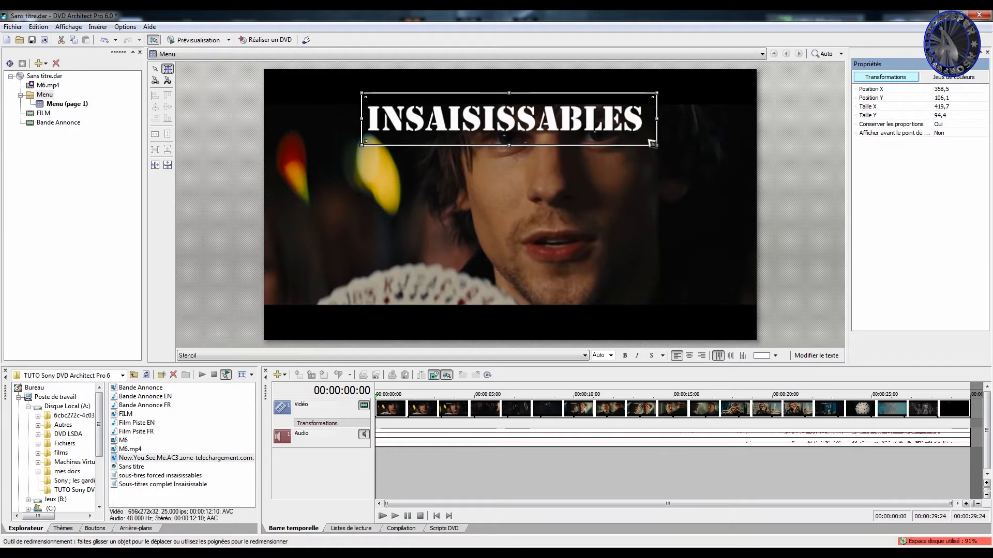
Centre-align the "Insaisissables" title text and move the title up to about X 350, Y 71
click(702, 355)
click(689, 355)
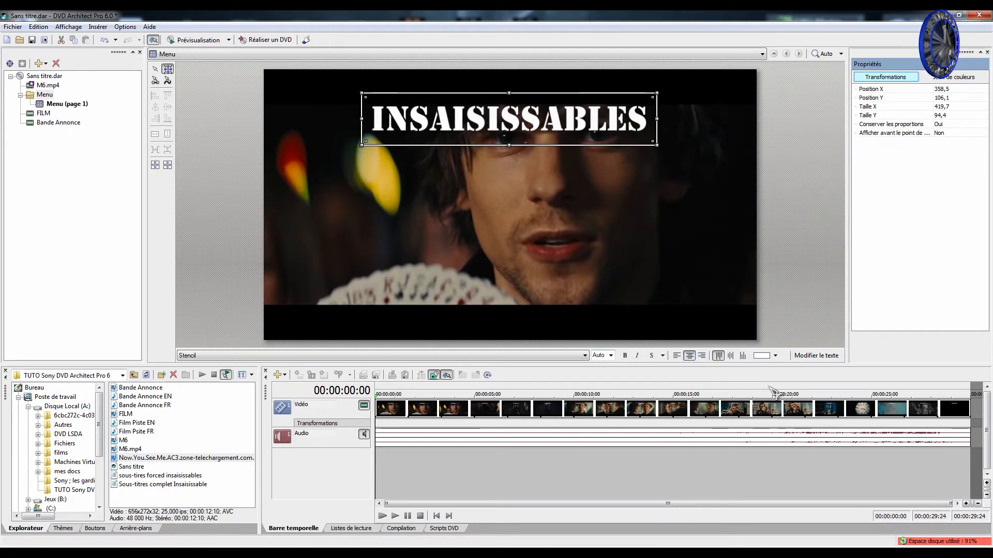
click(775, 356)
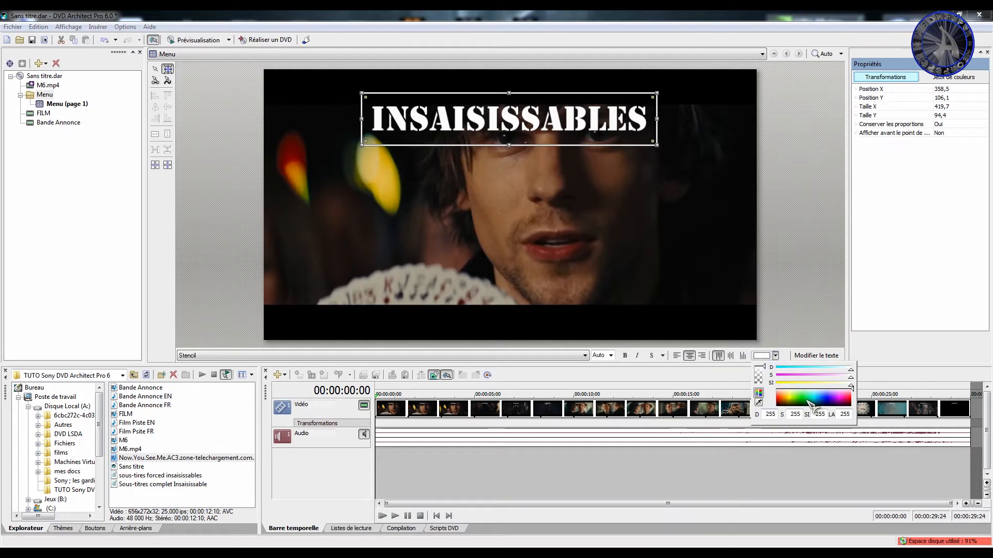
drag(500, 132, 494, 115)
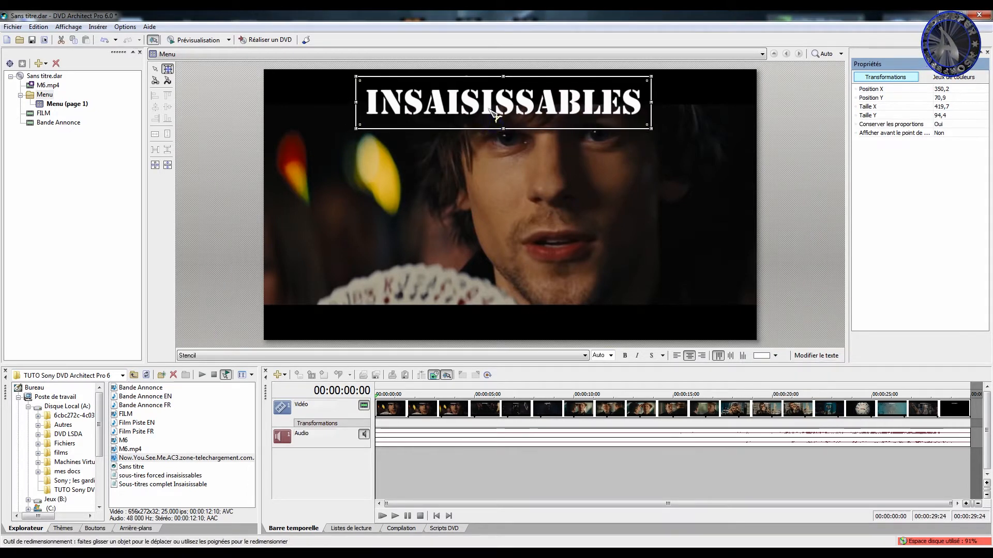
click(483, 207)
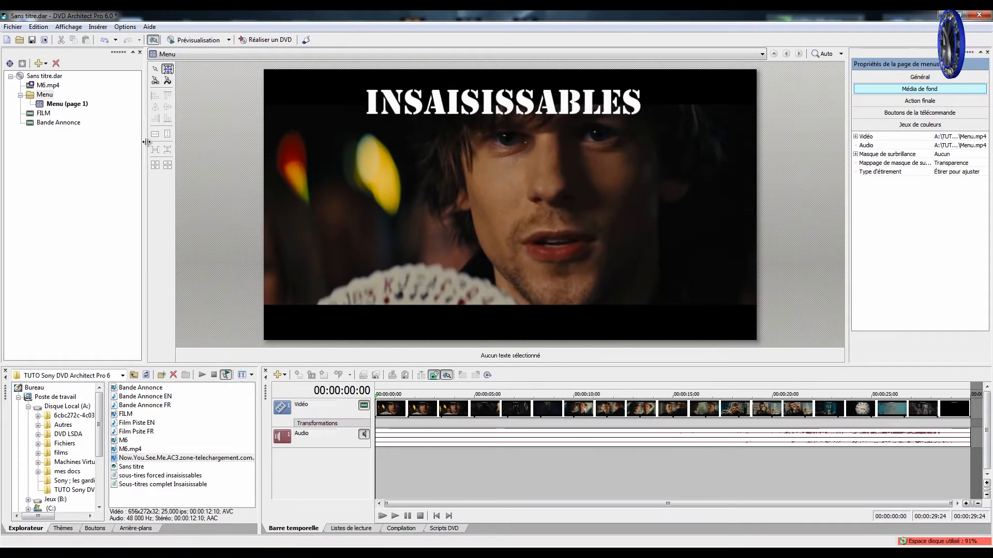
Insert an empty button on the menu page, set its style to text only, and enlarge it beneath the title
click(124, 27)
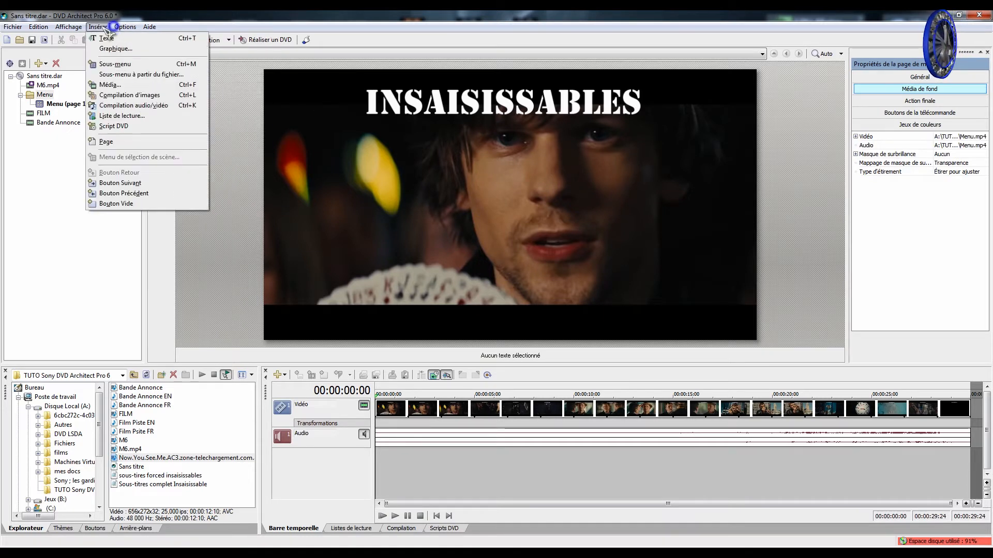
click(124, 204)
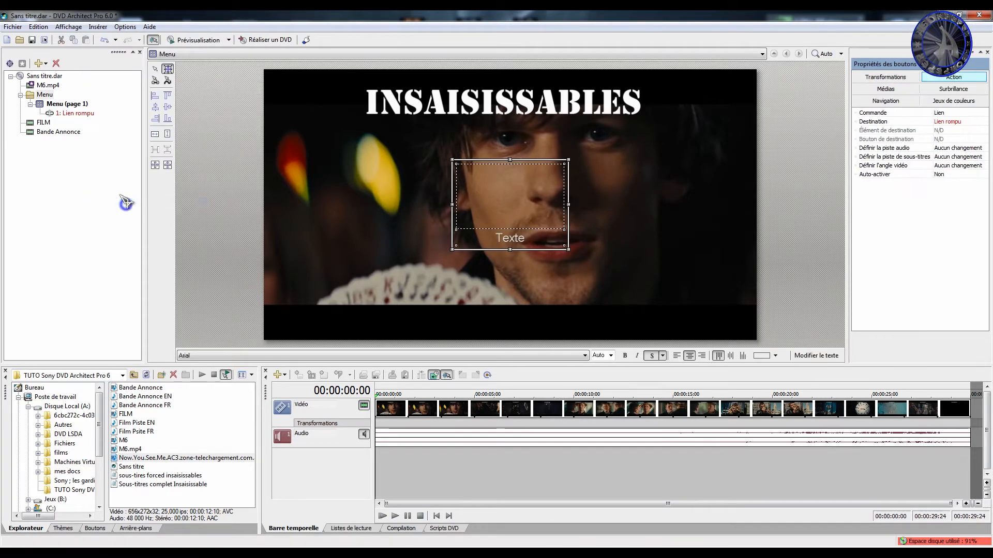
right_click(519, 204)
click(503, 166)
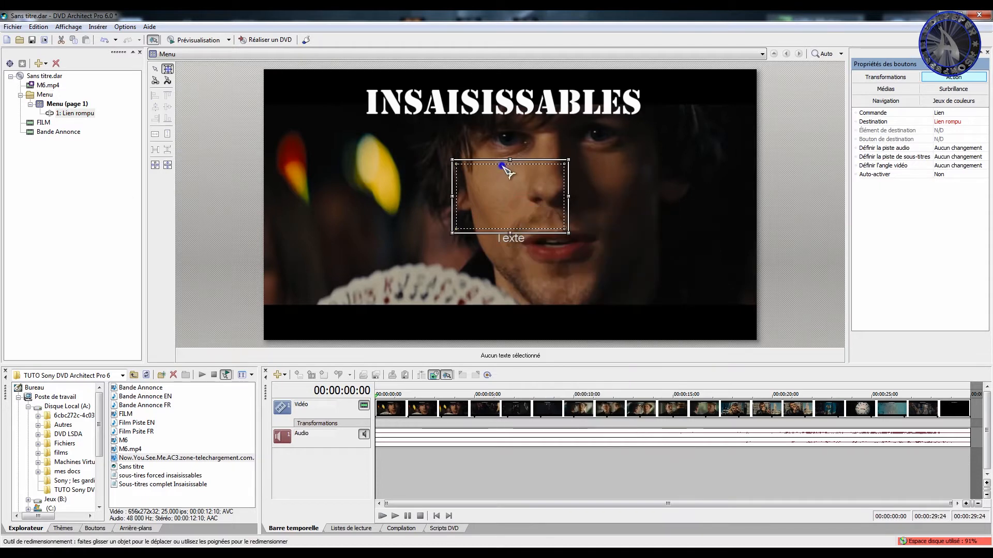
click(528, 246)
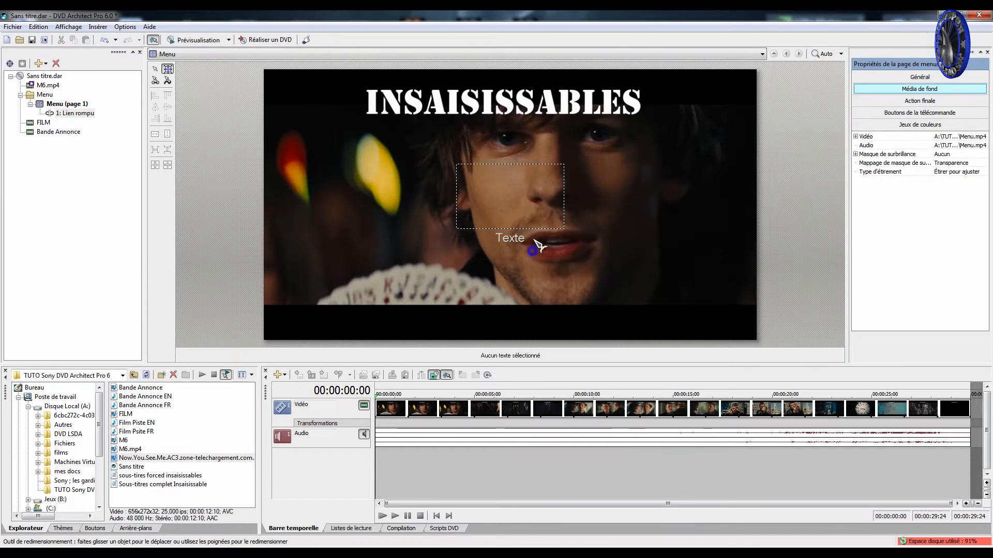
drag(596, 168, 507, 247)
right_click(517, 212)
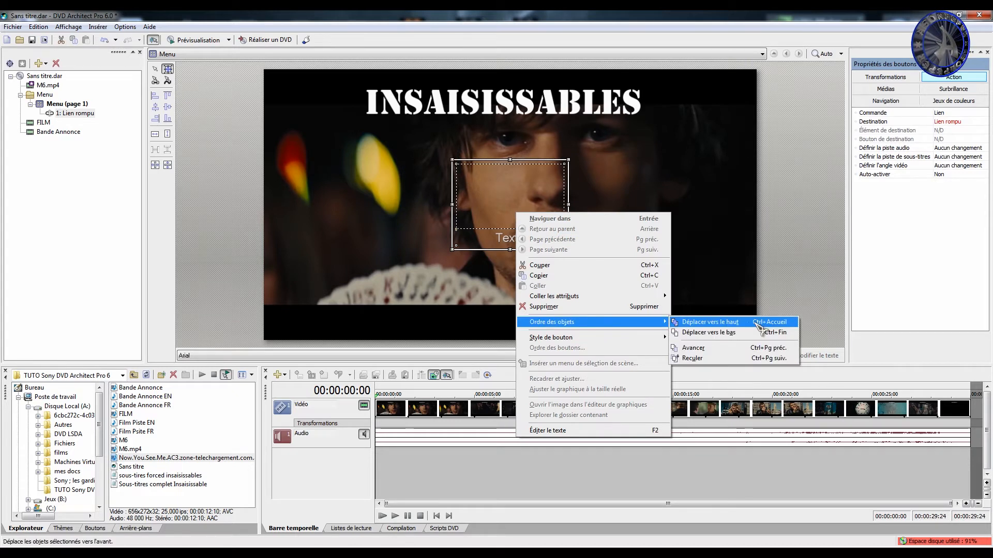
mouse_move(643, 341)
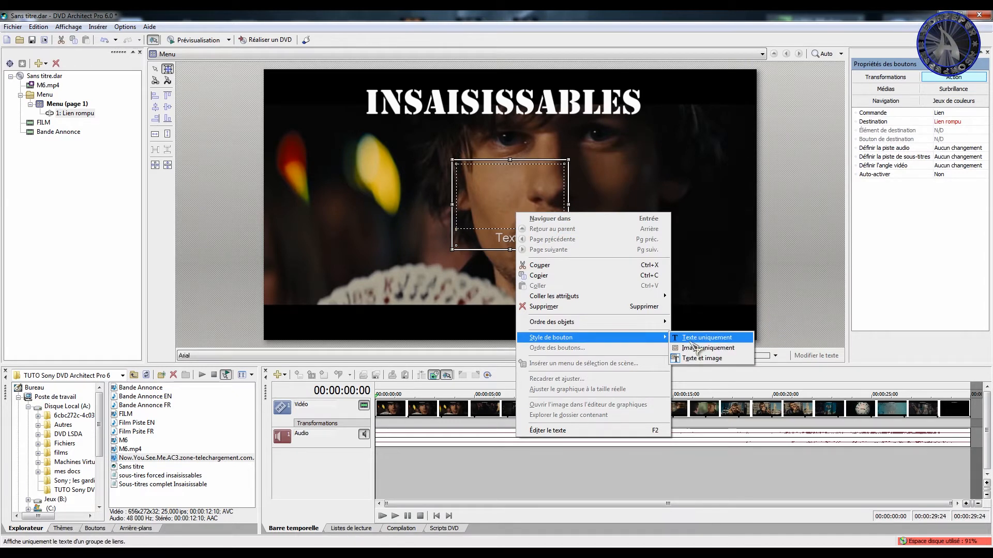
click(691, 348)
drag(547, 241, 579, 174)
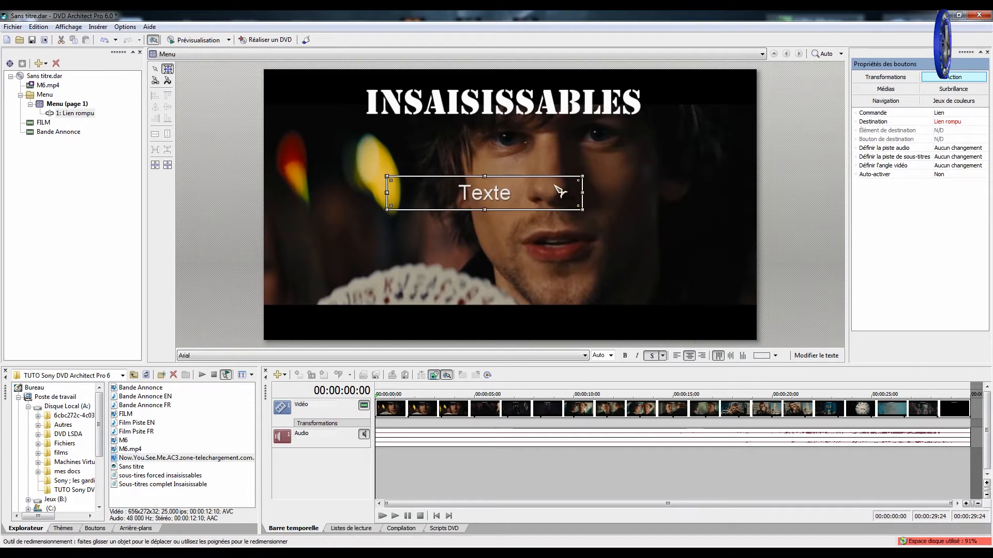
Set the new button's text to "Démarer le Film" and place it centred beneath the title
click(813, 357)
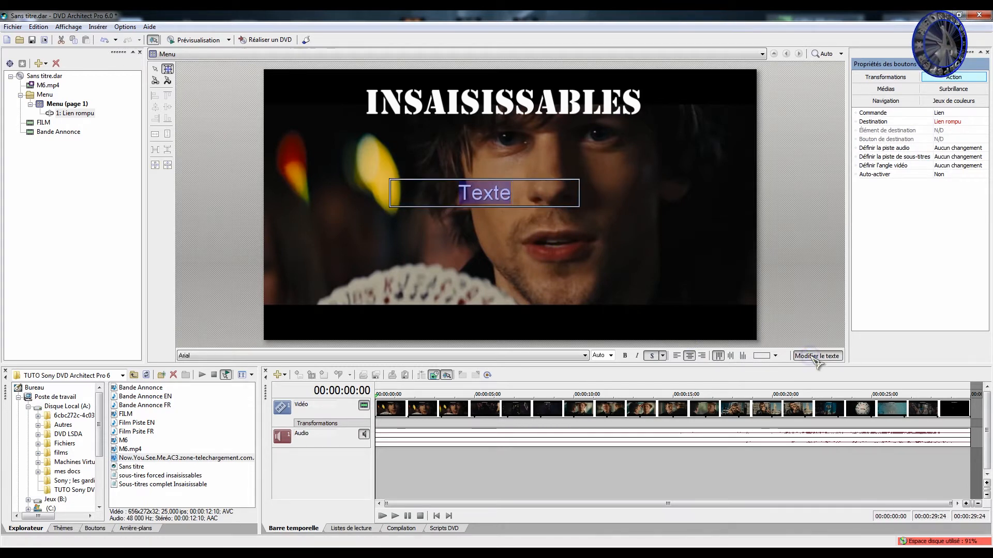
text(R)
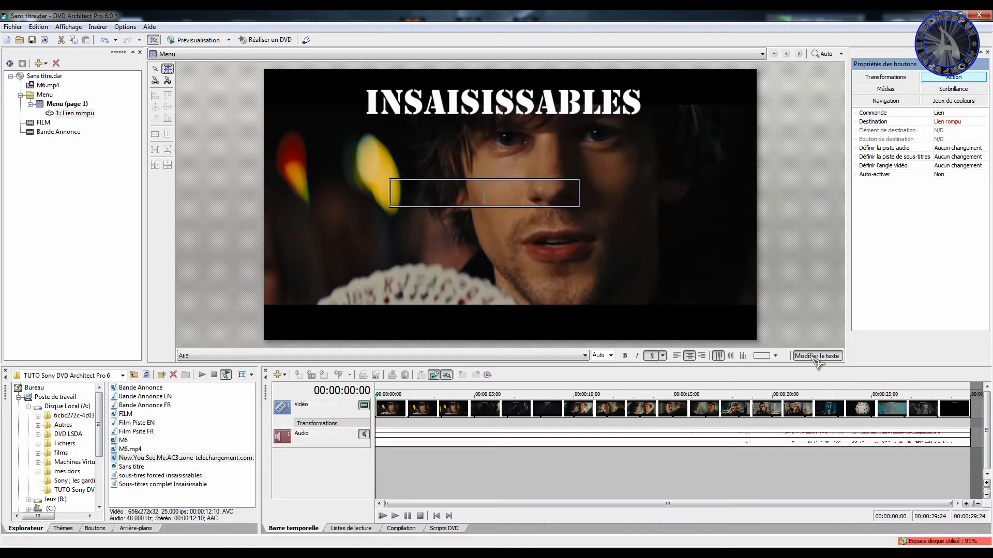
text(Démar)
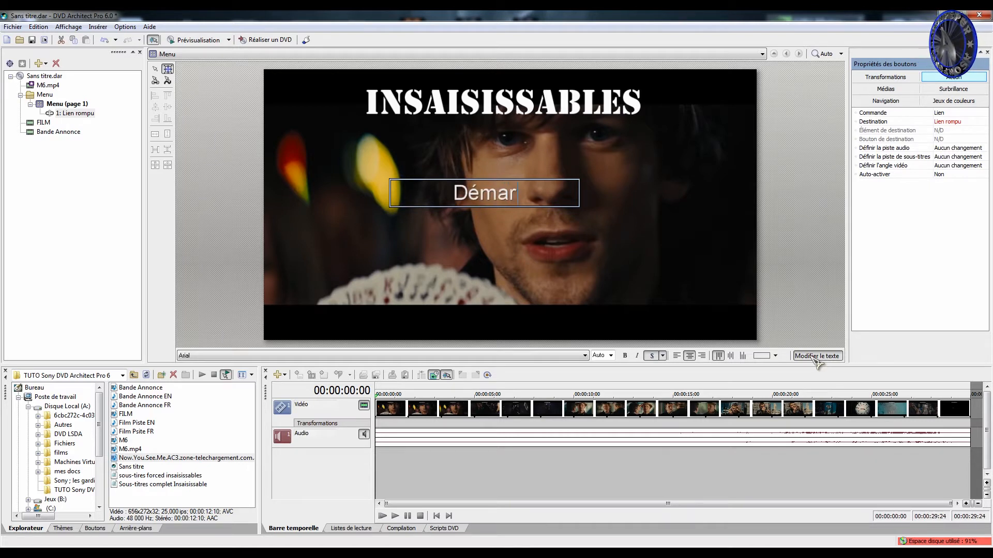
text(er le film)
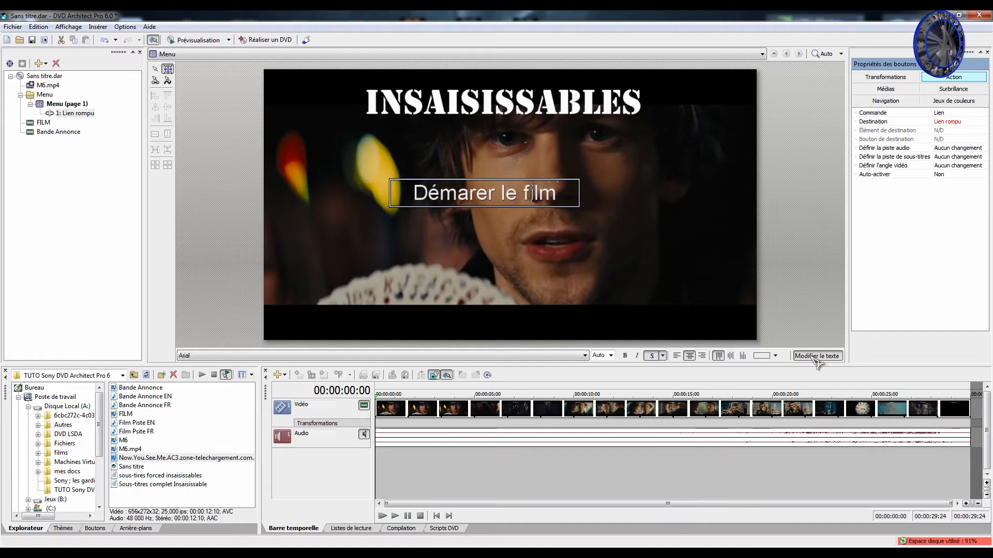
key(BackSpace)
text(F)
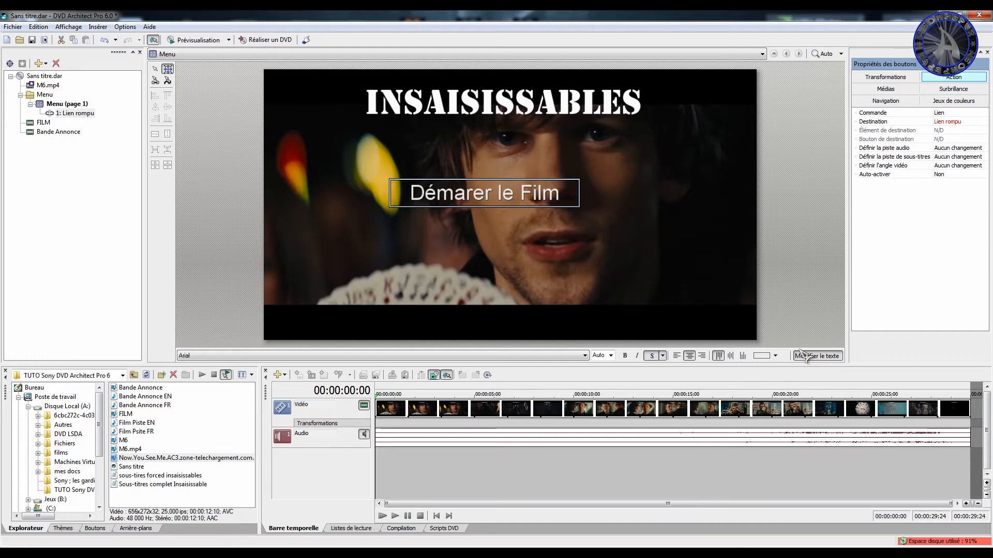
key(Return)
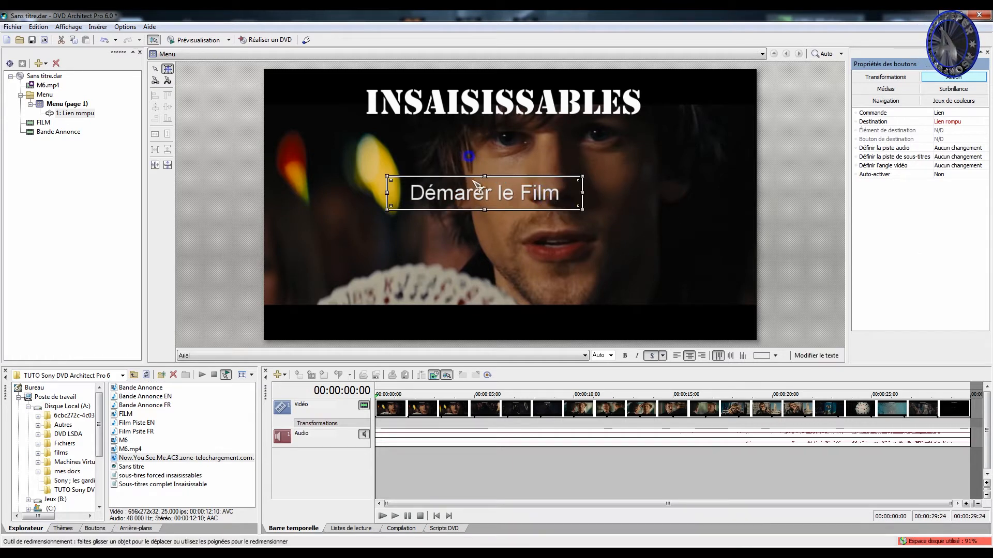
mouse_move(473, 186)
mouse_down()
mouse_move(501, 205)
mouse_move(490, 196)
mouse_up()
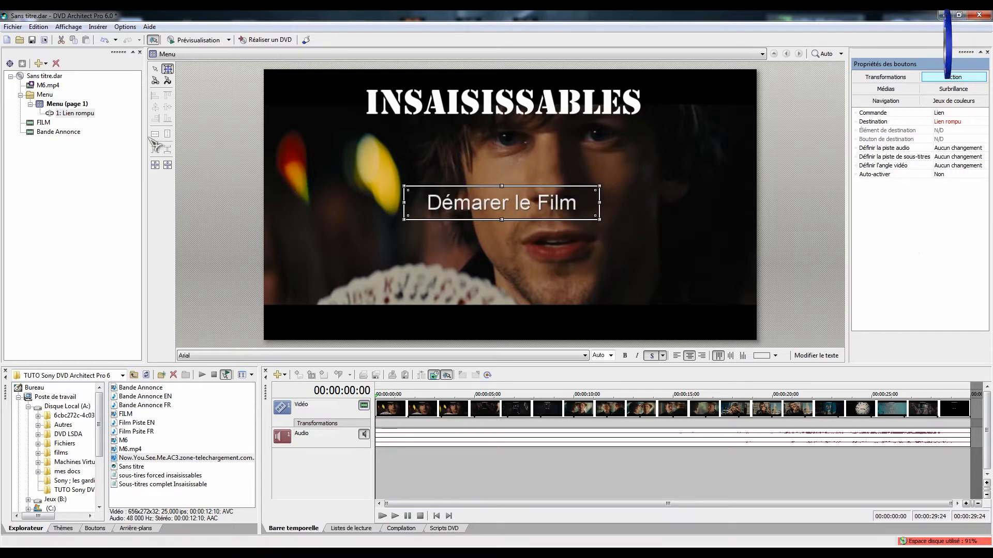
Insert a submenu under Menu (page 1) in the project structure
right_click(37, 95)
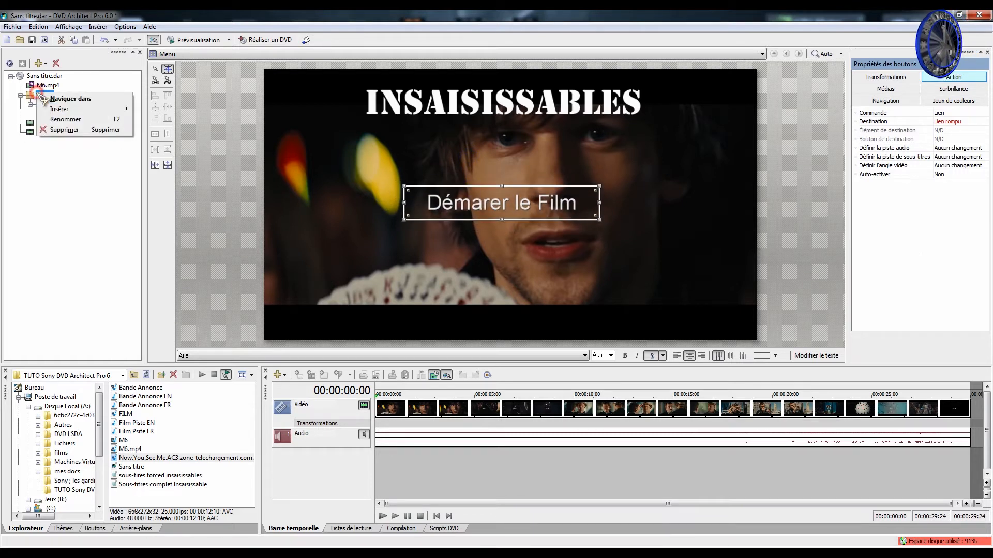
mouse_move(51, 111)
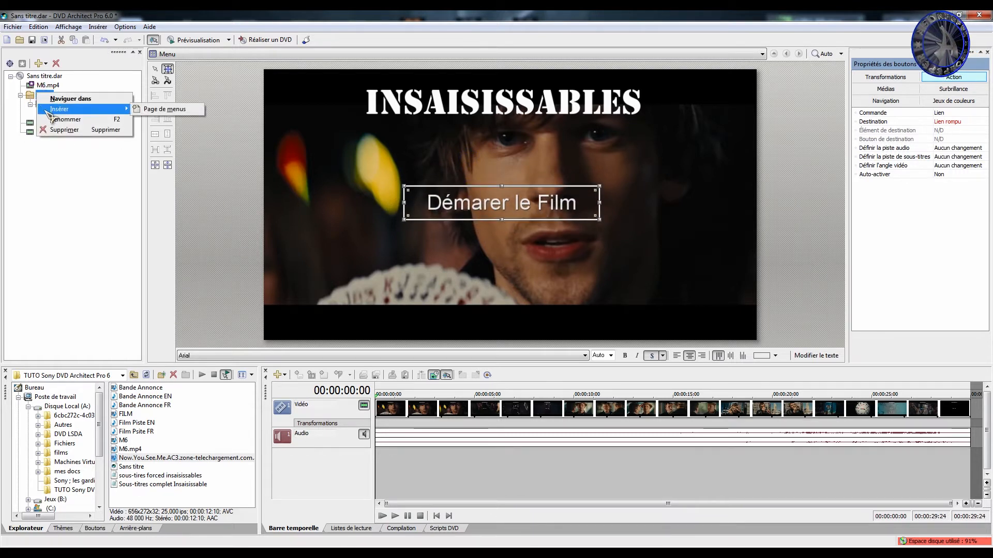
click(154, 110)
right_click(41, 104)
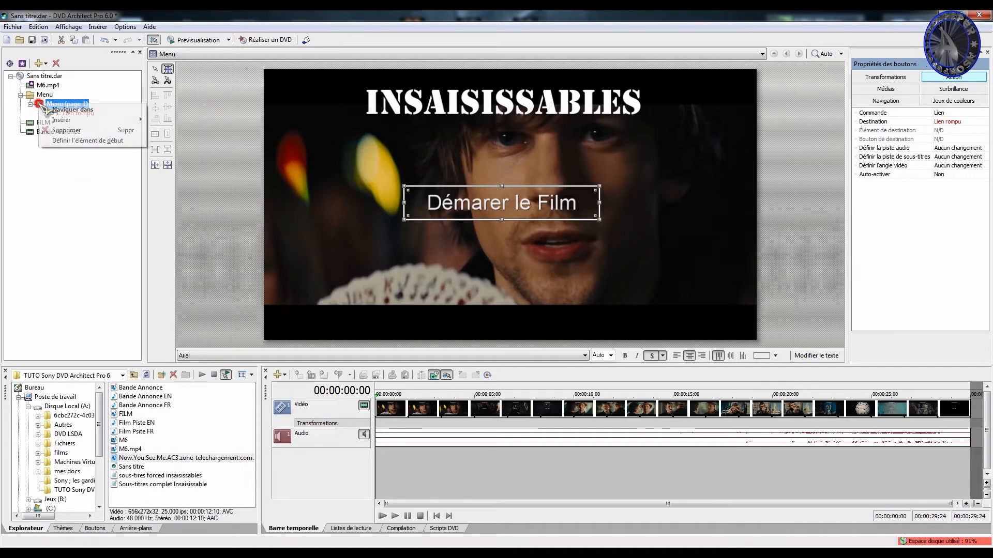
mouse_move(61, 122)
click(170, 118)
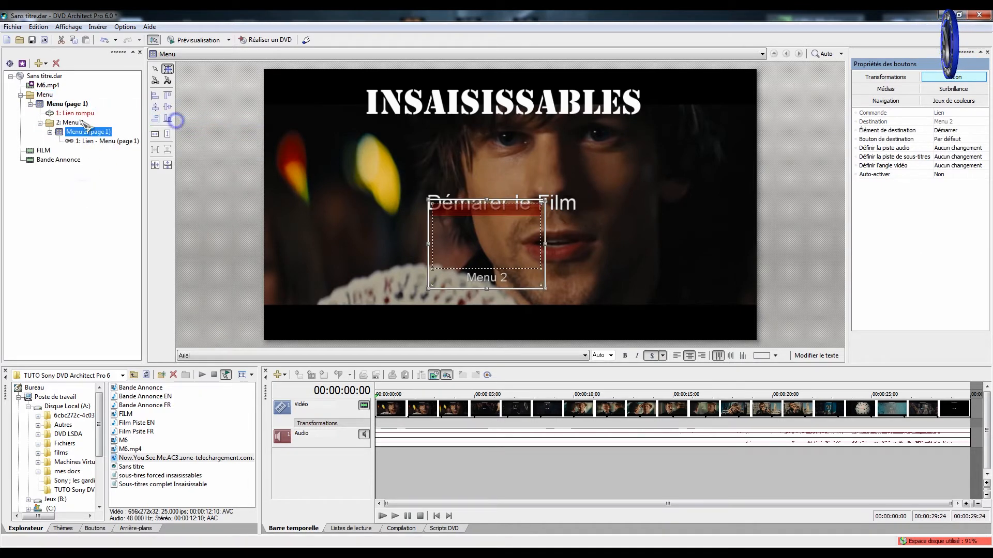
Rename the new submenu as "Chapitres" in the project structure
right_click(69, 121)
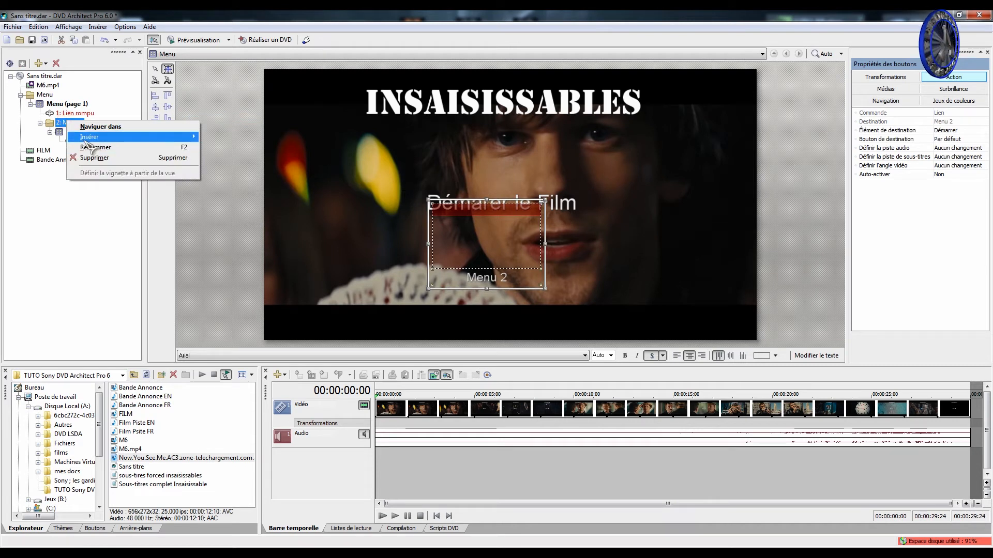
click(85, 149)
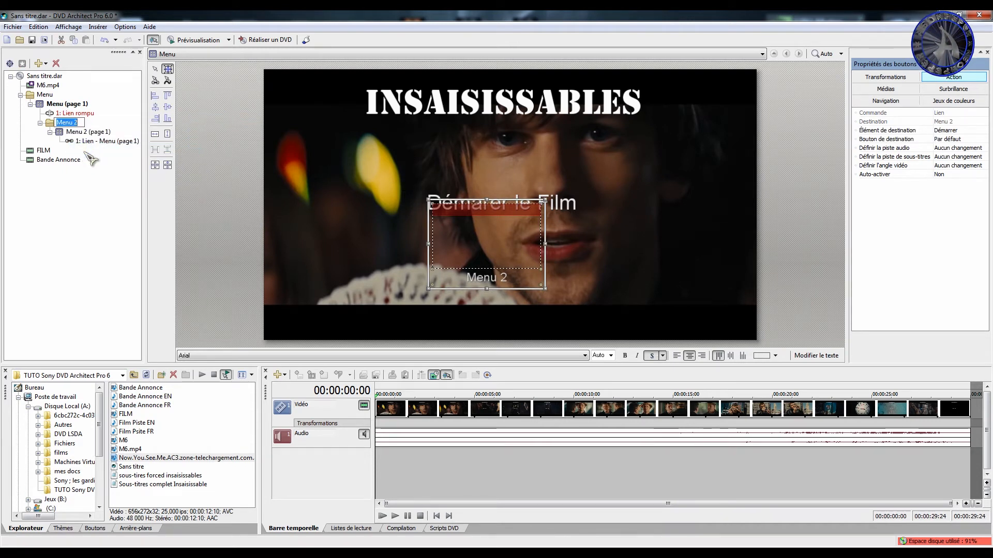
text(Chap)
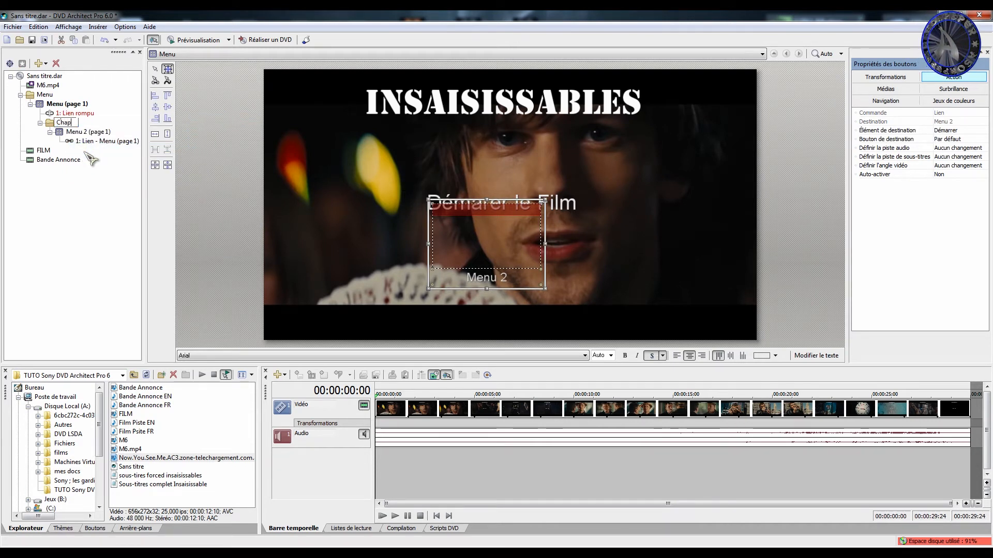
text(itres)
key(Return)
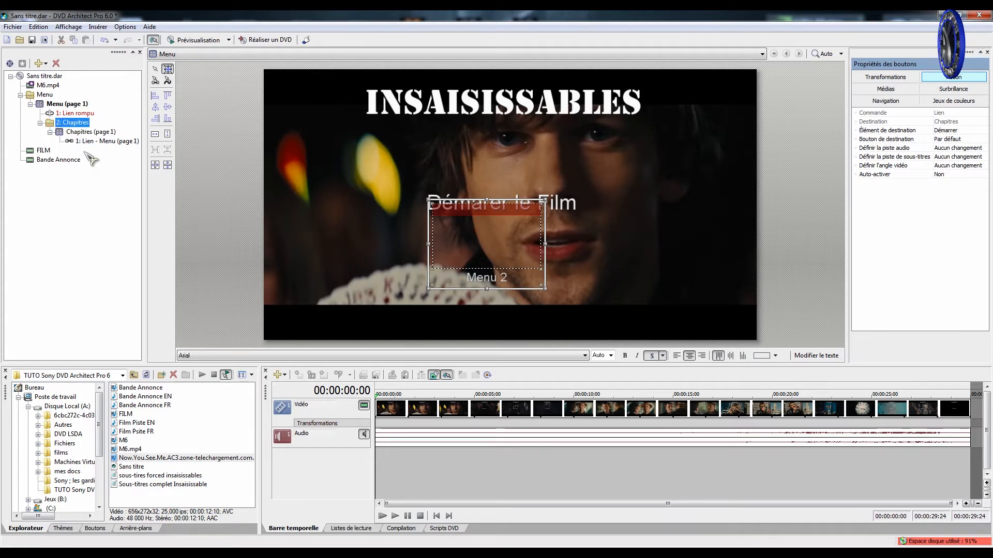
Set the "Menu 2" button's style to text only, then enlarge and place it directly below "Démarer le Film"
right_click(459, 241)
mouse_move(519, 352)
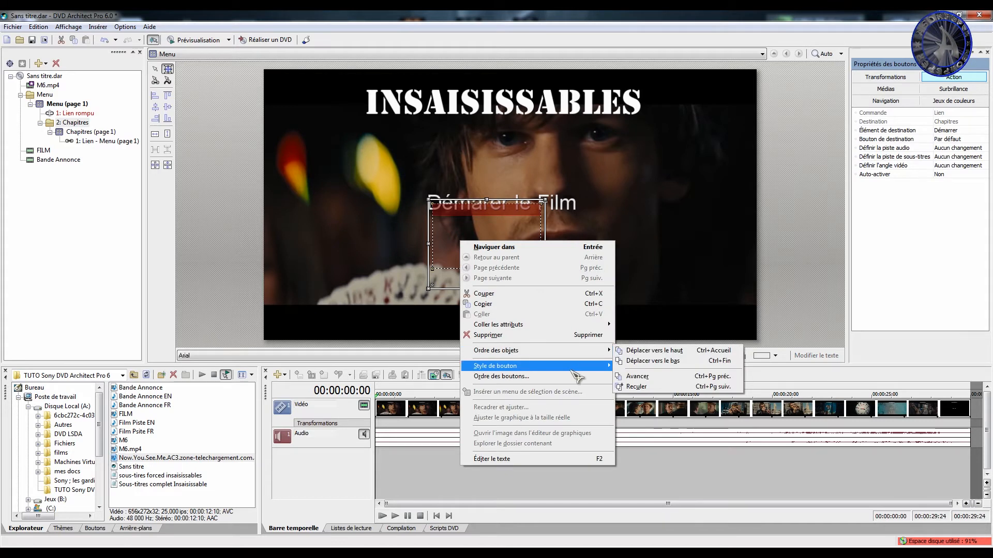
mouse_move(595, 366)
click(646, 366)
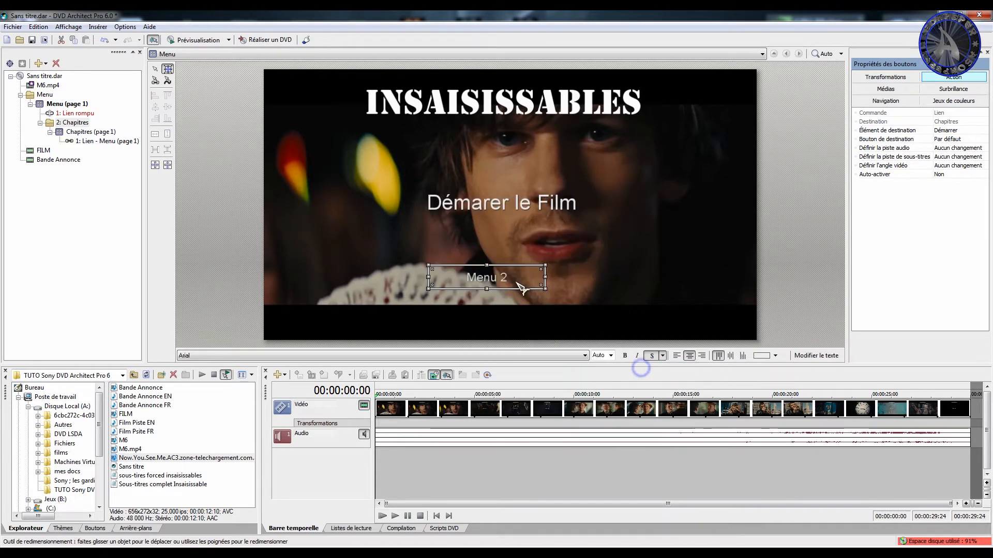
drag(521, 285, 599, 256)
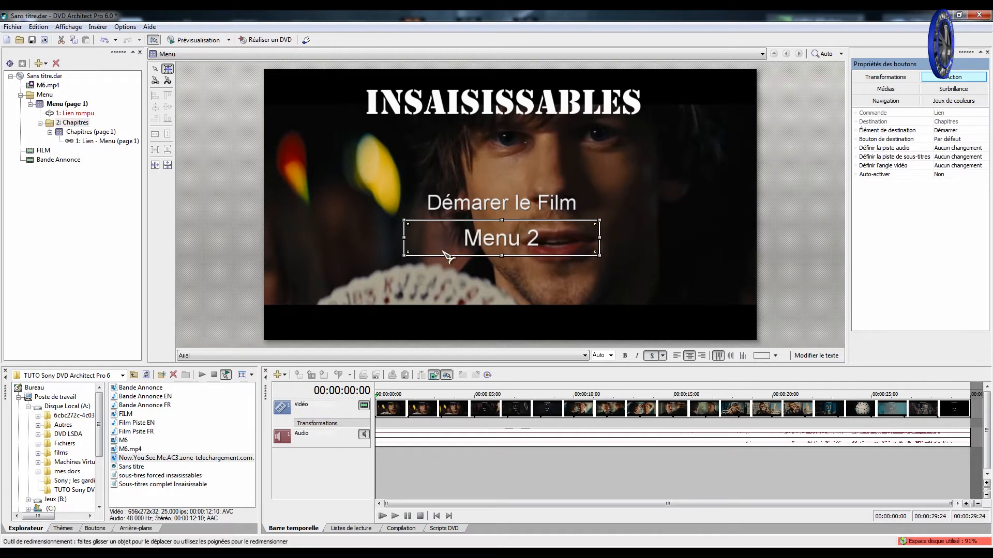
Set the font size of the "Démarer le Film" button to 24
click(478, 204)
click(610, 355)
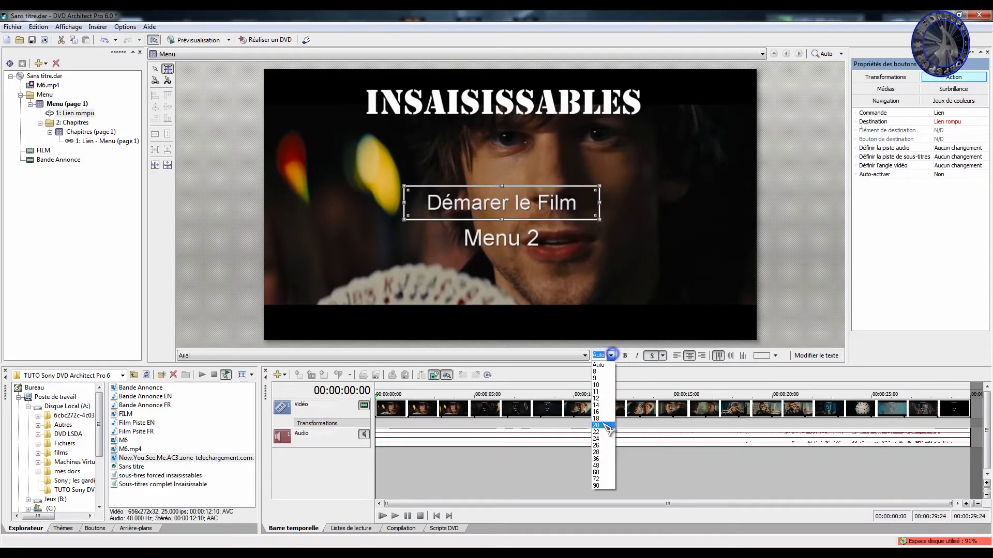
click(602, 438)
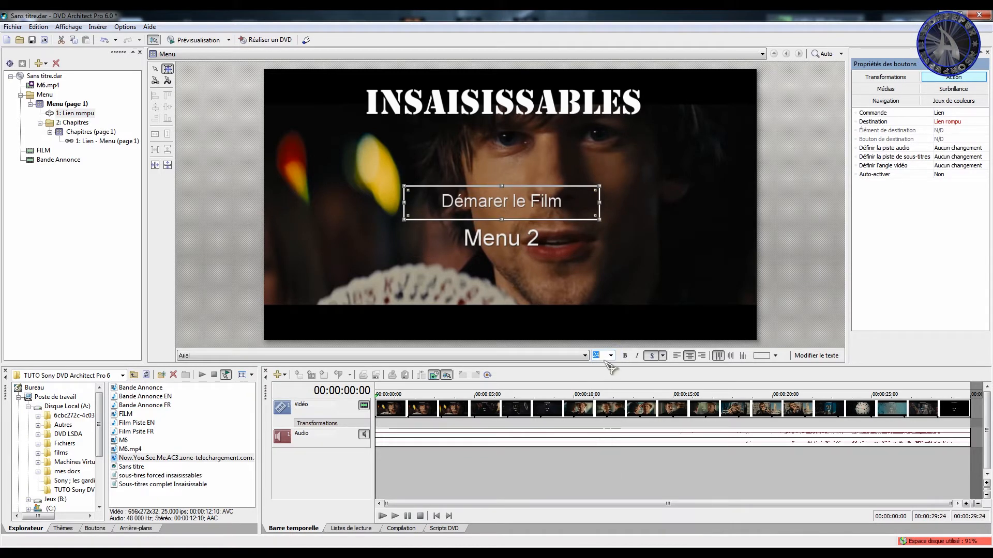
Set the font size of the "Démarer le Film" and "Menu 2" buttons to 30
text(30)
key(Return)
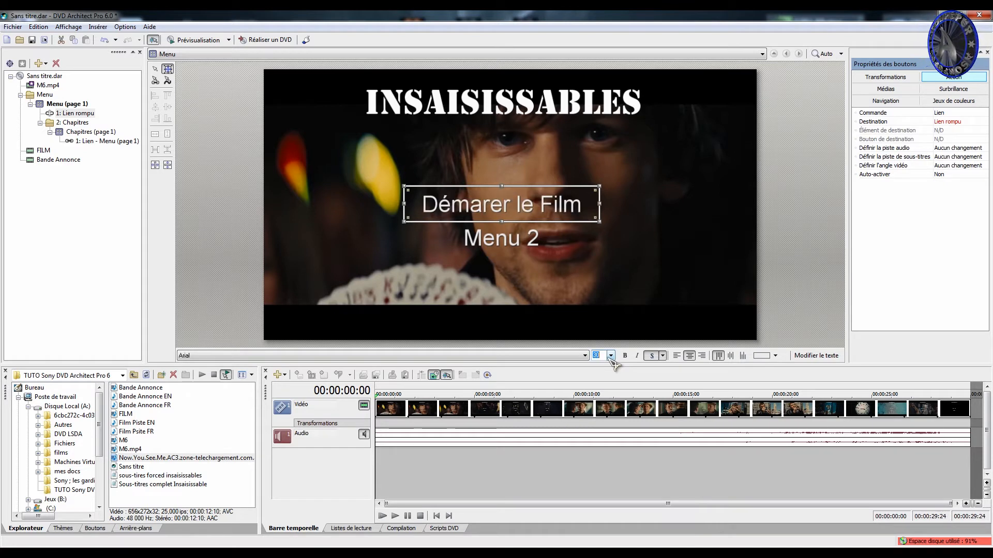
click(503, 246)
click(597, 356)
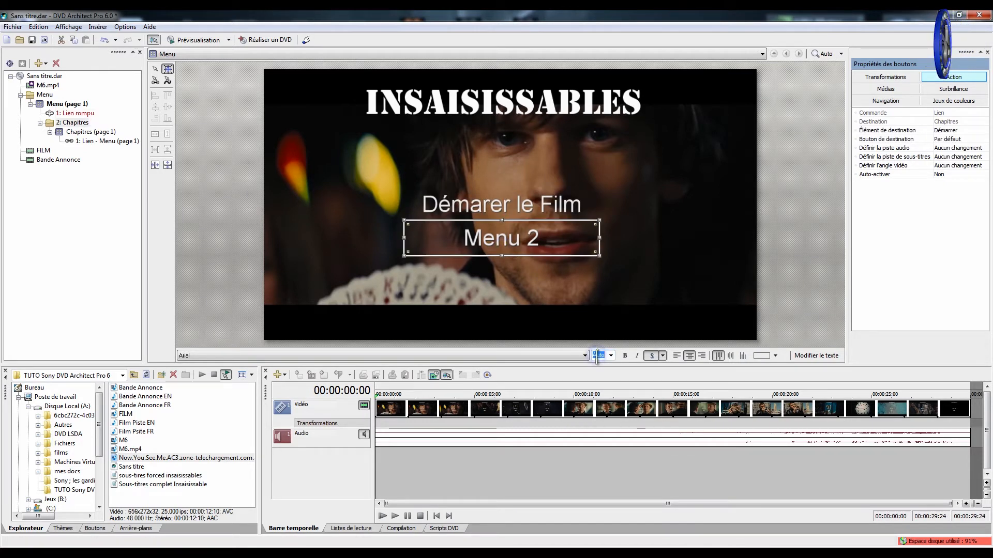
text(30)
key(Return)
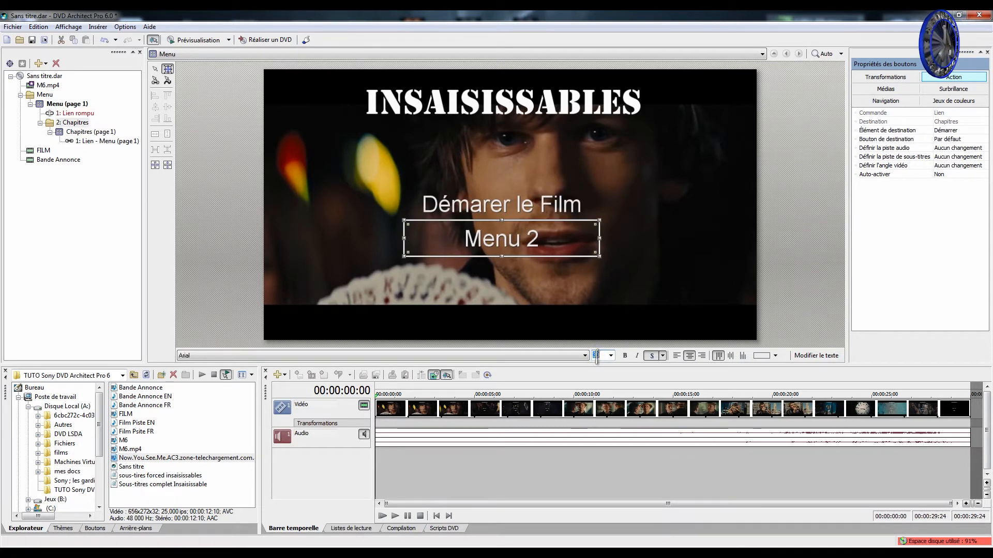
Change the "Menu 2" button's text to "Chapitres" and shrink its frame to a single line
click(809, 357)
text(Cha)
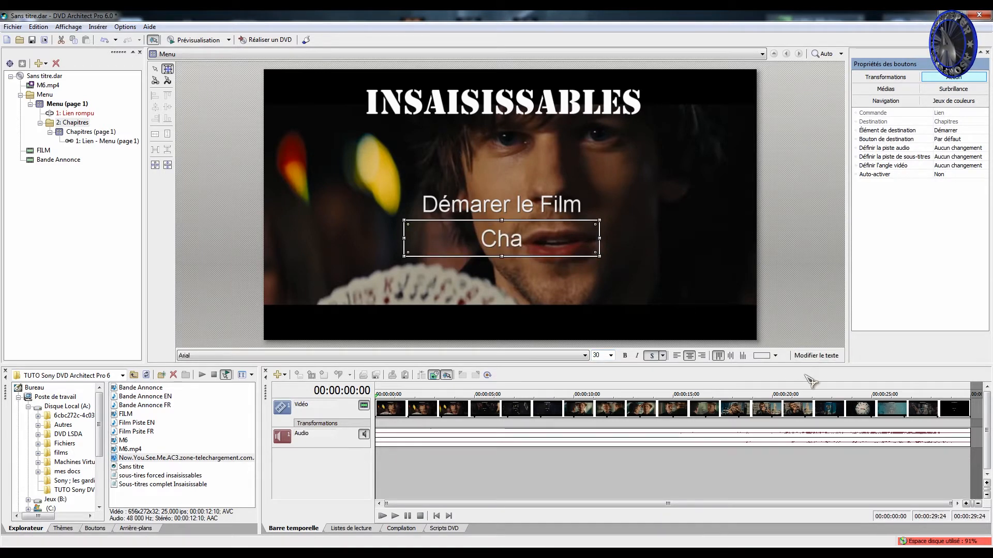
click(816, 357)
click(559, 247)
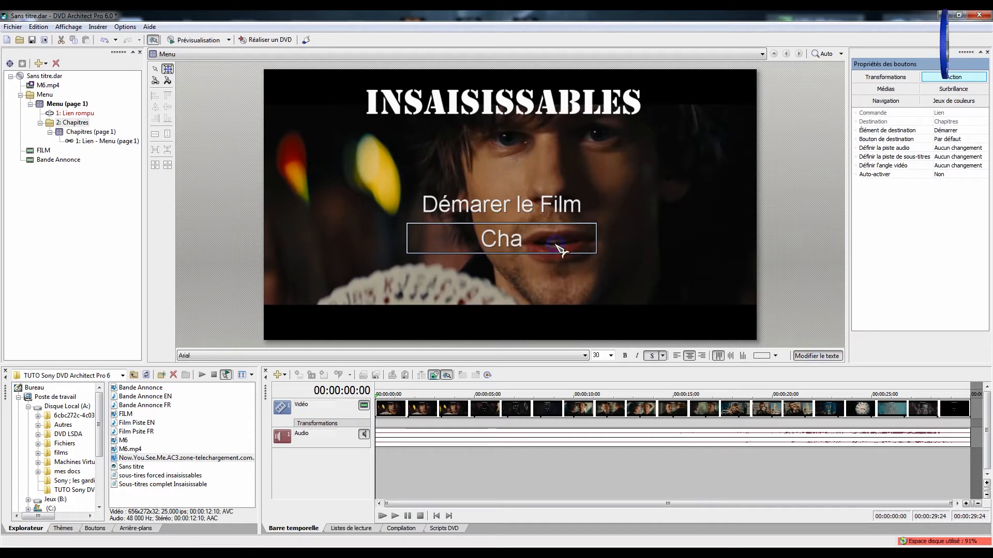
text(pitres)
key(Return)
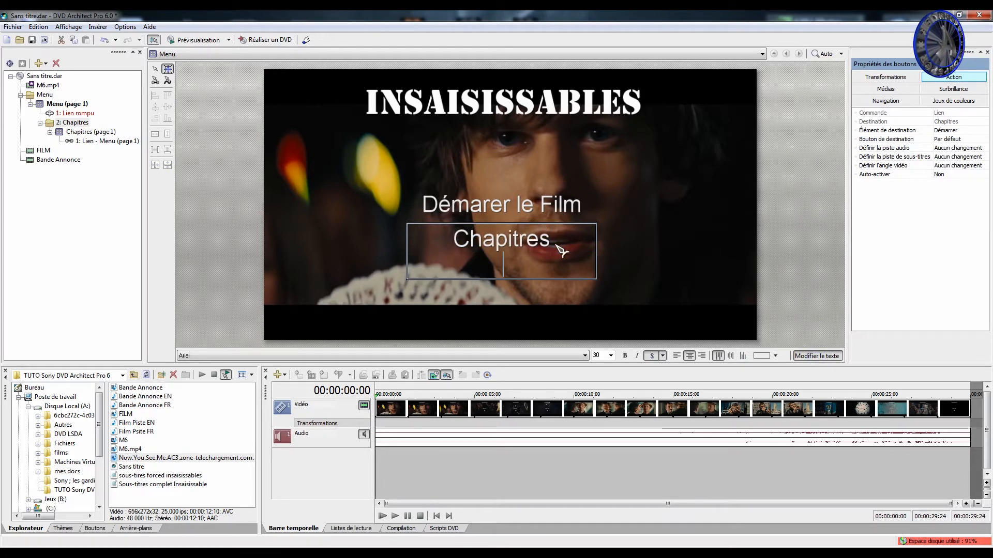
click(622, 271)
drag(499, 282, 502, 262)
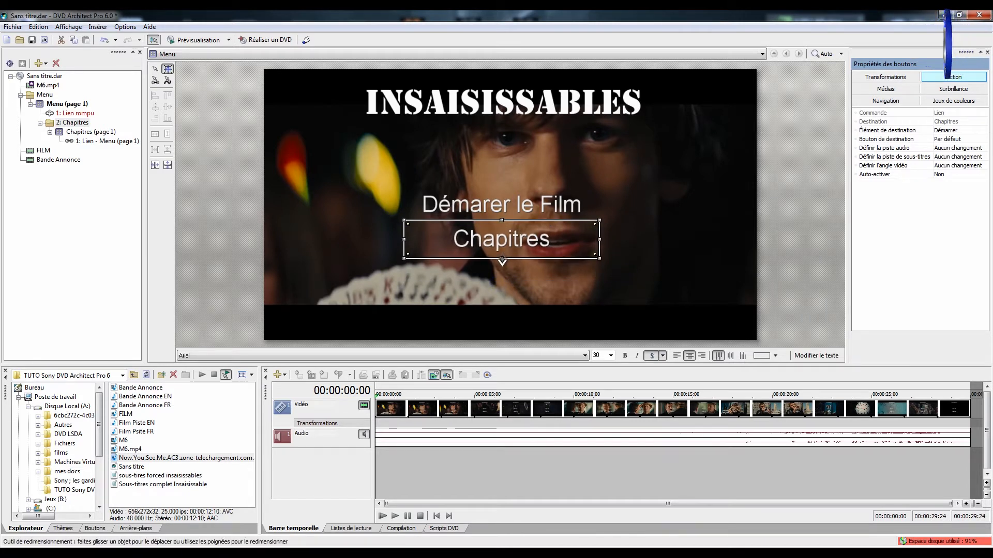
click(682, 262)
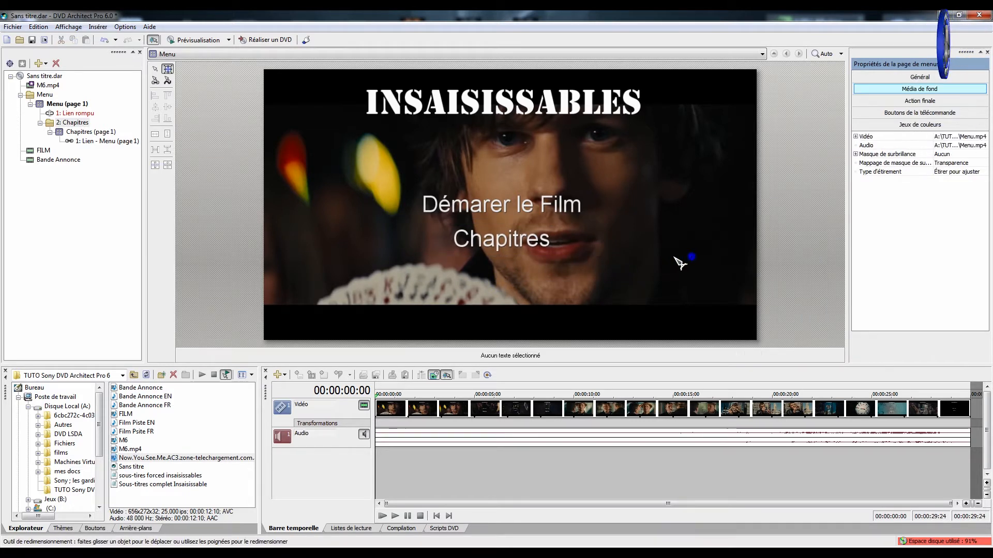
Insert an empty button in the menu, set its style to text only, and place it just below "Chapitres"
right_click(513, 263)
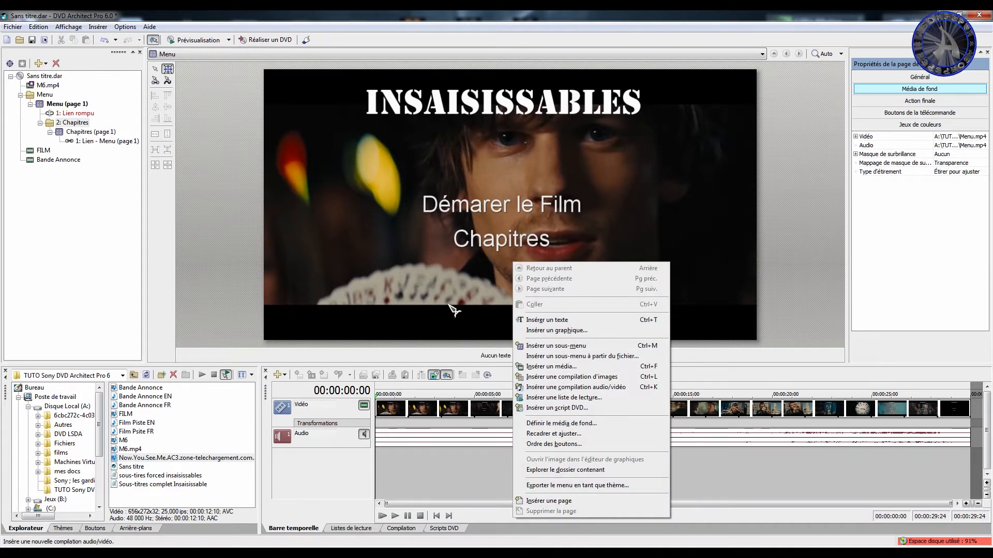
click(98, 26)
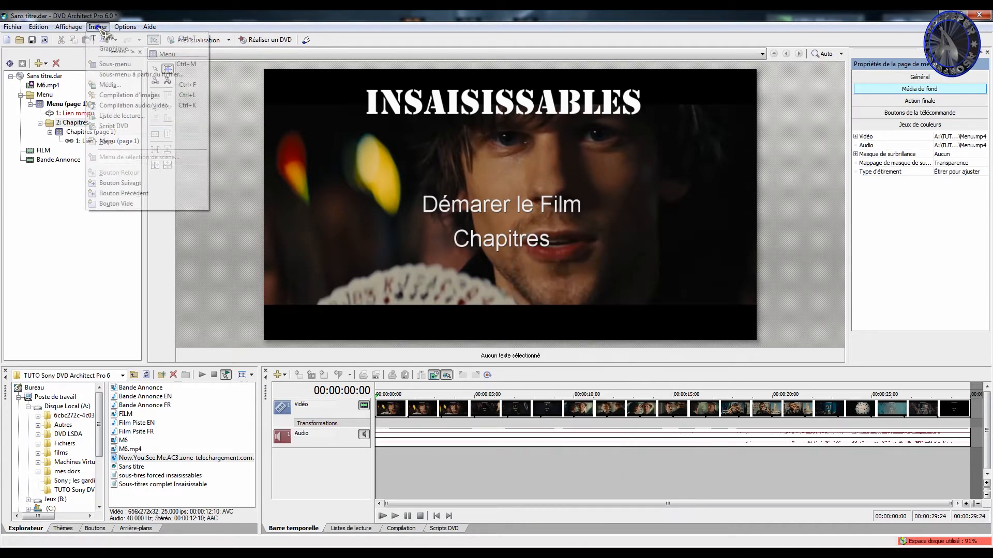
click(137, 202)
right_click(531, 186)
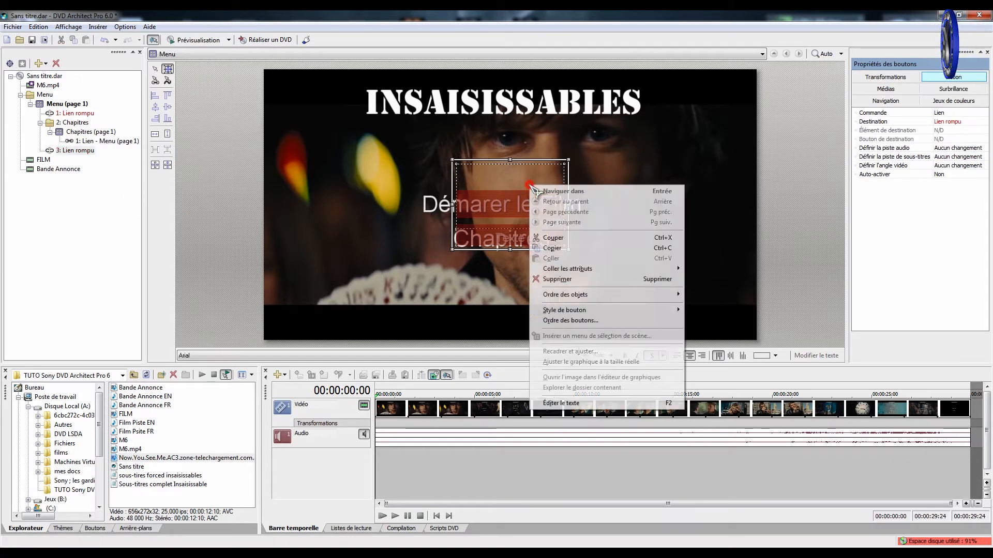
mouse_move(601, 310)
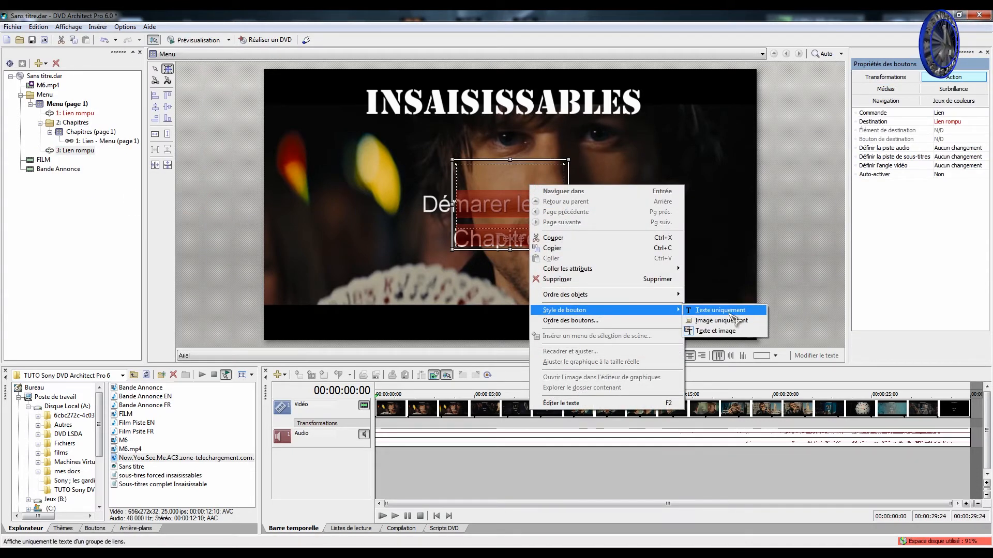
click(721, 311)
drag(533, 248, 539, 272)
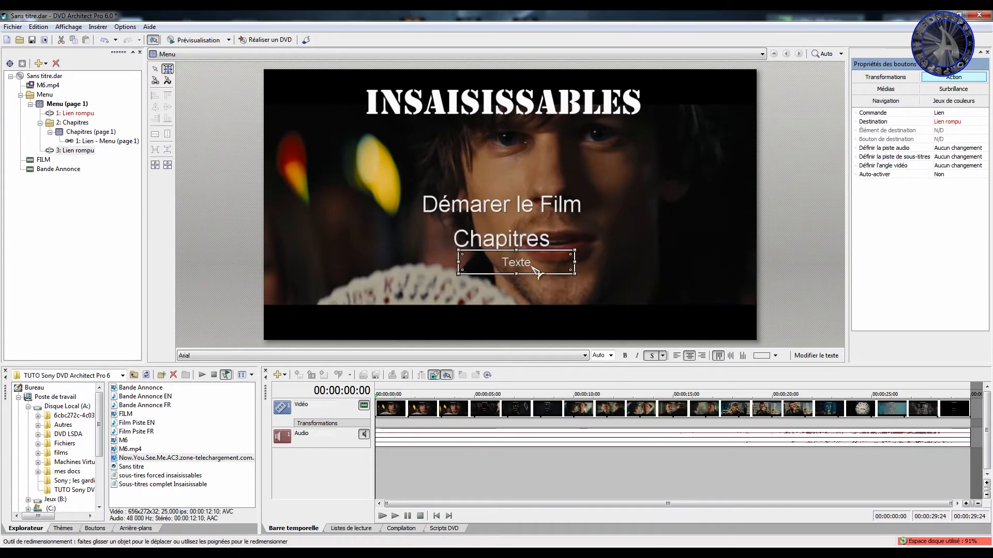
Copy the new "Texte" button to the clipboard, and change the original's text to "Bande Annonce"
right_click(533, 267)
click(525, 288)
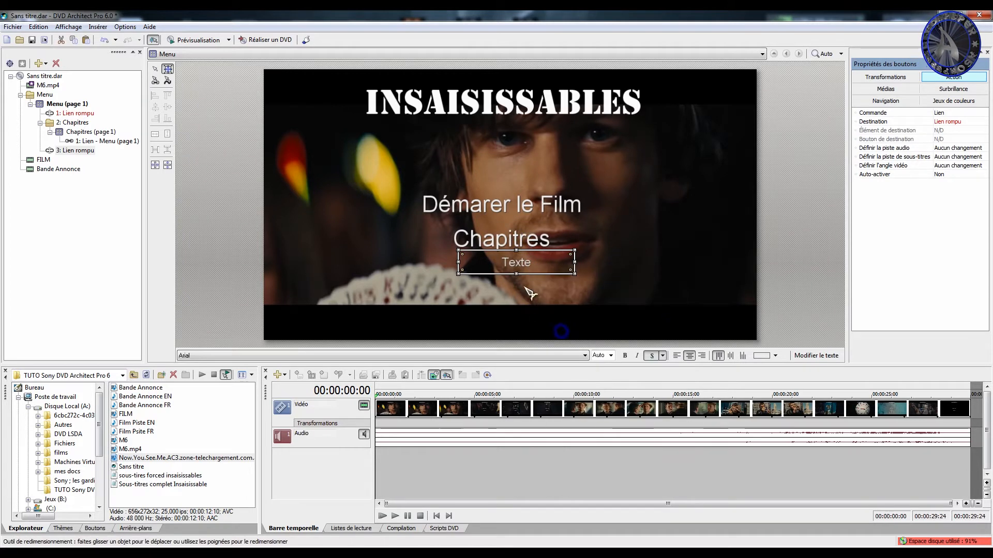
right_click(527, 267)
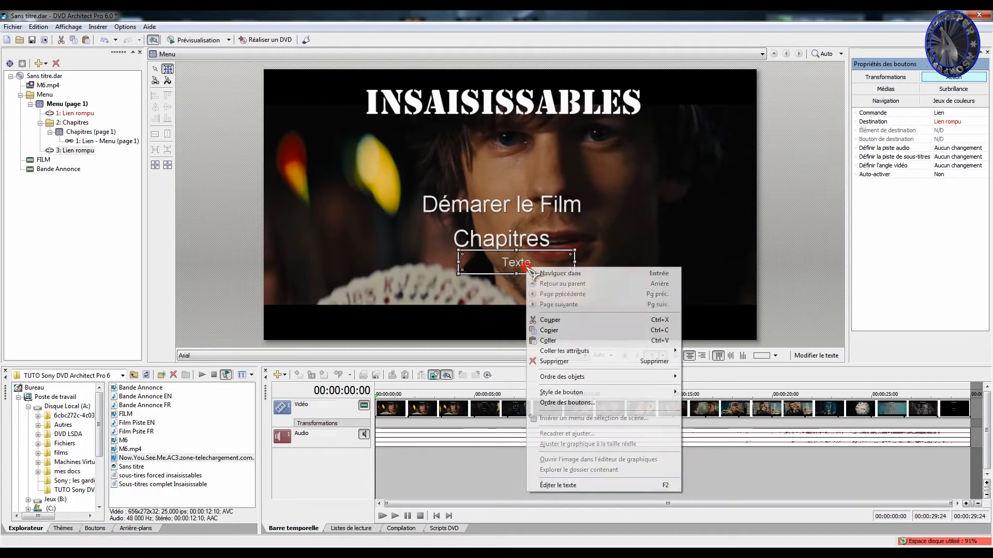
click(585, 484)
text(Ba)
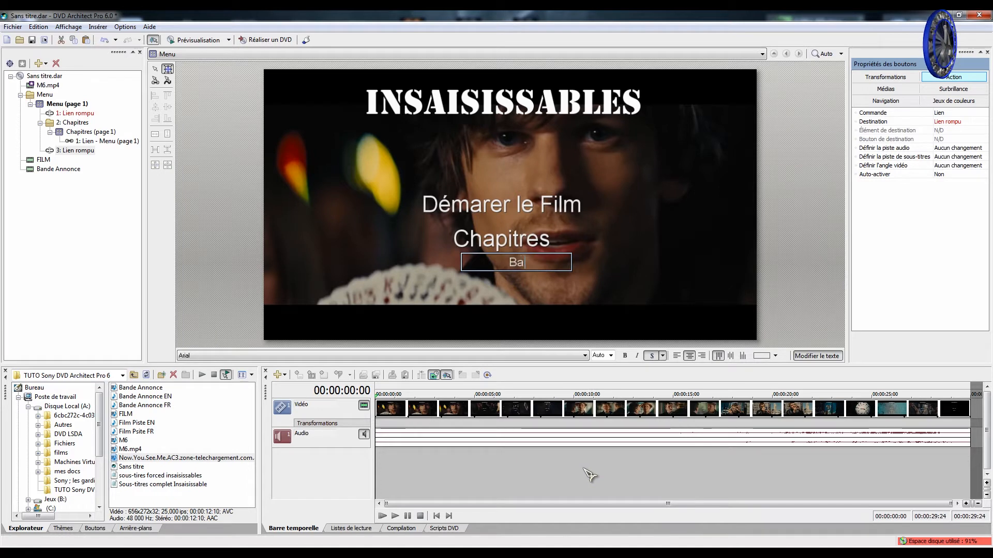
text(nde Annonce)
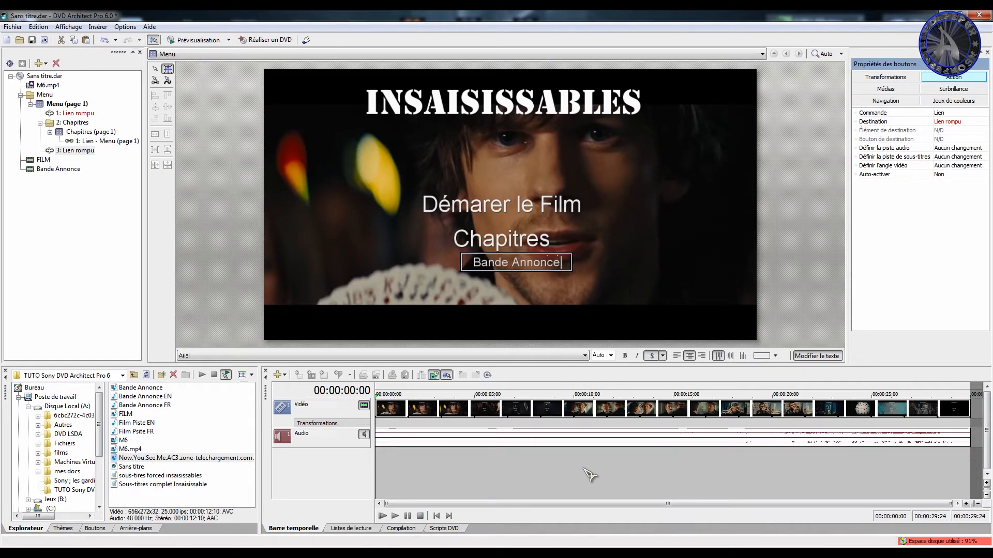
key(Escape)
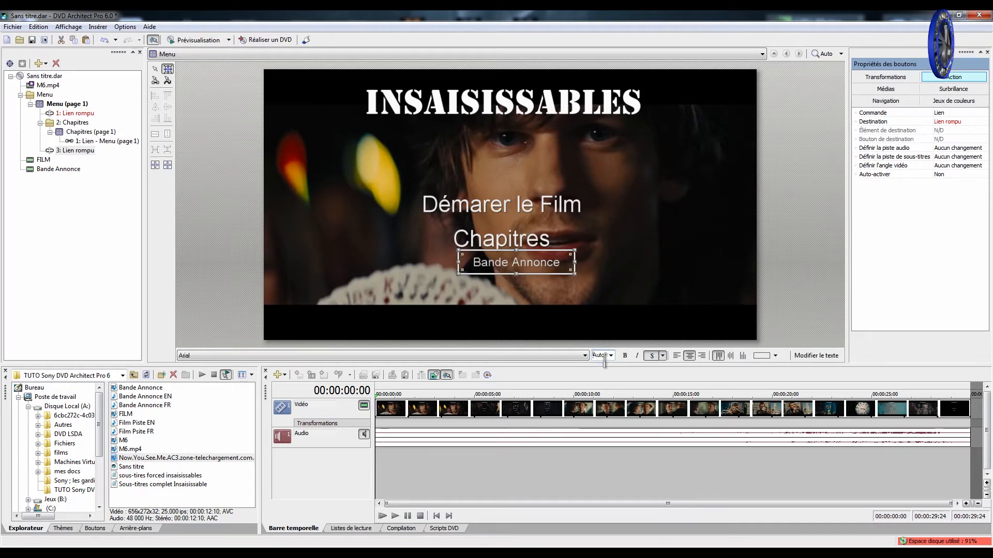
Set the "Bande Annonce" button's font size to 30, widen it to fit one line, and center it below "Chapitres"
click(603, 360)
text(30)
key(Return)
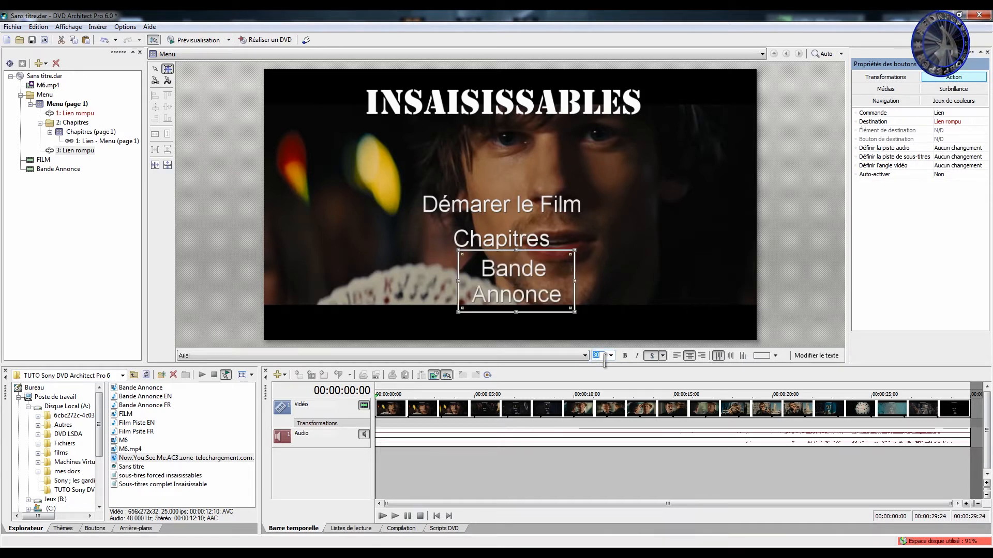
drag(570, 282, 671, 282)
drag(572, 314, 507, 282)
Paste the copied "Texte" button into the menu and place it below "Bande Annonce"
right_click(627, 261)
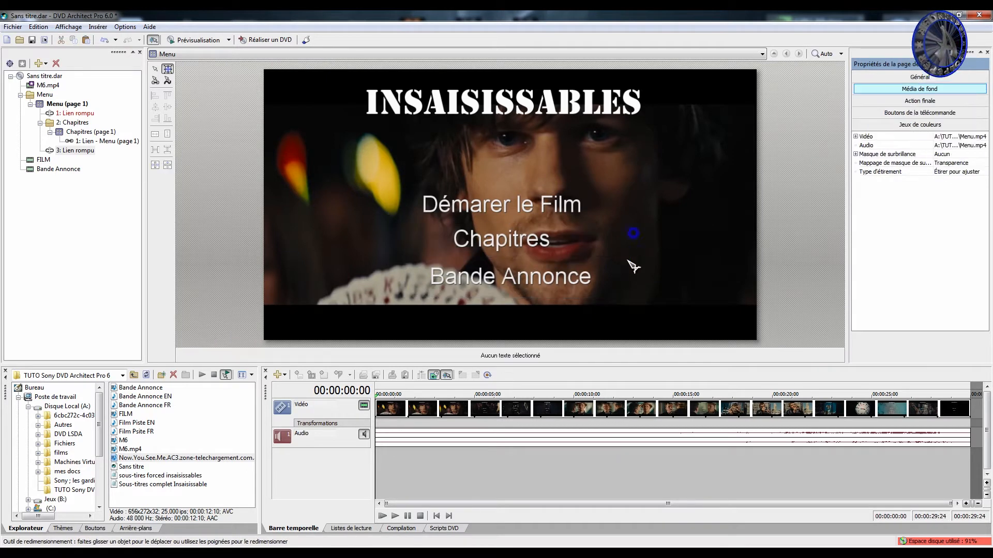
click(661, 317)
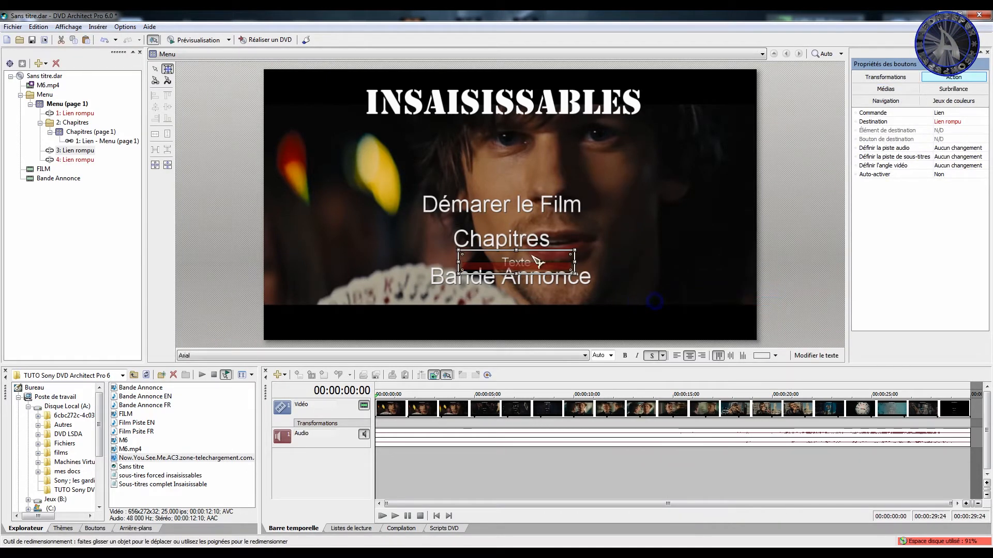
drag(530, 255, 515, 313)
right_click(515, 312)
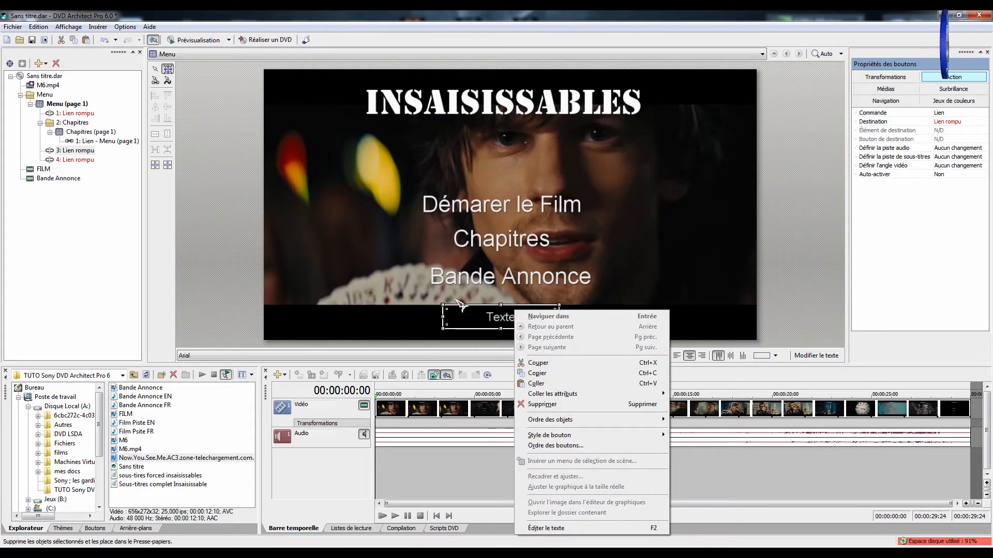
Insert a new menu at the root of the project structure
click(45, 63)
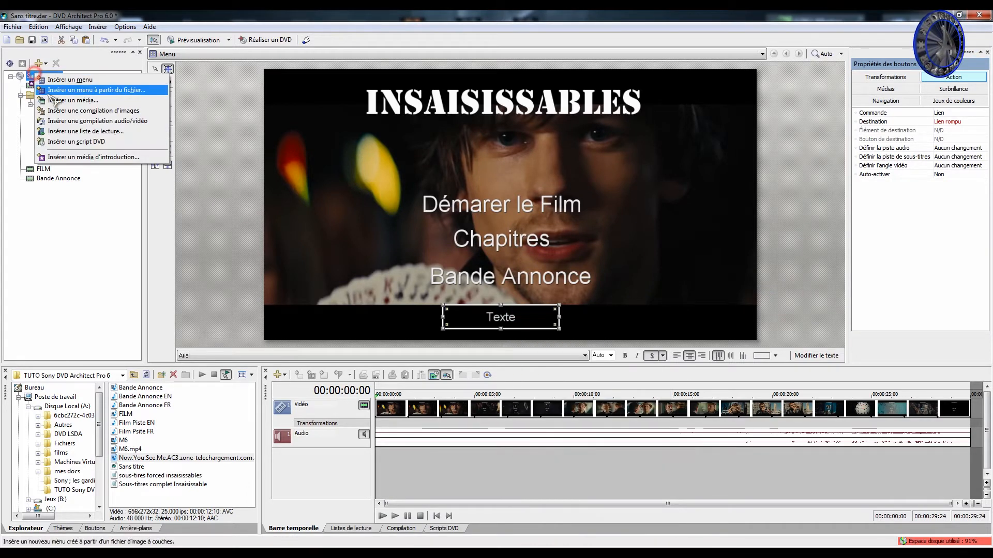
click(60, 80)
mouse_move(47, 189)
mouse_down()
mouse_move(52, 89)
mouse_move(53, 201)
mouse_up()
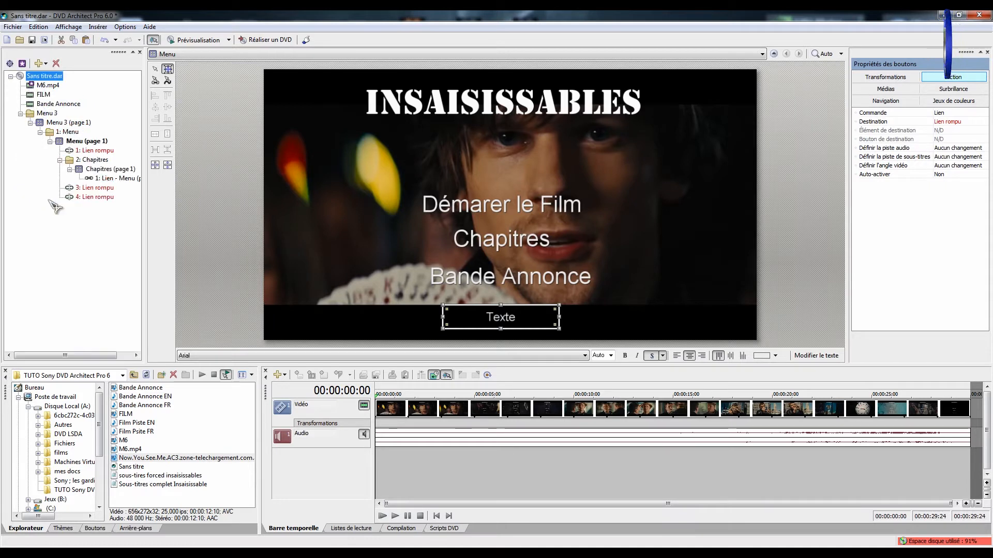
Move Menu out of Menu 3 to the root level and order both menus before FILM and Bande Annonce
click(39, 123)
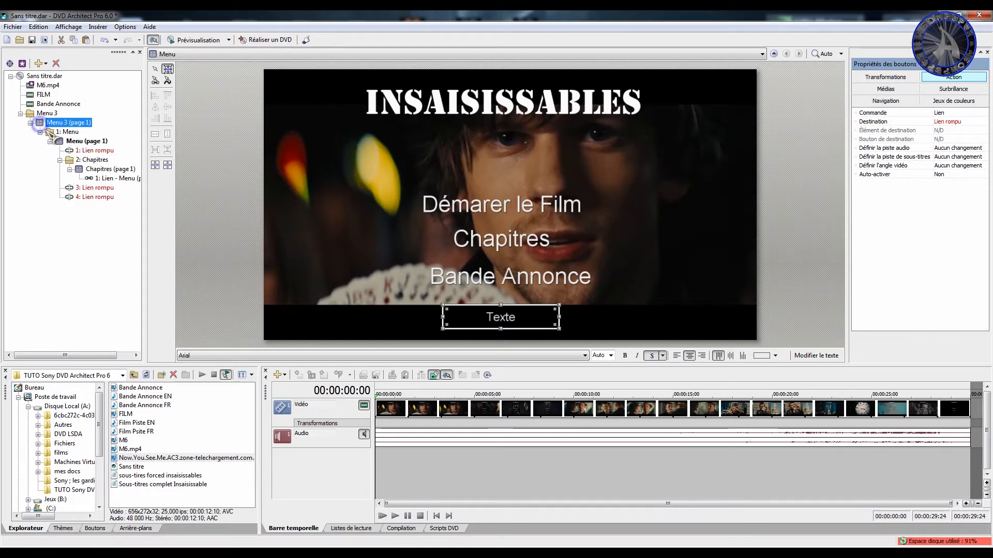
drag(48, 131, 36, 106)
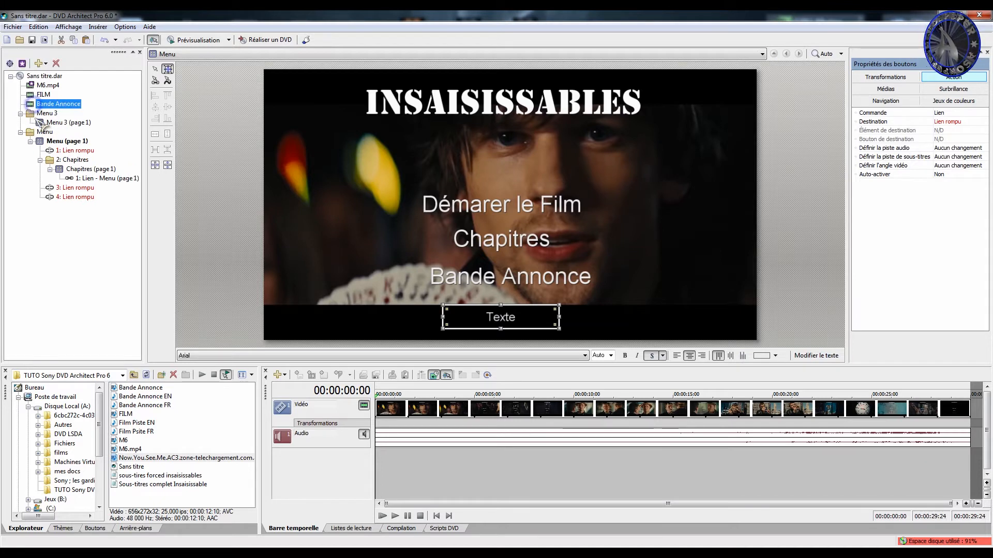
click(45, 114)
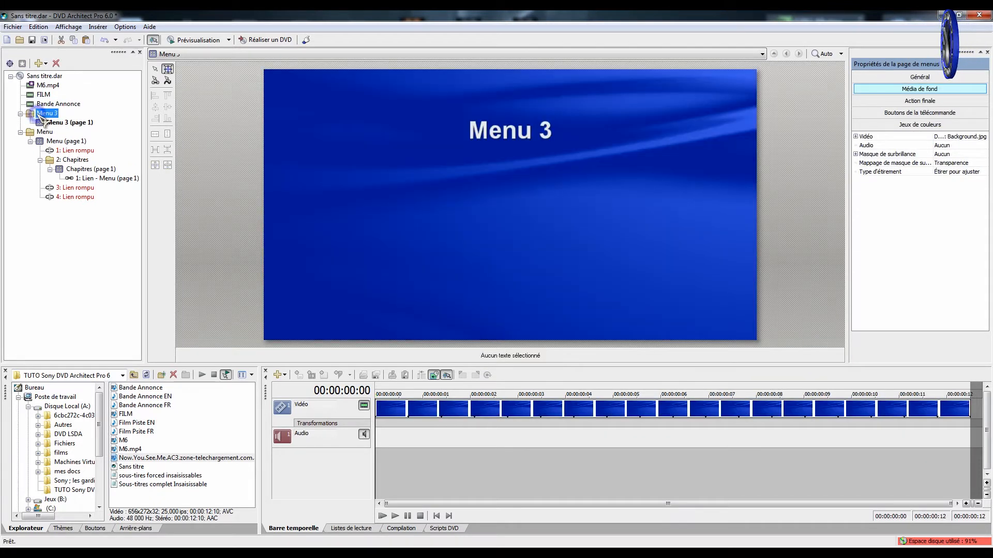
drag(39, 87, 65, 220)
Rename Menu 3 as "Langue" in the project structure
click(45, 95)
click(52, 103)
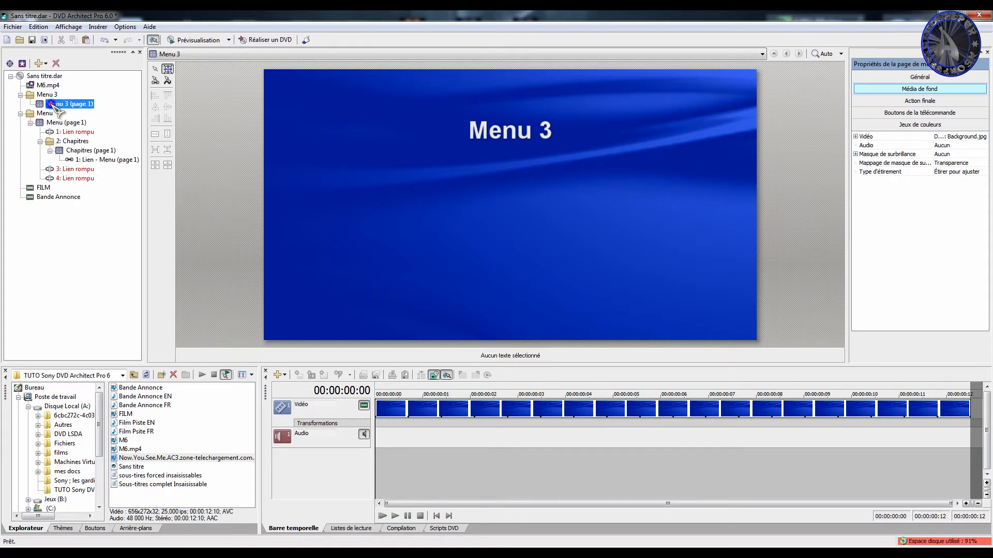
right_click(52, 104)
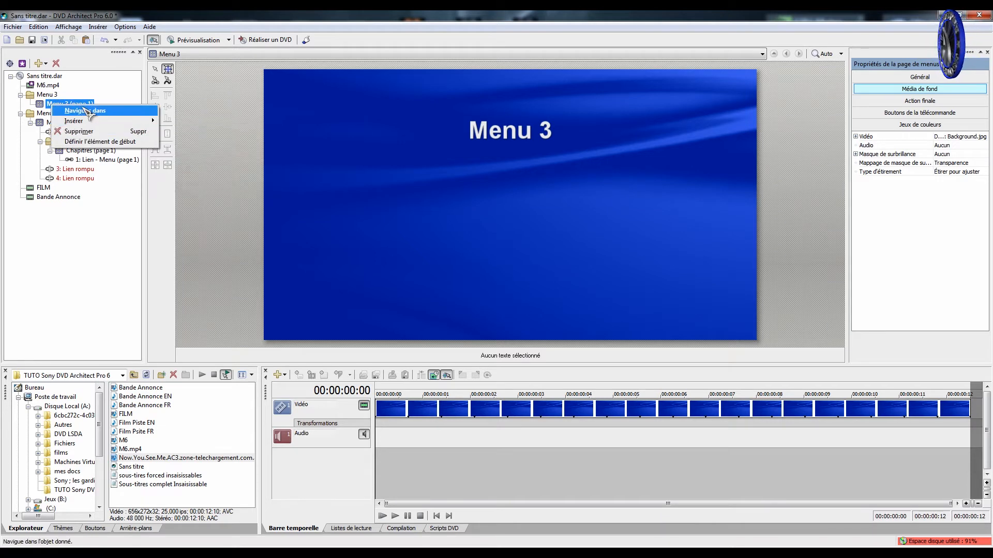
click(40, 95)
right_click(40, 95)
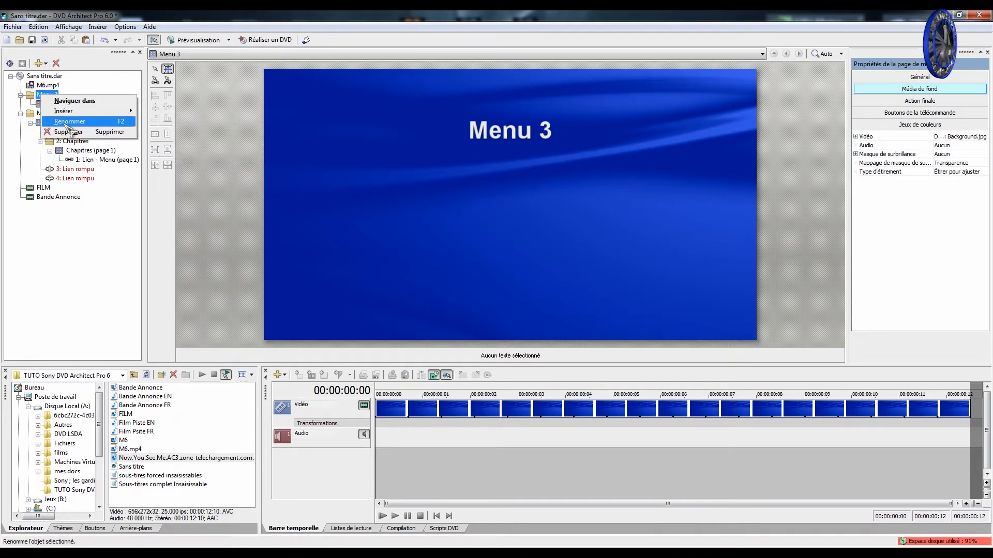
click(68, 121)
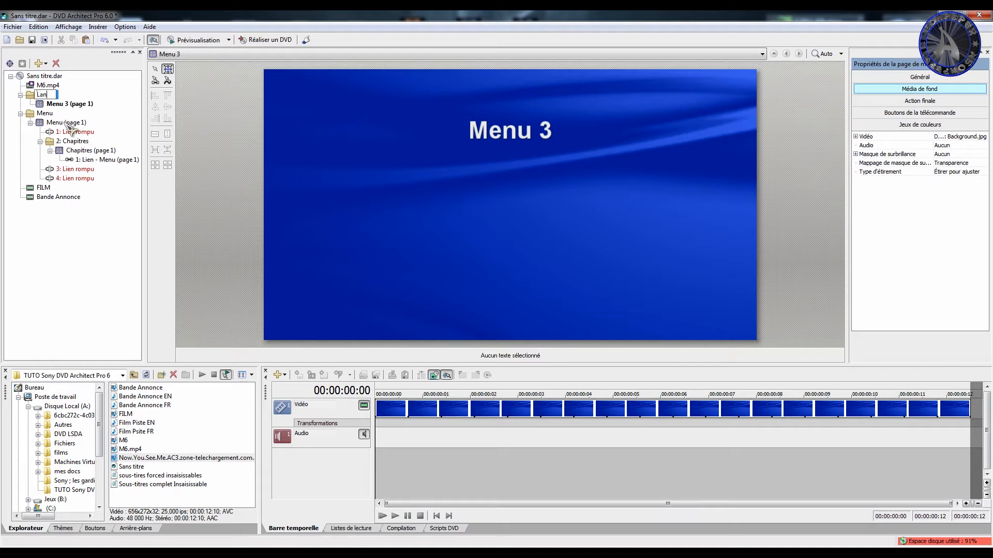
key(Return)
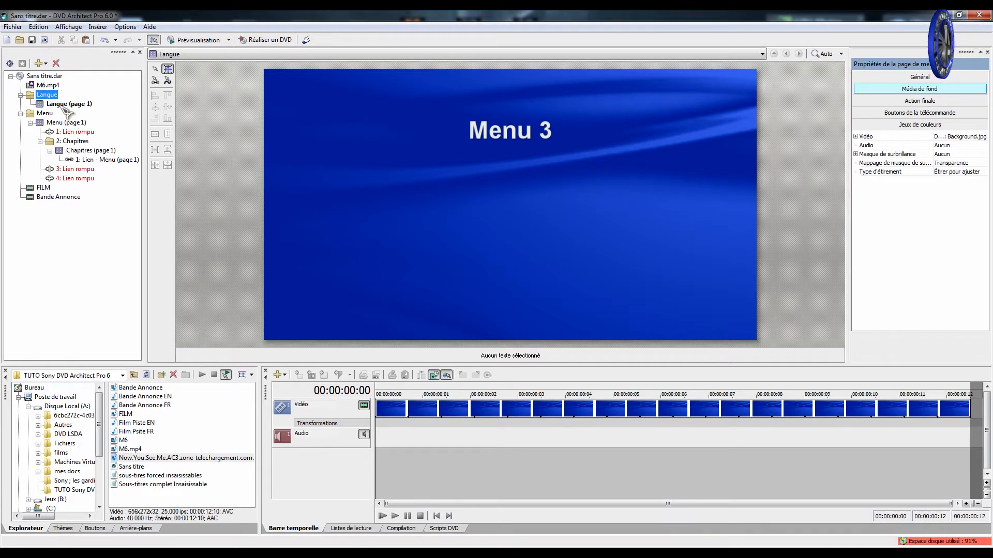
Change the text of the "Texte" button on the Menu page to "Langue"
click(62, 123)
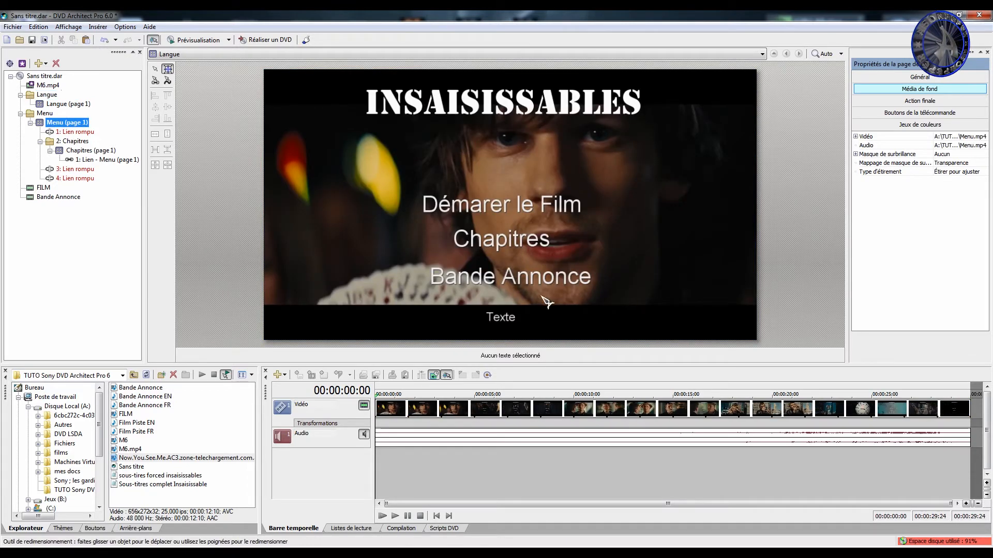
click(504, 321)
right_click(500, 318)
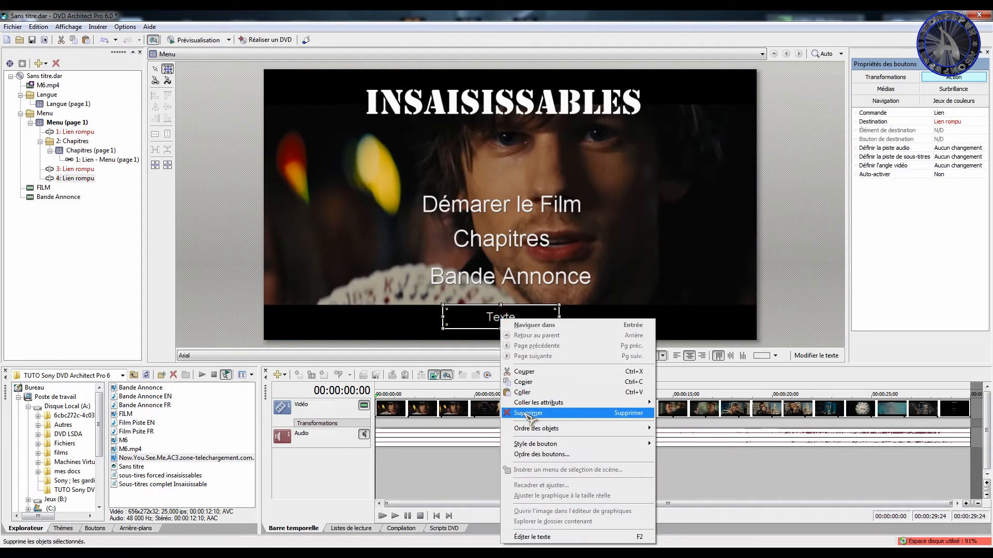
click(525, 537)
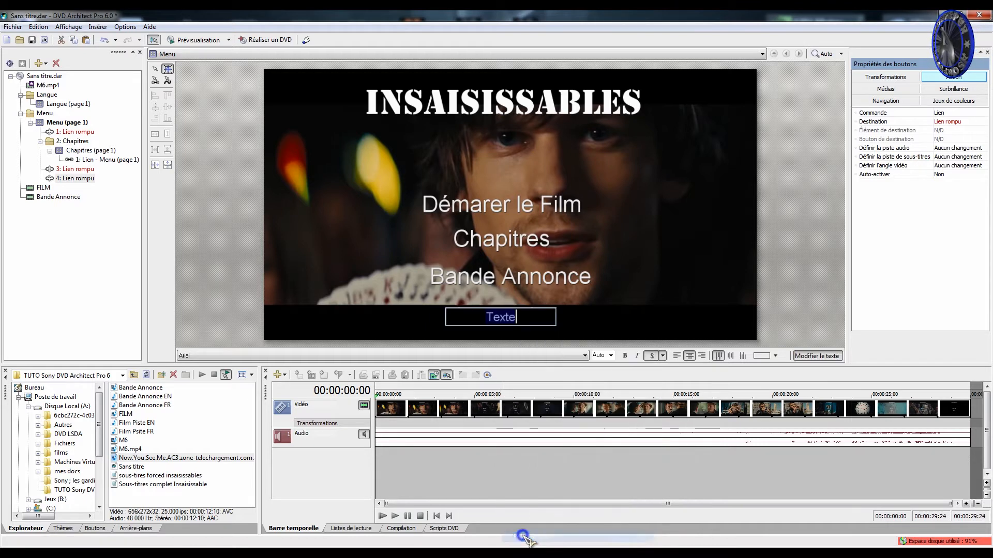
text(Lang)
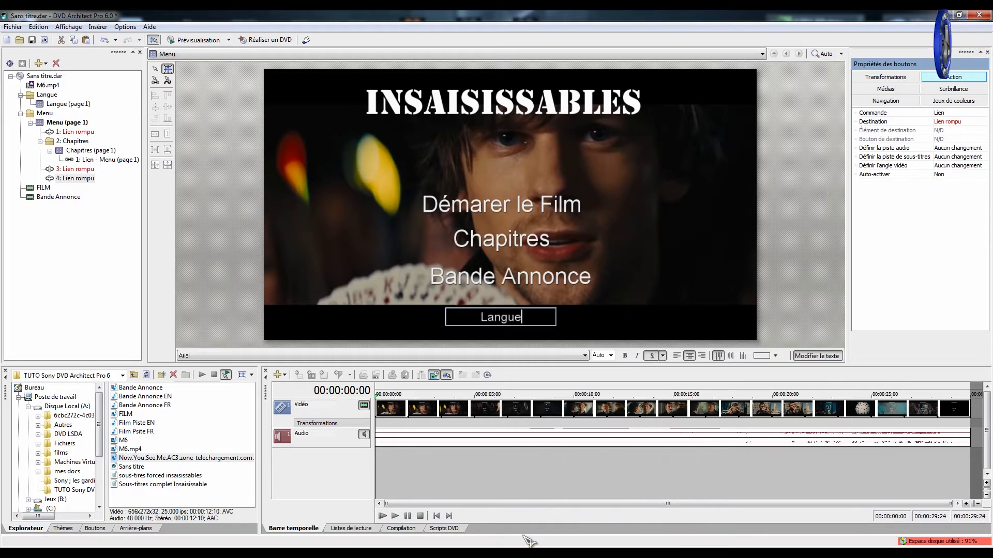
text(ue)
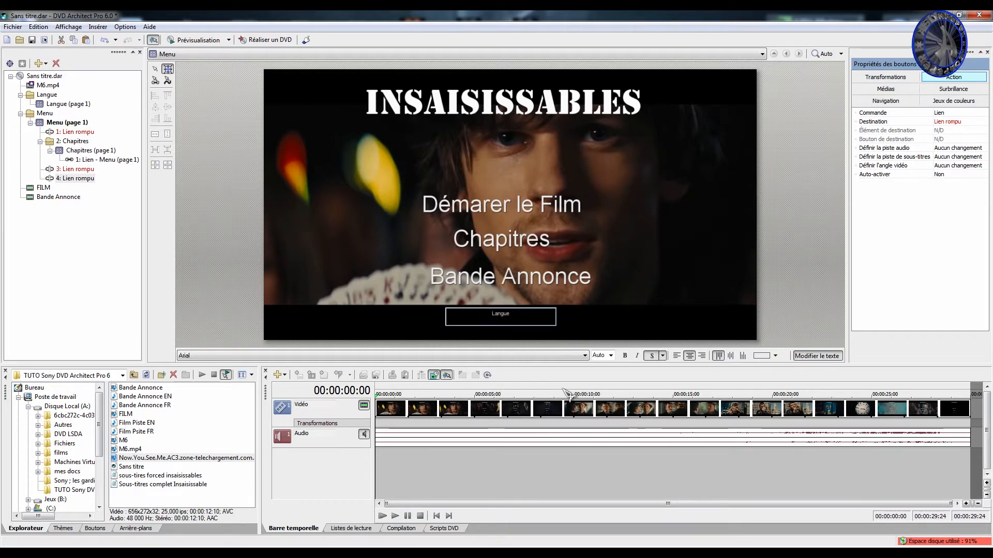
click(627, 312)
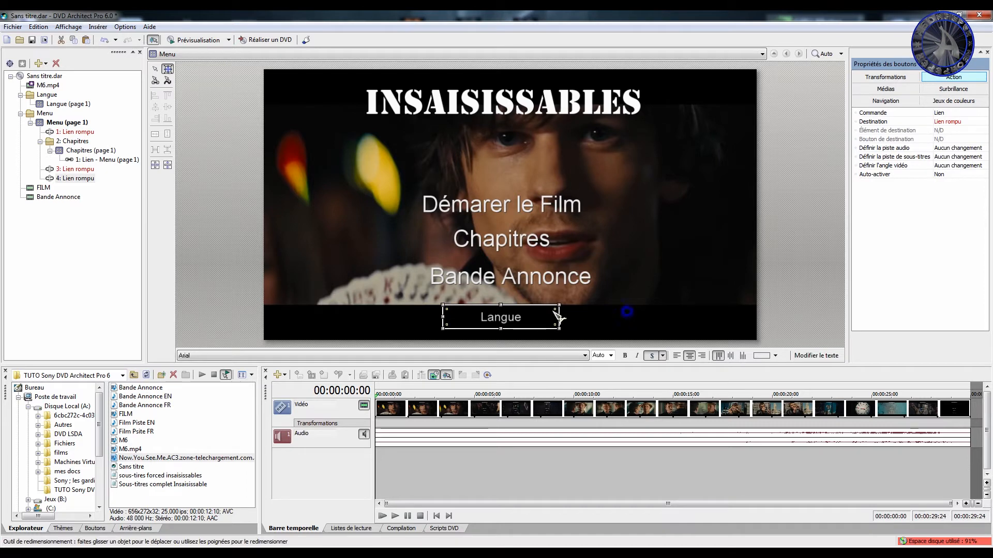
Set the "Langue" button's text size to 30 and move the button up to just below "Bande Annonce"
click(601, 356)
text(30)
key(Return)
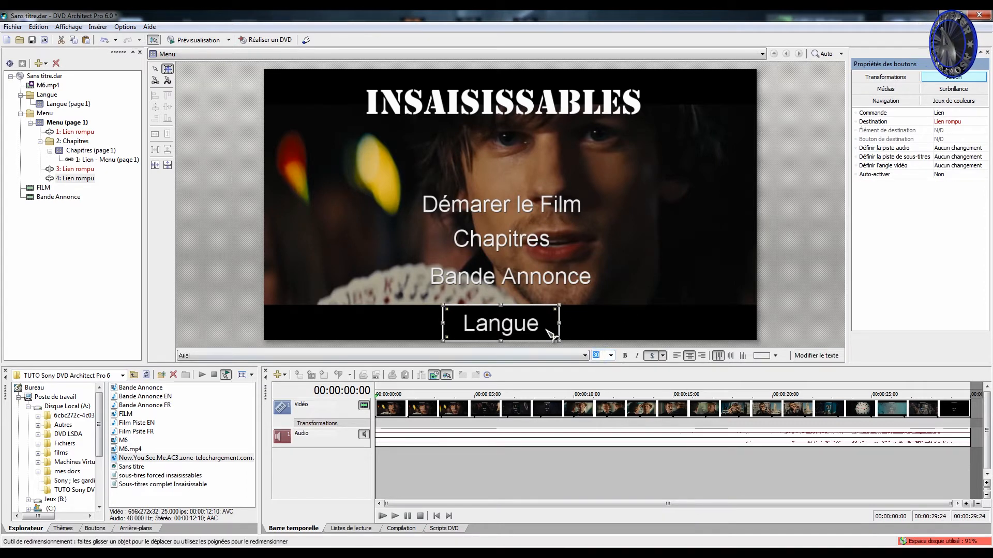
drag(544, 335, 540, 323)
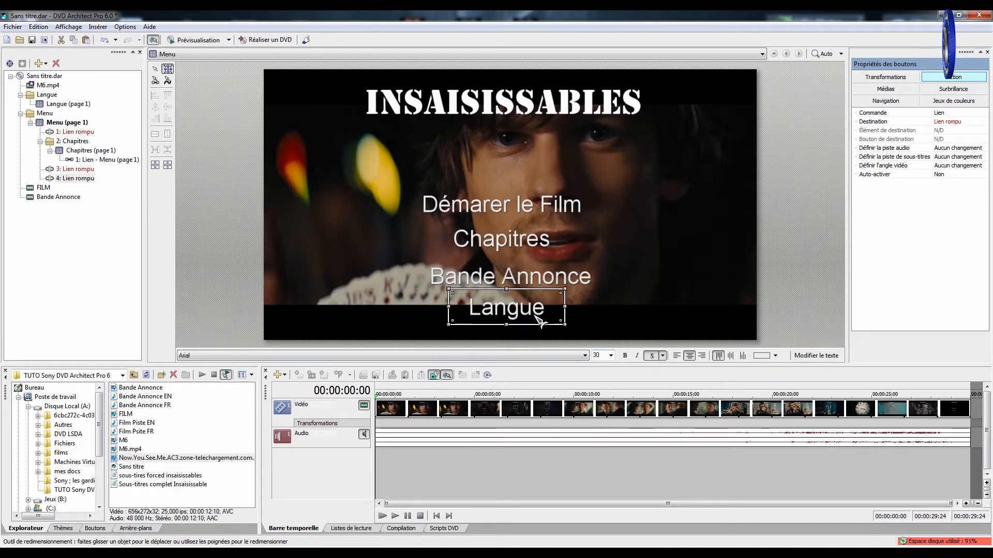
Centre the "Démarer le Film", "Chapitres", "Bande Annonce" and "Langue" buttons horizontally on the menu page, one by one
click(445, 196)
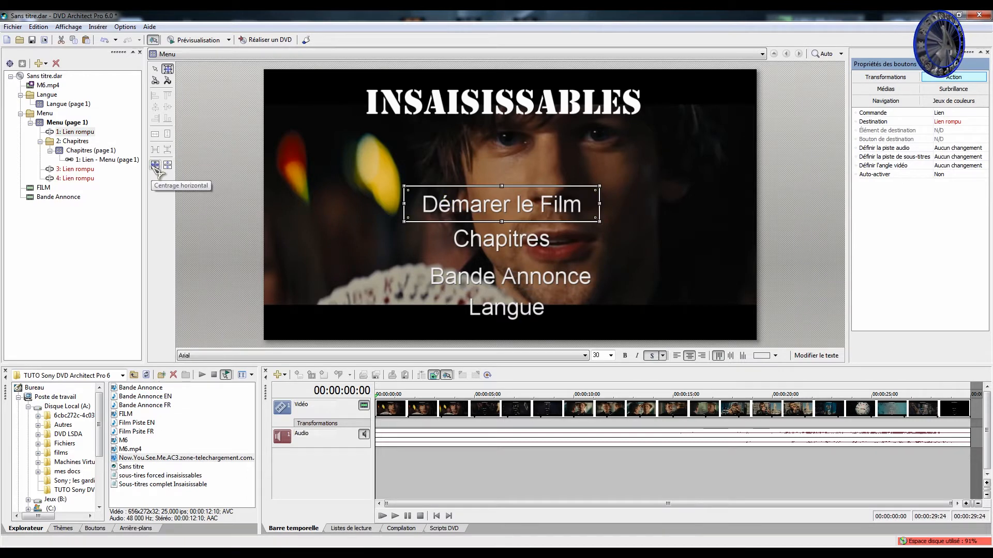
click(154, 165)
click(446, 246)
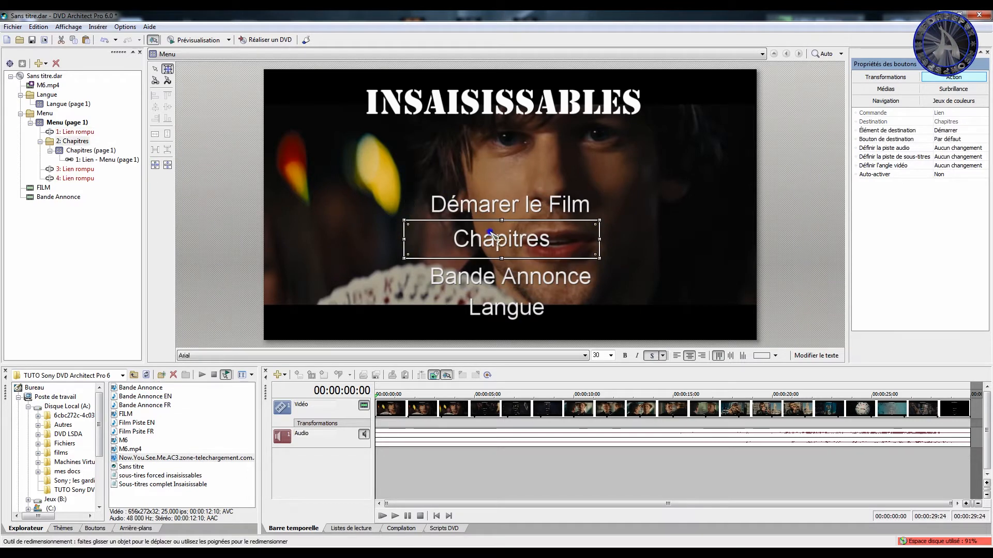
click(155, 165)
click(498, 286)
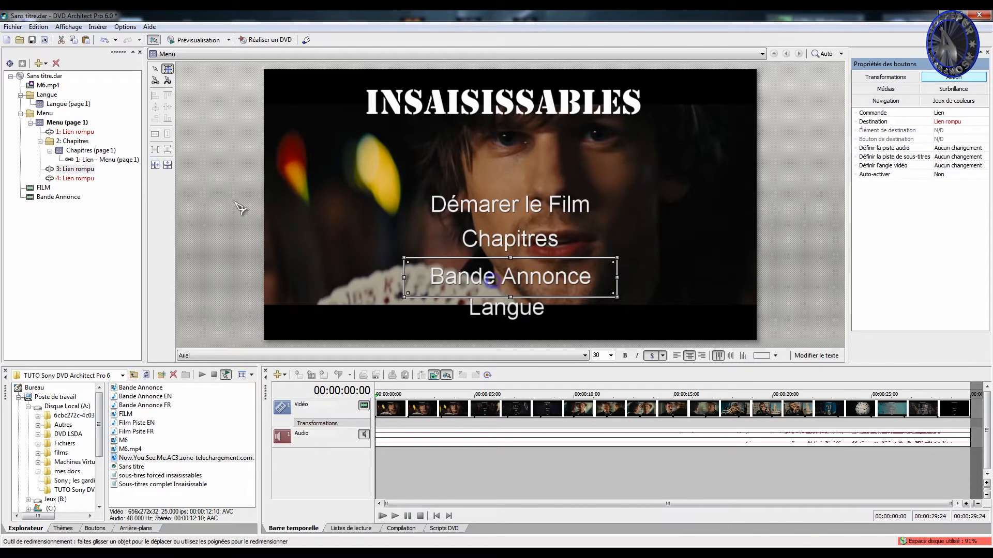
click(155, 165)
click(492, 306)
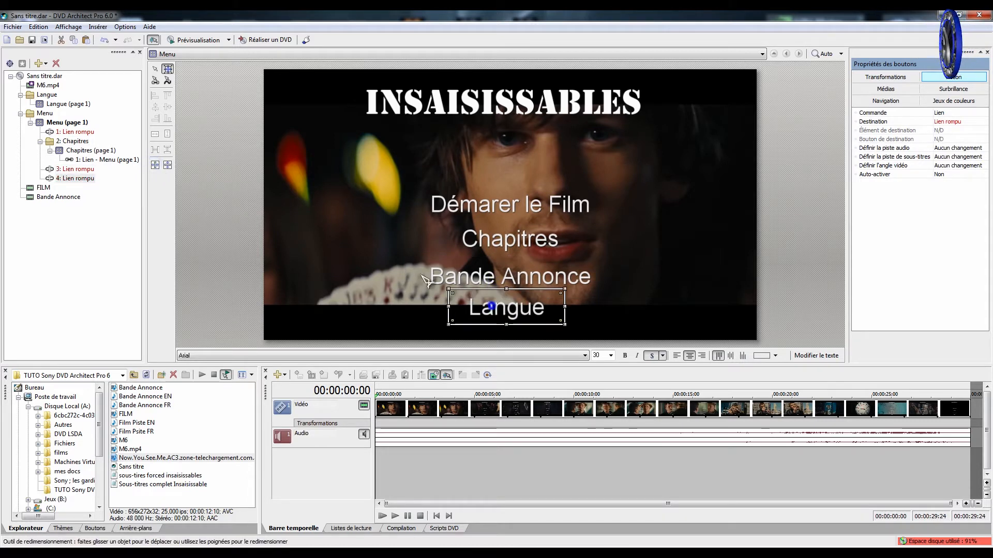
click(154, 166)
Move all four buttons together into the lower part of the menu page and centre the group horizontally
drag(403, 172, 557, 316)
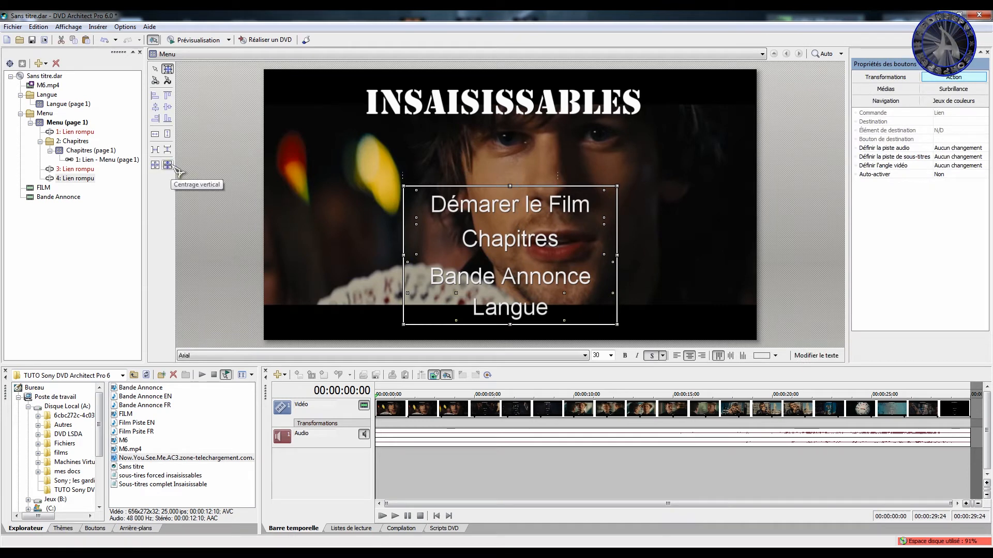
click(168, 166)
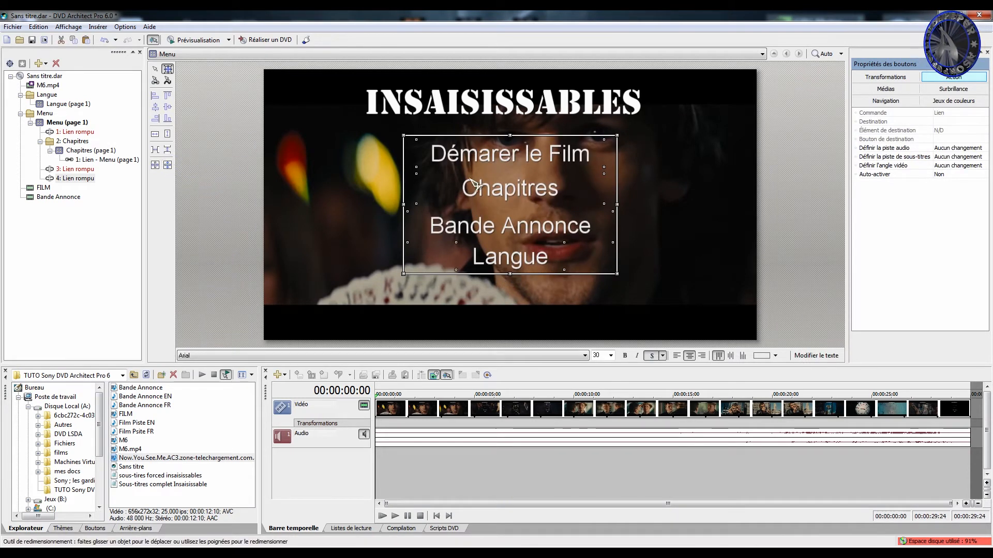
drag(470, 179, 476, 237)
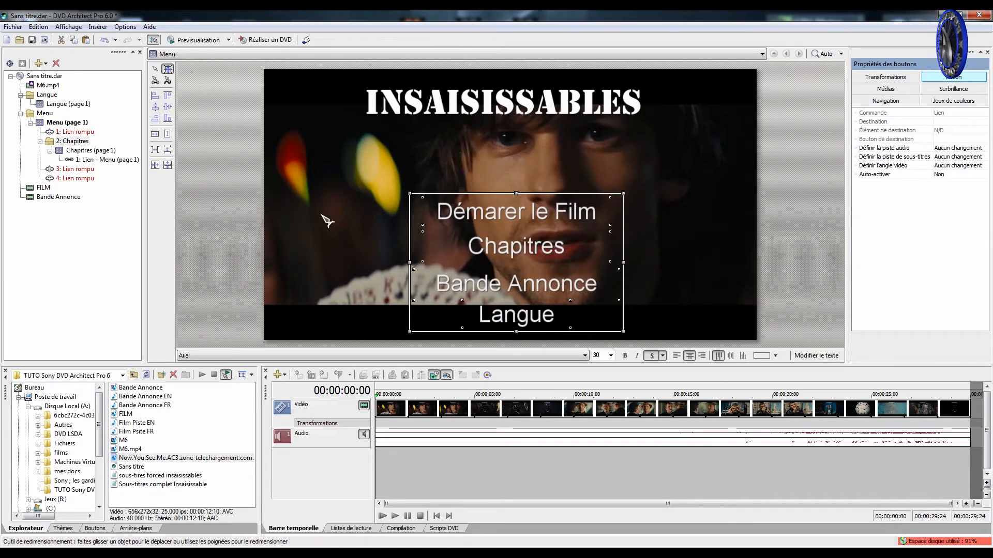
click(155, 165)
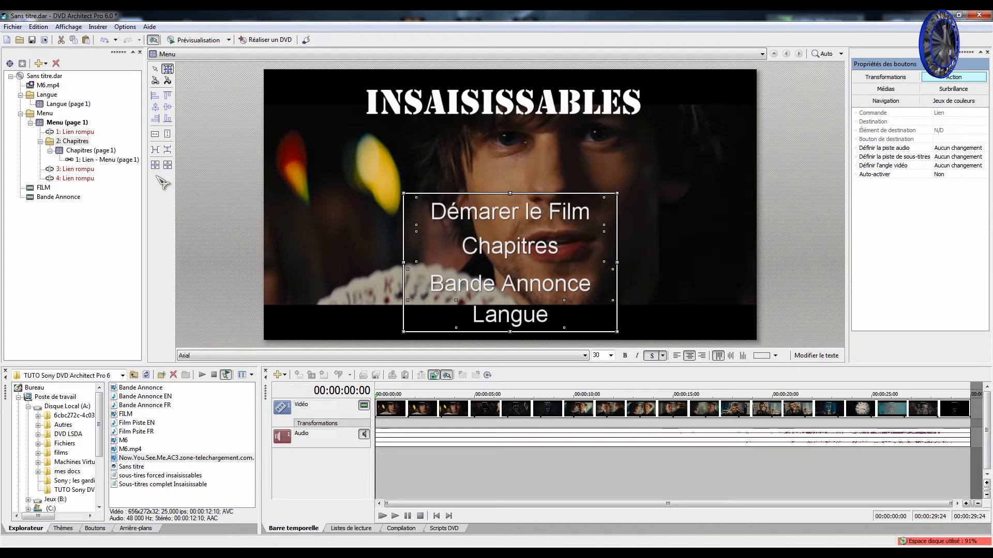
Change the font of the four menu buttons to Stencil
click(427, 108)
click(484, 205)
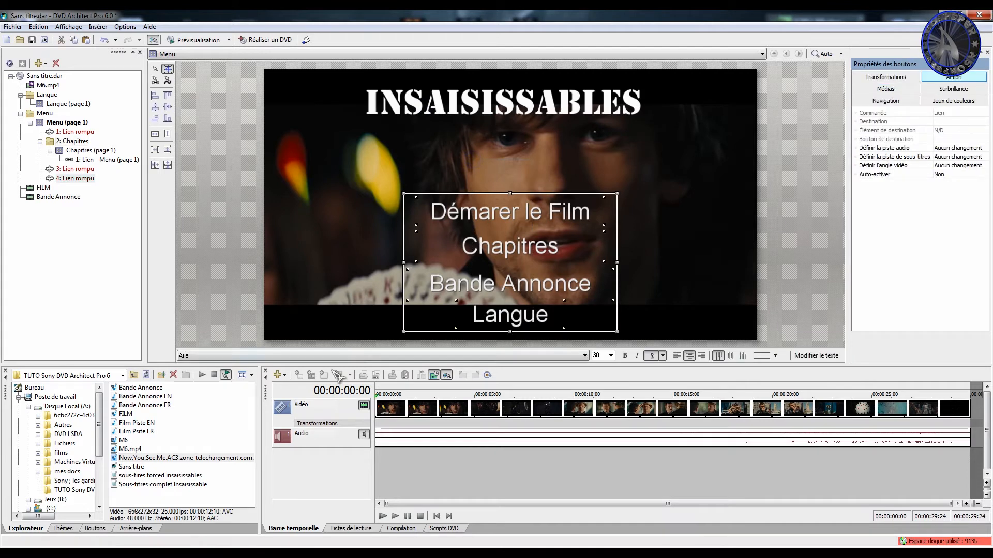
click(322, 356)
text(st)
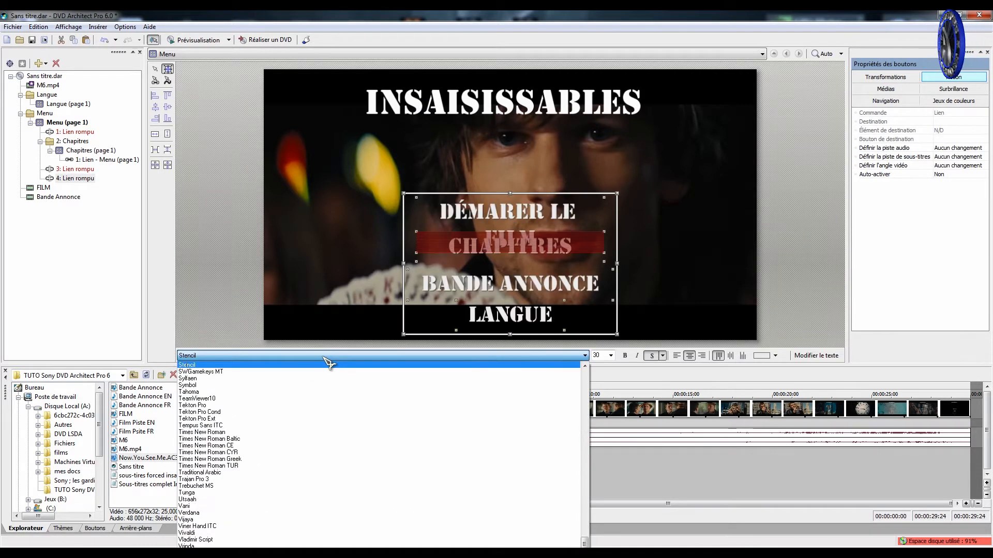
key(Return)
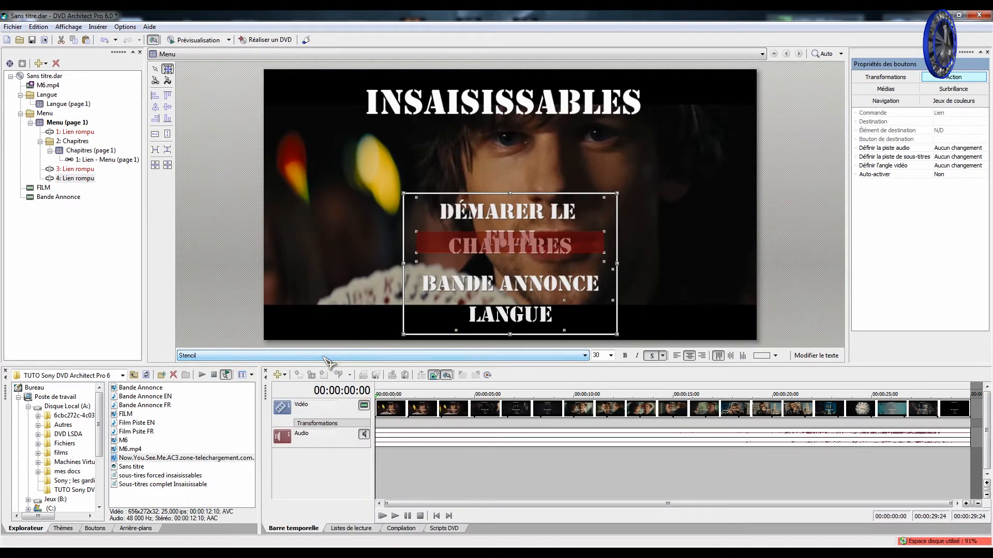
Widen the "Démarer le Film" button to fit its text on one line, reduce its height above "Chapitres" and centre it horizontally
click(614, 227)
click(568, 219)
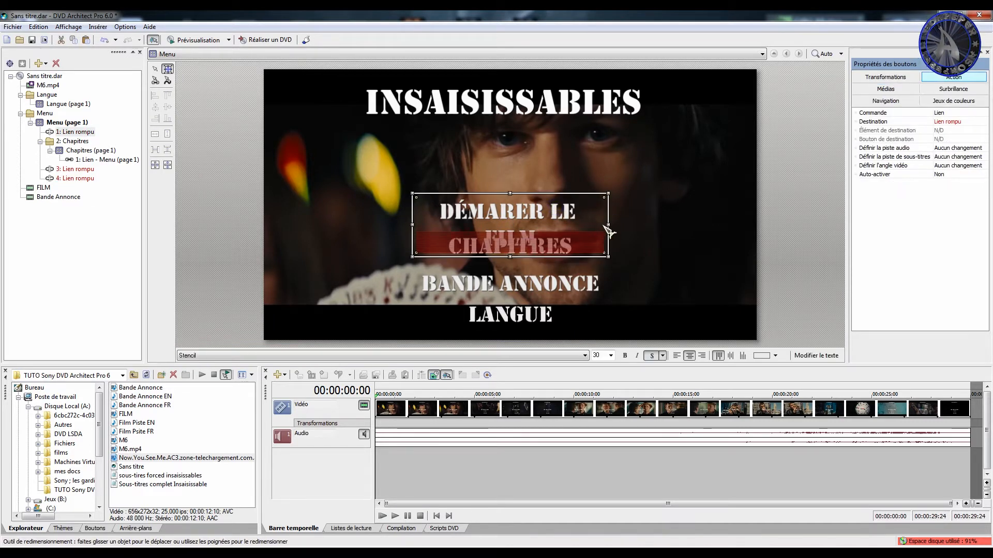
drag(609, 224, 644, 229)
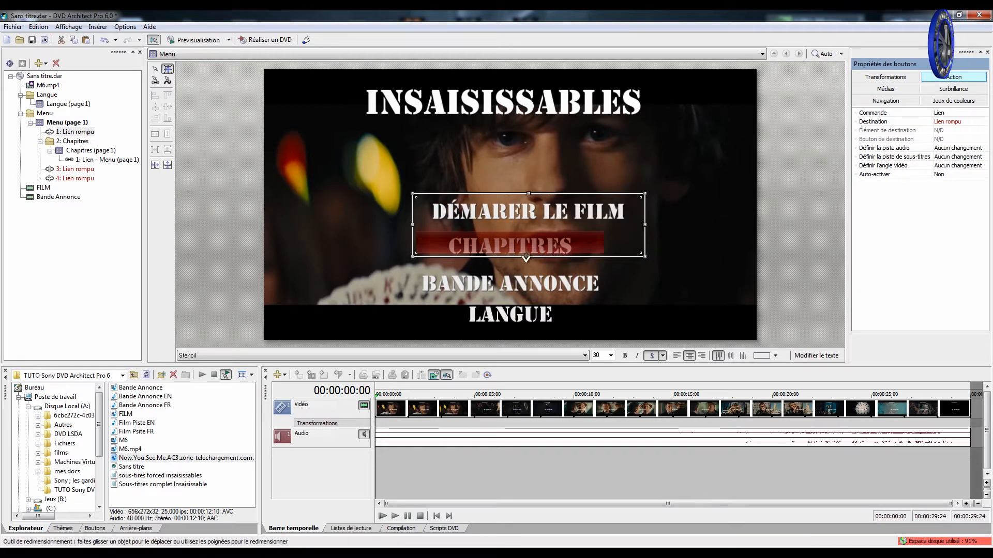
drag(526, 257, 527, 236)
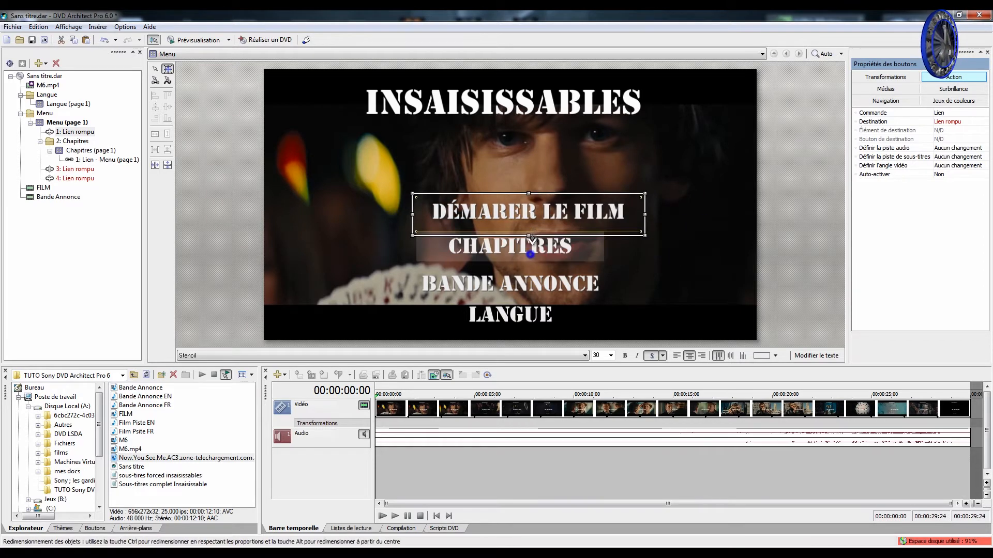
click(161, 166)
click(381, 181)
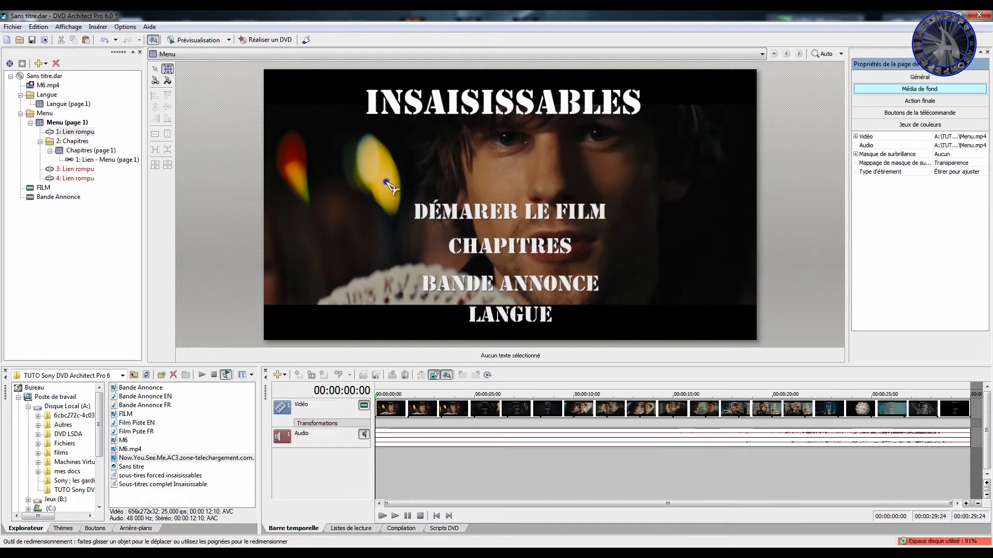
Try Boucle as the menu page's end action command, and set the command to Activer le bouton
right_click(480, 210)
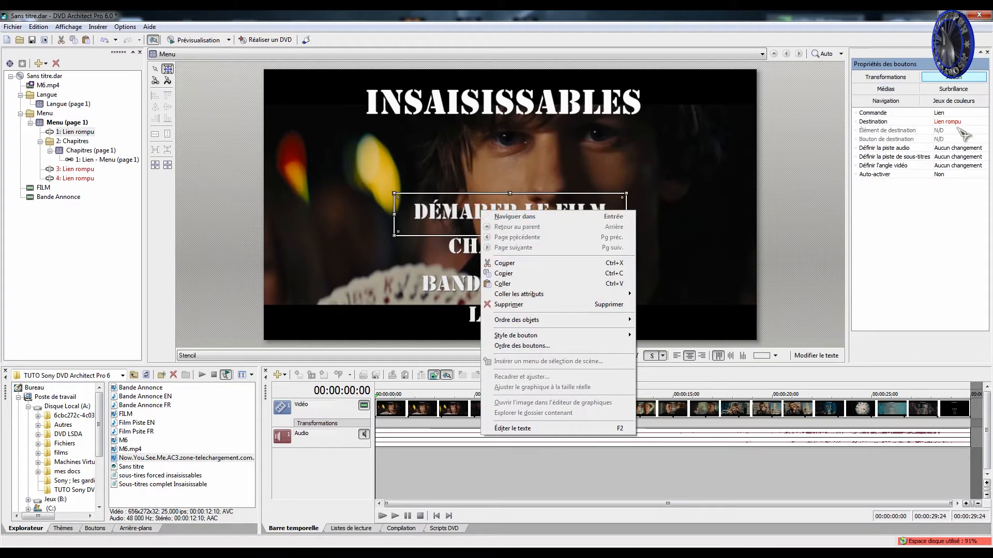
click(729, 161)
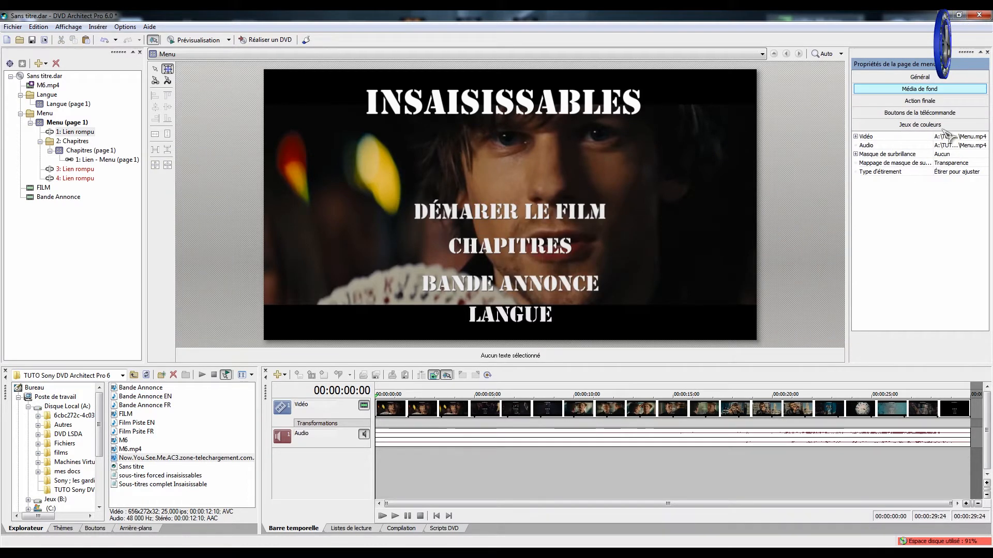
click(928, 100)
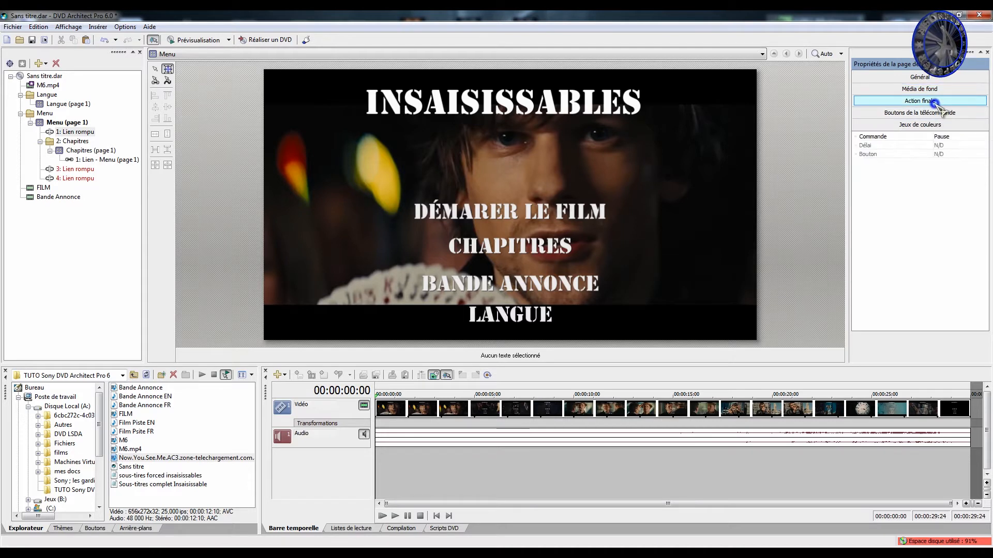
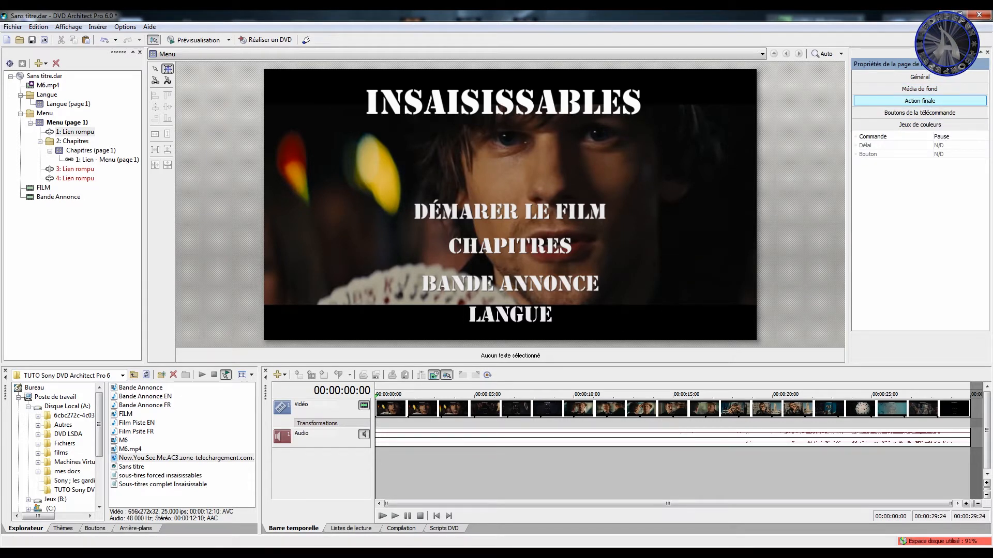
click(969, 137)
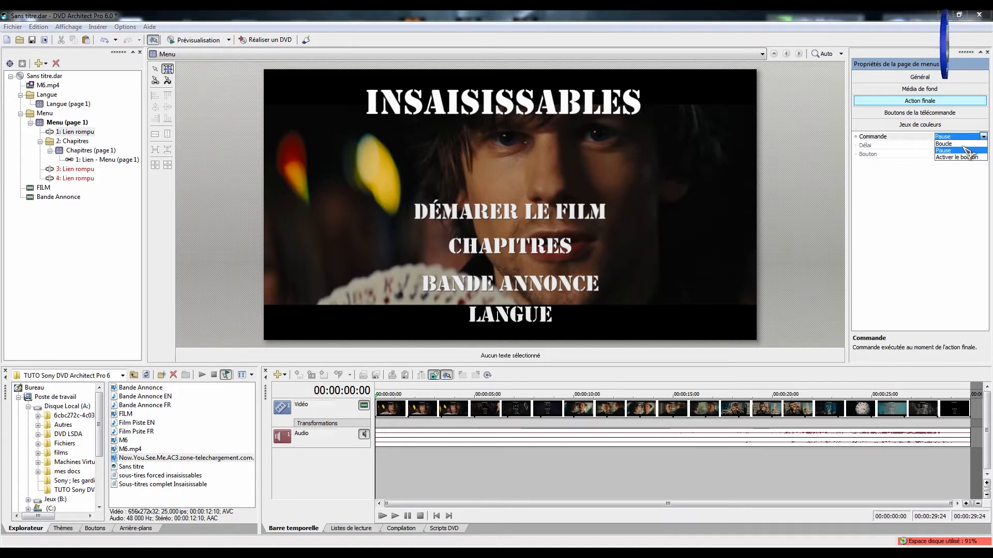
click(966, 143)
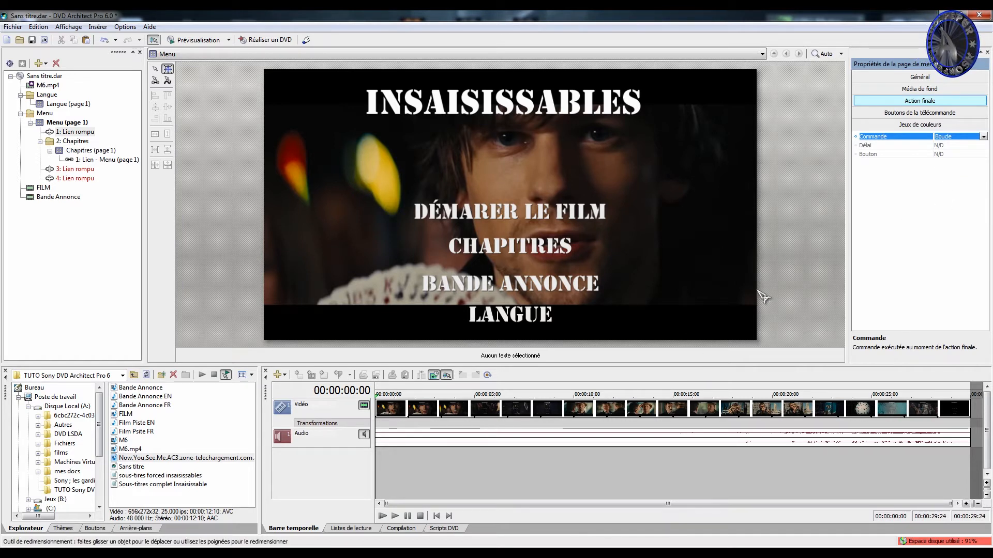
click(957, 139)
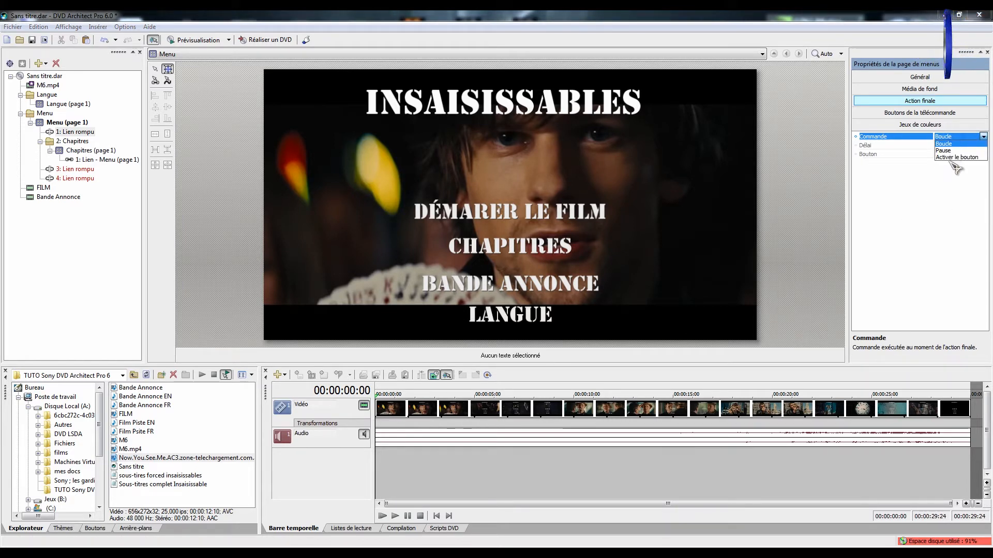
click(951, 157)
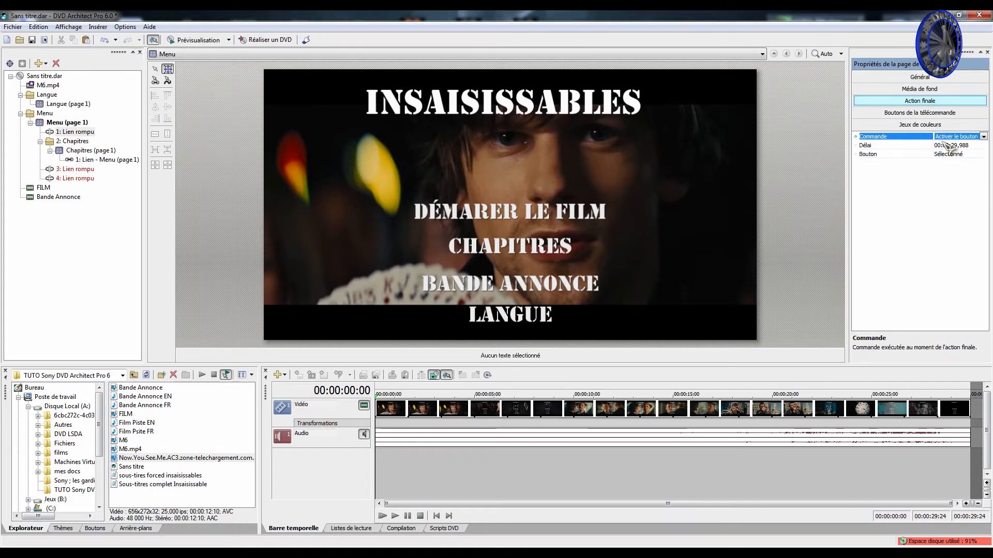
Preview the main menu with its background video, try to fast-forward it and close the preview
click(544, 214)
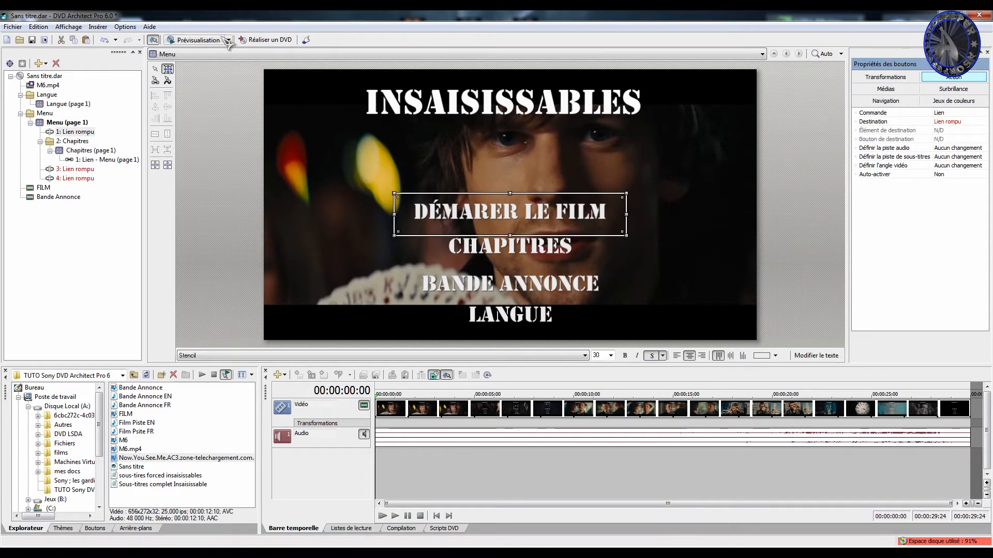
click(206, 39)
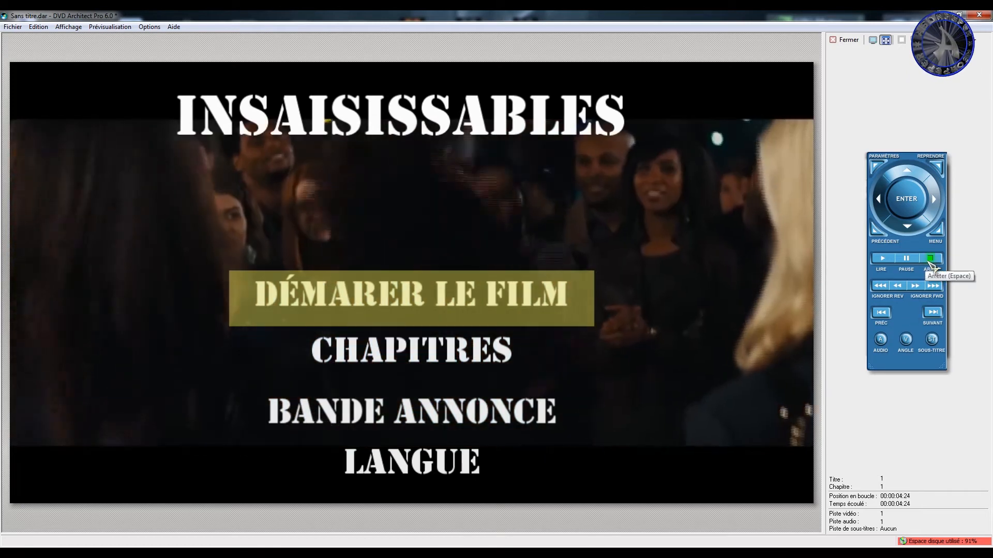
click(915, 287)
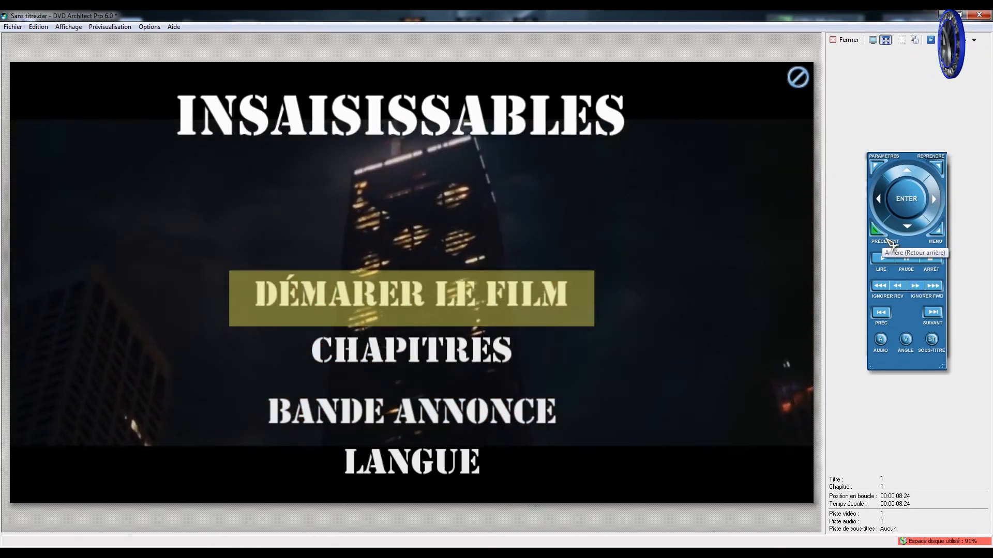
click(845, 39)
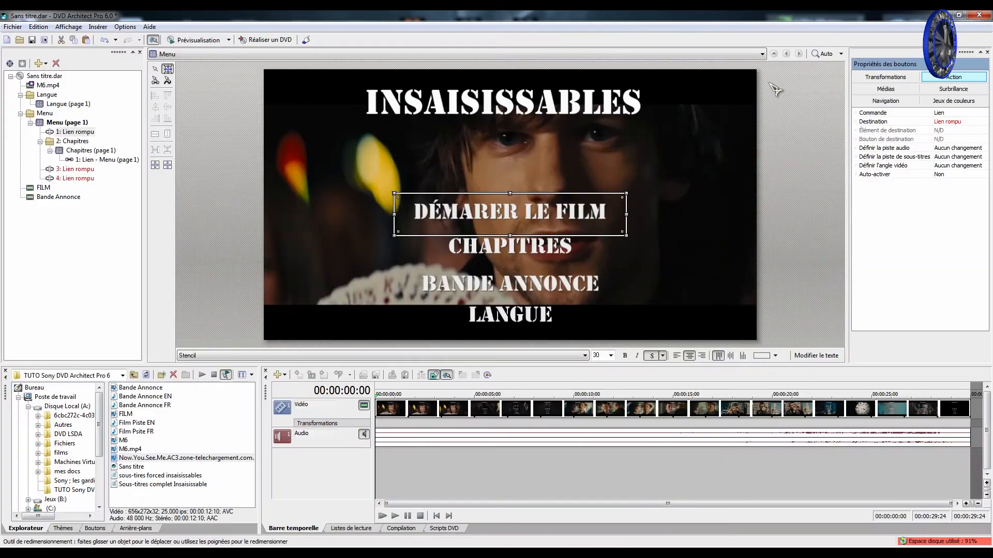
Set the main menu page's end action command to Boucle
click(952, 90)
click(954, 77)
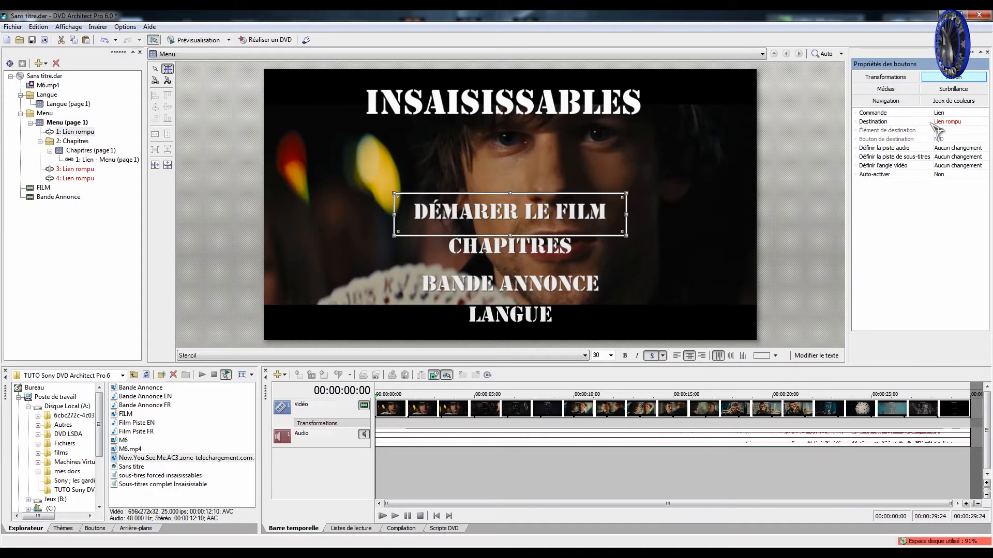
click(756, 137)
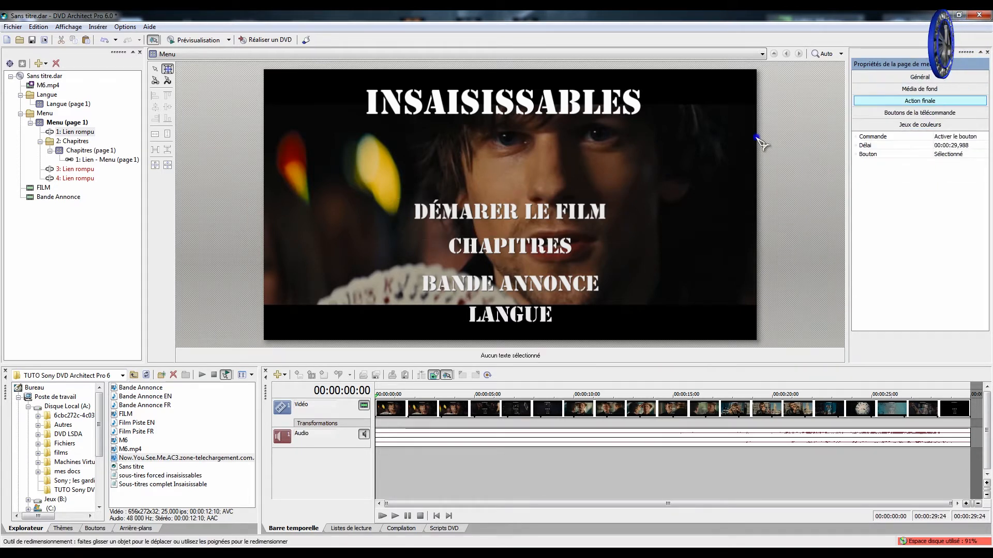
click(956, 137)
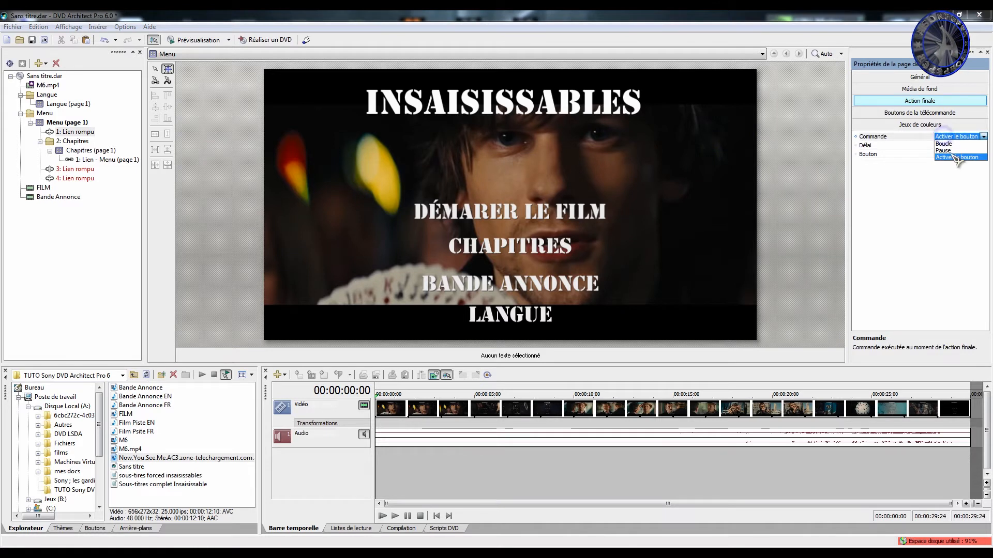
click(956, 157)
click(957, 154)
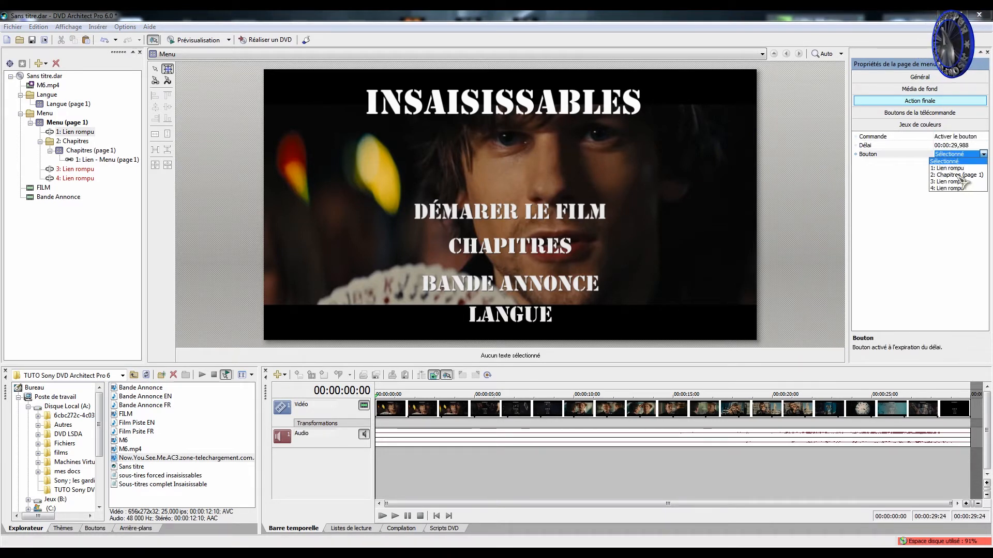
click(961, 136)
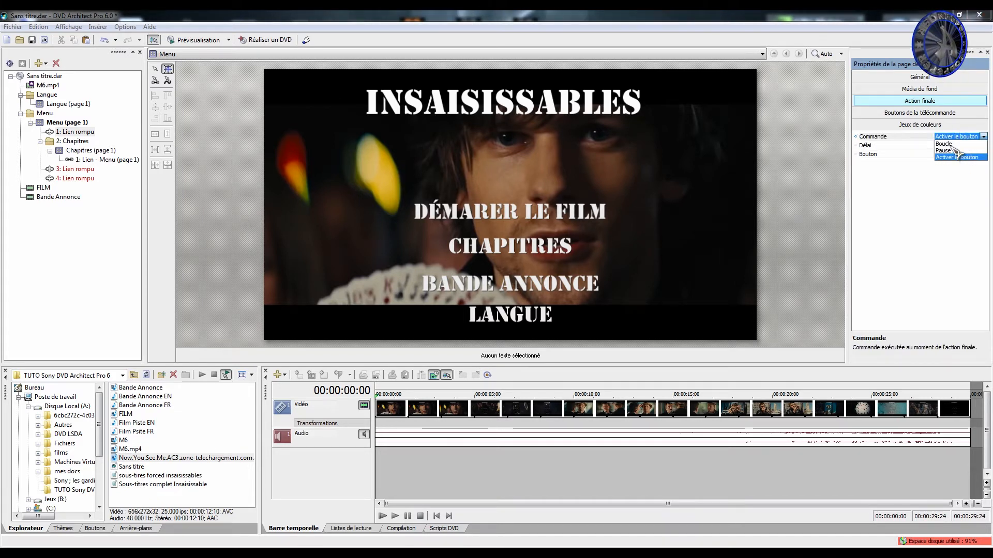
click(948, 144)
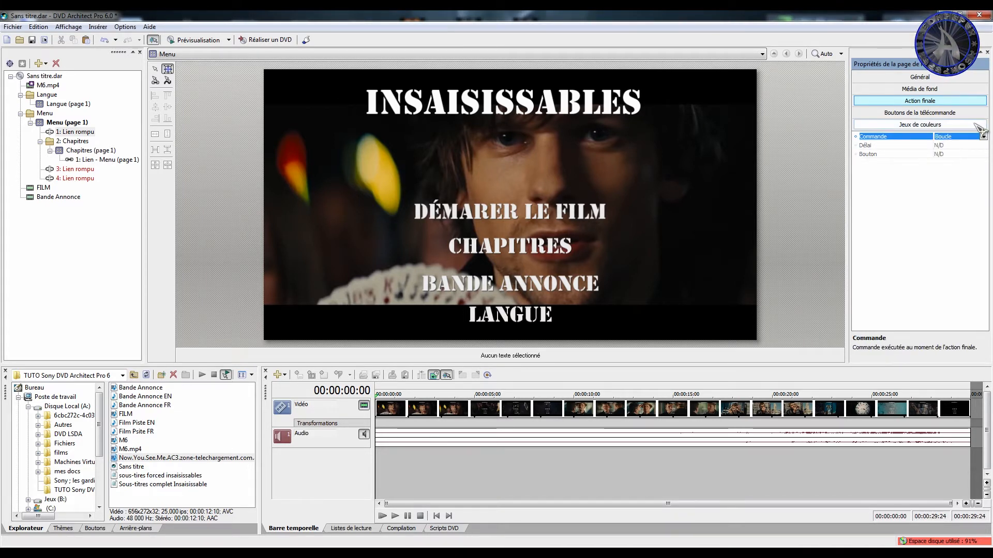
Try Zoom d'ajustement and Format Letterbox as the menu background's stretch type, returning to Étirer pour ajuster
click(961, 112)
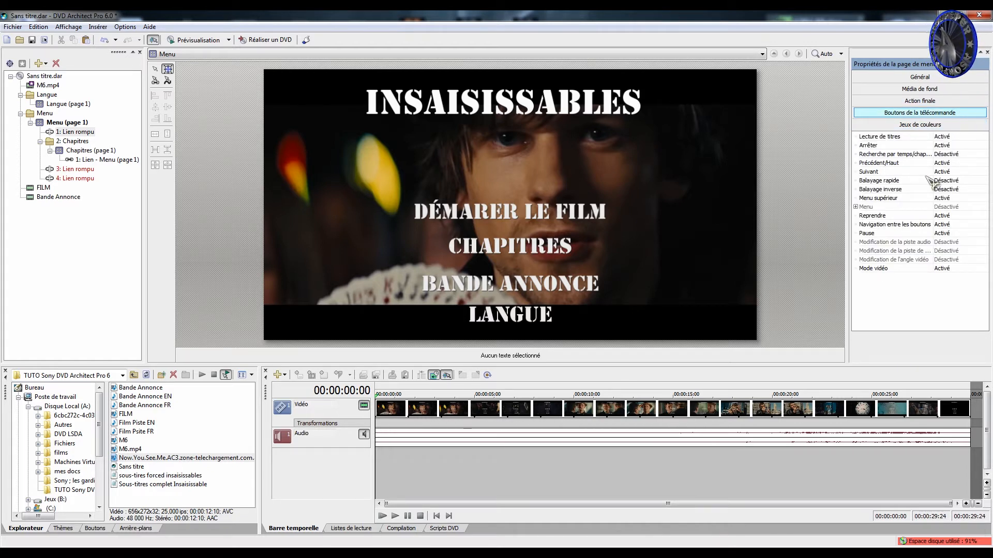
click(902, 89)
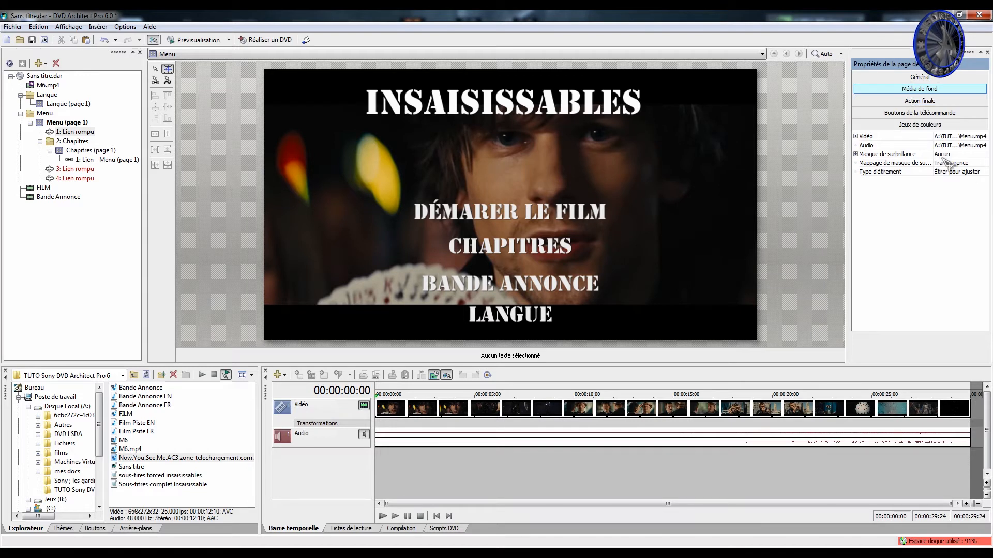
click(967, 174)
click(961, 191)
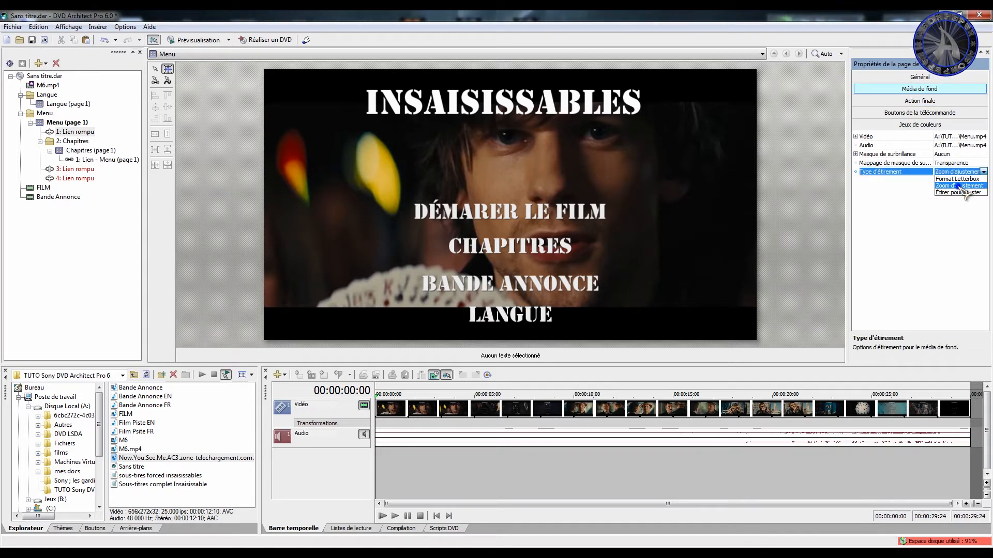
click(962, 173)
click(966, 196)
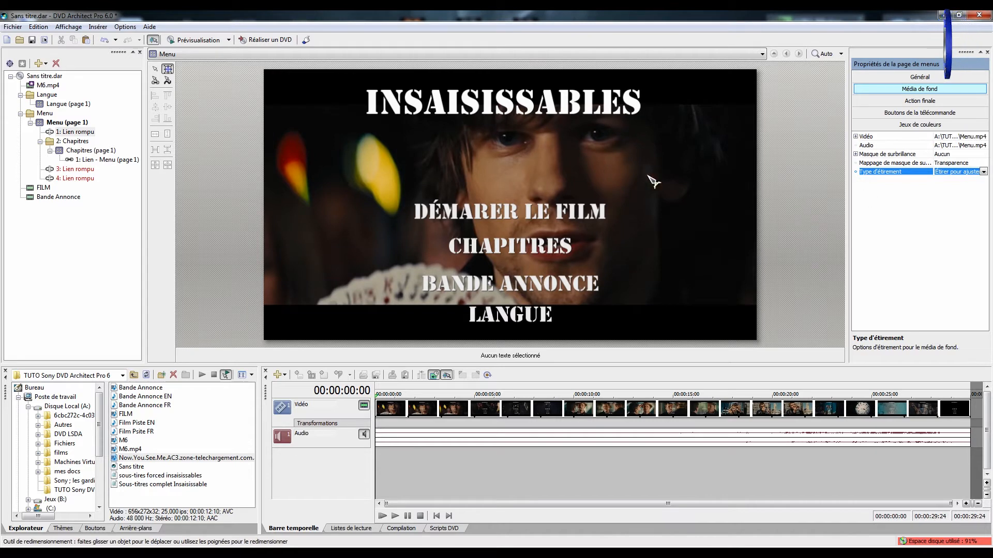
click(962, 173)
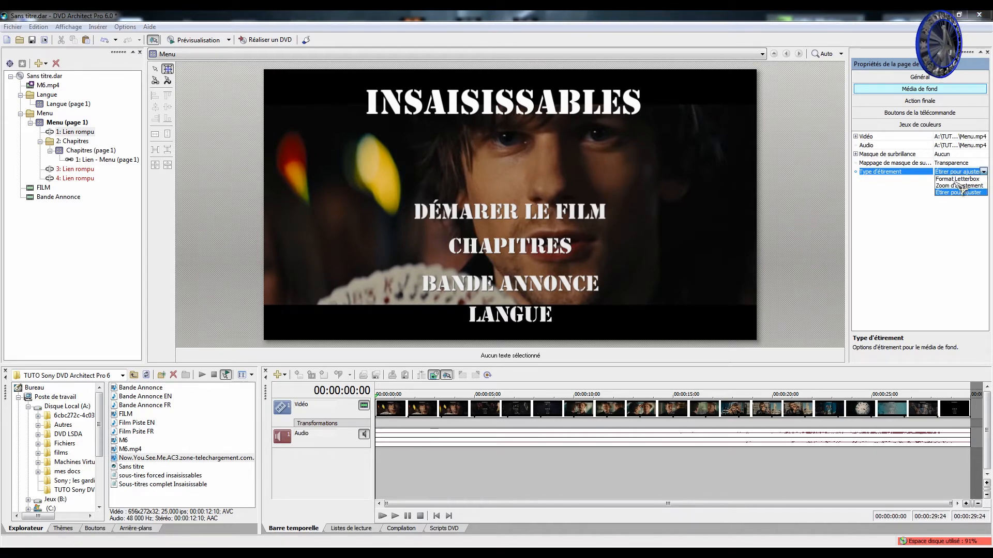
click(956, 179)
click(954, 172)
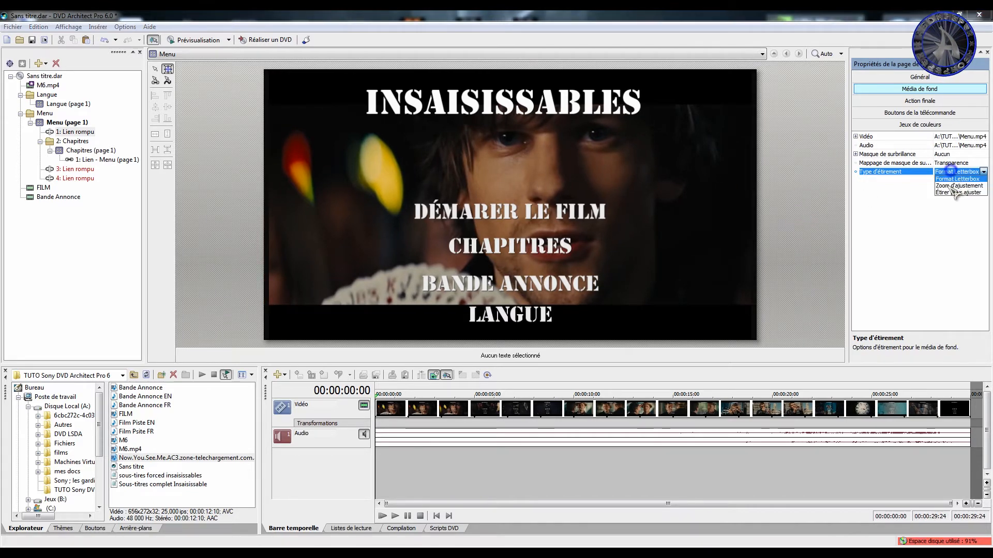
click(951, 192)
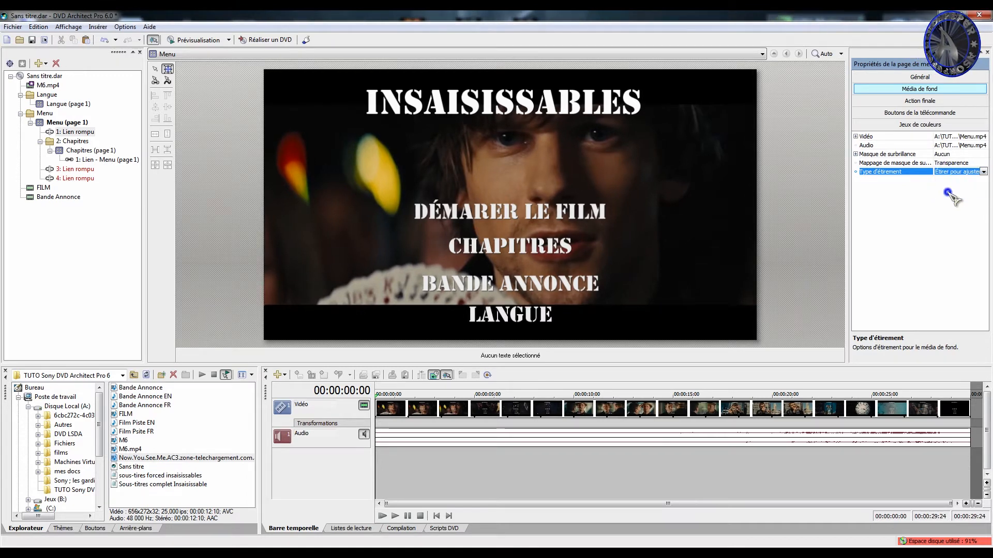
Disable the Pause remote control function for the main menu page
click(956, 101)
click(954, 115)
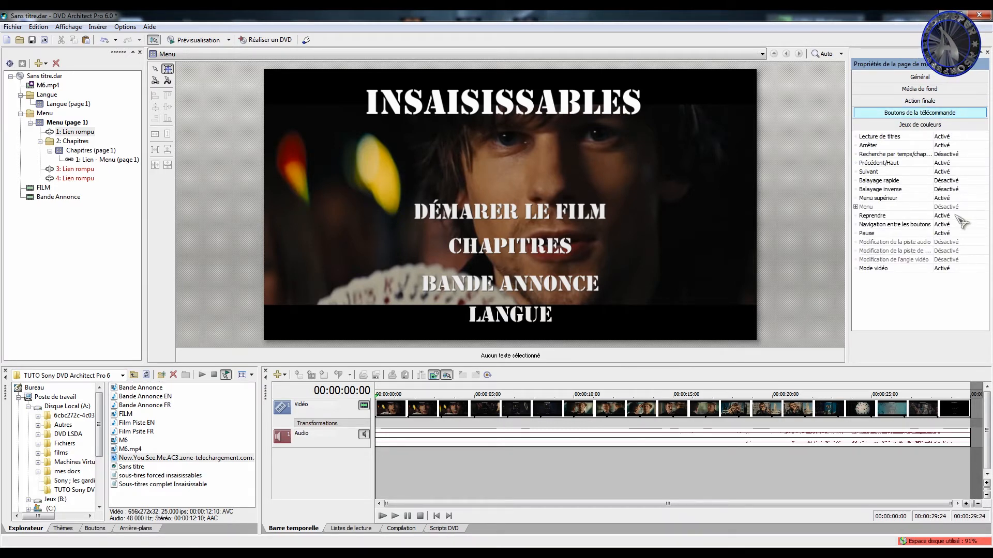
click(949, 233)
click(946, 248)
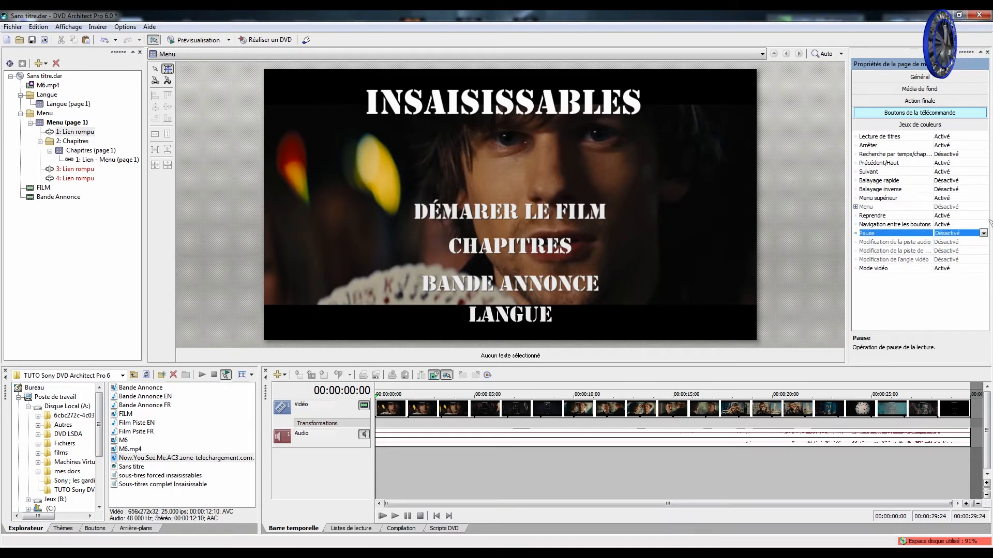
click(949, 268)
click(893, 272)
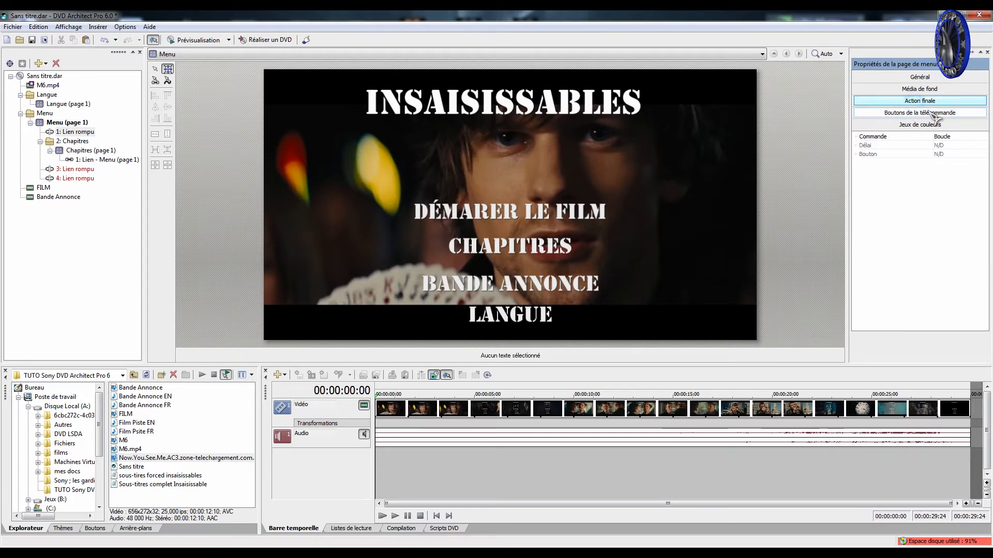
Set colour set 1's fill colour for the "Démarer le Film" button to blue with hue 167, saturation 255, brightness 120 and alpha 165
click(919, 101)
click(936, 125)
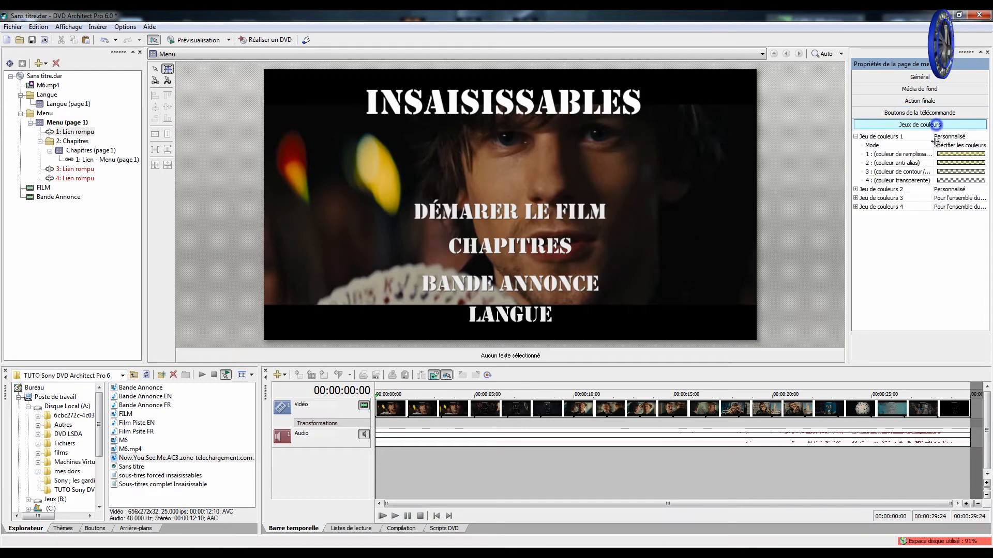
click(588, 222)
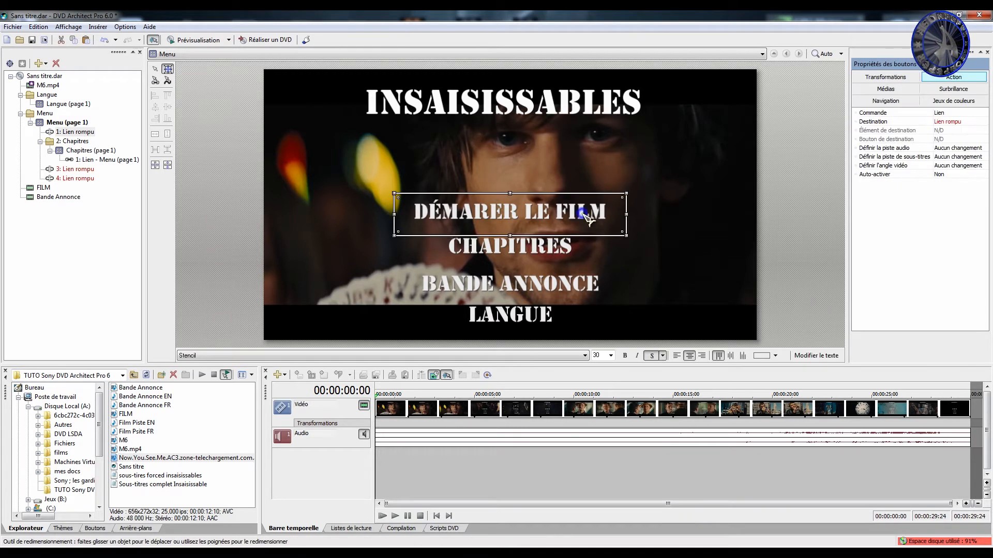
click(938, 101)
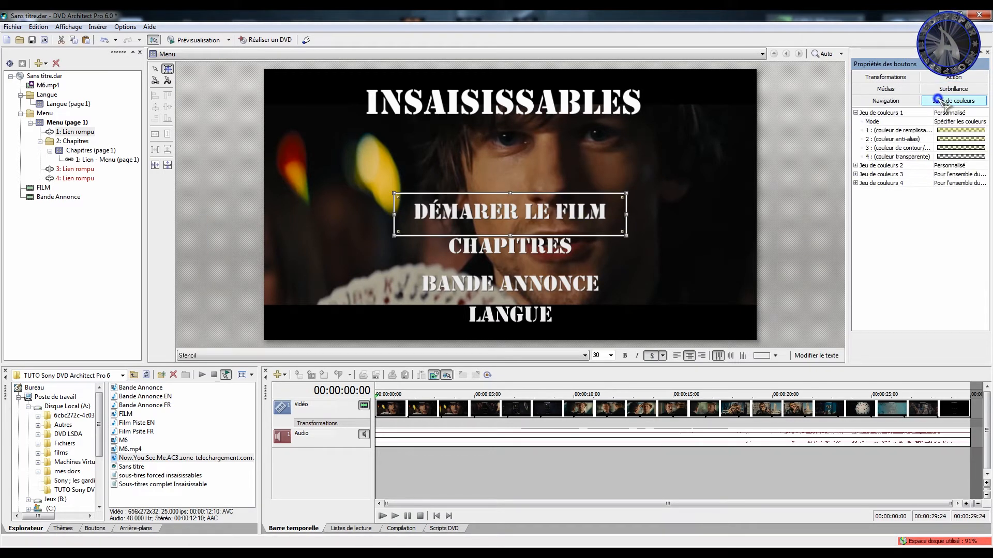
click(959, 130)
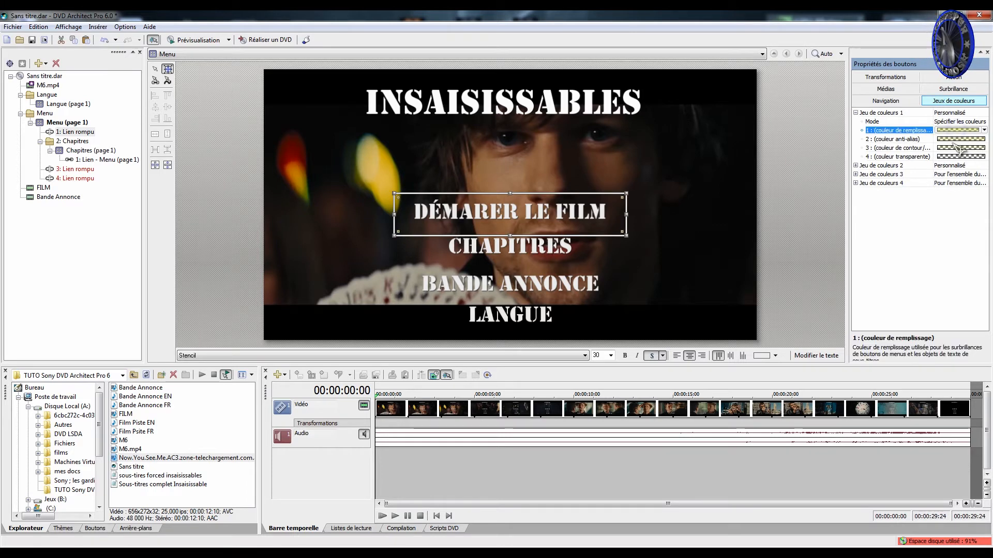
click(983, 130)
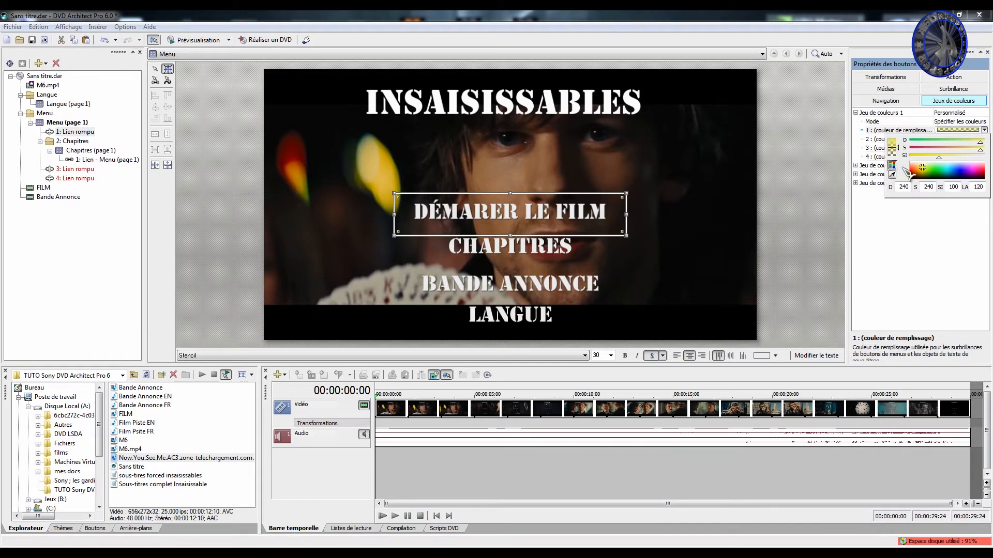
click(957, 171)
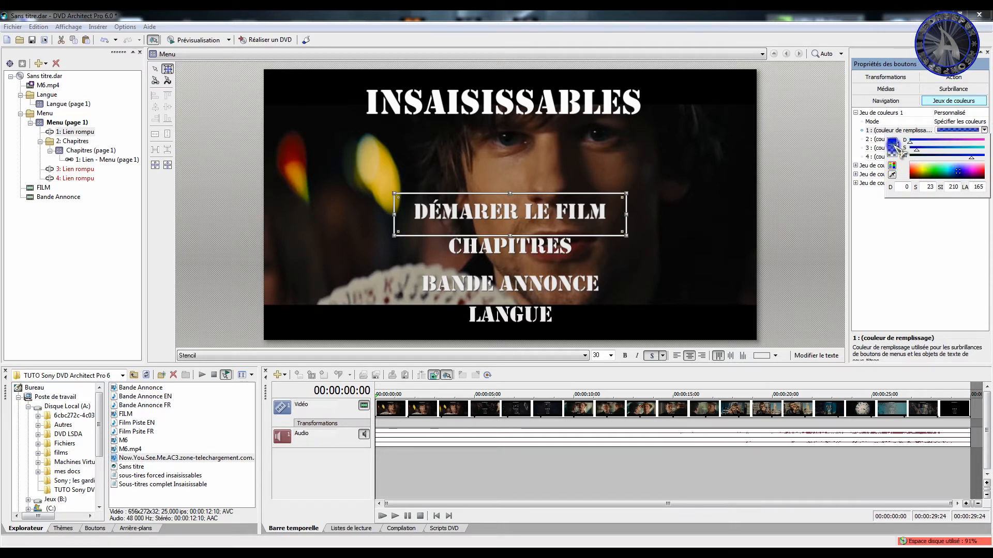
drag(896, 147, 900, 152)
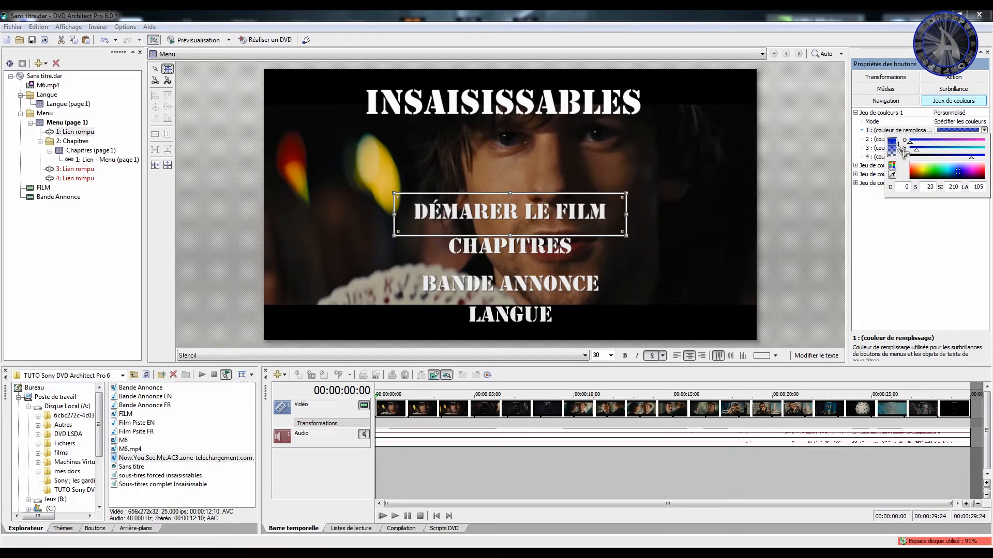
click(891, 165)
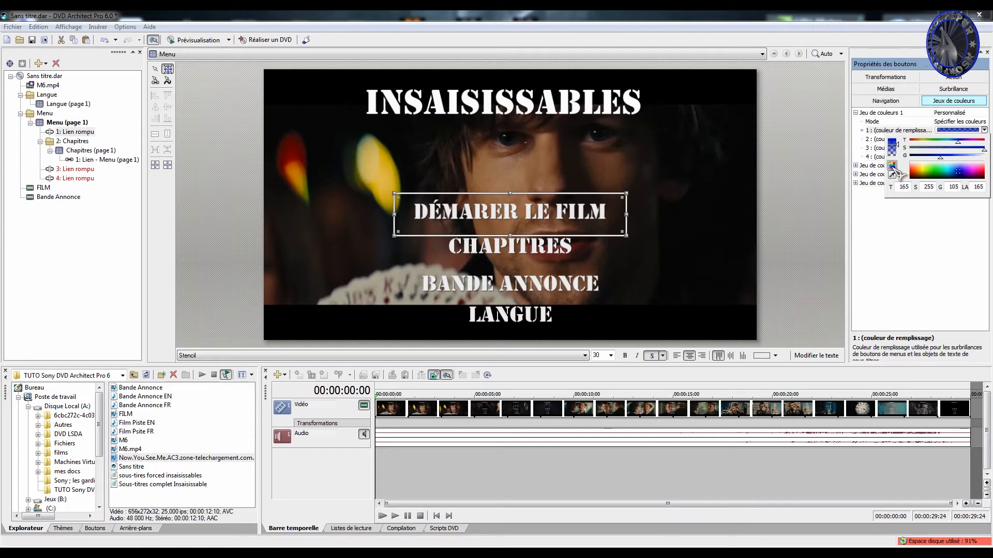
click(949, 169)
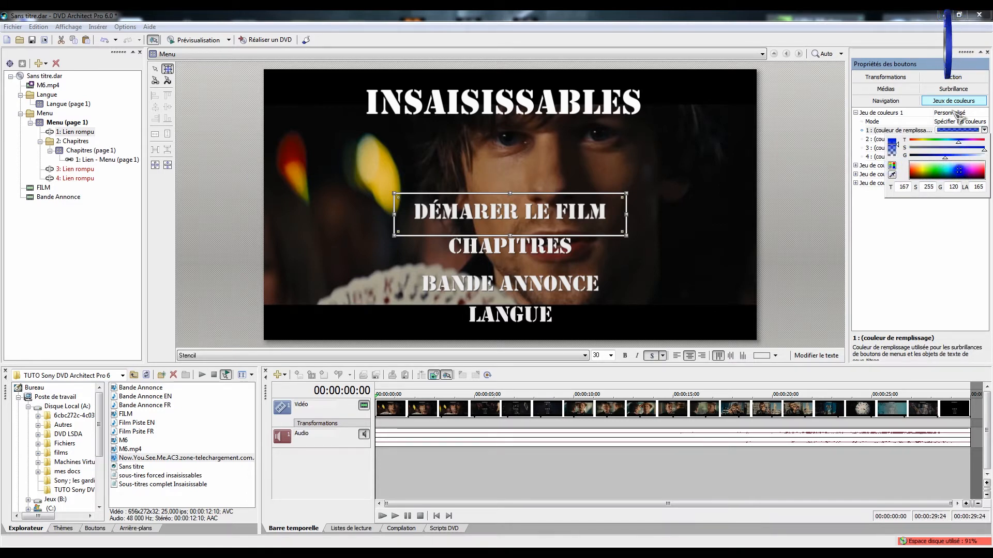
Check the button's blue fill colour in the full Couleurs dialog and keep it
click(951, 130)
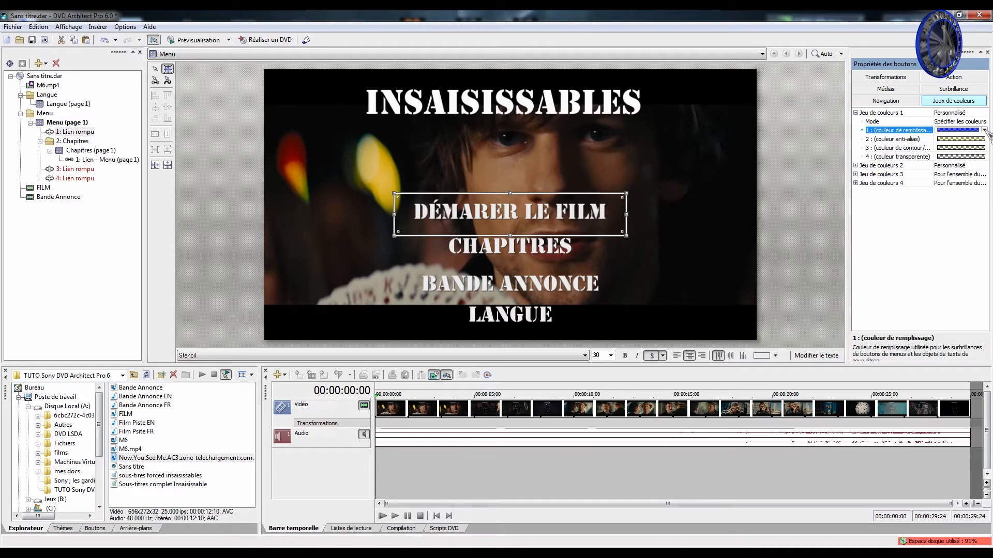
click(984, 130)
double_click(972, 130)
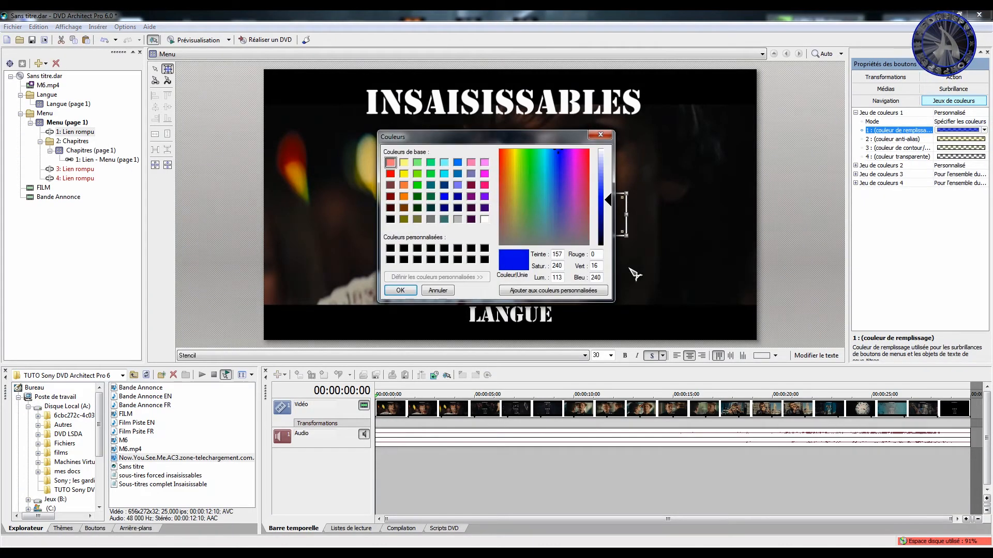
click(400, 290)
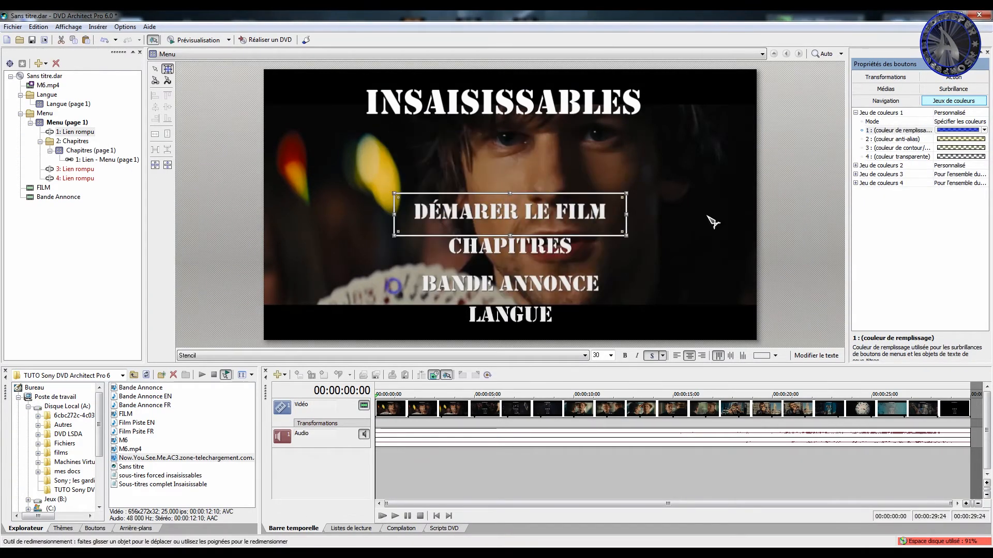
double_click(976, 129)
click(439, 285)
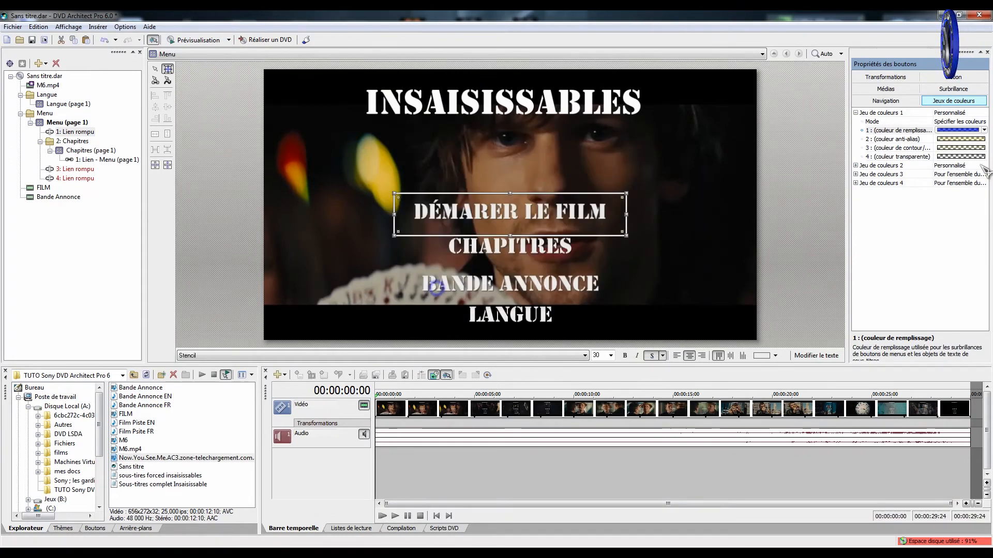
Set colour set 1's anti-alias colour for the "Démarer le Film" button to the basic blue (0, 0, 255)
click(900, 139)
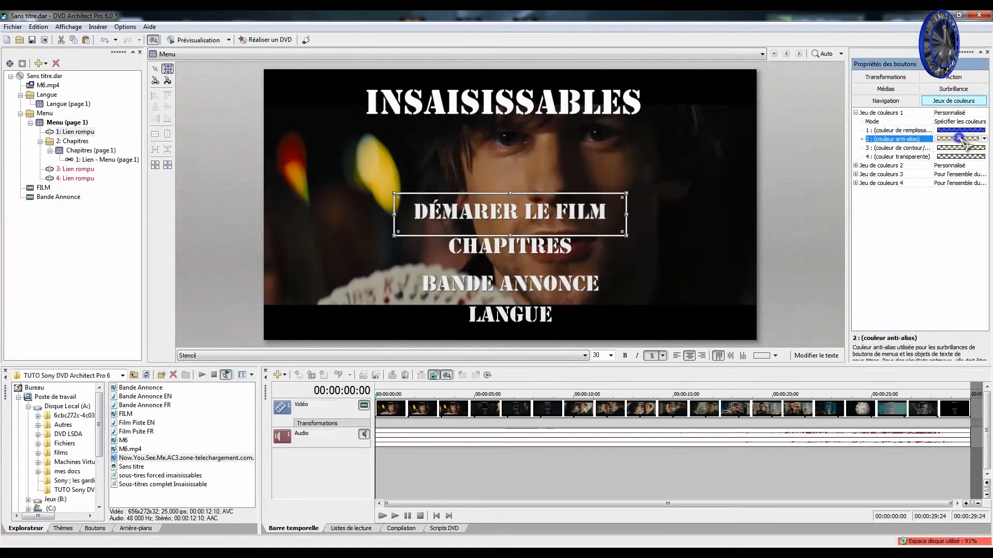
click(984, 138)
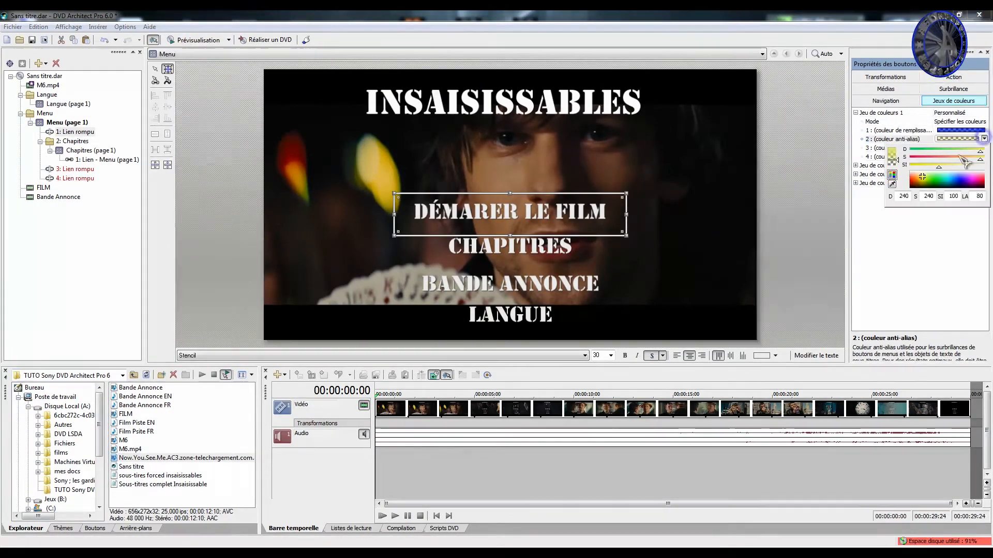
click(892, 174)
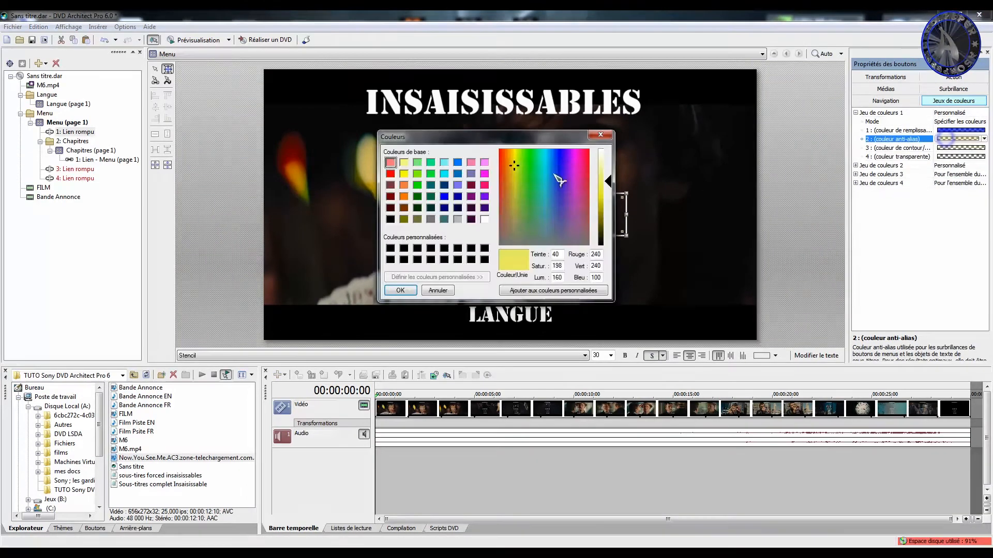
click(444, 196)
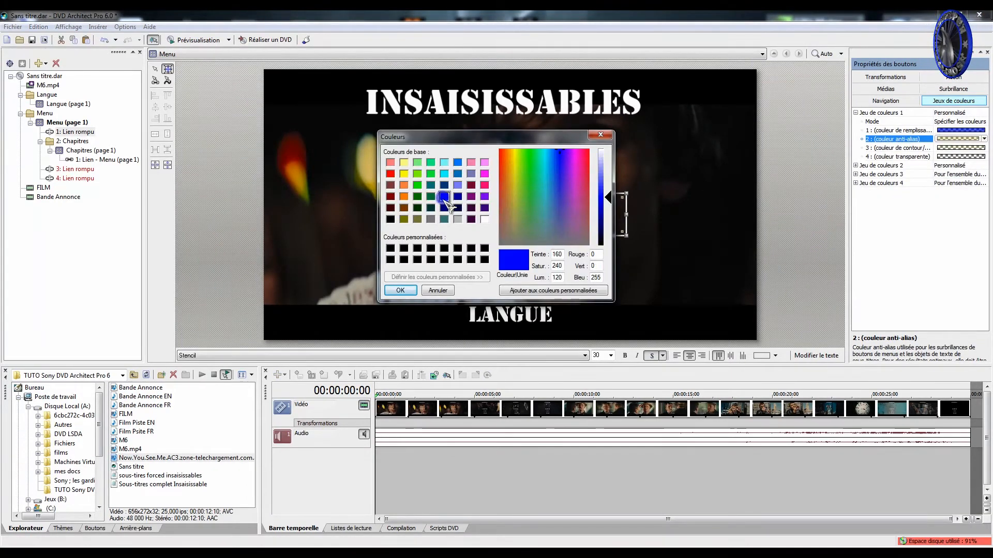
click(400, 290)
Try the basic blue (0, 0, 255) as colour set 1's outline/background colour for the "Démarer le Film" button
click(977, 149)
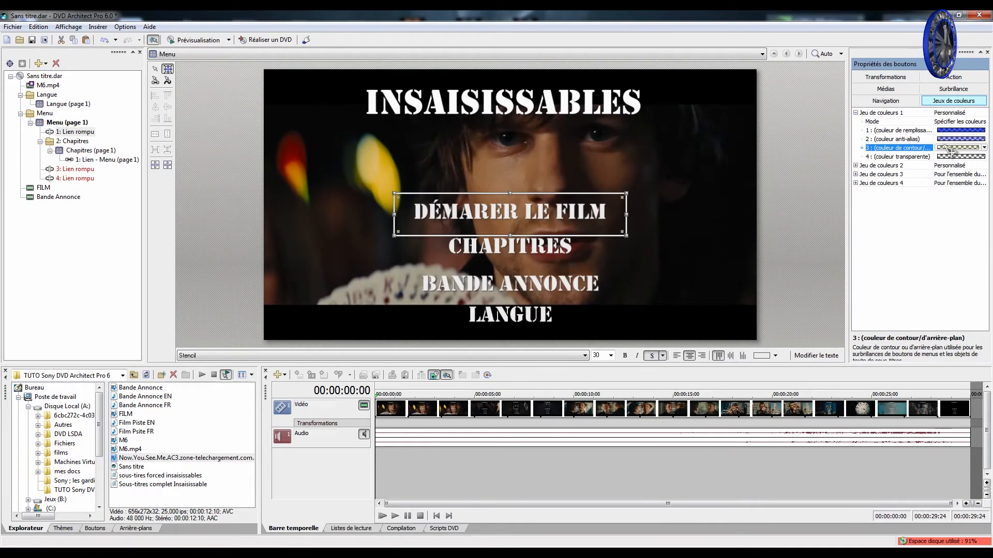
click(984, 148)
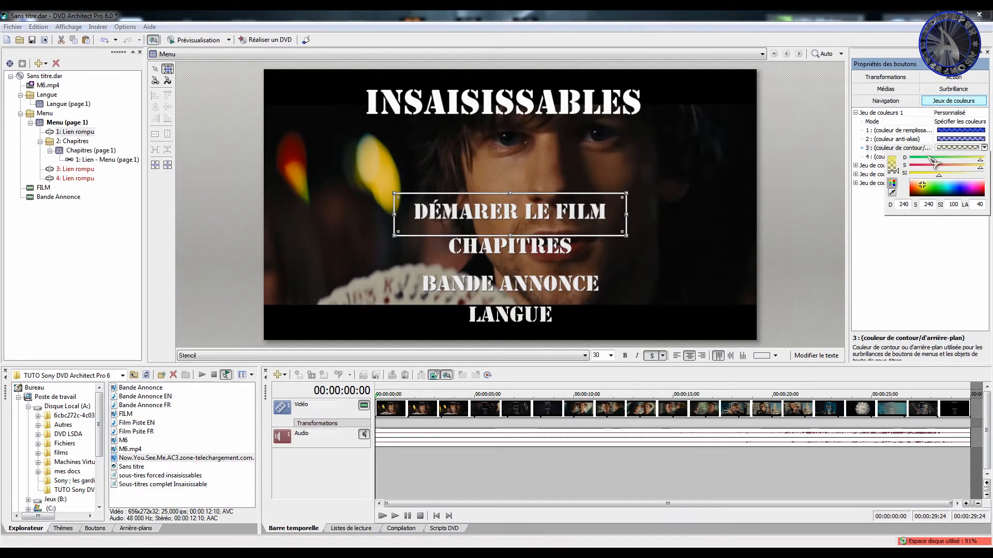
click(955, 138)
click(956, 147)
click(960, 149)
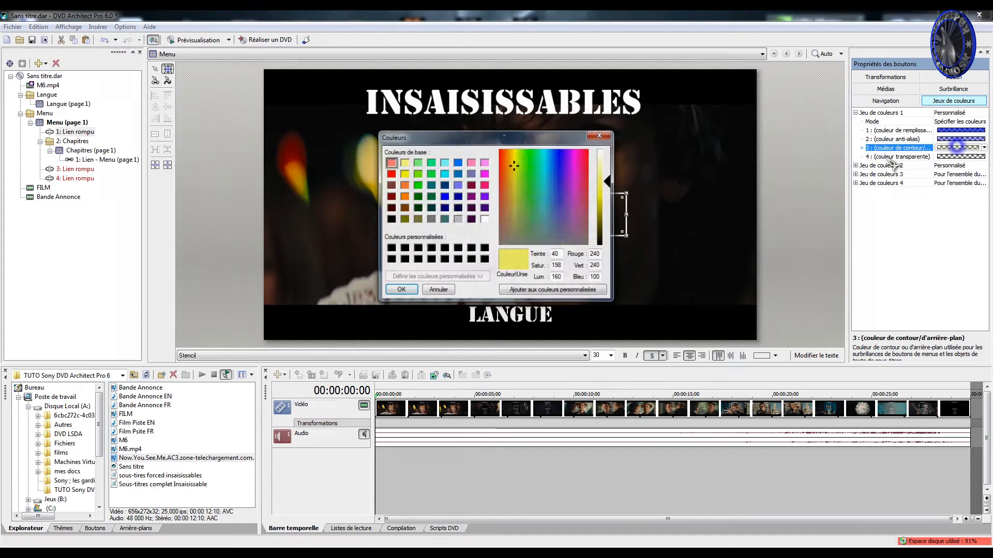
click(444, 197)
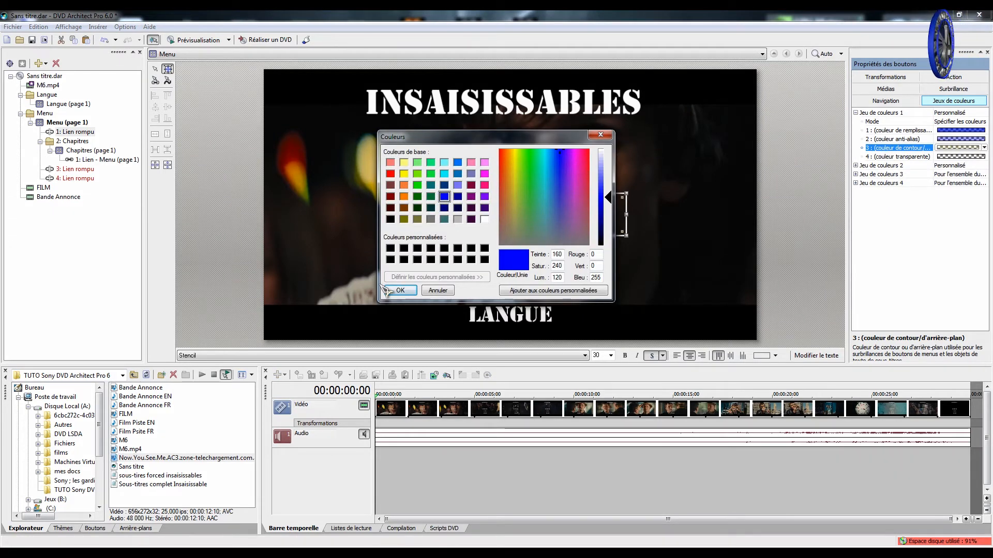
click(399, 290)
Try the basic blue (0, 0, 255) and white (255, 255, 255) as colour set 1's transparent colour for the button
click(968, 157)
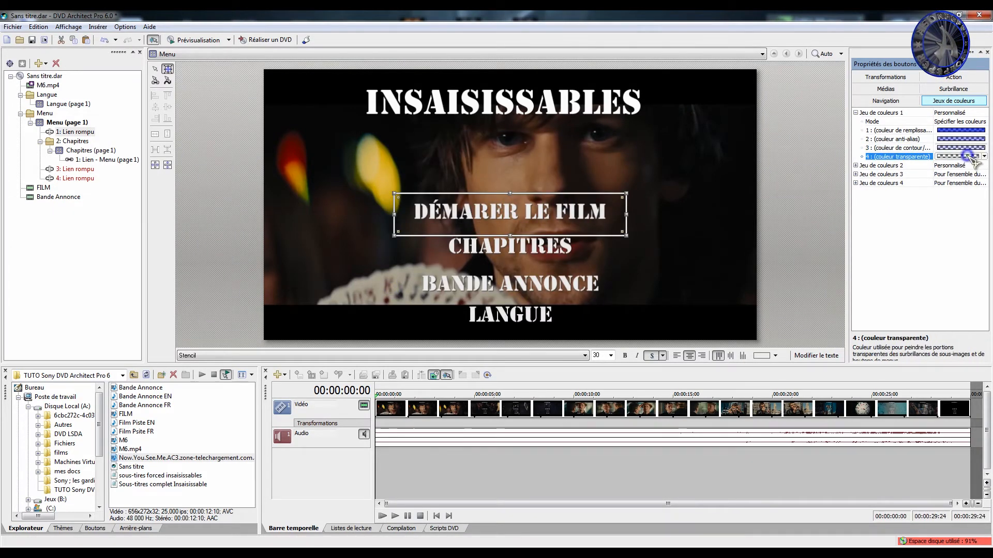
click(960, 156)
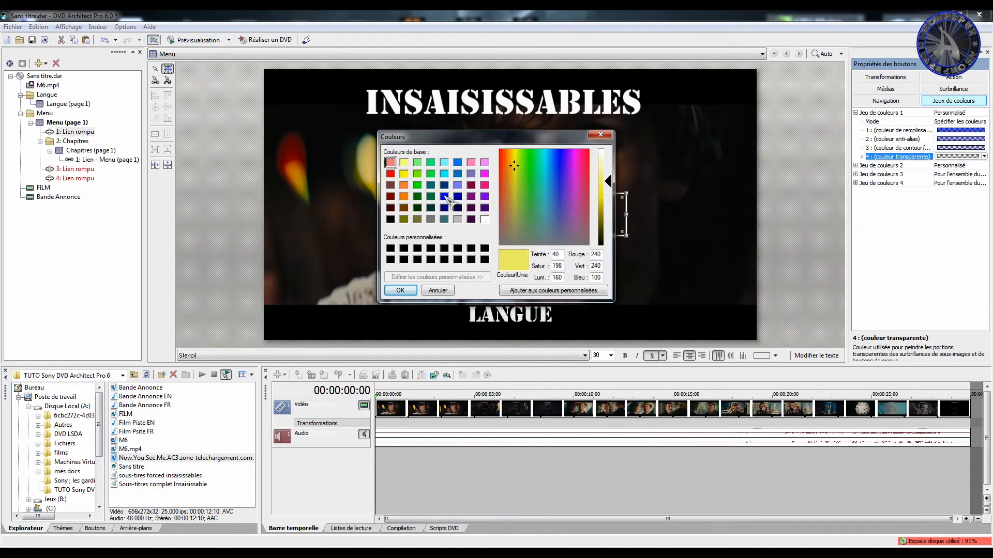
click(445, 197)
click(400, 290)
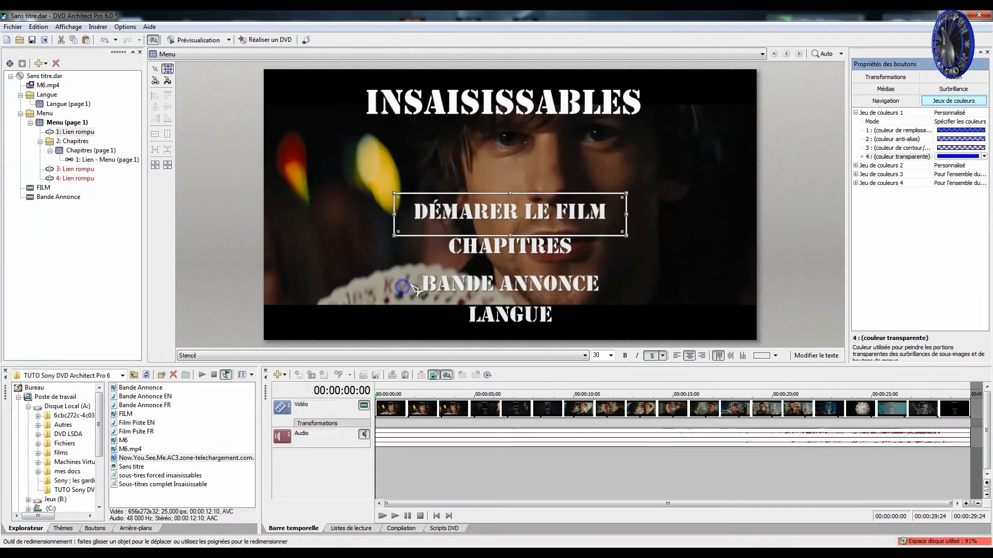
click(956, 157)
click(484, 220)
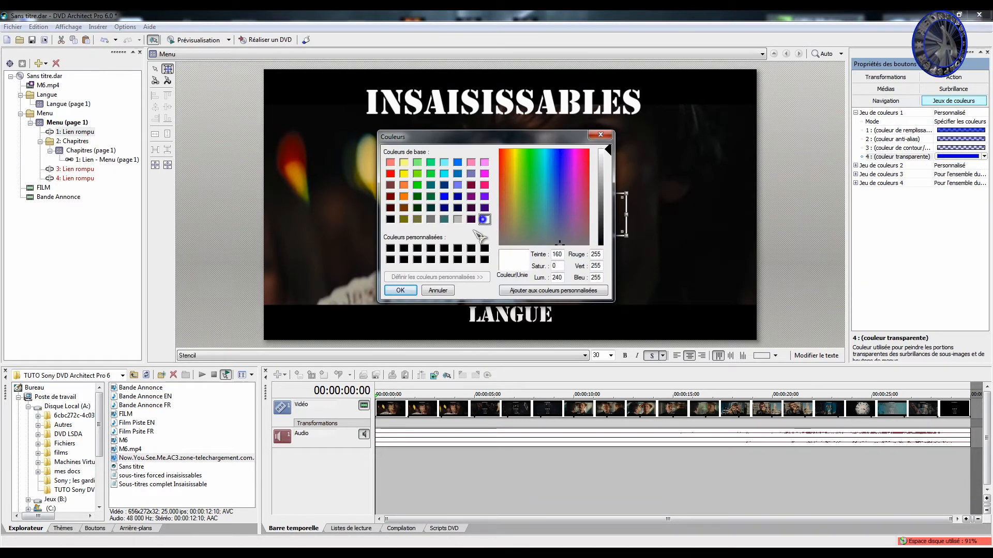
click(400, 290)
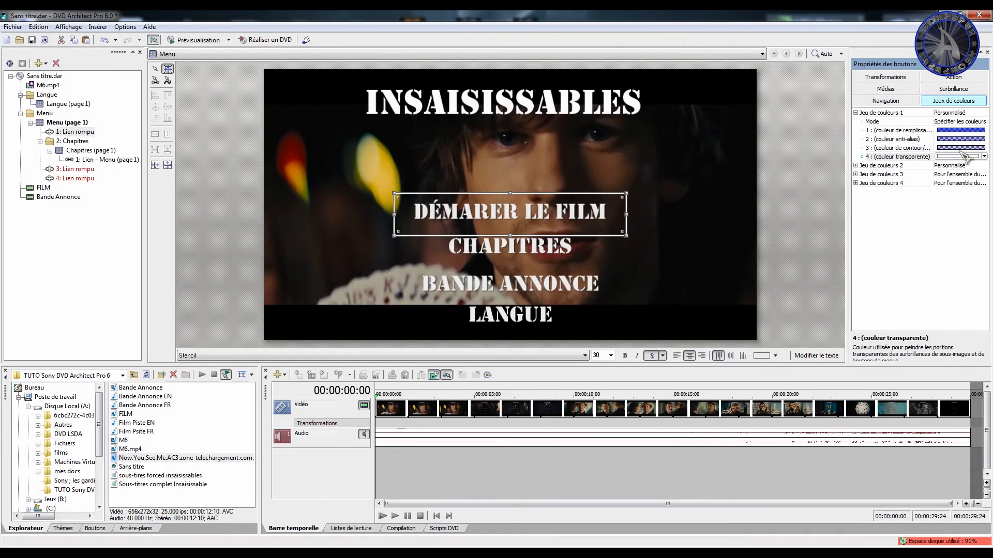
Undo the outline and transparent colour changes in the button's colour set 1
click(962, 156)
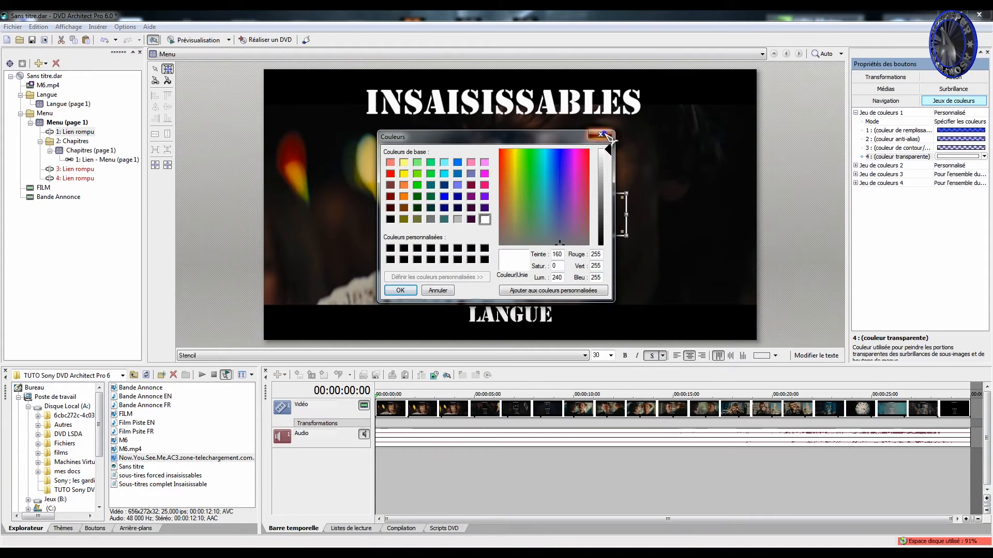
click(601, 135)
click(104, 40)
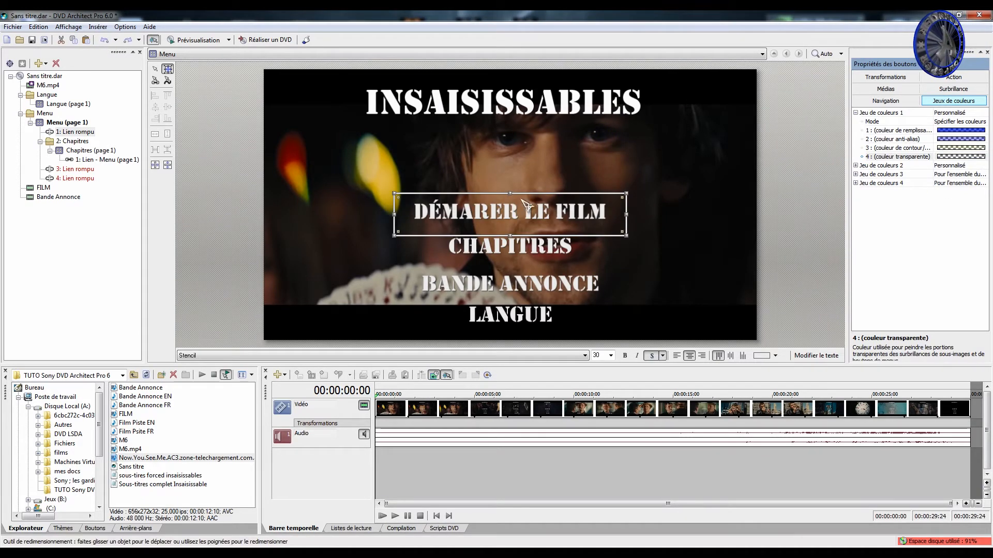
Review the "Démarer le Film" button's Rectangle highlight style and preview how it looks in the main menu
click(940, 91)
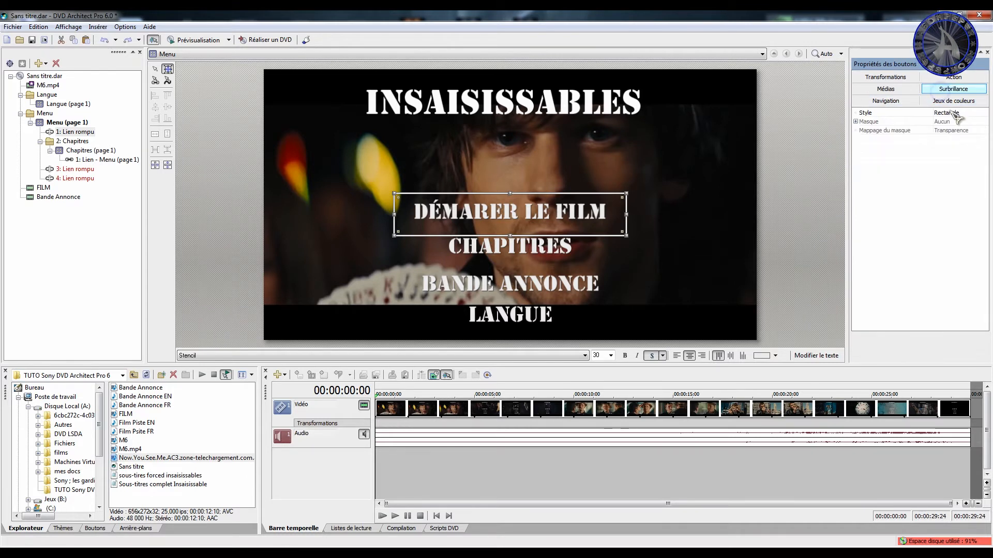
click(955, 114)
click(190, 40)
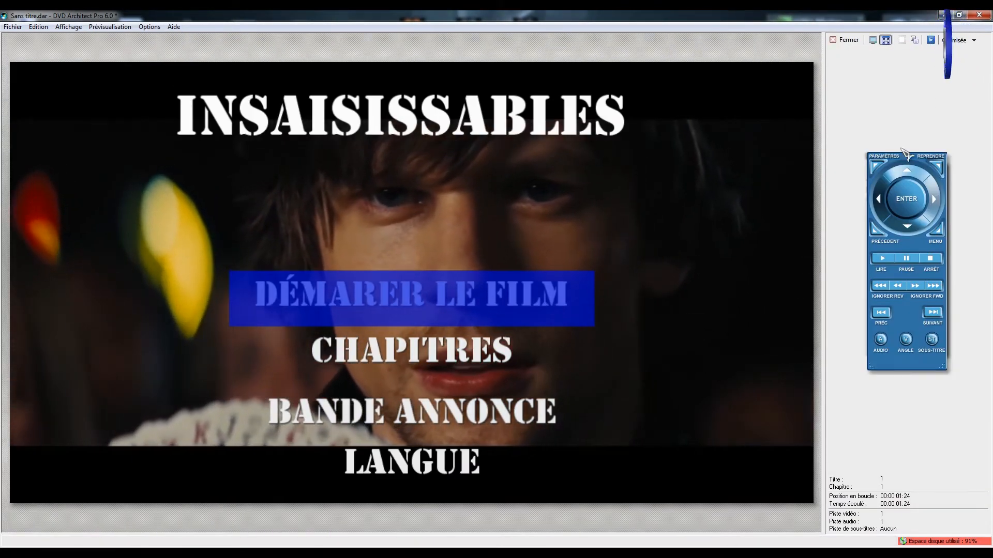
click(845, 40)
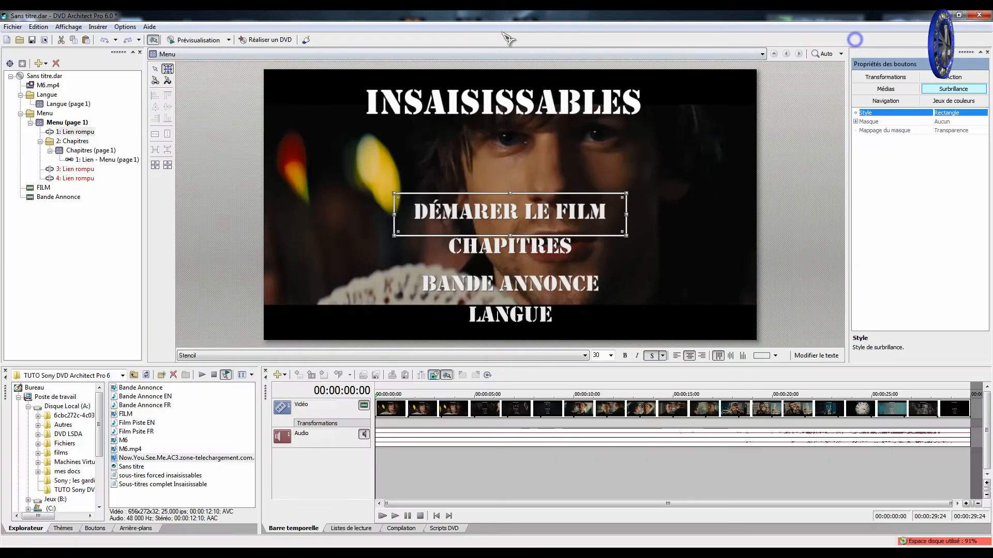
Preview the button with the "Superposition de masque" highlight style and set its style to "Superposition de masque d'image"
click(946, 114)
click(956, 127)
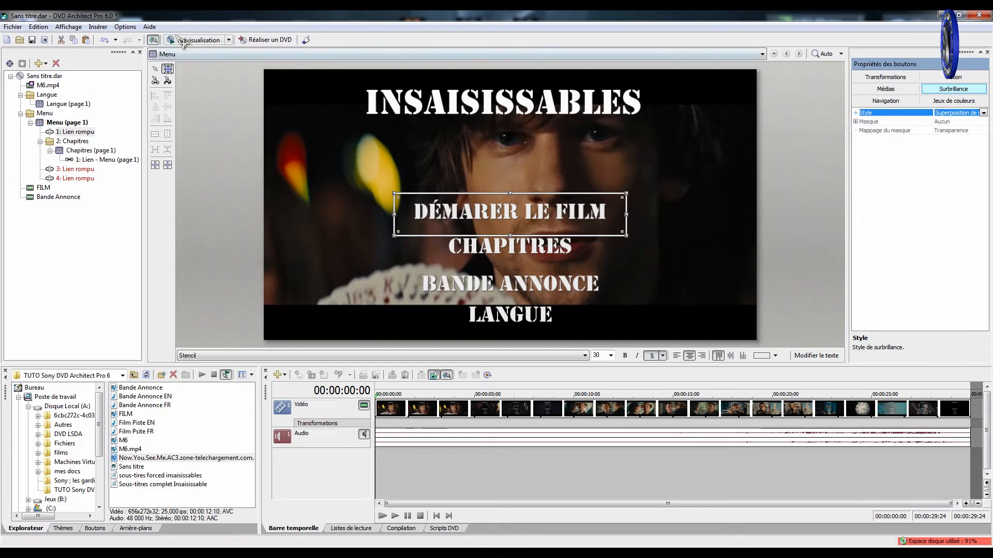
click(199, 40)
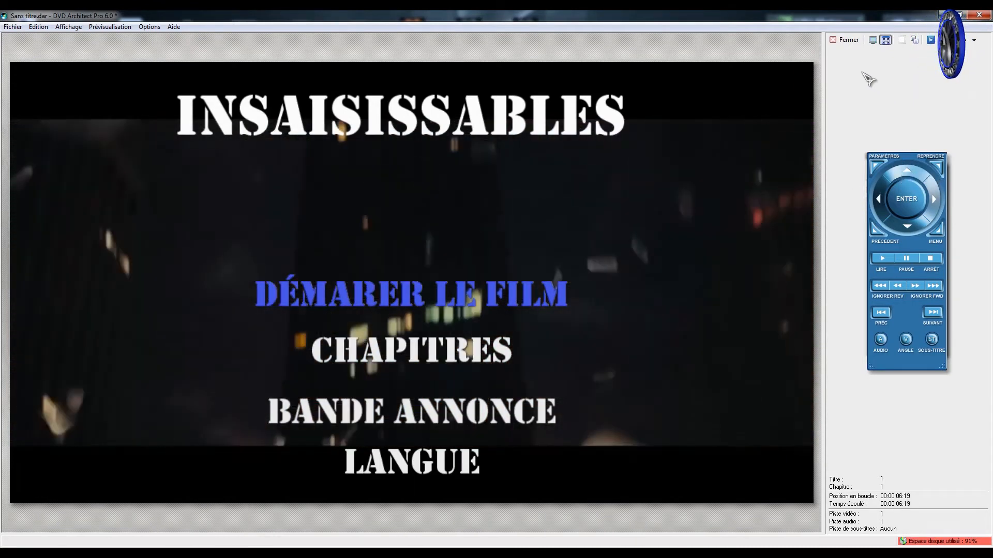
click(848, 40)
click(962, 115)
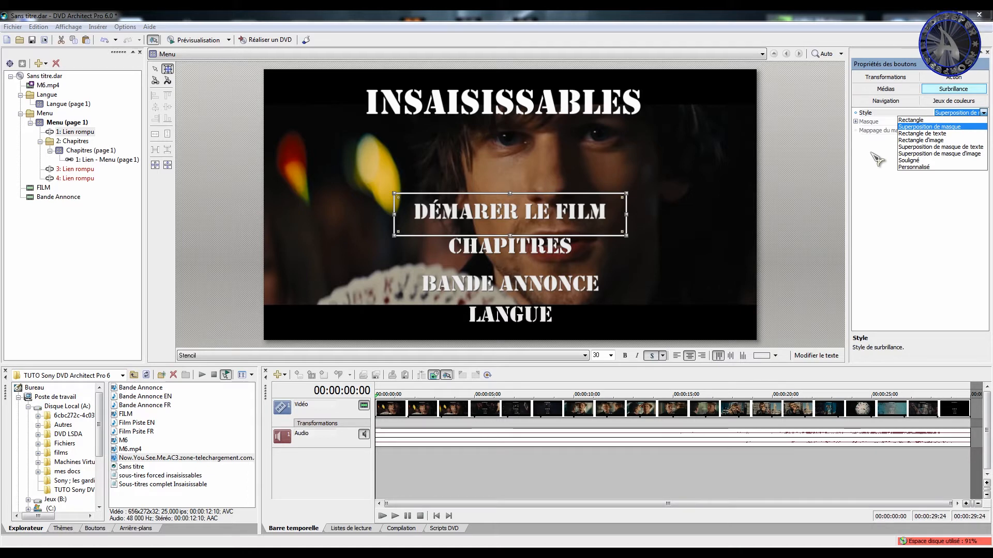
click(929, 154)
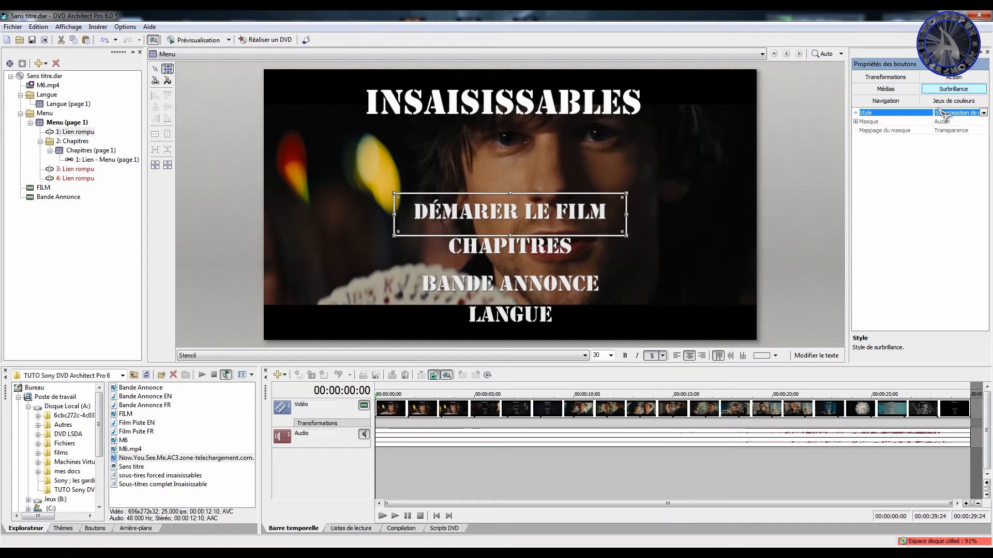
Expand the button's colour set 2 and preview the menu, activating "Démarer le Film" to examine its activated colour
click(953, 102)
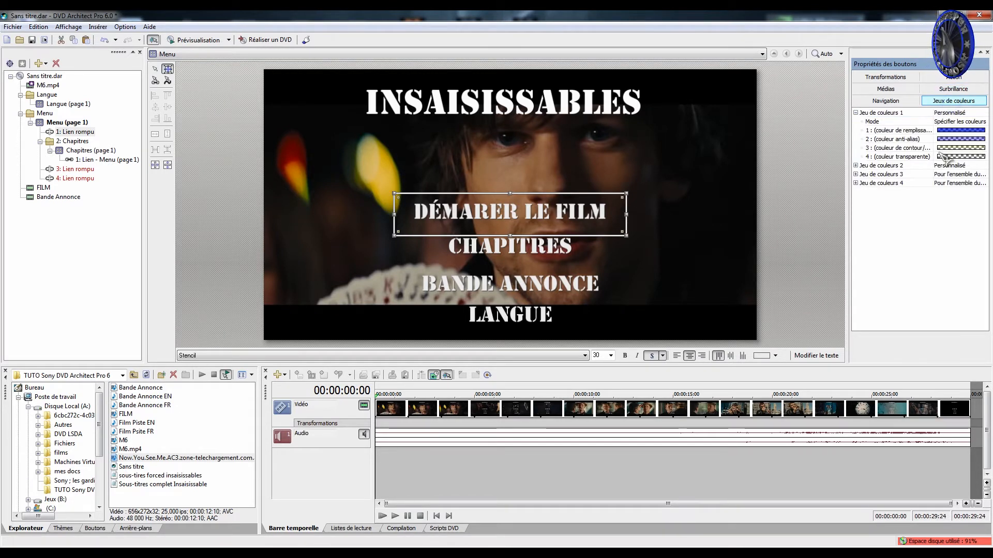
click(860, 166)
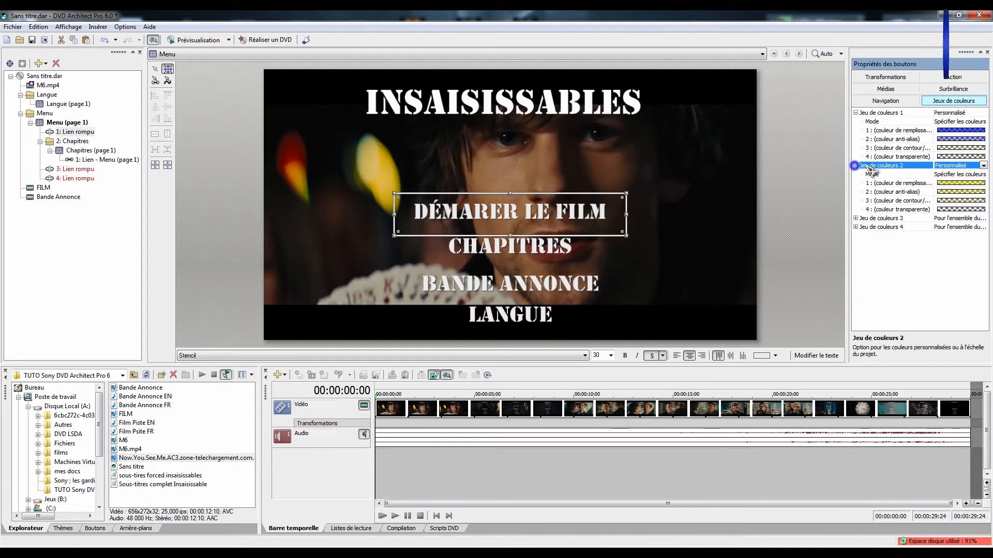
click(960, 182)
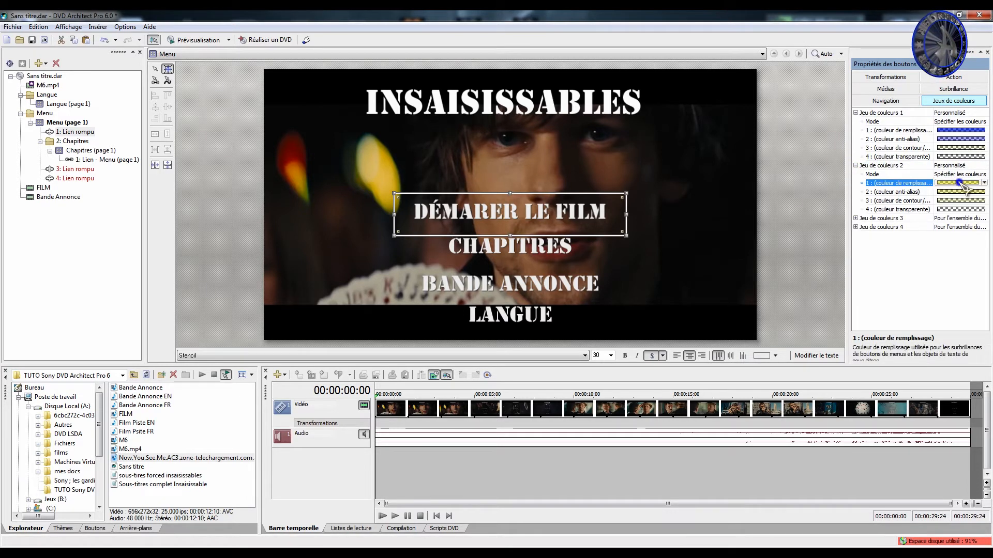
click(192, 40)
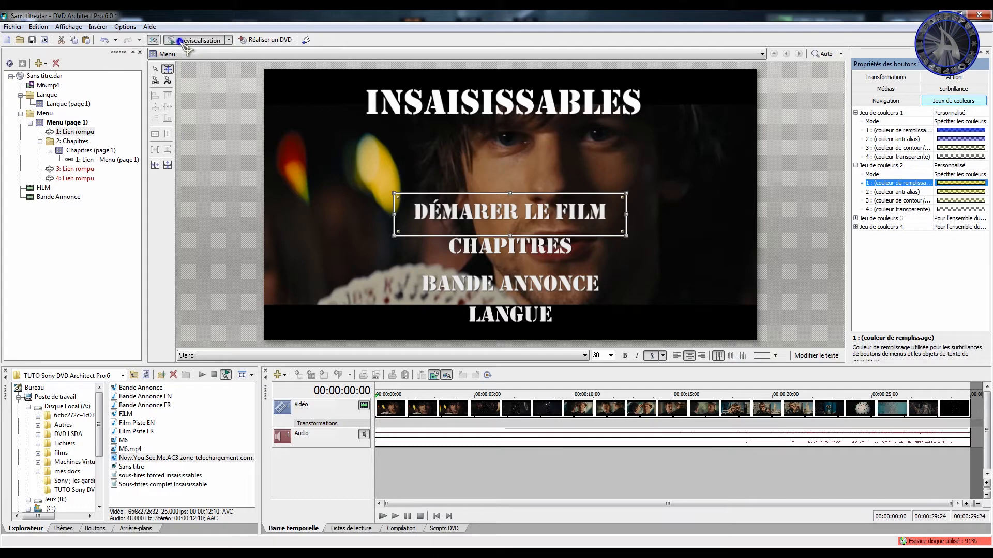
click(488, 295)
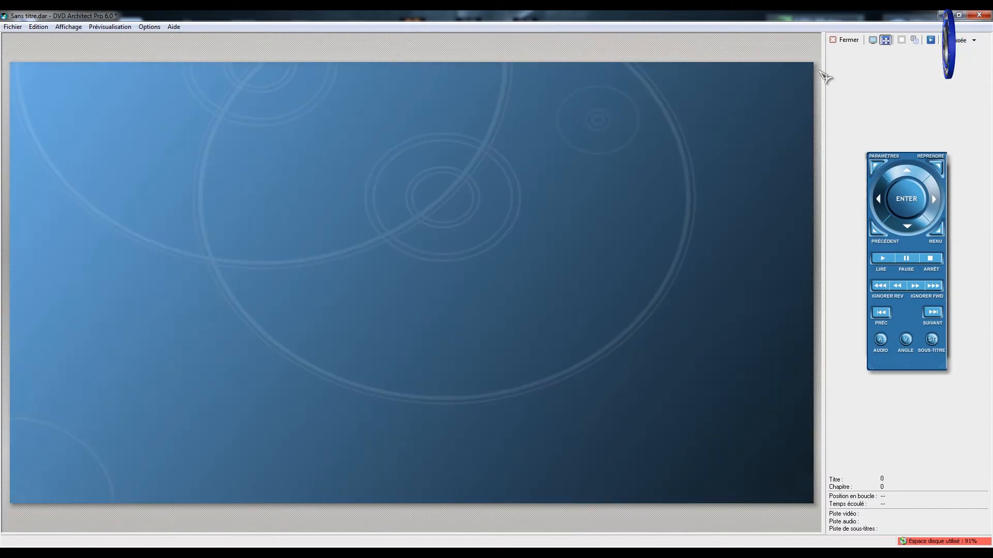
click(846, 39)
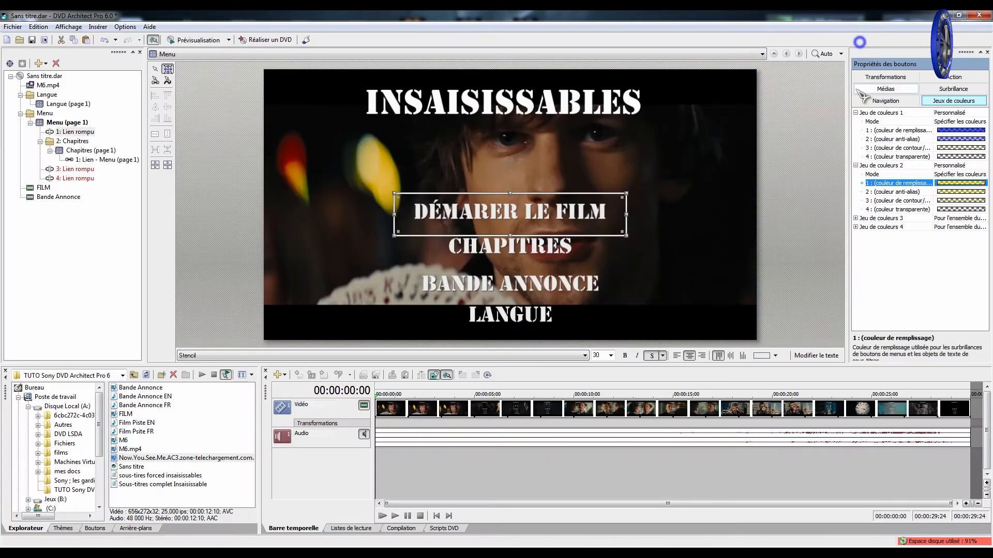
Set colour set 2's fill colour for the button to light blue (147, 147, 255) and save it as a custom colour
click(974, 183)
click(984, 183)
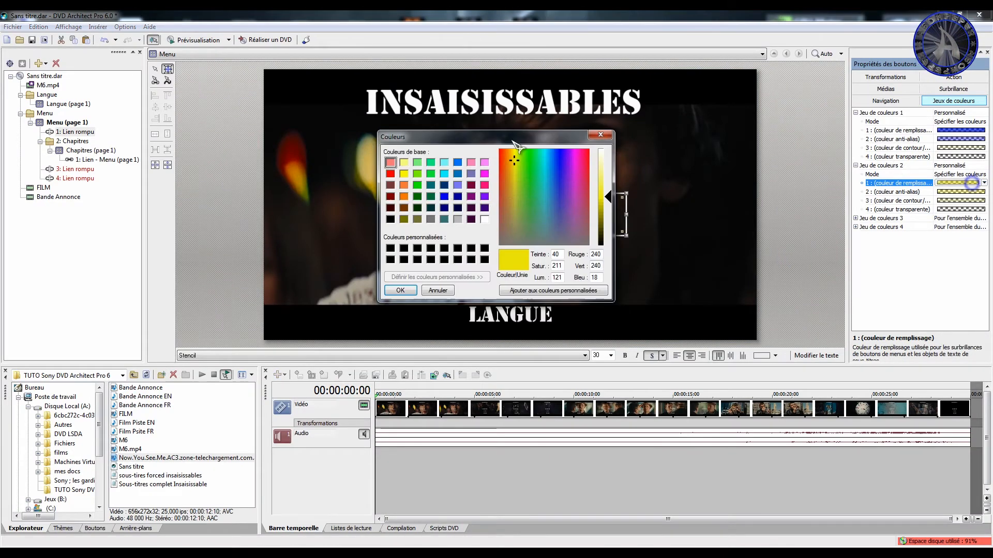
click(444, 196)
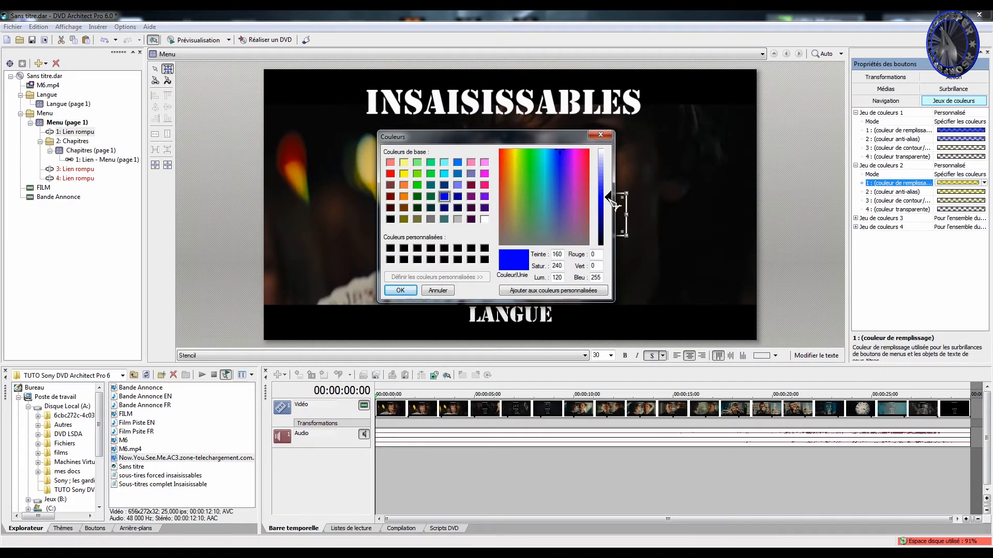
drag(615, 206, 619, 177)
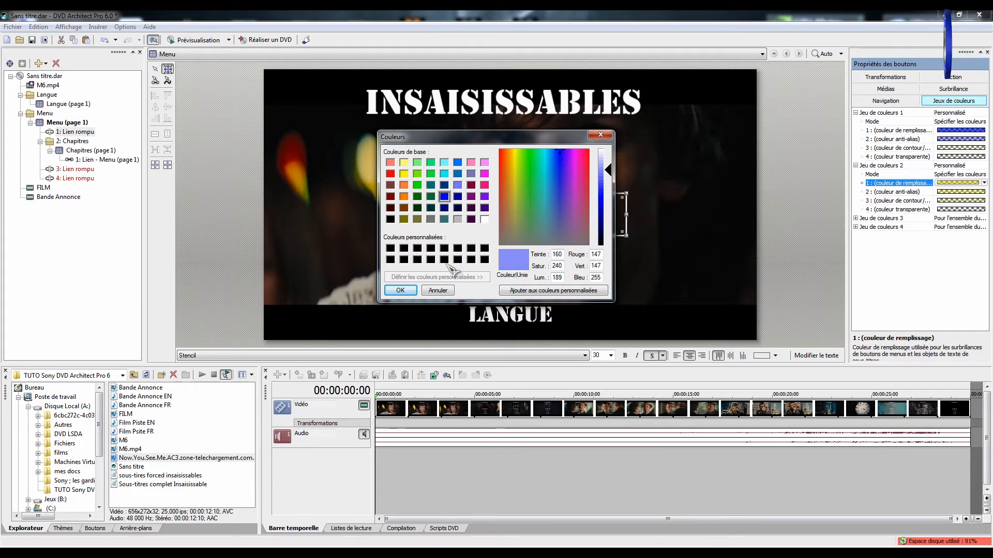
click(400, 290)
click(956, 183)
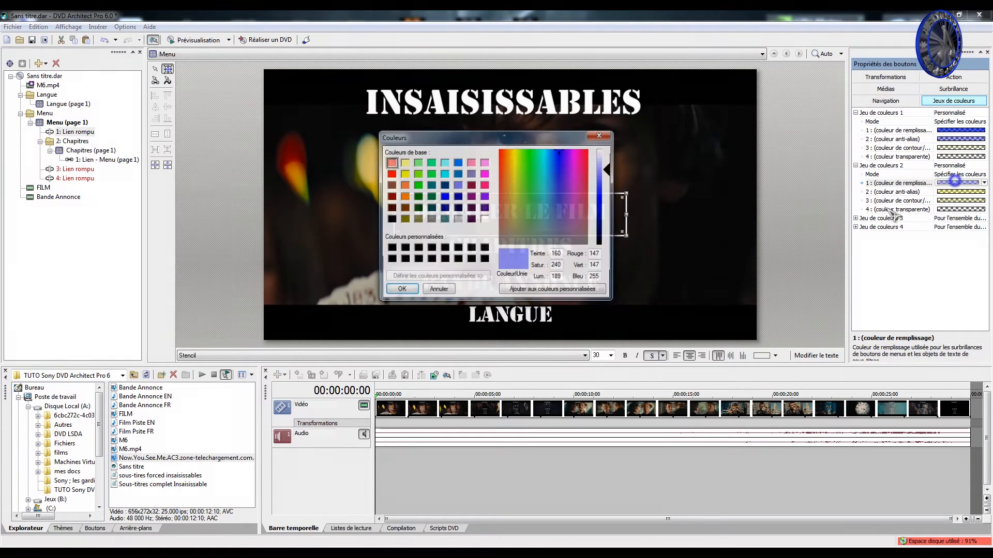
click(400, 290)
Set colour set 2's anti-alias colour for the button to the saved light blue custom colour
click(970, 192)
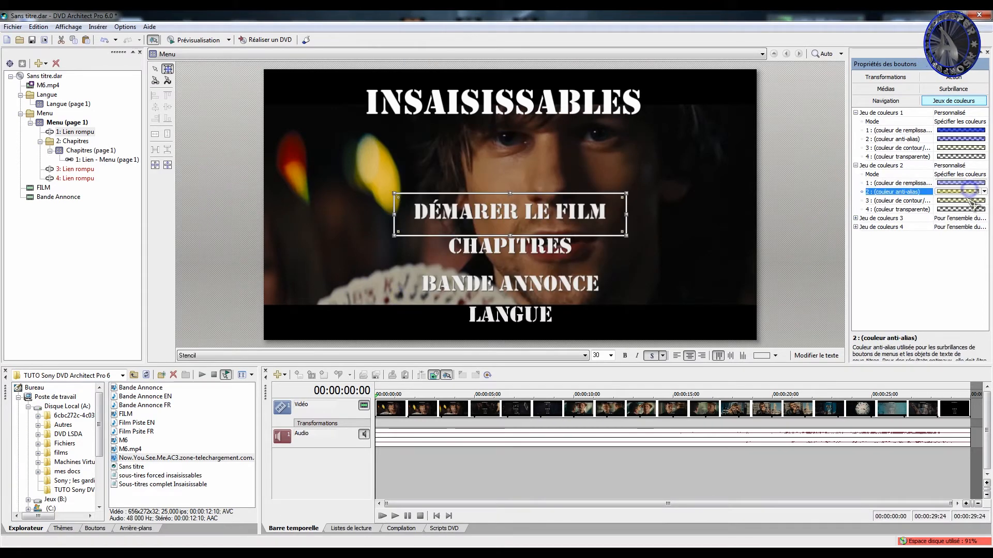
click(962, 192)
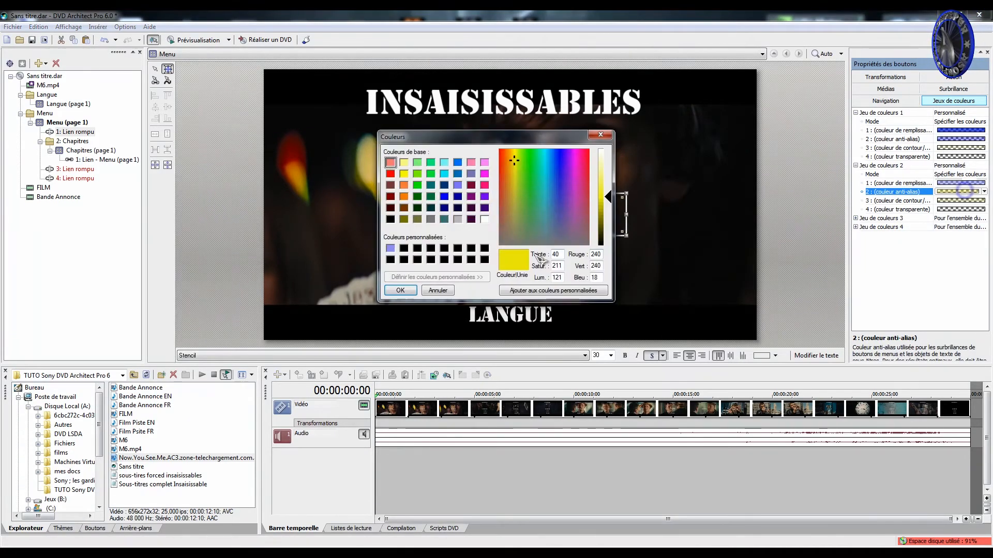
click(400, 290)
Select colour set 2's outline/background colour for editing
click(954, 201)
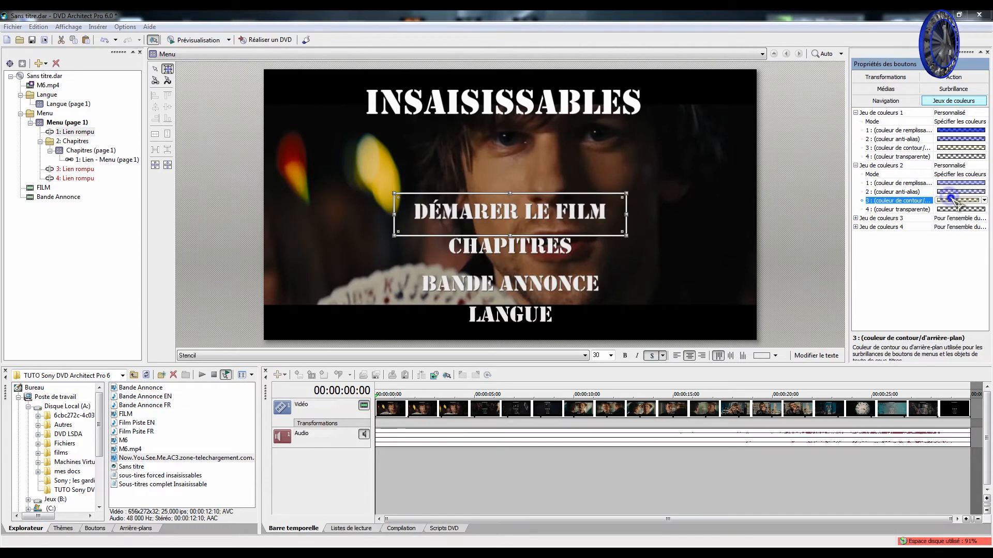
Set the outline/background colour of colour set 2 to the custom light blue (147, 147, 255) and inspect its fill colour settings
click(954, 201)
click(390, 250)
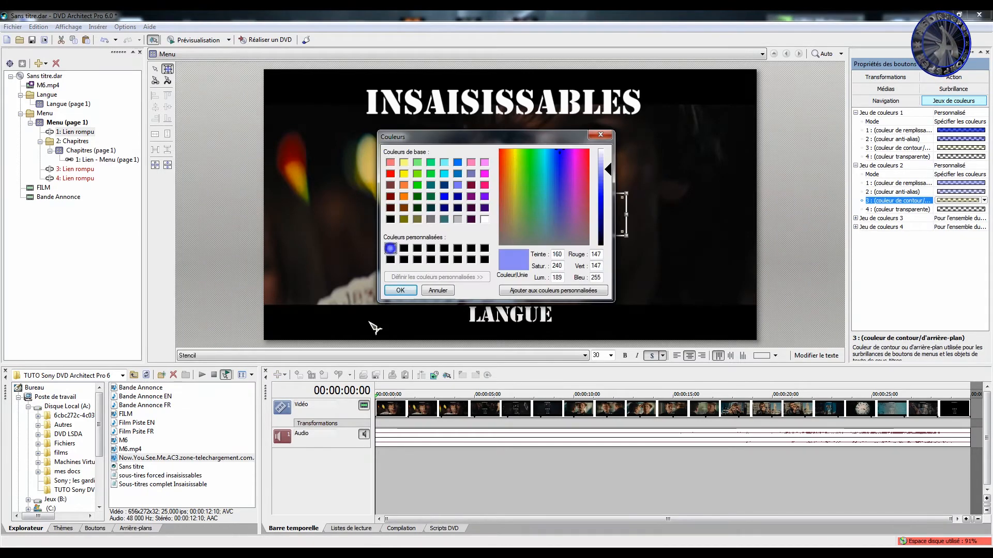
click(400, 290)
click(959, 183)
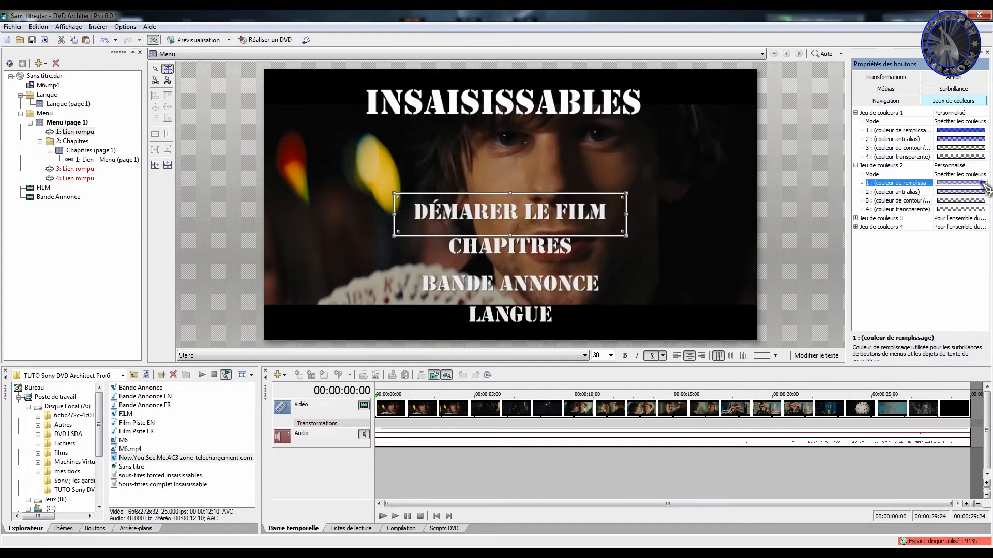
click(983, 183)
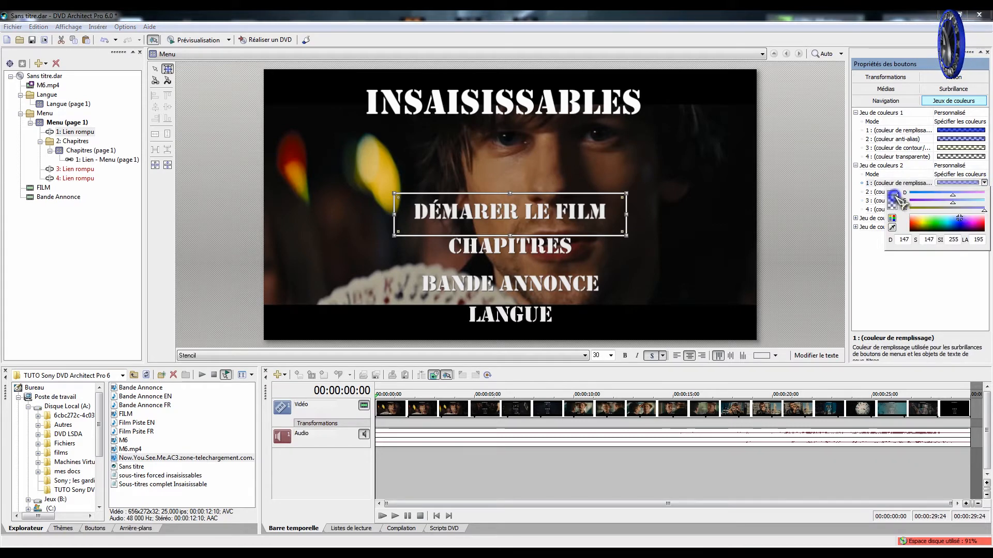
click(900, 284)
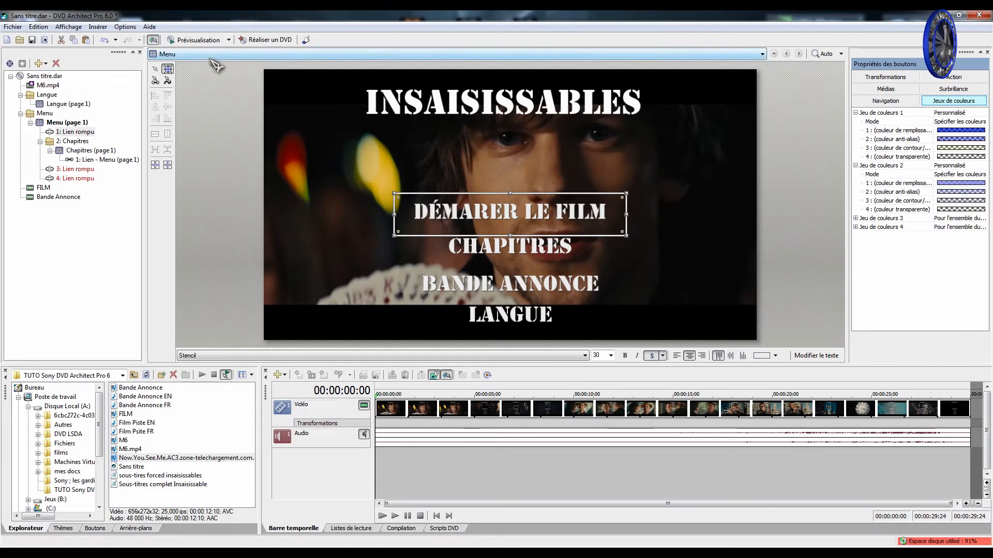
Preview the menu, activate the DÉMARER LE FILM button to test it, and return to editing
click(199, 40)
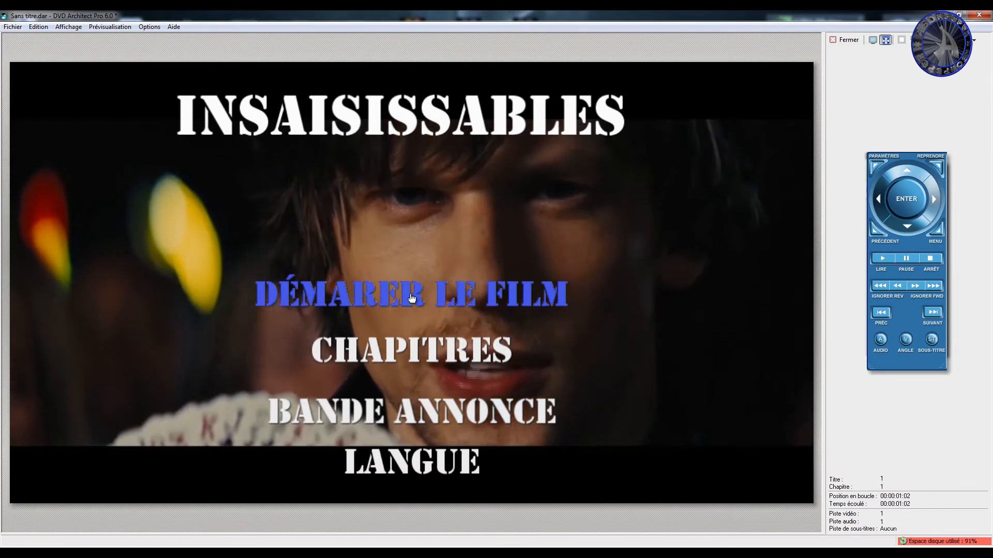
click(412, 298)
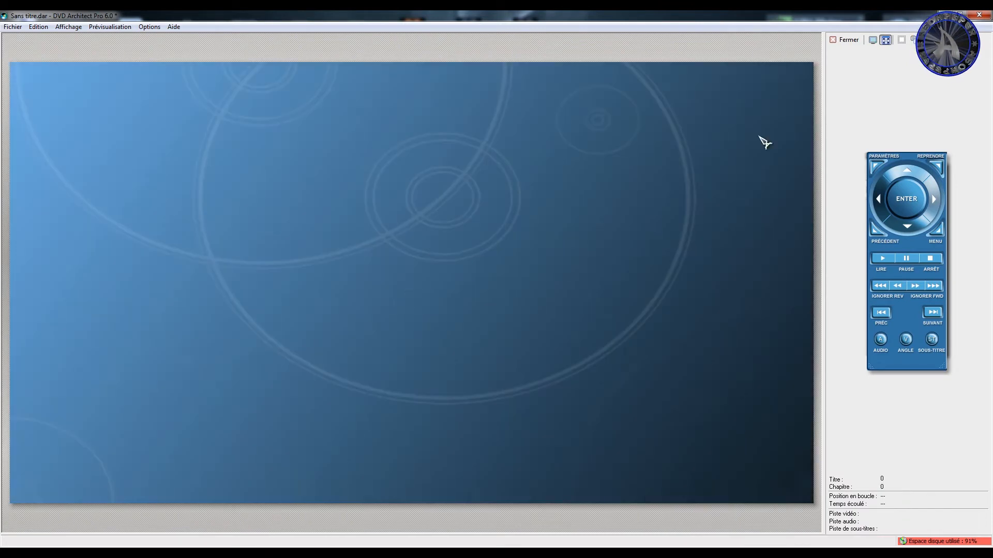
click(847, 40)
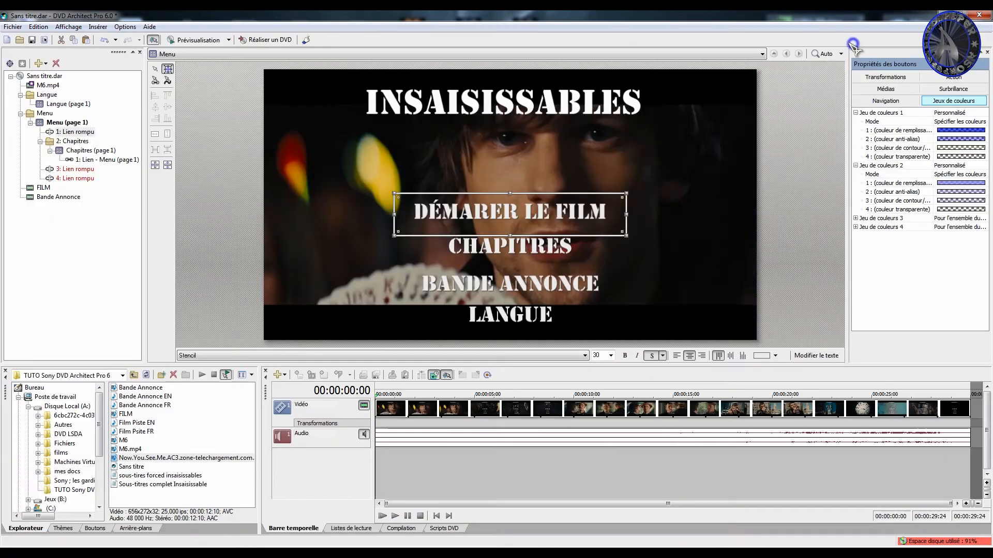
Switch colour sets 1 and 2 of the DÉMARER LE FILM button to Pour l'ensemble du projet
click(856, 218)
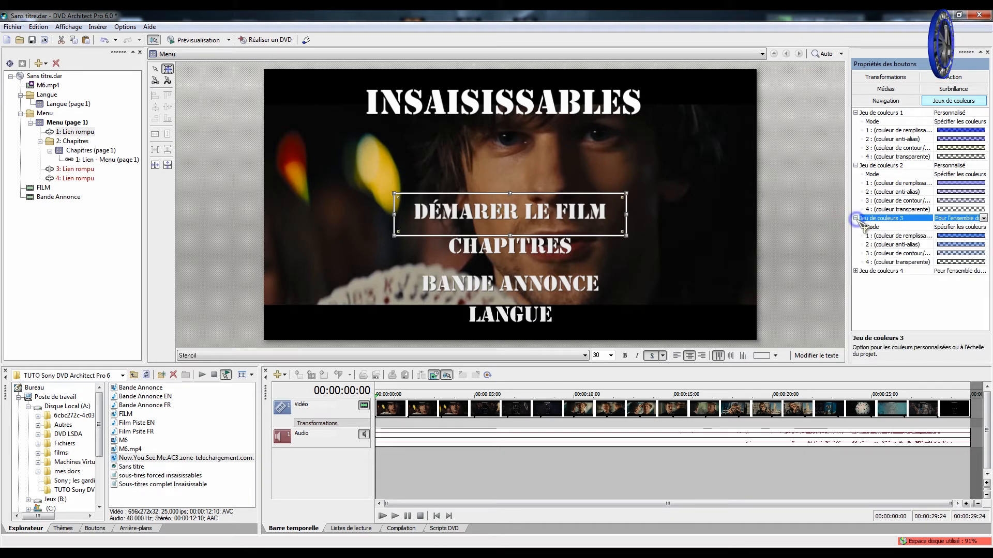
click(856, 218)
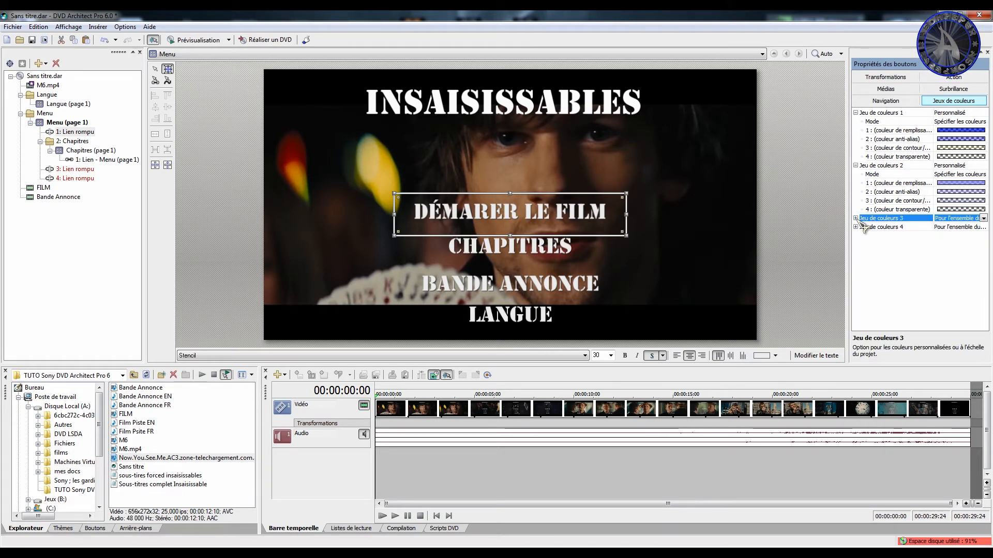
click(957, 113)
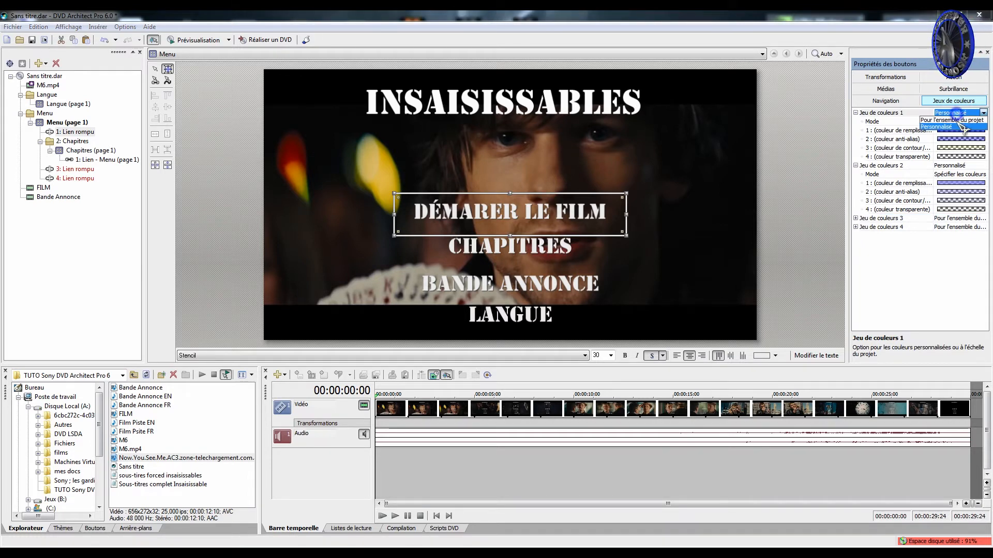
click(955, 119)
click(962, 115)
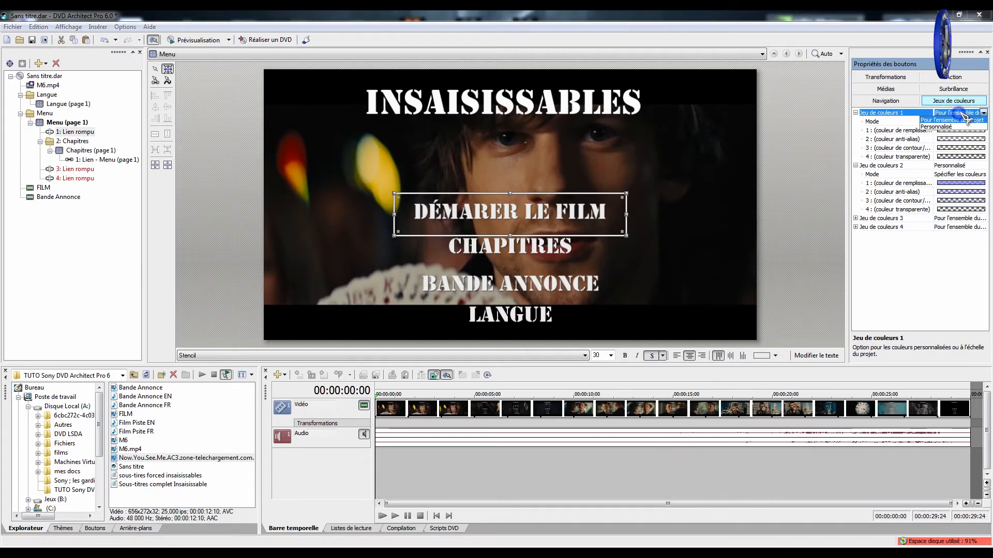
click(960, 121)
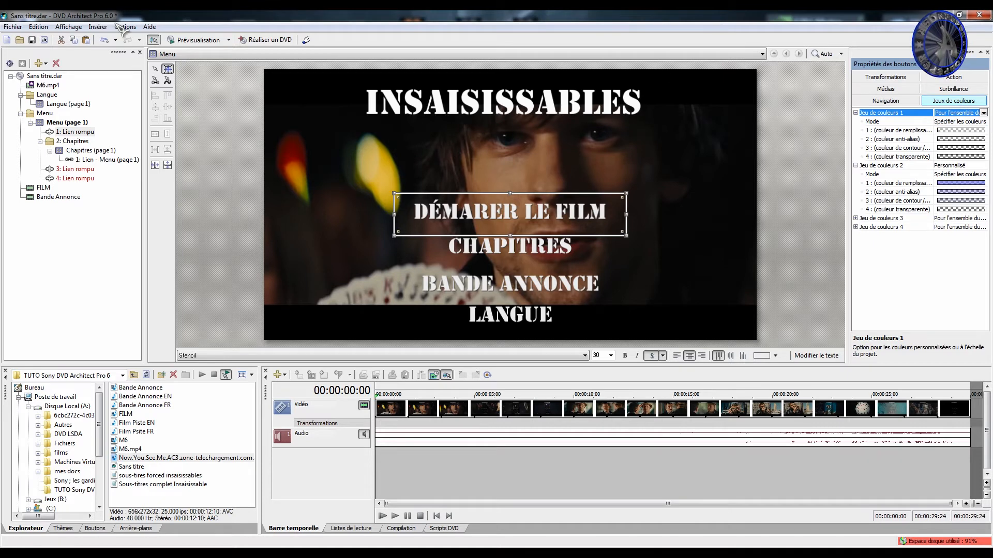
click(957, 167)
click(956, 173)
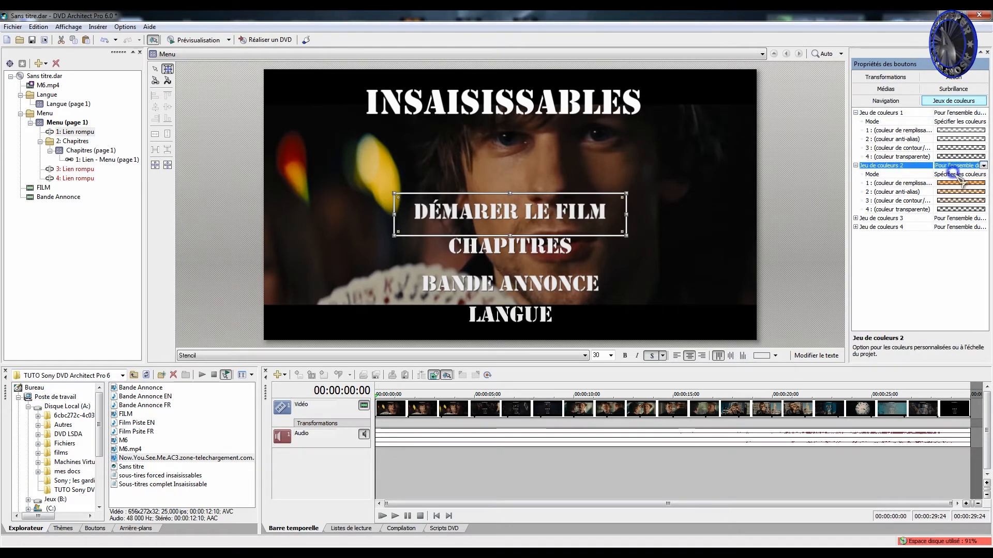
click(960, 183)
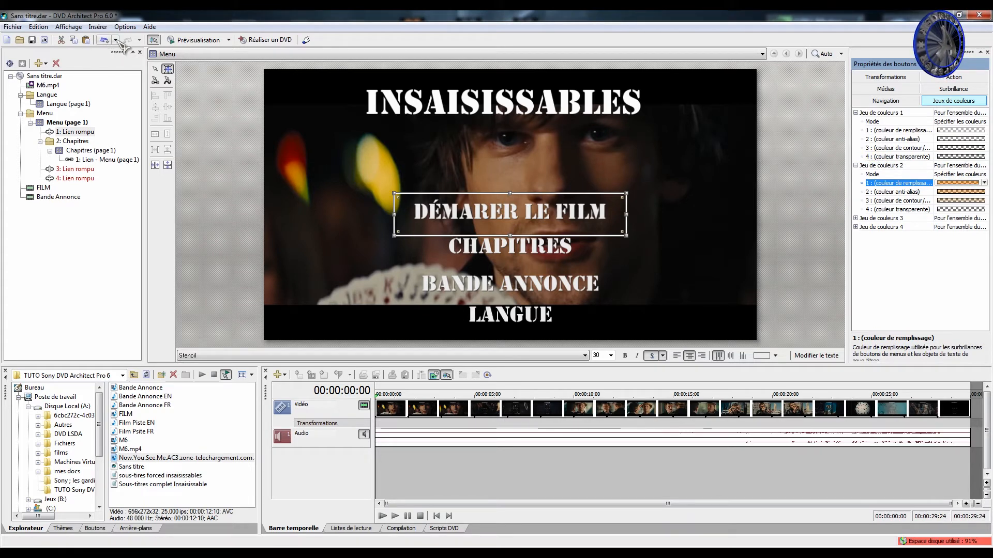
Set the fill colour of project-wide colour set 1 to pure blue (0, 0, 255)
click(960, 131)
click(984, 131)
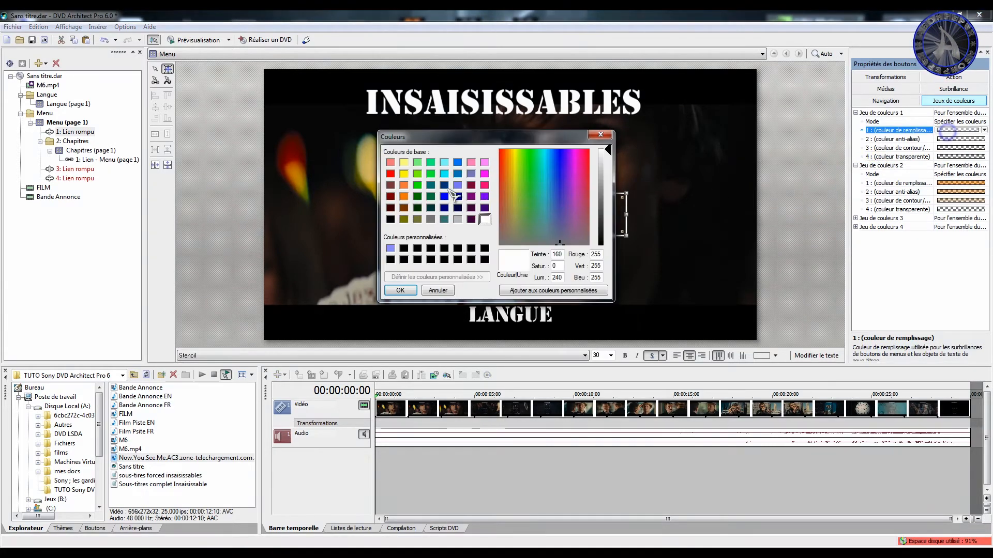
click(444, 197)
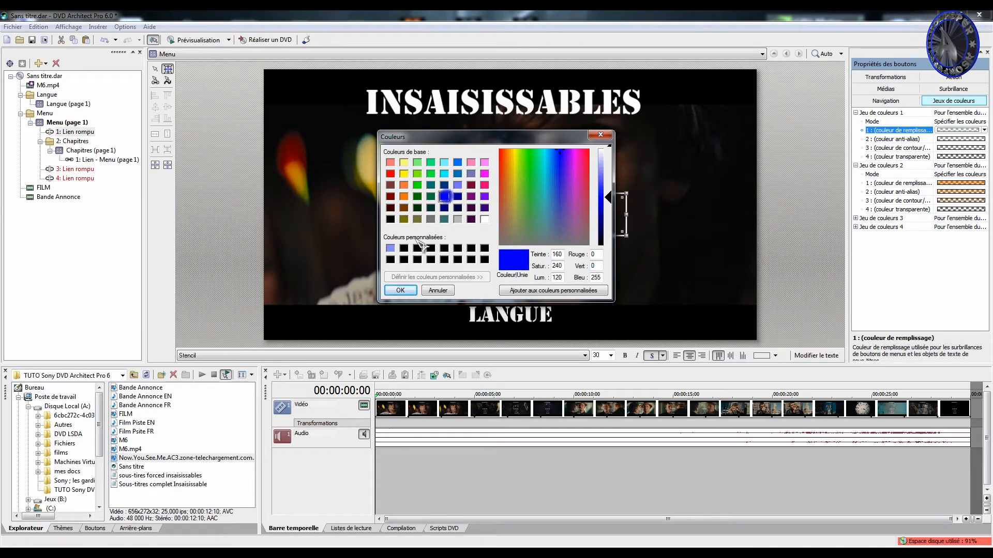
click(400, 291)
Set the anti-alias and outline/background colours of colour set 1 to the same pure blue from the basic colours
click(960, 139)
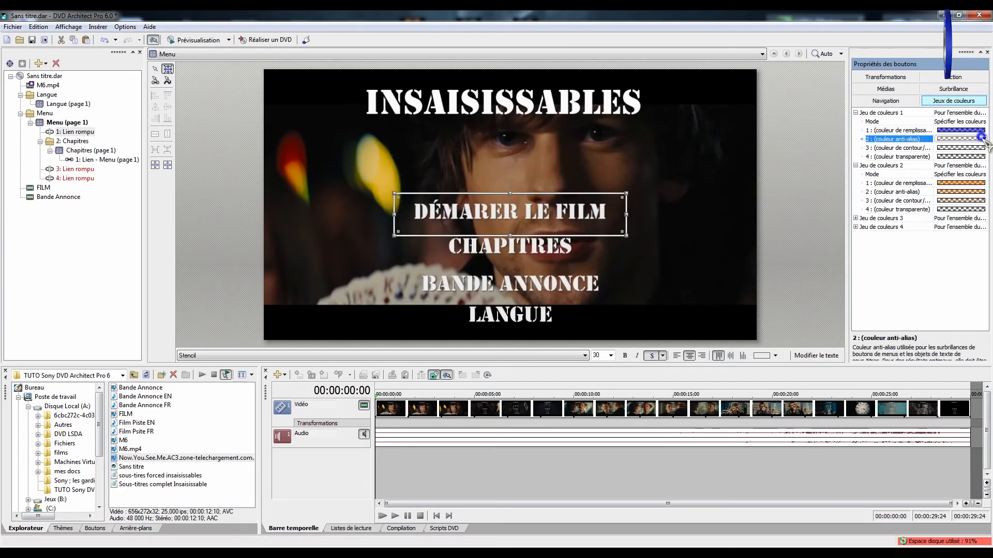
click(984, 138)
click(967, 136)
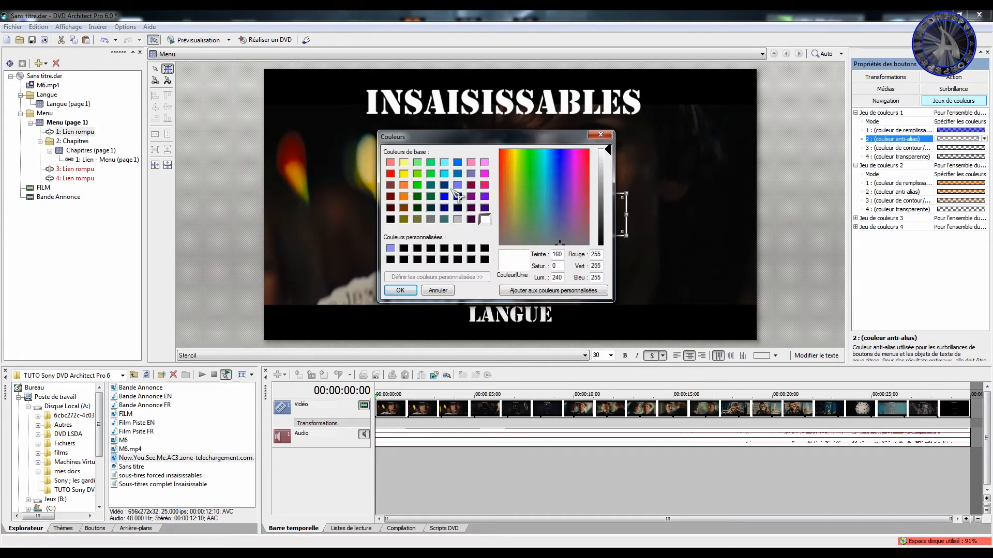
click(444, 197)
click(401, 290)
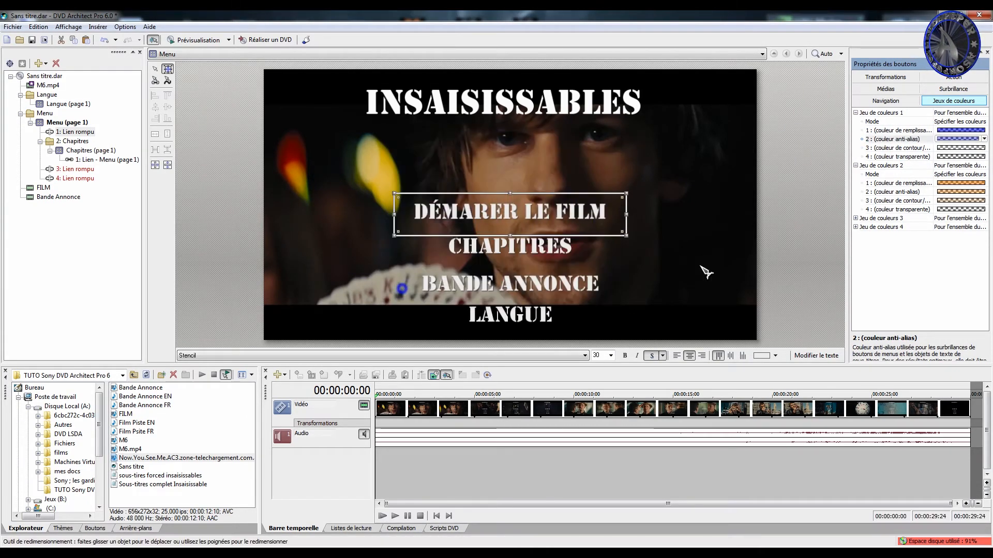
click(970, 149)
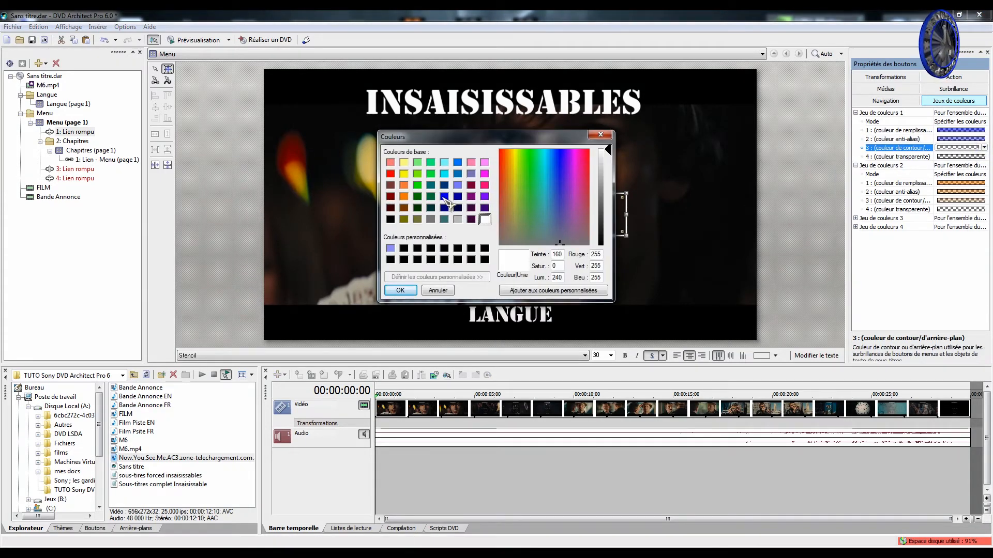
click(443, 197)
click(400, 290)
Set the fill colour of colour set 2 to pure blue (0, 0, 255)
click(954, 183)
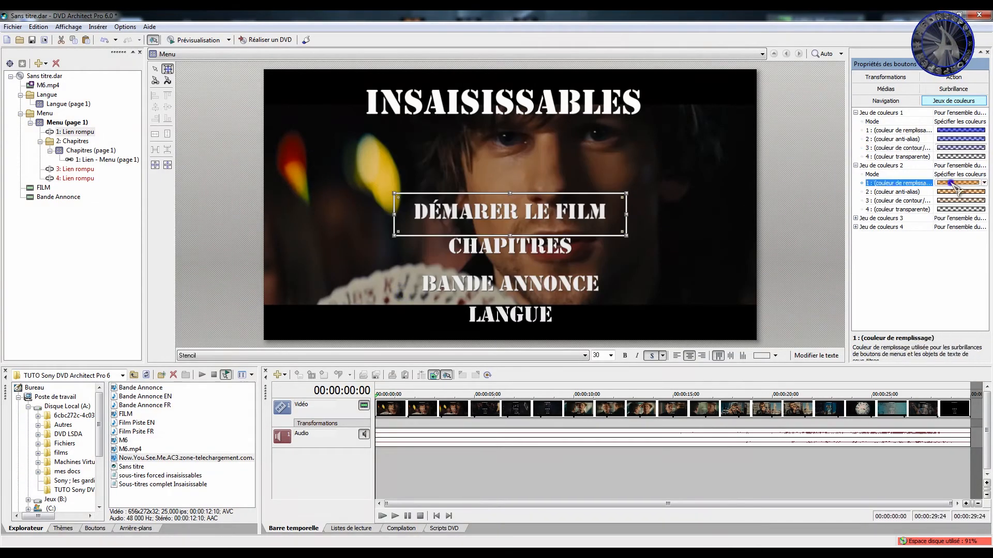
click(445, 196)
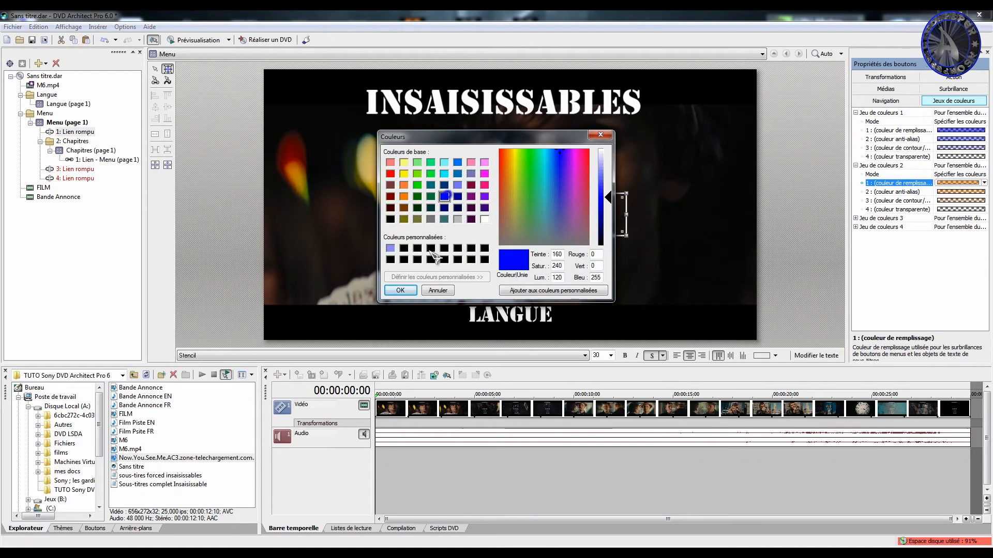
click(400, 291)
Set the fill, anti-alias and outline/background colours of colour set 2 to the custom light blue (147, 147, 255)
click(975, 186)
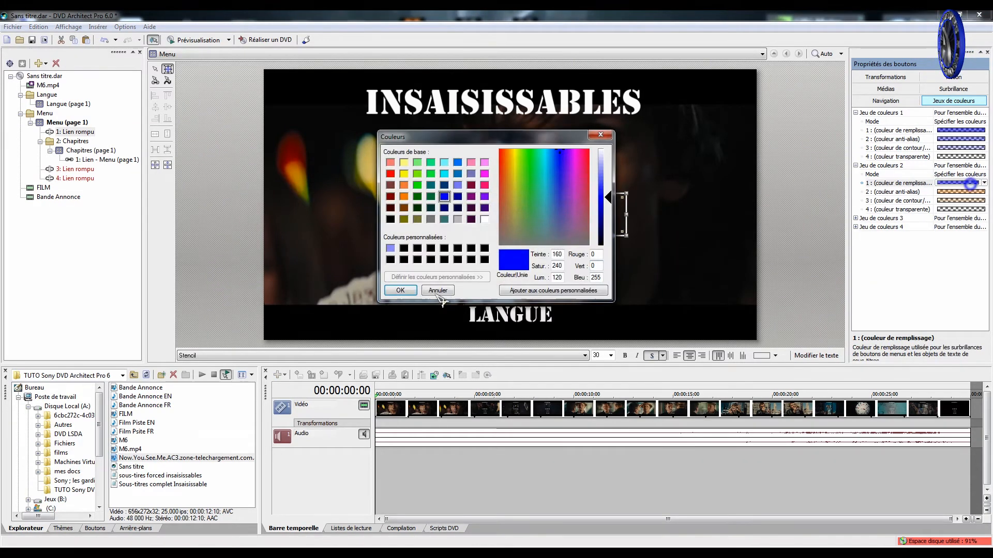
click(392, 249)
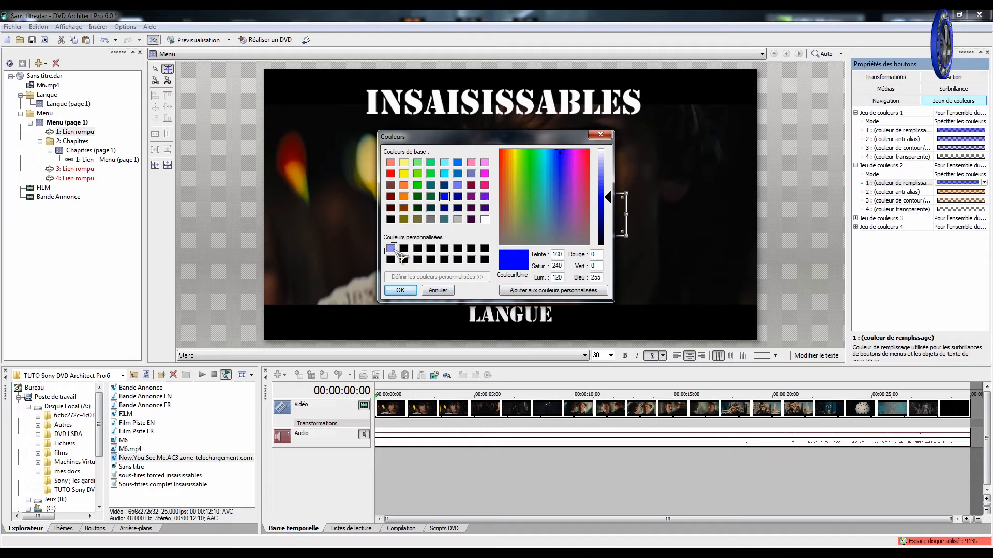
click(400, 290)
click(955, 192)
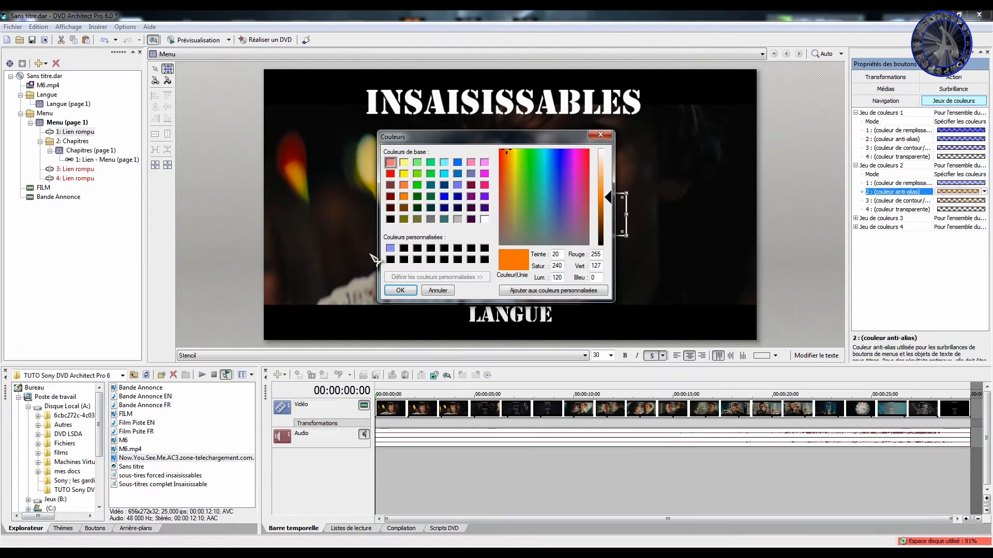
click(390, 249)
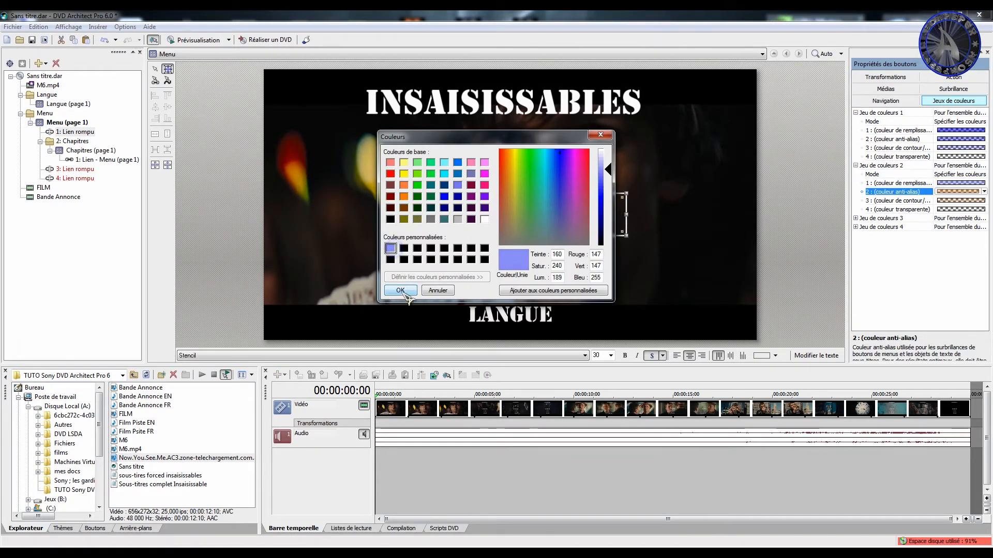
click(401, 291)
click(961, 201)
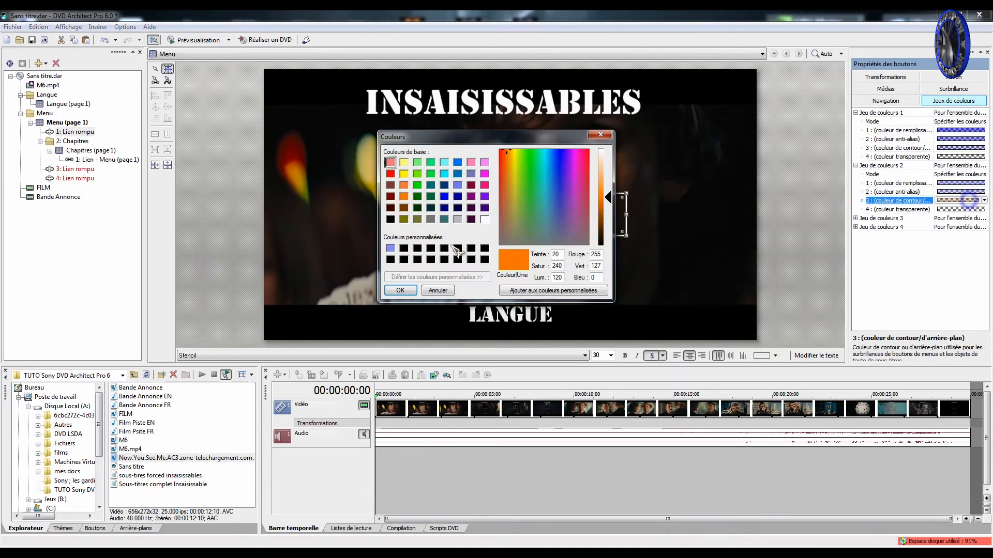
click(391, 249)
click(400, 291)
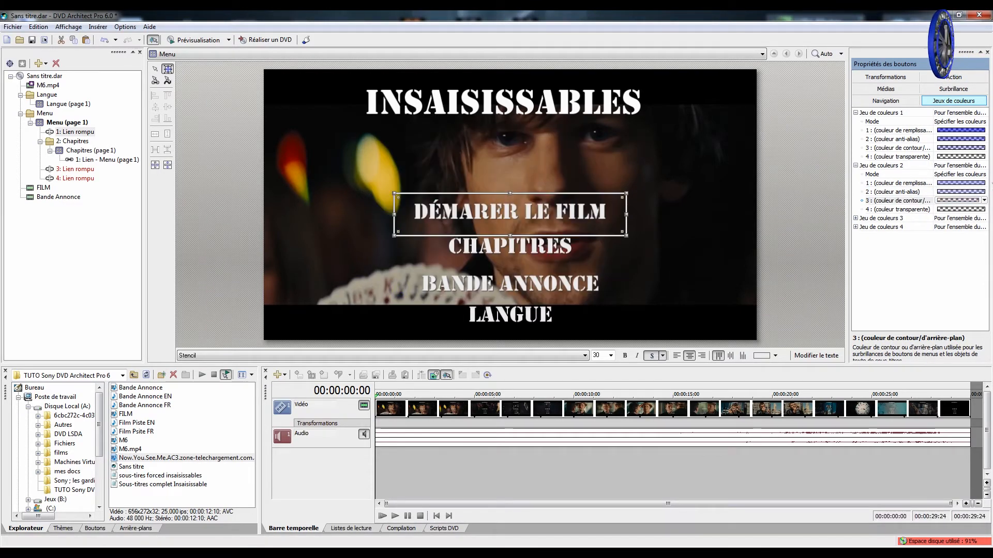
Check colour set 2's project-wide option and review the colour sets of the BANDE ANNONCE and CHAPITRES buttons
click(954, 174)
click(951, 167)
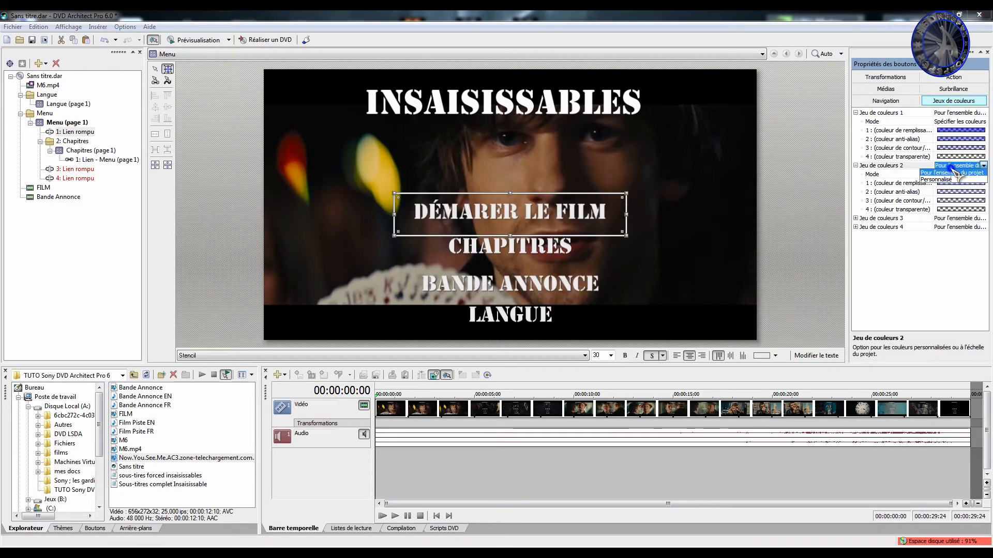
click(550, 260)
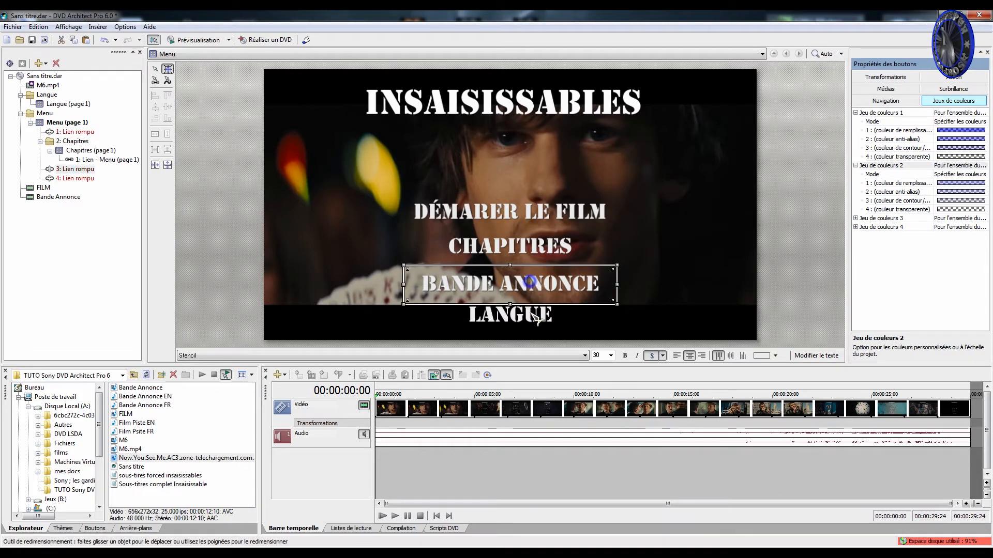
click(538, 256)
click(538, 248)
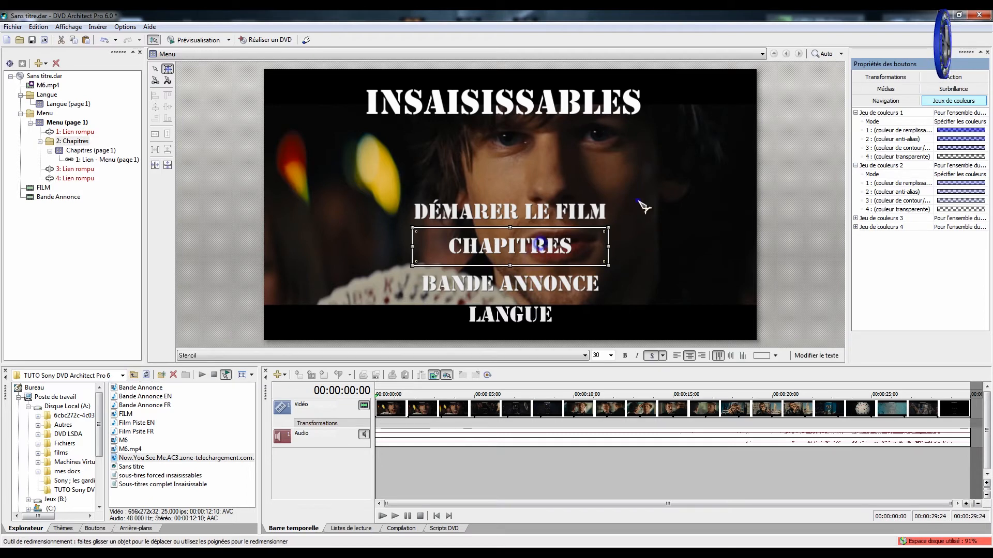
Select all four menu buttons together and set their highlight style to the "Superposition de…" overlay option
drag(638, 200, 525, 328)
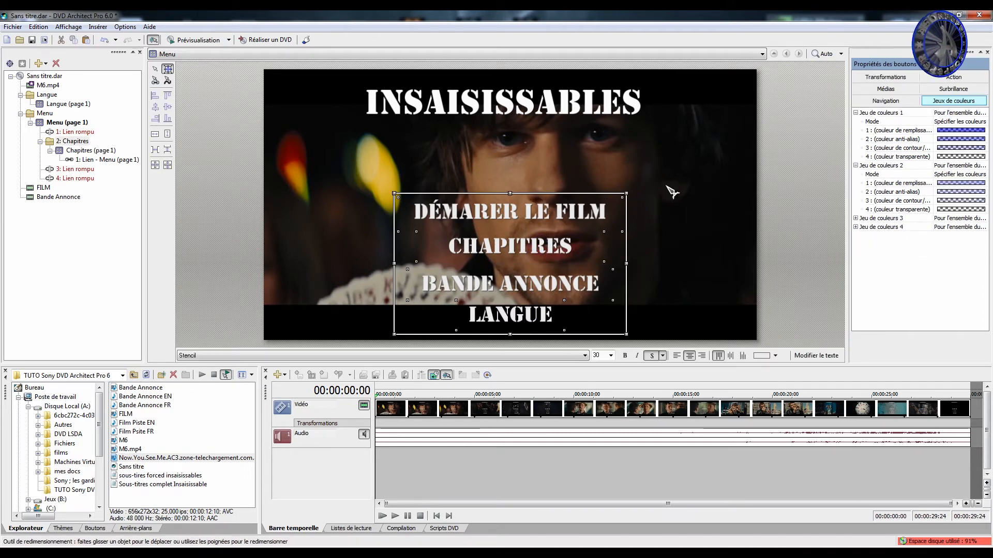
click(953, 88)
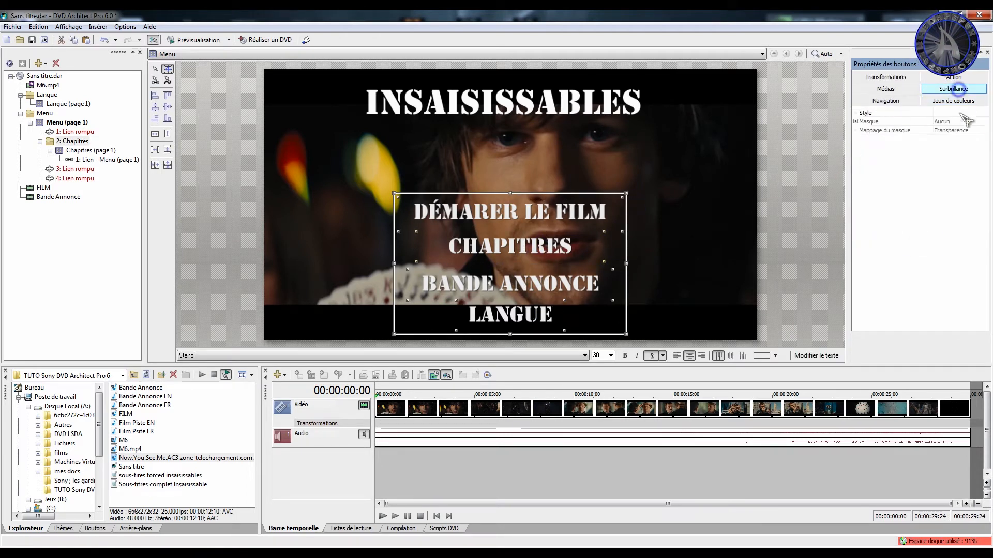
click(957, 113)
click(951, 129)
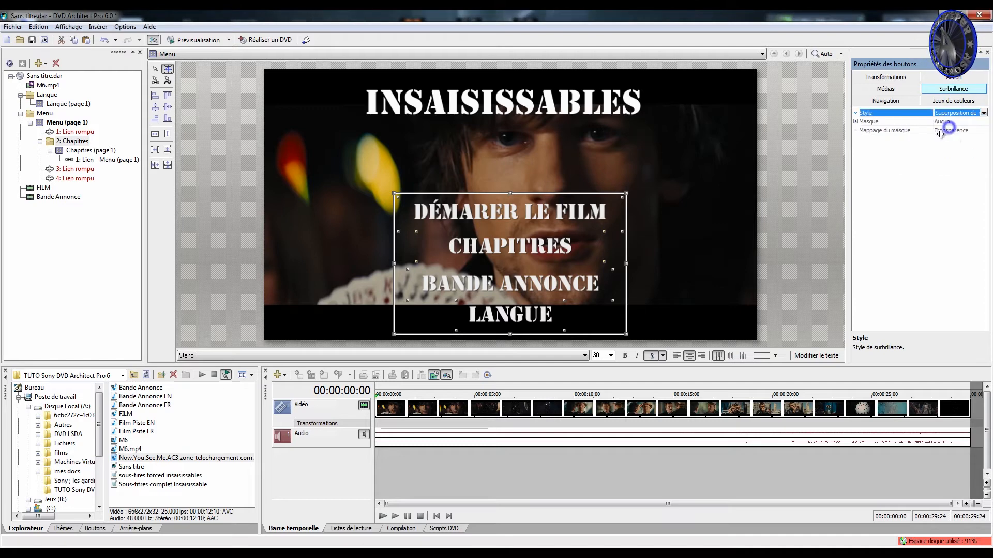
Preview the menu to check the highlight colours of its buttons
click(232, 60)
click(198, 40)
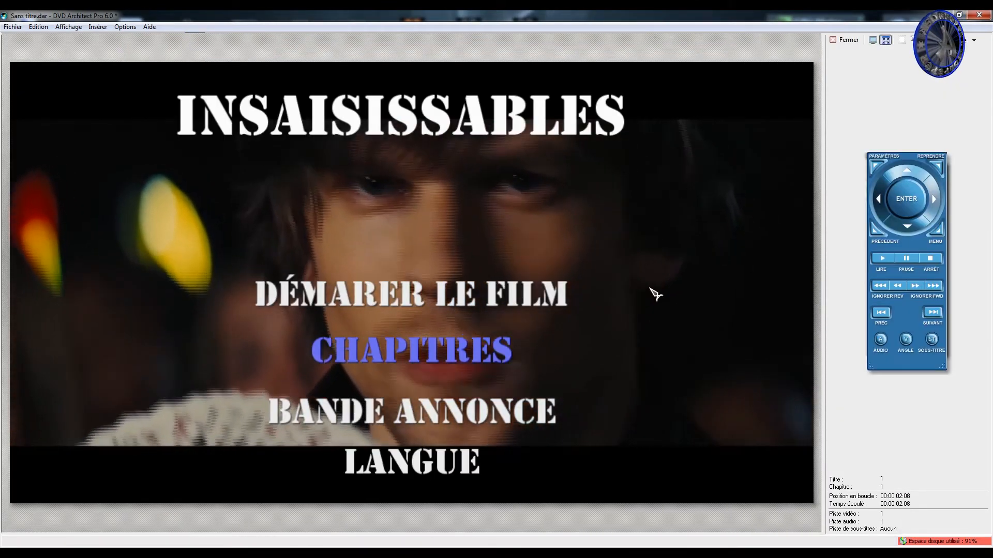
Move the previewed menu's highlight down to LANGUE, activate that button and close the preview
double_click(908, 228)
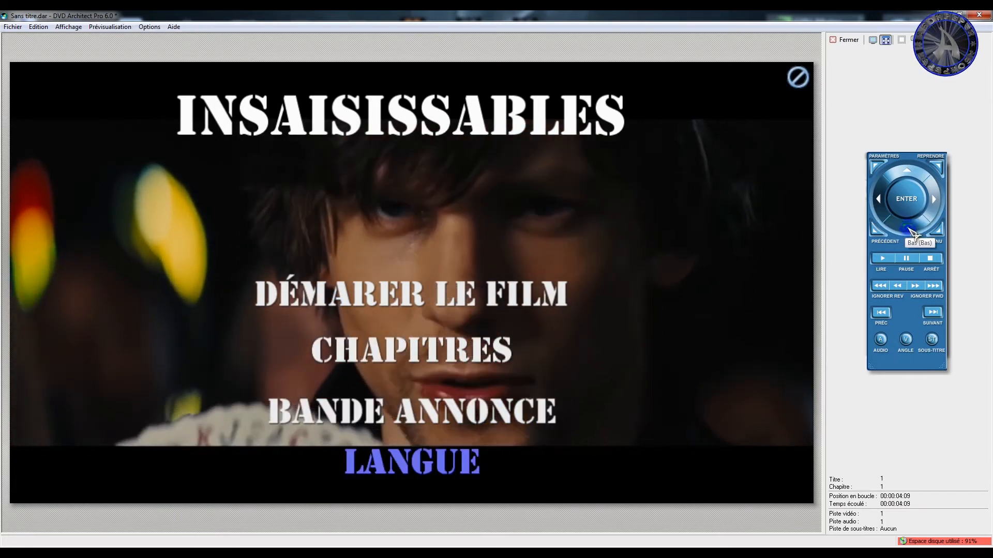
click(906, 199)
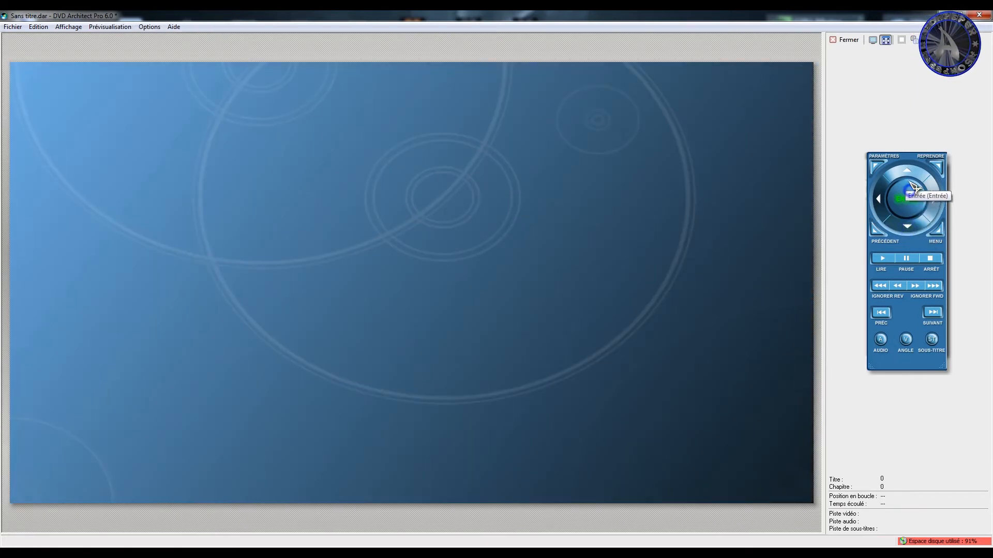
click(847, 40)
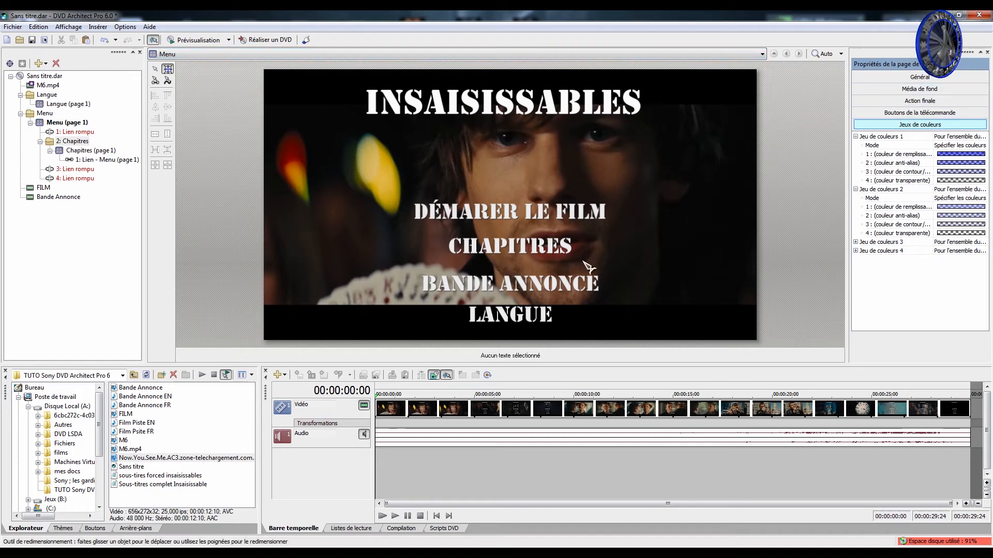
Set the DÉMARER LE FILM button's link destination to FILM and check its destination chapter and audio track options
click(530, 316)
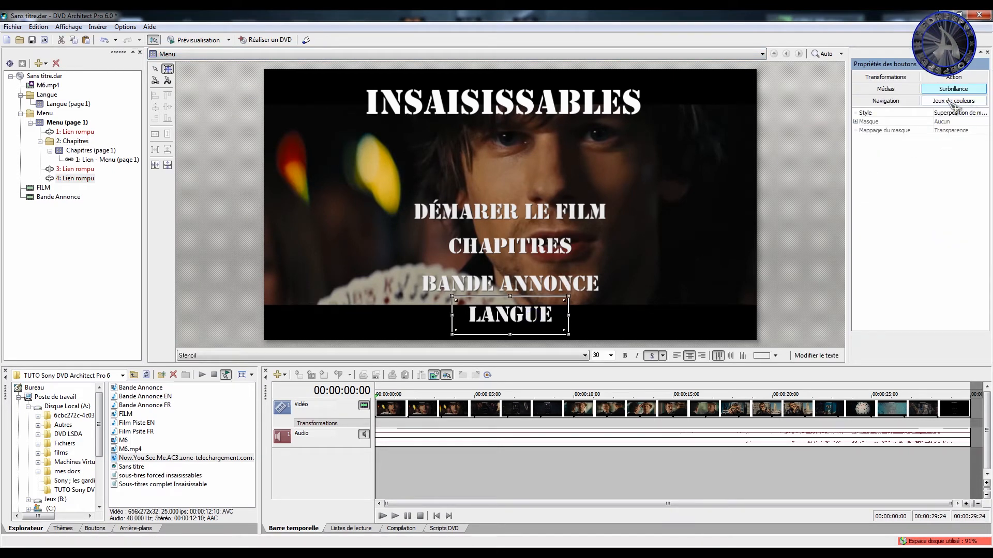
click(548, 215)
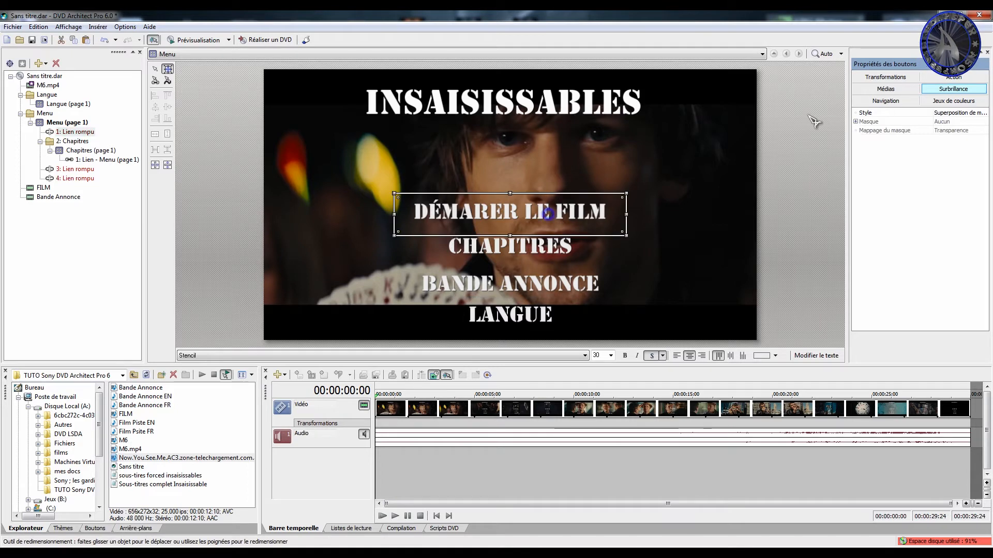
click(912, 89)
click(951, 78)
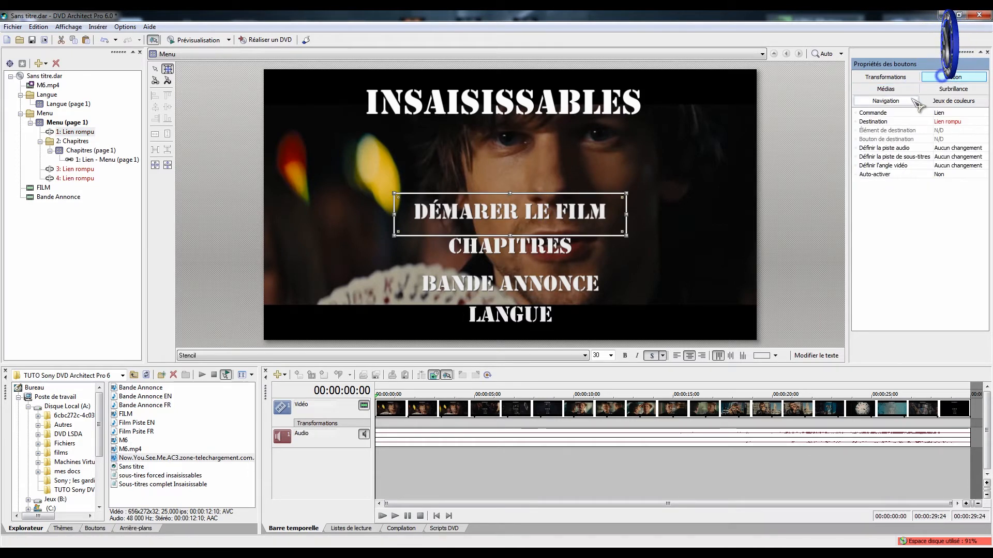
click(956, 122)
click(955, 122)
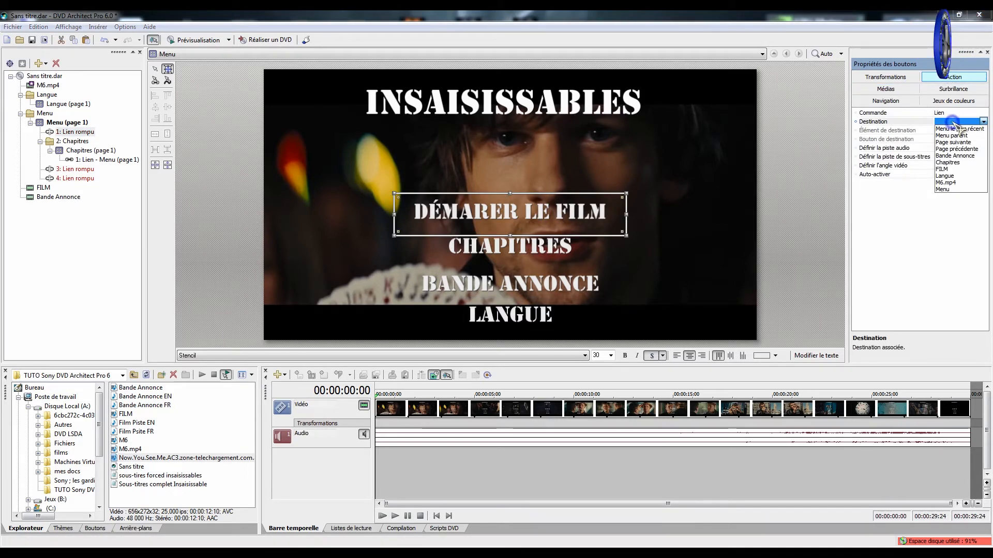
click(952, 169)
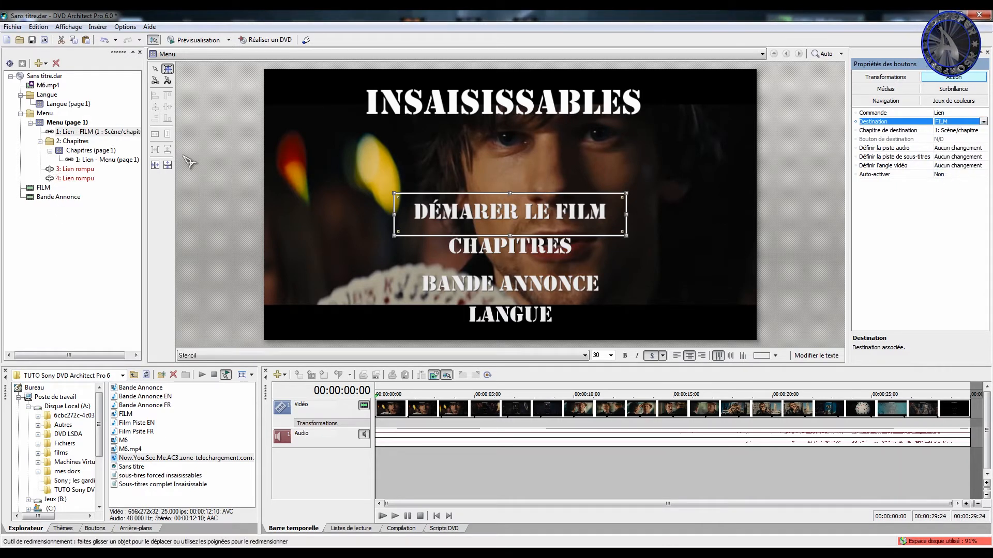
click(951, 131)
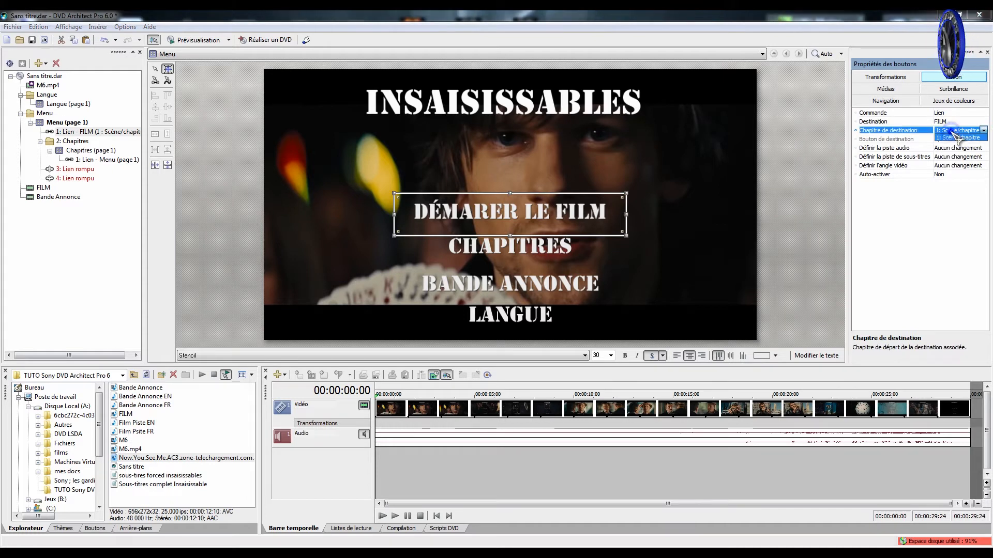
click(915, 233)
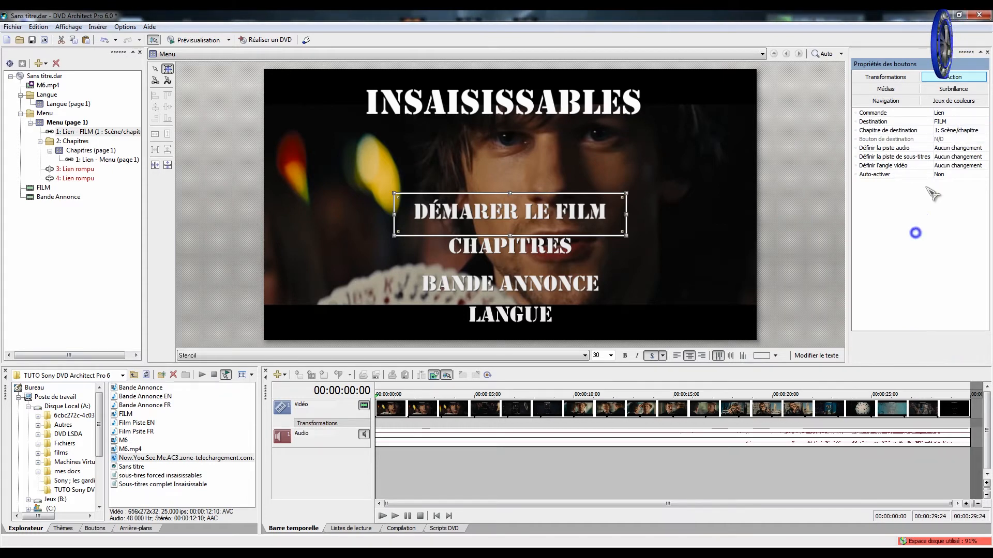
click(949, 149)
click(906, 249)
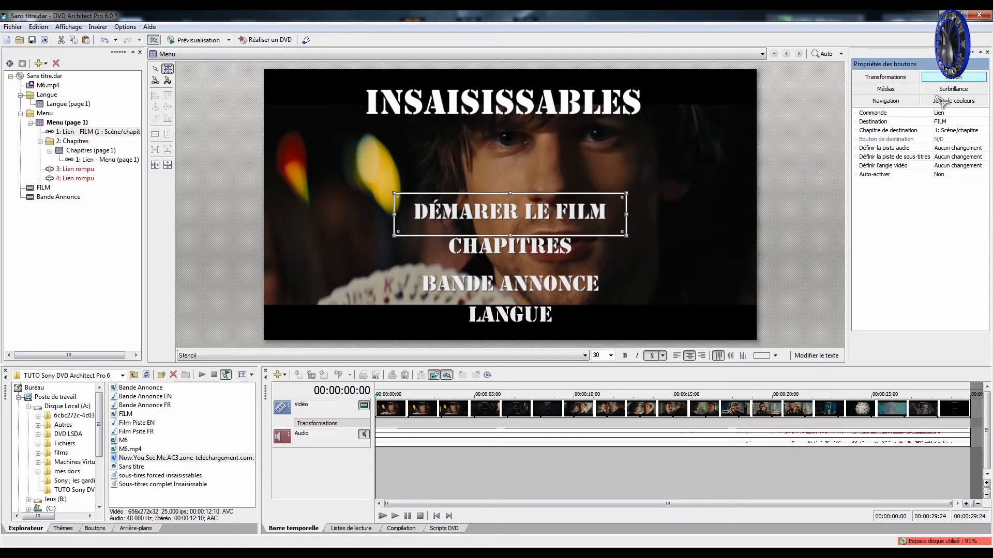
Check the upward (Haut) navigation choices of the DÉMARER LE FILM button and test upward movement in the menu preview
click(885, 101)
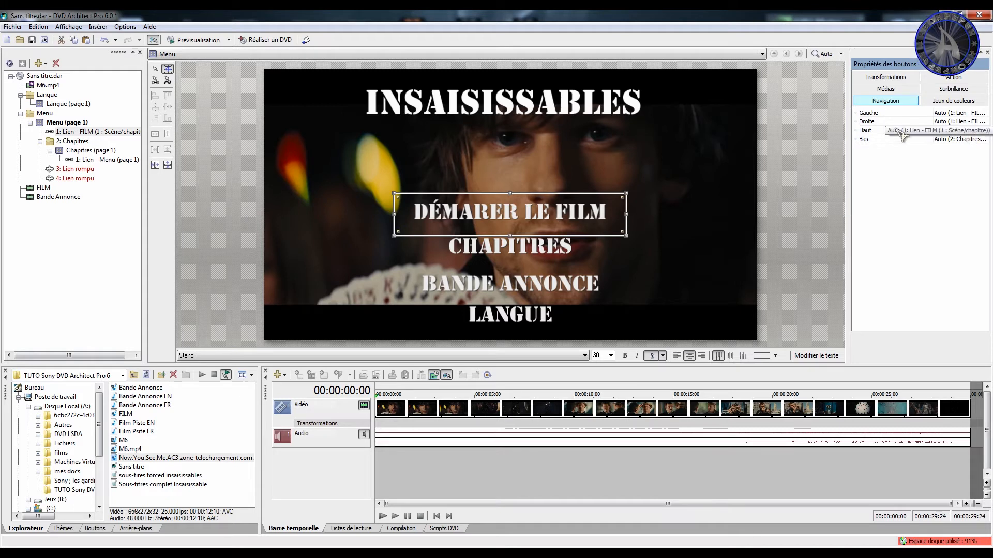
click(950, 131)
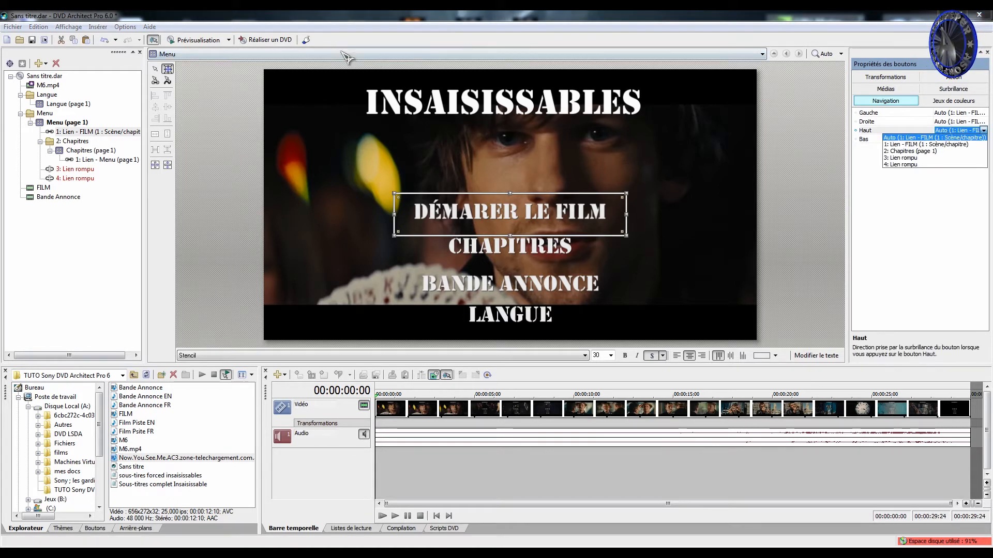
click(199, 41)
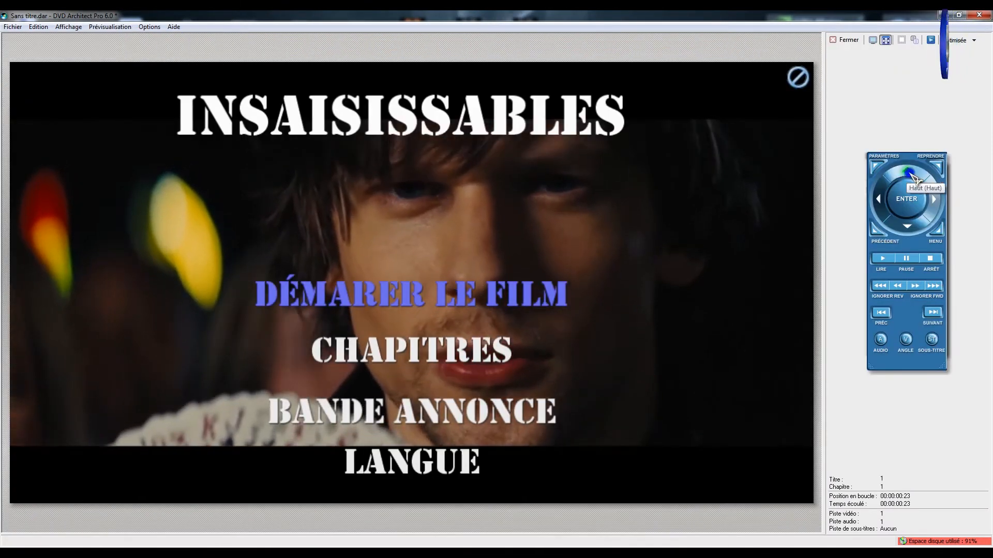
click(848, 40)
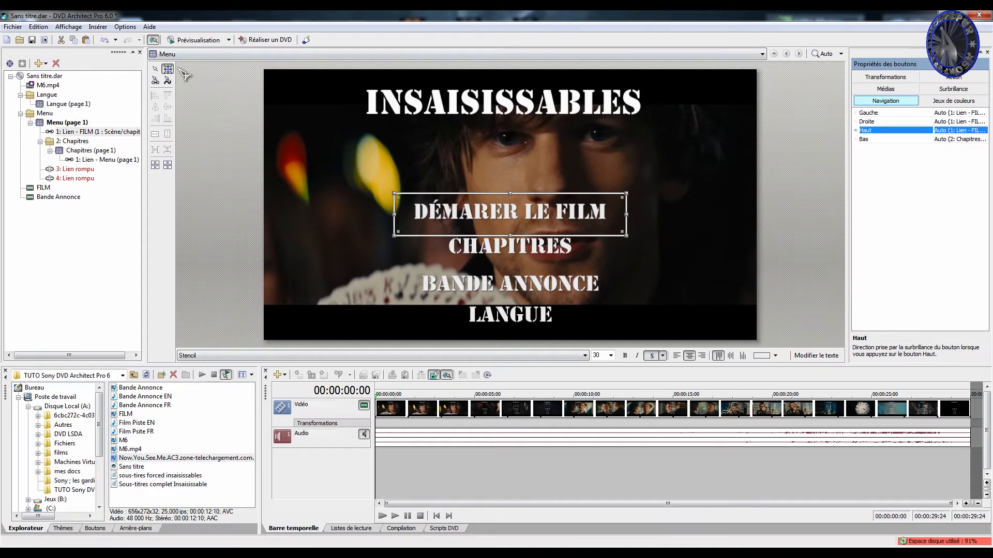
click(118, 27)
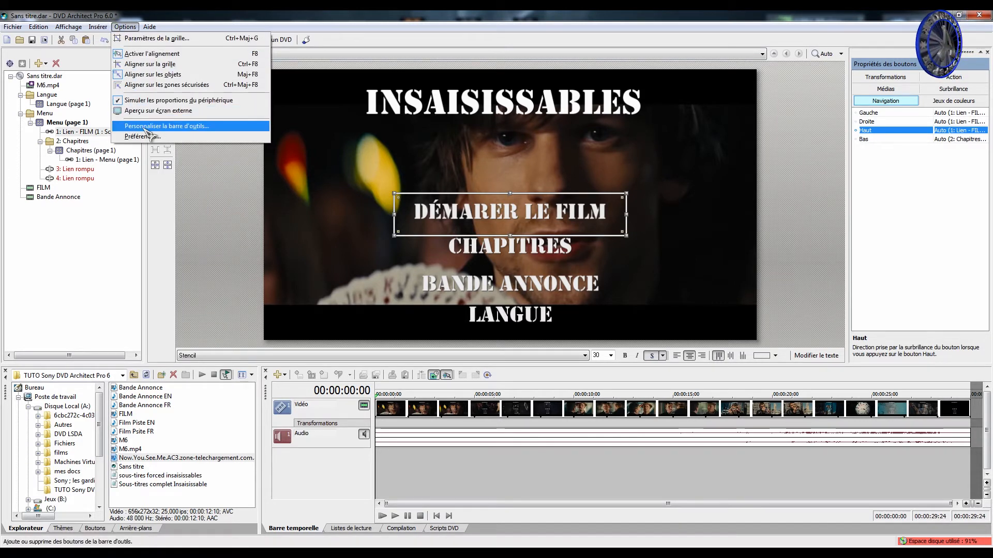
click(159, 40)
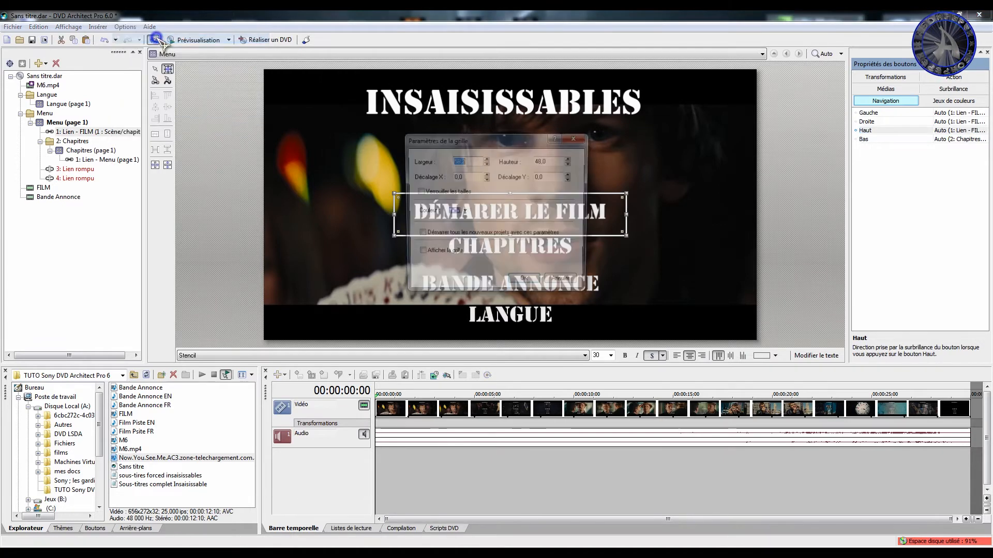
click(575, 138)
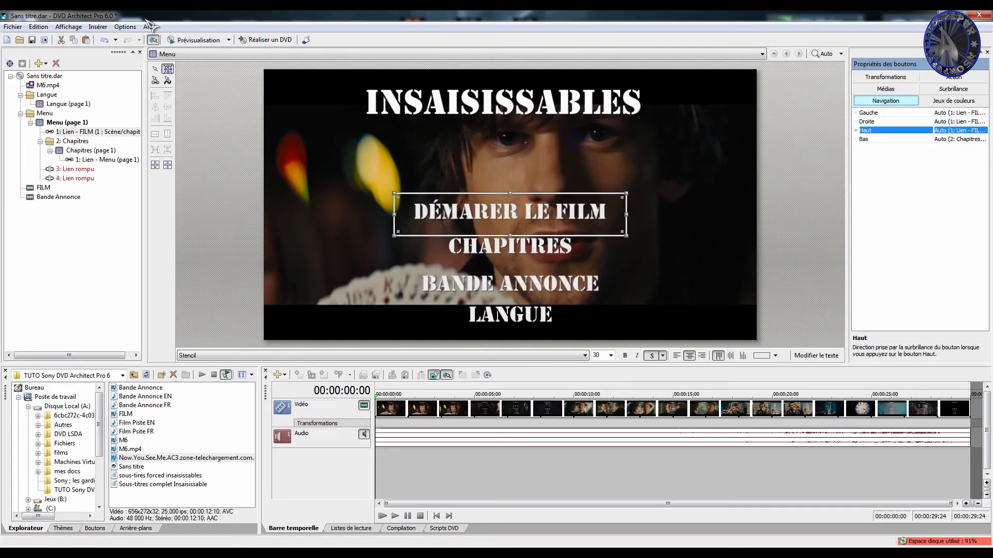
Show the object order overlay on the menu workspace
click(124, 27)
mouse_move(69, 26)
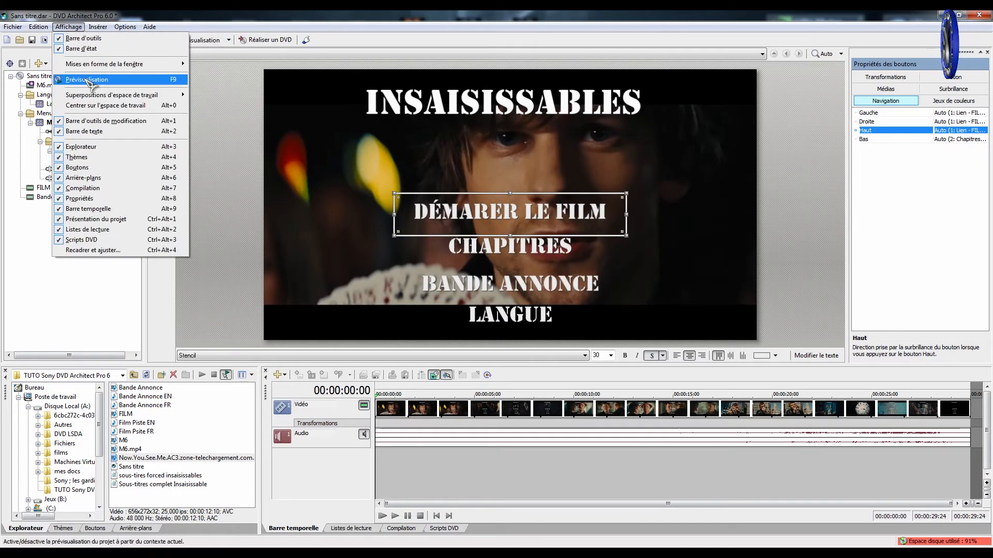
mouse_move(103, 95)
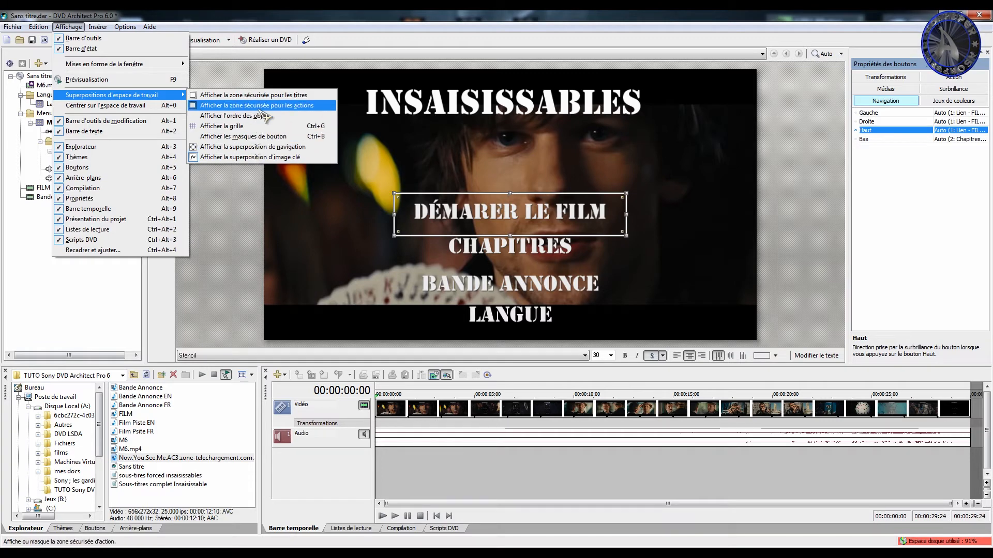
click(263, 117)
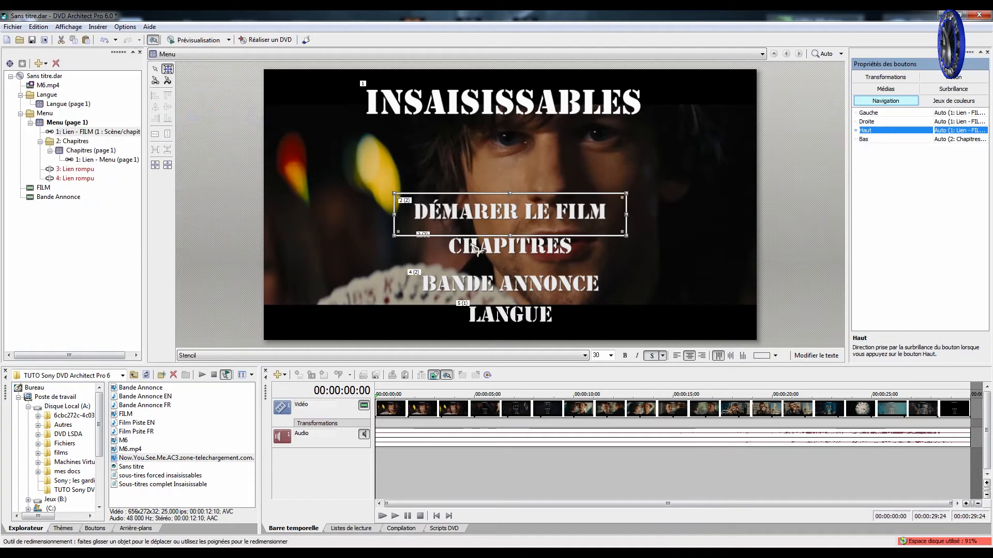
Try setting the LANGUE button's Haut navigation to "4: Lien rompu" and test upward movement in the menu preview
click(495, 324)
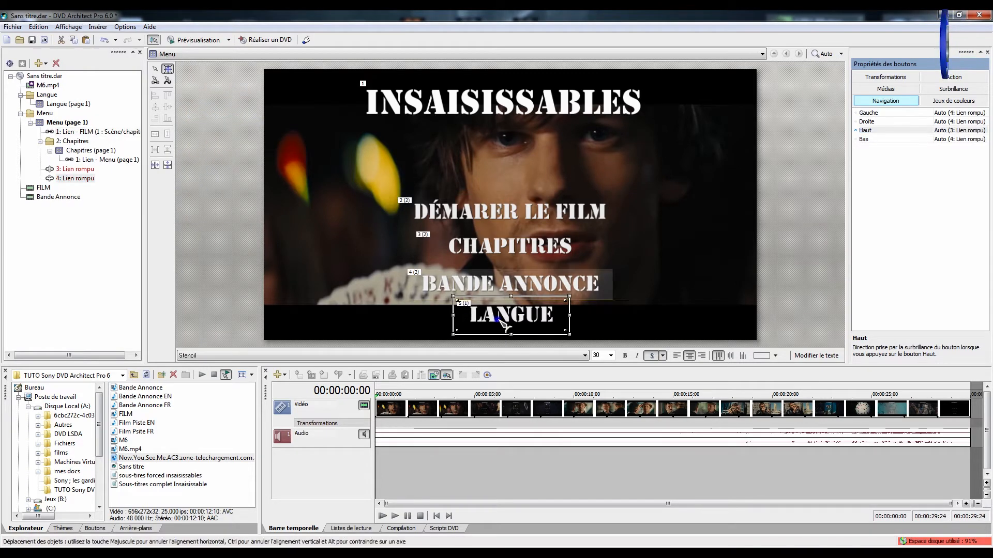
click(953, 131)
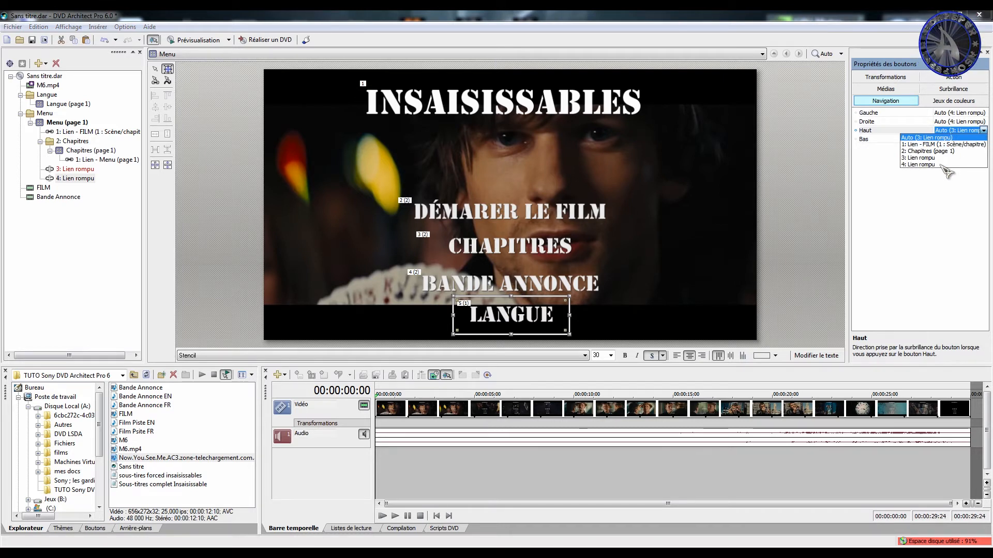
click(940, 165)
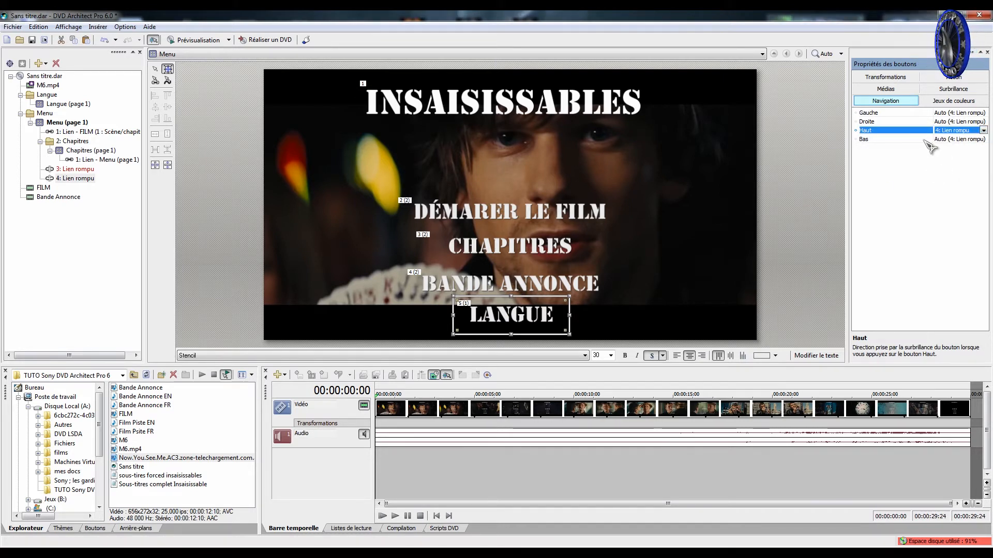
click(197, 40)
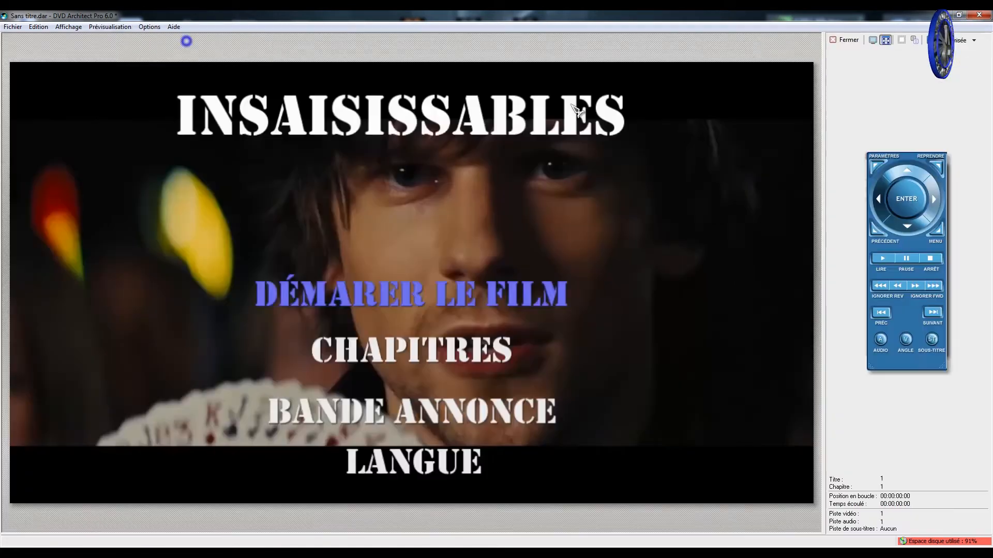
click(901, 176)
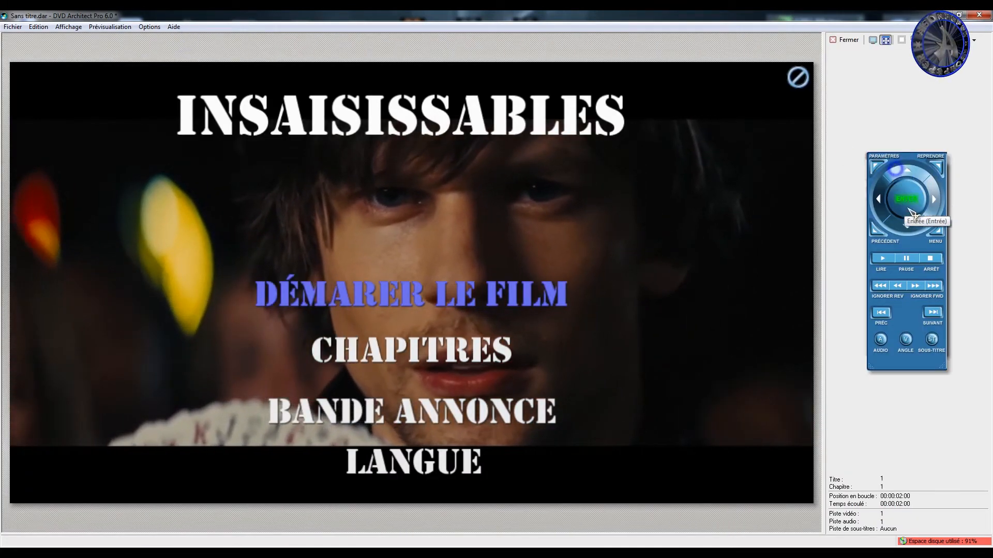
click(846, 42)
Undo the change to the LANGUE button's Haut navigation
click(954, 131)
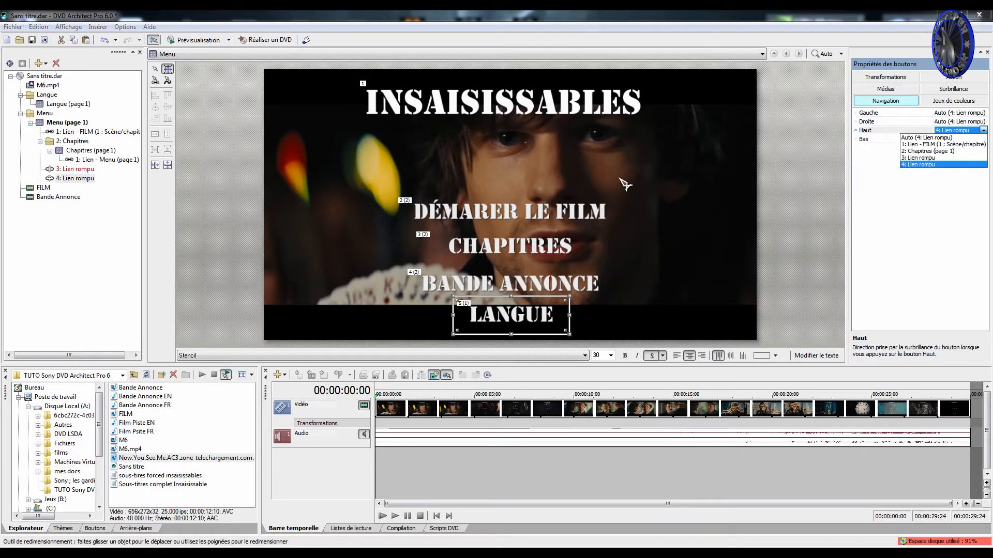
click(588, 220)
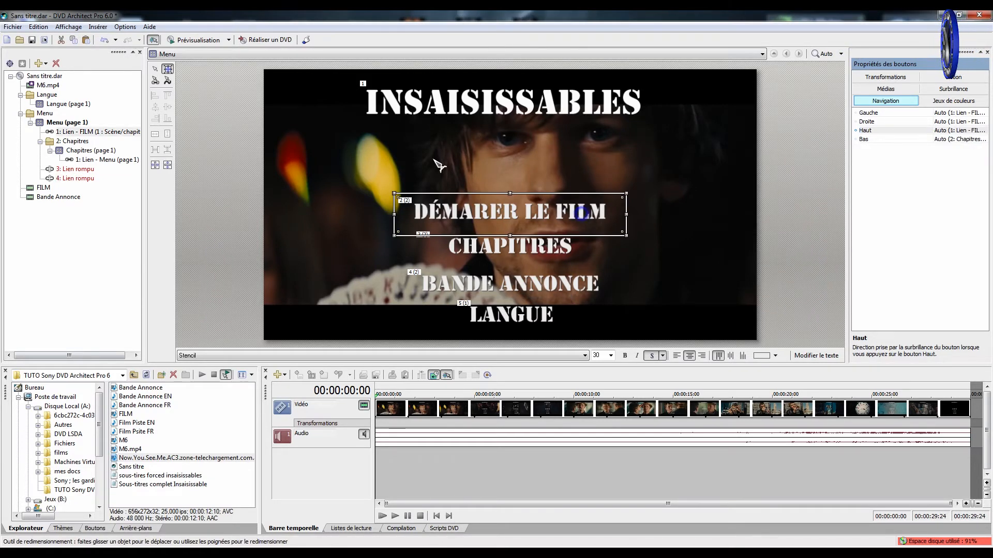
click(104, 40)
Set the DÉMARER LE FILM button's Haut navigation target to "4: Lien rompu", the LANGUE button
click(542, 201)
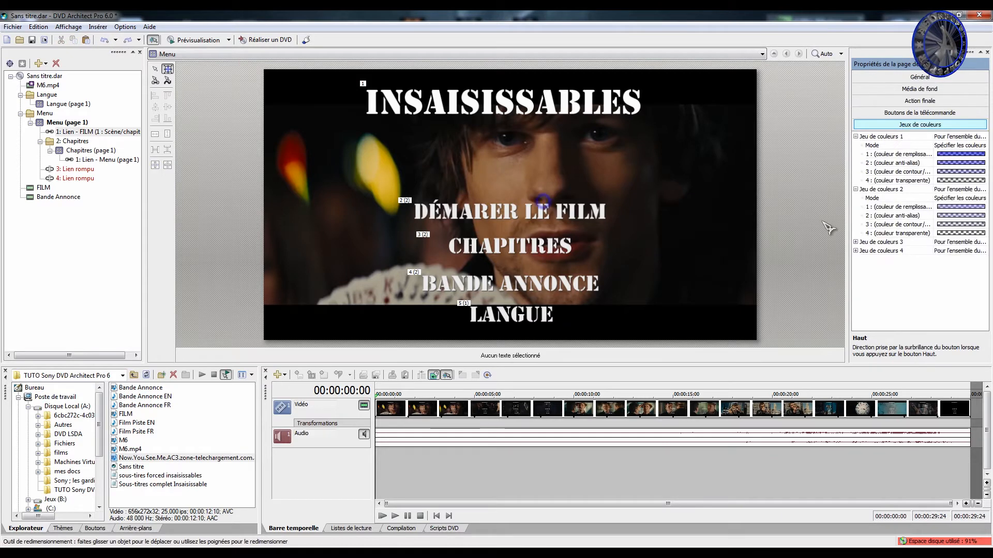
click(526, 199)
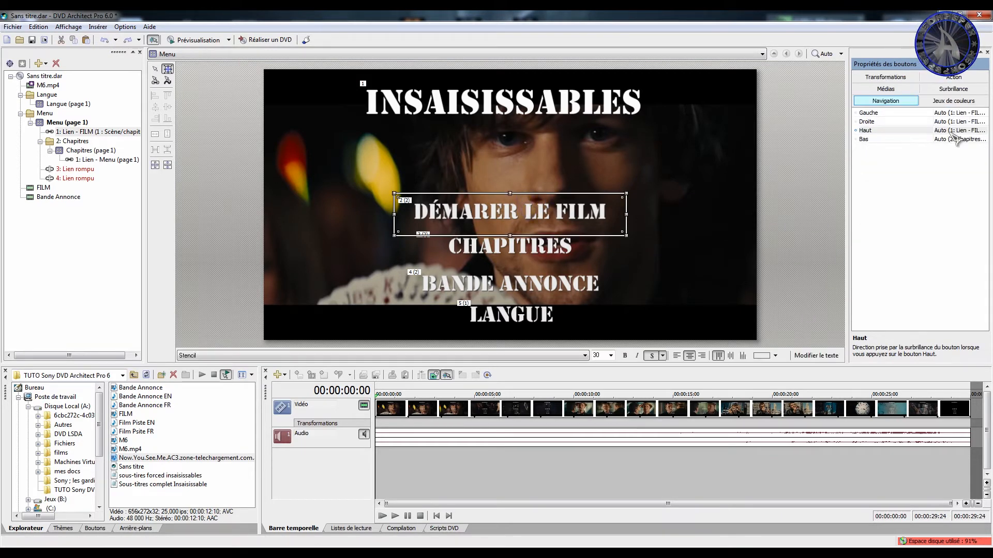
click(951, 130)
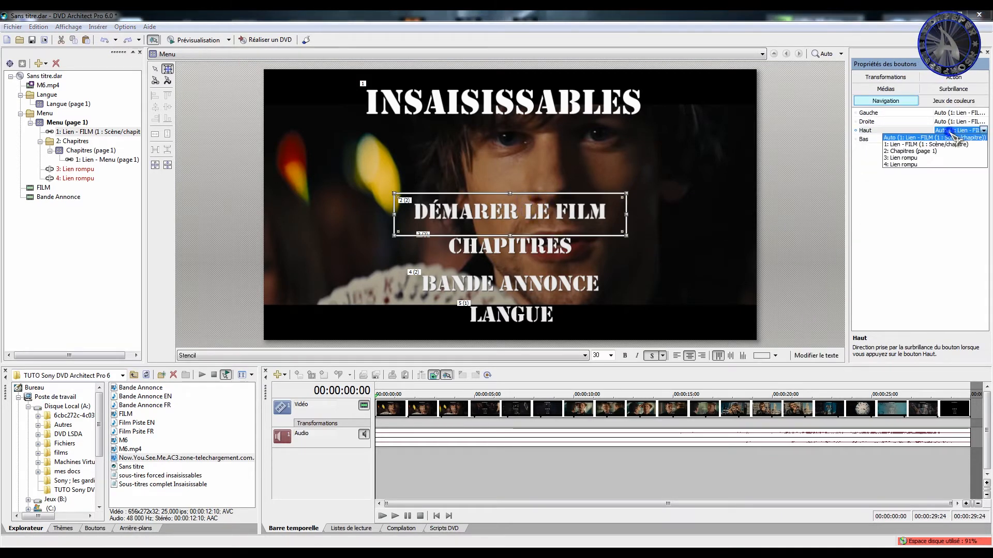
click(915, 165)
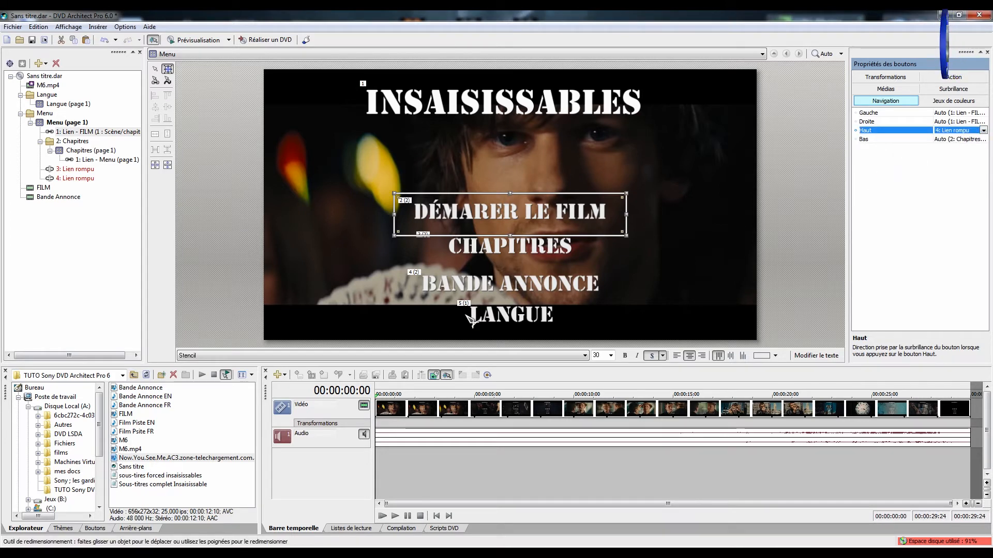
Preview the menu and test moving the highlight upward repeatedly, starting from DÉMARER LE FILM
click(186, 39)
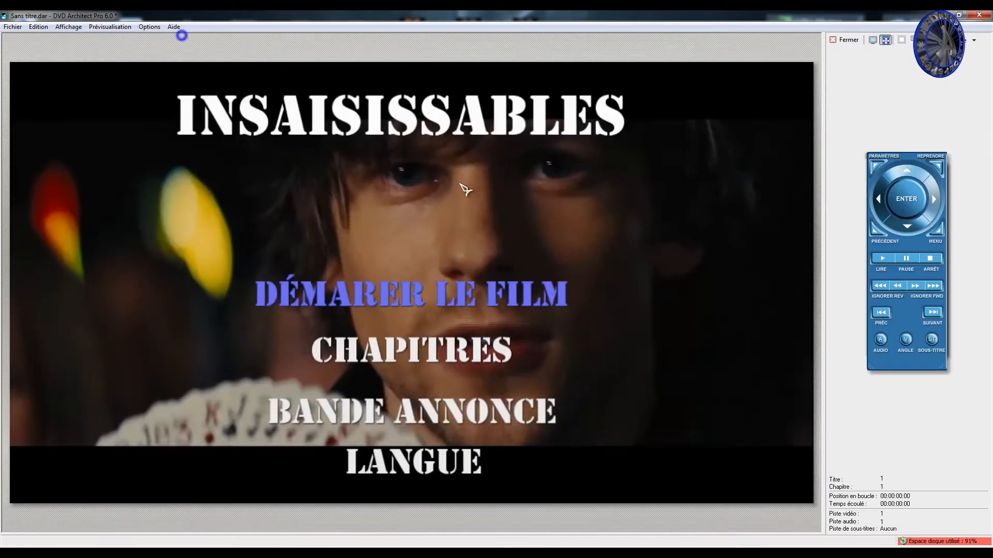
click(924, 184)
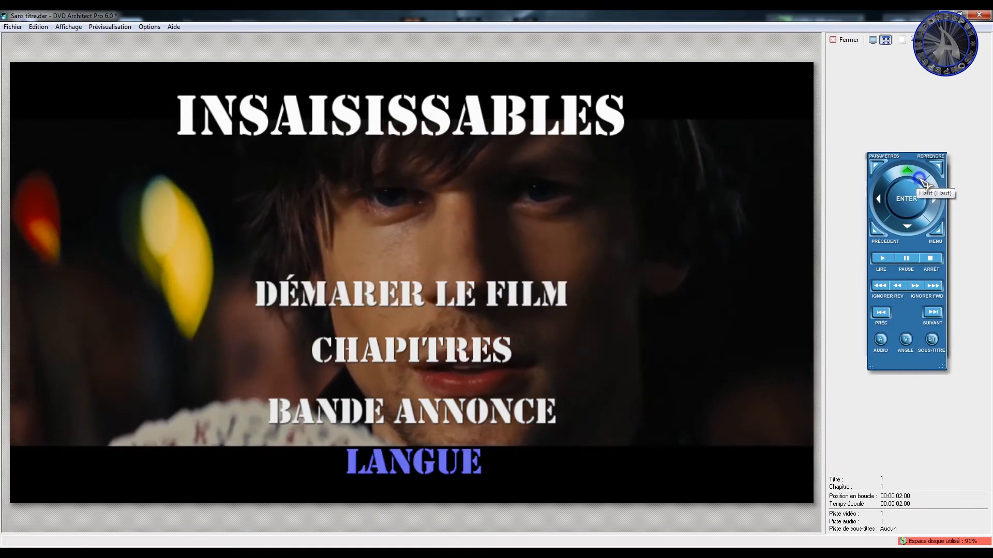
click(924, 183)
double_click(924, 183)
click(920, 179)
click(920, 179)
click(920, 179)
click(920, 178)
click(920, 179)
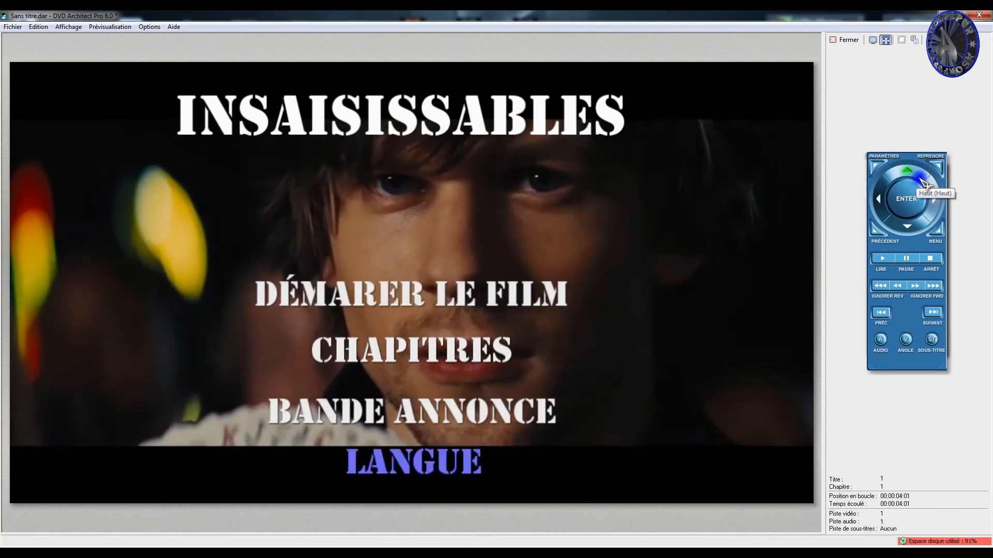
Keep cycling the highlight upward through the menu buttons to check the wrap-around, and close the preview
click(920, 179)
click(919, 179)
click(920, 179)
click(924, 183)
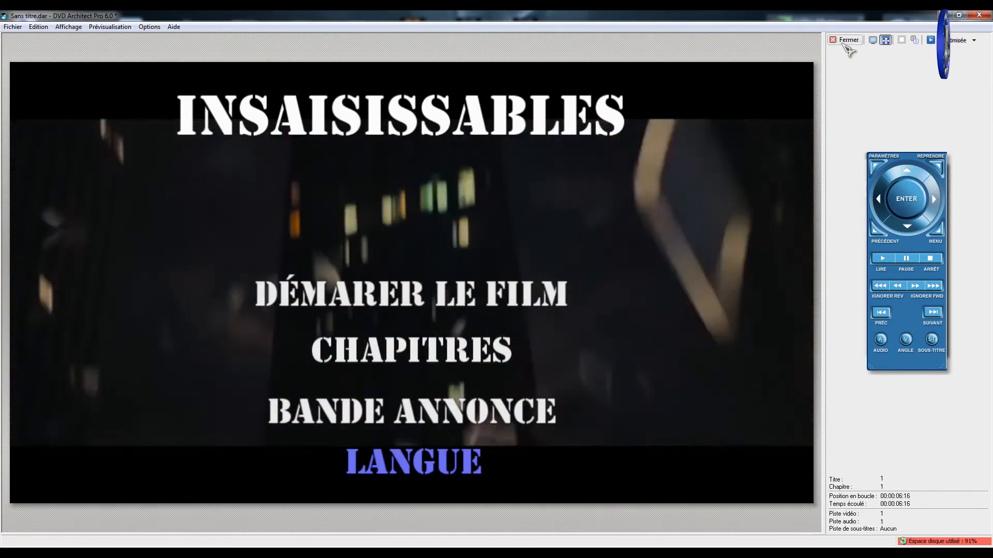
click(842, 39)
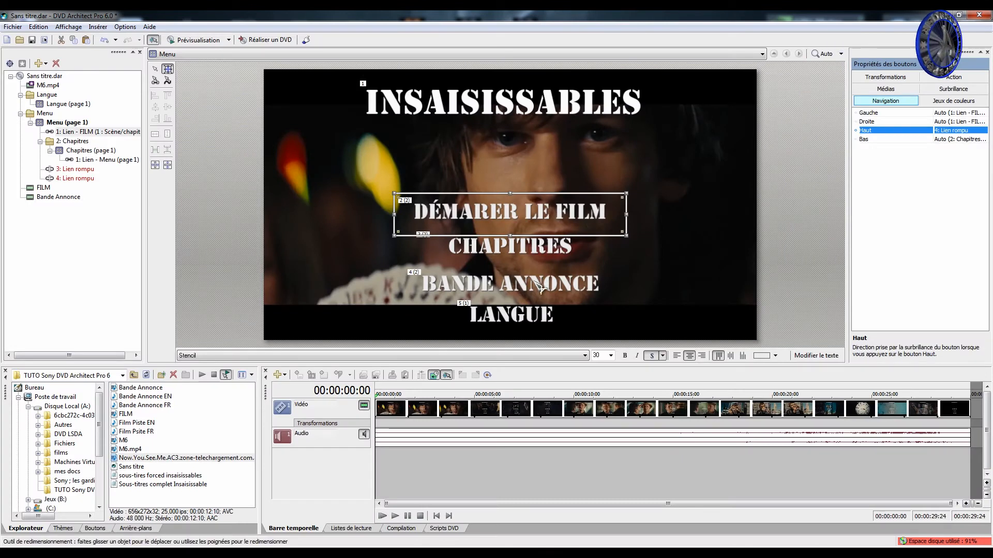
Set the BANDE ANNONCE button's link destination to Bande Annonce
click(963, 88)
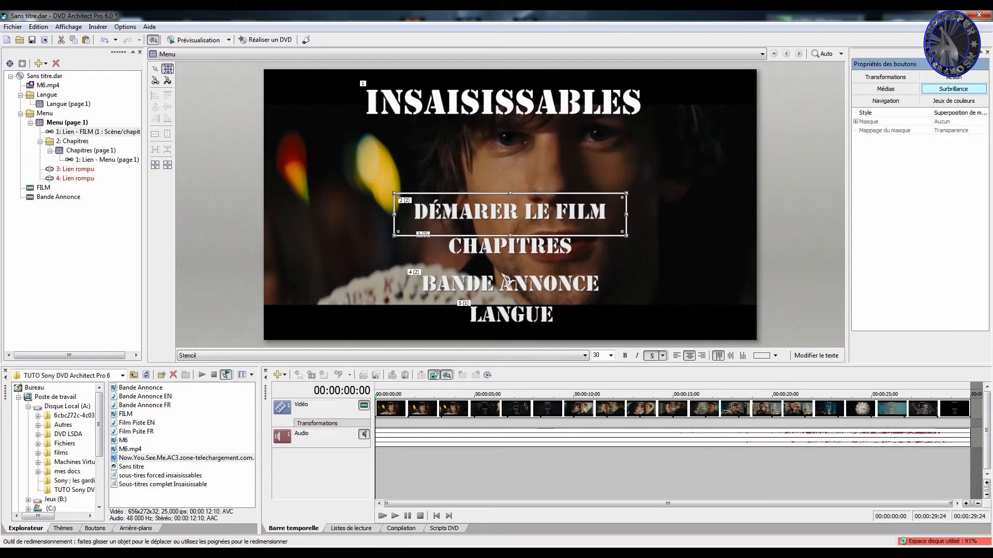
click(513, 288)
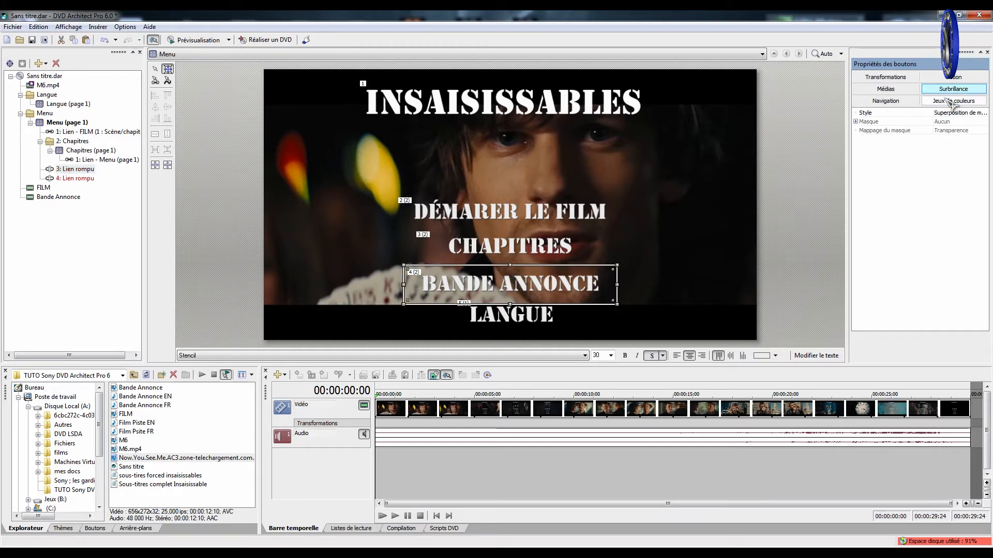
click(954, 76)
click(961, 122)
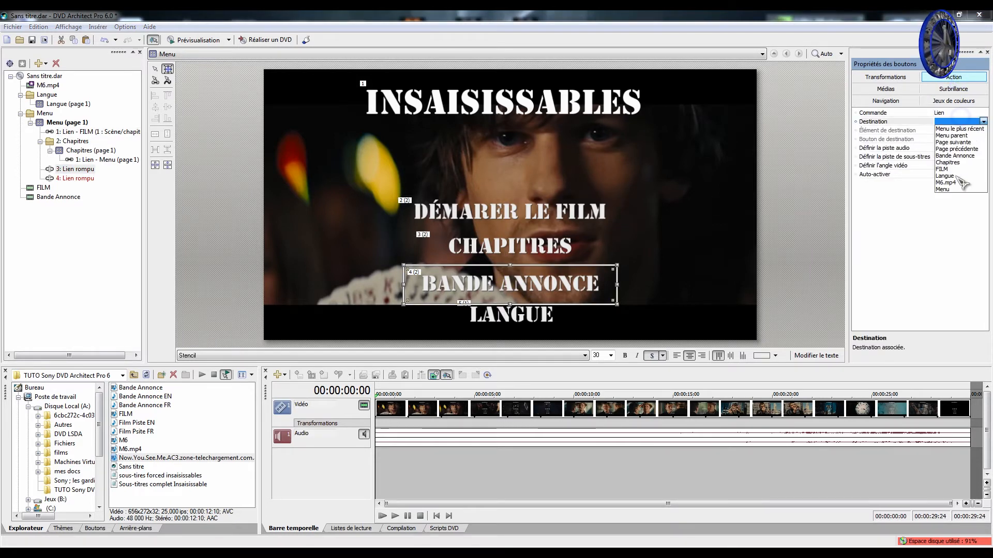
click(954, 155)
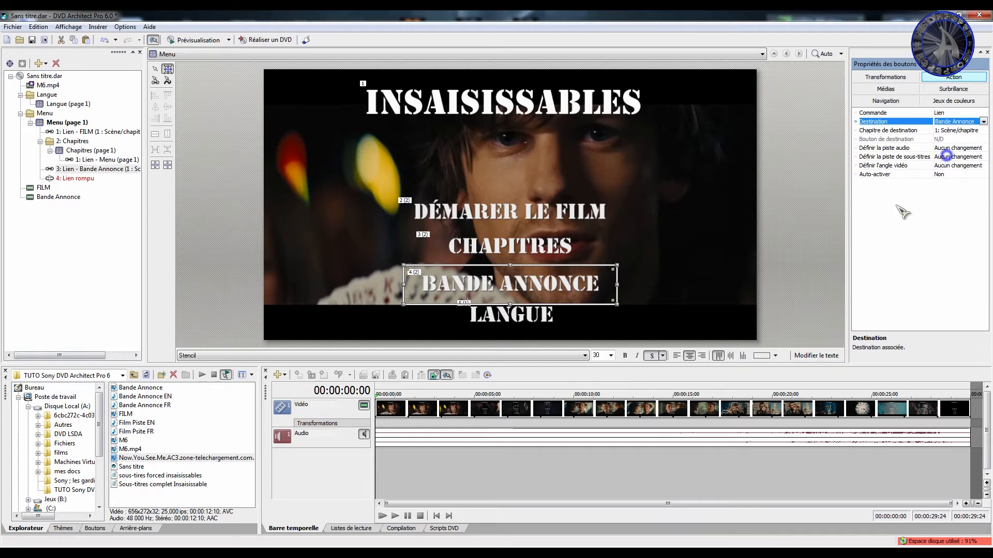
Open the Langue menu page and delete its "Menu 3" title
click(526, 325)
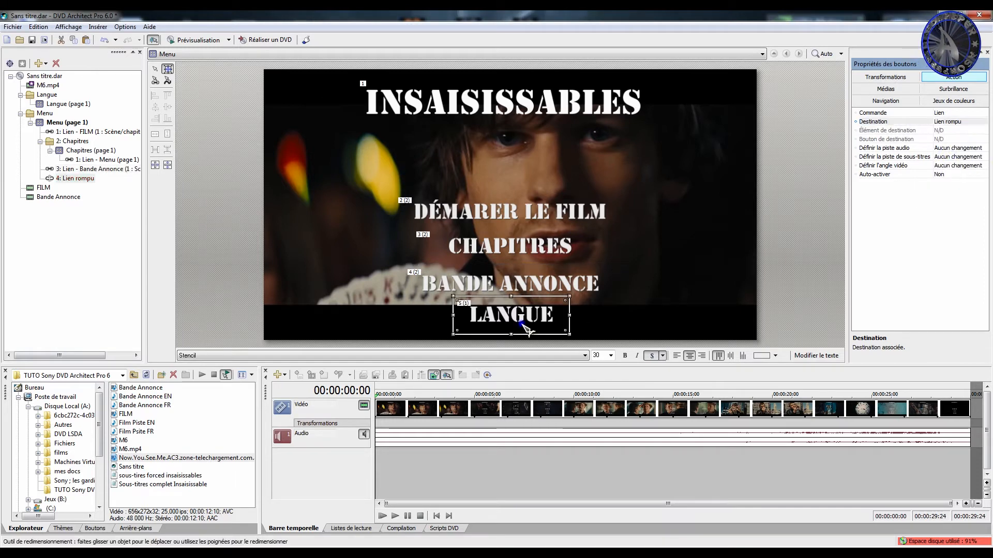
click(67, 104)
right_click(458, 133)
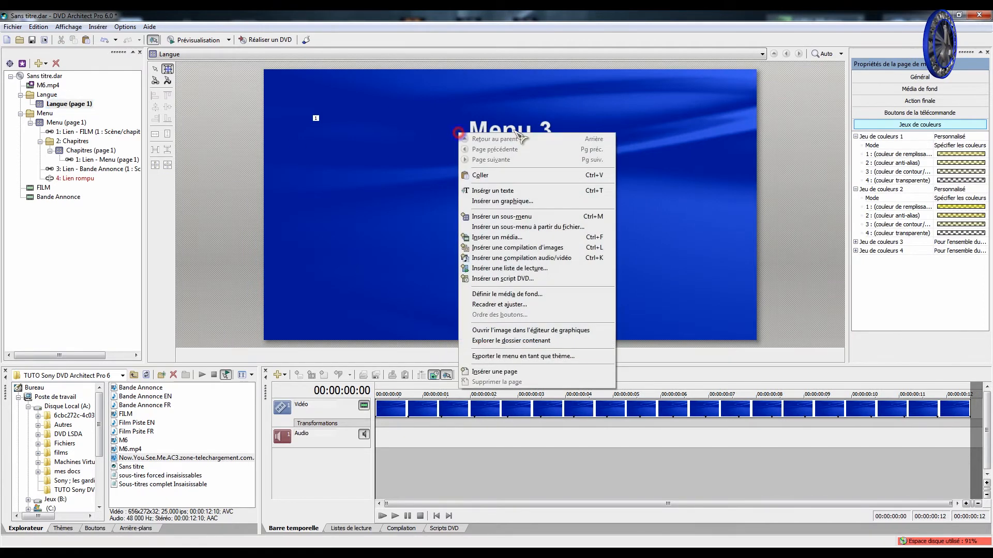
right_click(514, 132)
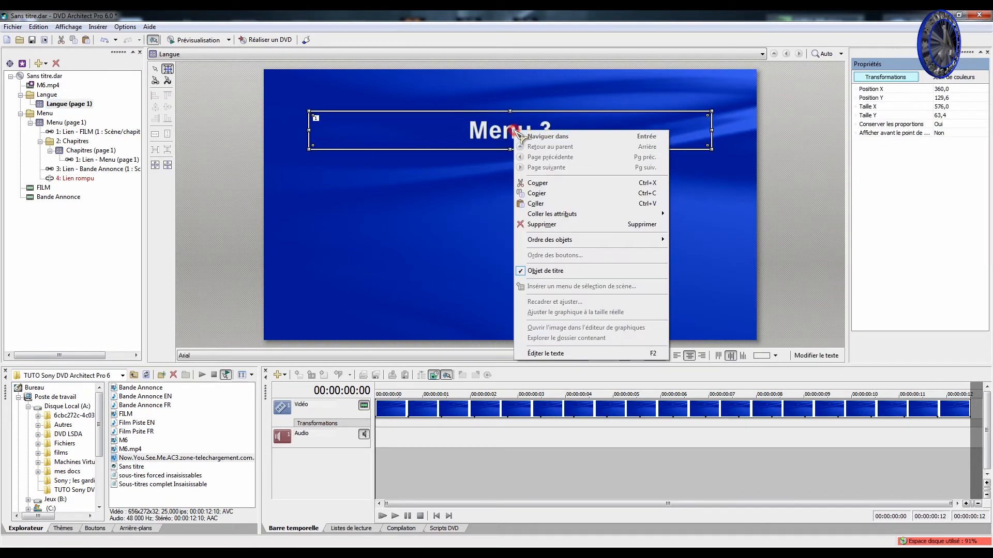
click(562, 224)
Insert an empty button on the Langue page and set its text to "English"
right_click(556, 167)
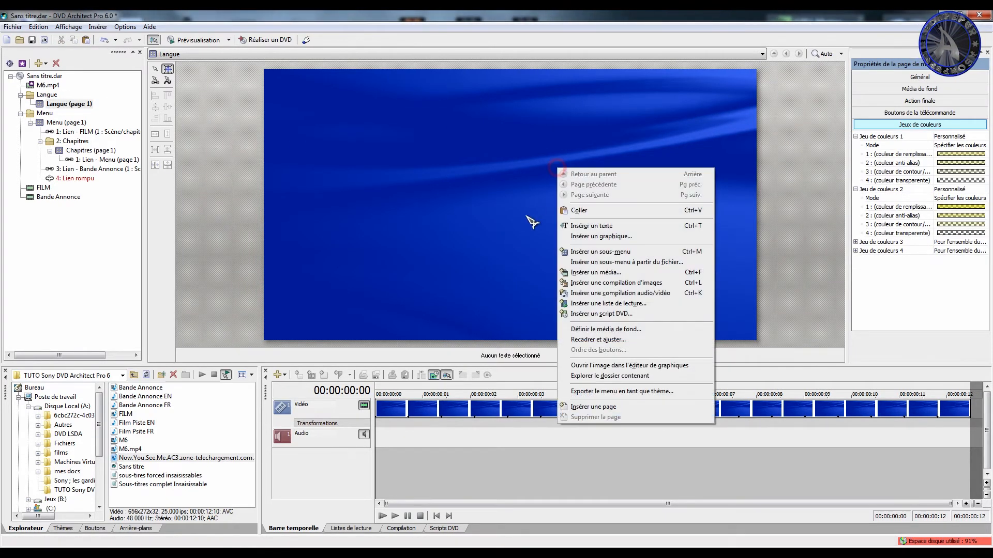
click(97, 26)
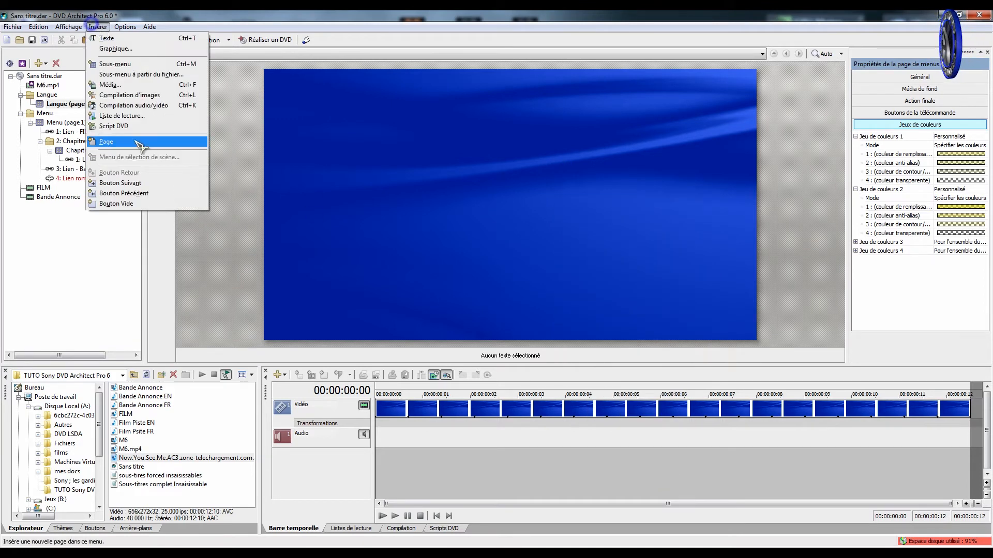
click(120, 204)
right_click(513, 201)
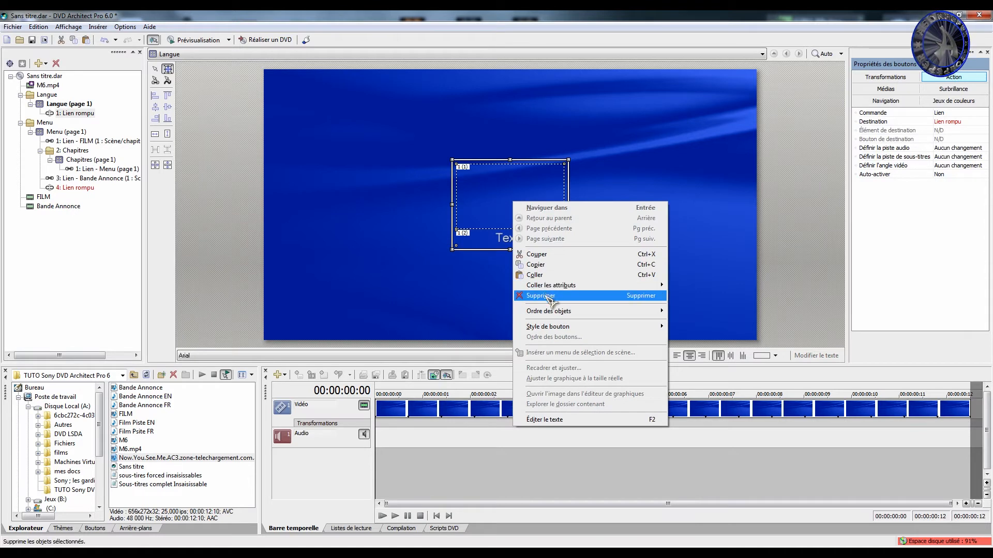
click(559, 419)
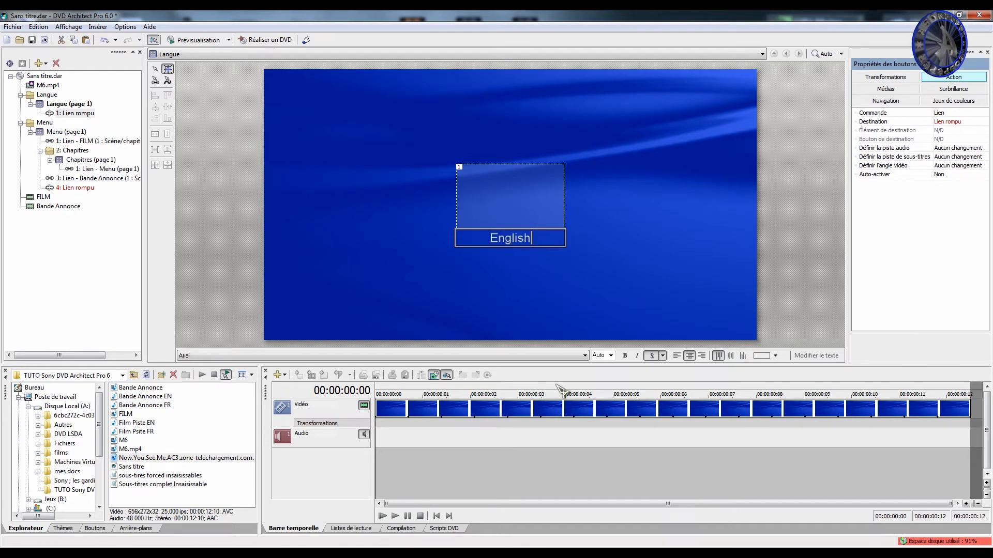
key(Escape)
Change the English button's style to text only, and move and enlarge it in the upper part of the page
right_click(543, 204)
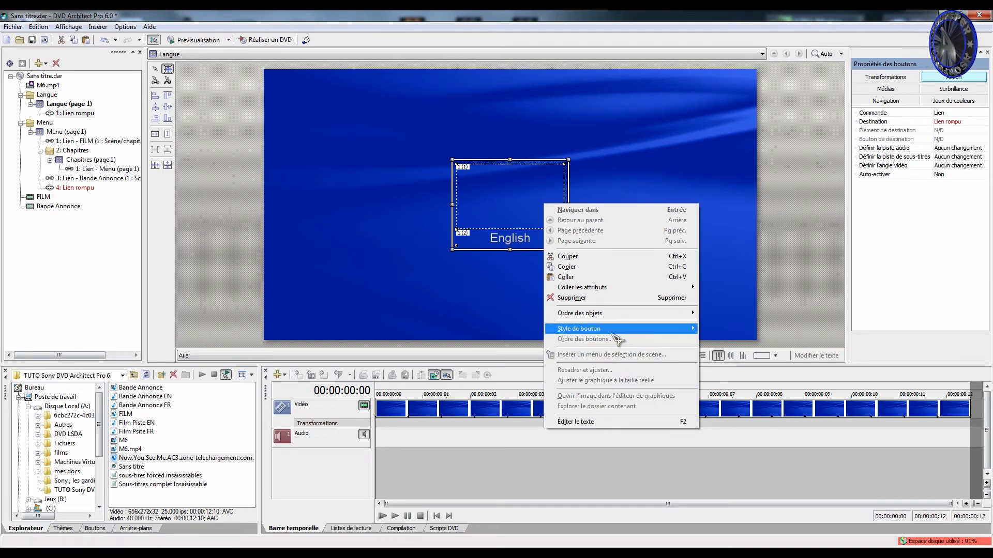
mouse_move(682, 331)
click(719, 330)
drag(536, 248, 467, 170)
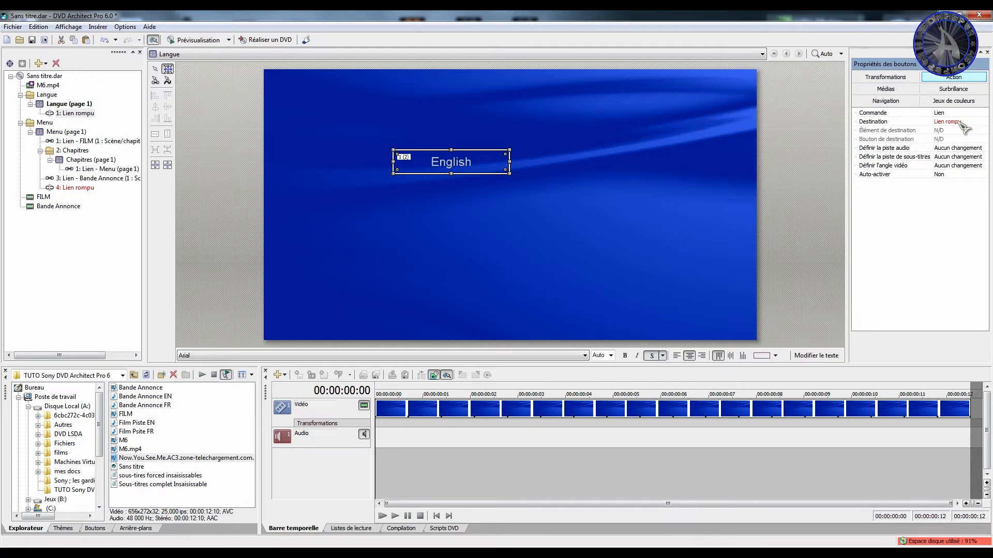
drag(463, 164, 643, 187)
Duplicate the English button on the Langue page and arrange the two buttons one beneath the other
right_click(515, 149)
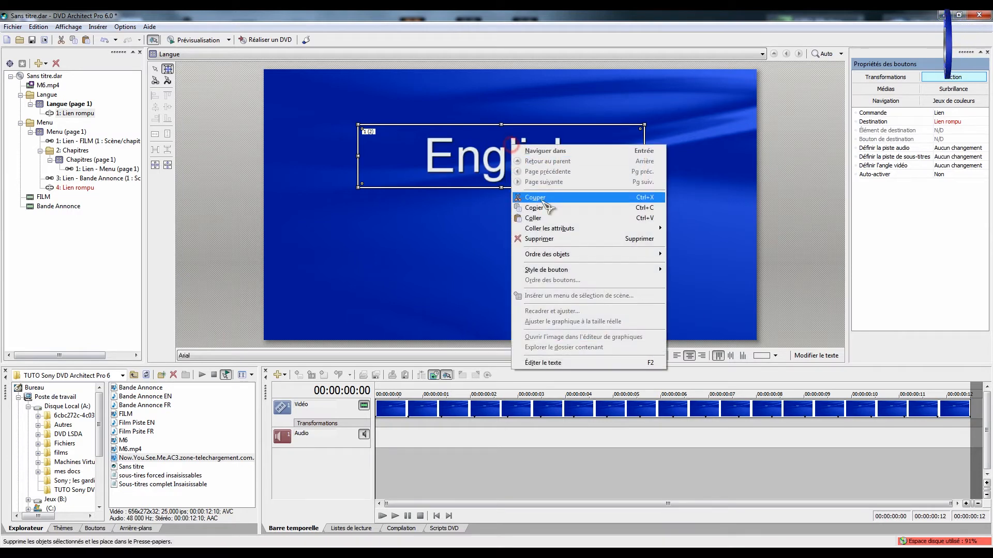
click(550, 211)
click(498, 243)
right_click(493, 241)
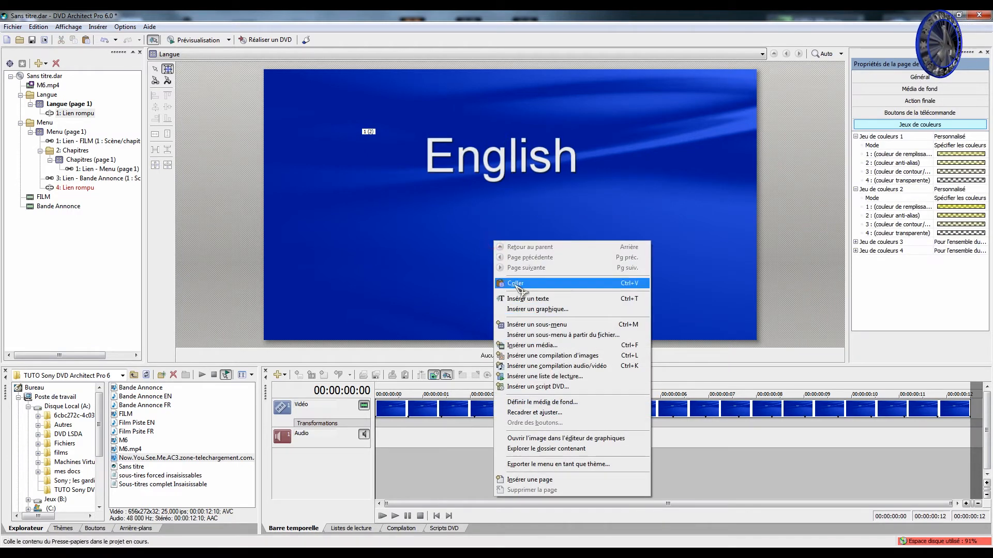
click(515, 283)
drag(512, 189, 522, 281)
Change the lower English button's text to "Français"
right_click(521, 281)
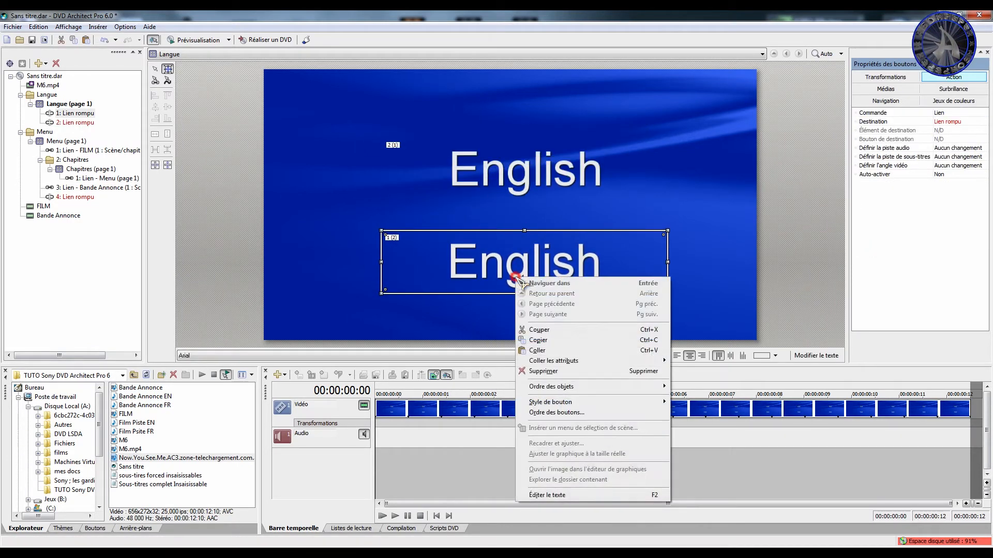
click(568, 494)
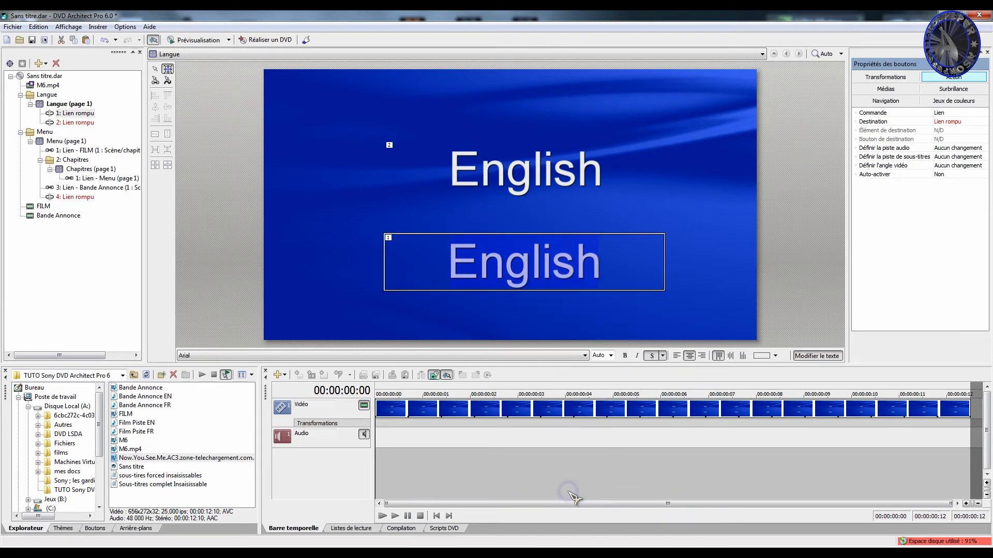
text(Fran)
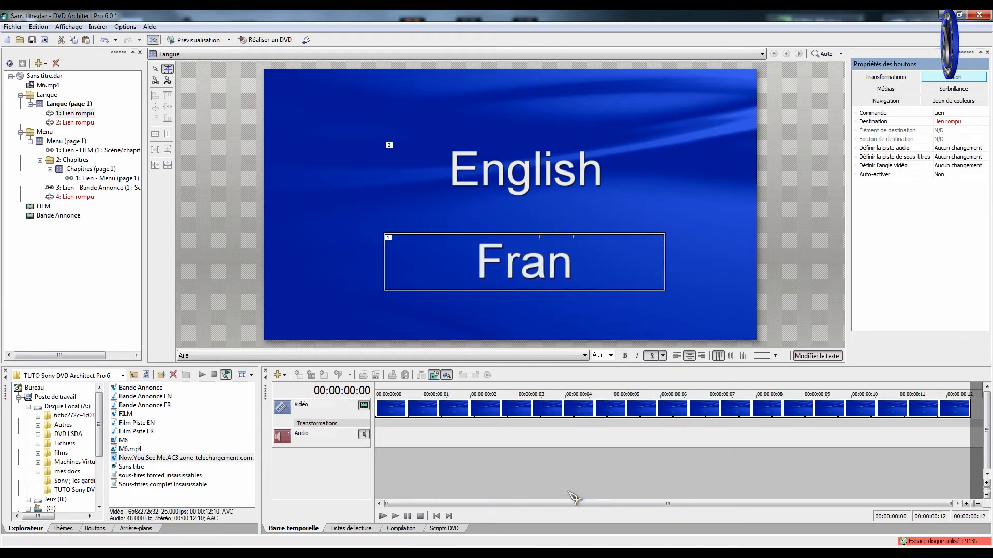
text(çais)
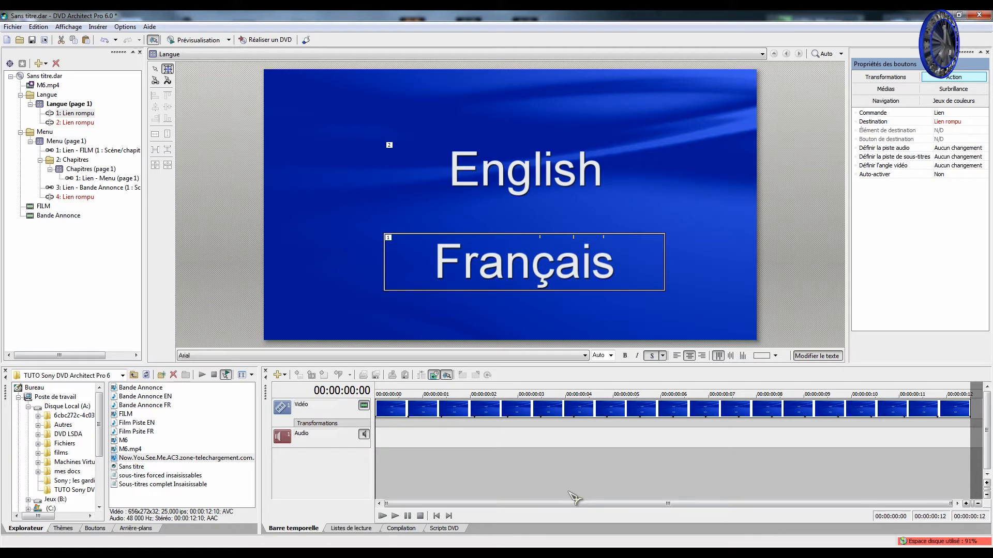
click(669, 168)
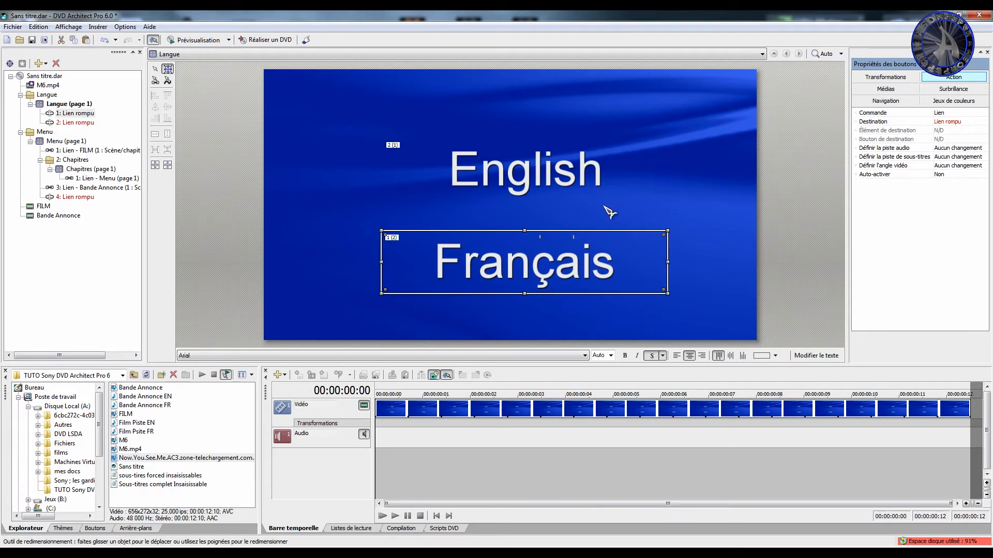
click(685, 174)
Check the Français button's available destinations and rename the Menu item in the project tree as "Menu fr"
click(573, 252)
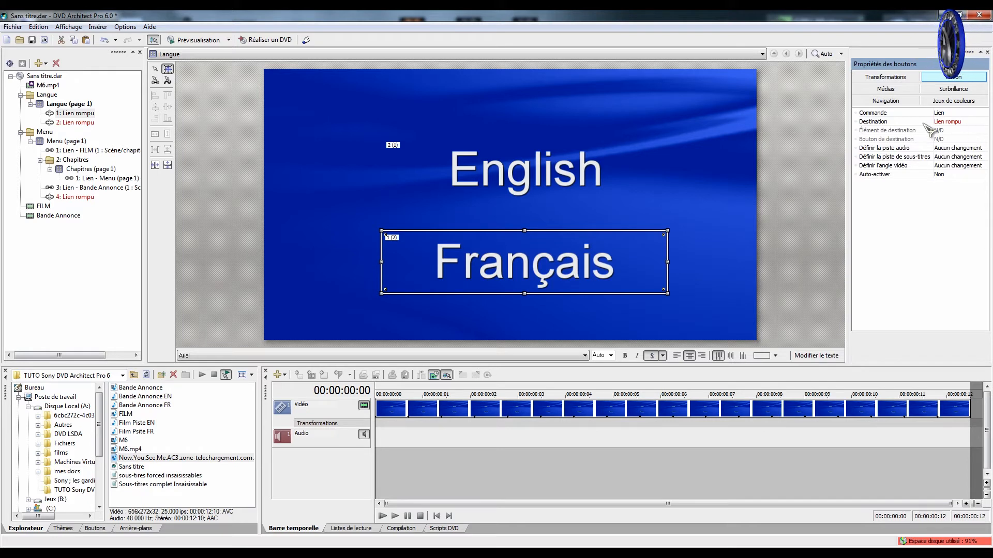
click(967, 122)
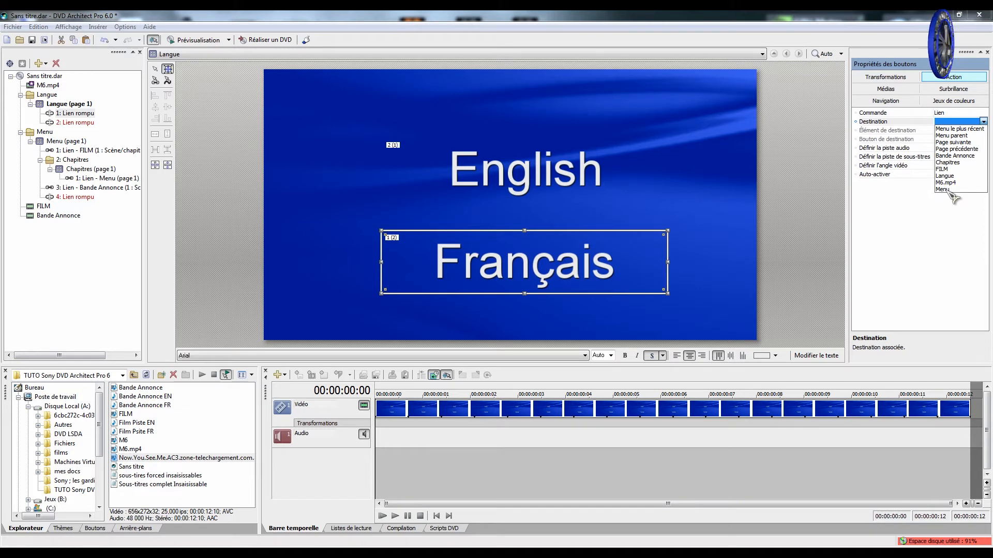
click(45, 131)
right_click(44, 132)
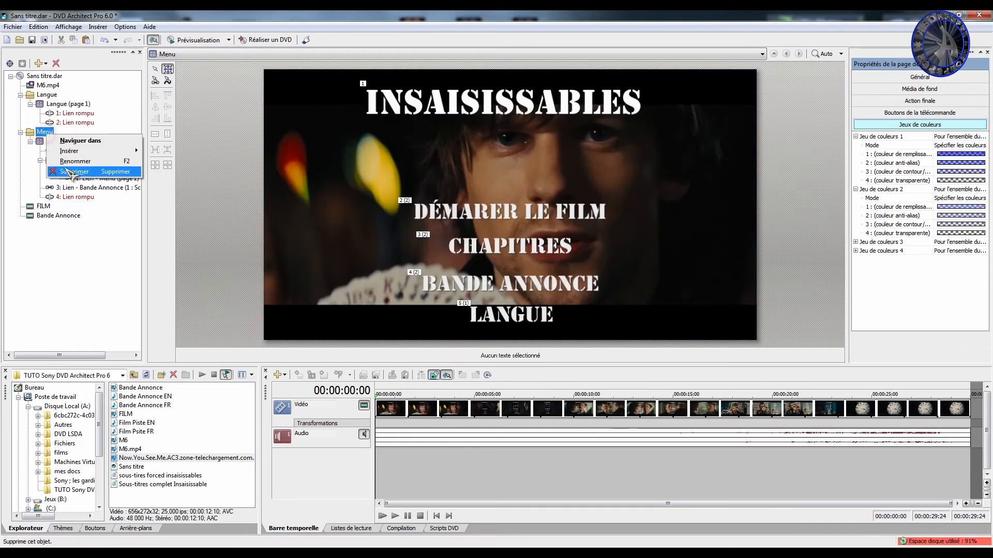
click(54, 132)
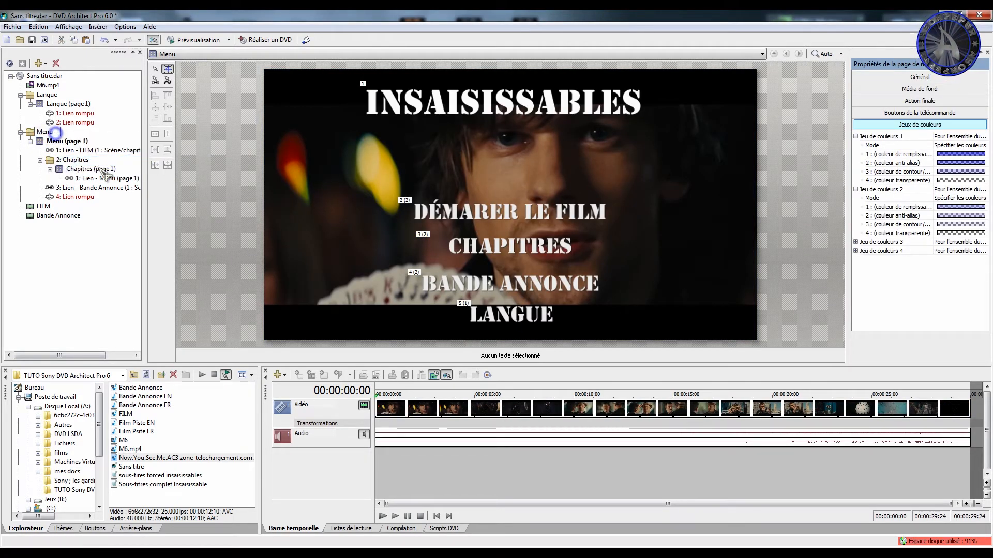
text(fr)
key(Return)
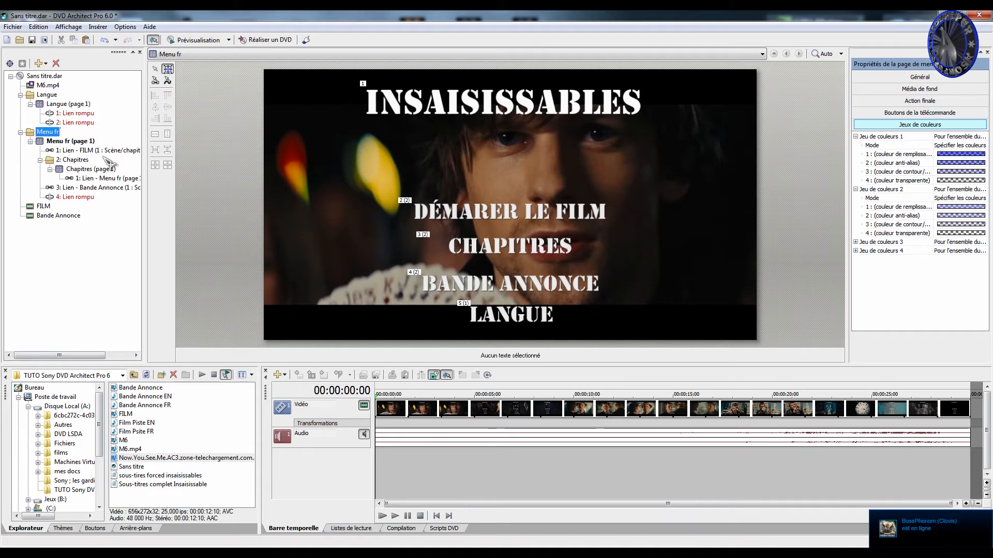
Link the Français button on the Langue page to Menu fr and set its audio track to 2
click(64, 104)
click(471, 263)
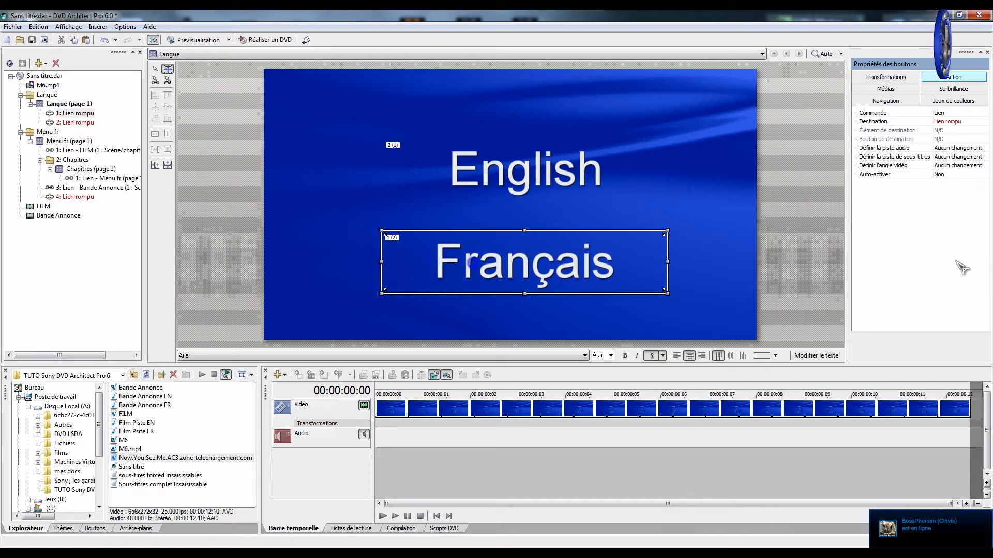
click(953, 122)
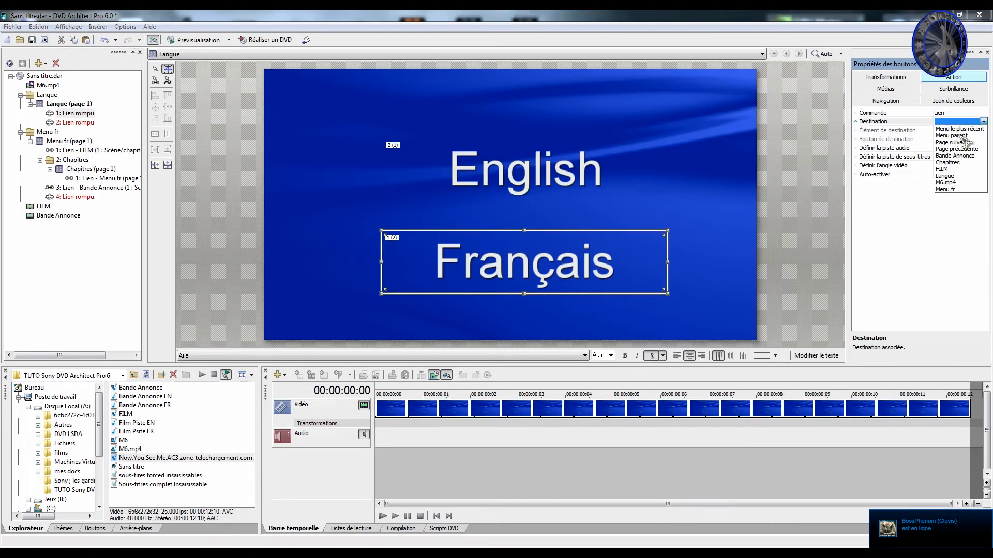
click(954, 189)
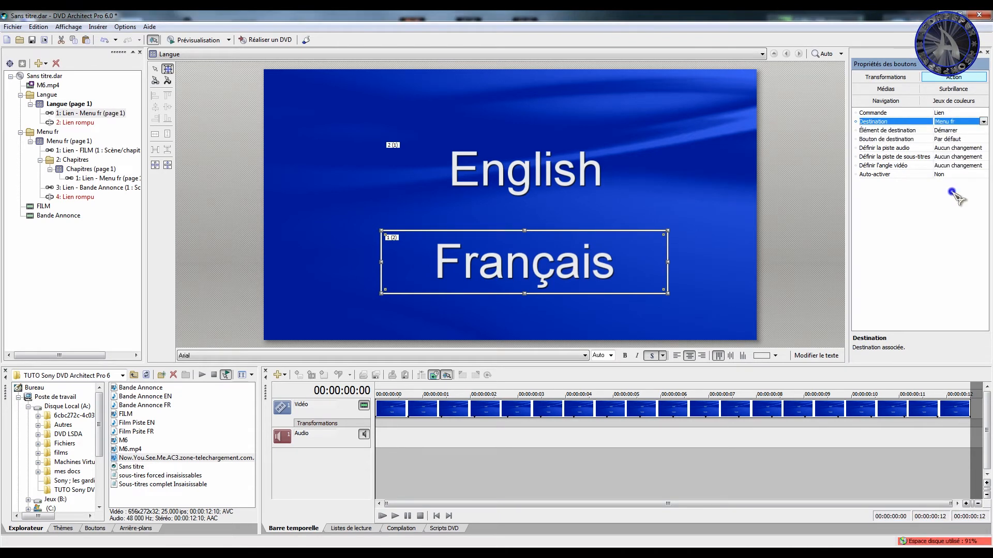
click(952, 149)
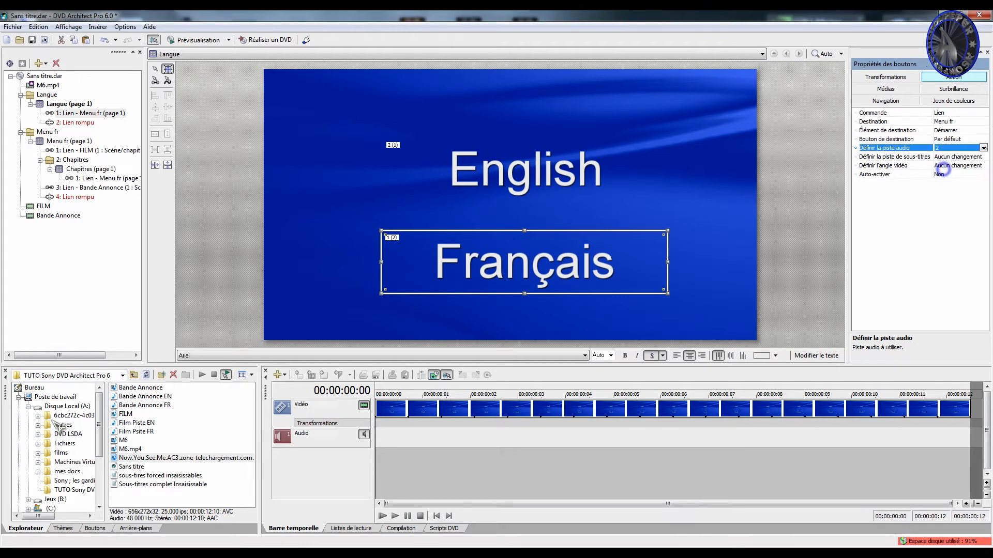
Examine the subtitle, video and audio tracks on the FILM timeline, and reselect the Français button on the Langue page
click(41, 206)
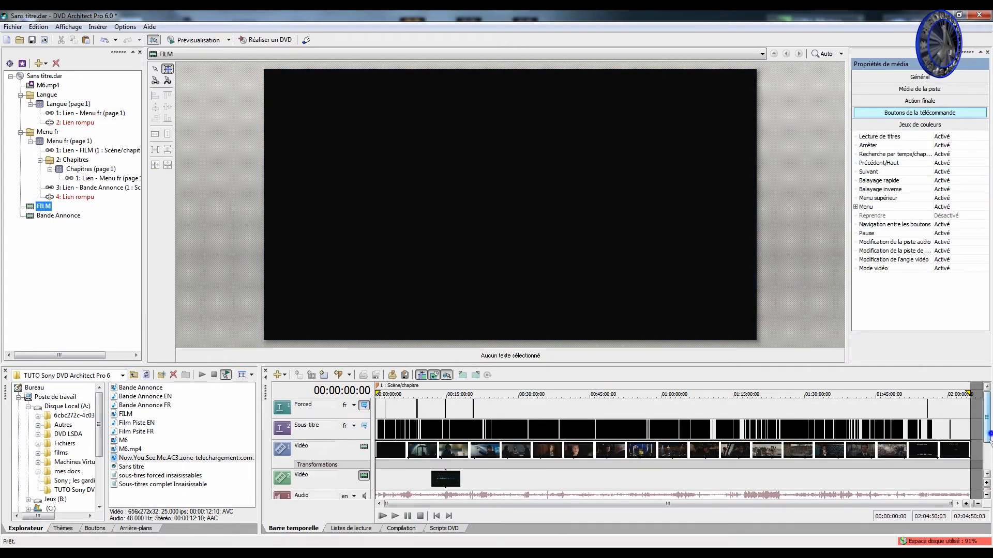
scroll(989, 434, down, 3)
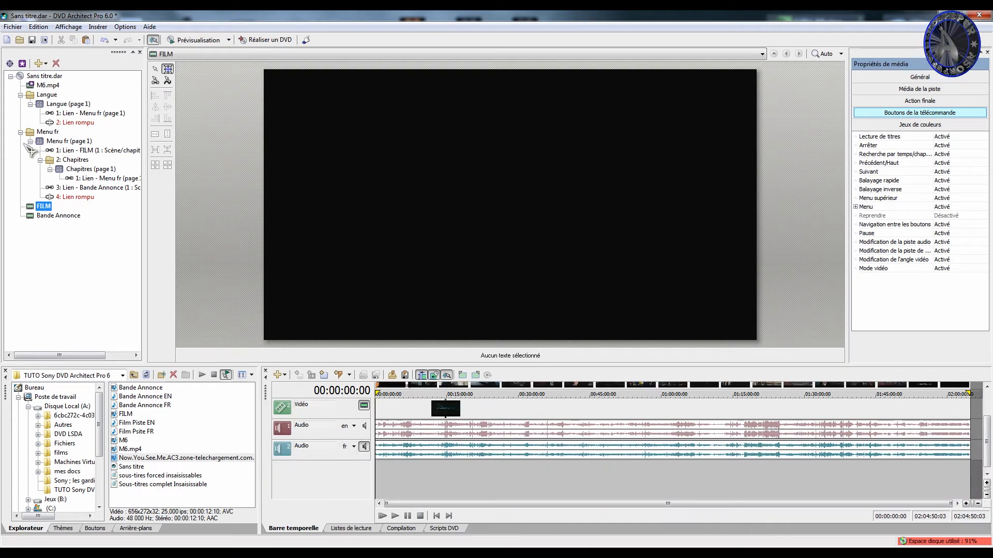
click(41, 104)
click(512, 272)
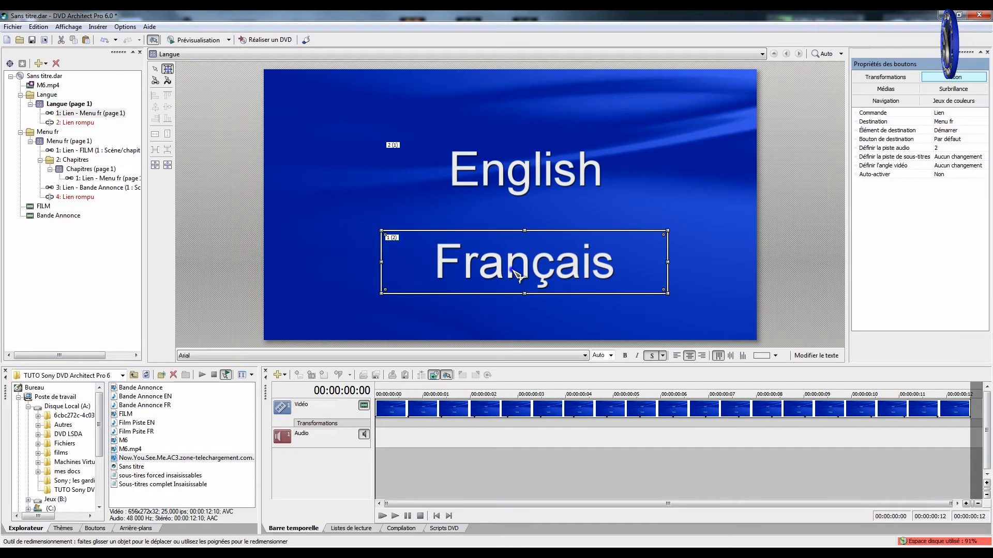
Try subtitle tracks 2 and 1 for the Français button and restore its subtitle track setting to Aucun changement
click(957, 157)
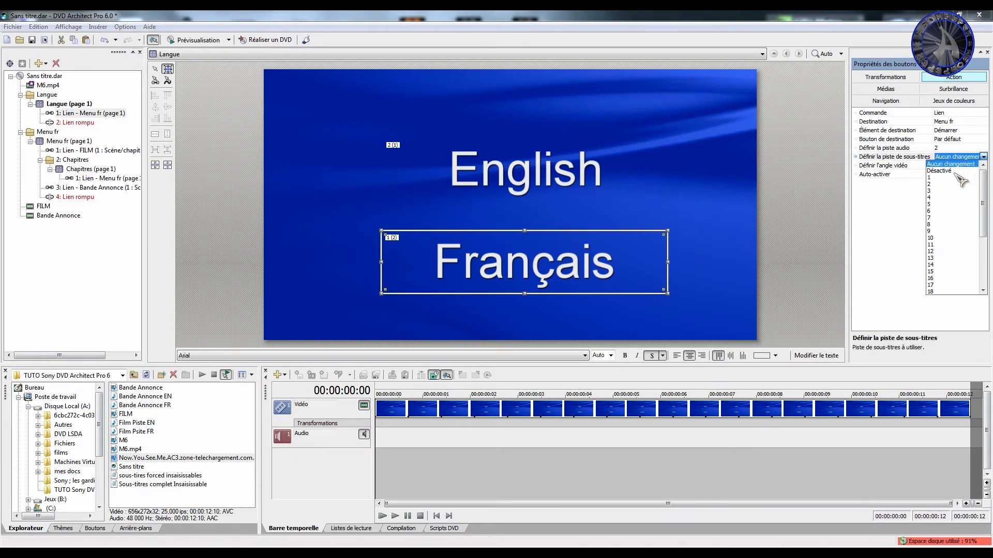
click(954, 185)
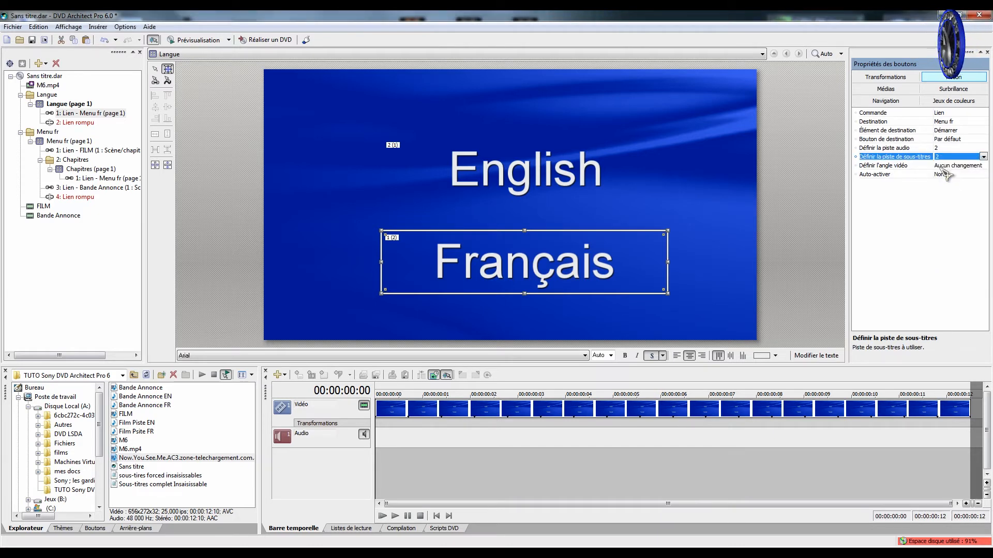
click(946, 157)
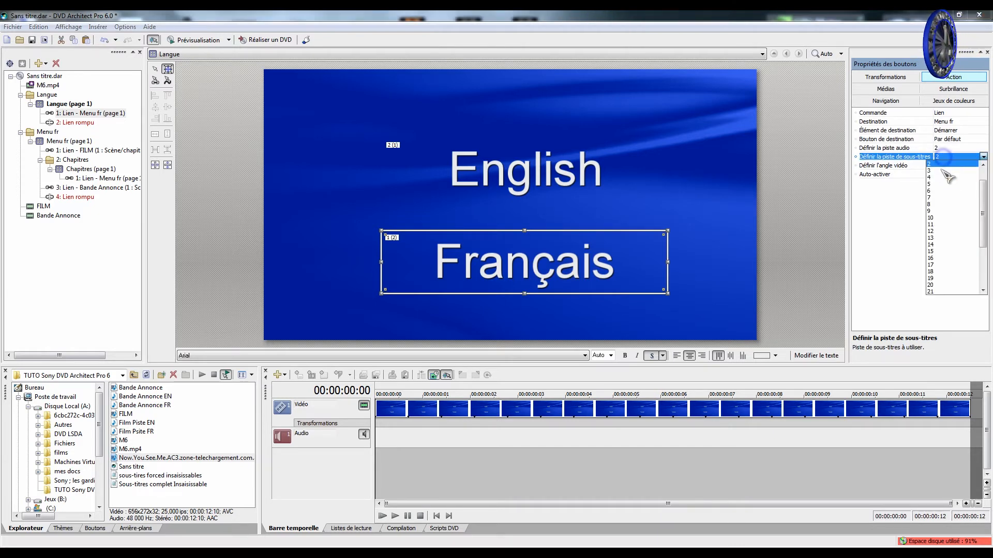
click(939, 177)
click(946, 157)
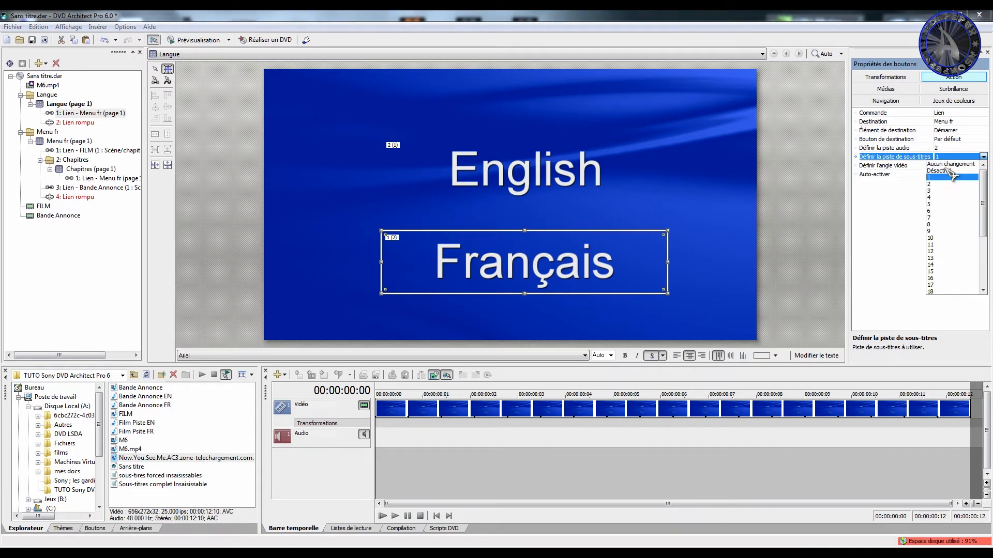
click(950, 164)
Set the video angle of the Français button on the Langue page to 2
click(946, 166)
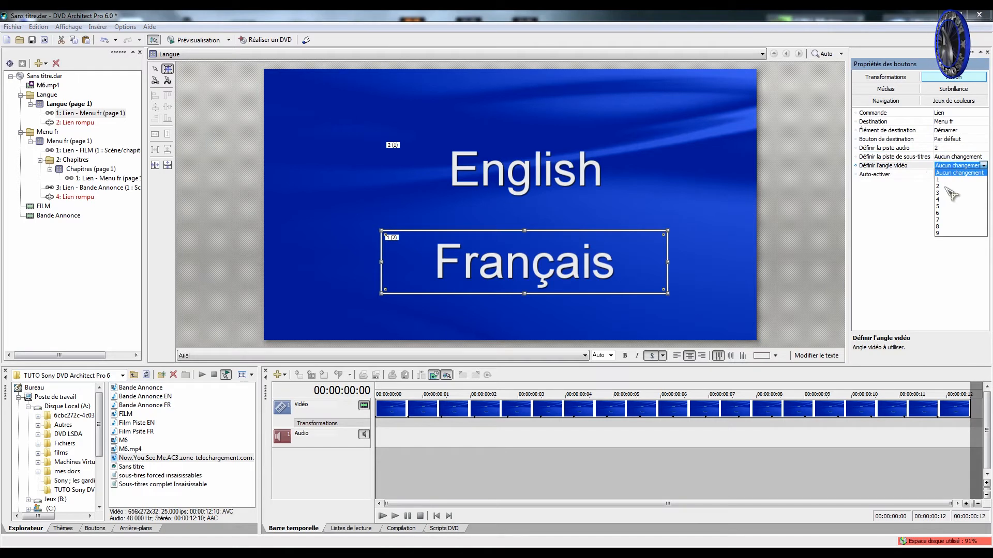
click(940, 186)
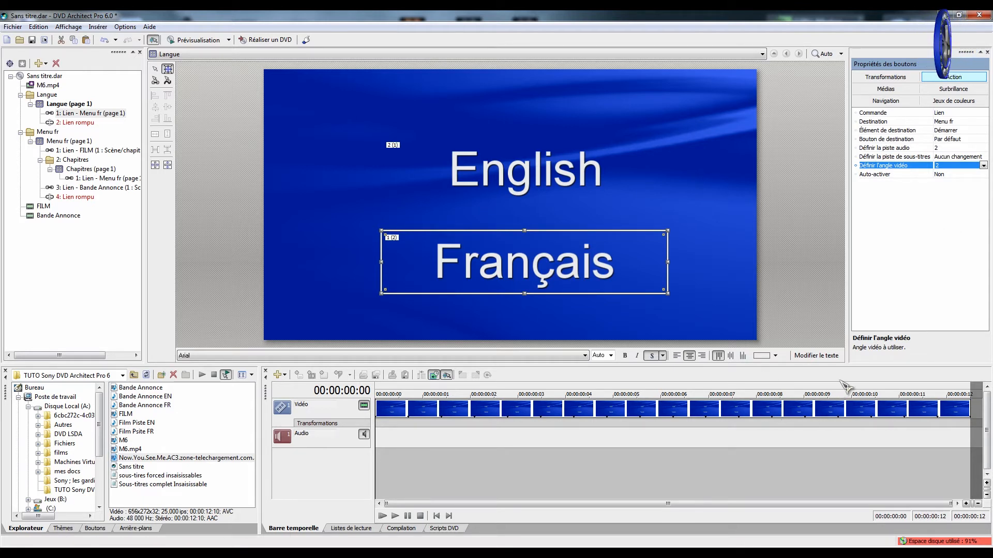
click(948, 165)
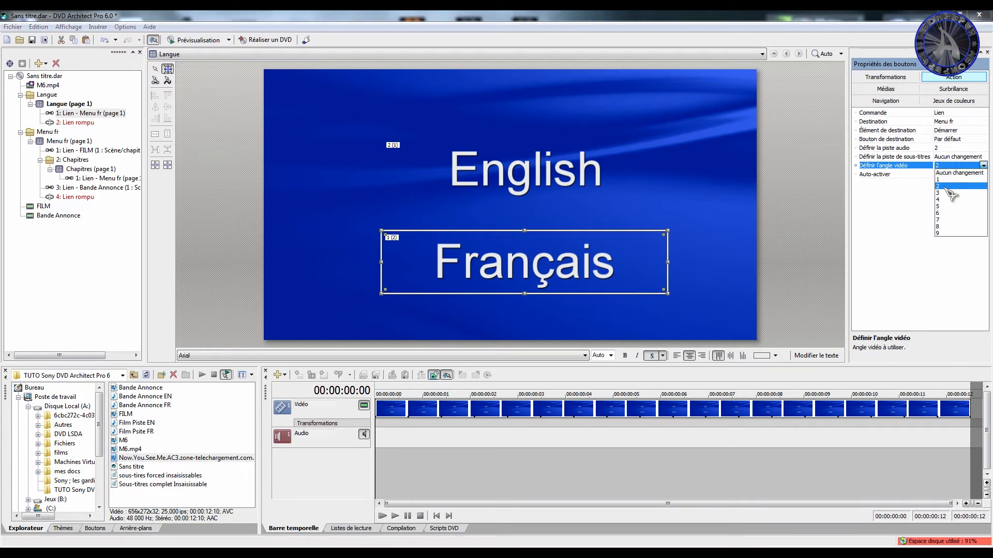
click(944, 187)
click(944, 166)
click(945, 187)
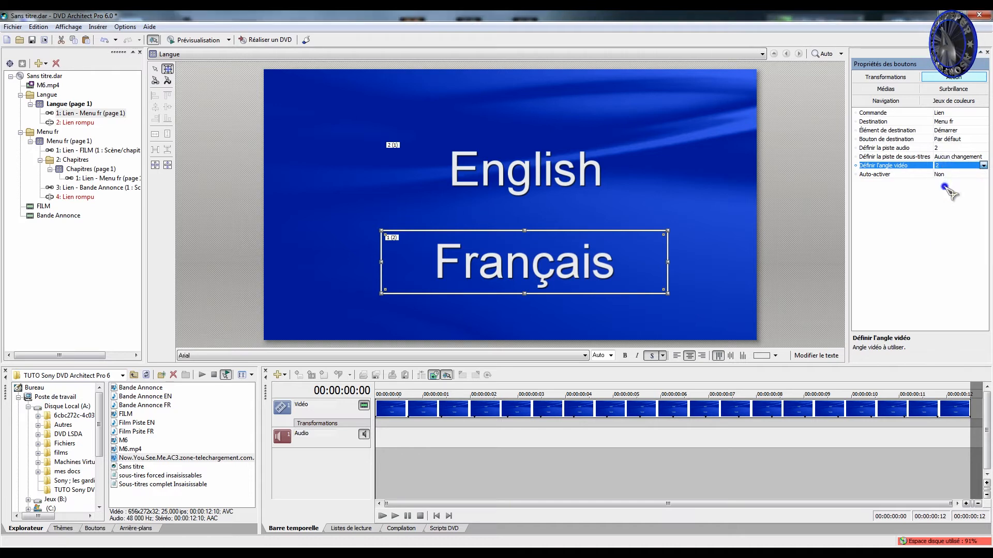
Set the video angle and the audio track of the English button on the Langue page to 1
click(546, 173)
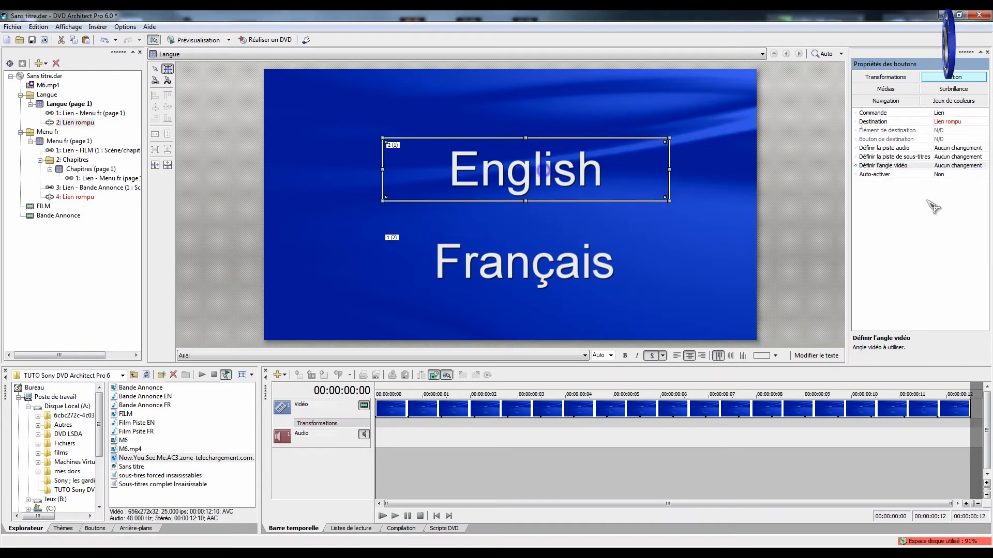
click(948, 165)
click(951, 179)
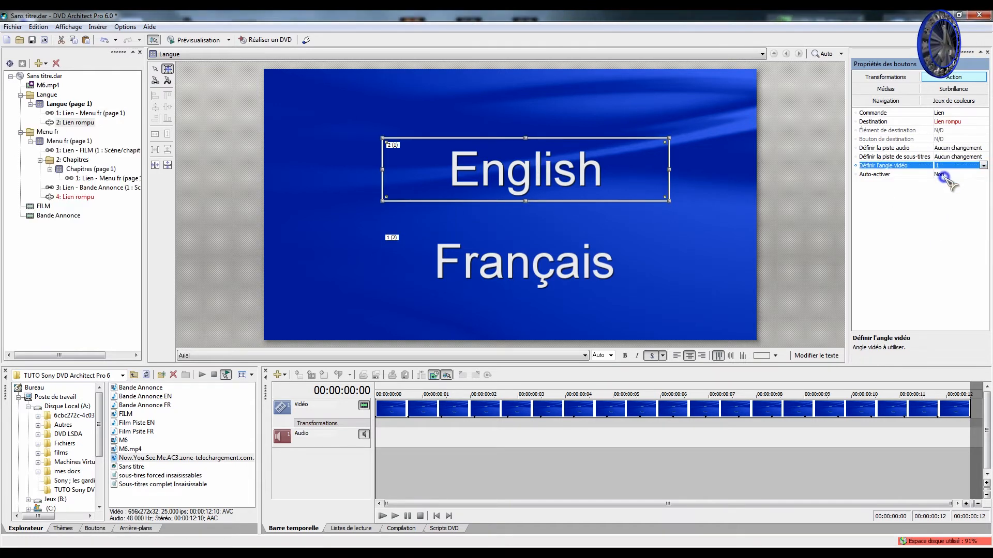
click(951, 148)
click(954, 162)
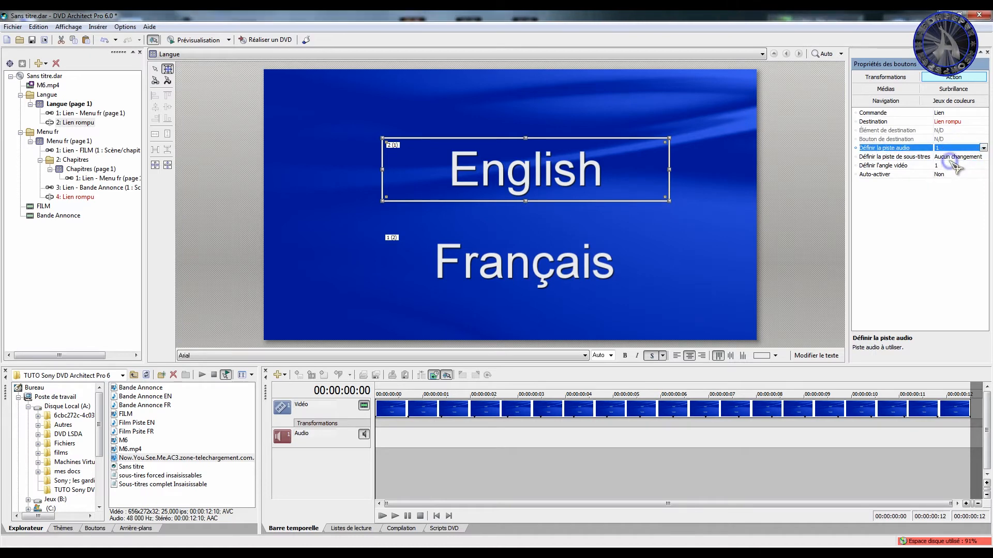
Preview the disc twice through the Français button, starting the film the second time, to check the active video, audio and subtitle tracks
click(490, 278)
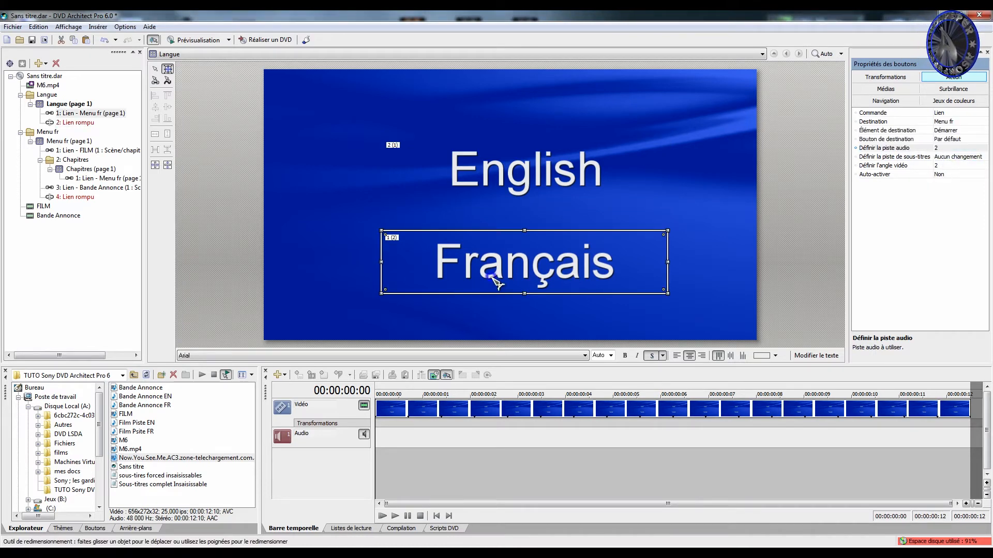
click(197, 40)
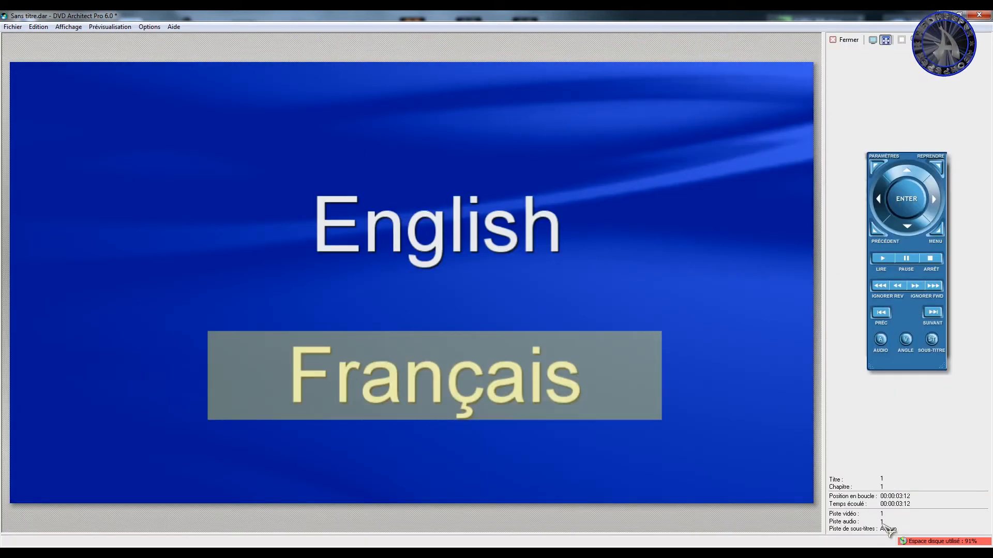
click(413, 398)
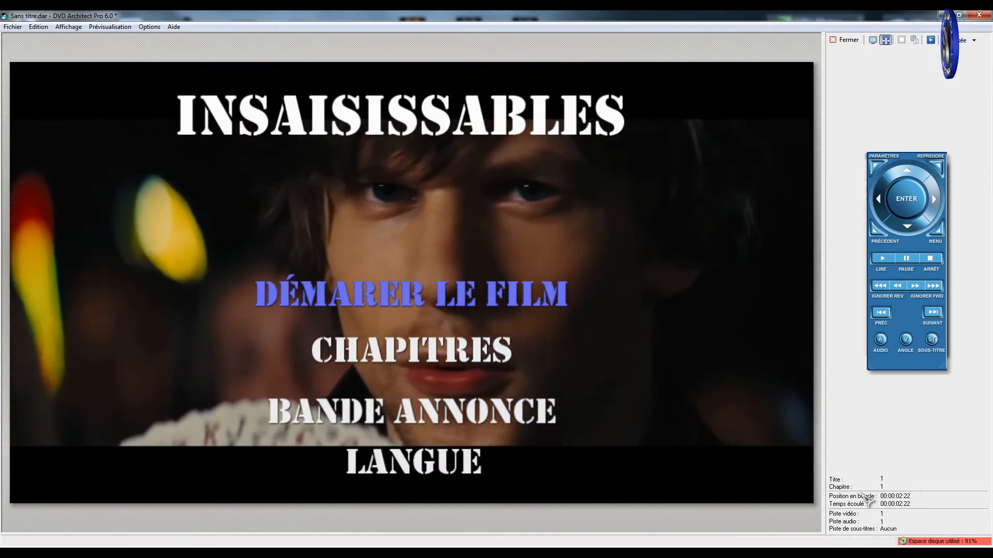
click(848, 41)
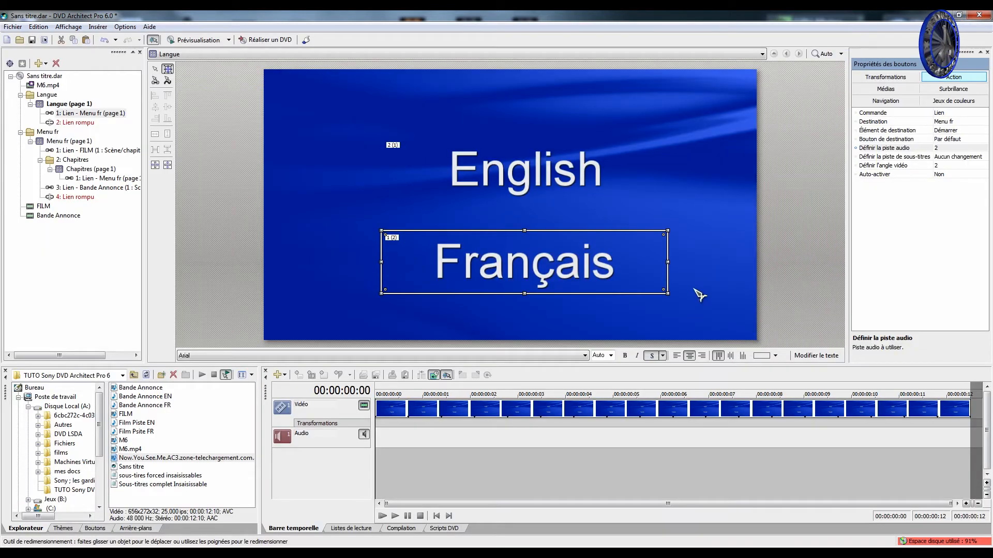
click(191, 40)
click(523, 373)
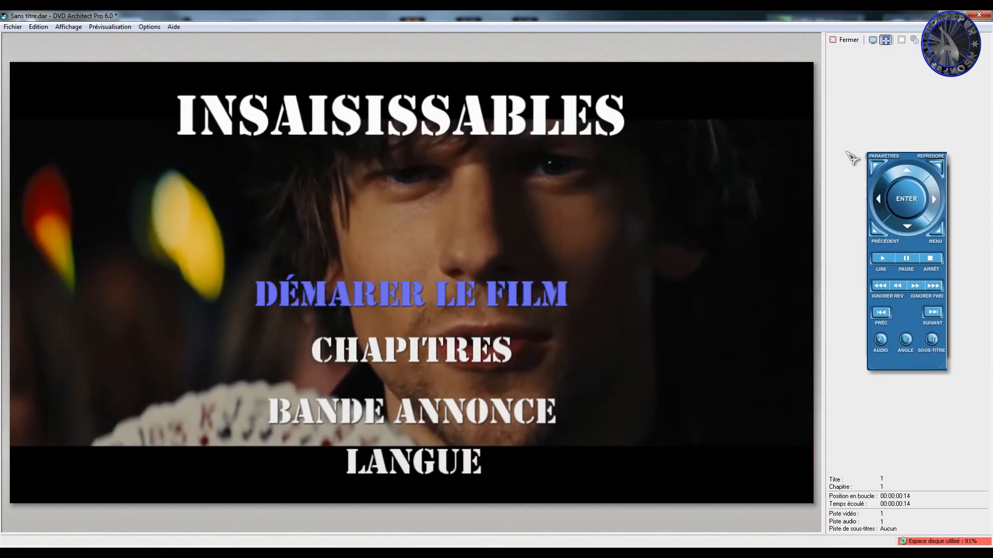
click(456, 307)
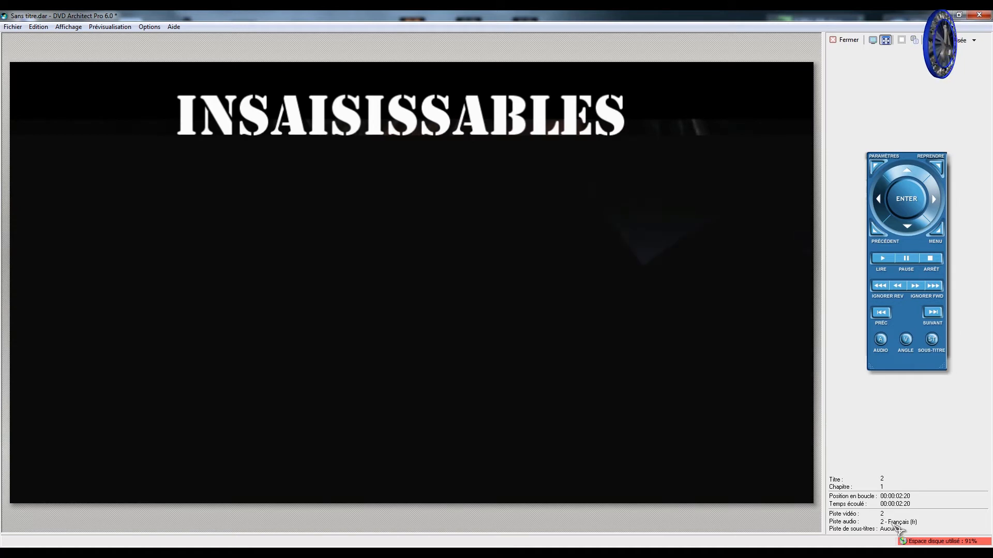
click(844, 39)
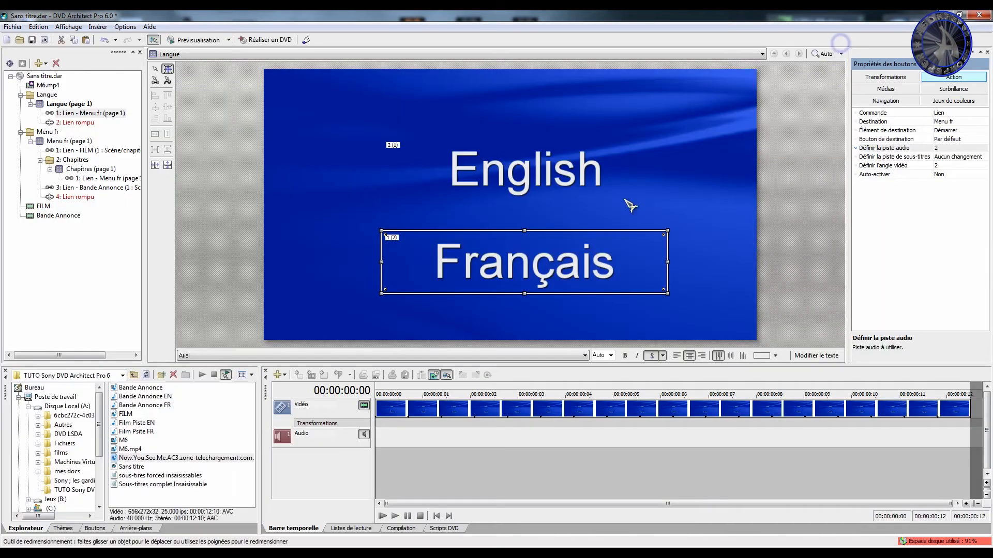
Collapse the Langue branch in the project tree and open the FILM timeline after viewing the Chapitres page
click(21, 95)
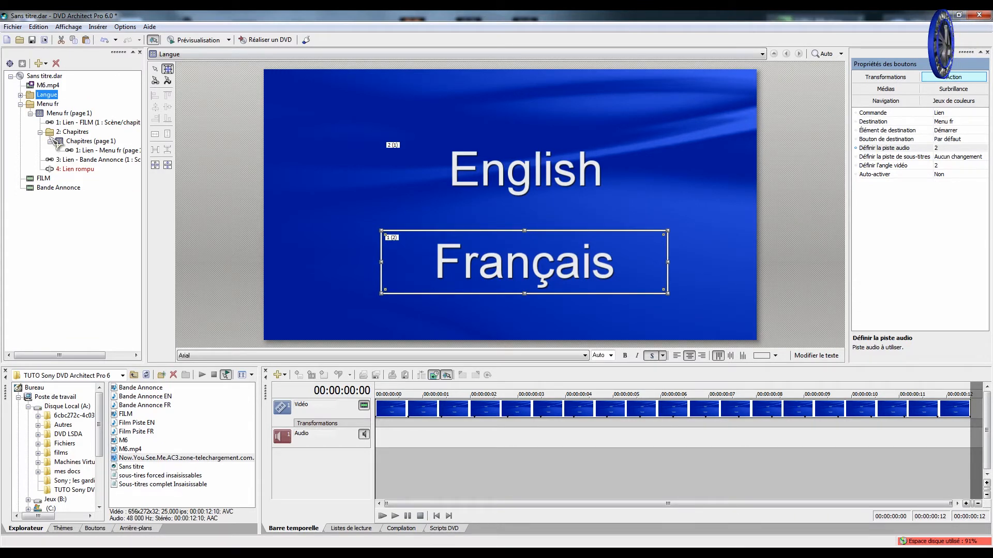
click(66, 132)
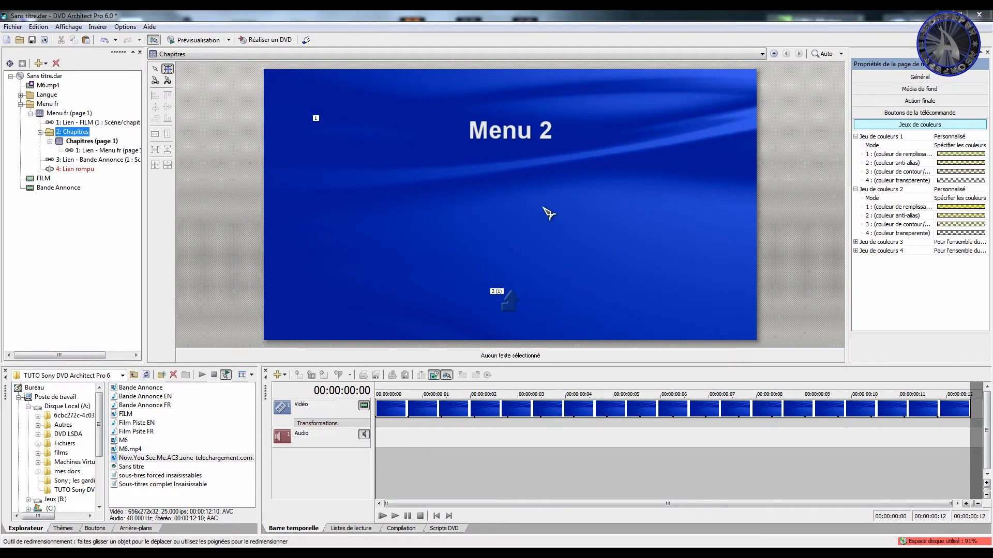
click(44, 177)
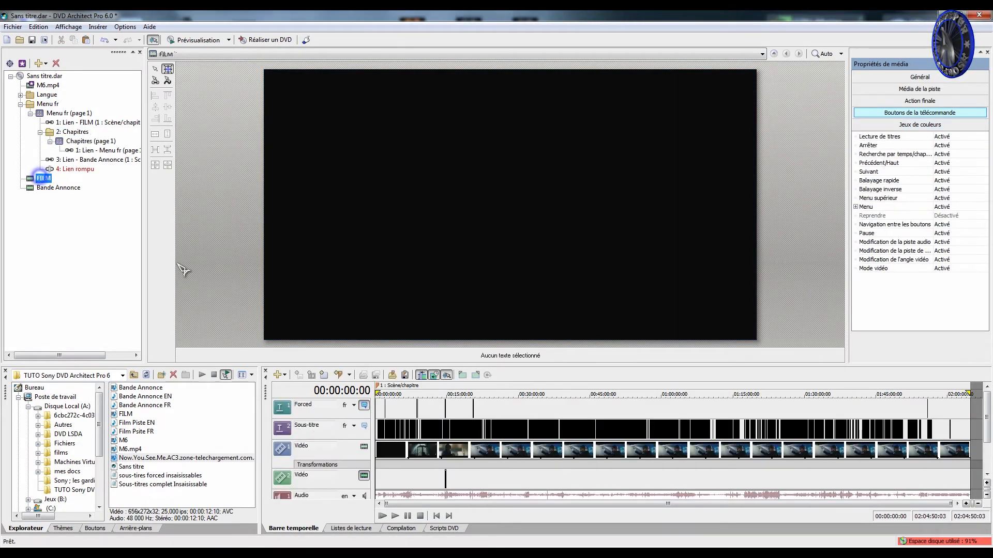
Insert a chapter marker at 00:07:00:00 on the FILM timeline, keeping the default name "Chapitre"
click(421, 395)
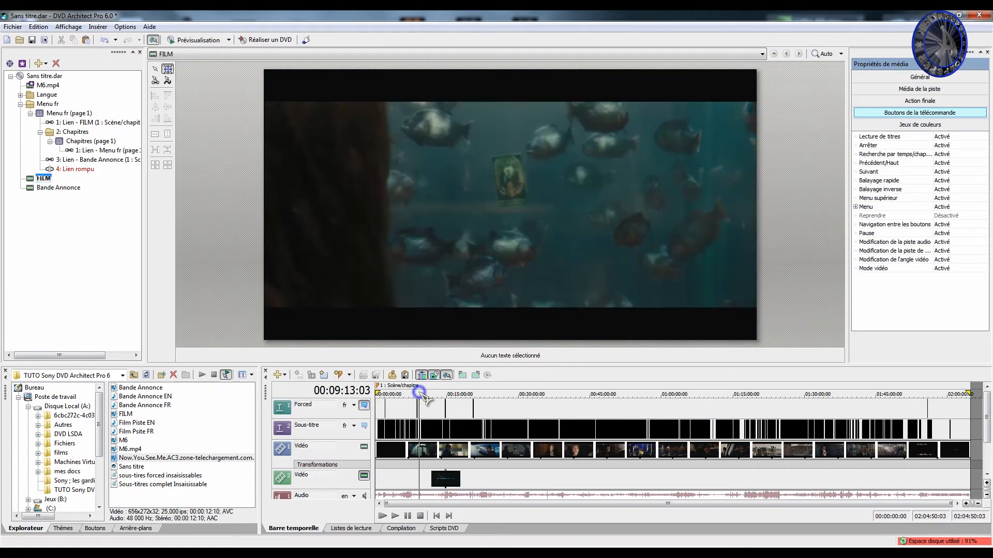
click(424, 395)
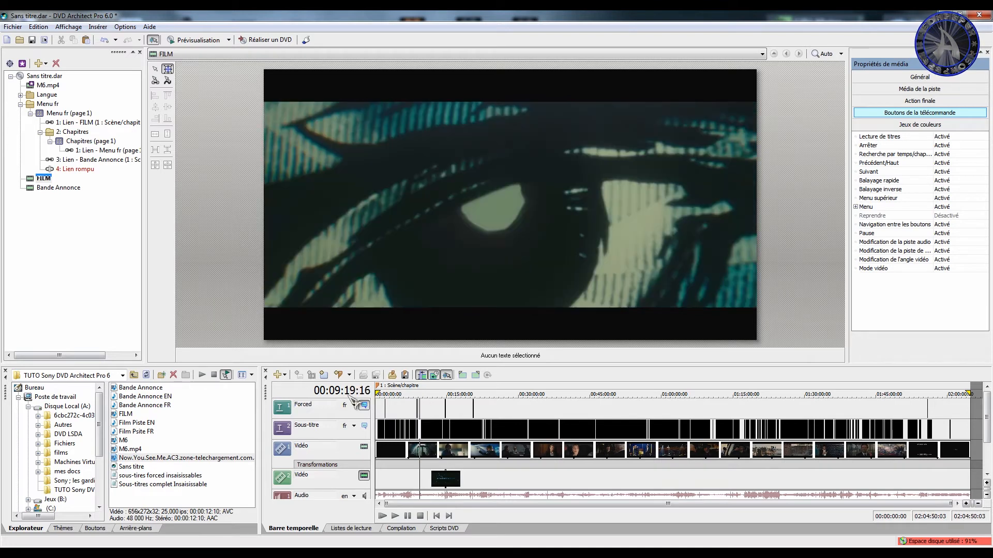
click(331, 391)
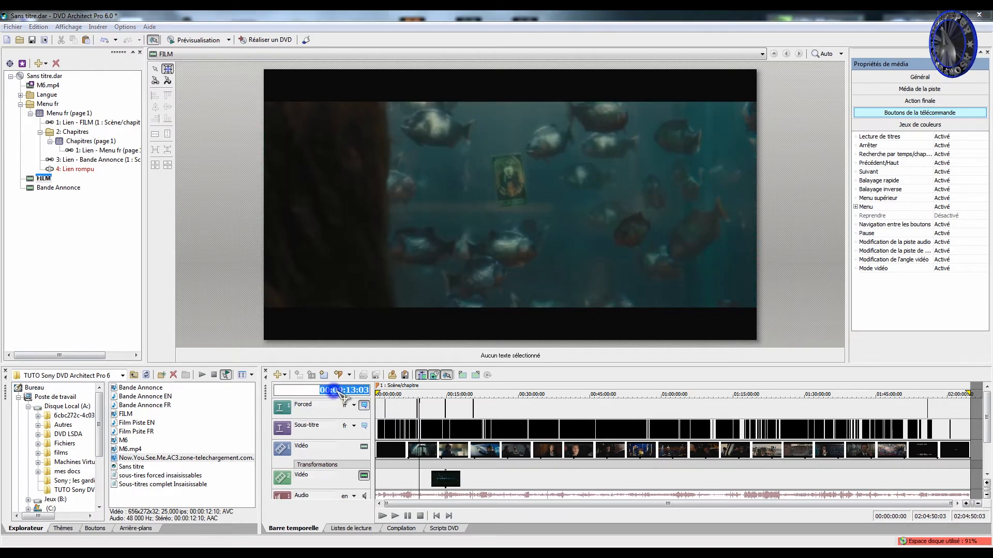
drag(339, 390, 503, 401)
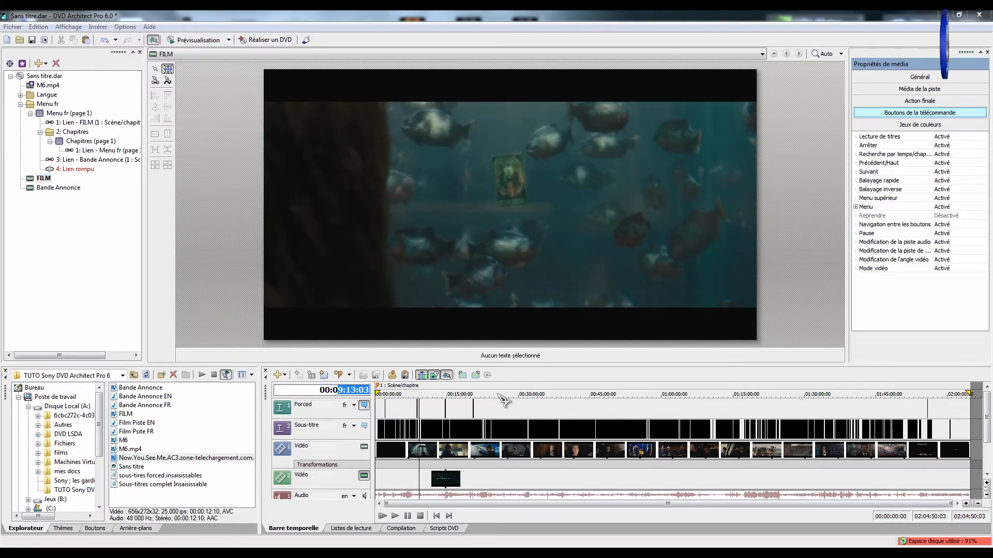
text(7000)
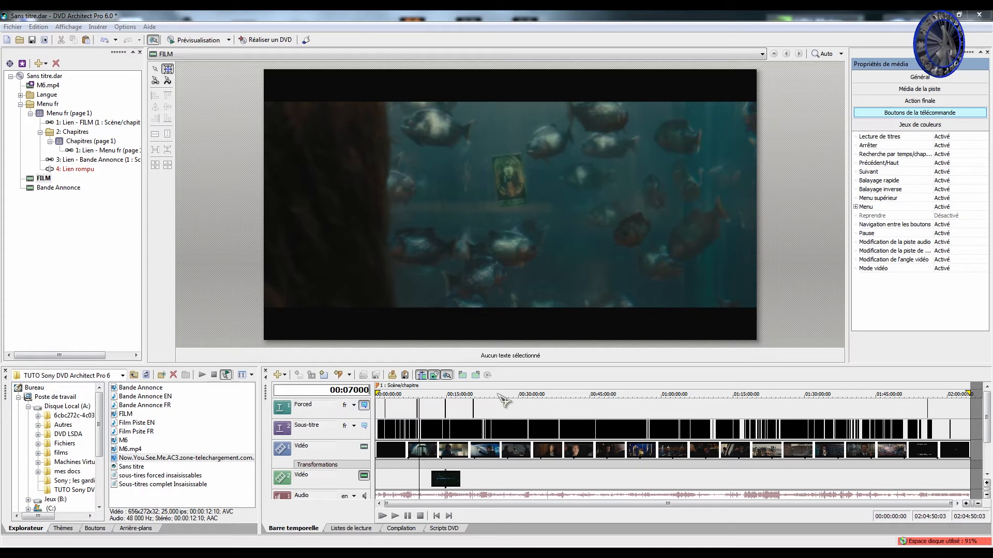
text(000)
key(Return)
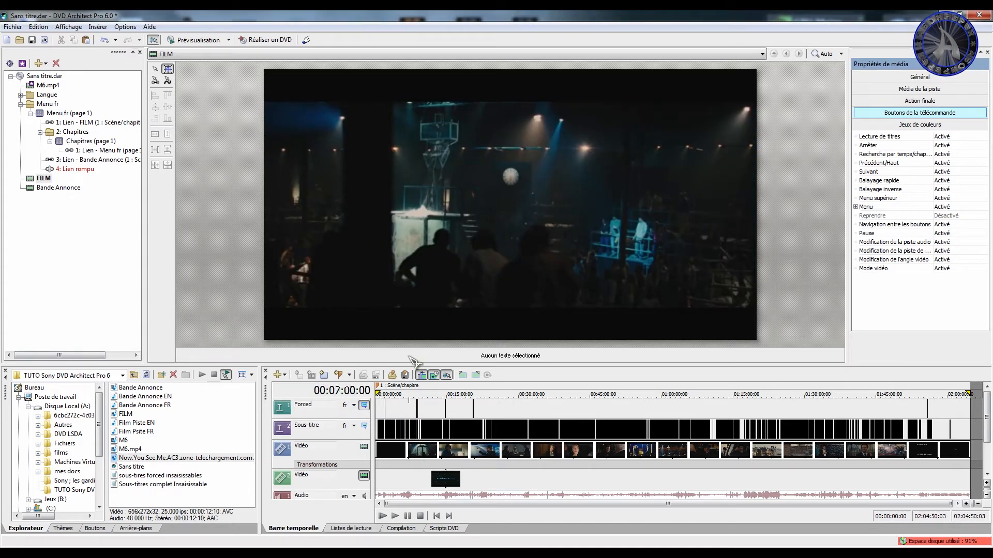
click(349, 375)
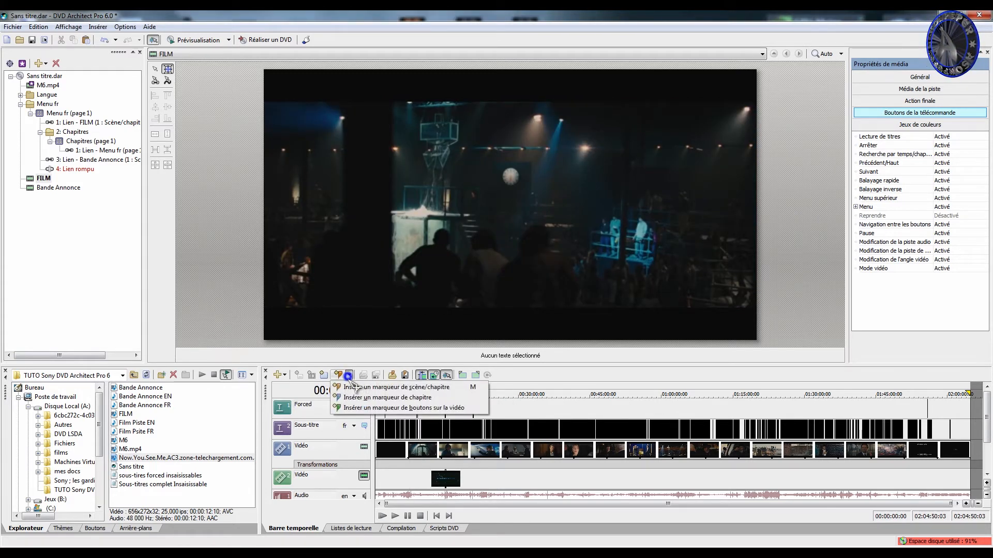
click(393, 385)
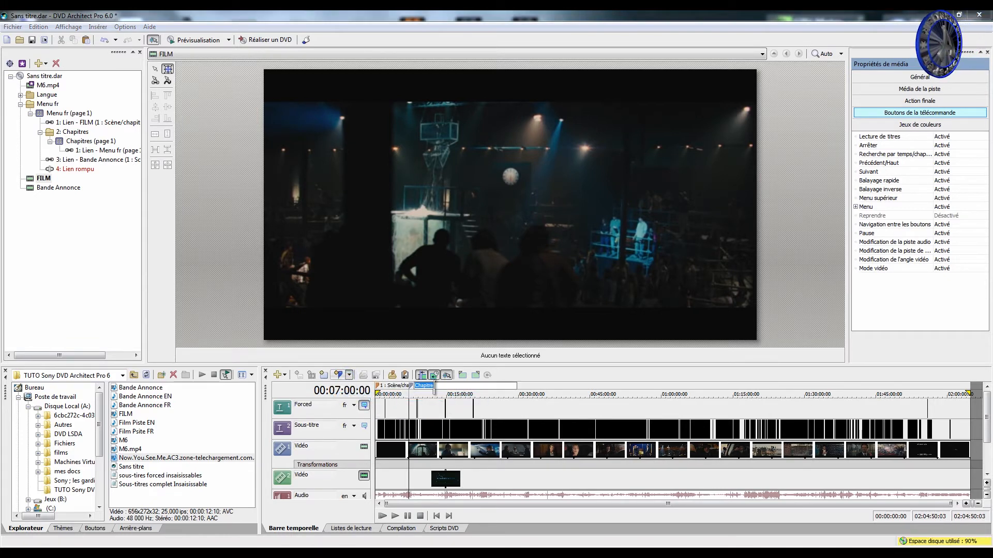
key(Return)
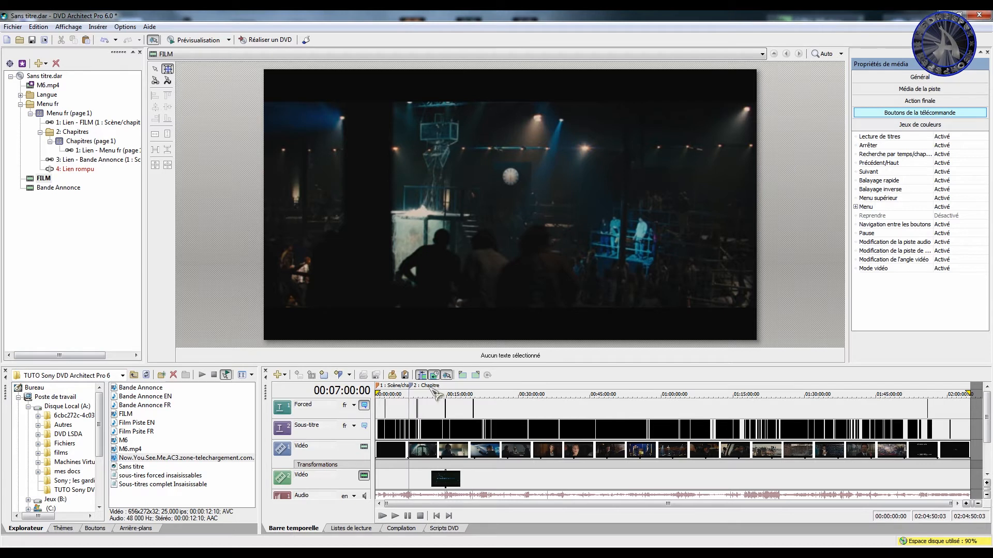
Insert a chapter marker at 00:14:00:00 on the FILM timeline, keeping the default name "Chapitre"
click(337, 391)
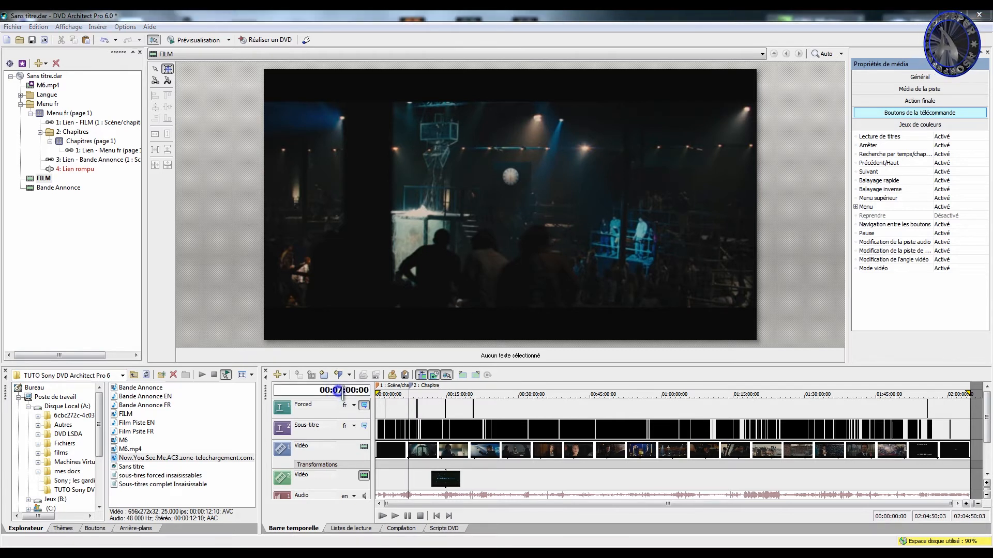
text(1)
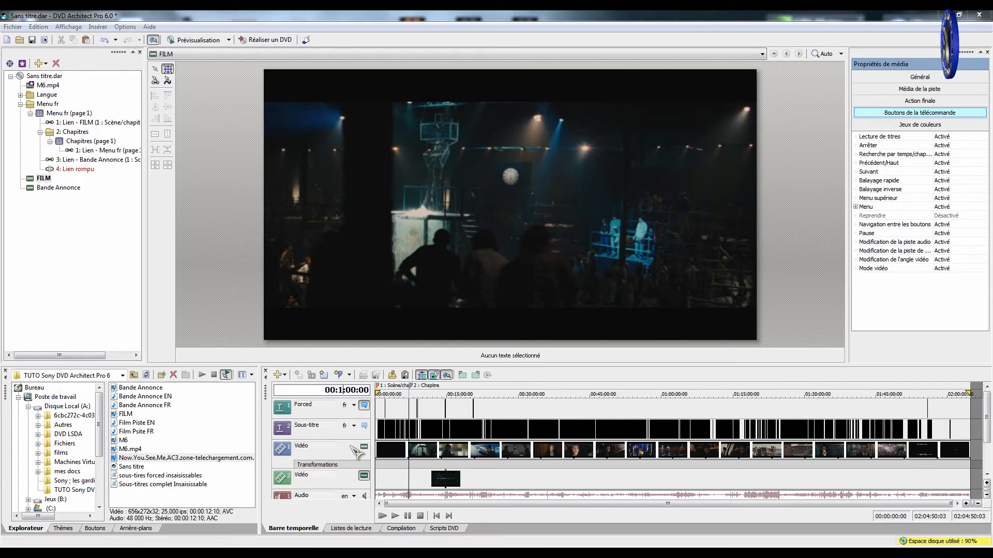
text(4)
key(Return)
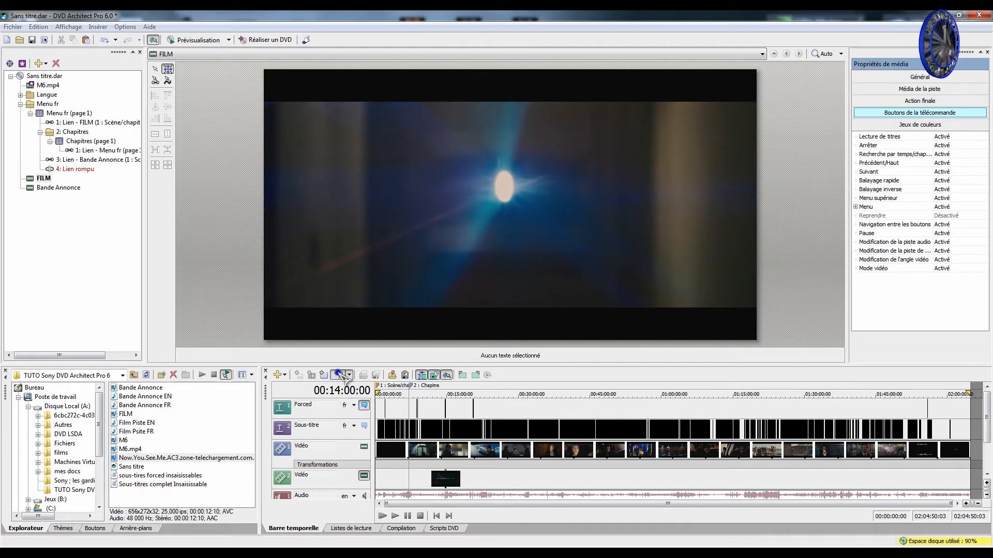
click(340, 375)
click(460, 401)
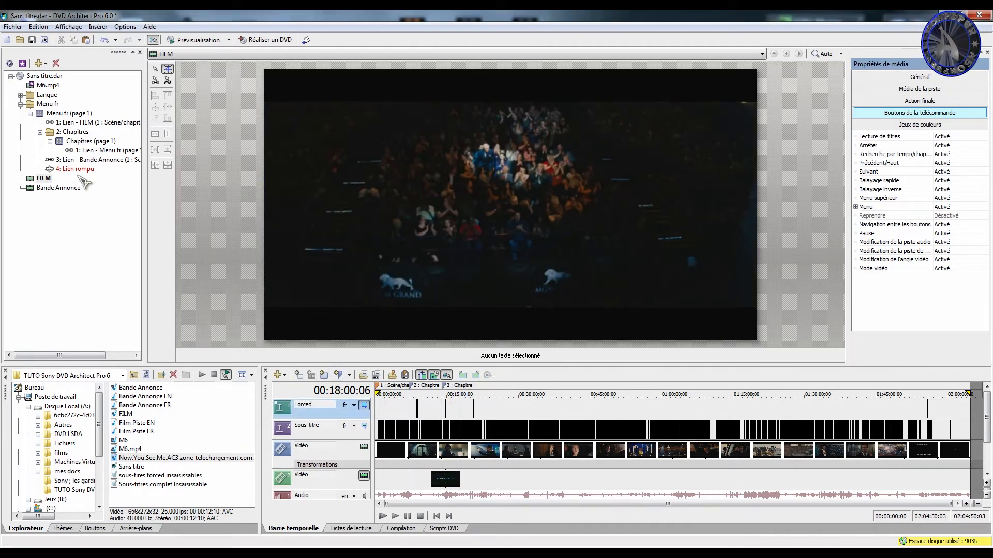
Open the Chapitres page and insert an empty text-and-image button on it
double_click(72, 132)
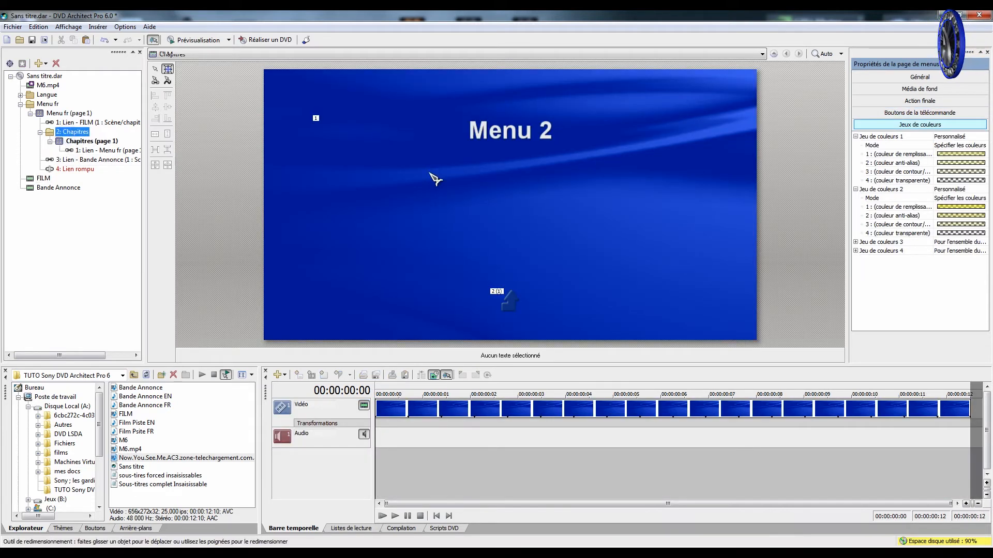
right_click(393, 178)
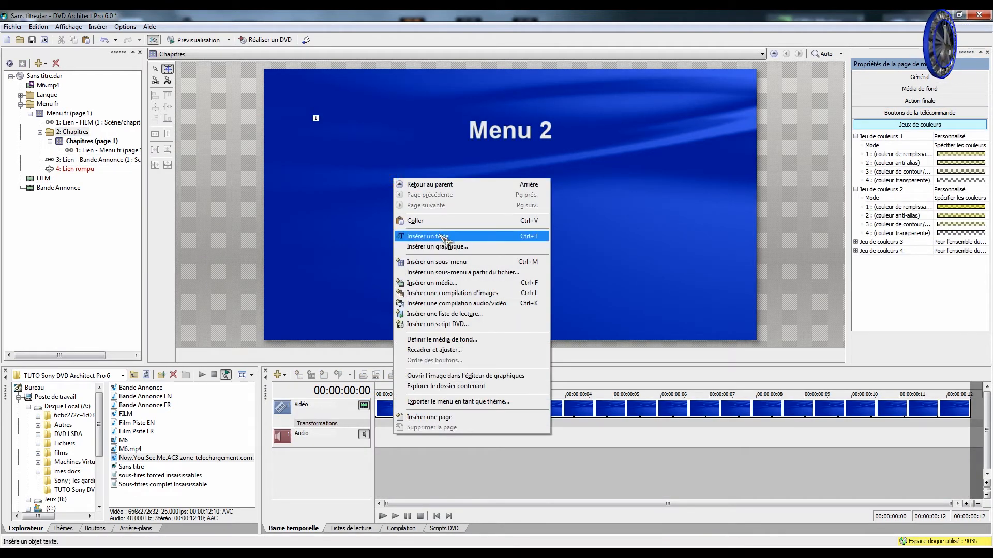
click(97, 27)
click(113, 203)
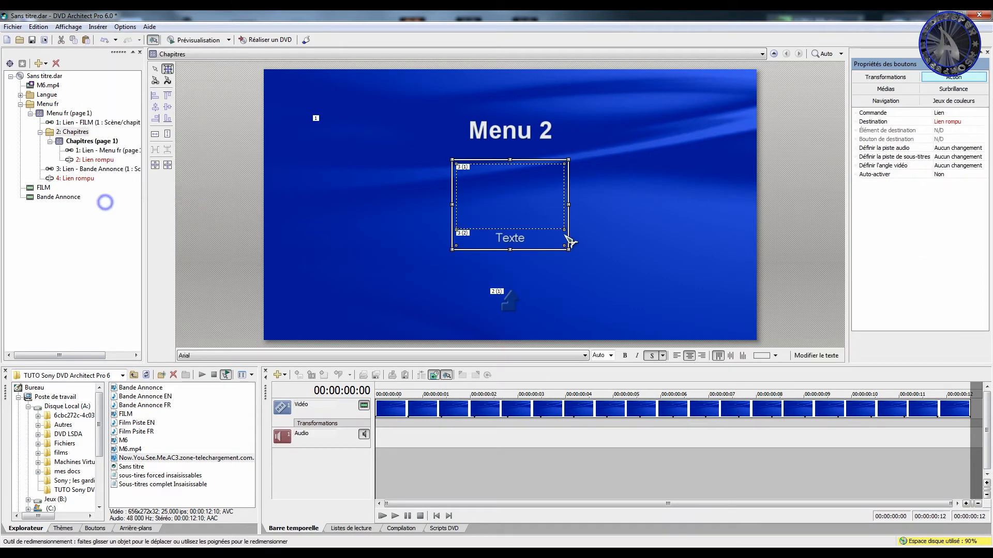
Shift the new button's image frame toward the upper left and delete the "Menu 2" title
drag(566, 240, 399, 140)
click(496, 137)
key(Delete)
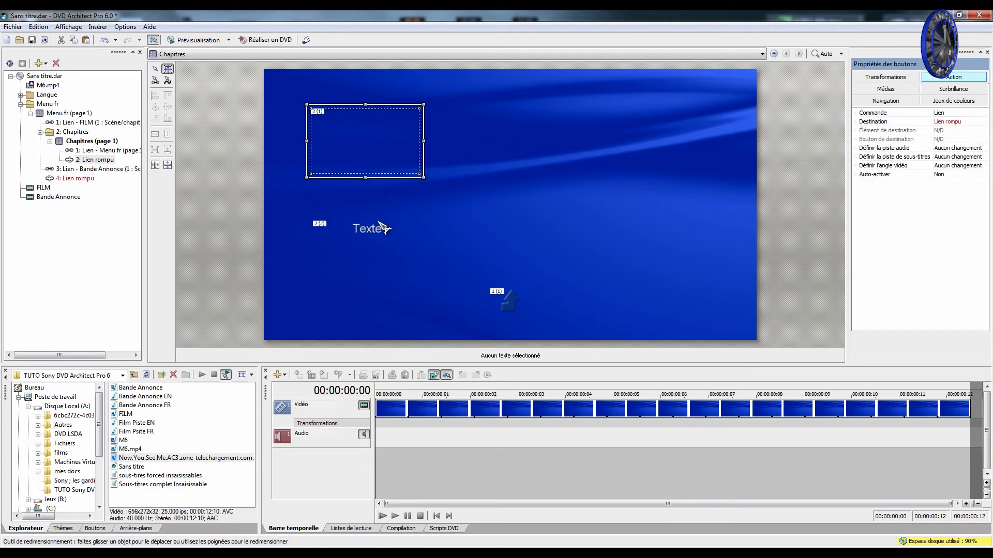
Select the new button's image frame and text together and place them in the page's upper-left corner
click(101, 40)
drag(394, 108, 352, 266)
drag(367, 223, 342, 158)
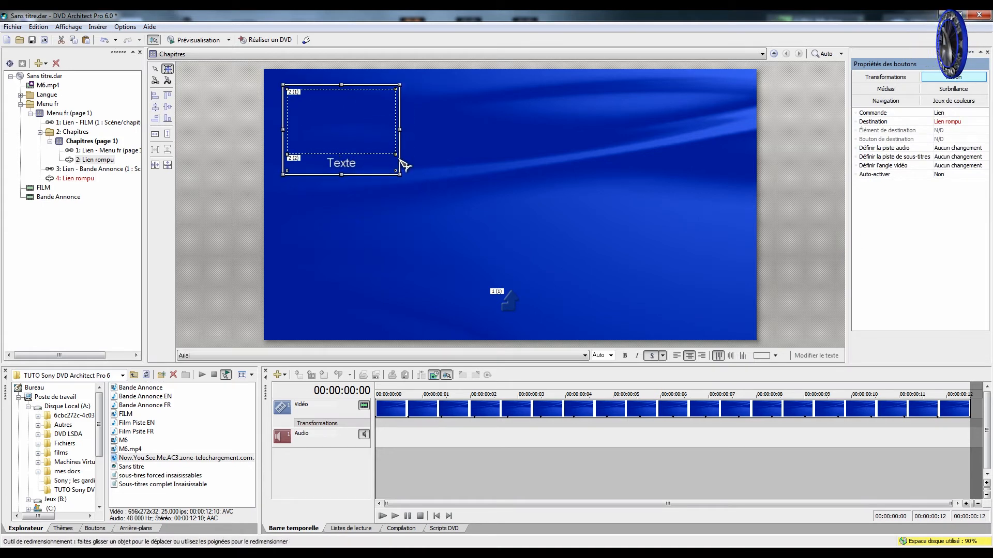
Try moving the button's image frame apart from its text, and undo that move
click(360, 136)
drag(381, 119, 626, 163)
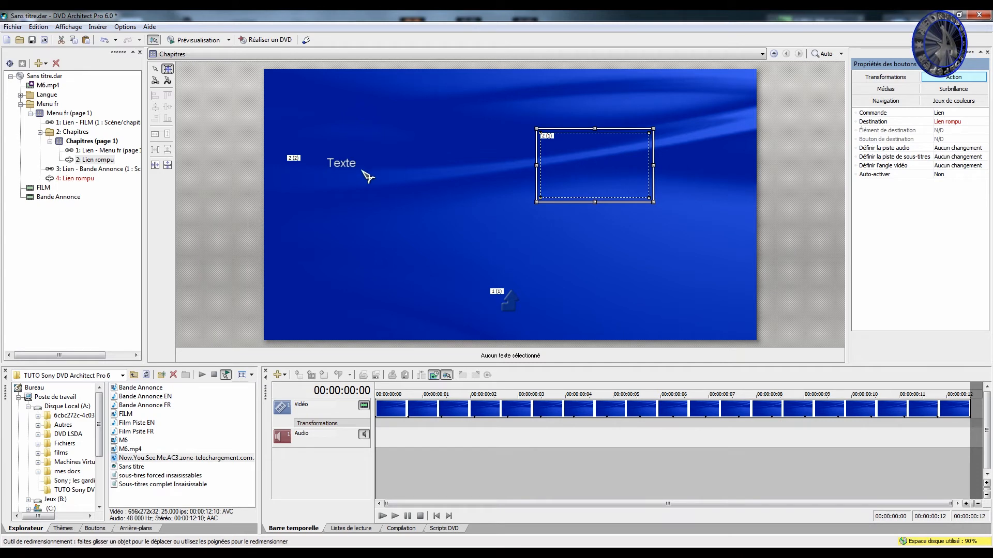
click(105, 40)
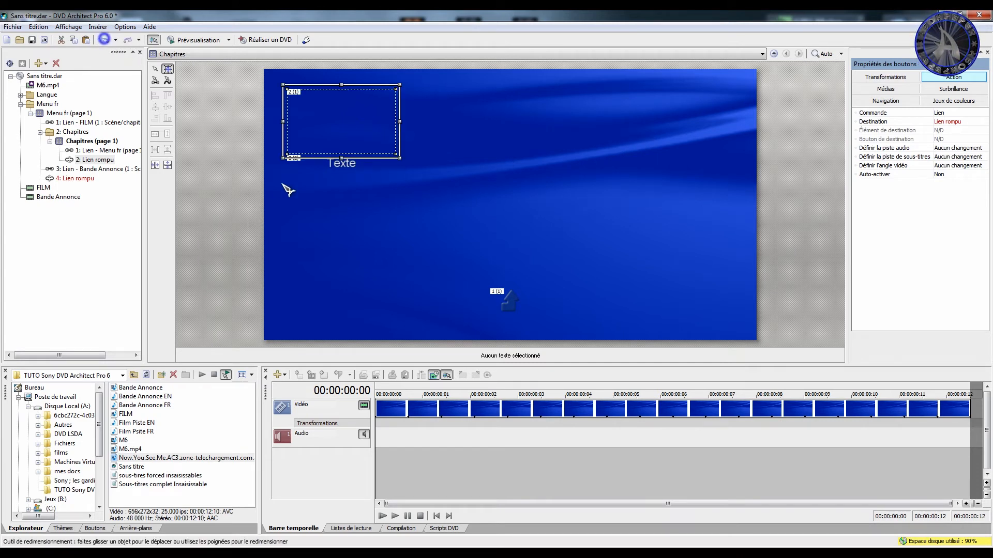
Link the upper-left button to FILM with "1: Scène/chapitre" as the destination chapter
right_click(309, 132)
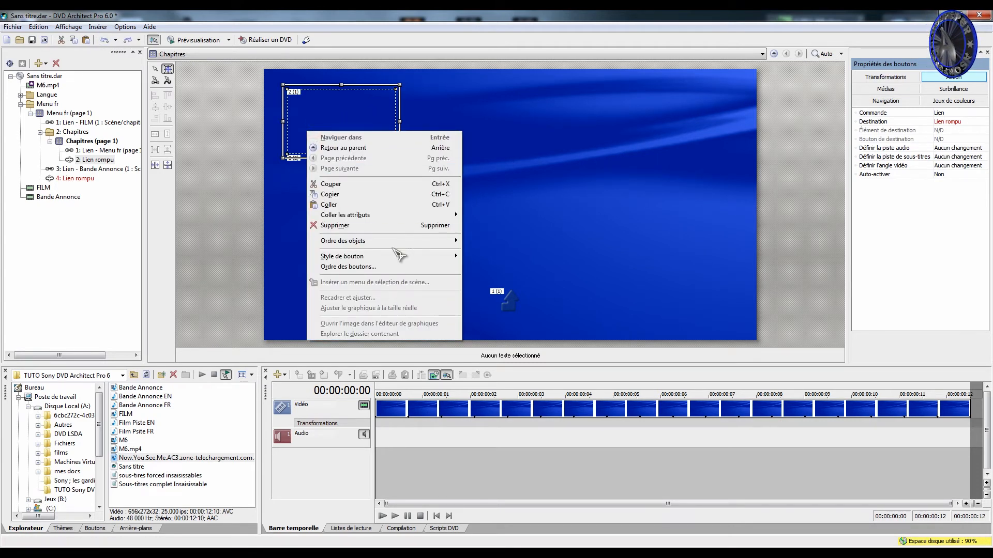
click(953, 122)
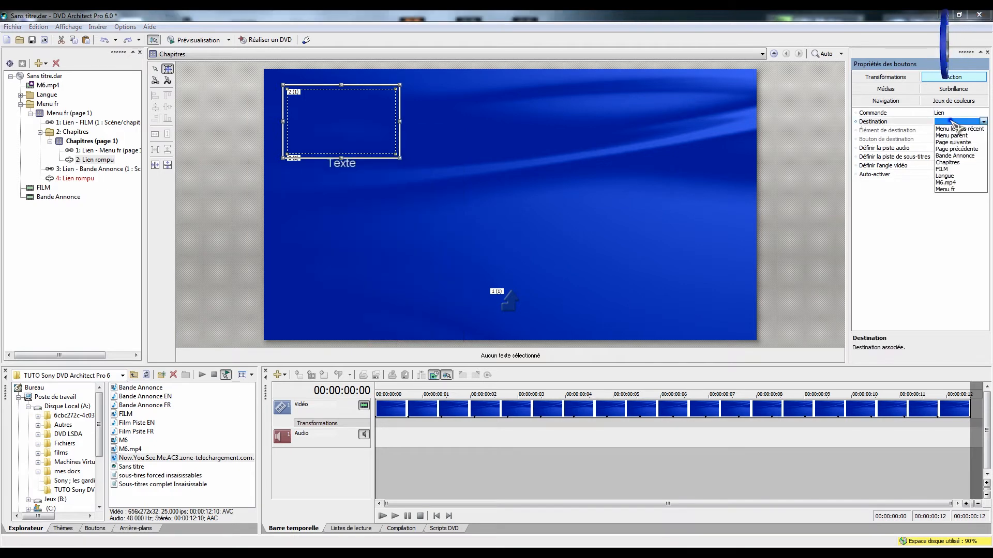
click(956, 169)
click(957, 131)
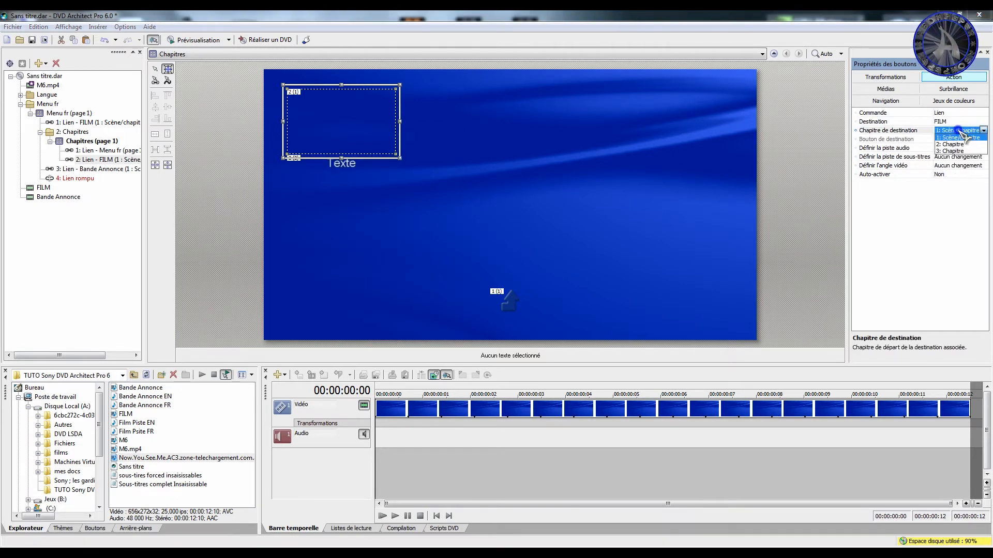
click(958, 138)
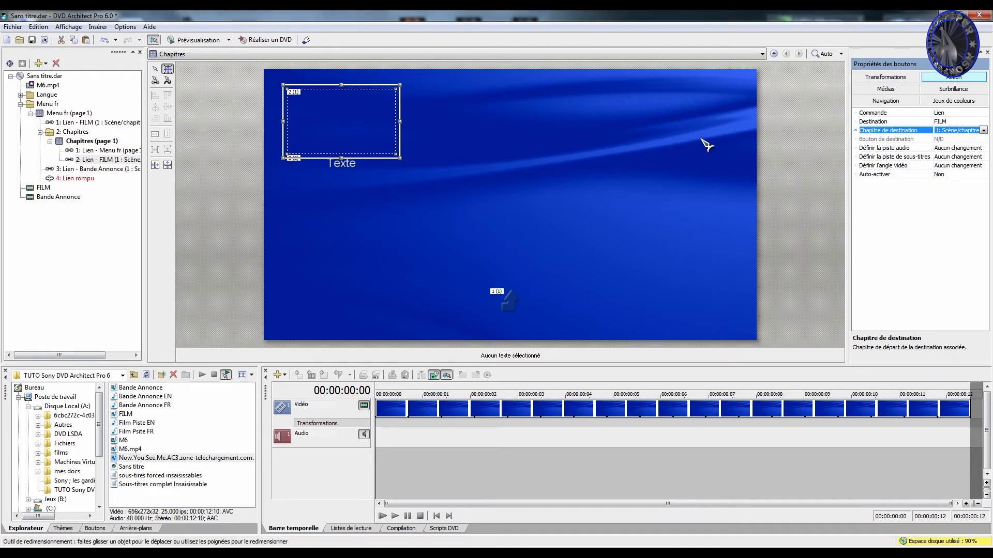
click(448, 102)
Change the upper-left button's text to "Chapitre 1"
click(341, 166)
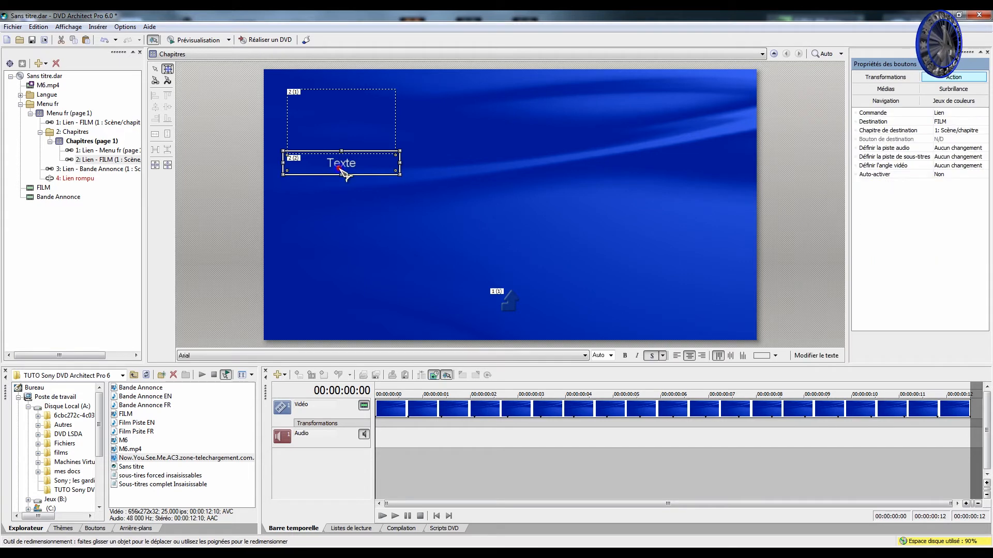
right_click(340, 169)
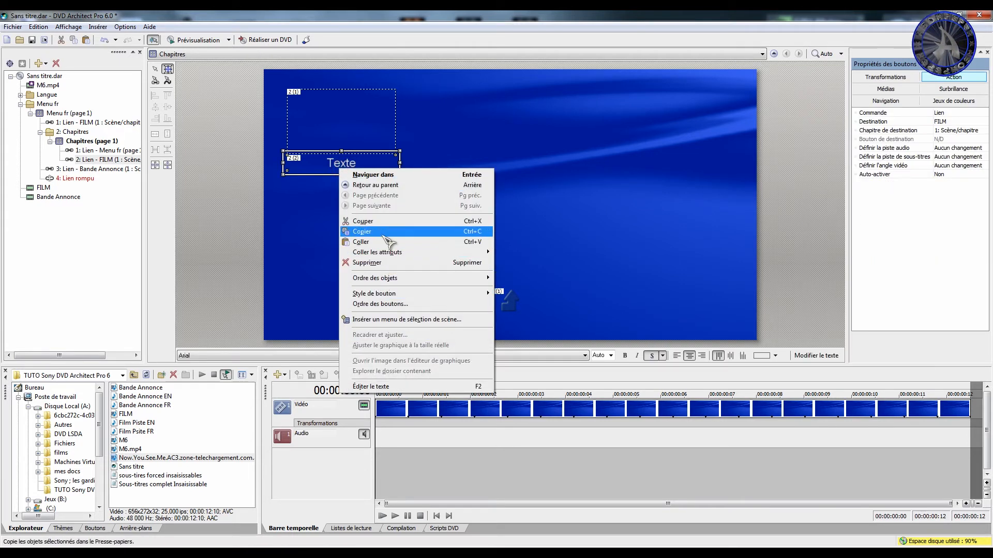
click(380, 388)
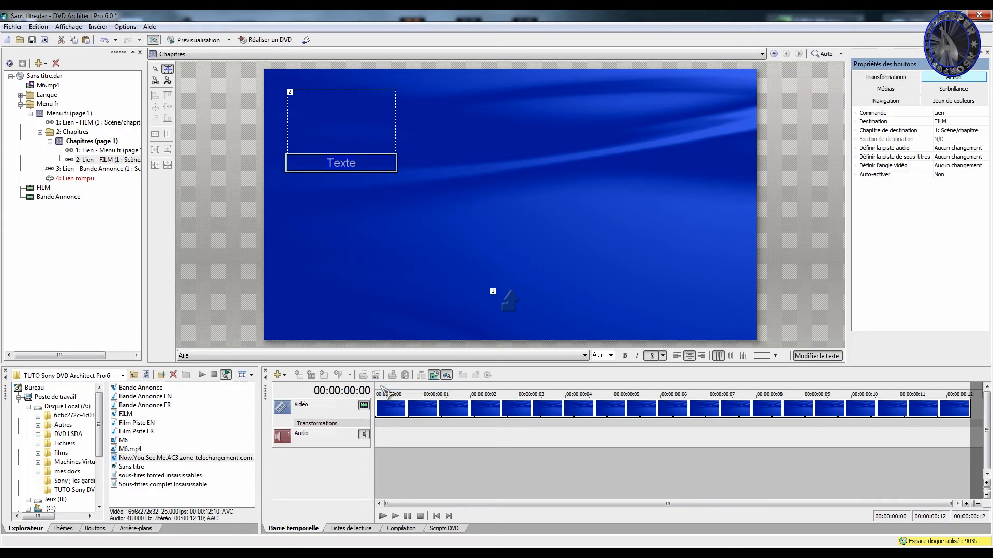
text(Chapitre 1)
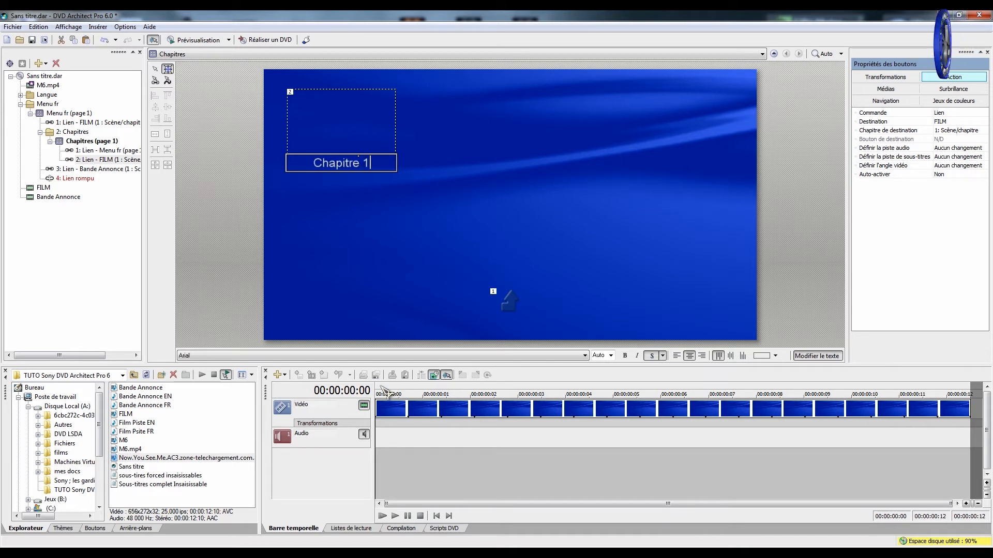
key(Return)
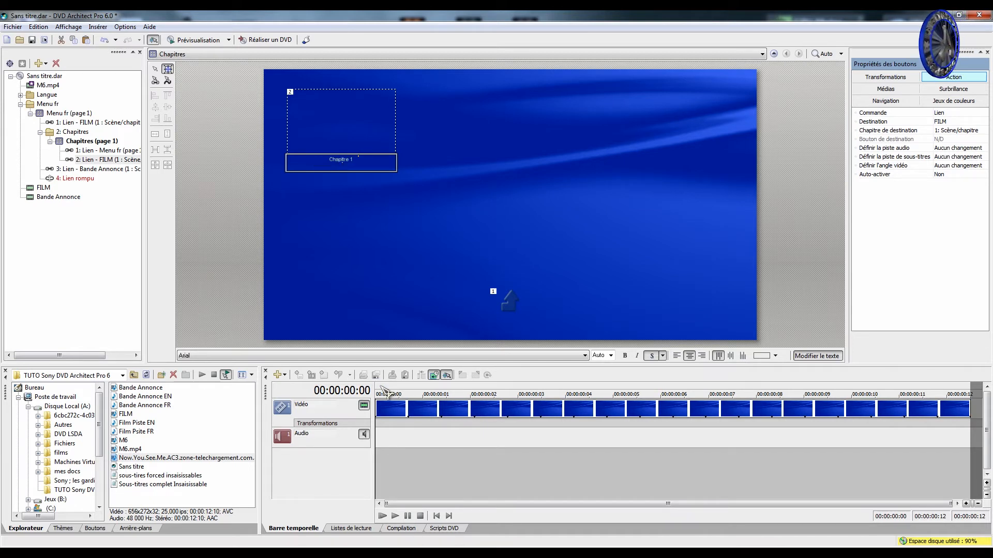
key(BackSpace)
click(361, 192)
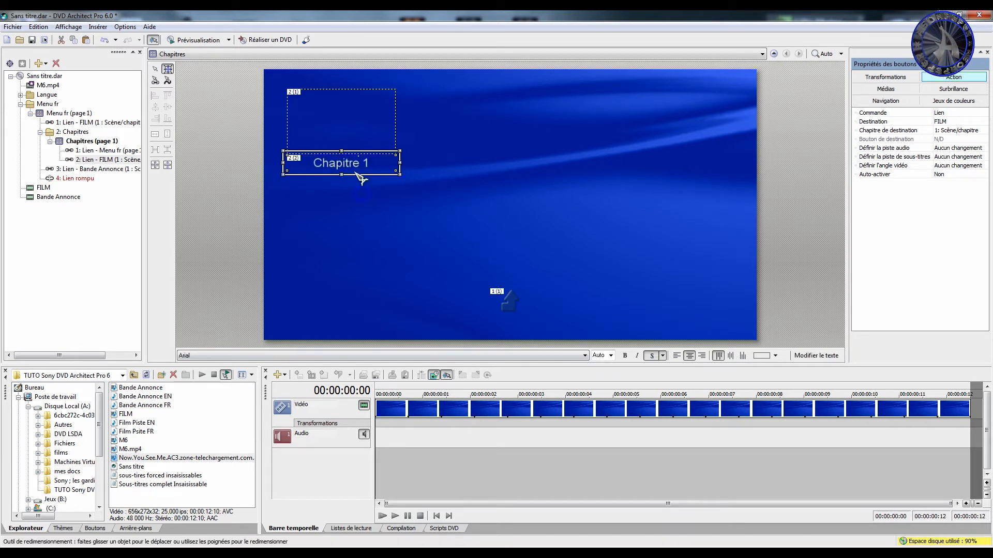
Duplicate the whole Chapitre 1 button, image frame and text, and place the copy to its right
drag(344, 219, 404, 98)
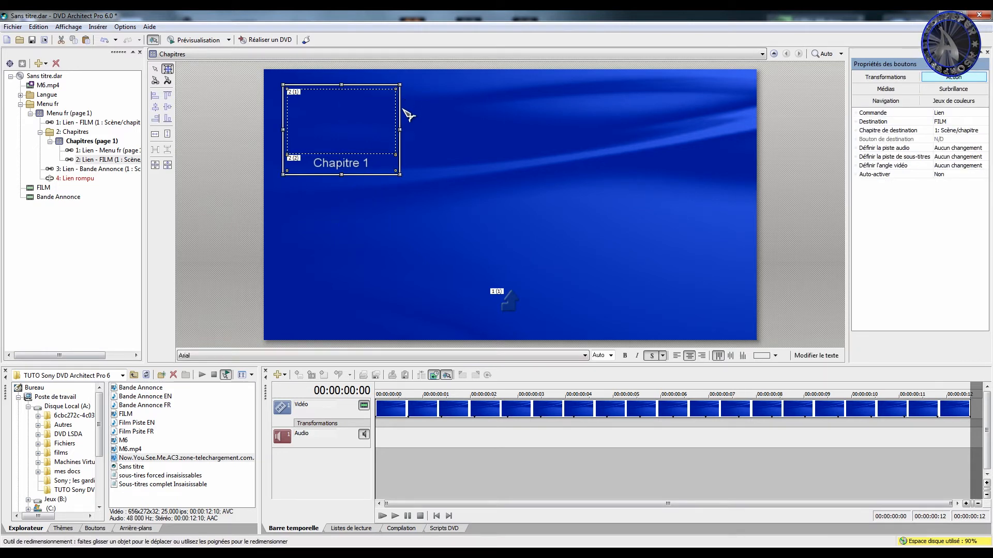
right_click(447, 173)
click(476, 215)
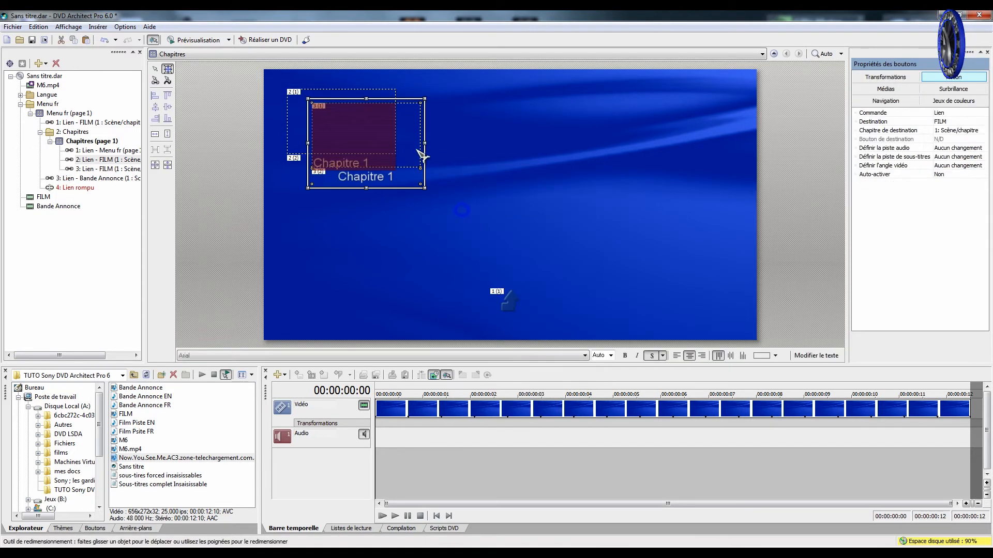
drag(421, 155, 520, 144)
Change the duplicated button's text to "Chapitre 2"
right_click(514, 145)
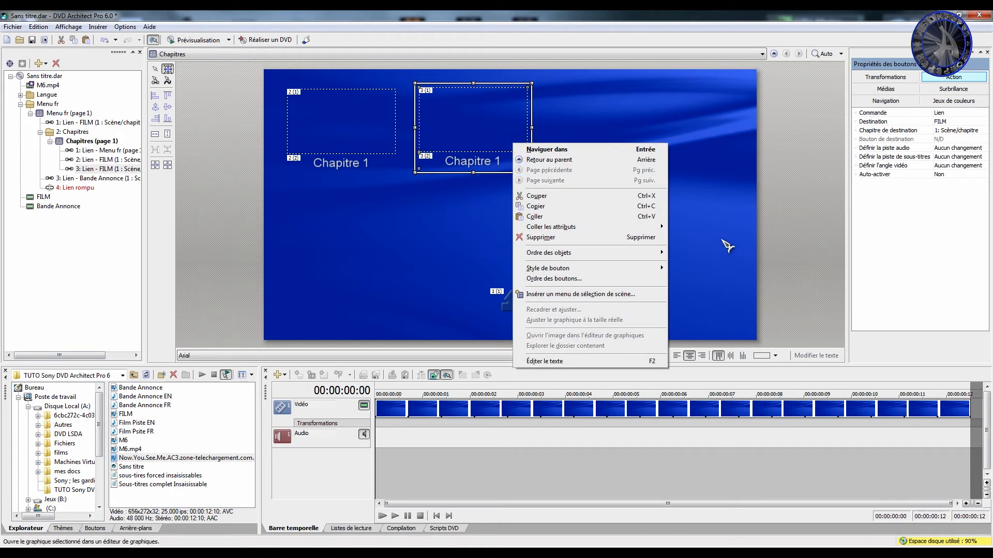
click(727, 246)
double_click(486, 165)
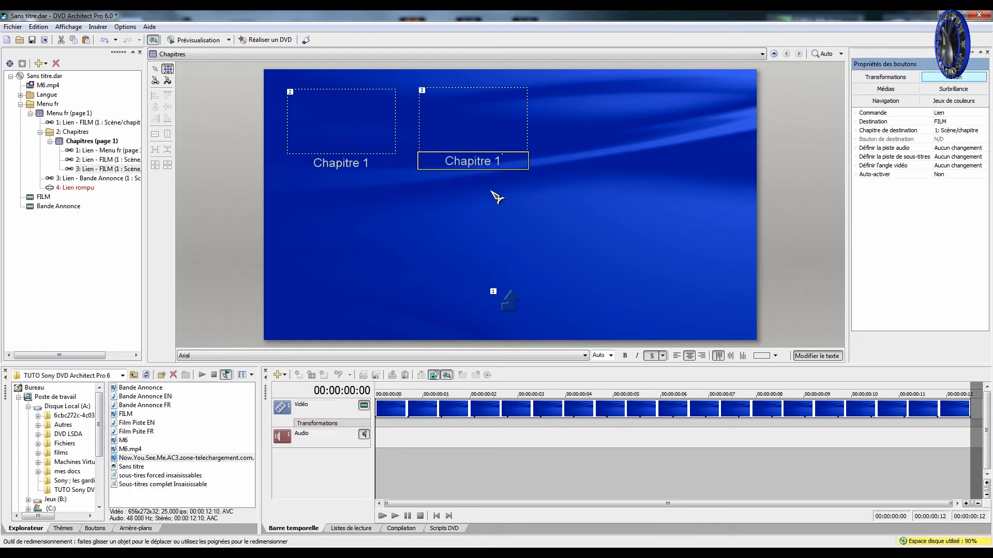
key(BackSpace)
text(2)
key(Escape)
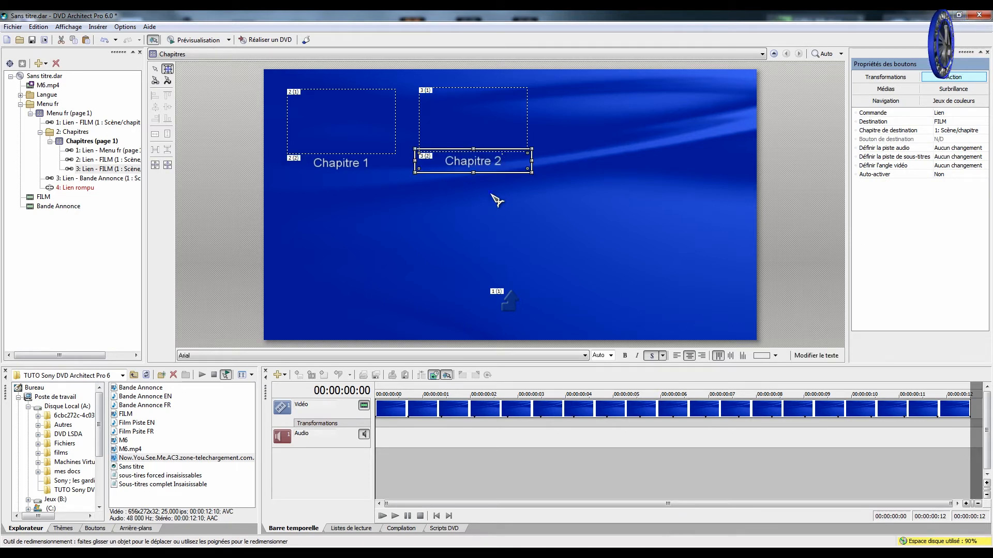
right_click(558, 183)
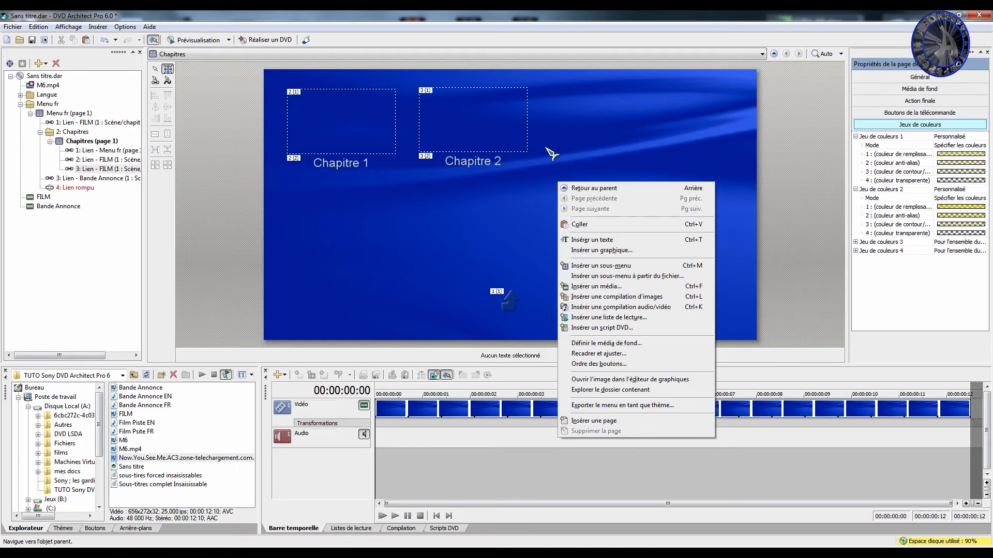
drag(532, 182, 282, 83)
click(438, 218)
click(472, 168)
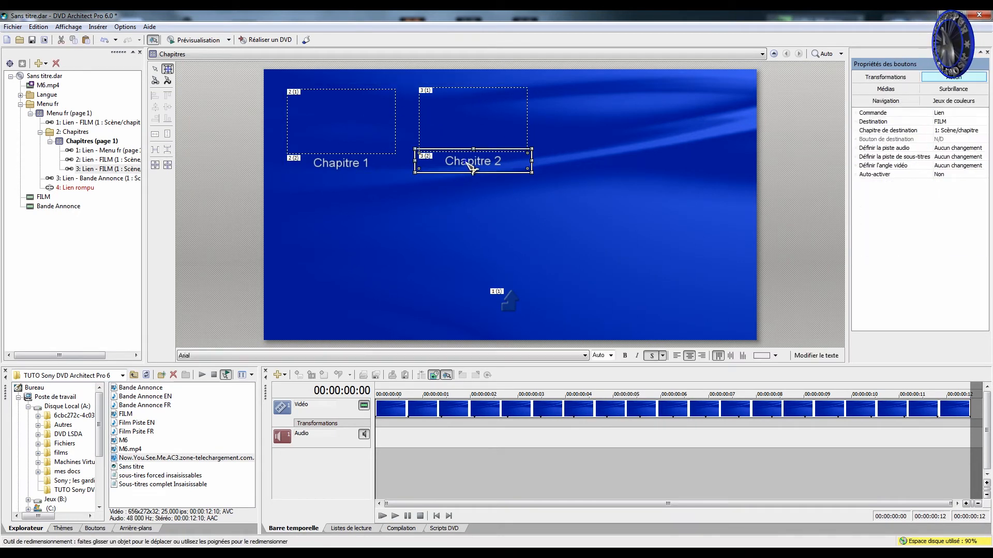
right_click(468, 118)
click(329, 131)
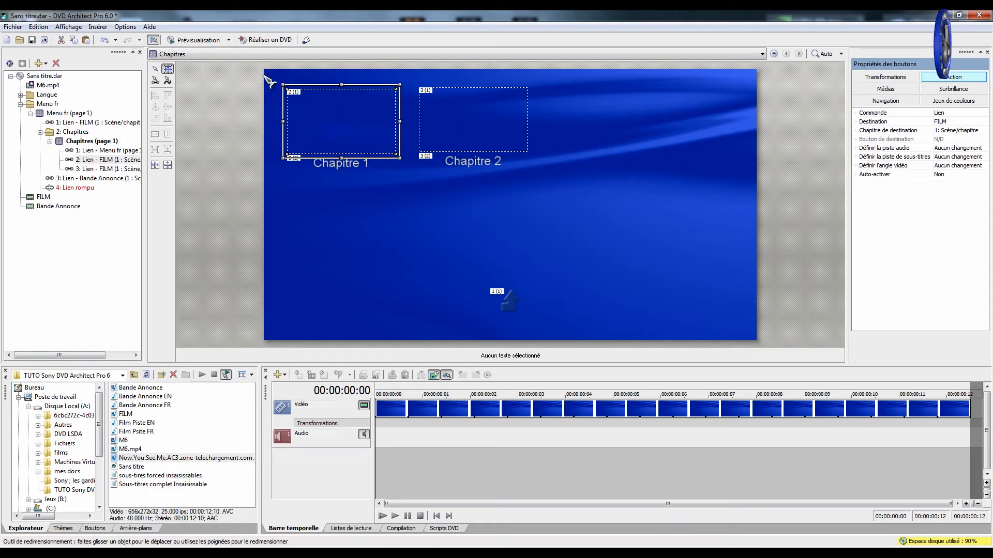
Set the thumbnail media of both chapter buttons' image frames to the FILM video file
drag(279, 93, 542, 158)
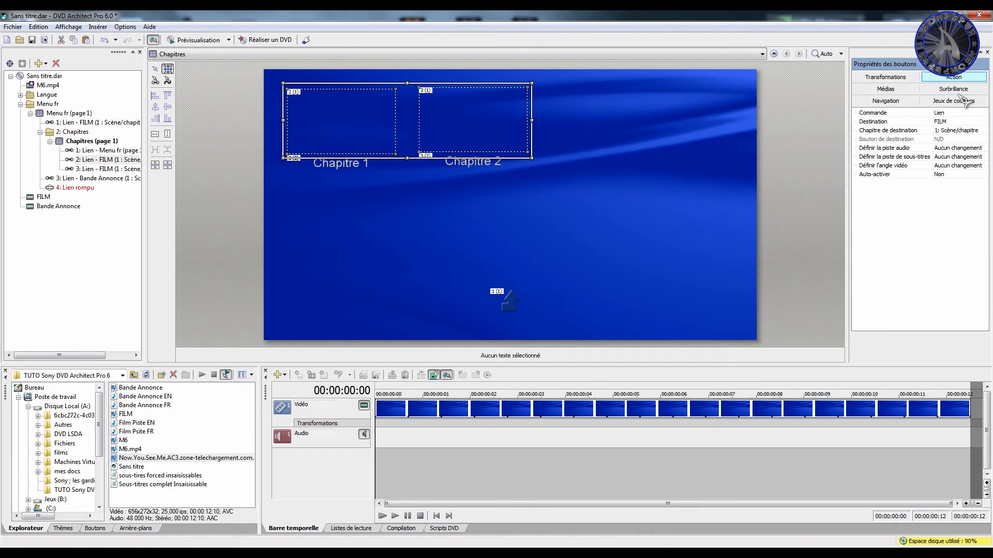
click(900, 86)
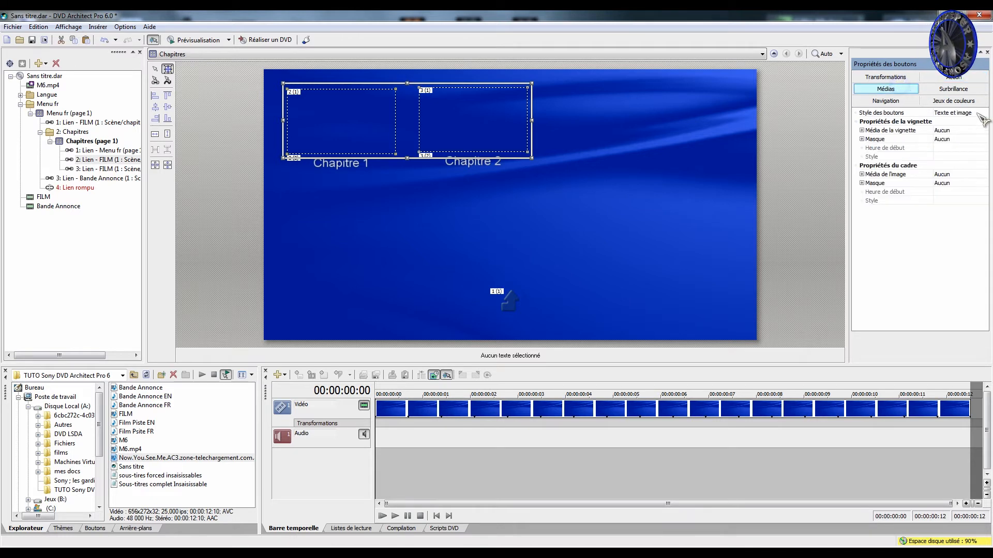
click(949, 131)
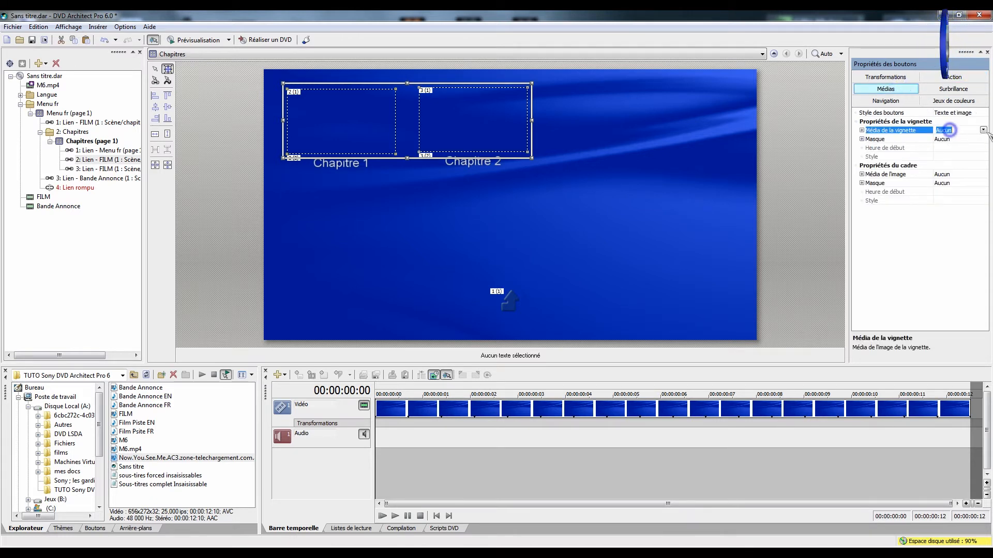
click(984, 130)
click(964, 138)
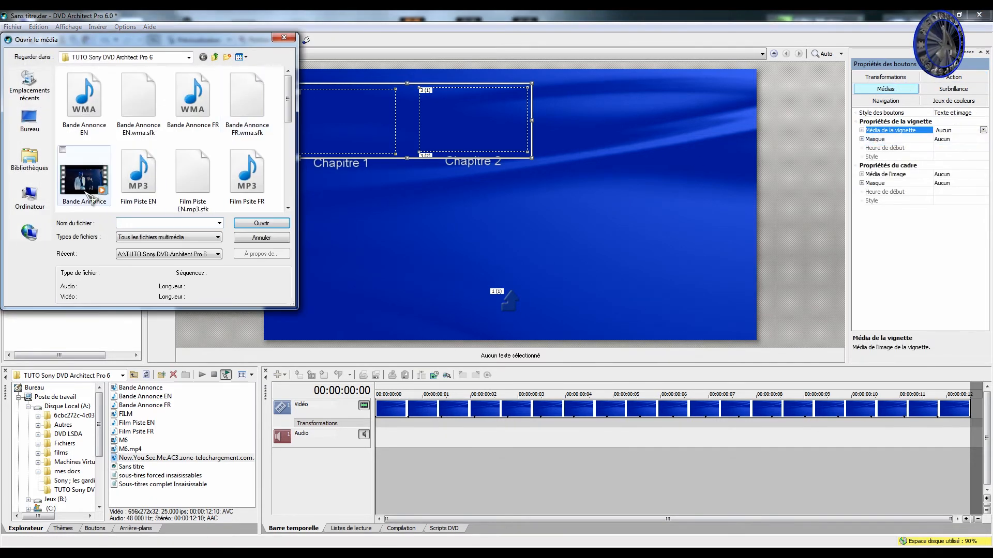
drag(288, 100, 293, 144)
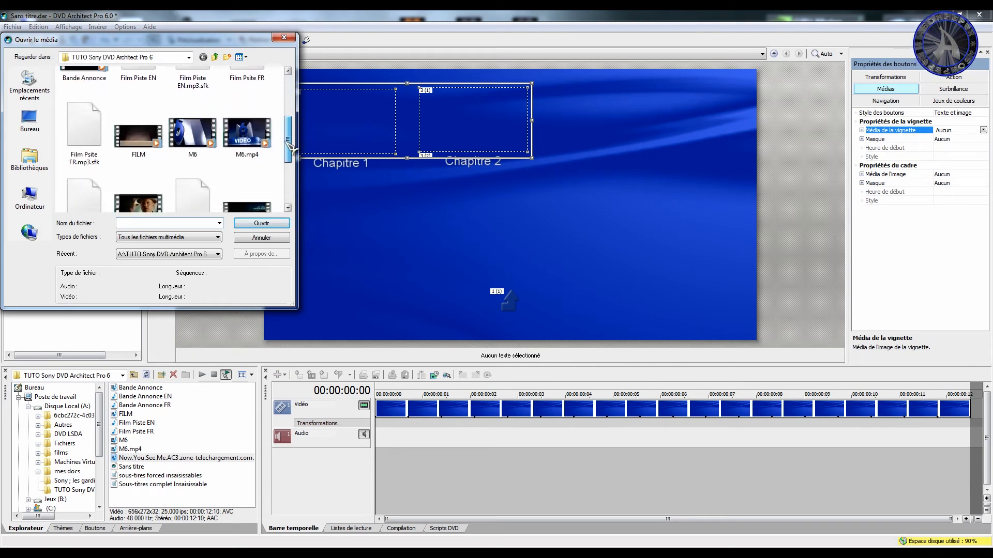
double_click(121, 136)
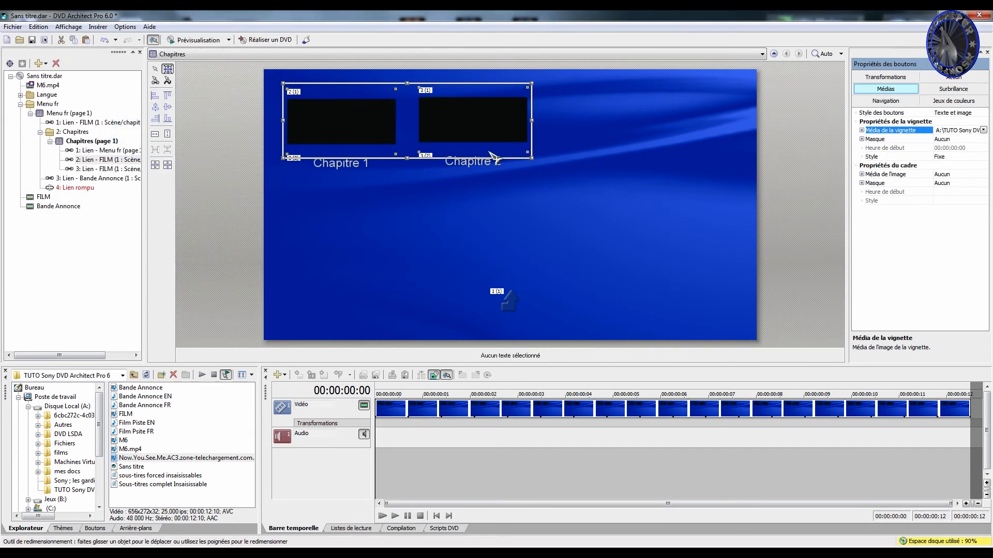
Set the thumbnail style of both the Chapitre 1 and Chapitre 2 image frames to Animé
click(491, 129)
click(371, 117)
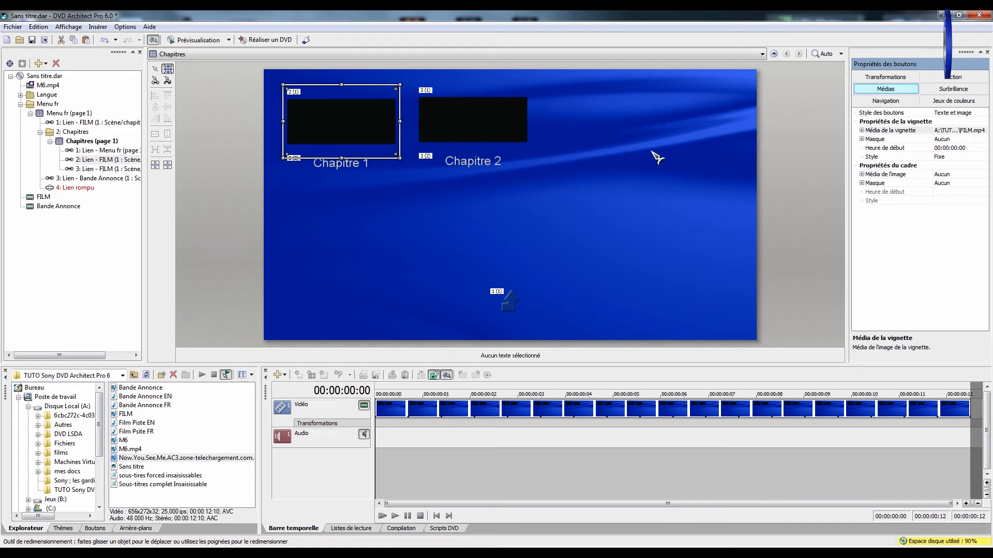
click(942, 157)
click(951, 157)
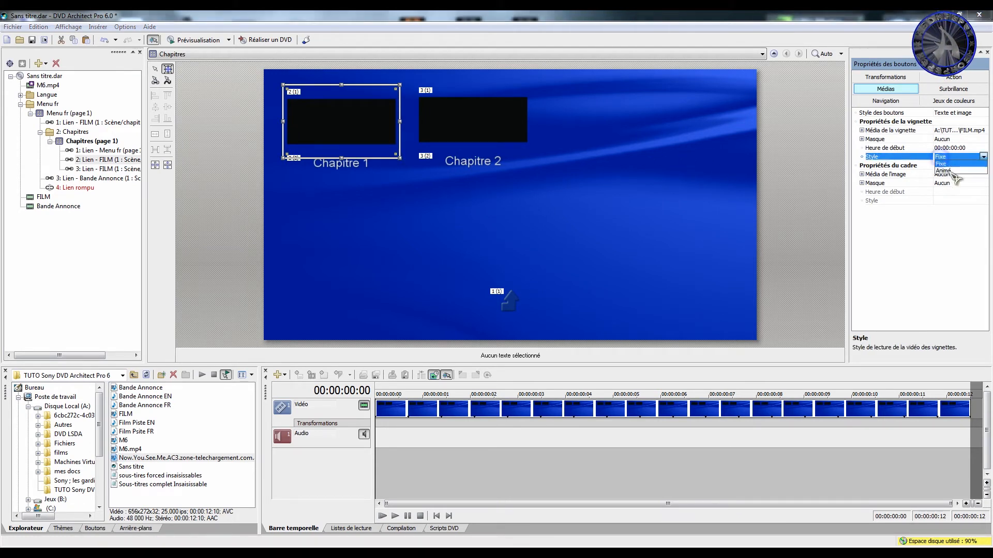
click(948, 169)
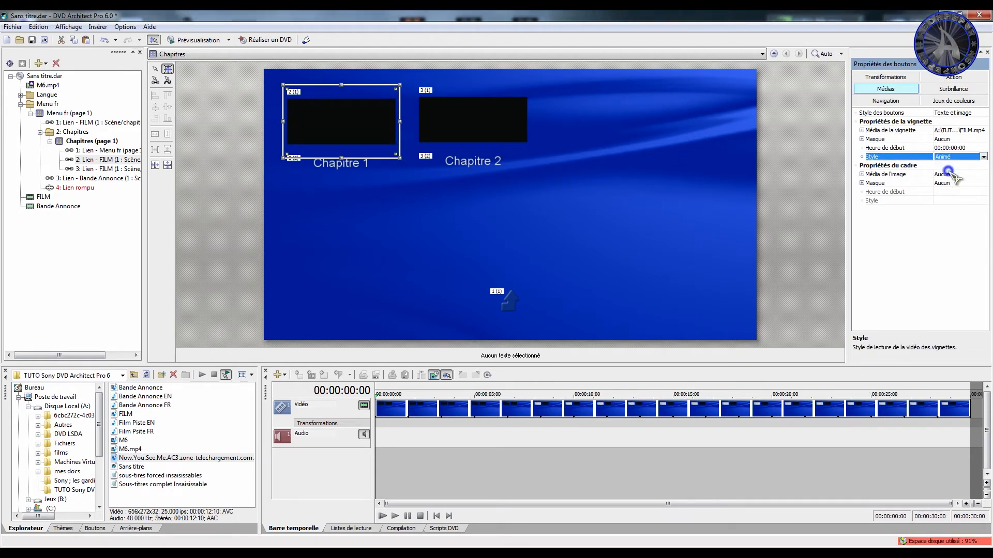
click(464, 116)
click(951, 157)
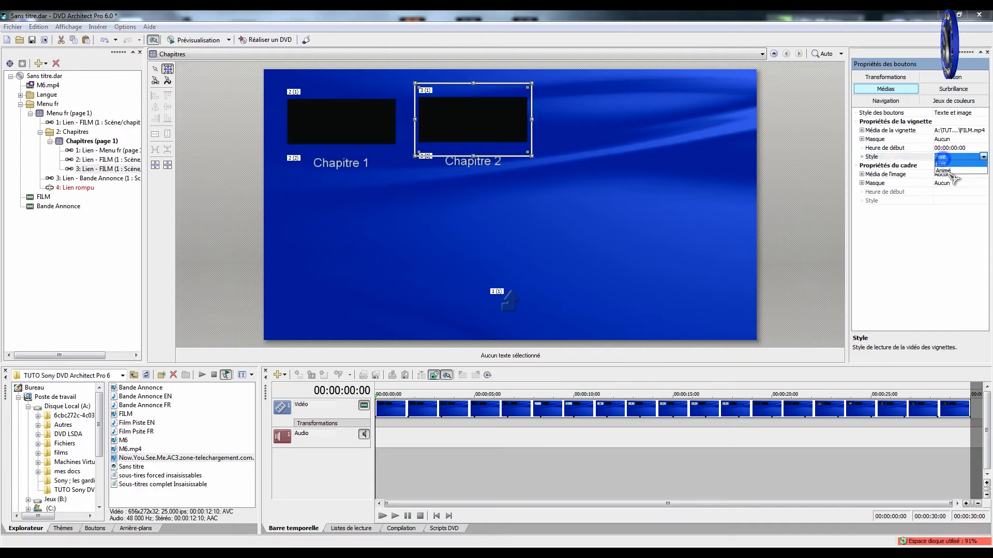
click(945, 170)
Set the start time of the Chapitre 2 thumbnail video to 00:07:00:00
drag(583, 95, 553, 143)
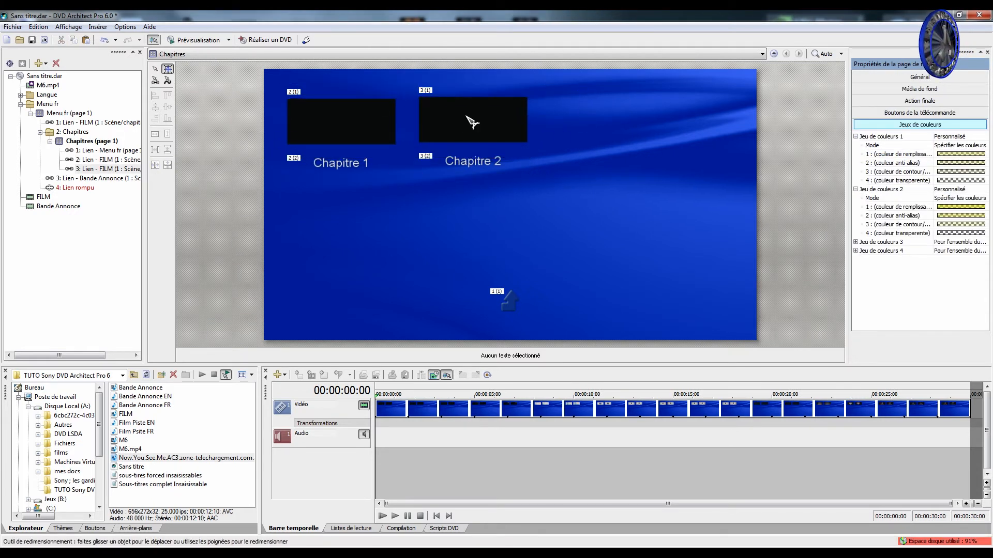
click(460, 121)
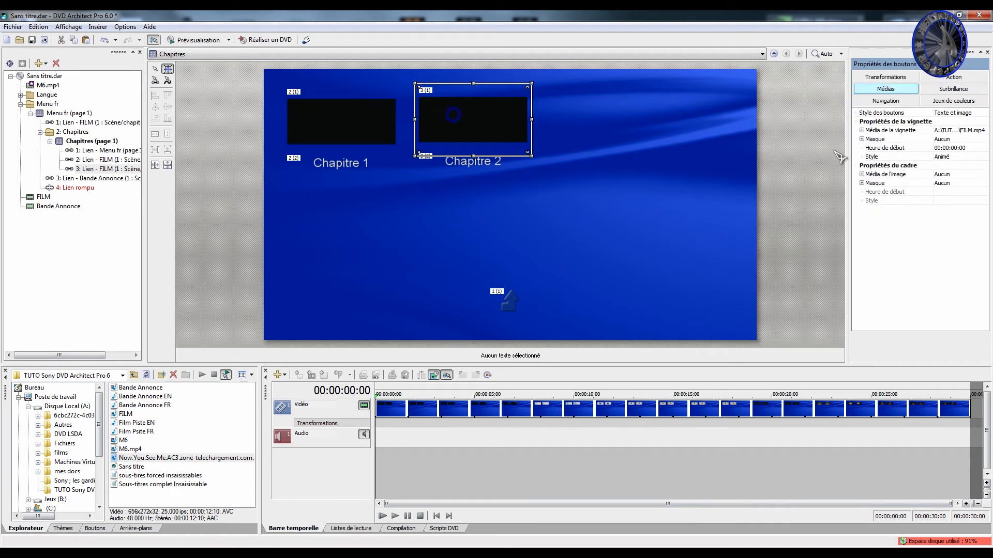
click(949, 148)
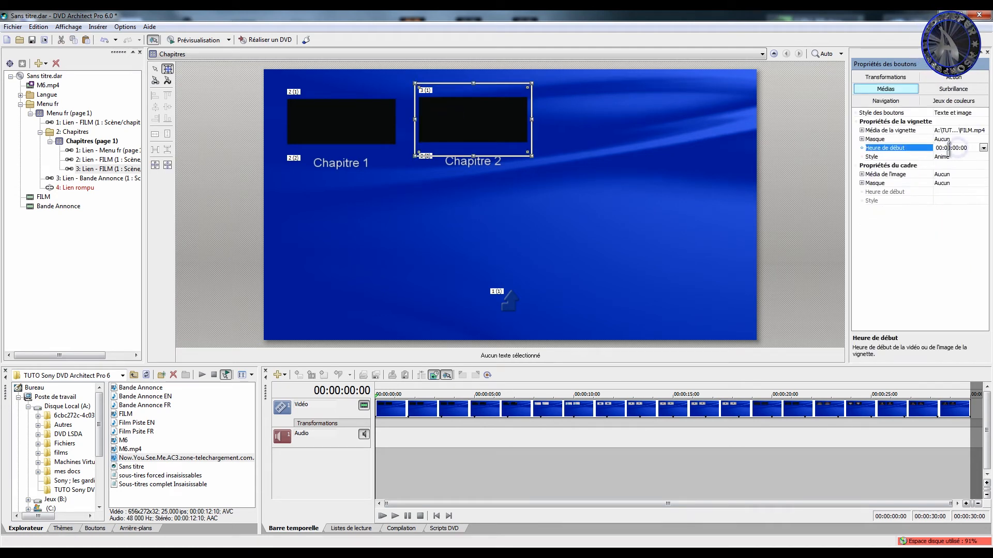
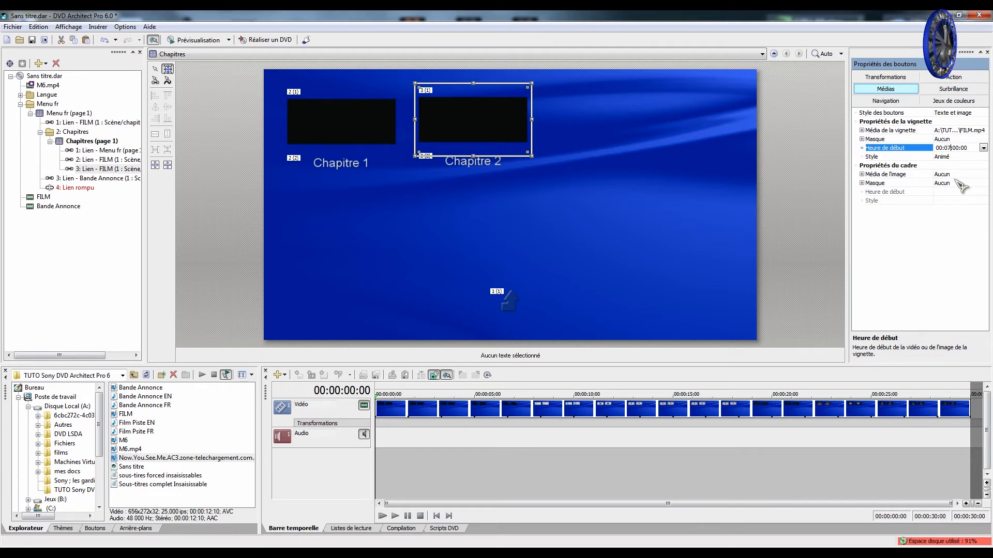
key(Return)
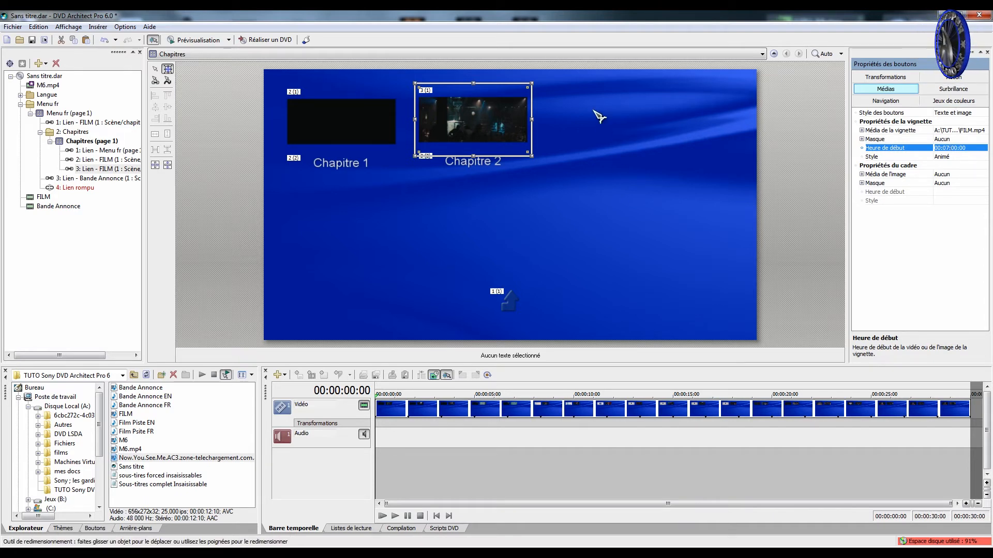
Select both chapter buttons with their captions and try the highlight style "Superposition de masque"
drag(593, 102, 277, 173)
click(971, 92)
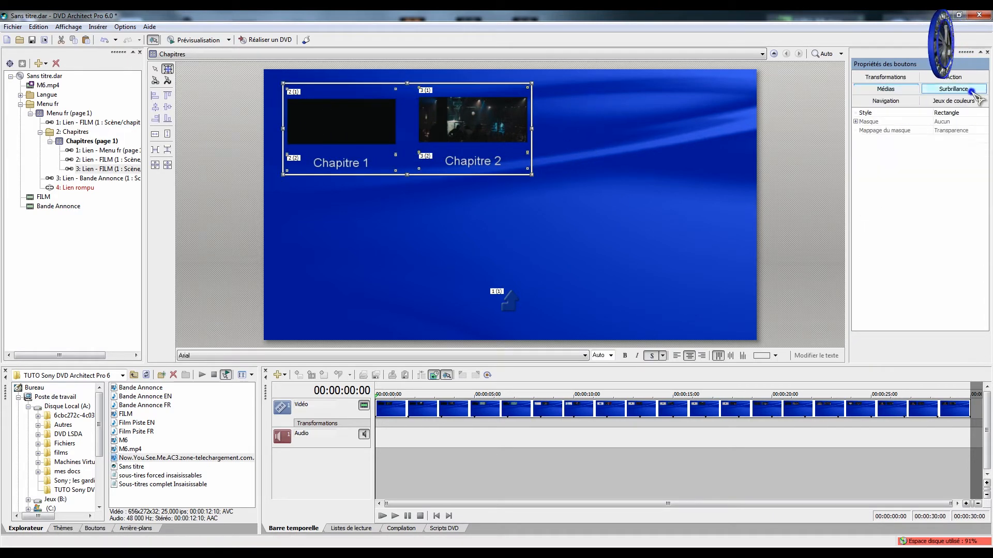
click(957, 114)
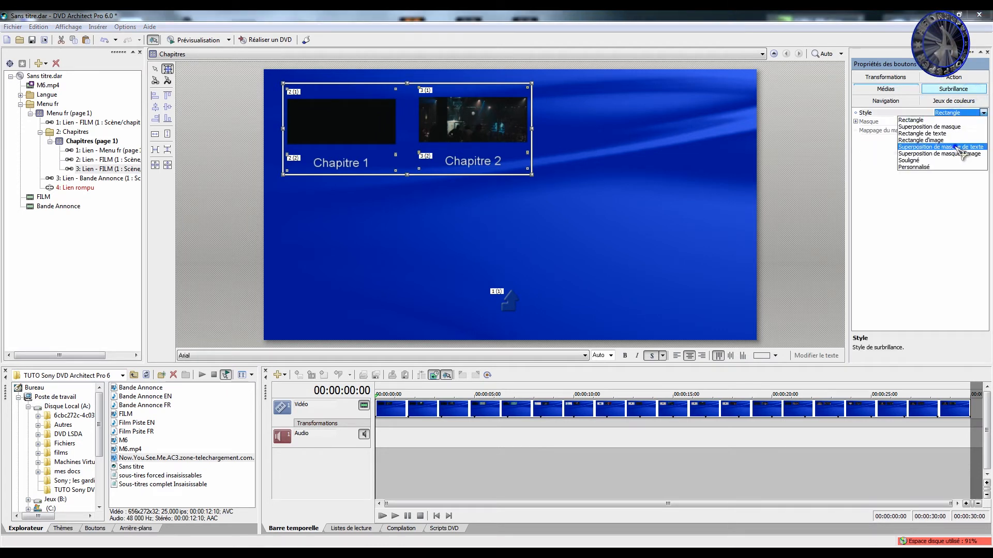
click(957, 147)
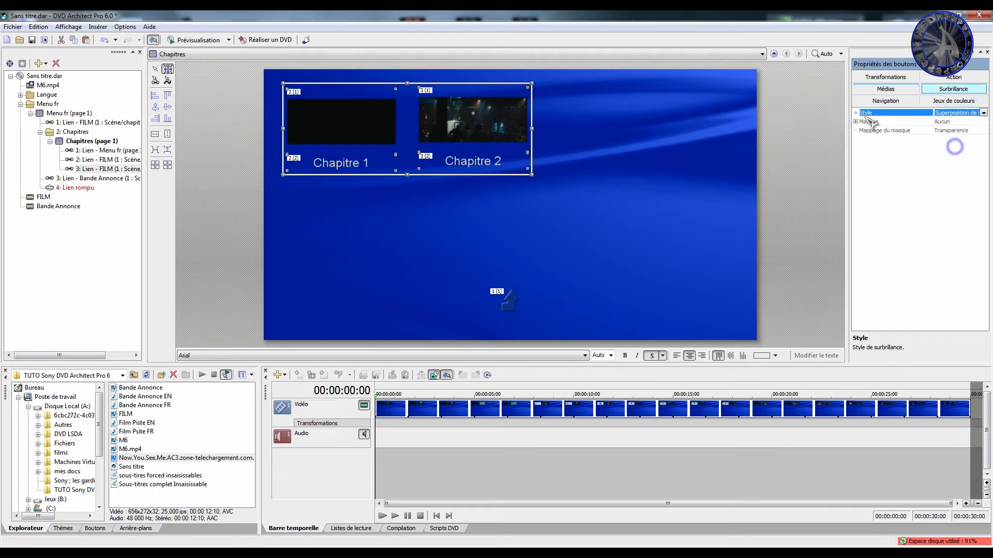
click(954, 113)
click(964, 136)
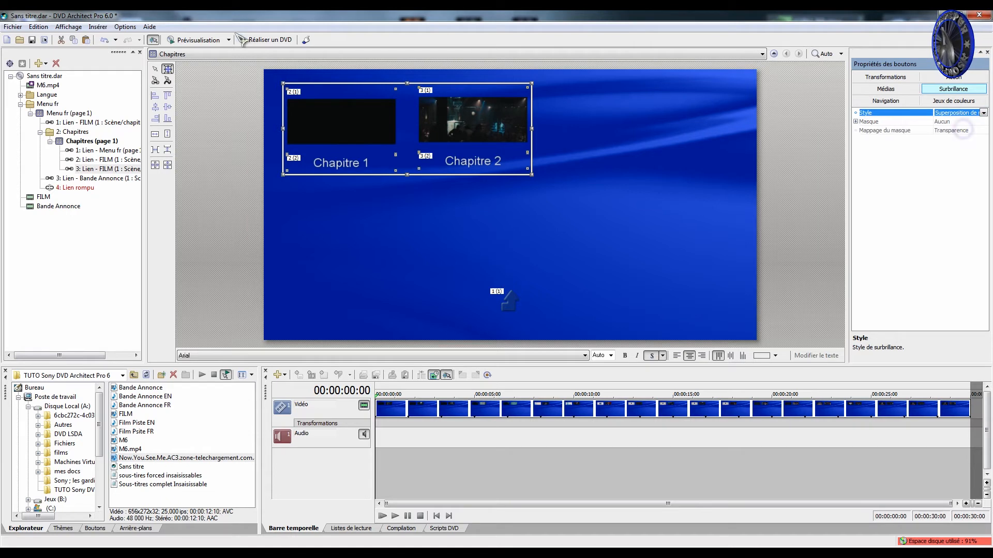
Preview the Chapitres page and move between the buttons with the remote to check the highlight, then close the preview
click(198, 39)
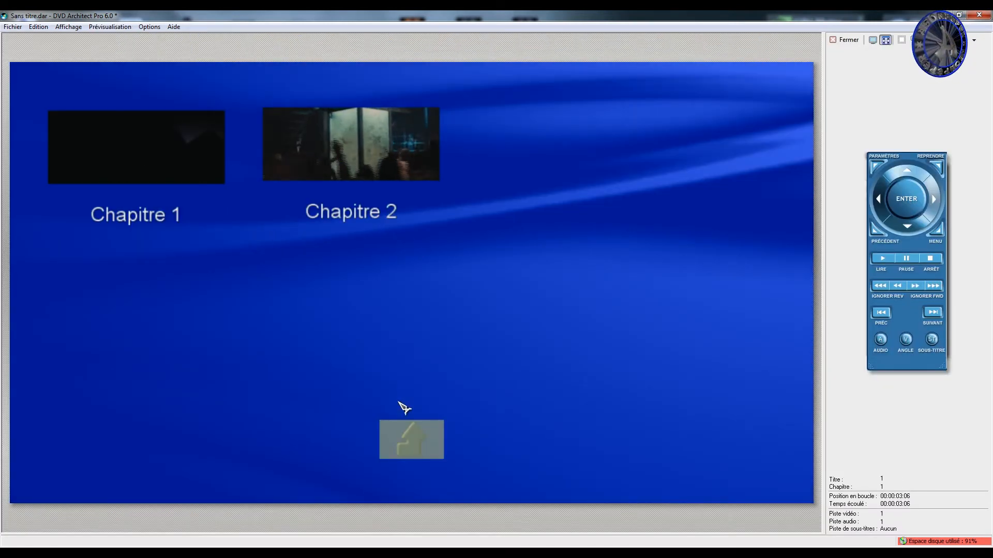
click(924, 180)
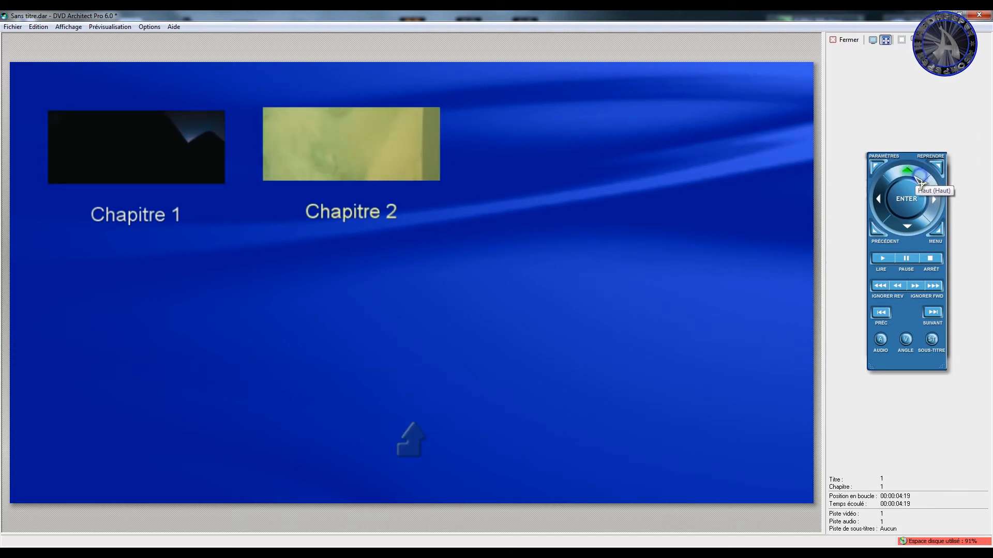
click(878, 198)
click(841, 40)
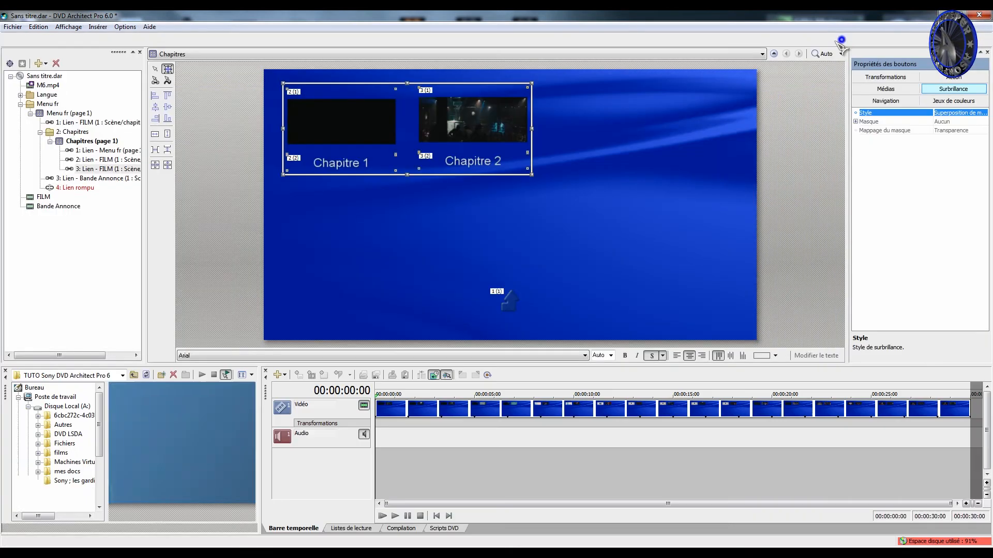
Set the highlight style of both chapter buttons to "Superposition de masque de texte"
click(939, 113)
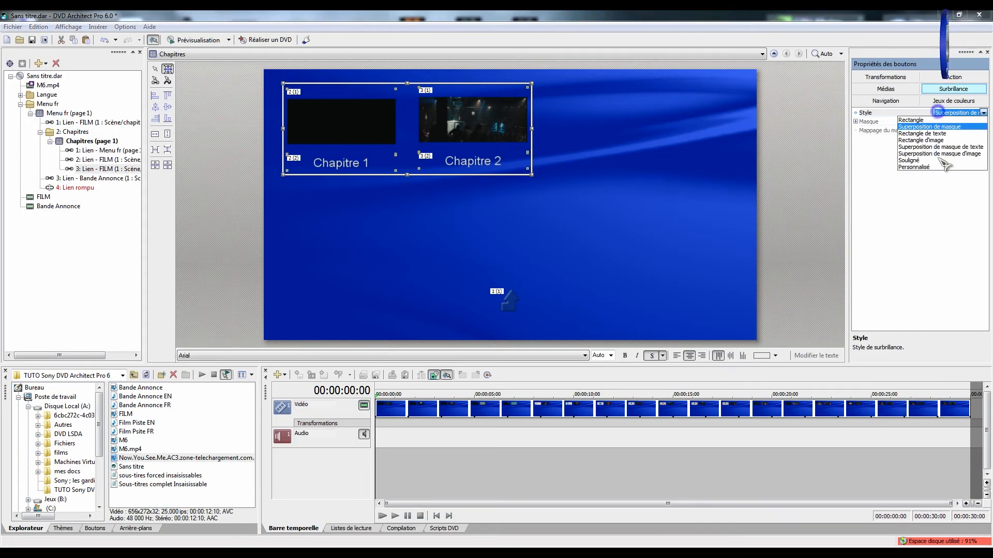
click(942, 151)
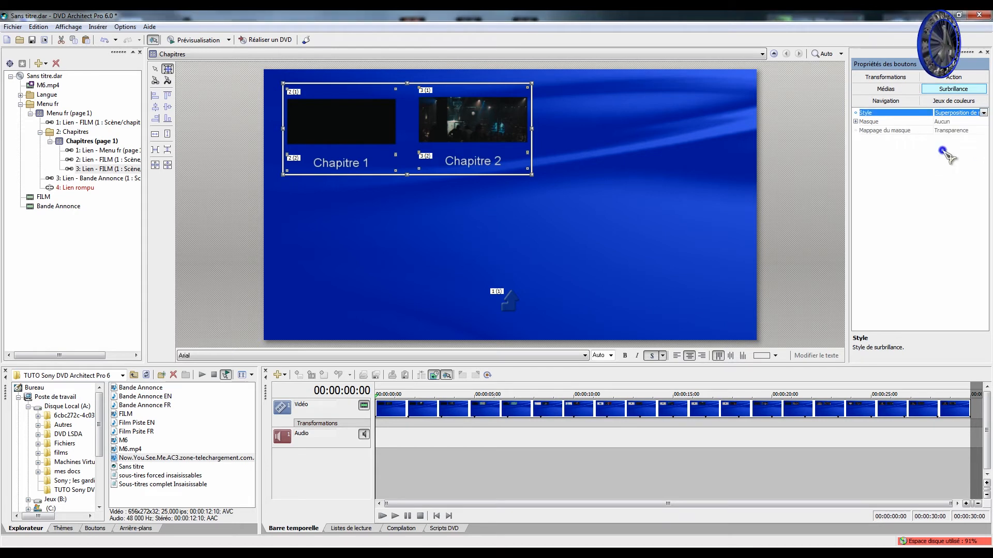
click(953, 113)
click(953, 154)
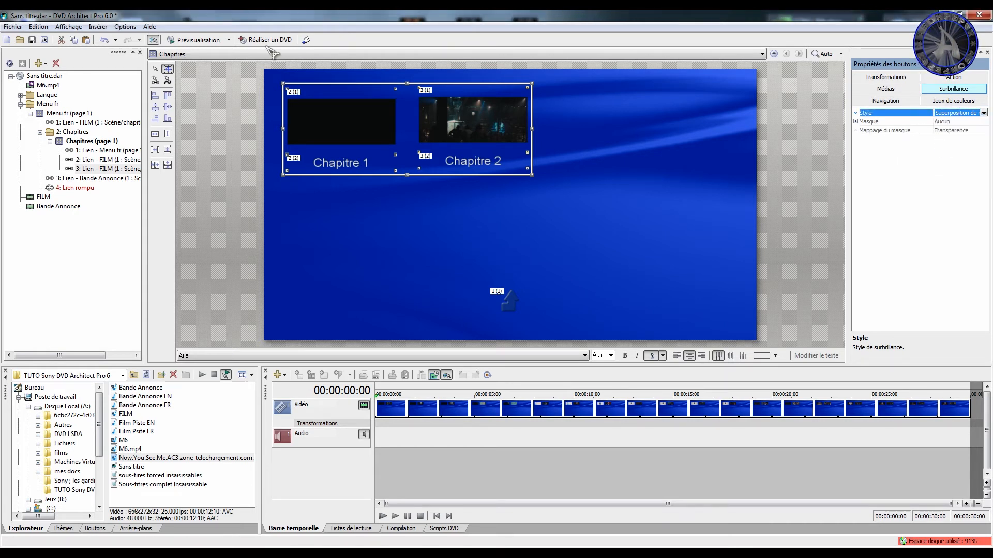
Preview the page again to check the text-only highlight on the chapter captions, and close the preview
click(189, 39)
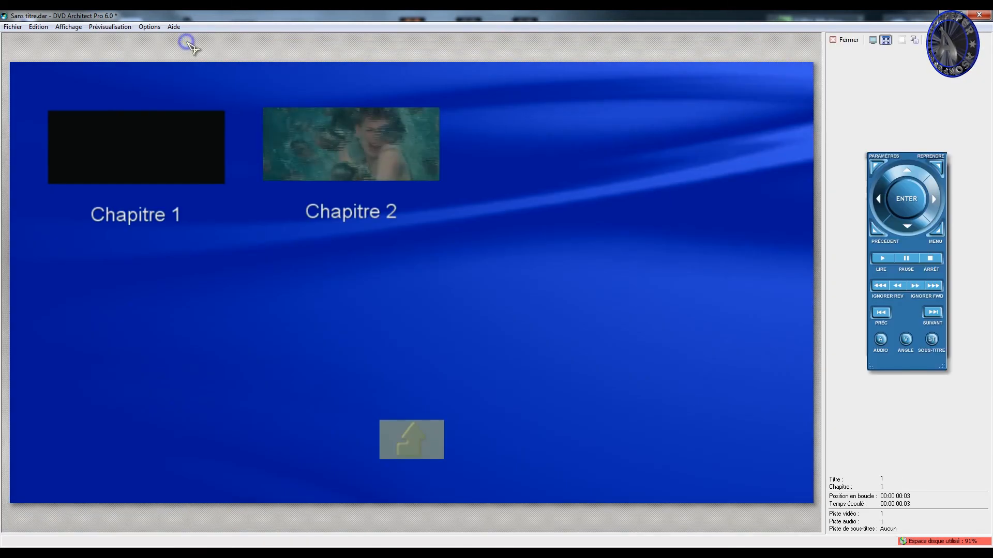
click(902, 175)
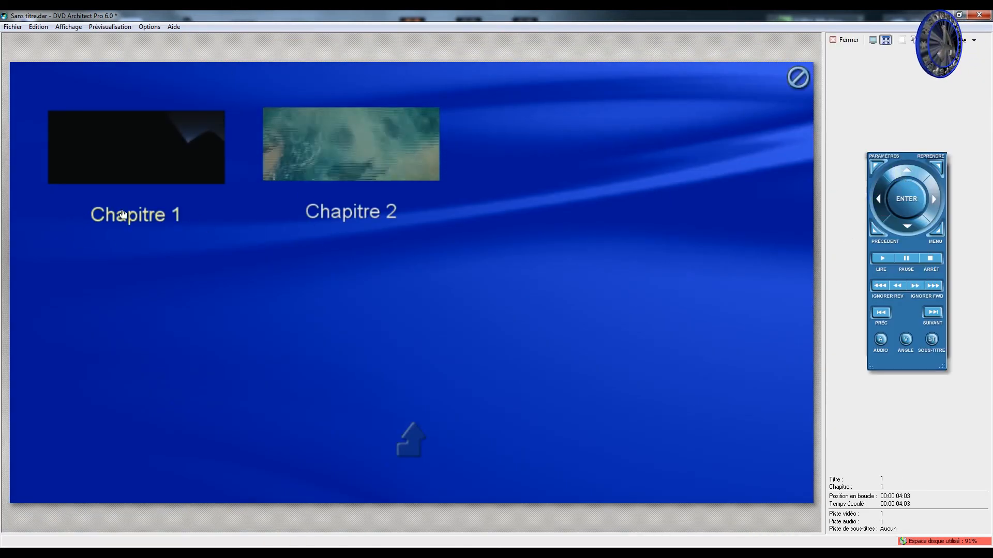
click(848, 40)
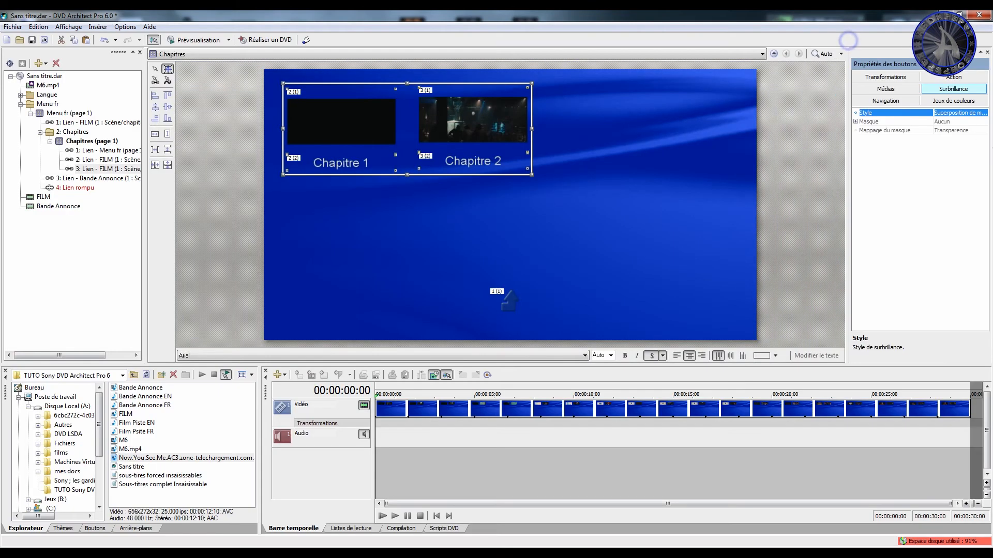
Switch colour sets 1 and 2 of the selected chapter buttons from custom to the project-wide colours
click(974, 102)
click(974, 124)
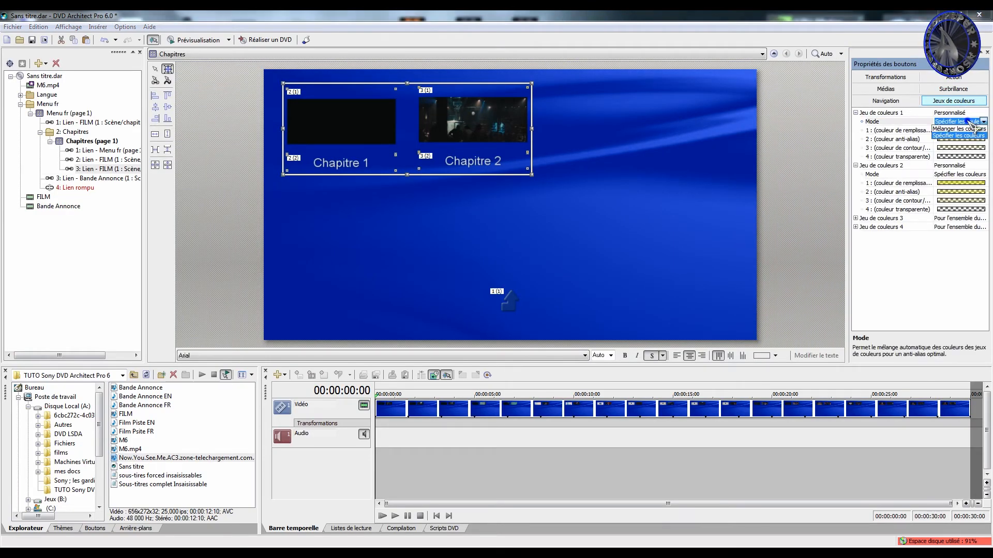
click(968, 113)
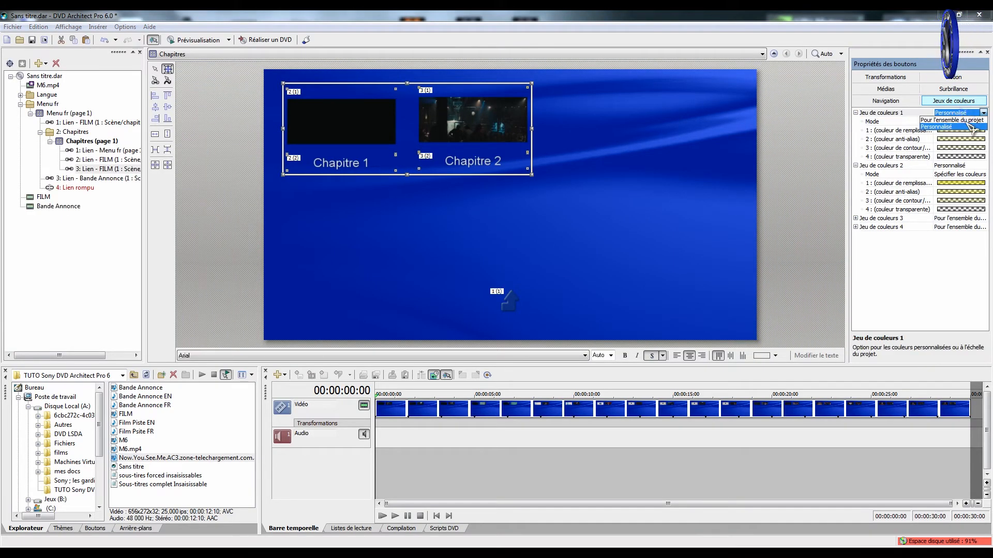
click(966, 120)
click(974, 175)
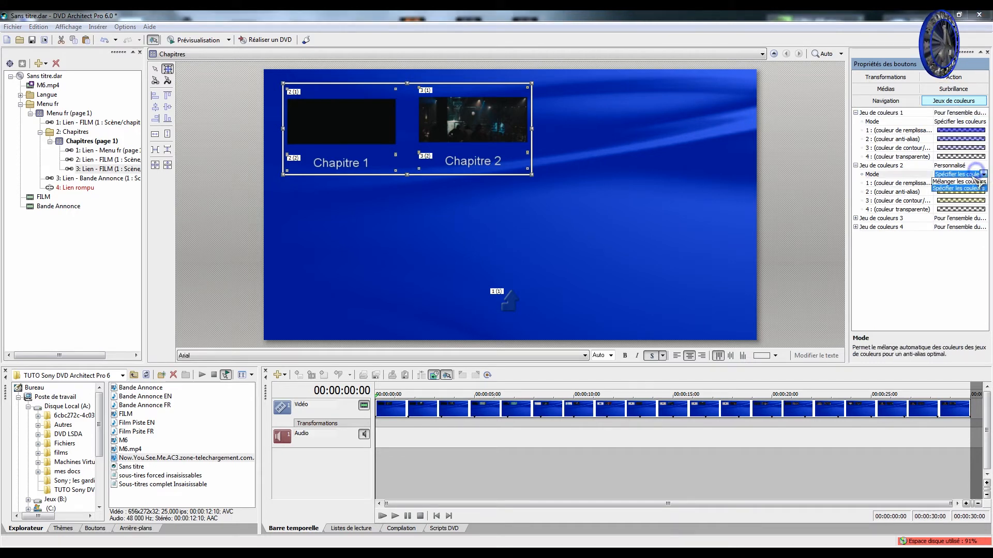
click(972, 166)
click(961, 174)
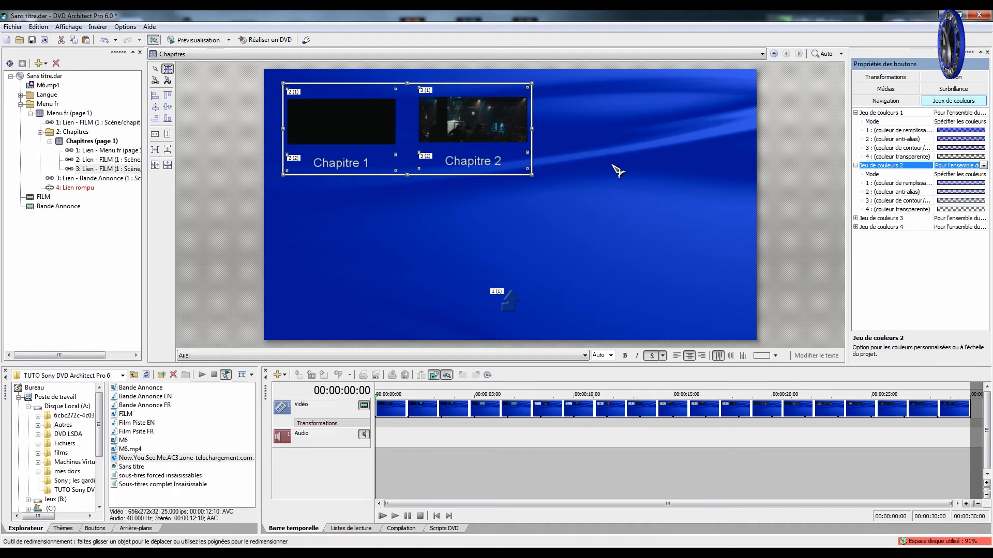
Delete the return arrow button from the lower middle of the Chapitres page
click(508, 299)
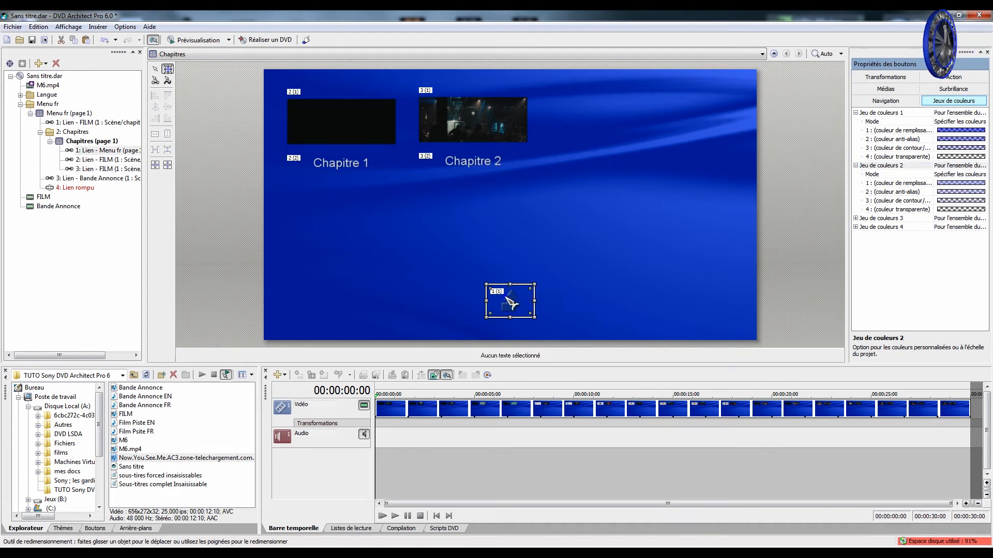
key(Delete)
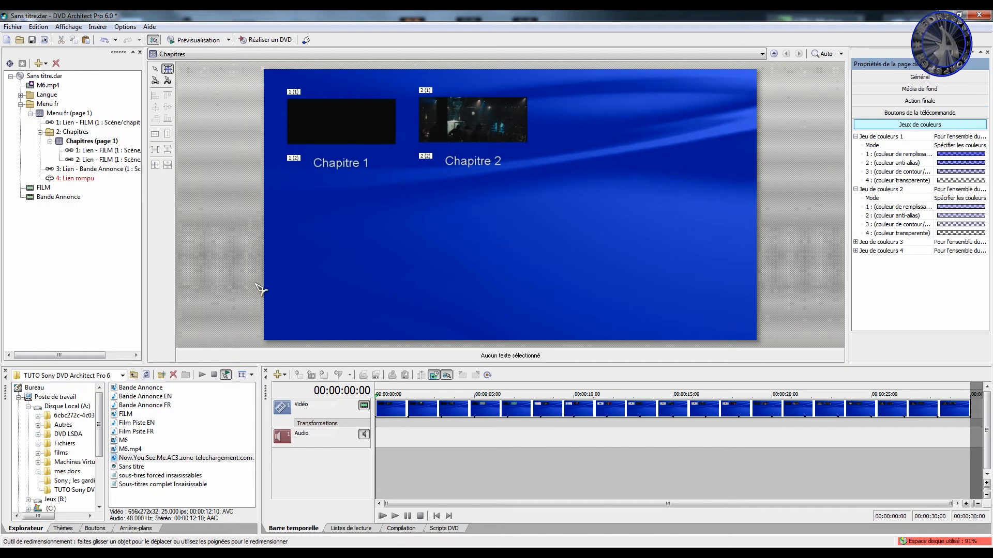
Filter the button library to arrows and place a blue left arrow at the page's lower left and a blue right arrow at its lower right
click(63, 528)
click(93, 528)
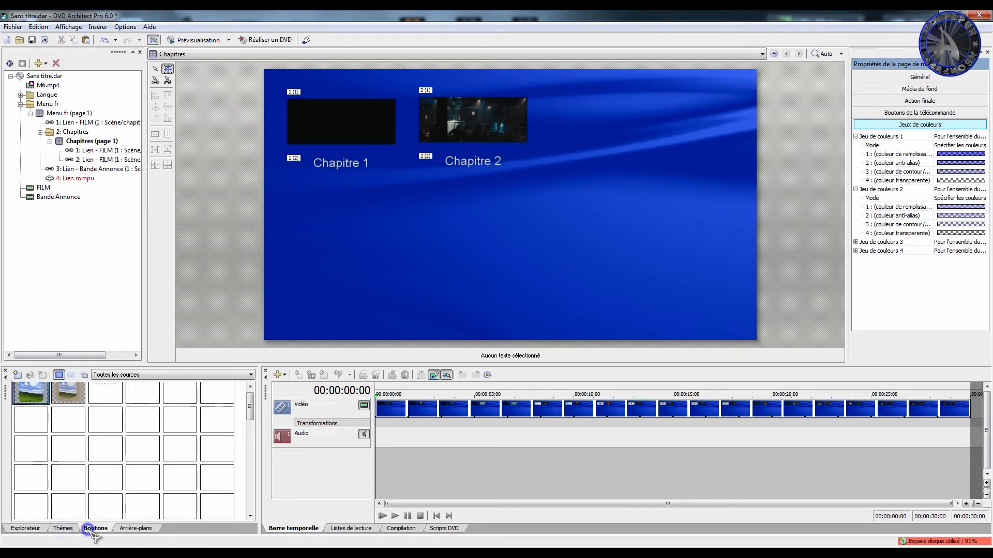
drag(250, 410, 261, 514)
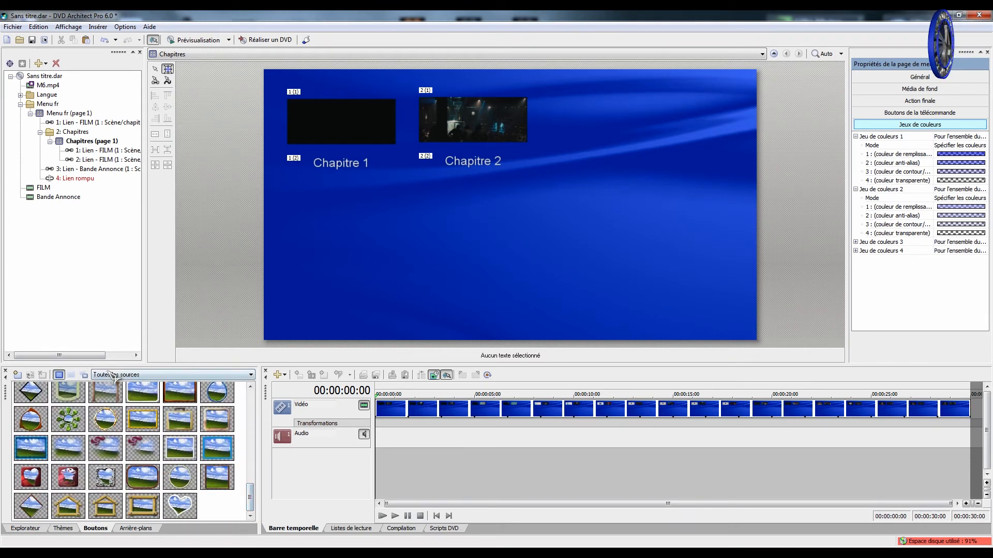
click(84, 375)
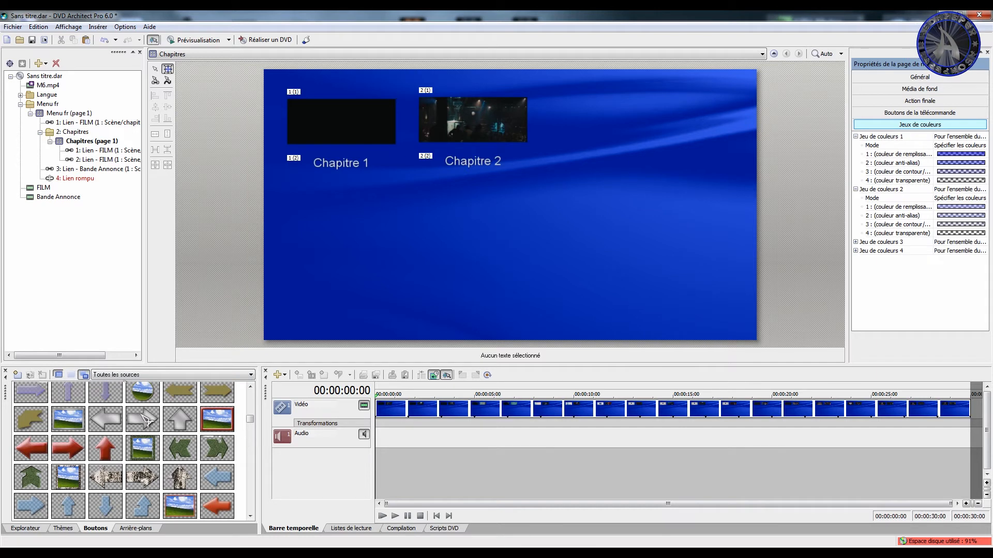
click(71, 374)
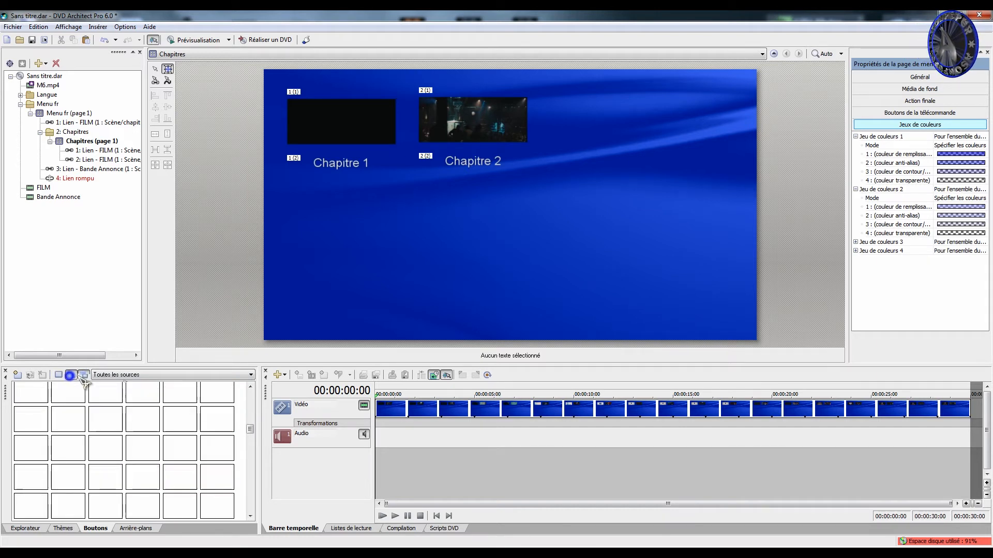
click(249, 428)
drag(249, 423, 250, 425)
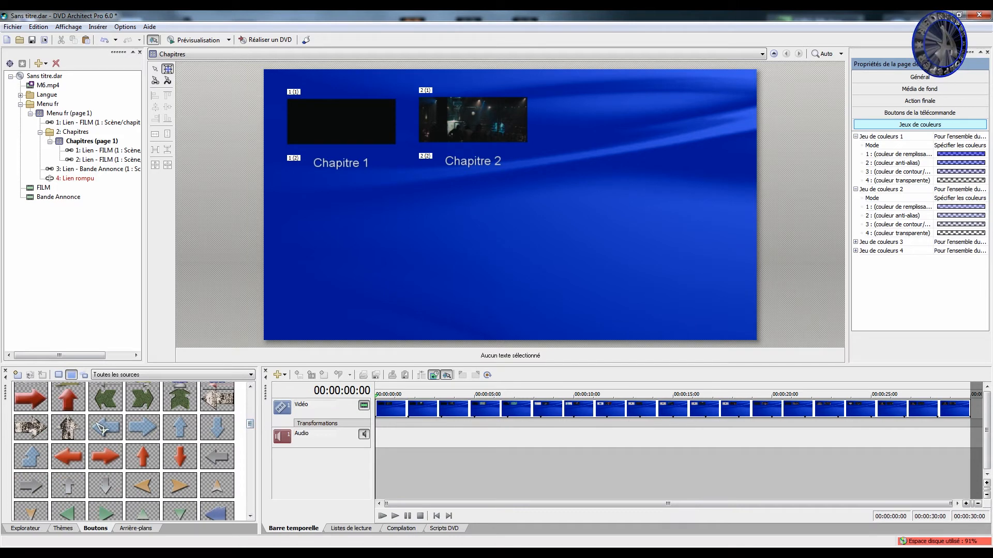
drag(94, 423, 364, 323)
click(142, 427)
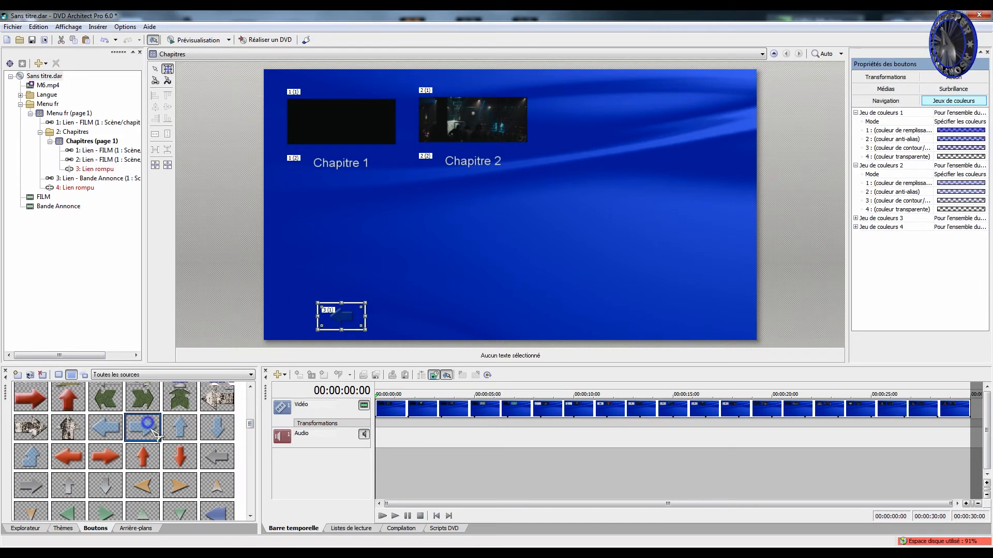
drag(142, 427, 684, 318)
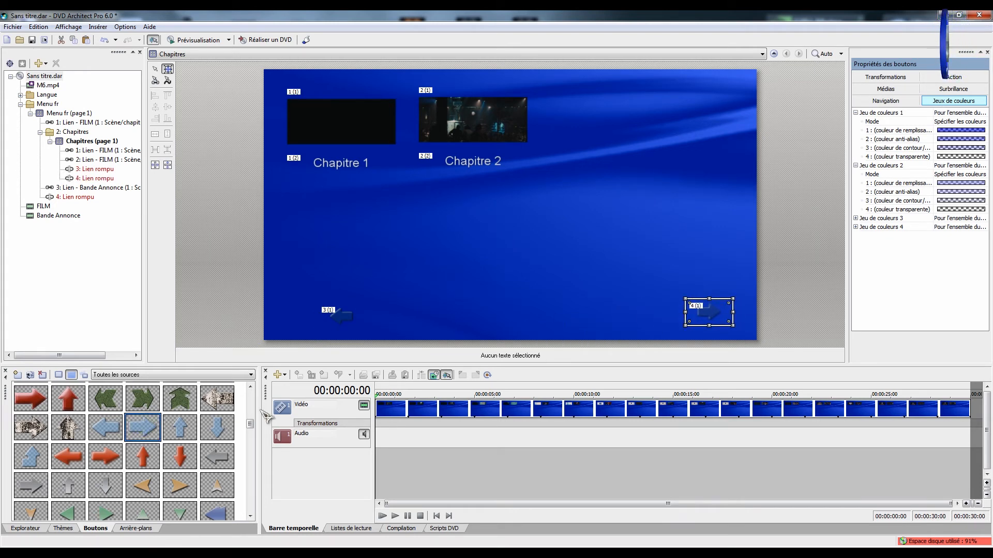
Place a blue up arrow button at the lower middle of the Chapitres page, between the two existing arrows
drag(176, 439, 547, 324)
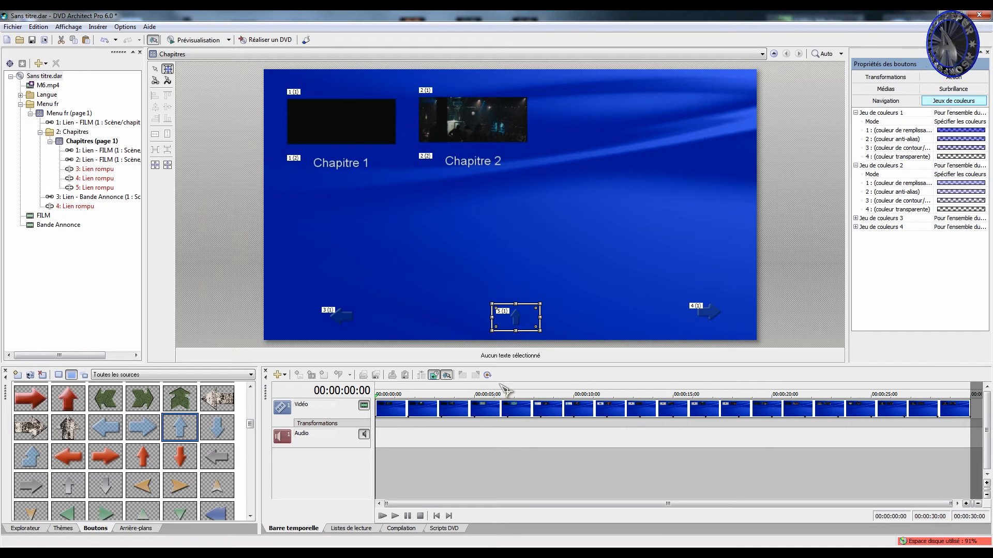
Set the destination of the Chapitres page's left arrow button to Menu le plus récent
click(346, 322)
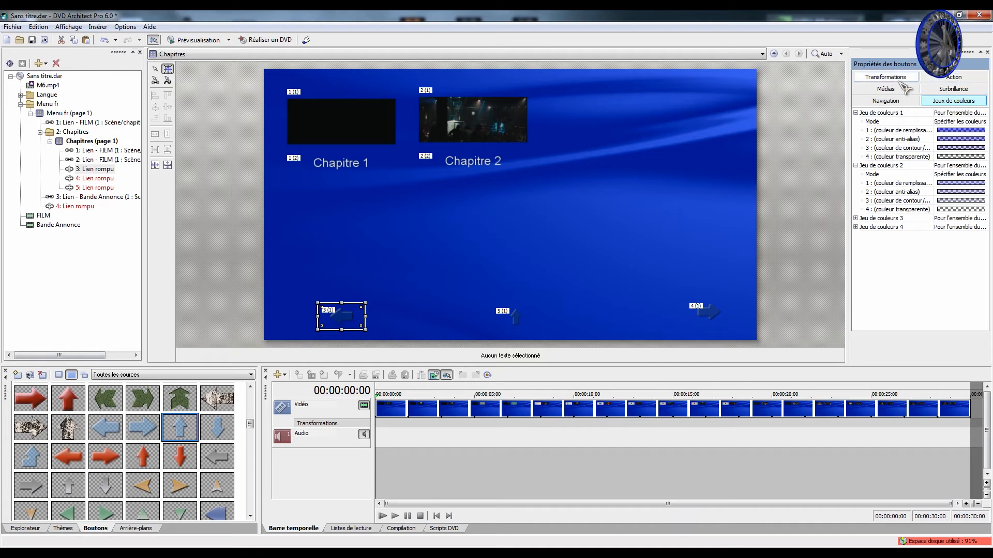
click(956, 78)
click(965, 122)
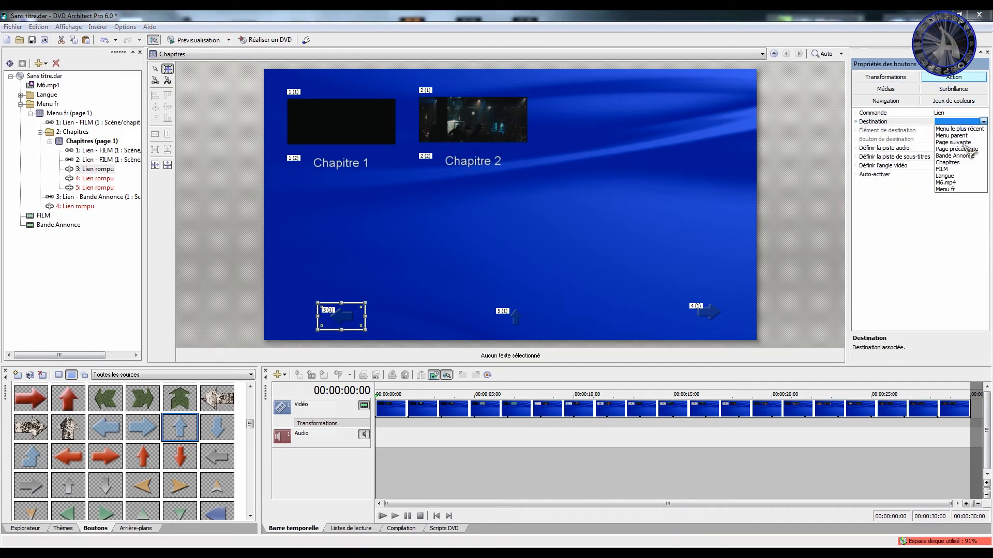
click(962, 129)
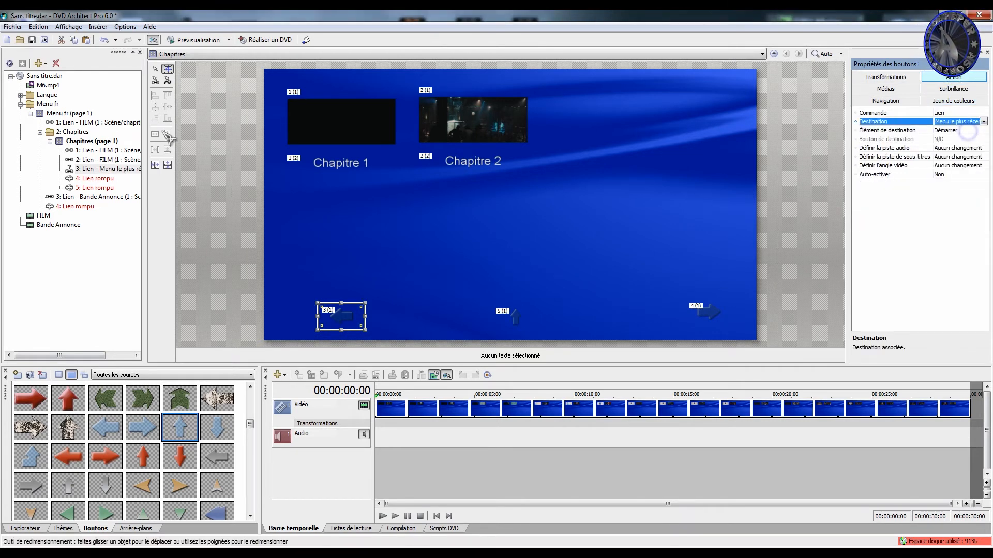
click(69, 113)
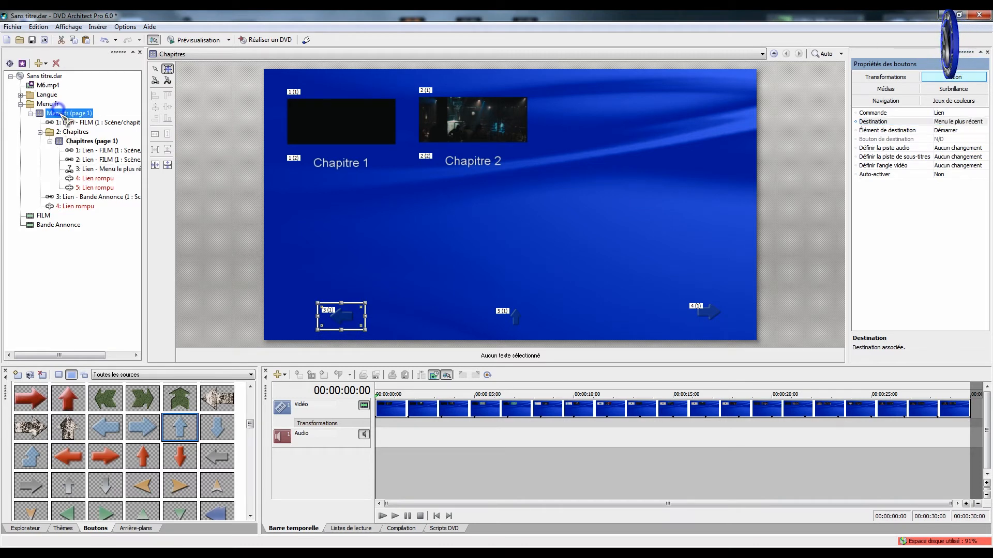
Set the left arrow button's destination to Page précédente
click(515, 320)
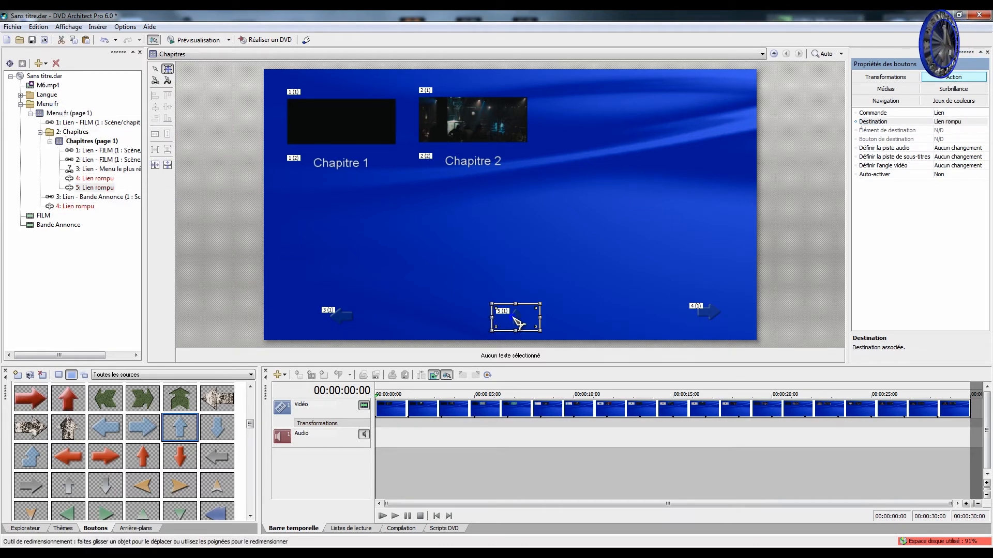
click(344, 318)
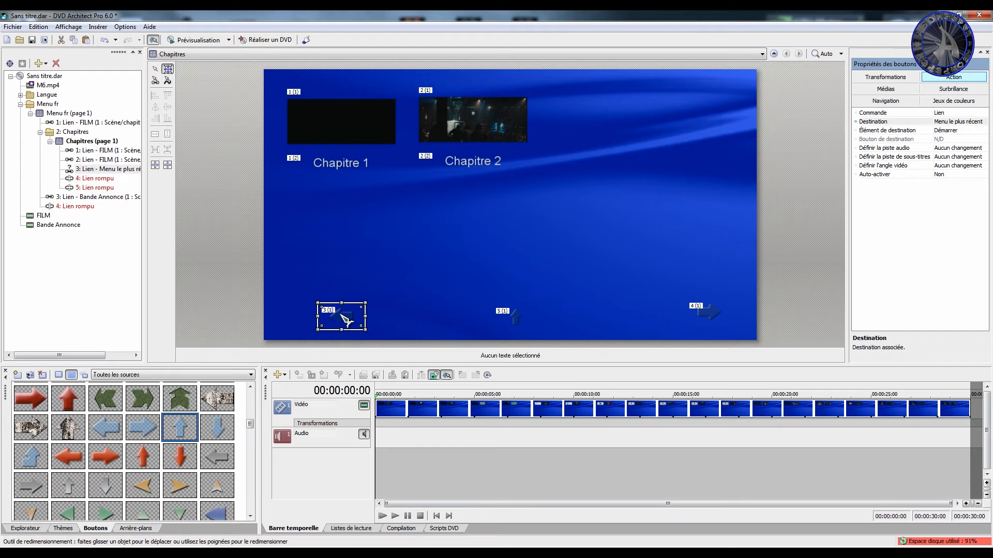
click(956, 121)
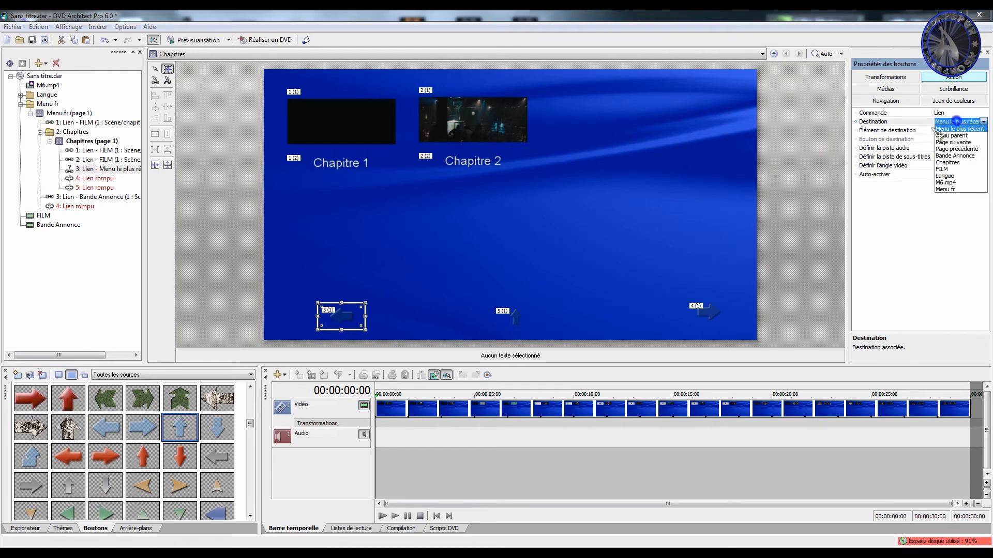
click(962, 149)
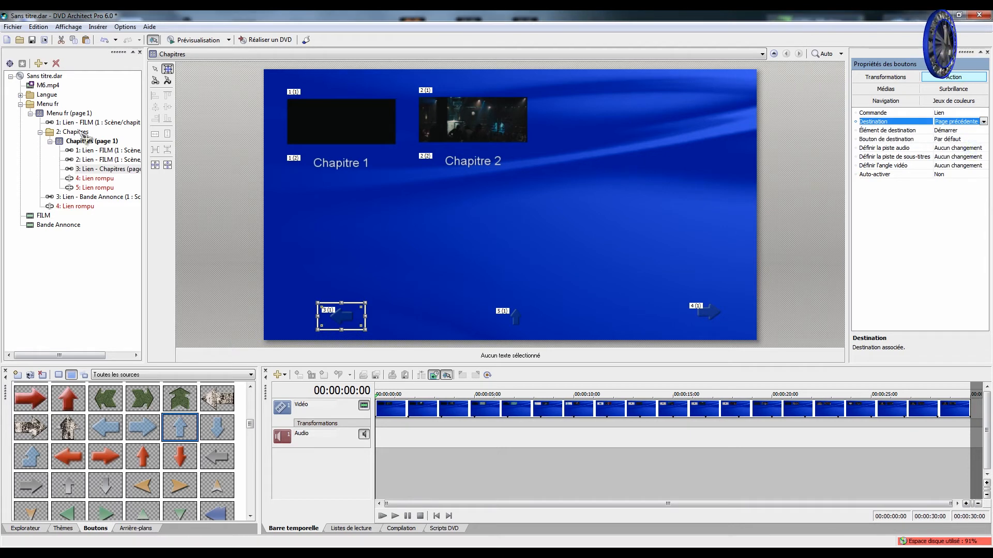
Try inserting a second menu page under Chapitres, follow its left arrow back to page 1, and undo the insertion
click(79, 141)
right_click(79, 140)
mouse_move(103, 155)
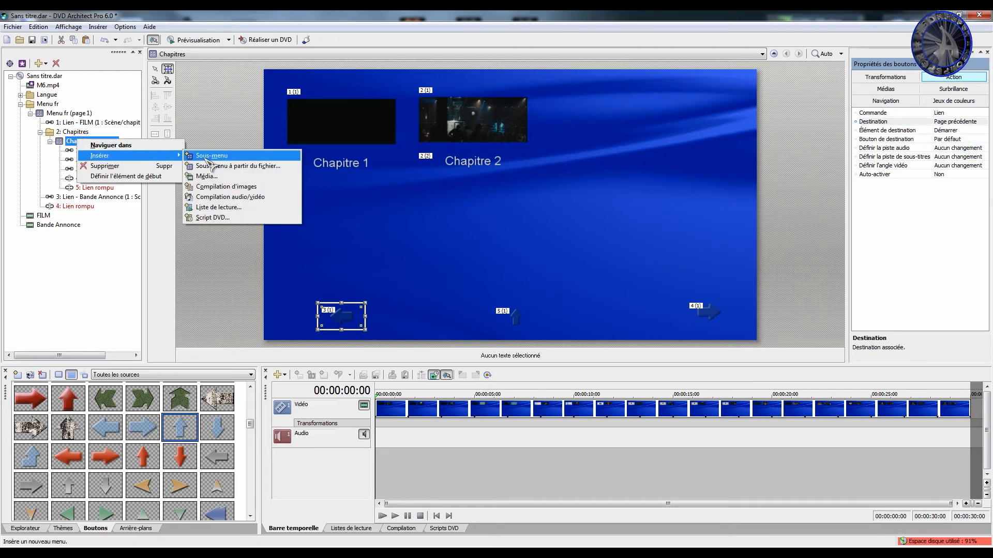
right_click(60, 131)
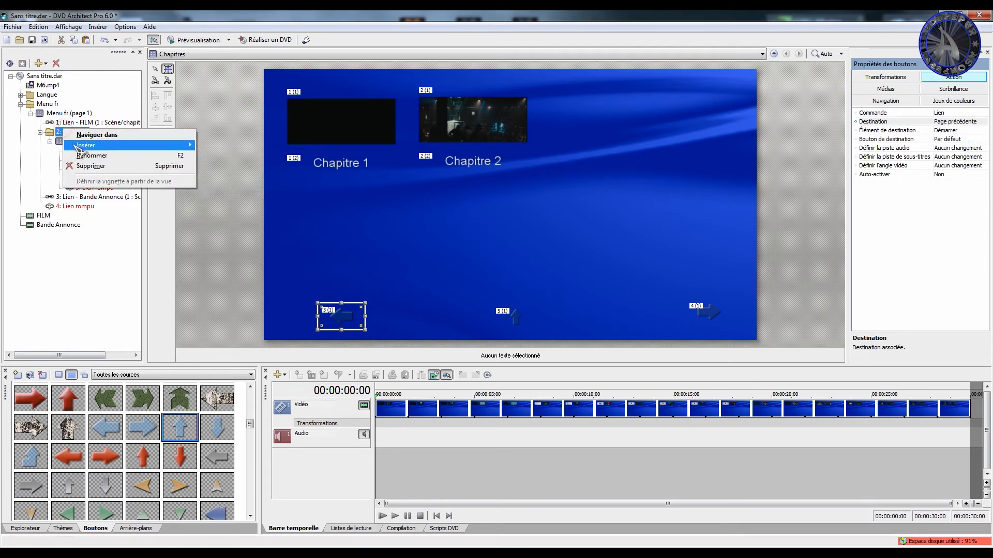
mouse_move(170, 145)
click(228, 145)
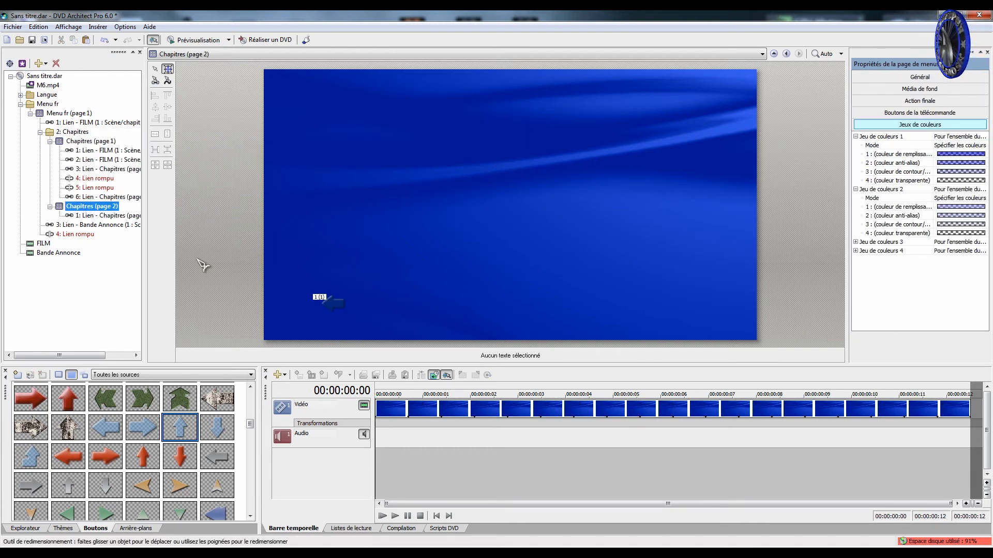
double_click(339, 305)
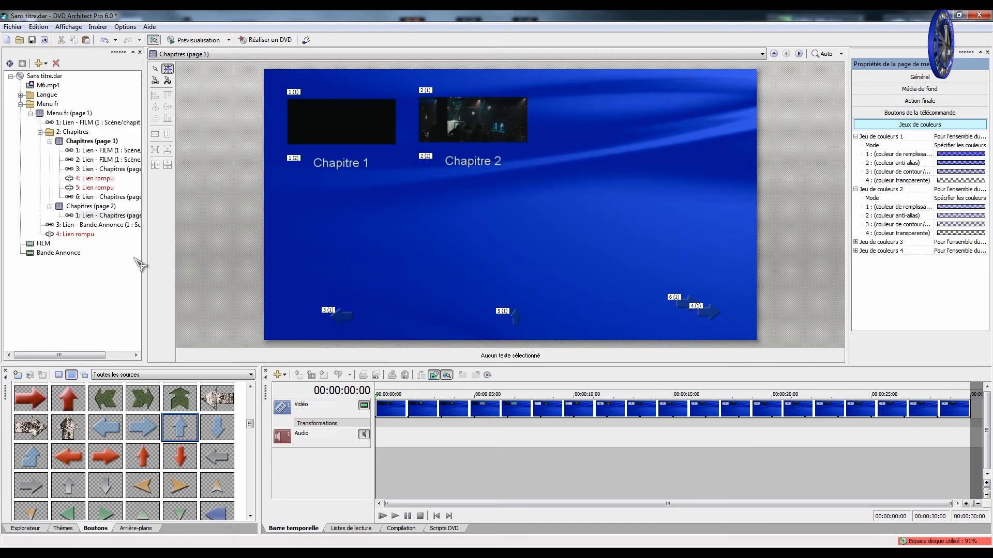
click(102, 40)
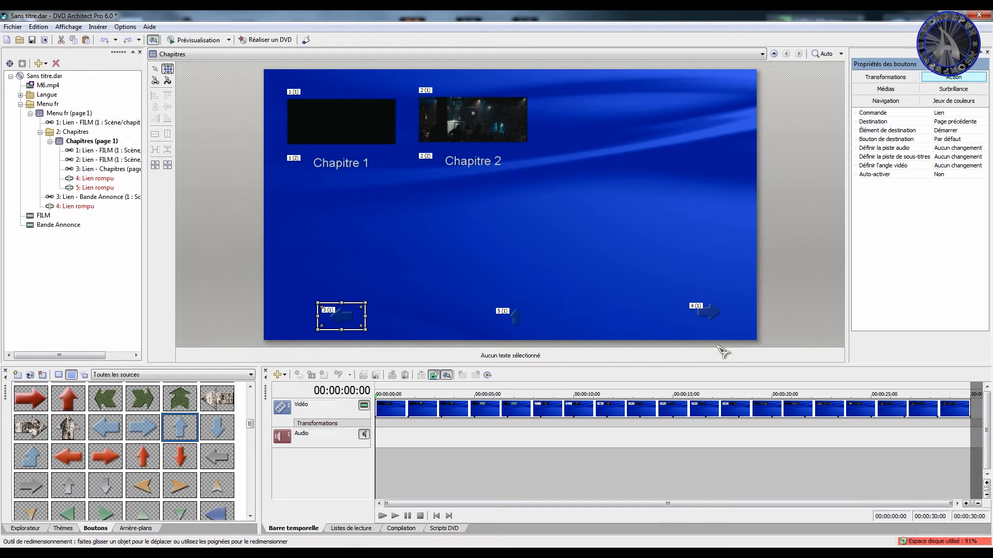
Set the destination of the Chapitres page's right arrow button to Page suivante and try following the link
click(721, 313)
click(957, 121)
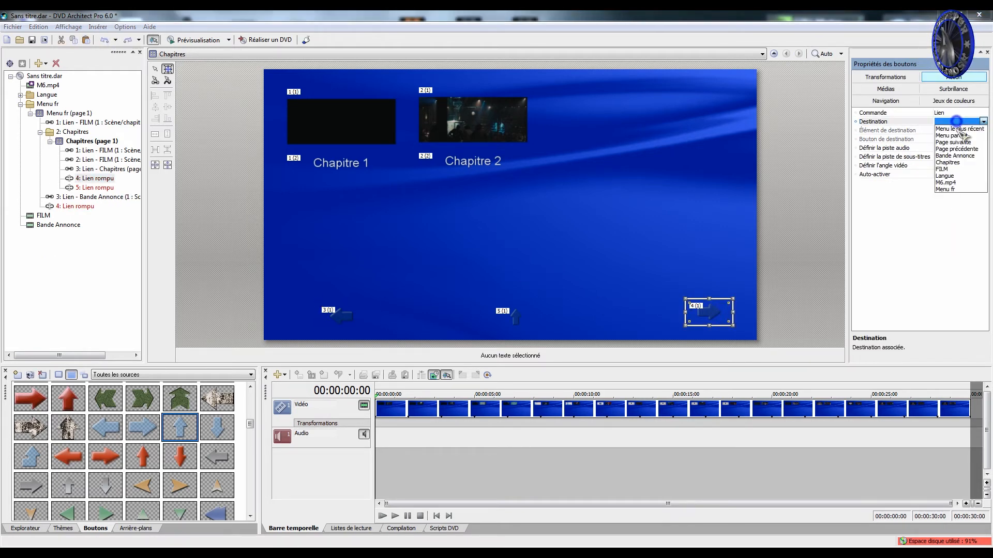
click(964, 143)
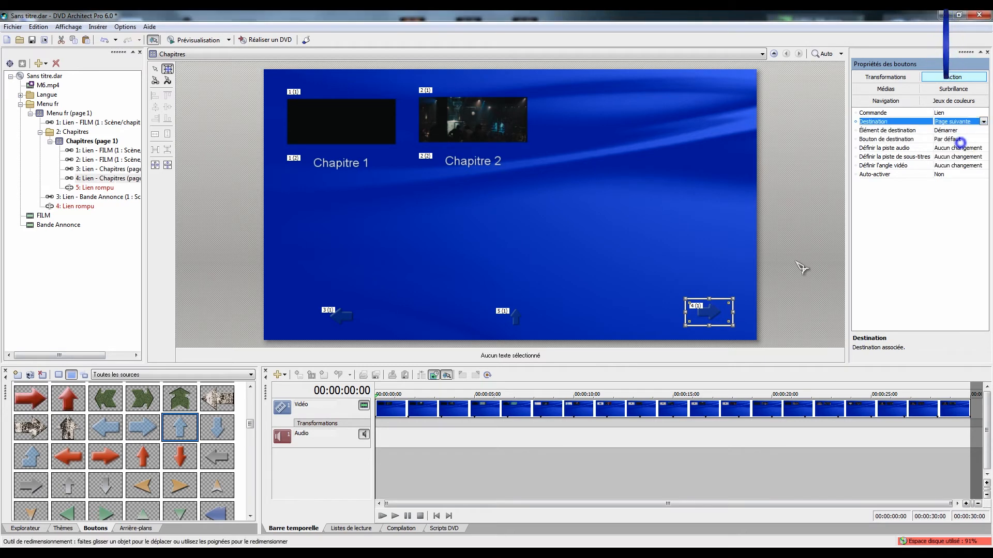
click(718, 321)
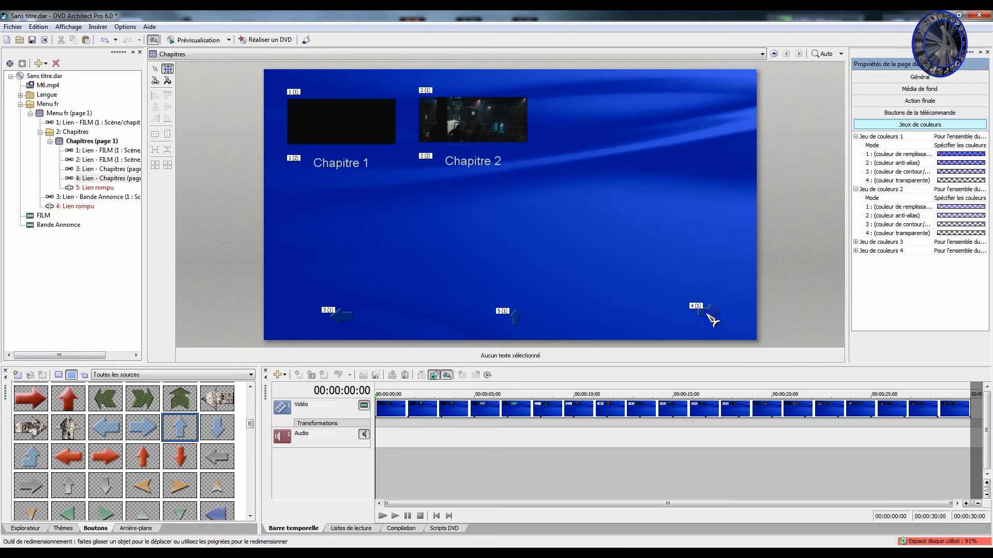
click(712, 321)
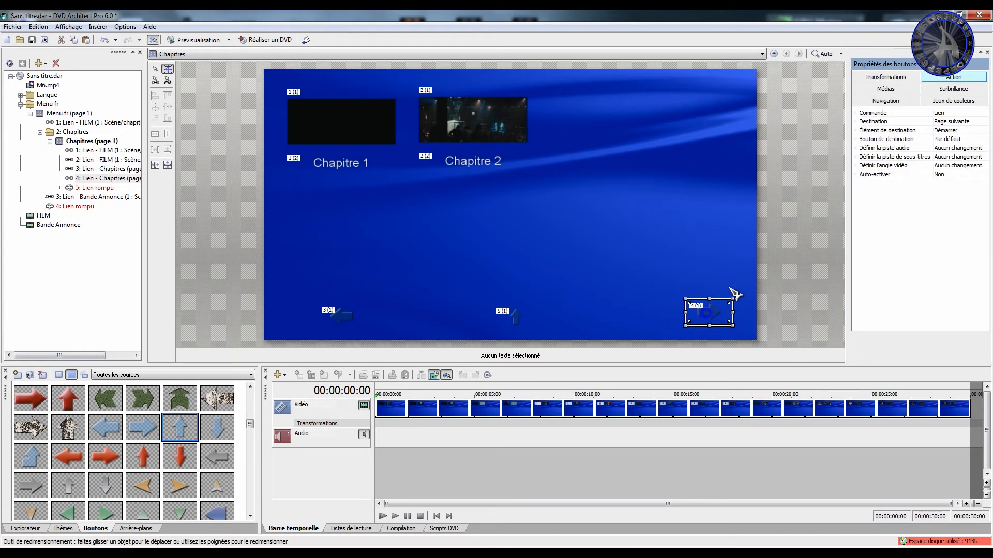
drag(715, 314, 716, 315)
double_click(709, 309)
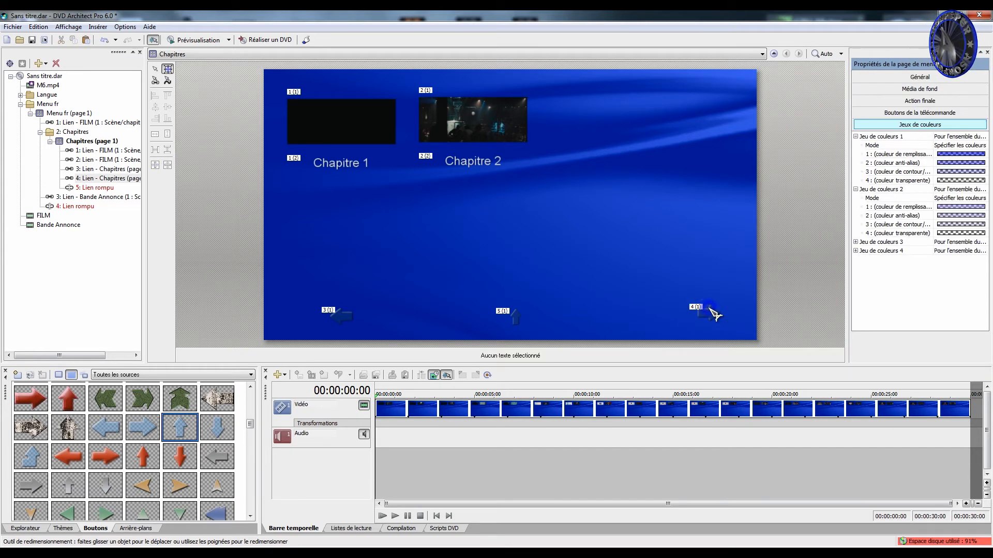
Insert a new menu page into the Chapitres menu
right_click(78, 143)
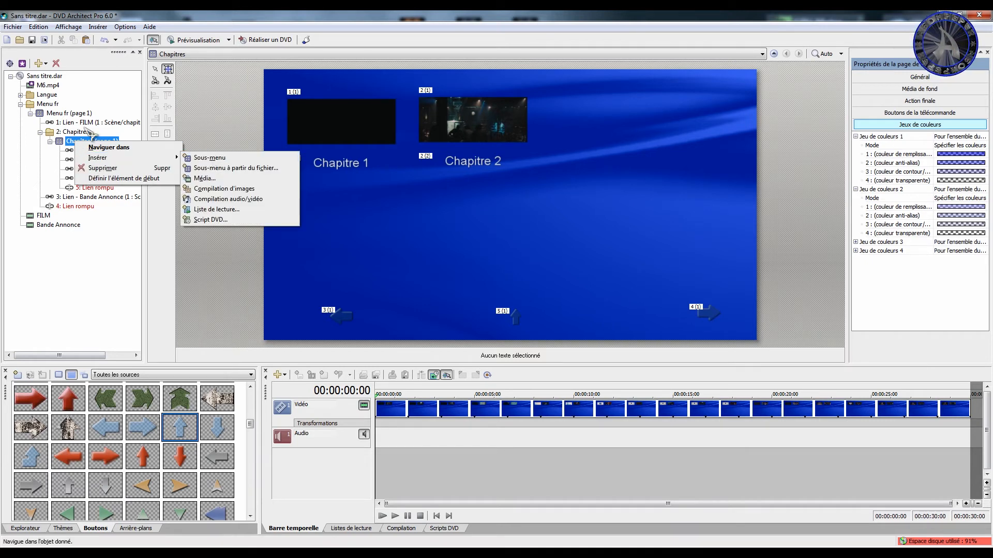
right_click(70, 132)
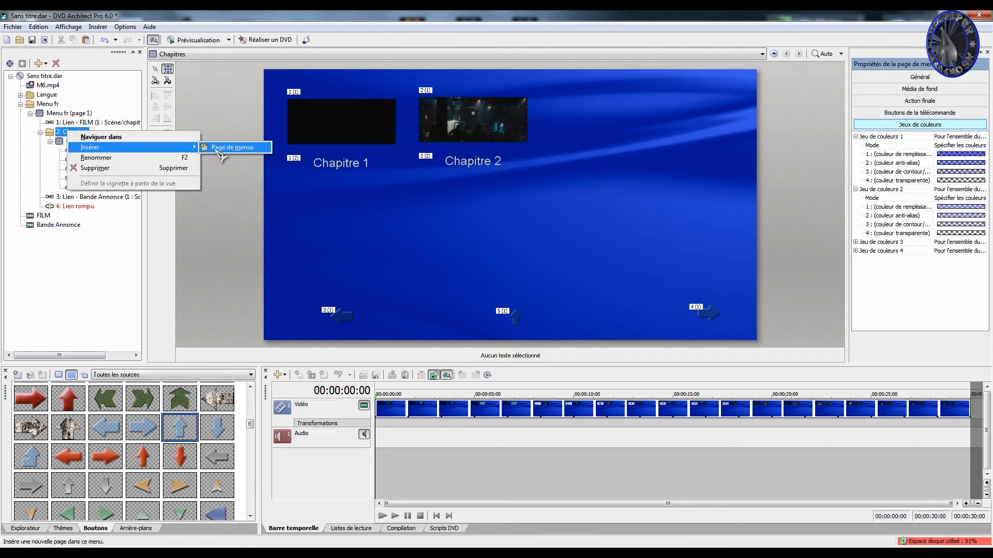
click(214, 149)
Follow the left and right arrow buttons back and forth between Chapitres pages 1 and 2 to test their links
click(344, 310)
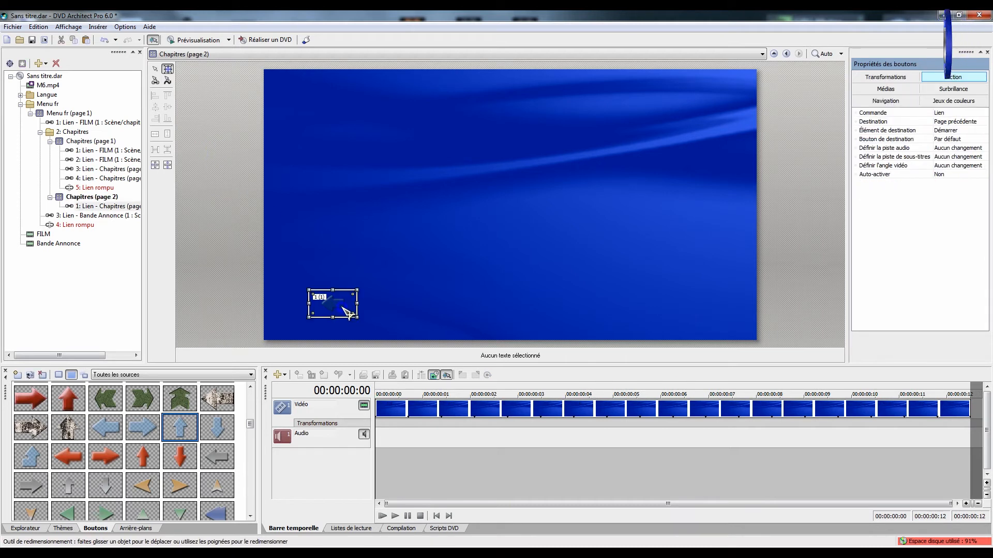
double_click(343, 308)
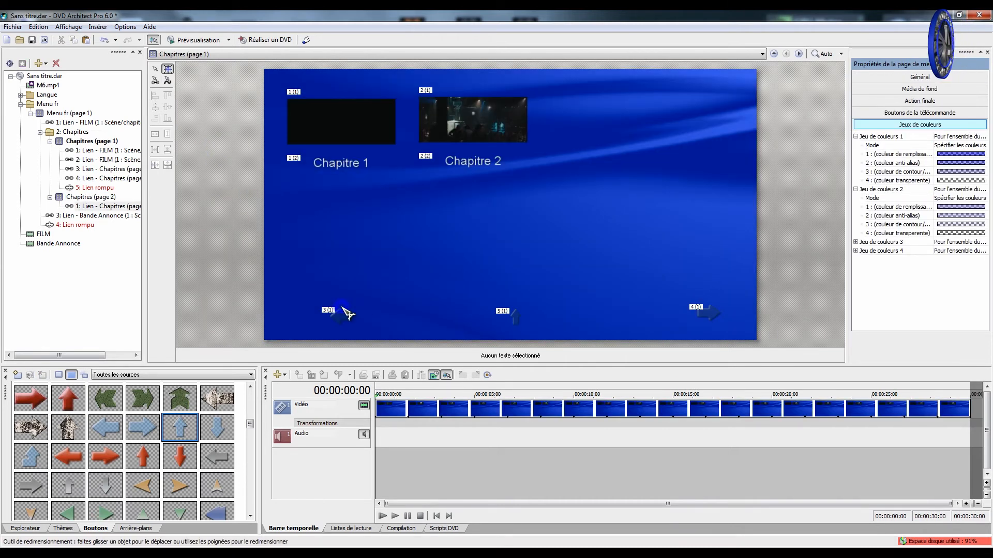
click(722, 319)
double_click(722, 320)
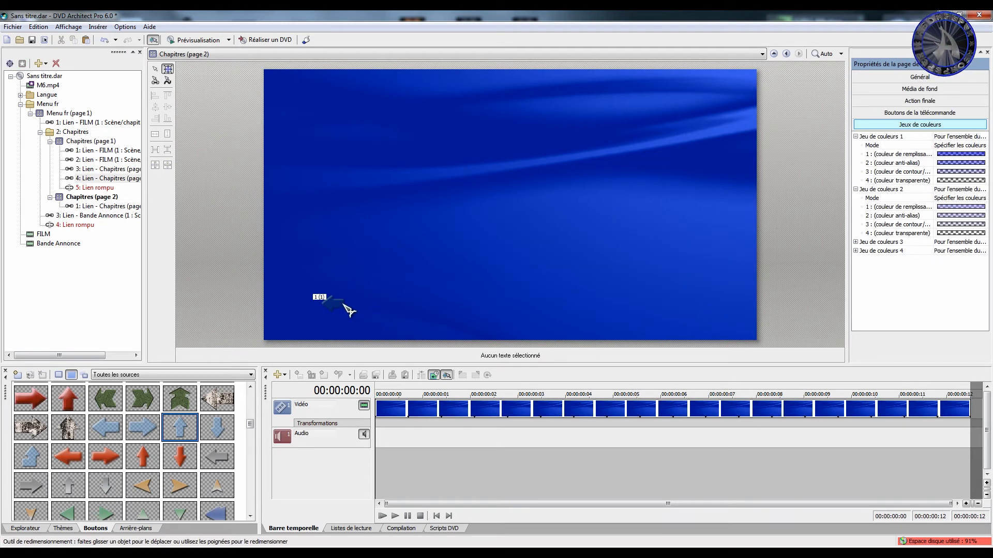
click(346, 309)
double_click(342, 313)
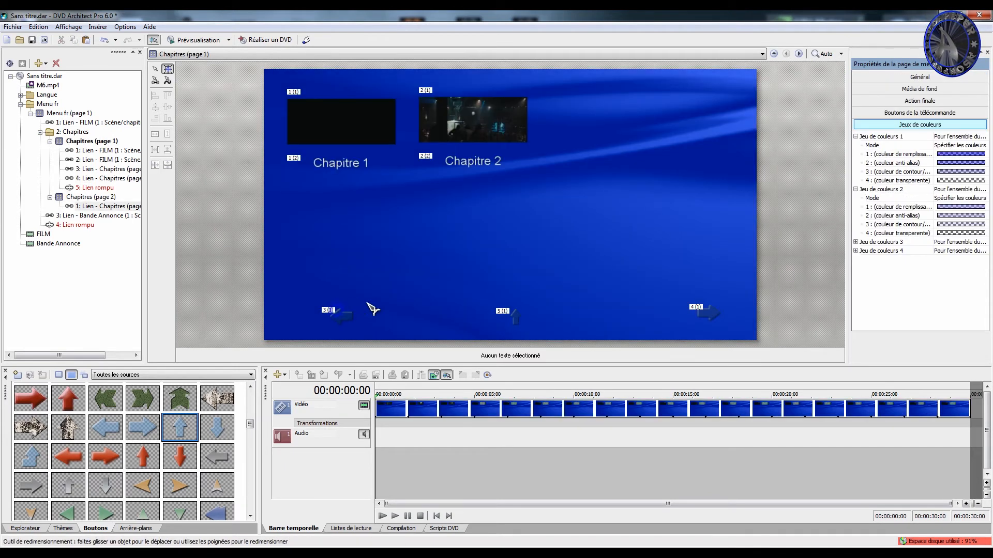
Set the up arrow's destination to Menu parent on Chapitres page 1, and test the link by going to Menu fr and back
click(515, 318)
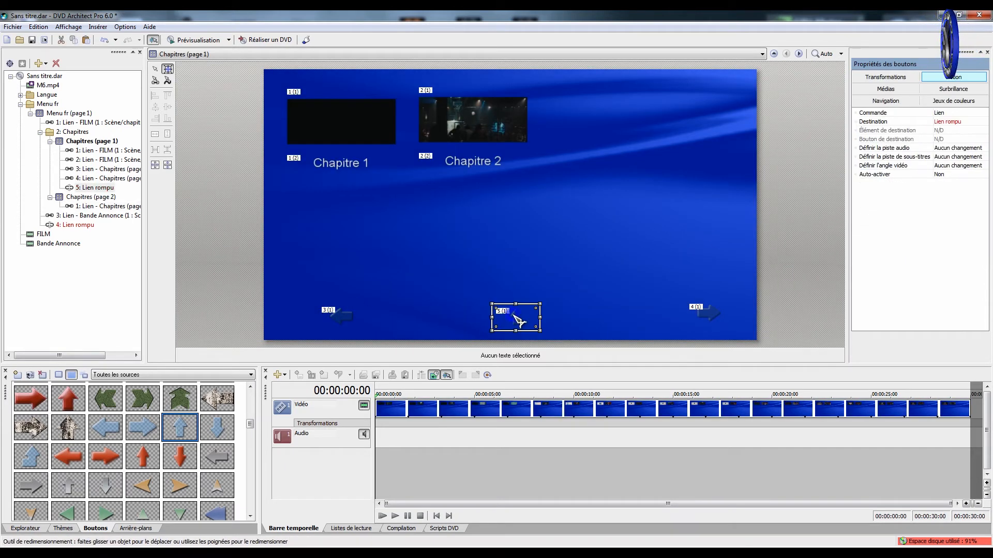
click(959, 122)
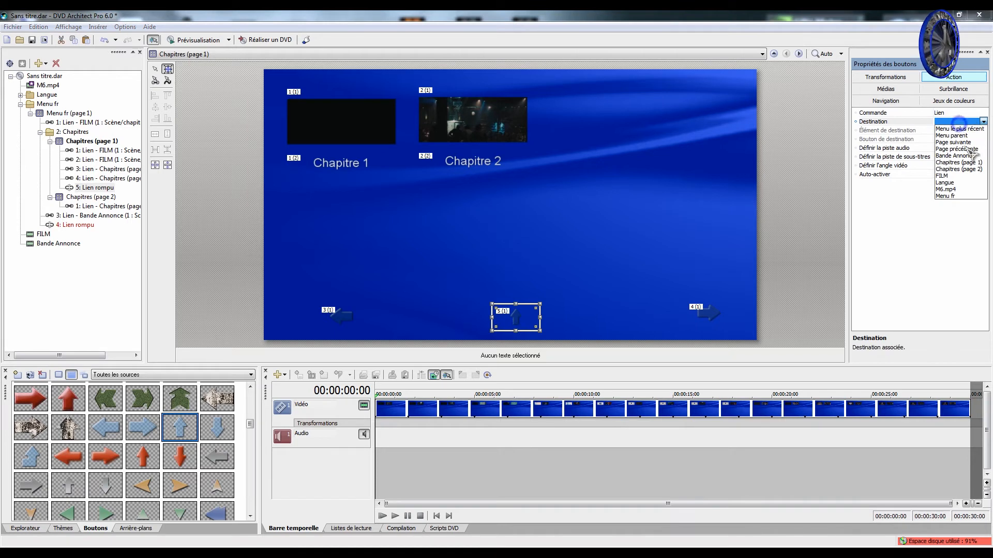
click(958, 128)
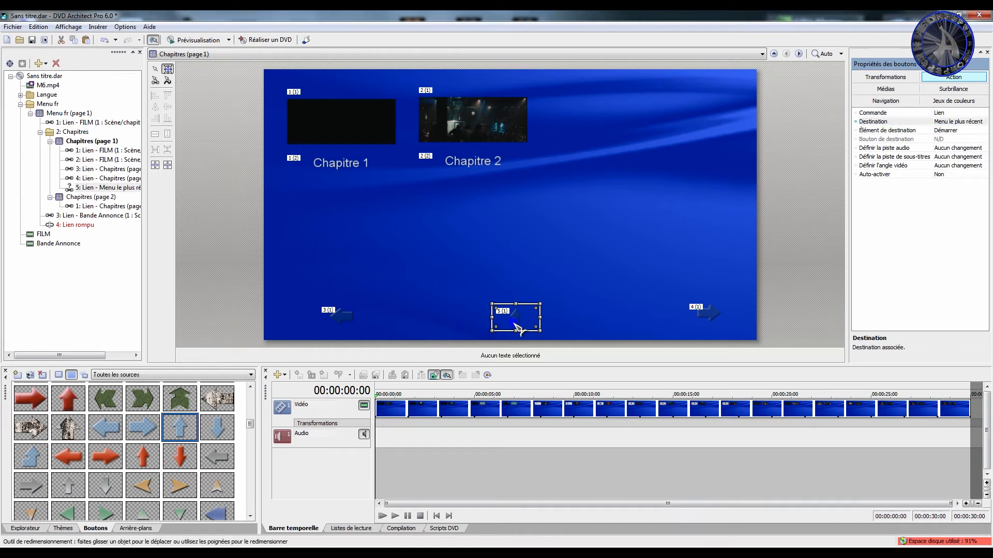
click(973, 122)
click(945, 195)
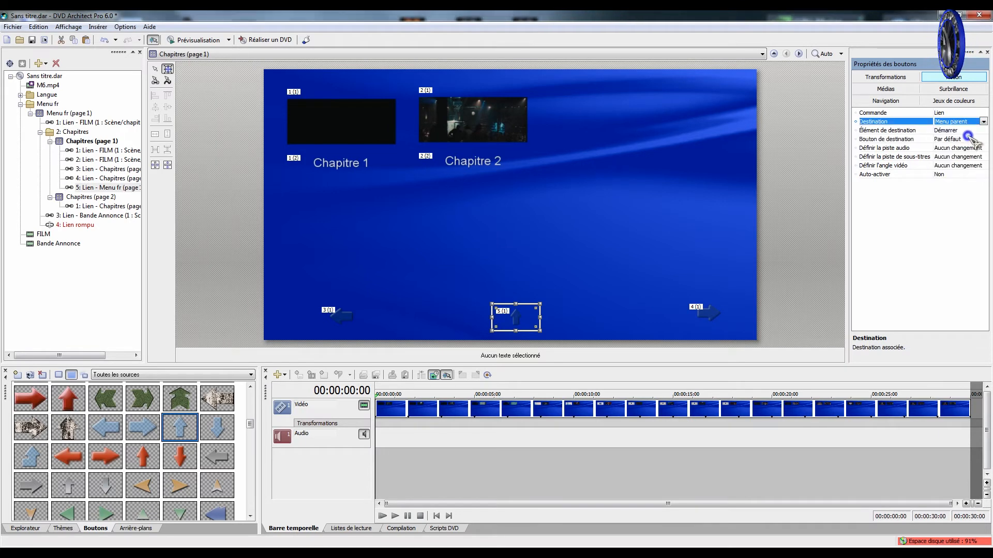
double_click(523, 320)
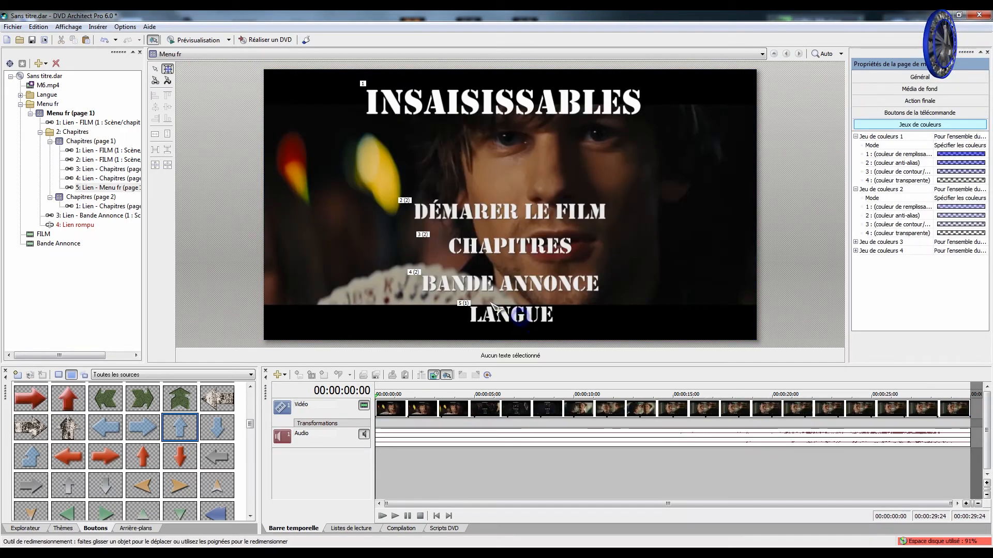
double_click(516, 249)
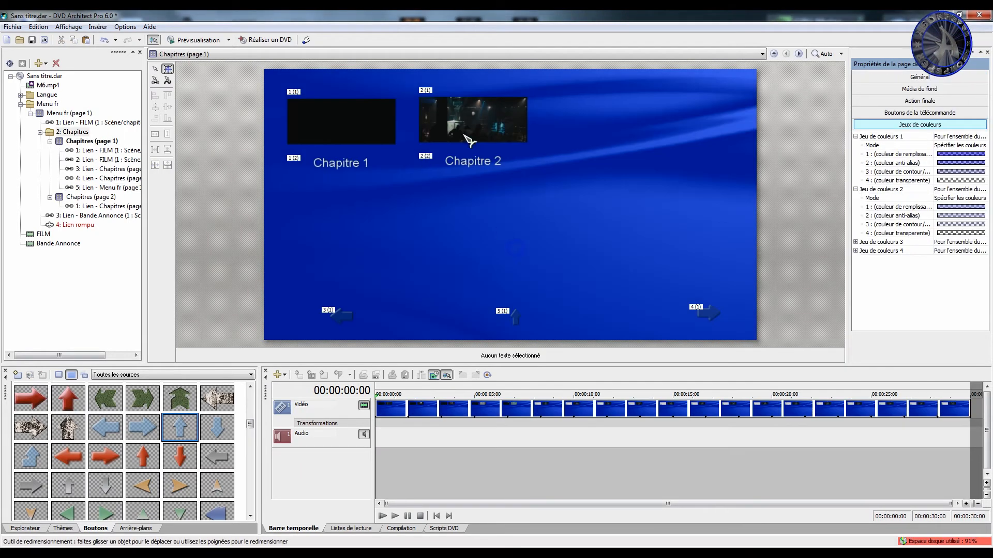
Set the destination chapter of the Chapitre 2 thumbnail button to 2: Chapitre
click(470, 141)
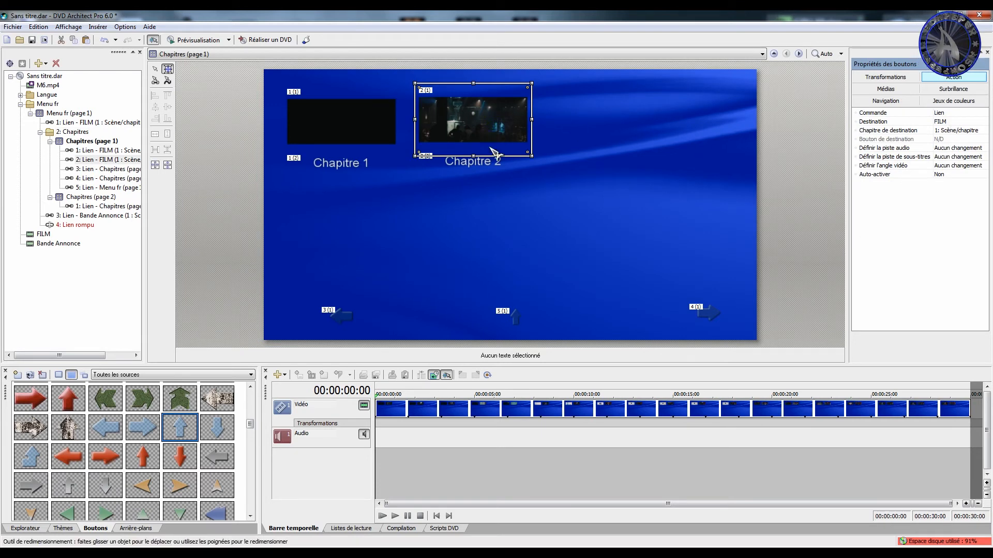
click(954, 131)
click(951, 148)
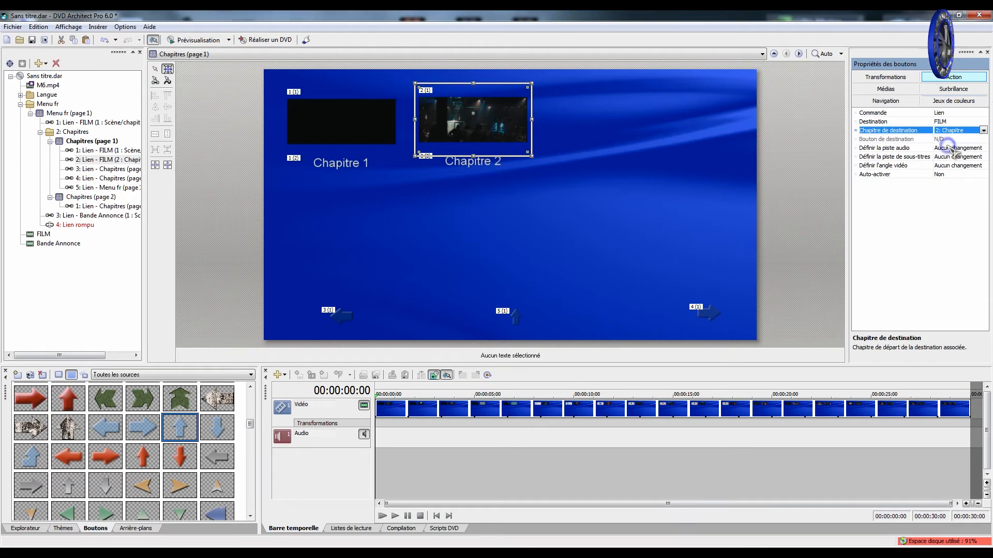
Preview the Chapitres page and play Chapitre 2 to check that its button starts at the right chapter
click(192, 40)
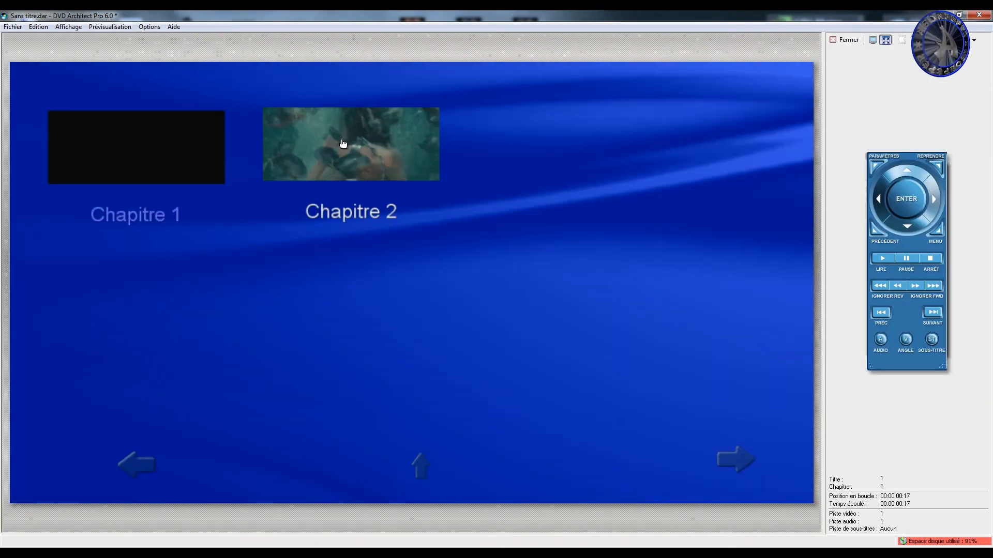
click(343, 143)
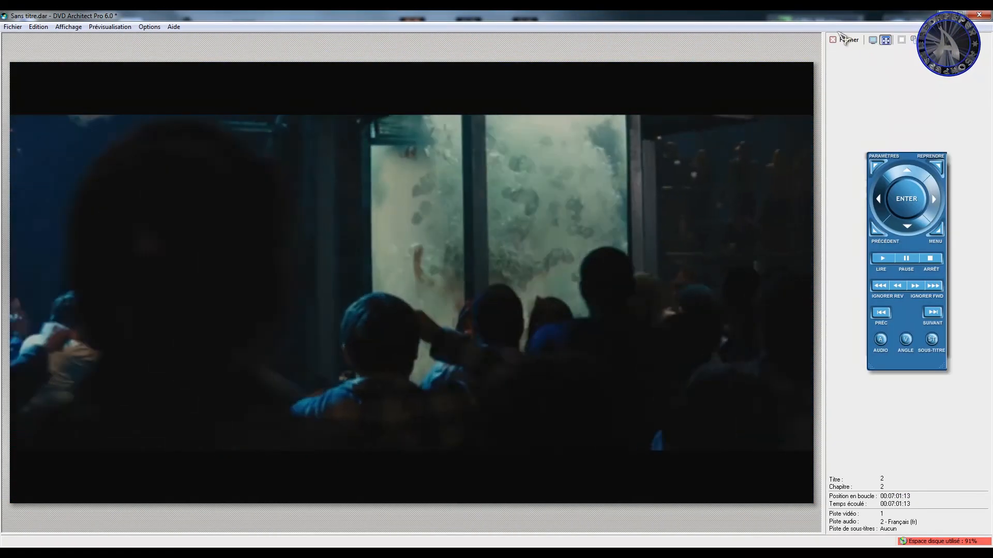
Close the preview, insert a new menu at the project root, and place it directly after Menu fr, above Bande Annonce and FILM
click(843, 39)
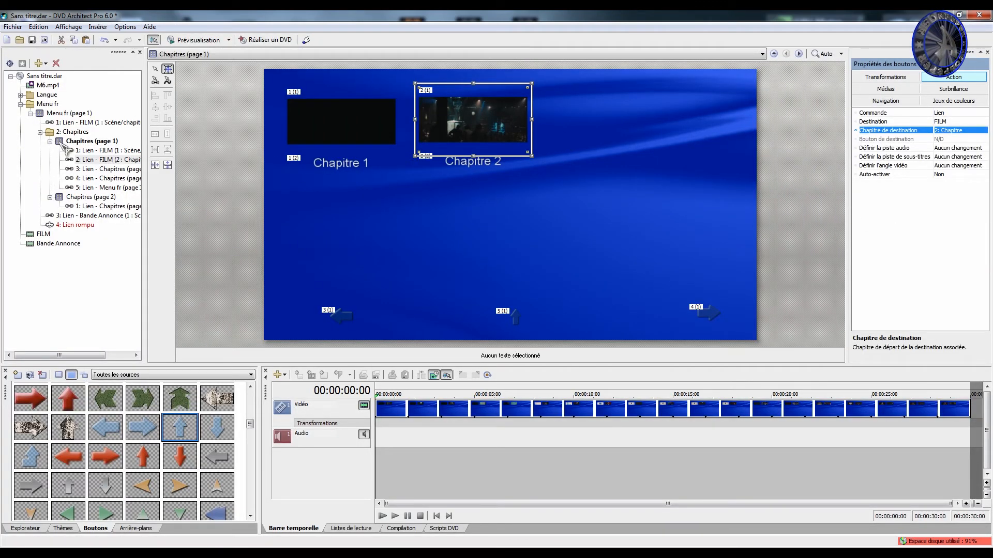
click(40, 131)
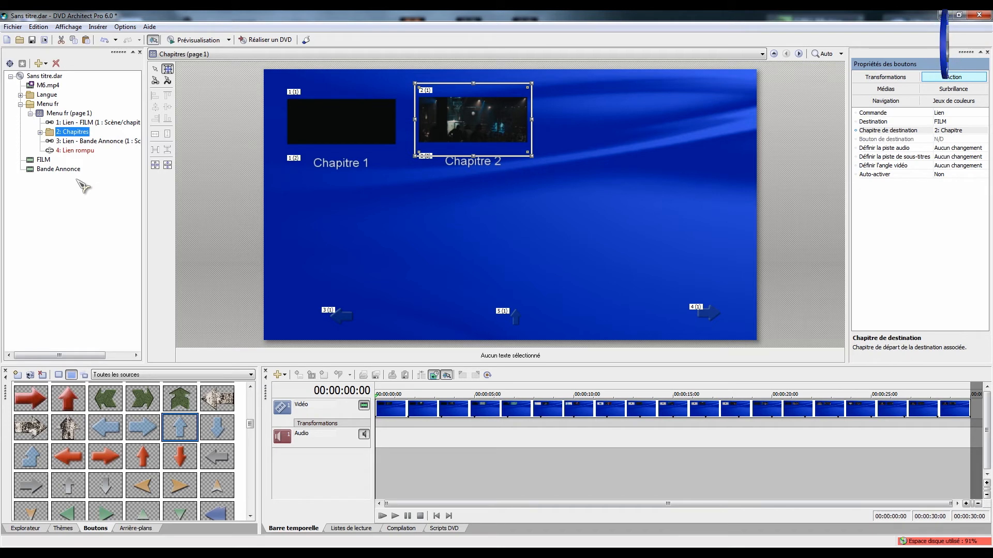
right_click(48, 104)
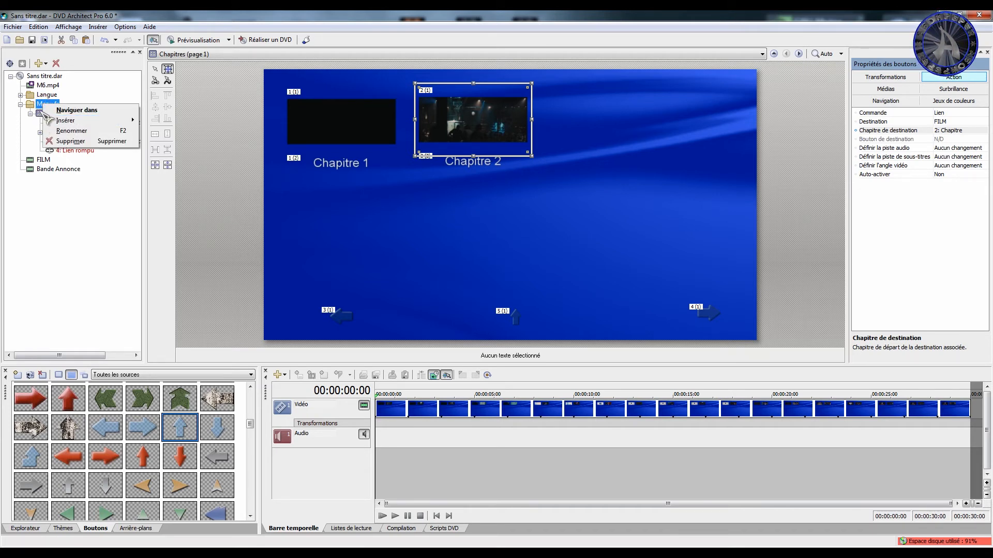
key(Escape)
right_click(60, 204)
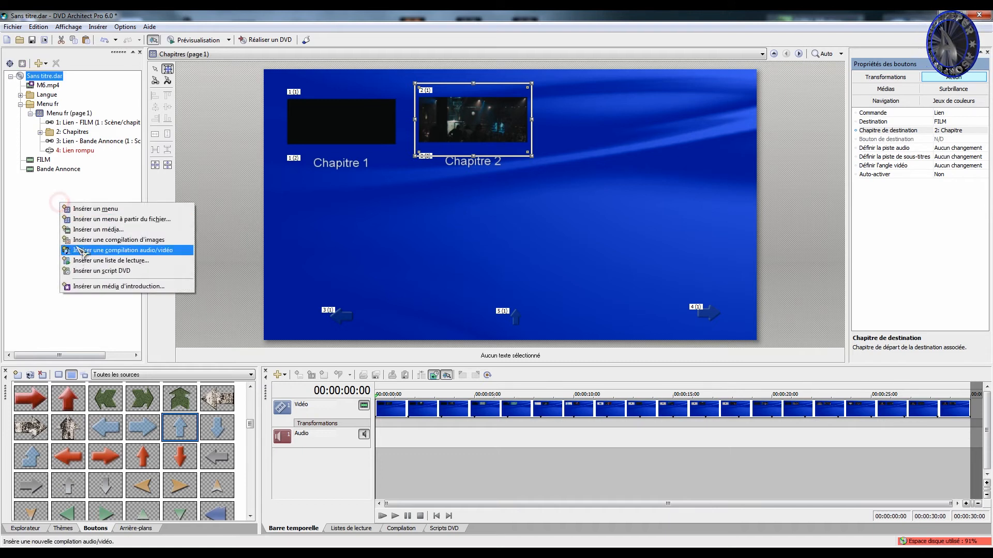
click(89, 209)
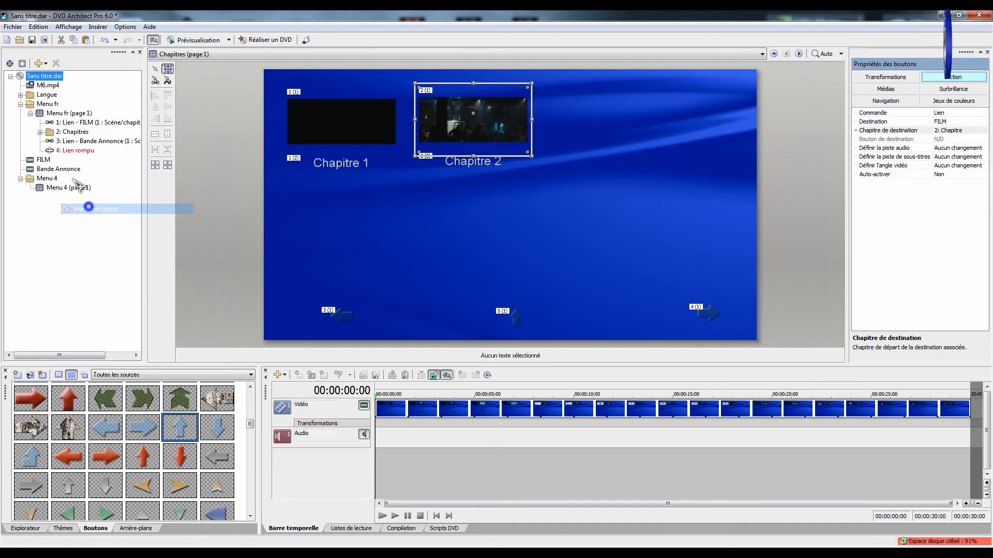
drag(29, 179, 23, 108)
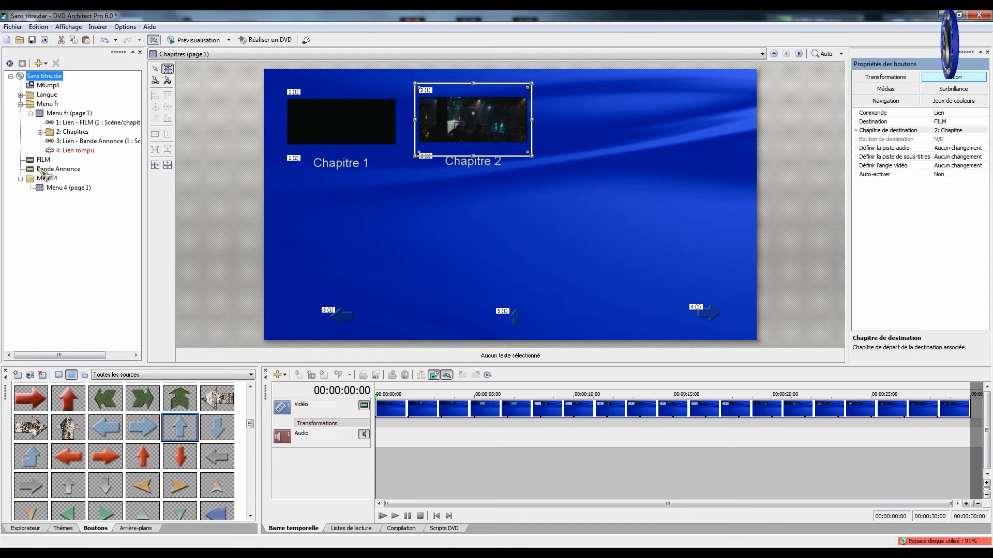
drag(39, 169, 32, 211)
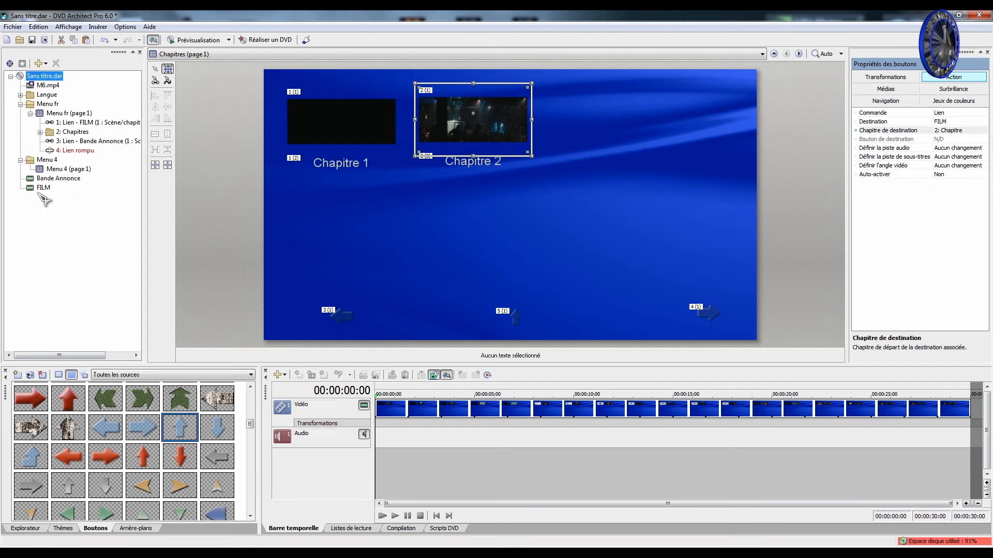
Open the new menu's page and delete its default Menu 4 title
click(45, 160)
click(504, 133)
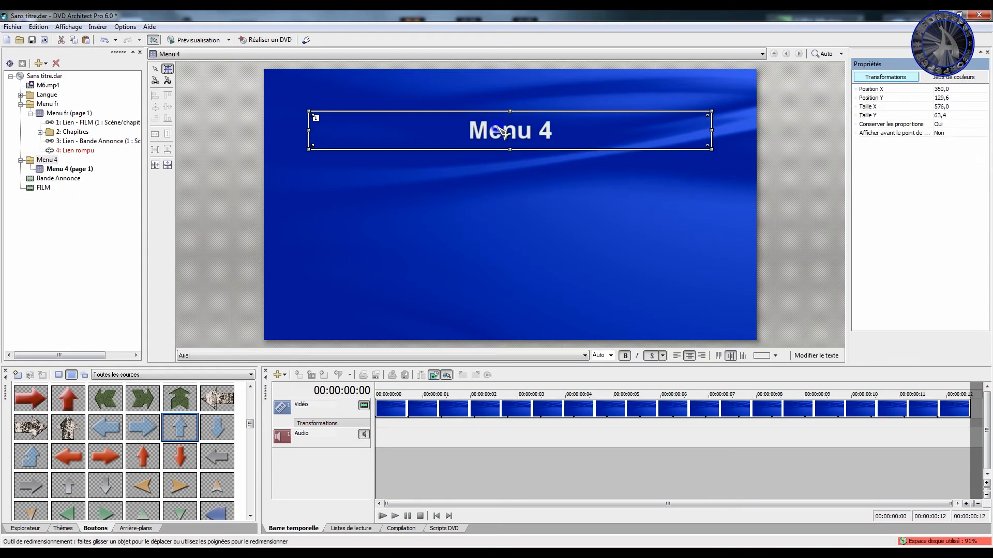
key(Delete)
Insert the text "Now you see me" on the new menu page and move it to the upper centre as the title
right_click(497, 128)
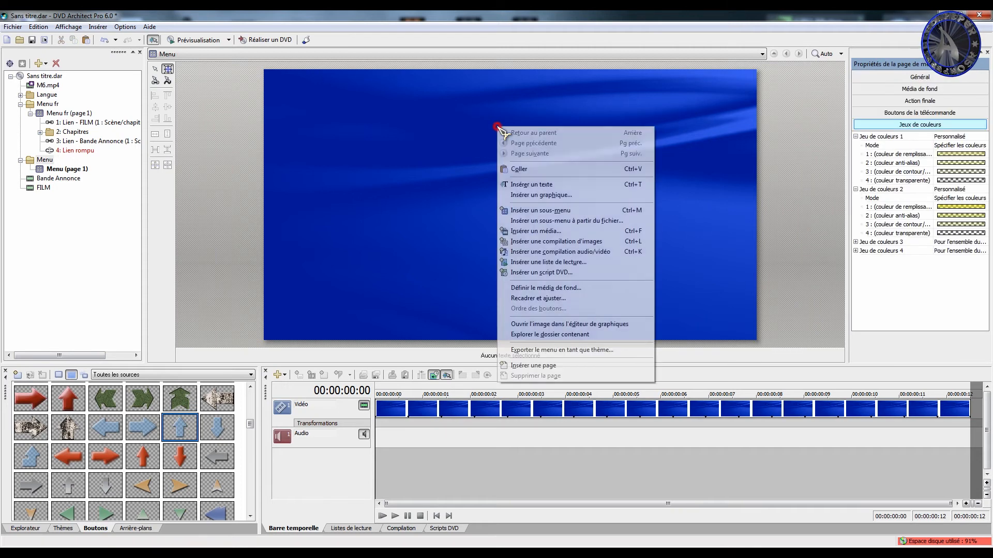
click(523, 185)
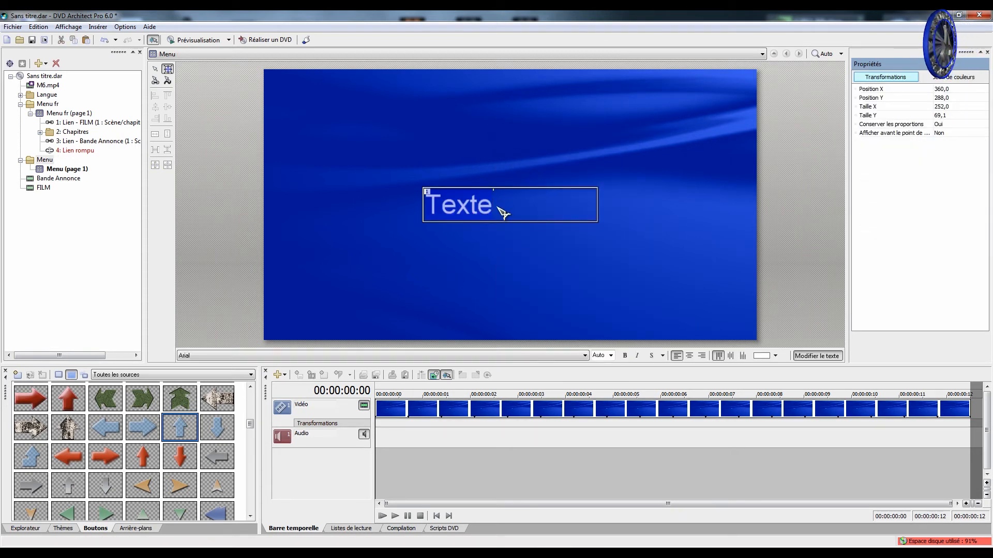
text(Now you)
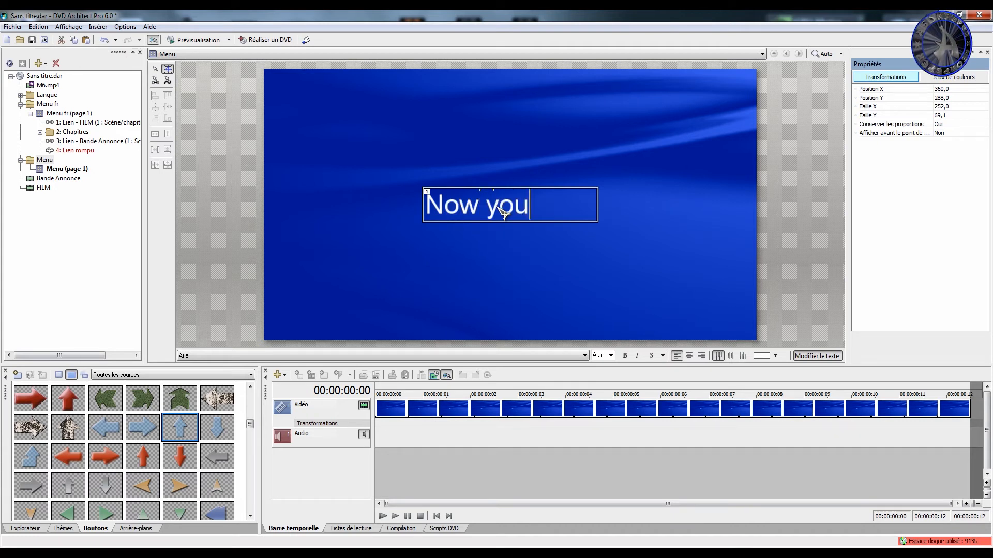
text( see me)
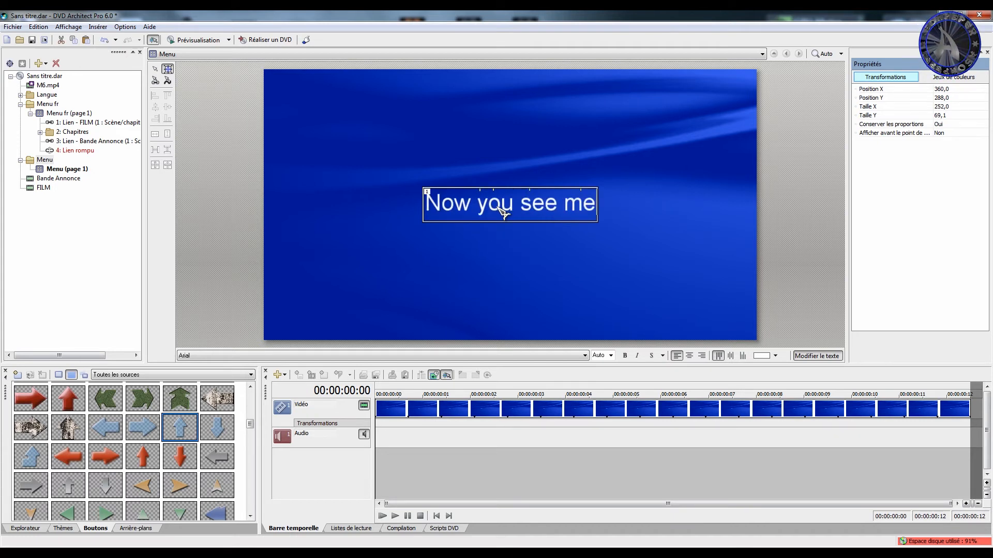
click(505, 273)
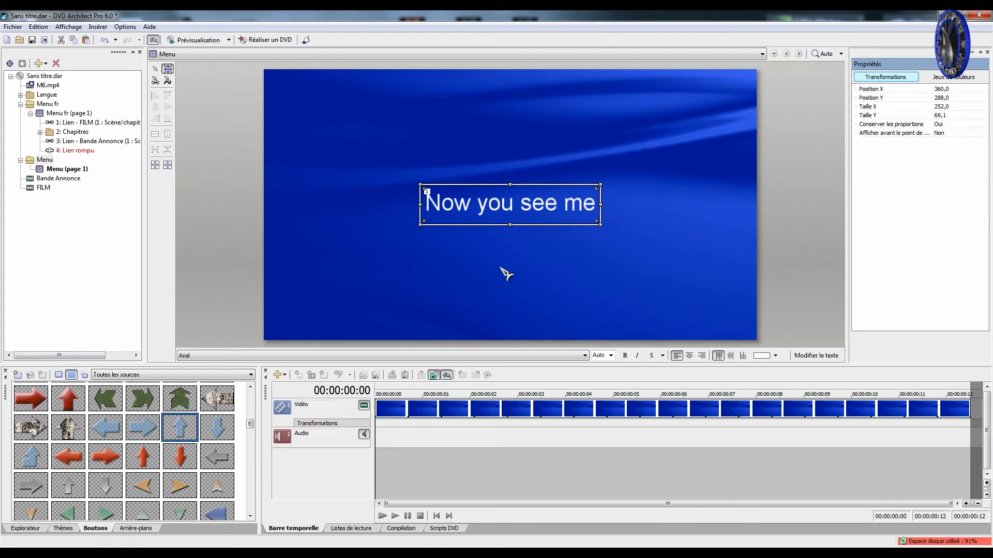
drag(514, 215, 511, 110)
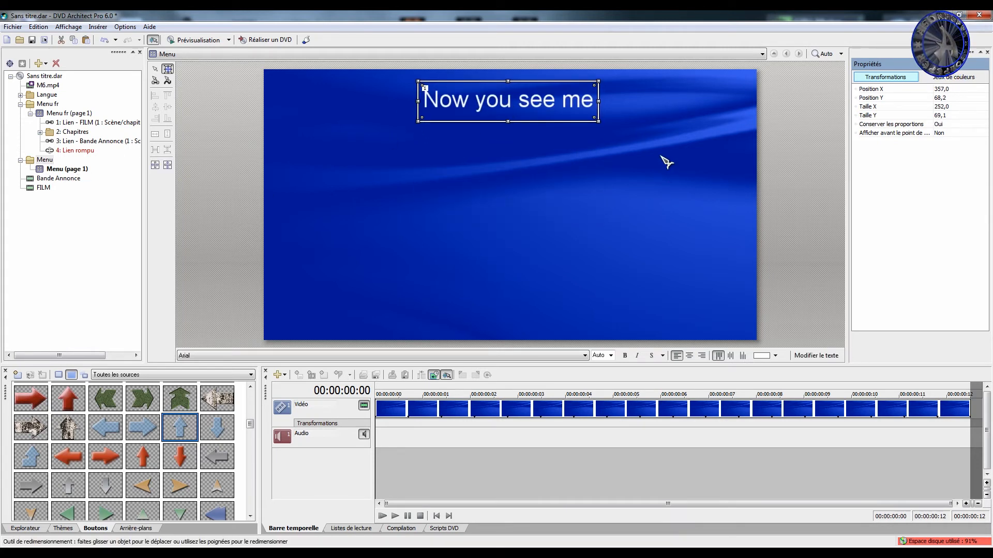
click(613, 151)
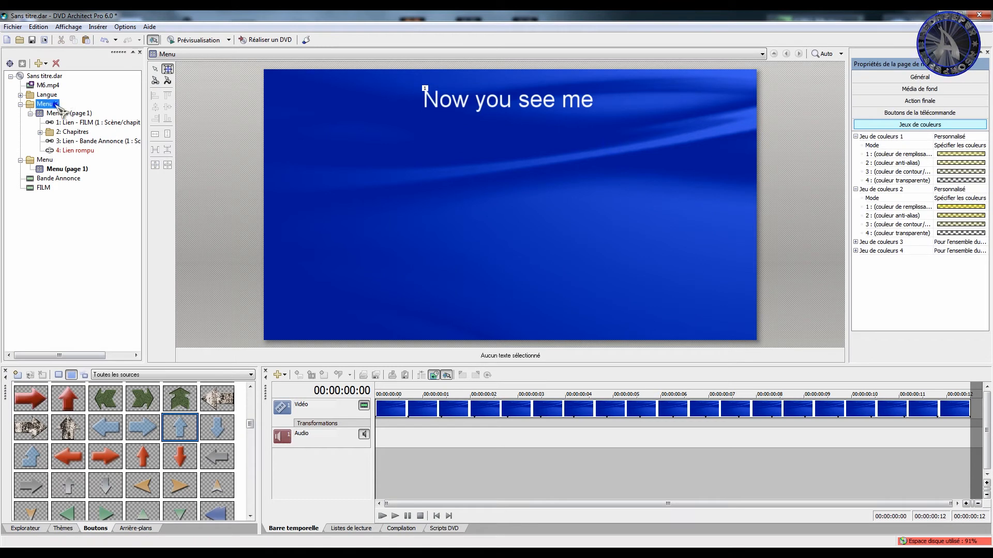
Copy the four text buttons, DÉMARER LE FILM to LANGUE, from Menu fr and paste them onto the new menu page
double_click(55, 105)
drag(377, 172, 595, 336)
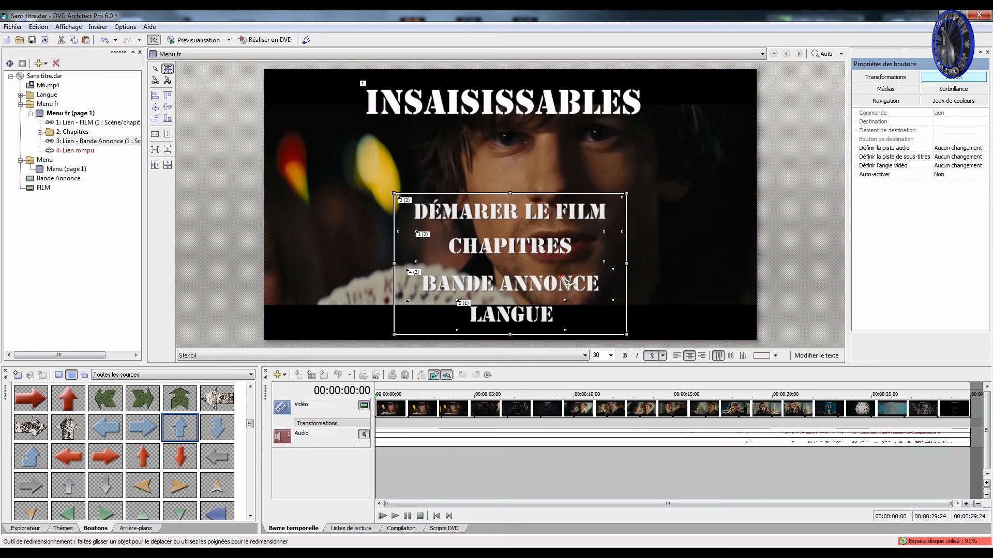
right_click(567, 283)
click(592, 349)
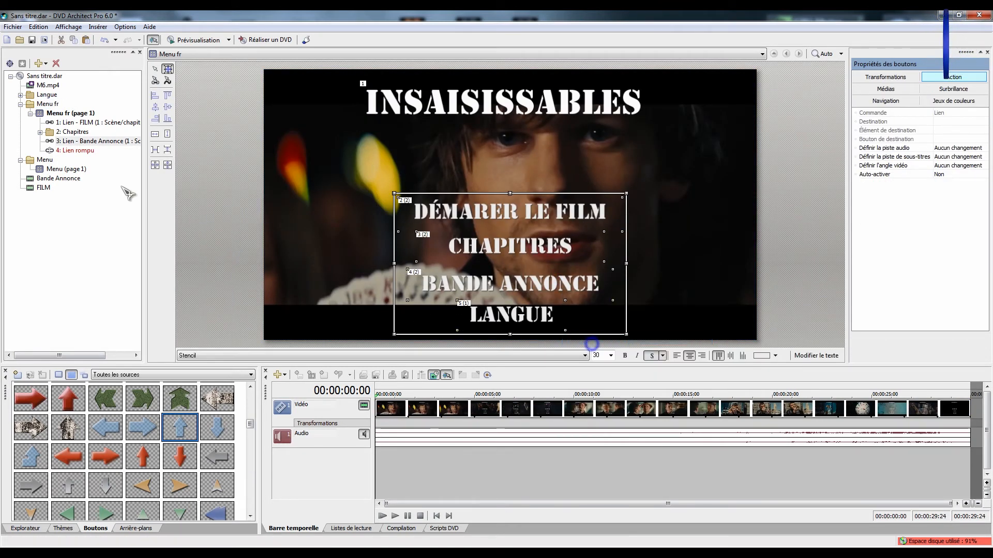
double_click(52, 170)
right_click(446, 178)
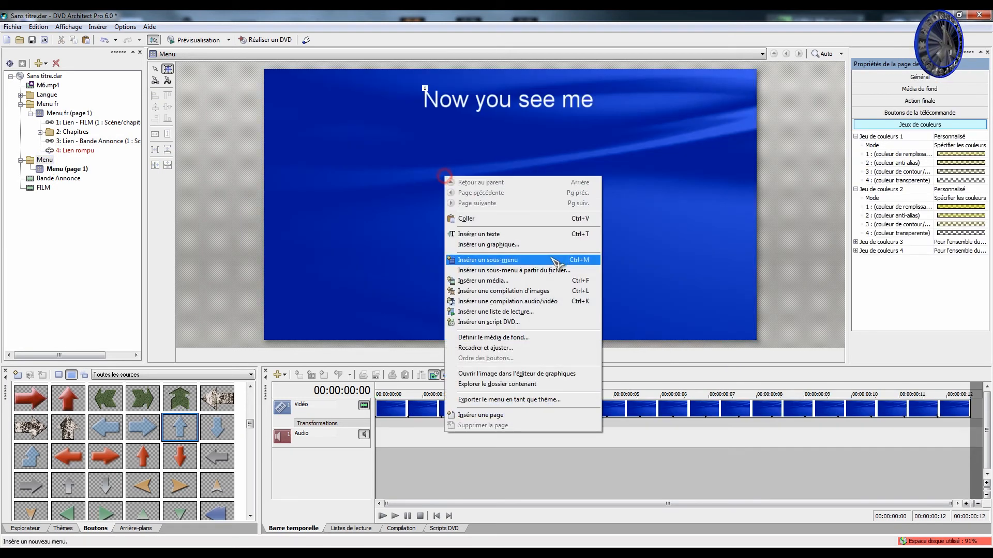
click(517, 219)
Try to change the new menu's DÉMARER LE FILM button text to START THE MOVIE, and undo the last edit
click(532, 216)
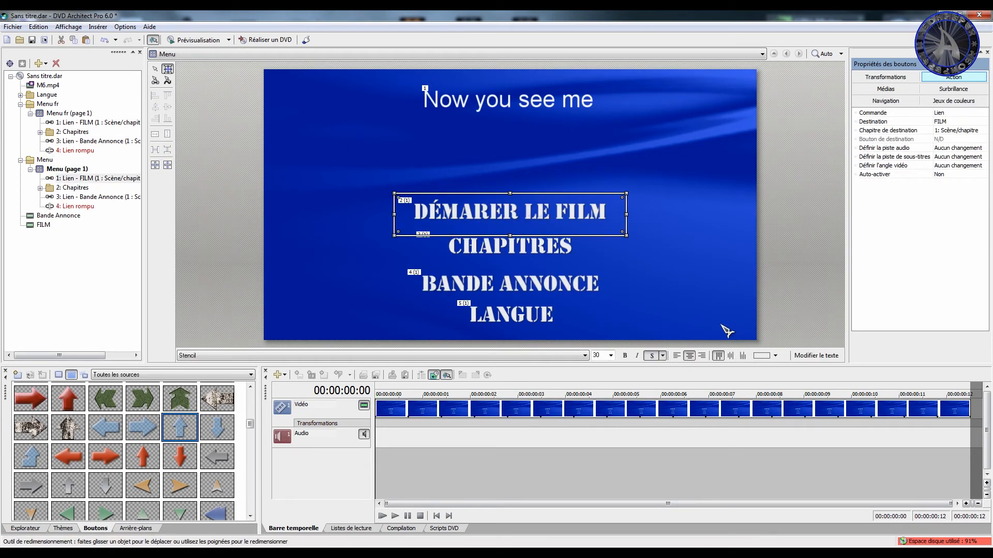
click(821, 355)
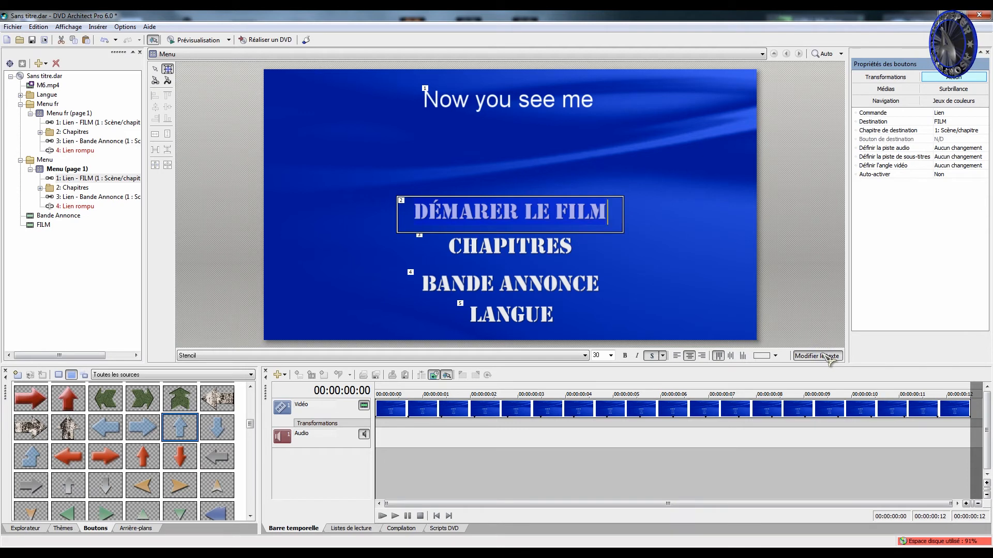
text(SX)
key(BackSpace)
text(T)
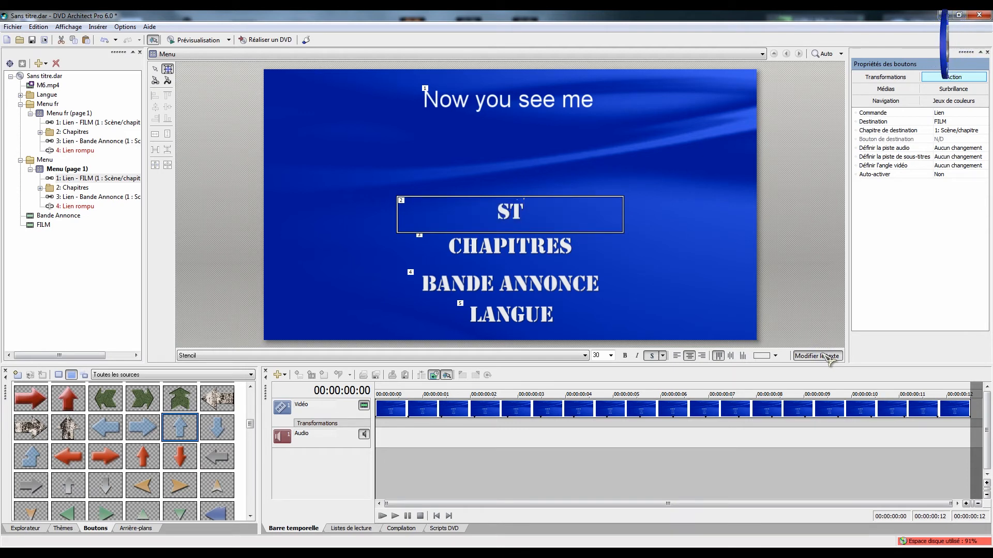
text(ART THE M)
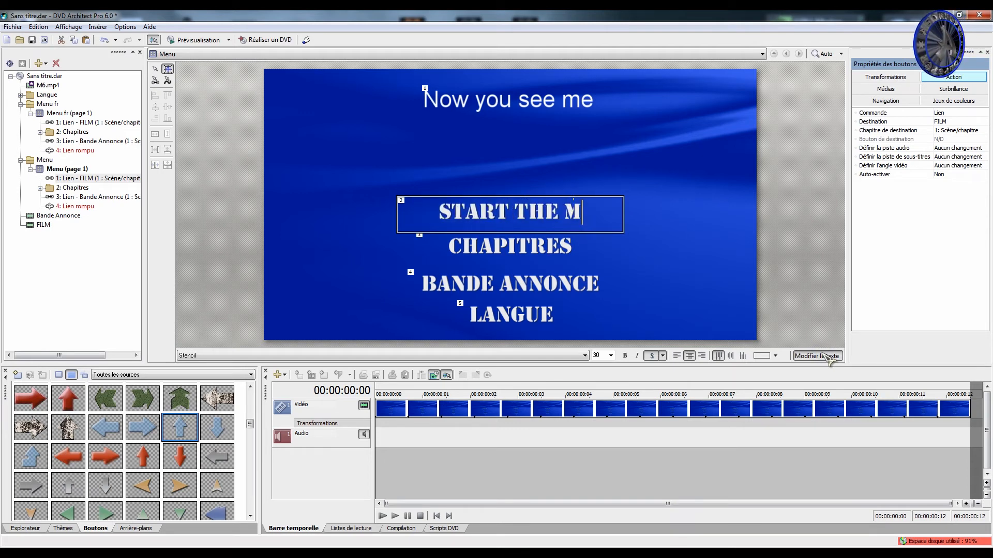
text(OVIE)
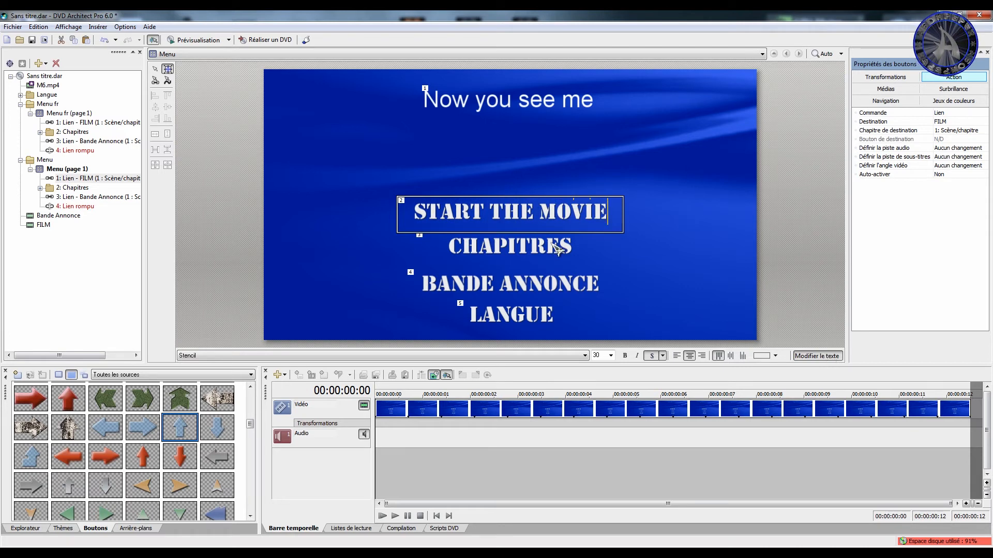
double_click(555, 248)
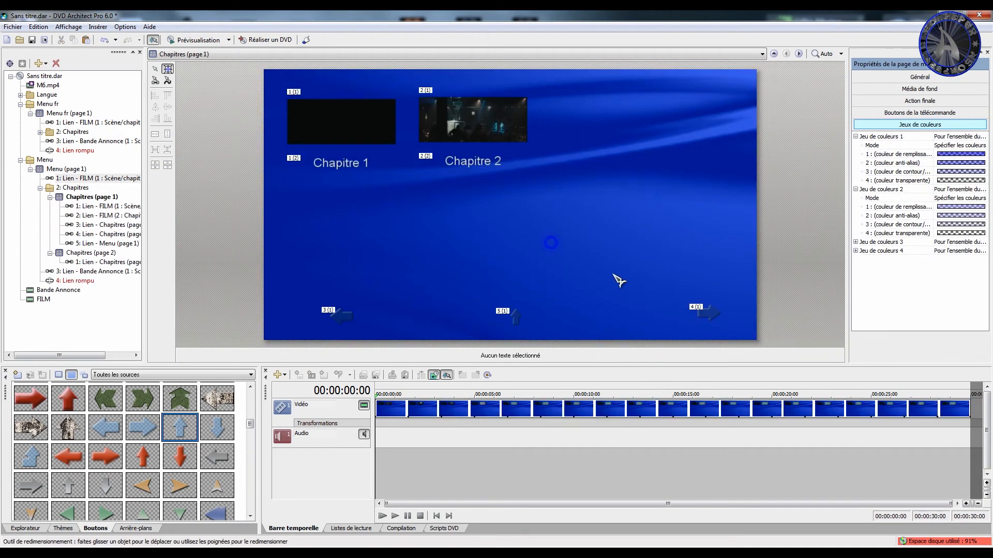
click(105, 40)
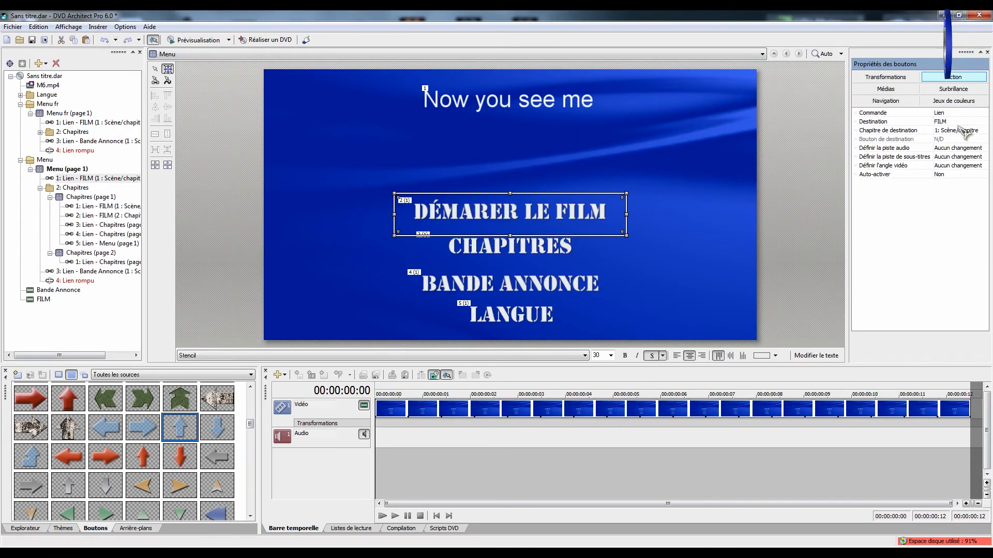
Try to change the CHAPITRES button text to CHAPTERS on the new menu page
click(540, 257)
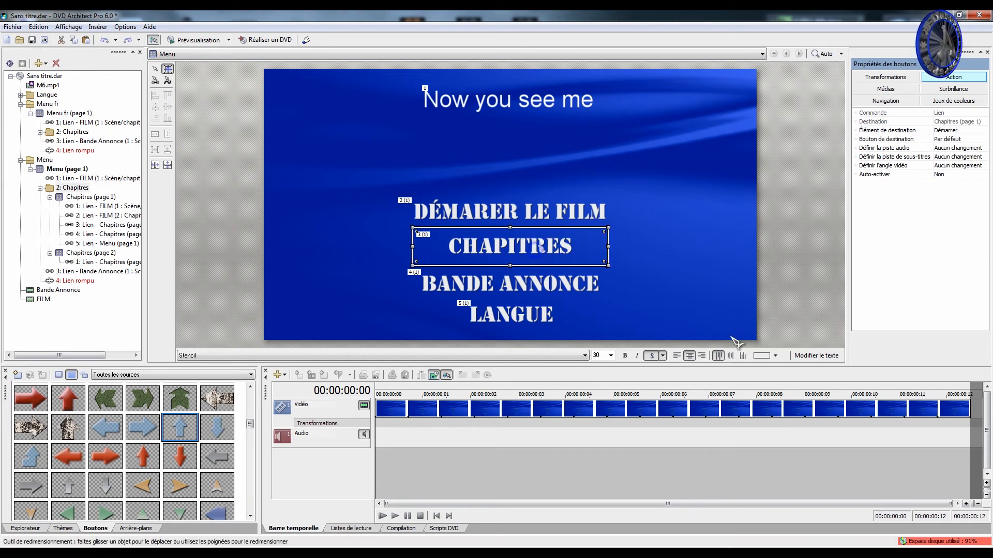
click(817, 355)
text(CH)
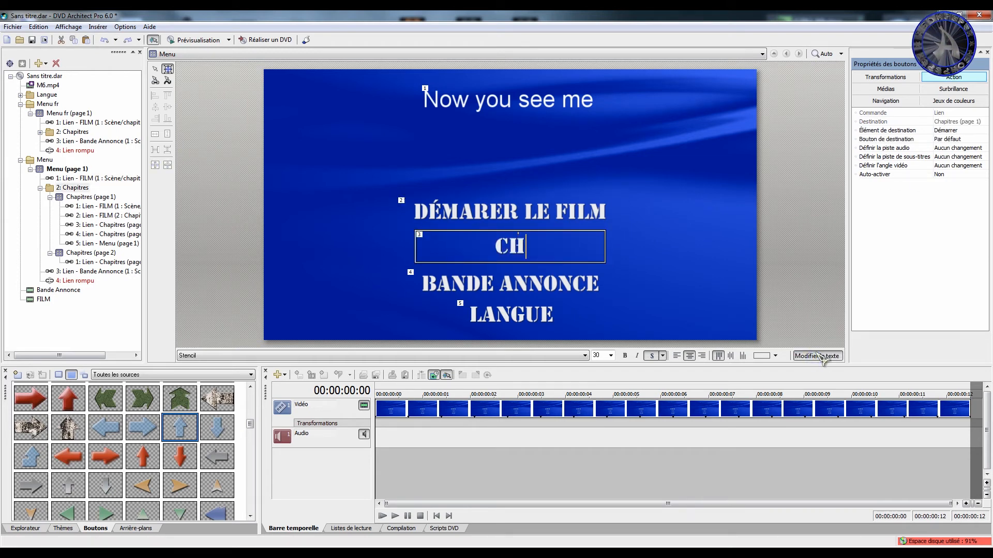
text(APTERS)
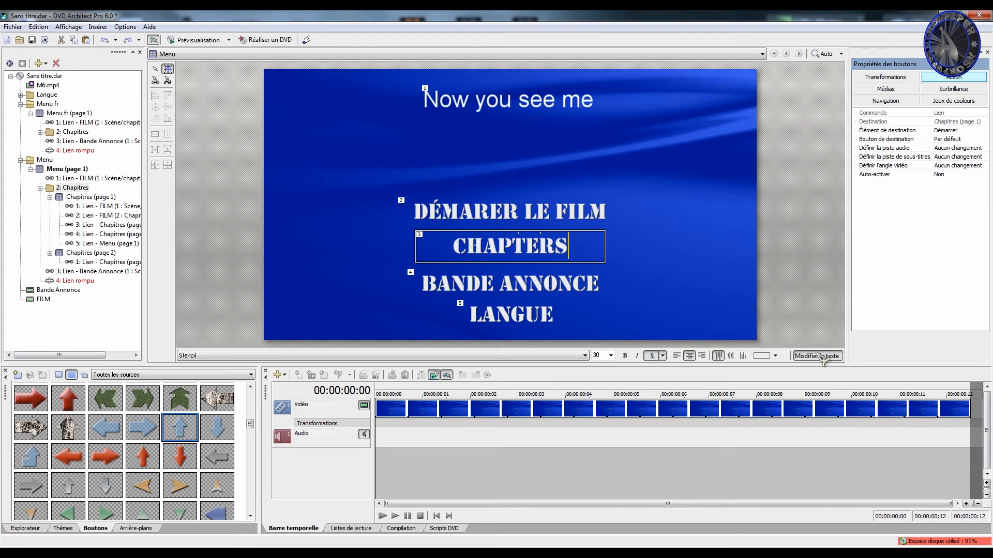
double_click(597, 288)
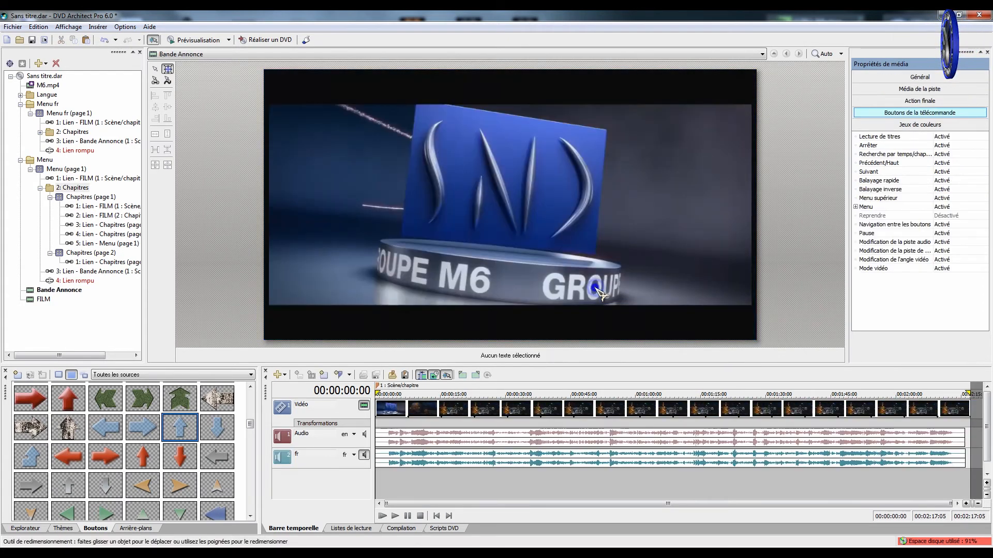
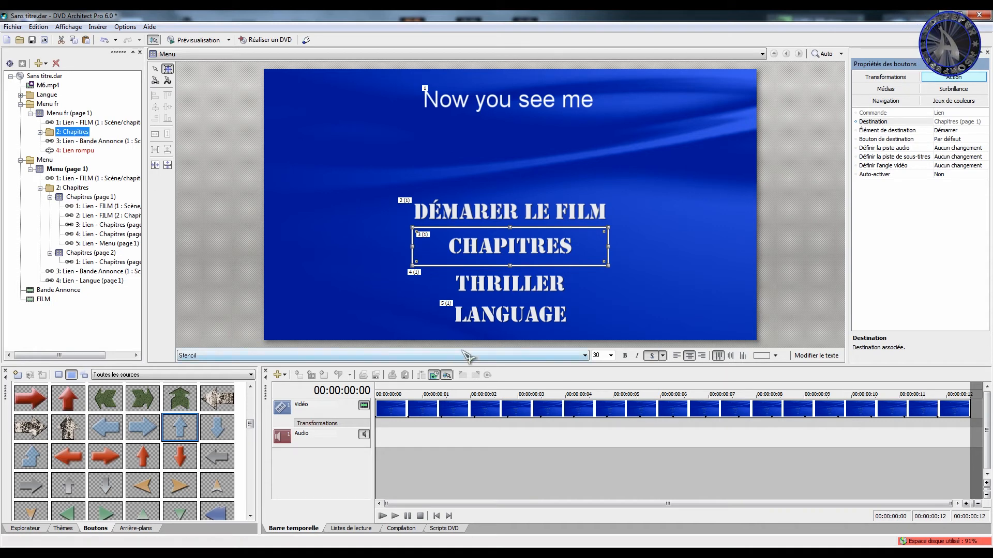
Open Menu fr, review its page properties and end action, and scrub through the first seconds of its background video
click(21, 105)
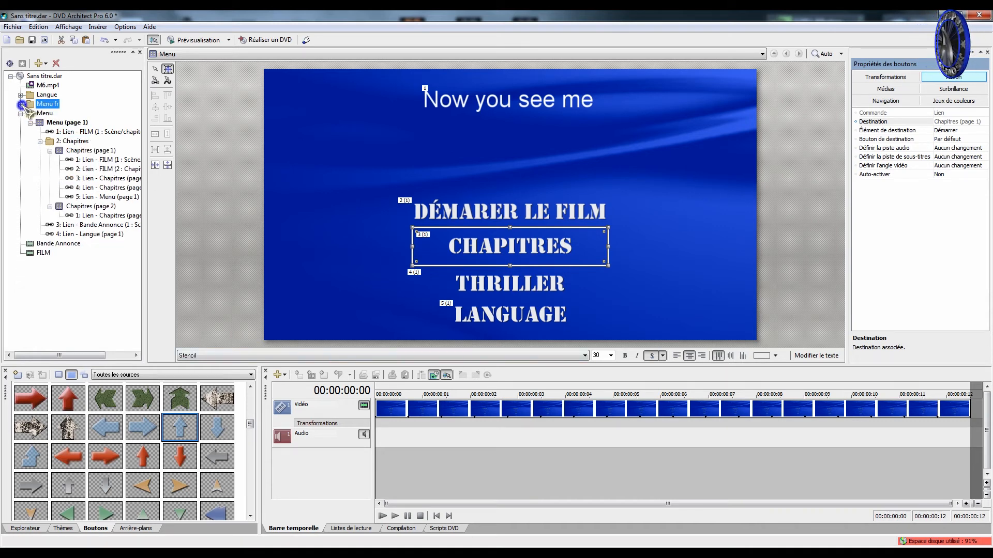
double_click(43, 104)
click(905, 90)
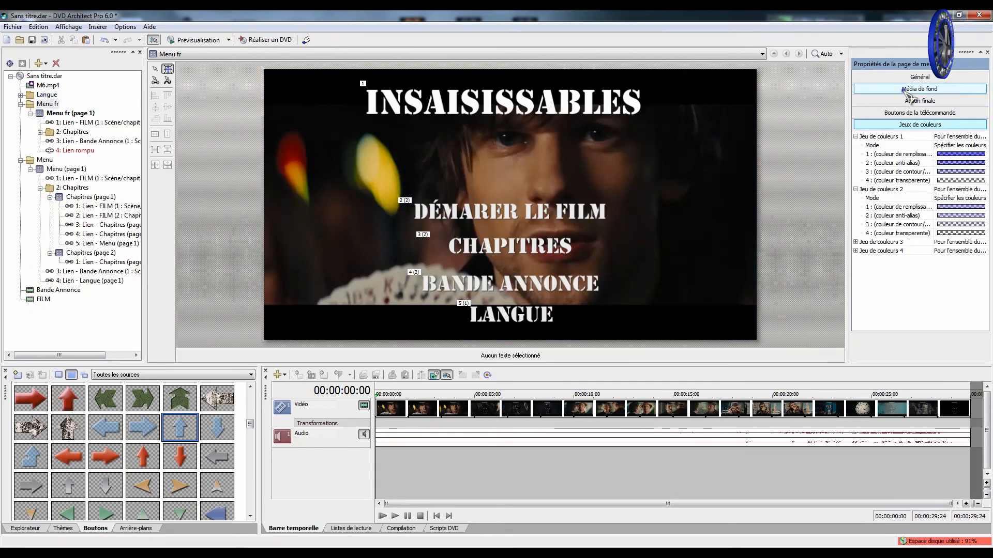
click(913, 78)
click(917, 100)
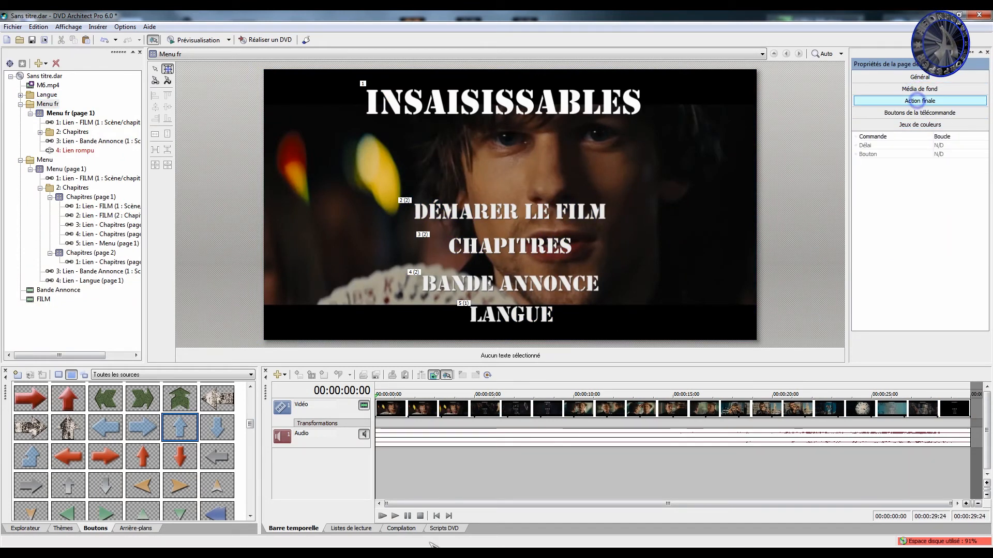
click(401, 402)
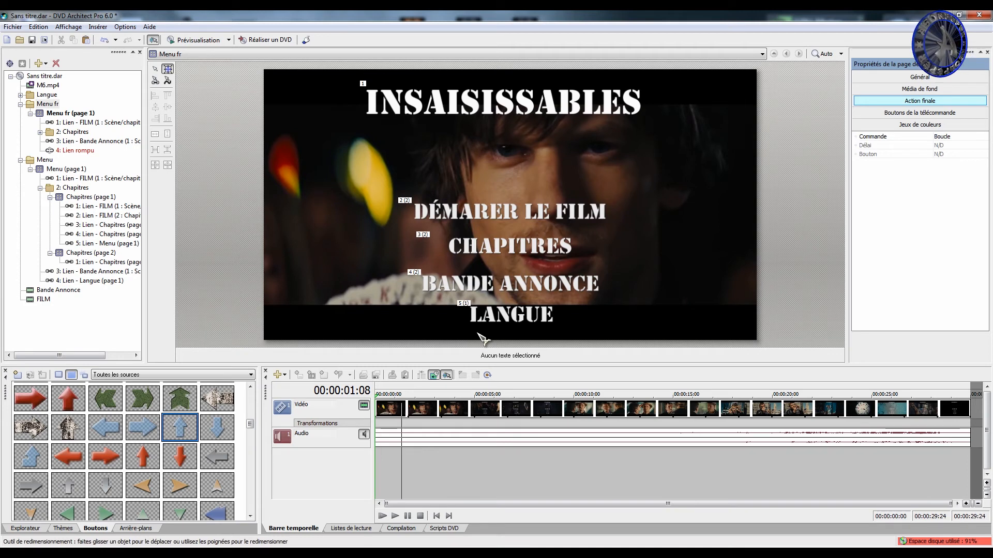
click(436, 395)
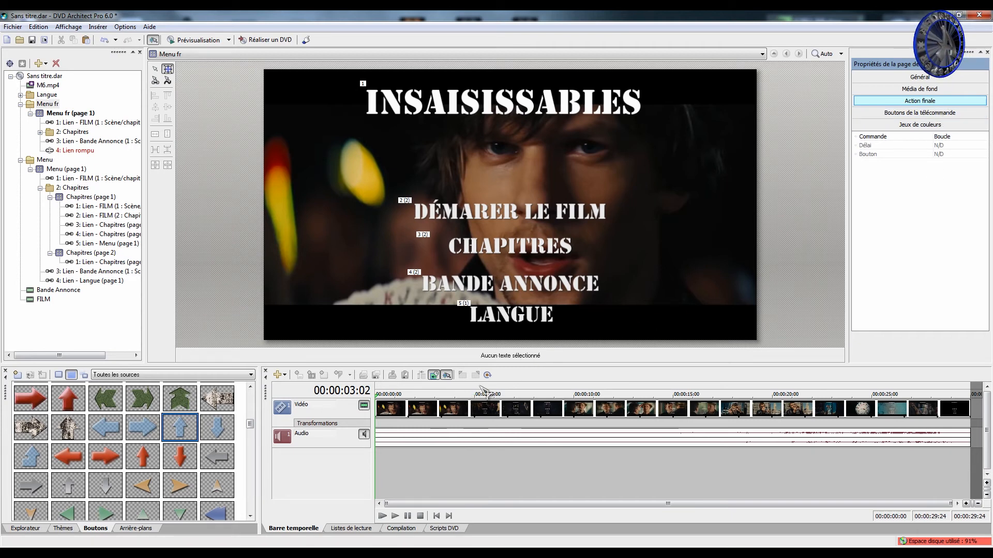
Set Menu fr's loop point at 00:00:05:00 on the timeline and preview the menu
key(space)
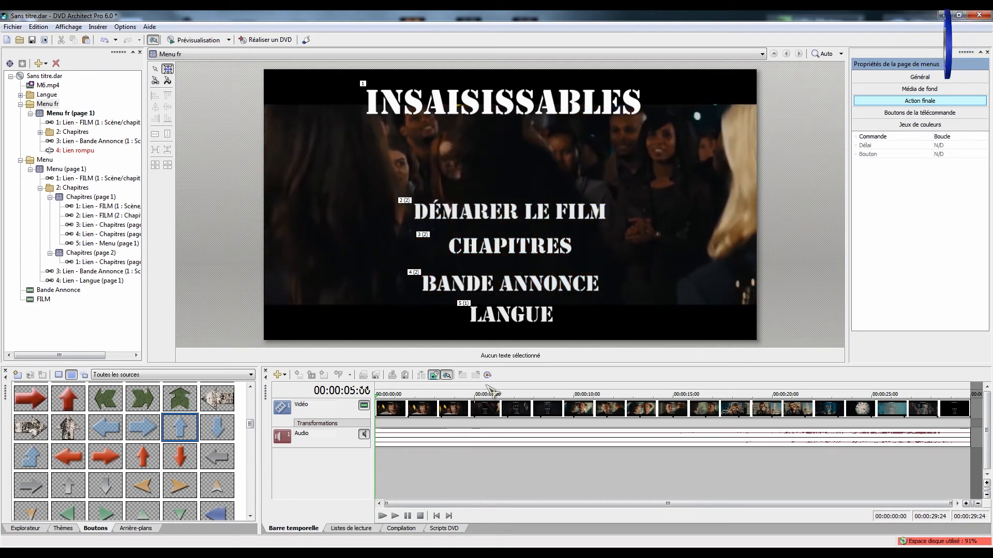
click(486, 376)
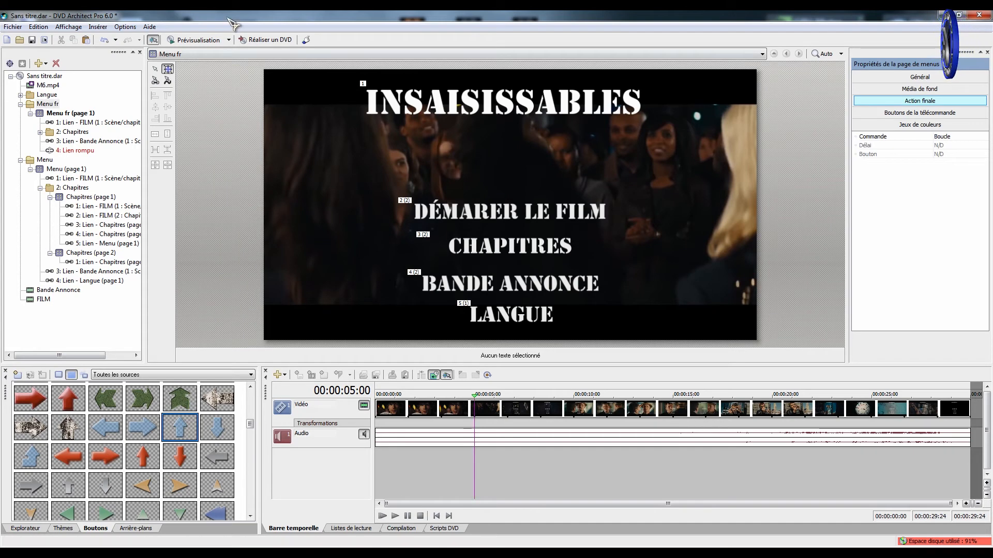
click(211, 43)
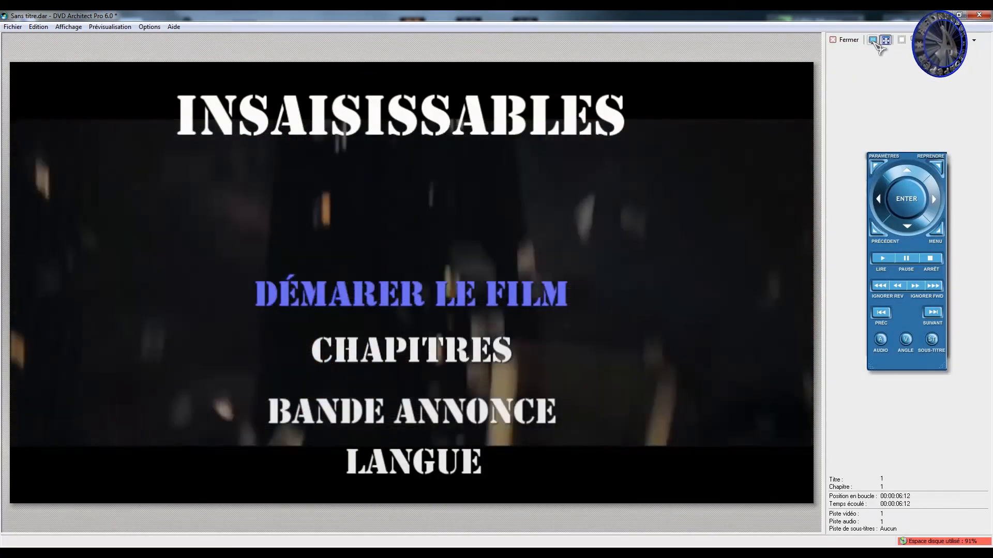
click(845, 40)
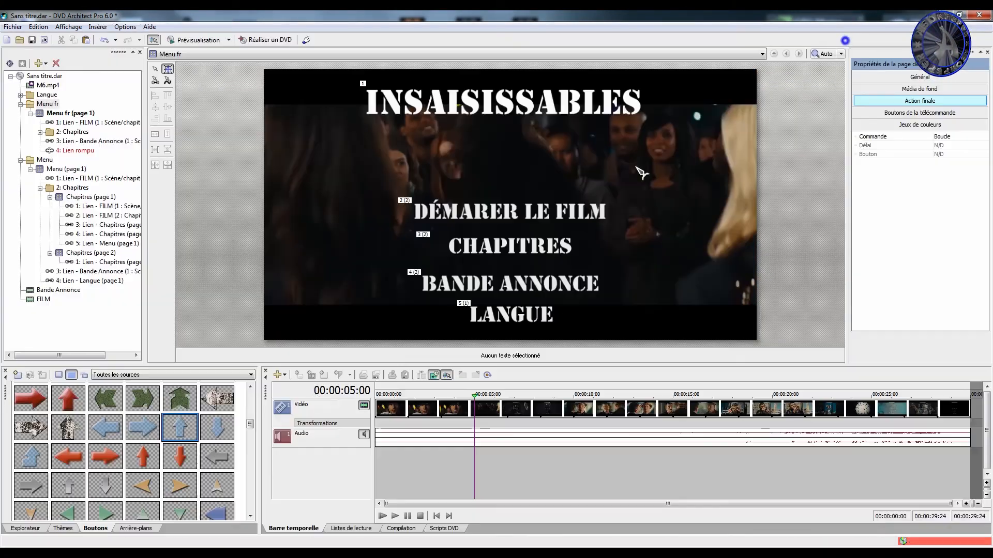
Return to the start of Menu fr's background video and preview the menu past the loop point
click(393, 394)
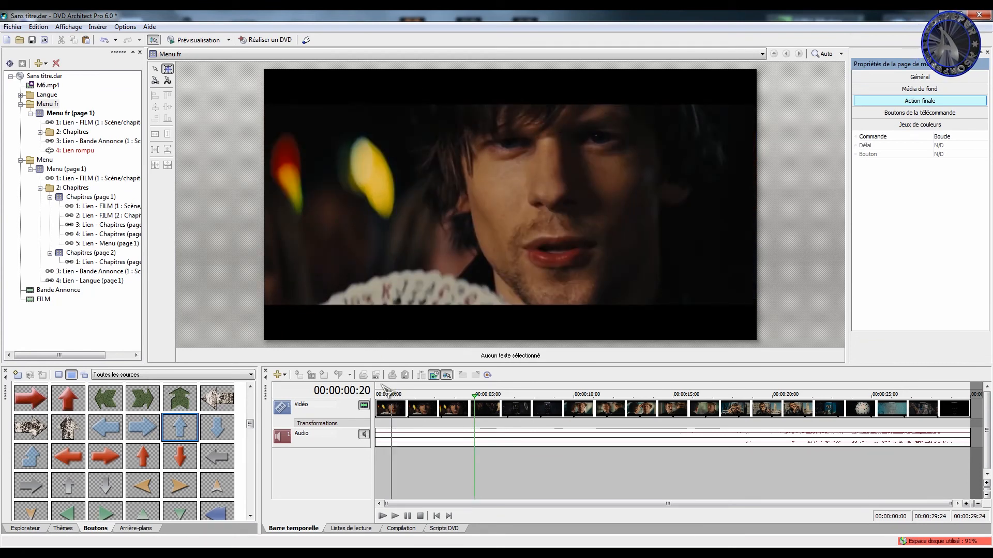
click(377, 386)
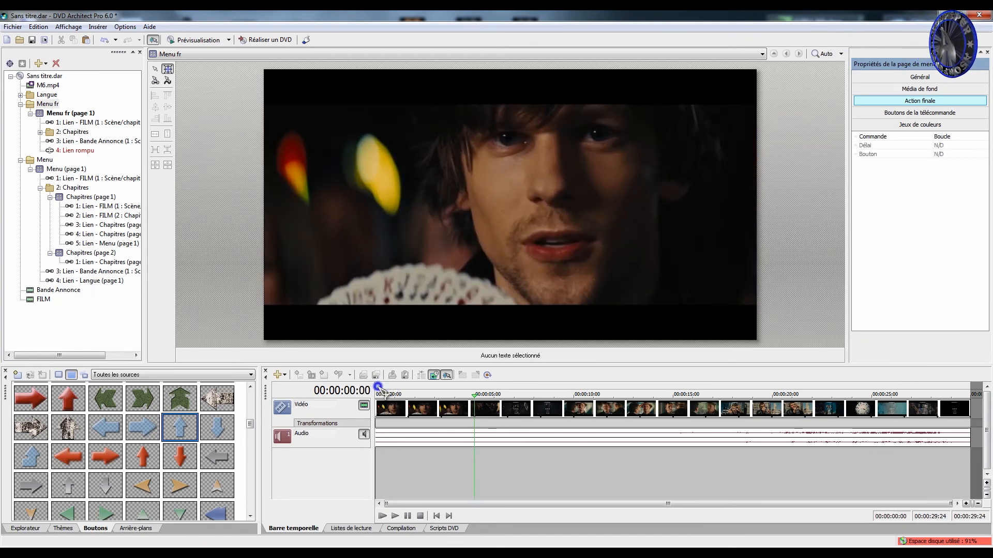
click(205, 39)
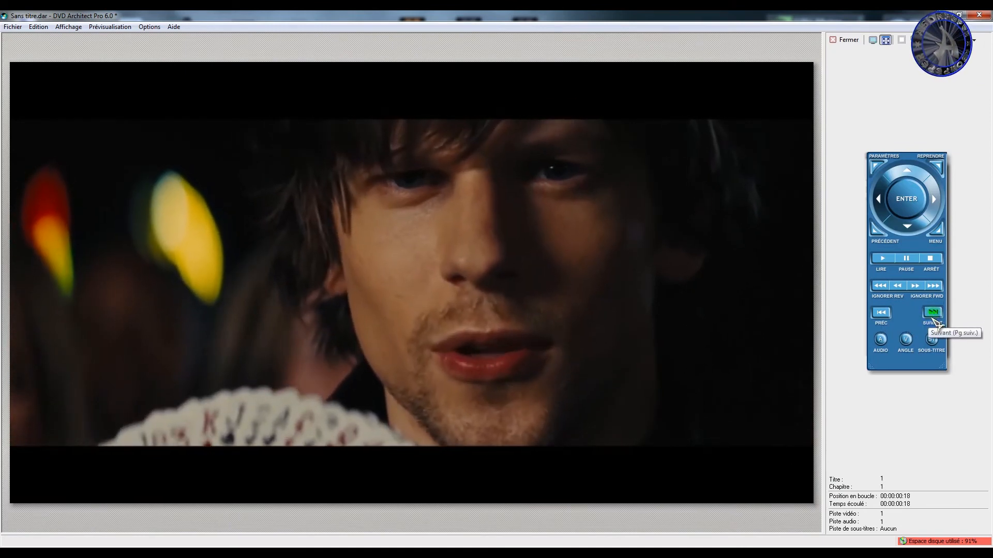
click(933, 316)
click(930, 291)
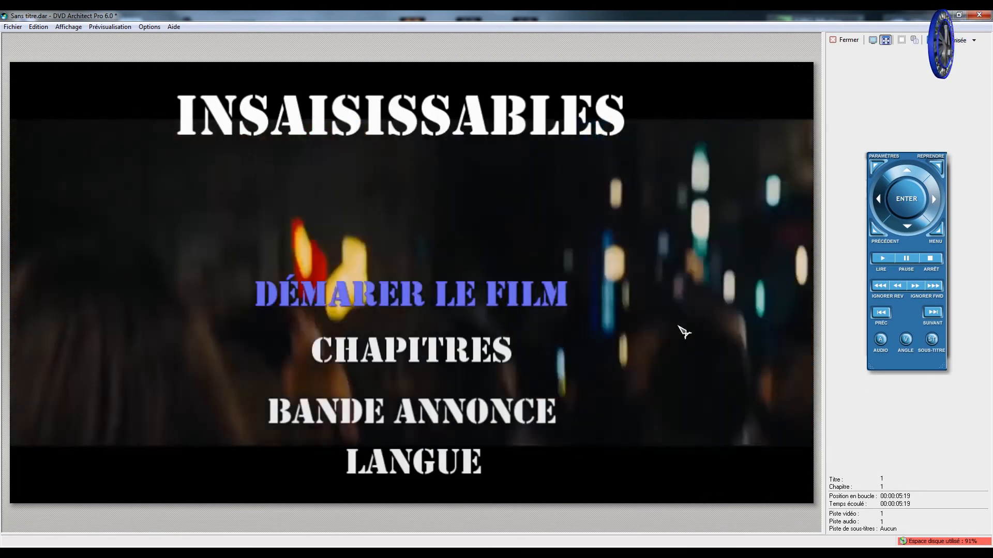
click(845, 40)
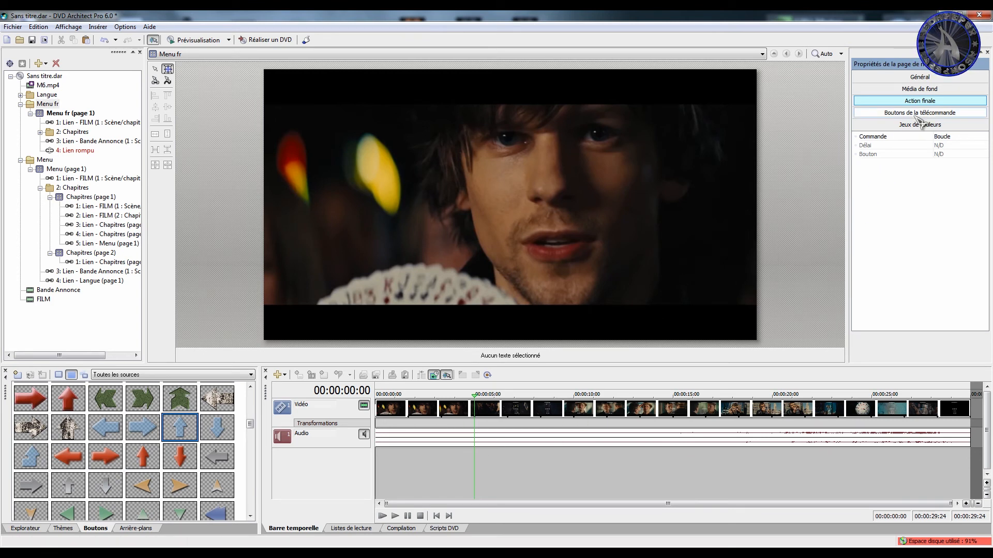
Examine Menu fr's background media, general, color set and remote control button properties, including the start script options
click(920, 89)
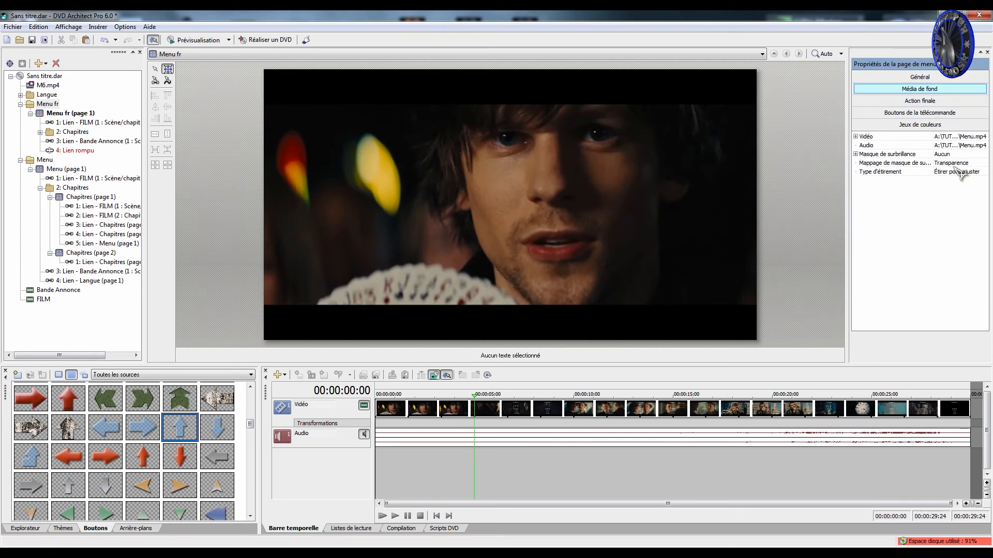
click(855, 137)
click(901, 77)
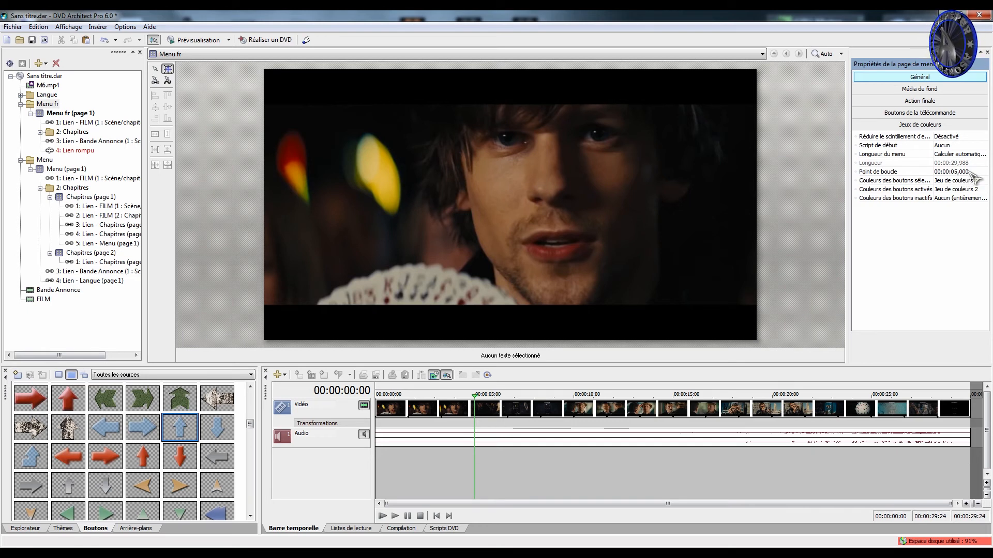
click(949, 147)
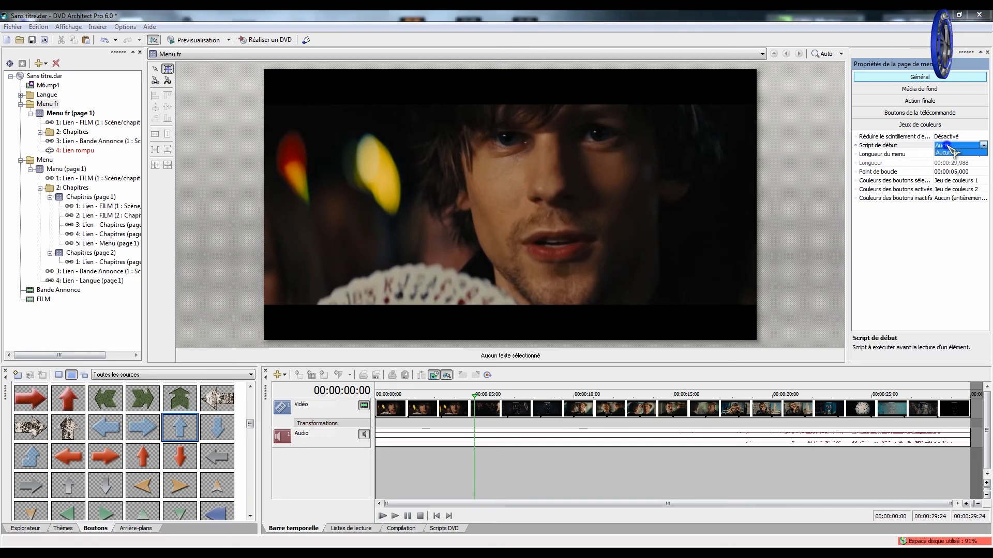
click(949, 234)
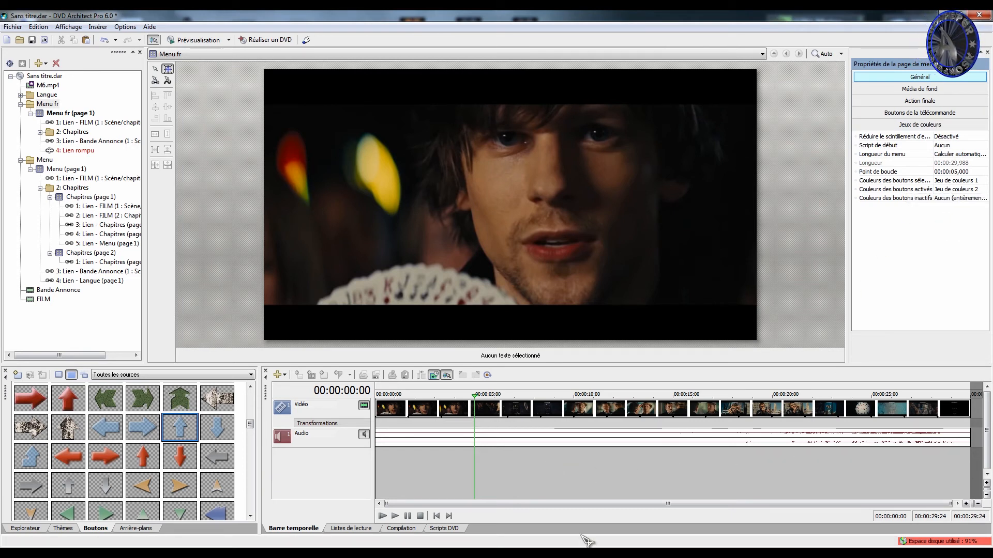
click(919, 125)
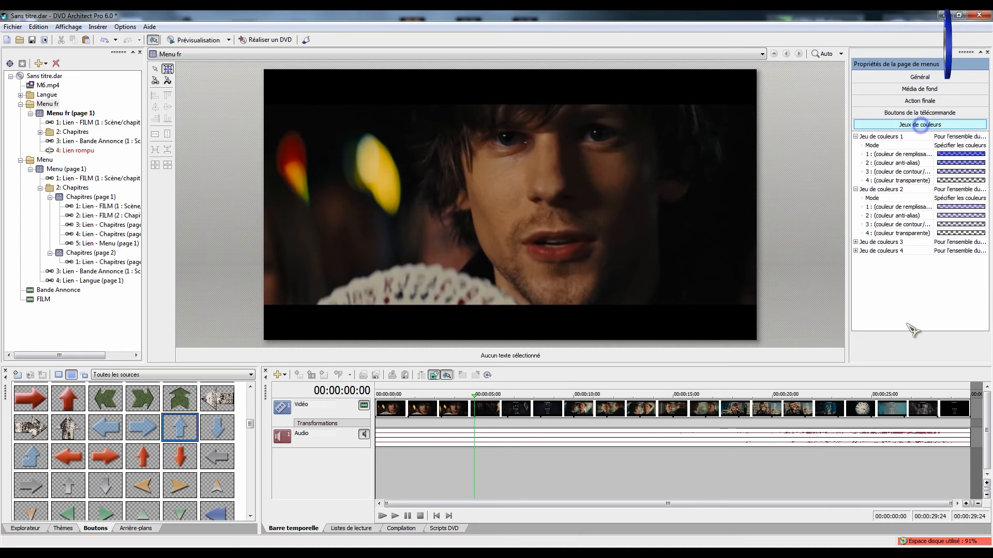
click(937, 114)
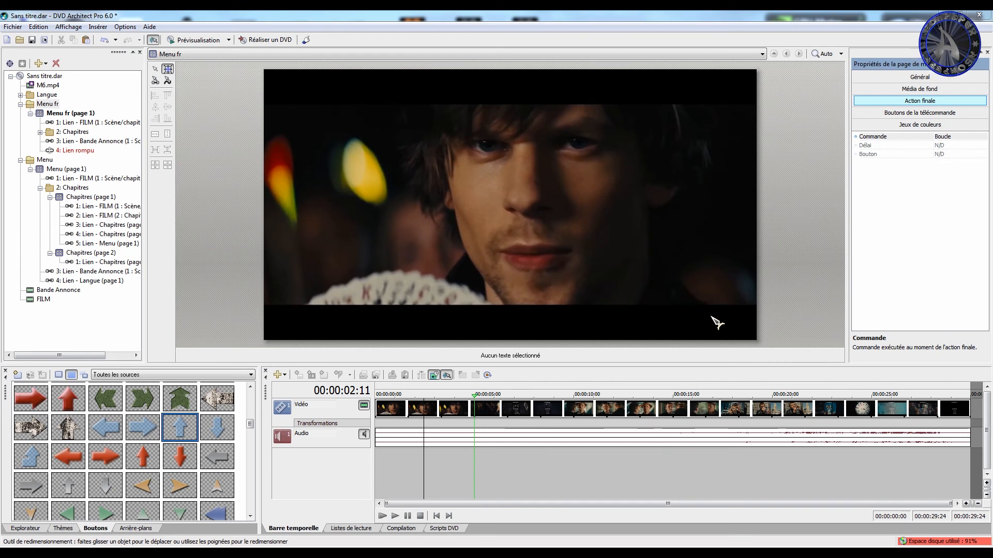
Create a playlist containing the M6.mp4, Bande Annonce and FILM titles
click(364, 528)
click(278, 375)
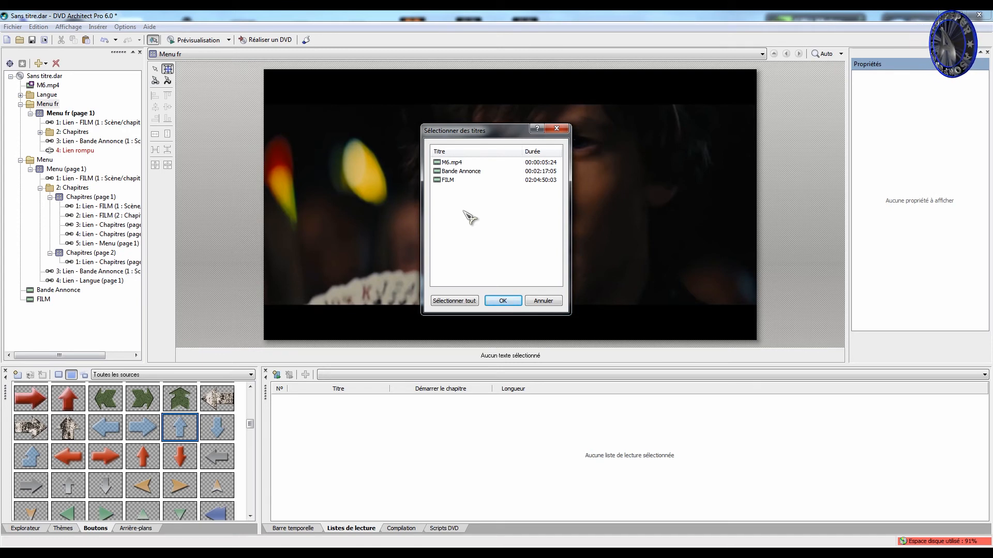
drag(460, 209, 448, 156)
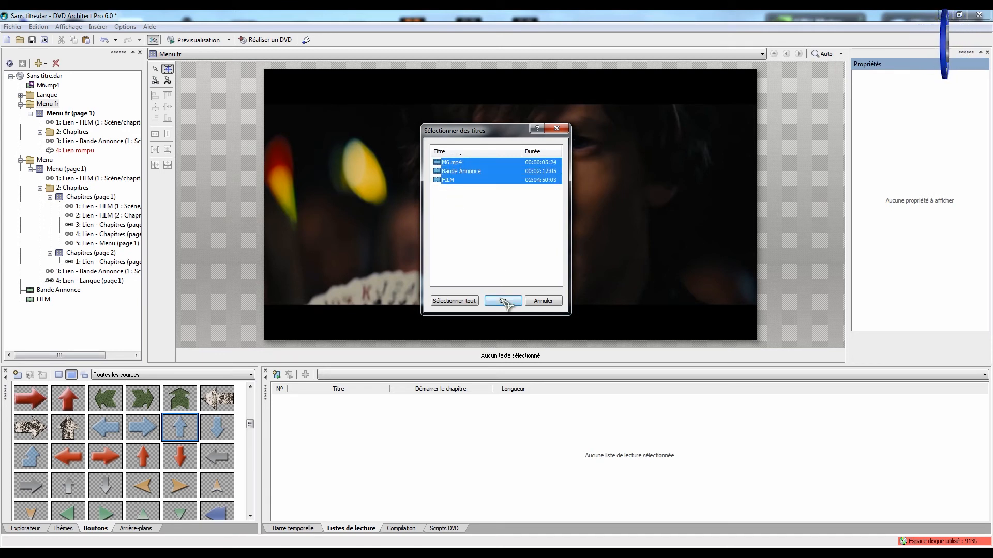
click(460, 171)
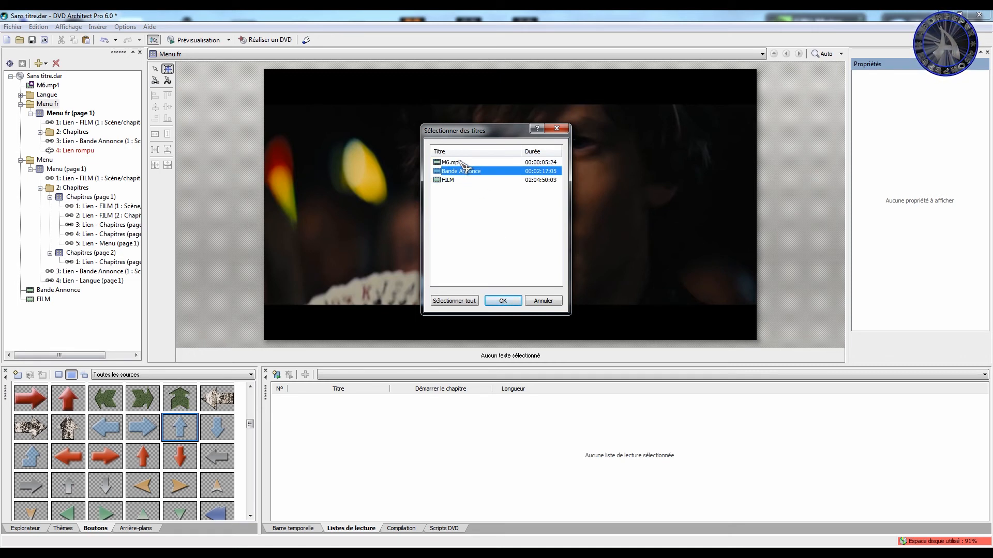
click(460, 163)
click(456, 171)
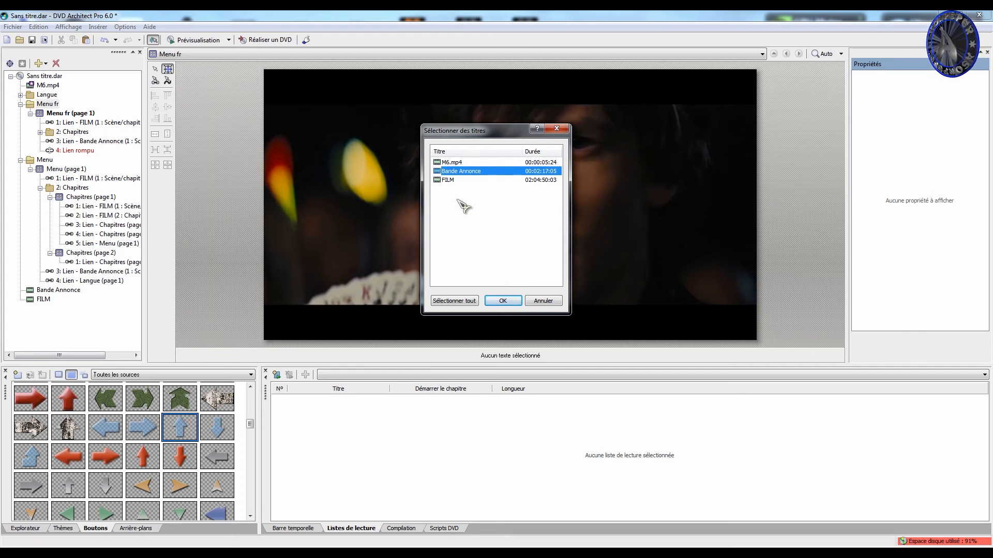
drag(463, 207, 455, 166)
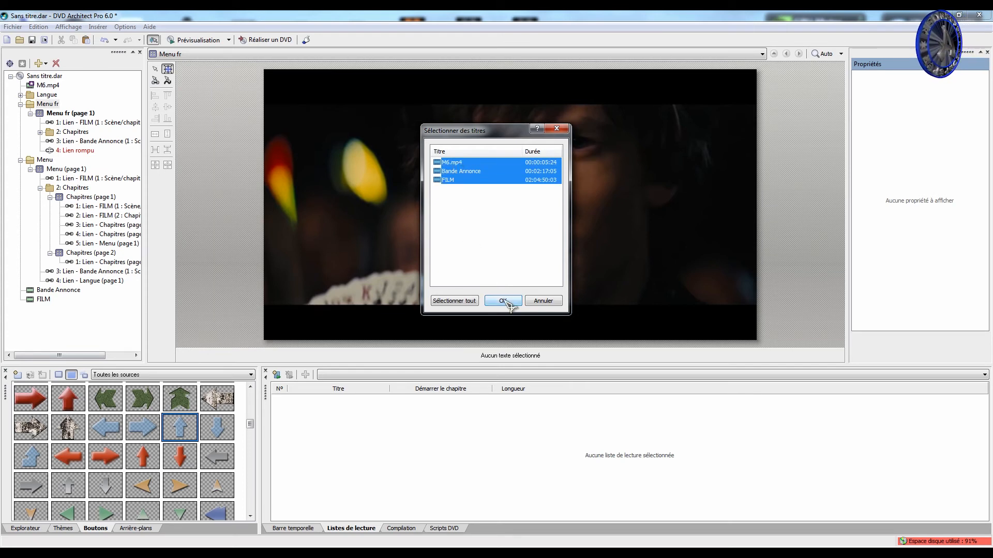
click(504, 301)
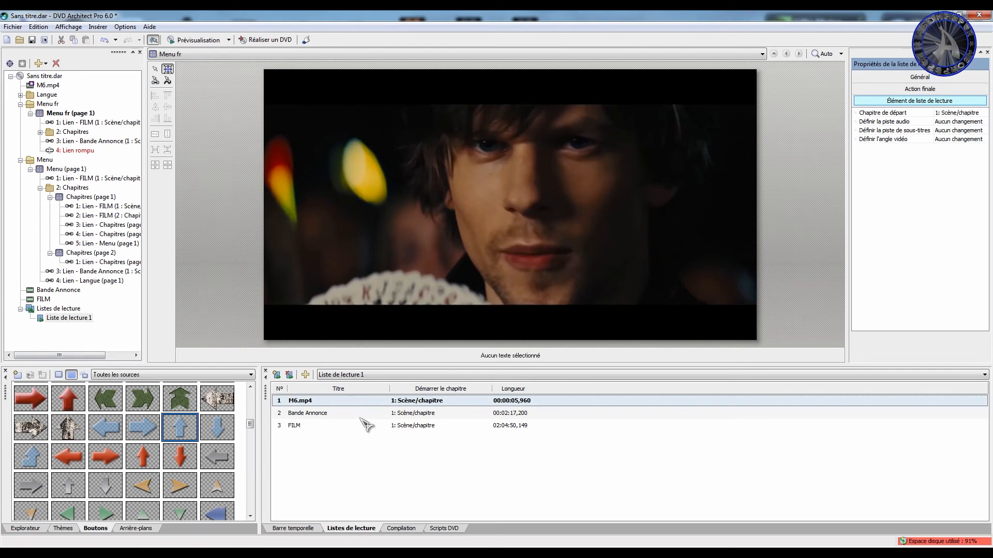
Move M6.mp4 to second position in the playlist, after Bande Annonce, and select the Bande Annonce entry
drag(357, 418, 377, 427)
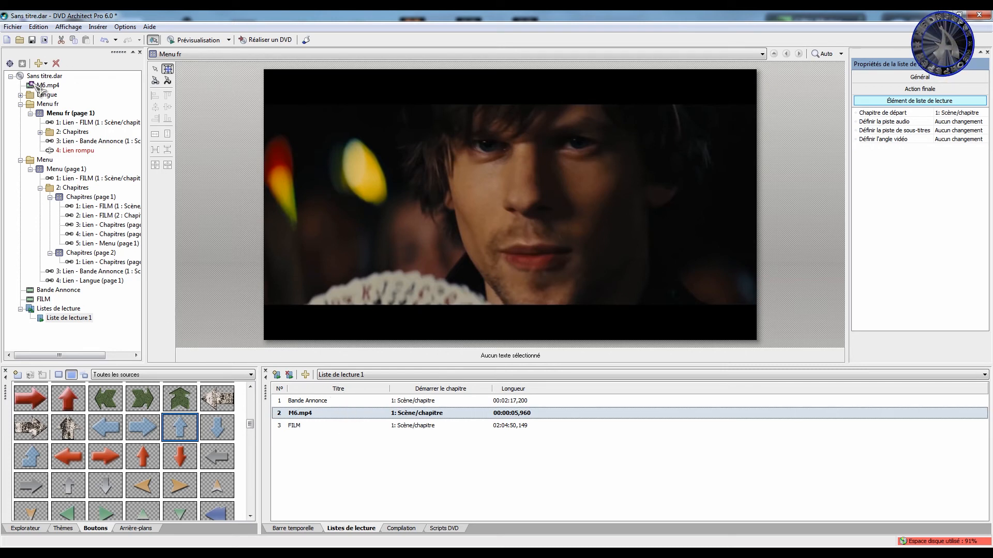
click(11, 76)
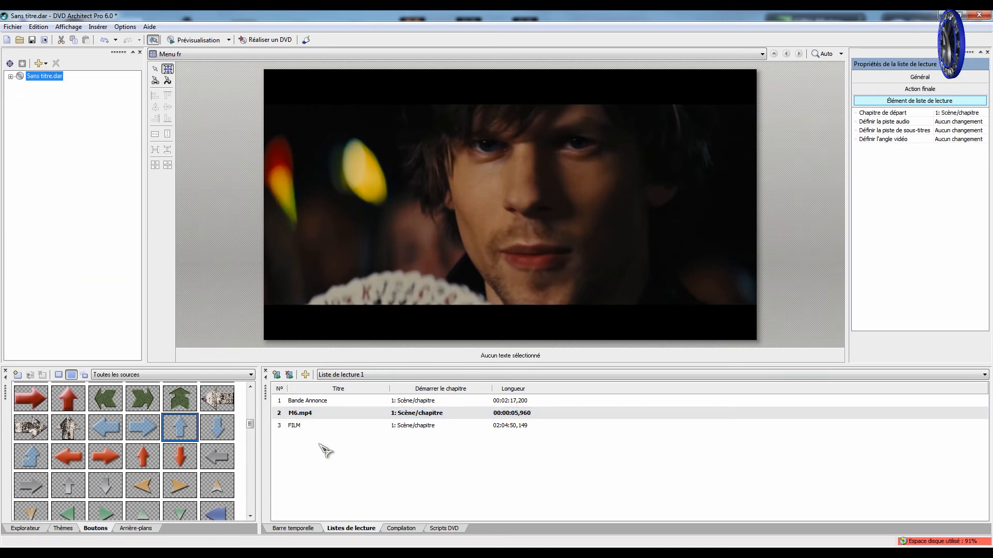
click(300, 402)
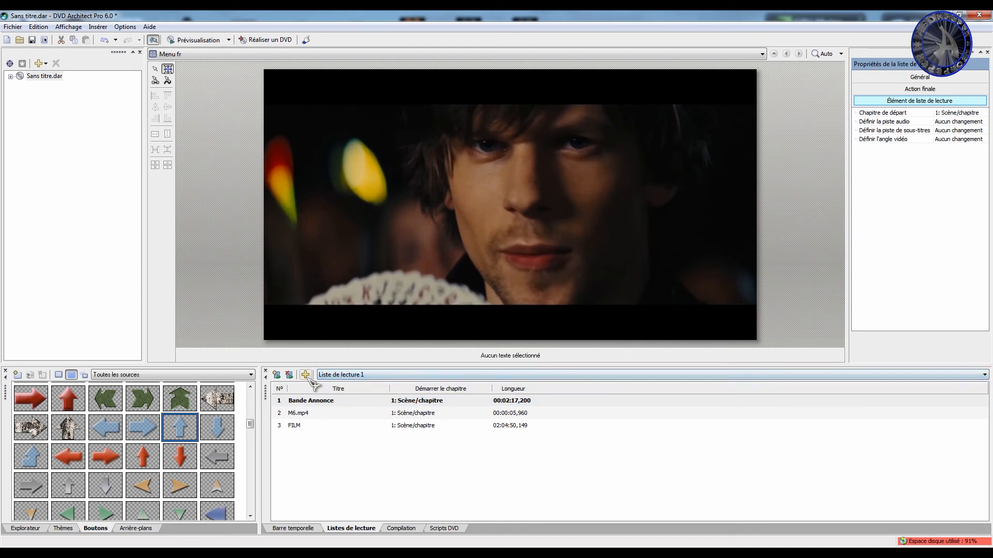
Open Menu fr, insert an empty button and move it to the left of the page, below the title
click(11, 76)
click(47, 104)
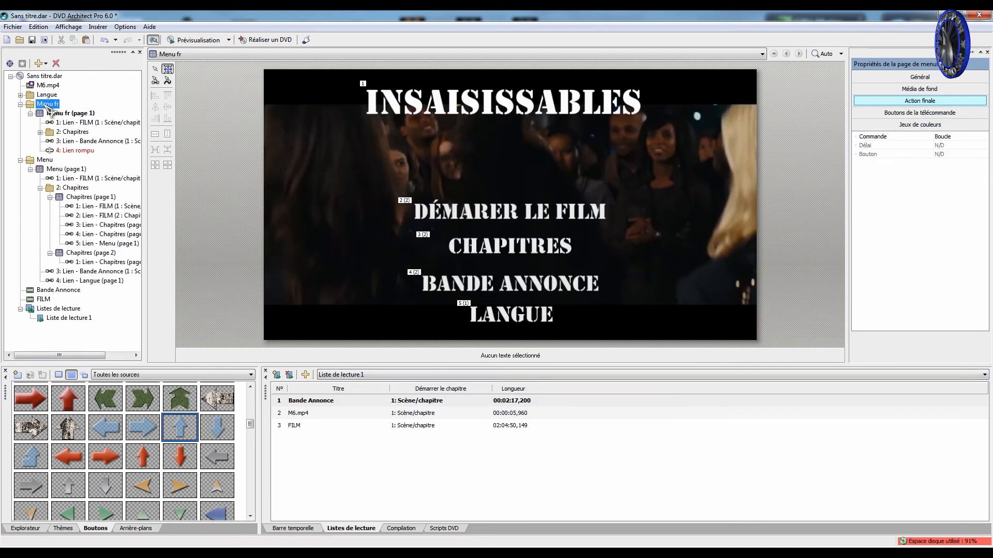
right_click(465, 162)
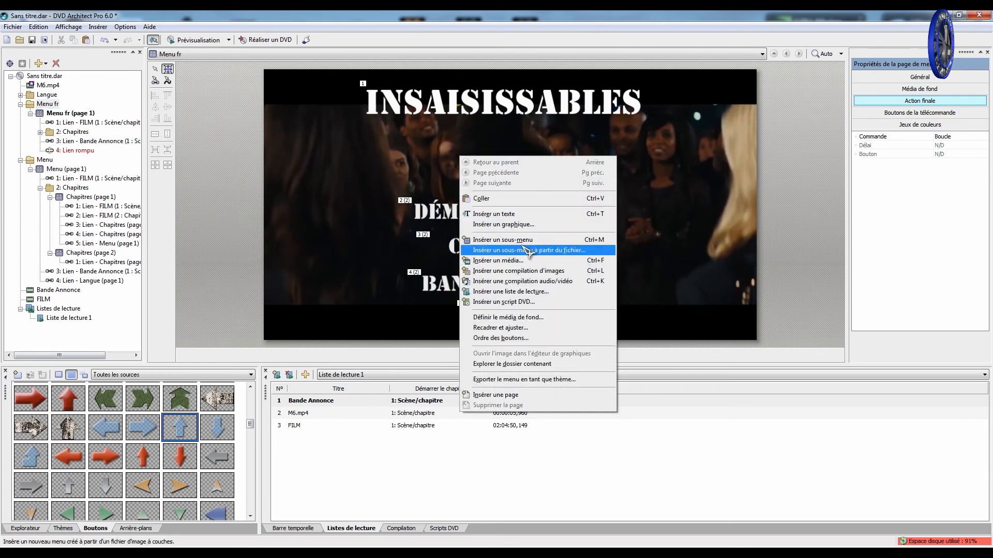
click(91, 29)
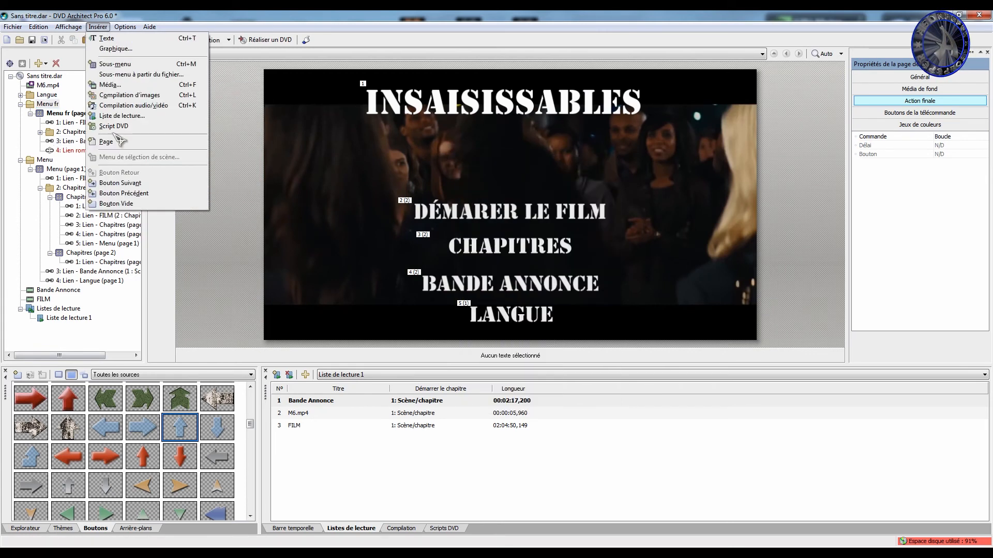
click(118, 205)
drag(495, 195, 310, 168)
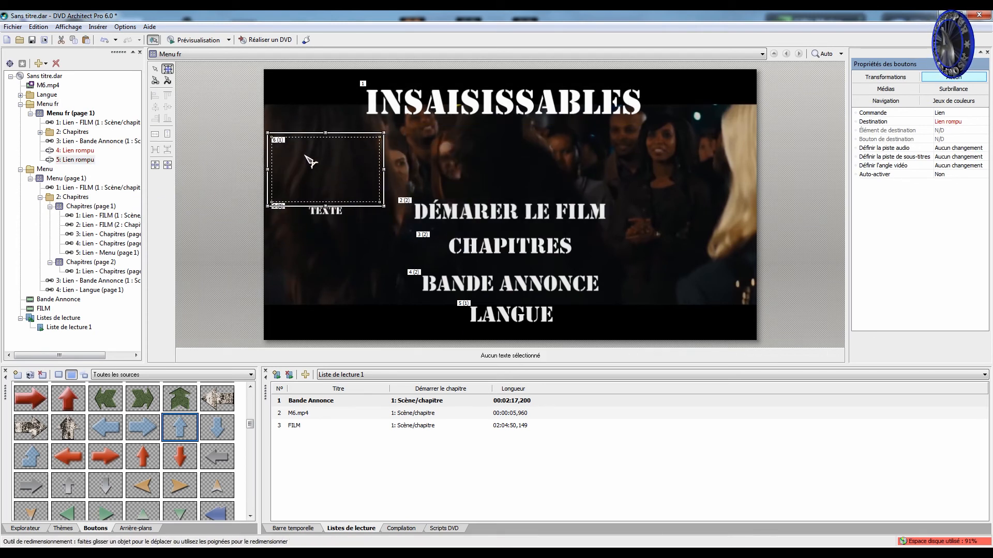
Set the new empty button's destination to Liste de lecture 1
right_click(305, 155)
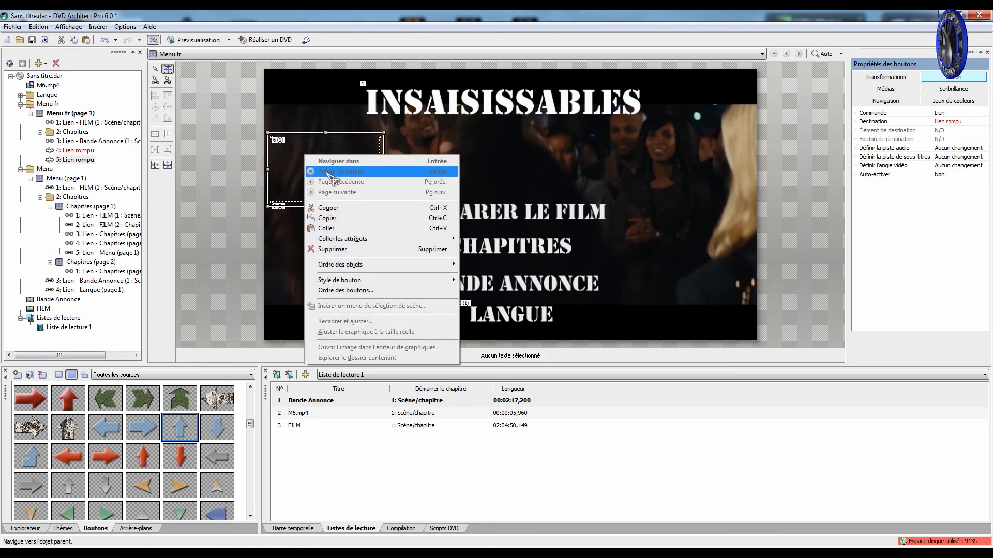
click(958, 122)
click(957, 202)
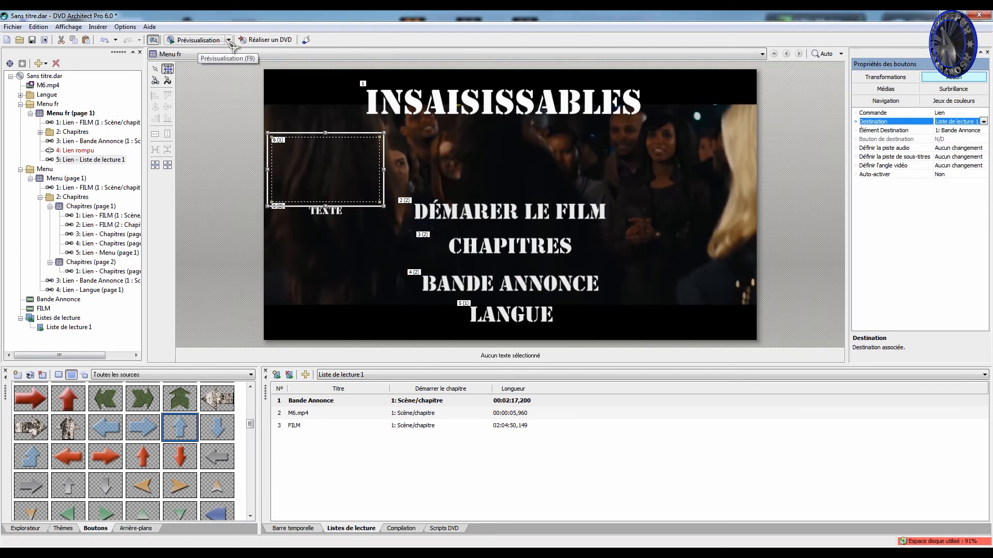
Preview Menu fr, start the playlist from the TEXTE button and skip through its videos in one-minute jumps
click(205, 44)
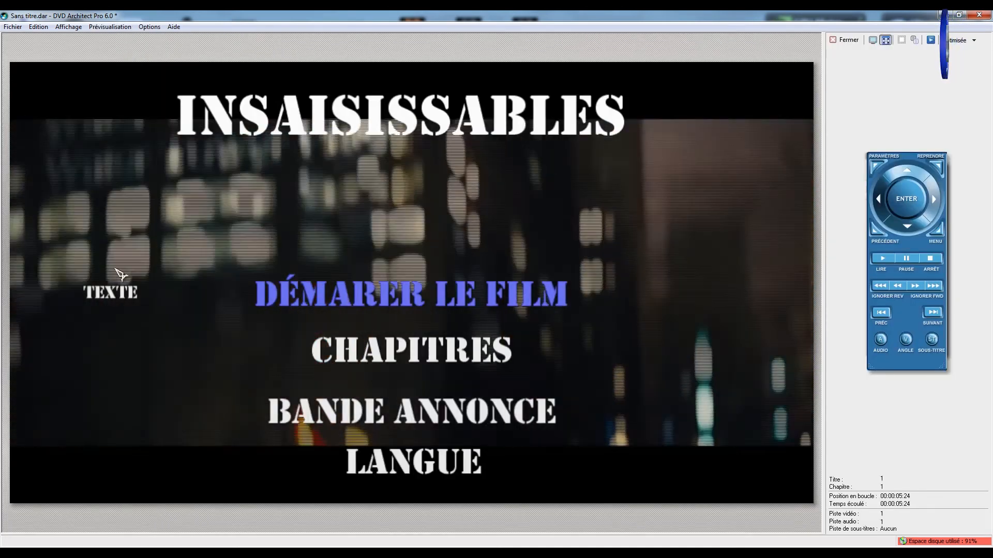
click(123, 281)
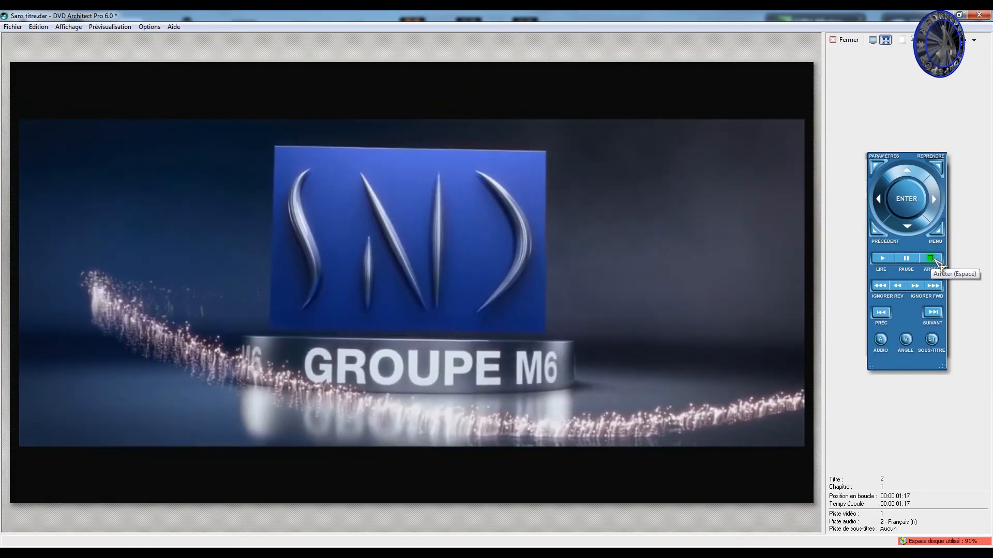
click(934, 286)
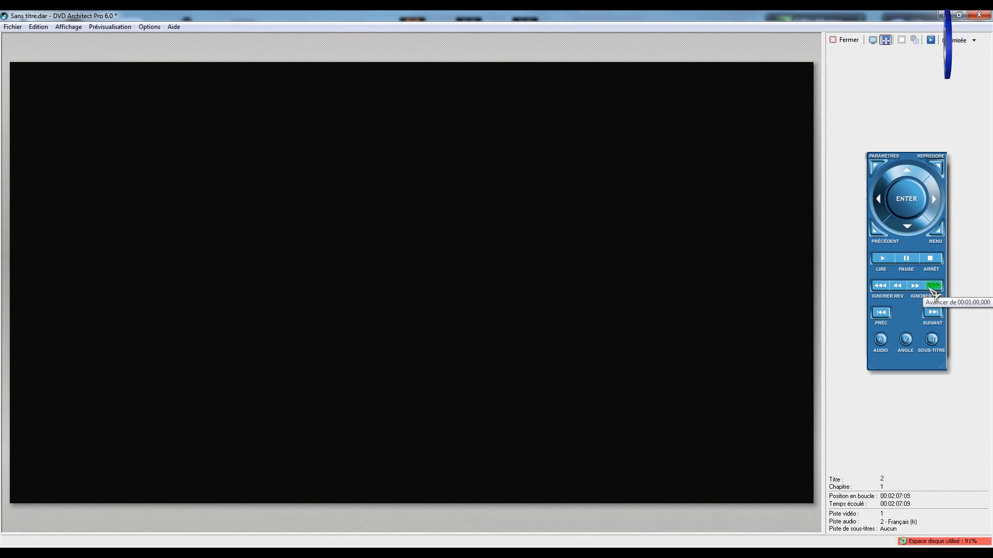
click(930, 289)
click(930, 289)
click(930, 289)
click(930, 289)
click(930, 289)
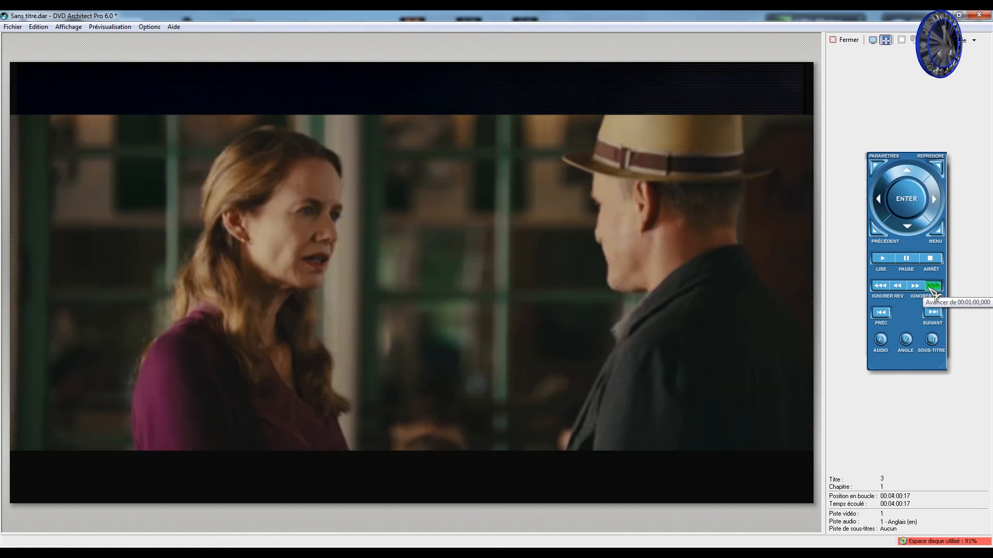
double_click(930, 289)
click(930, 289)
double_click(930, 289)
double_click(930, 289)
click(930, 289)
double_click(930, 289)
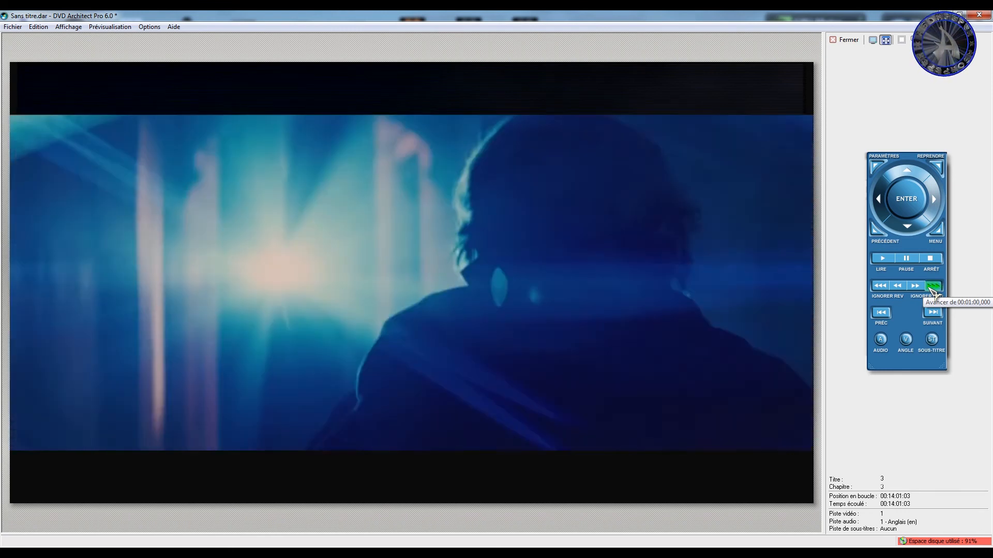
Skip ahead through the FILM video of the playlist preview in one-minute jumps, and close the preview
double_click(930, 289)
click(931, 289)
double_click(930, 289)
double_click(930, 289)
double_click(931, 289)
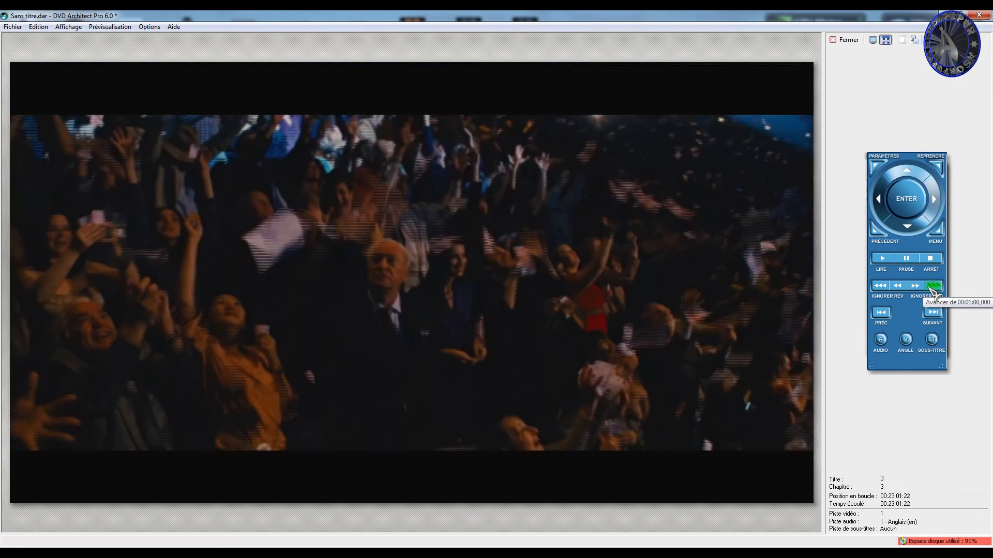
double_click(930, 289)
double_click(930, 289)
click(930, 289)
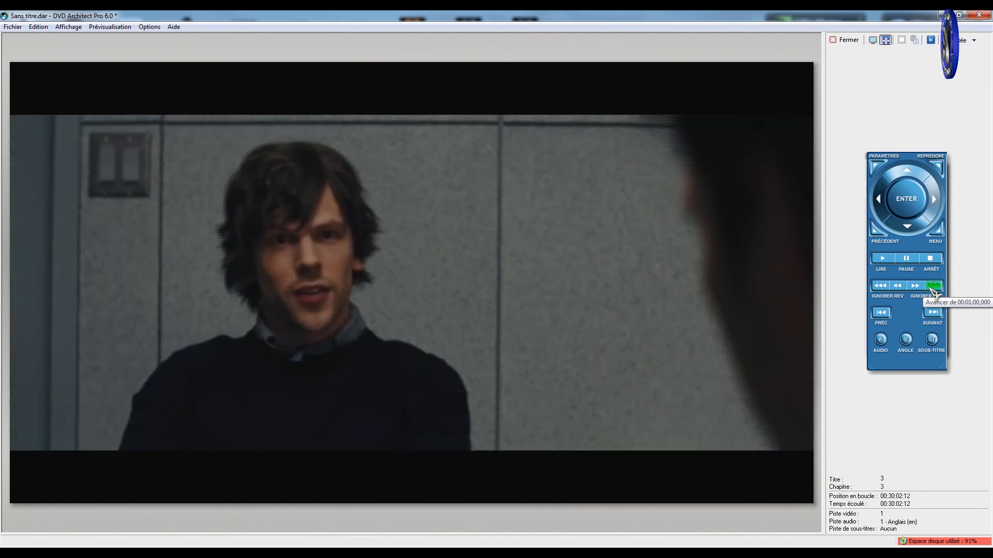
click(931, 290)
click(931, 289)
double_click(931, 290)
double_click(931, 289)
click(931, 290)
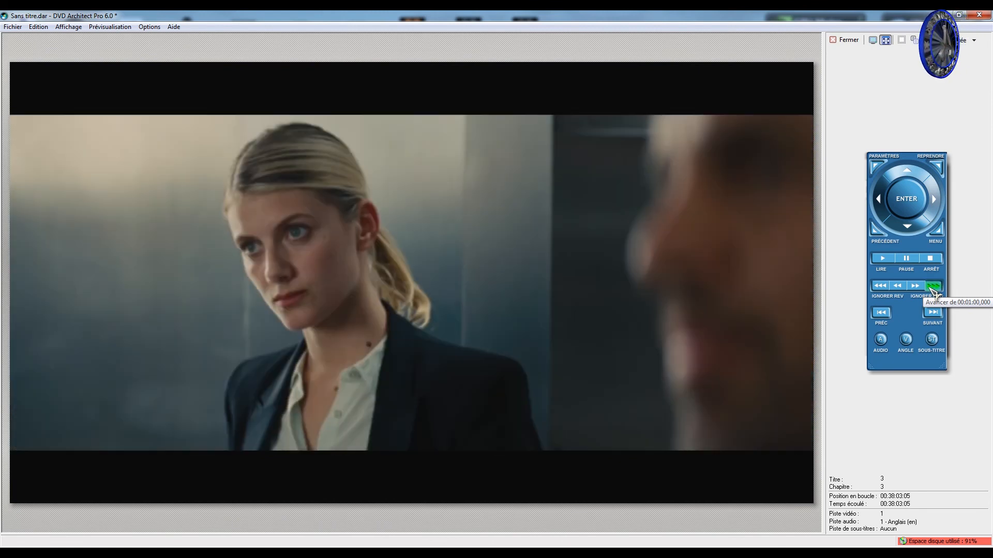
double_click(931, 290)
double_click(930, 289)
double_click(934, 289)
click(933, 290)
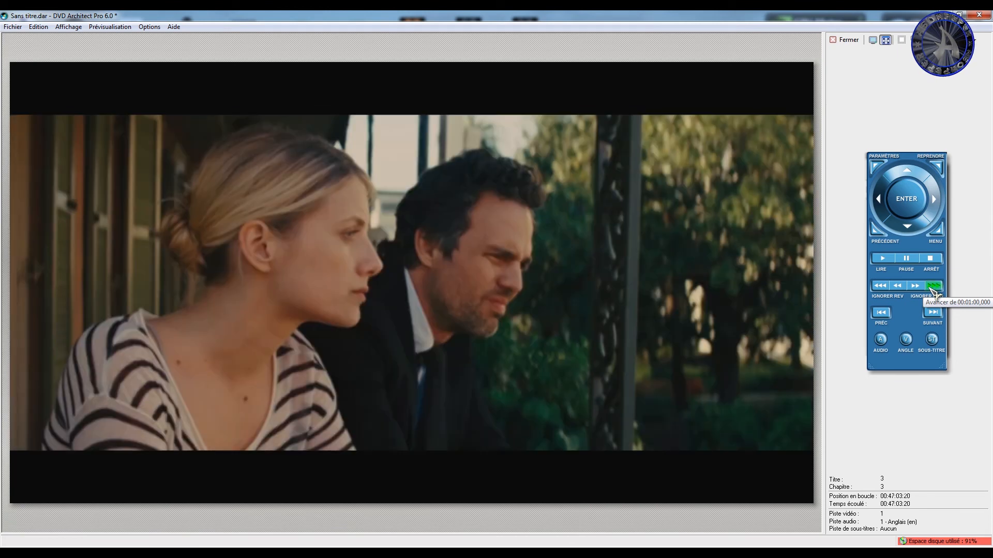
double_click(933, 290)
click(933, 289)
double_click(933, 290)
double_click(934, 289)
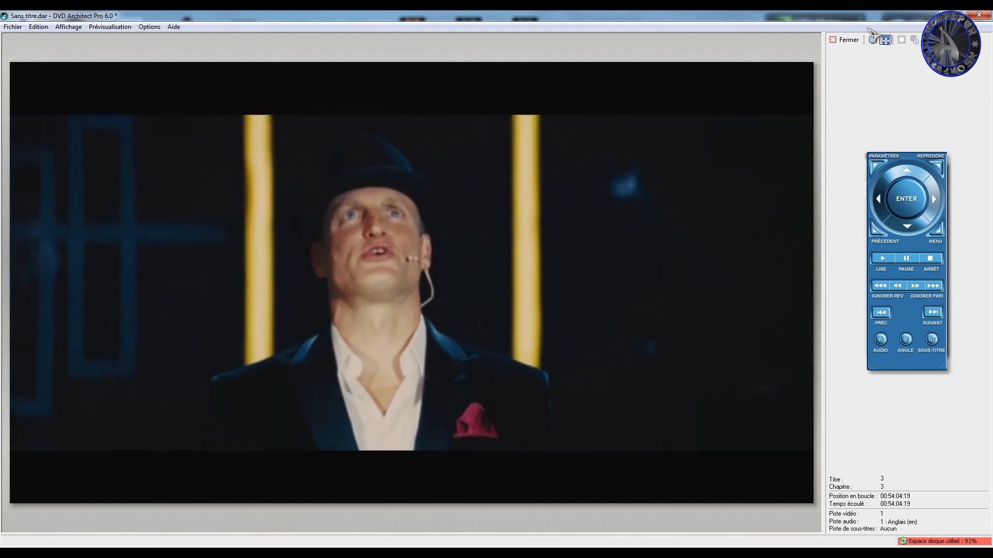
click(844, 40)
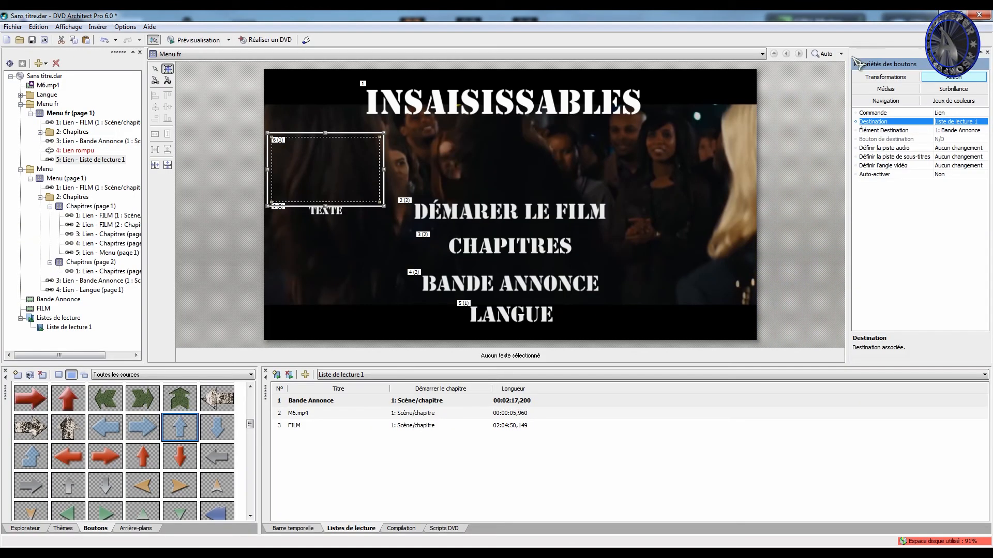
click(309, 427)
click(306, 375)
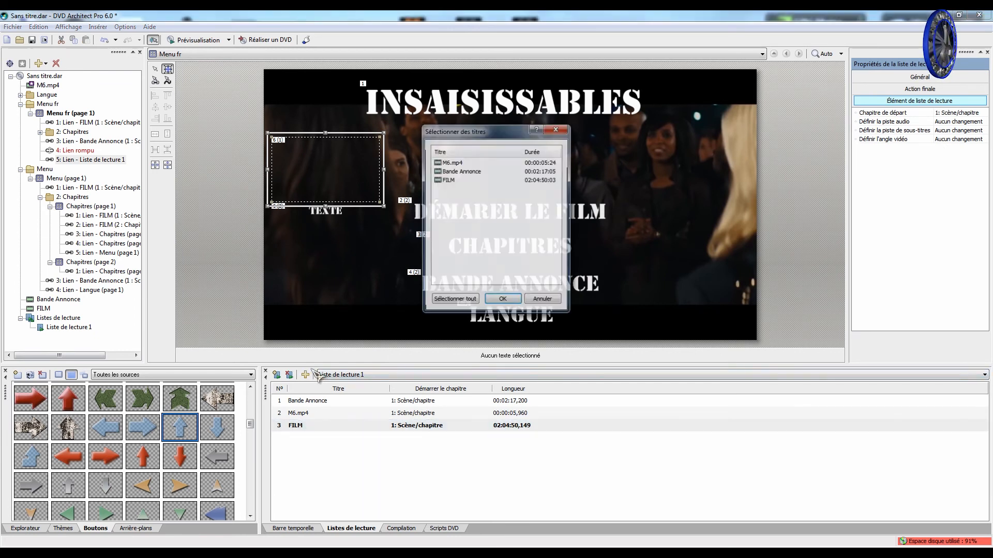
click(556, 301)
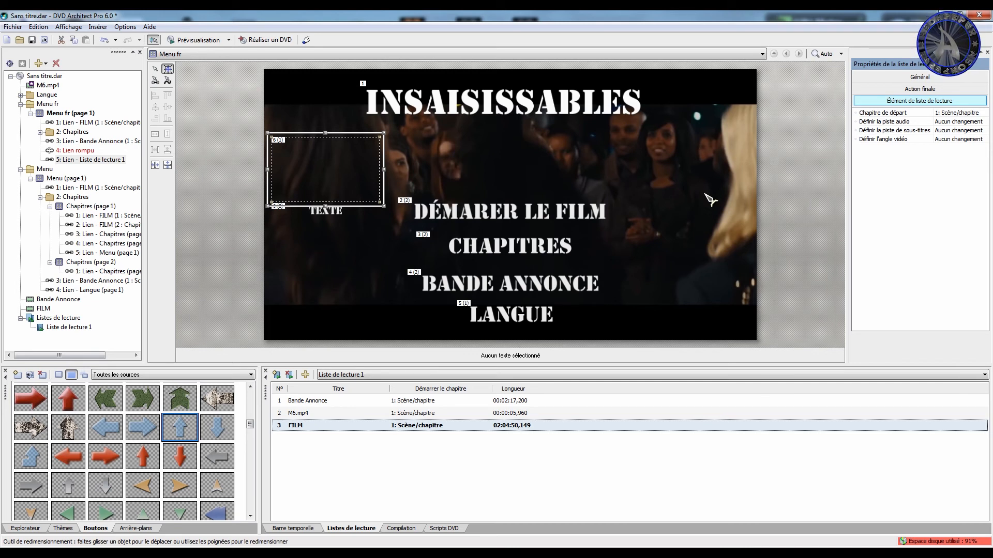
Select the TEXTE button on Menu fr and undo the latest changes to Liste de lecture 1, back to M6.mp4 alone
click(357, 266)
click(343, 186)
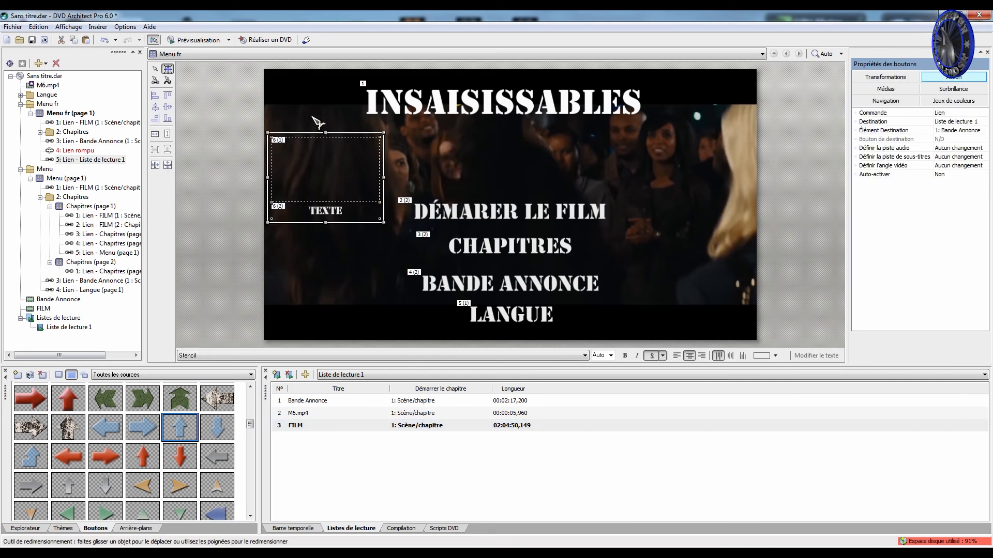
key(ctrl+z)
key(ctrl+z)
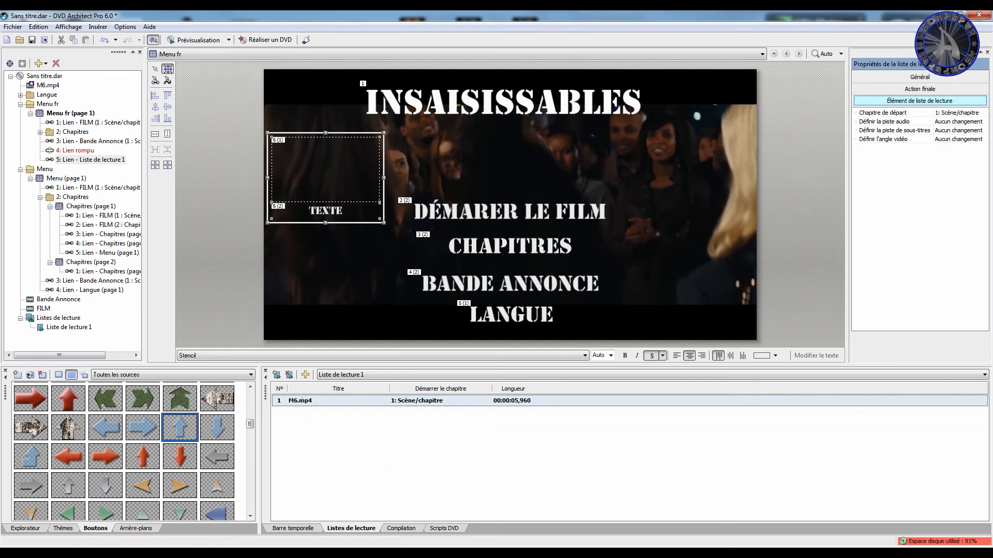
Insert an empty image compilation and an empty audio/video compilation into the project
click(402, 528)
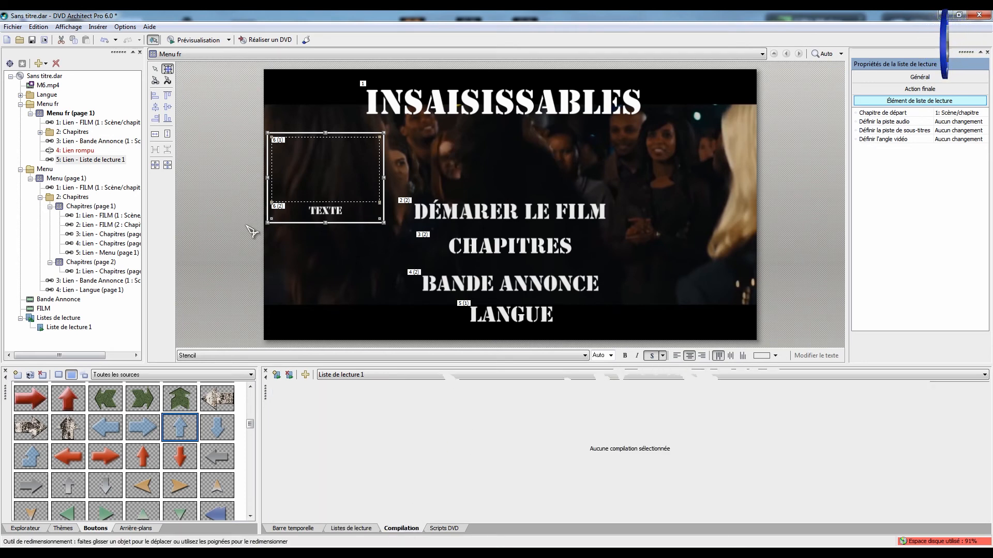
click(20, 104)
right_click(45, 324)
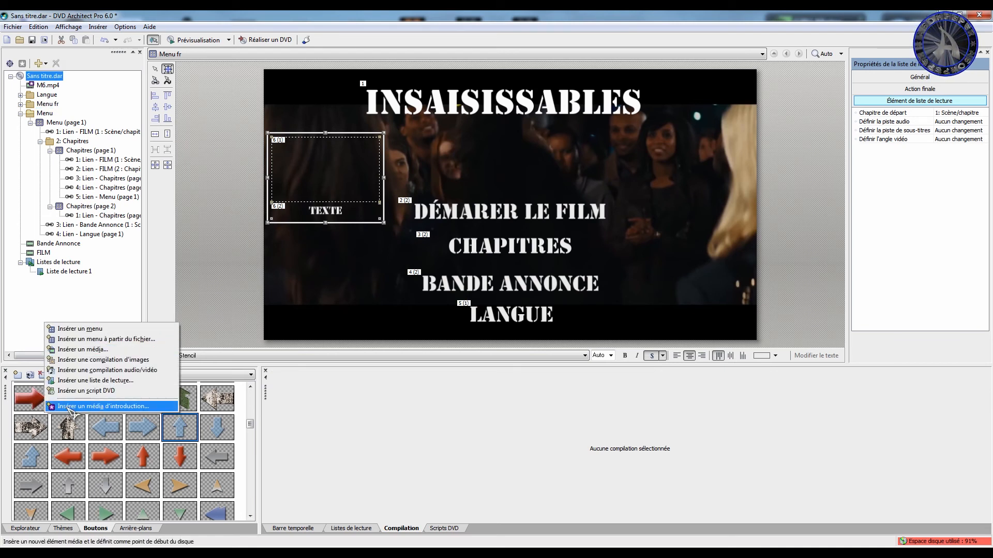
click(77, 361)
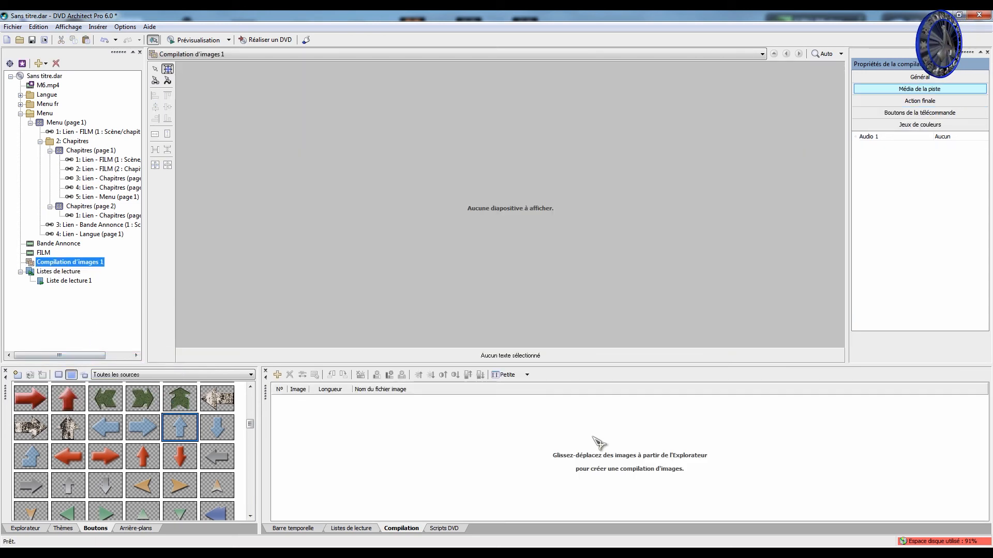
click(436, 447)
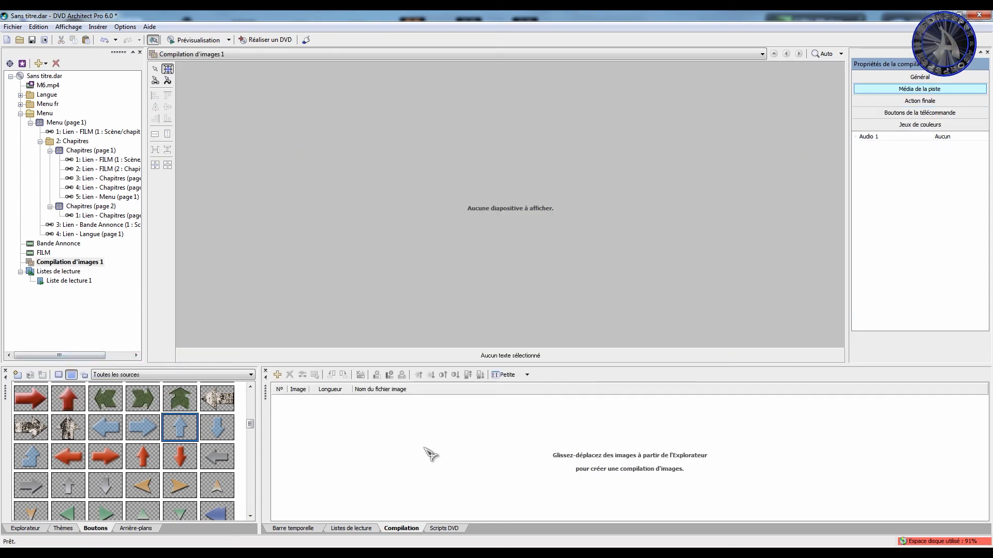
right_click(91, 305)
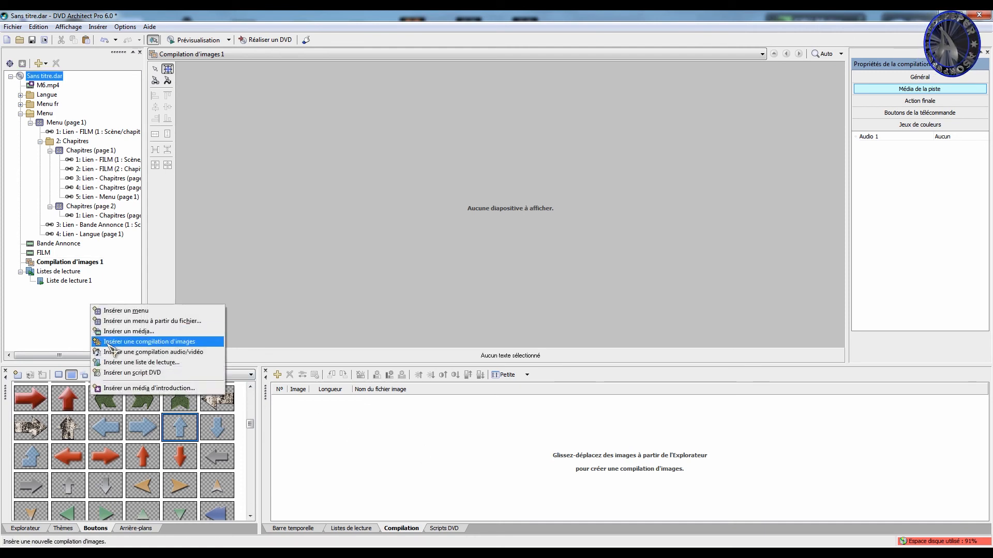
click(111, 352)
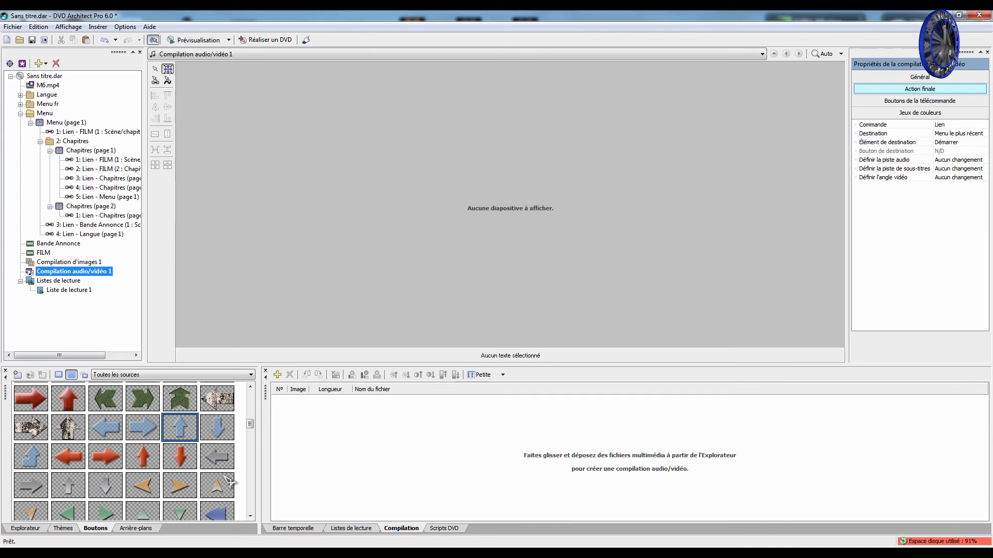
Look through the button, theme and background libraries, and show the project's media files in the file explorer
drag(250, 423, 252, 395)
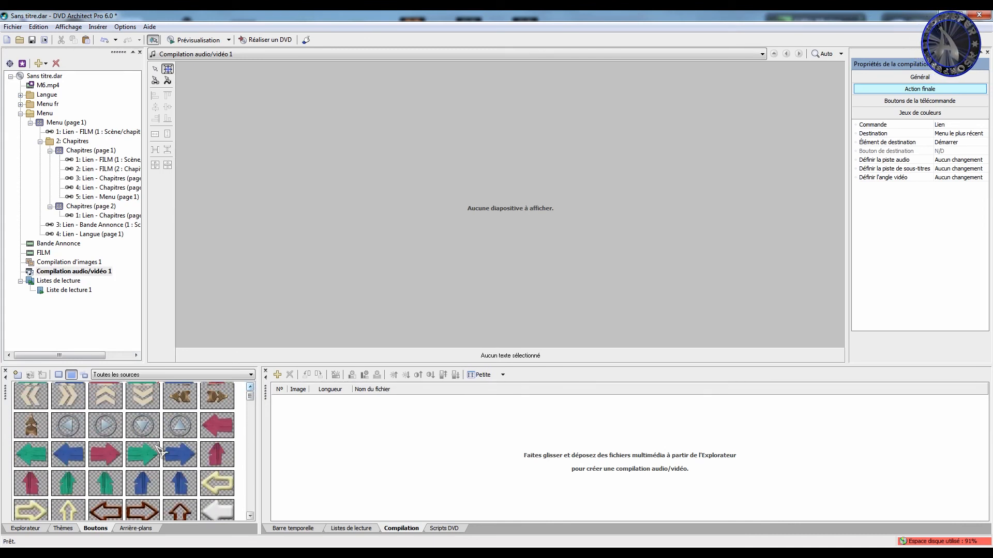
click(64, 528)
click(94, 529)
click(136, 528)
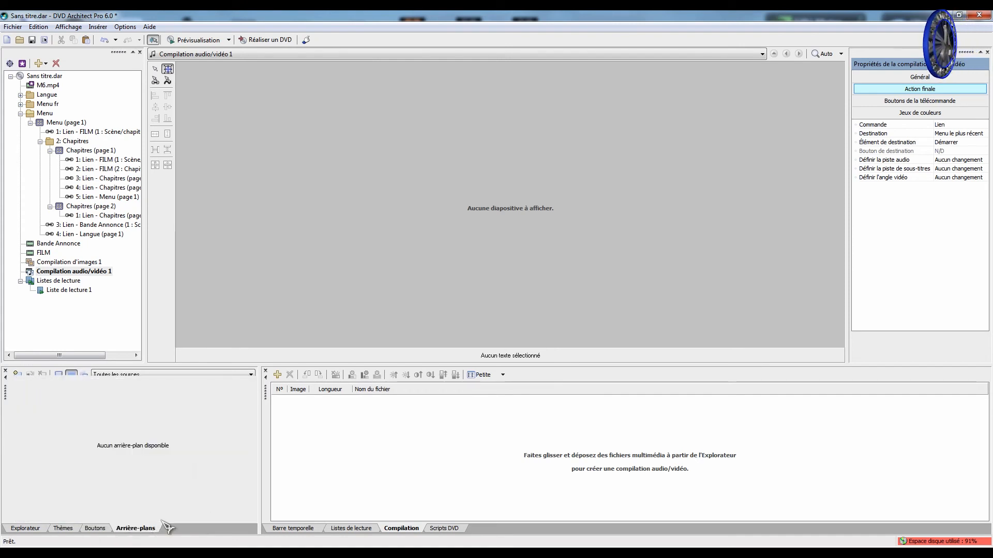
click(32, 528)
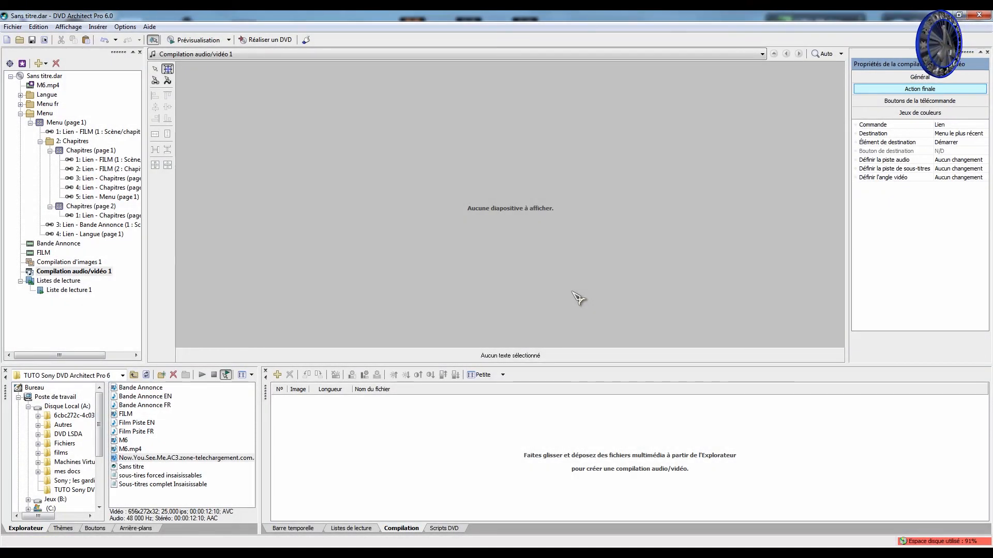
Start making the DVD with the Graver operation, keeping Projet actif and the proposed preparation folder, and continue to the message list
click(272, 42)
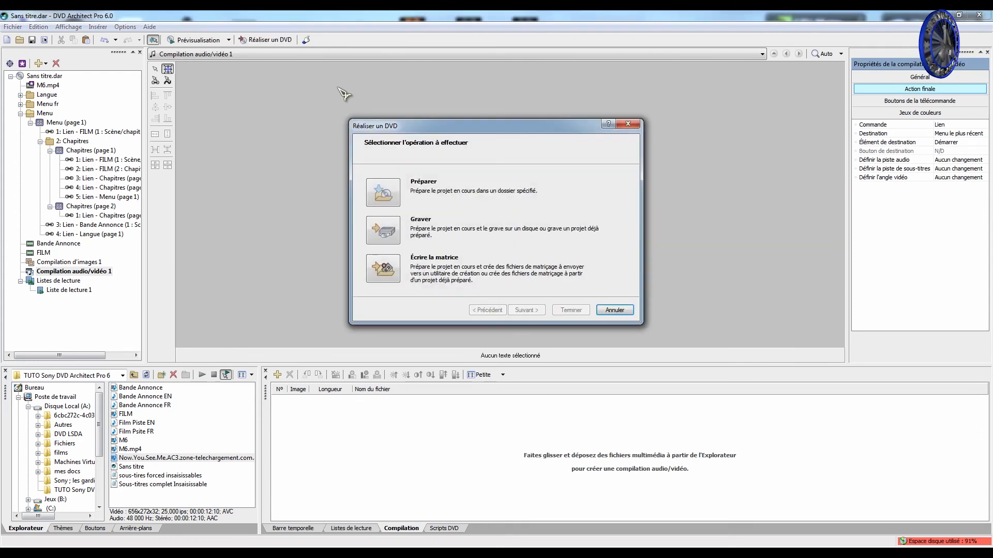
click(392, 219)
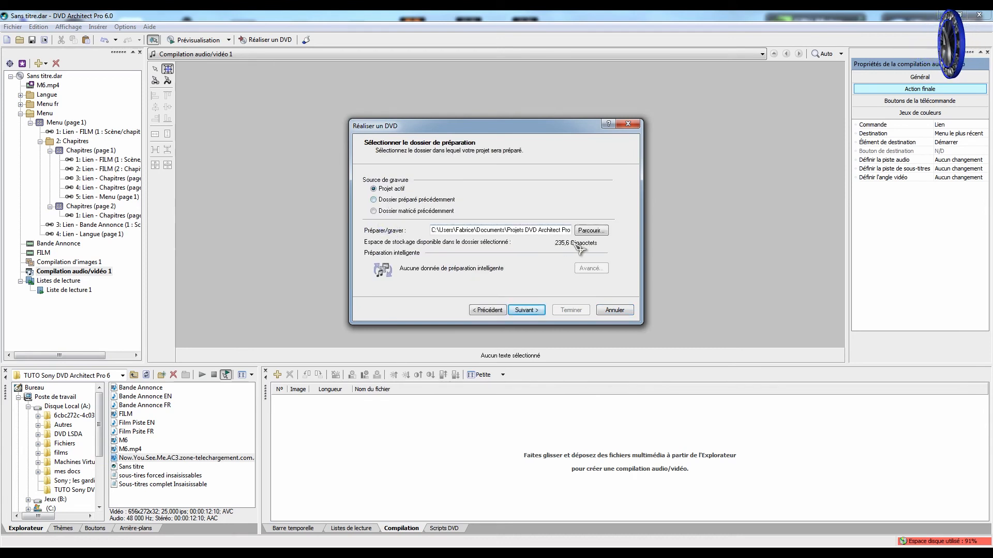
drag(456, 232, 539, 234)
click(557, 231)
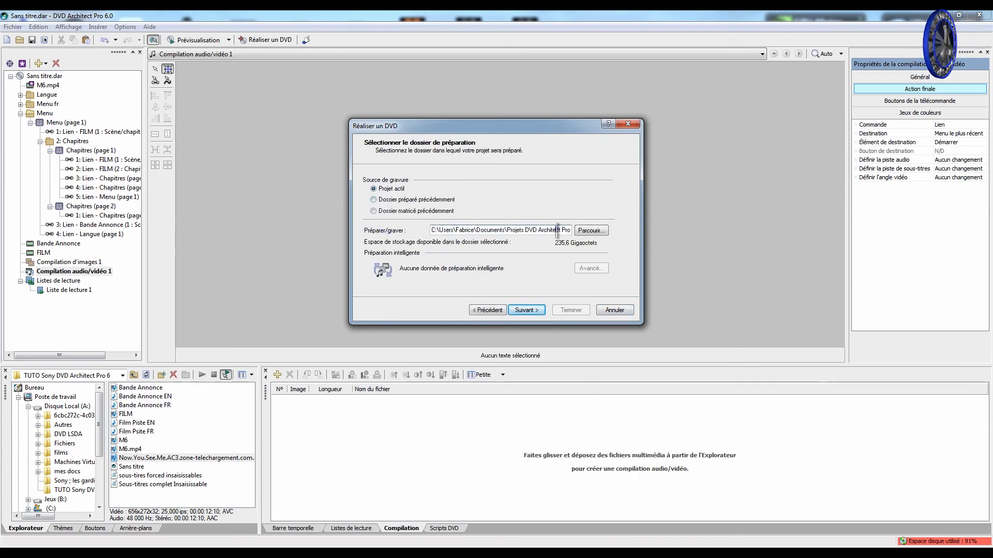
click(526, 310)
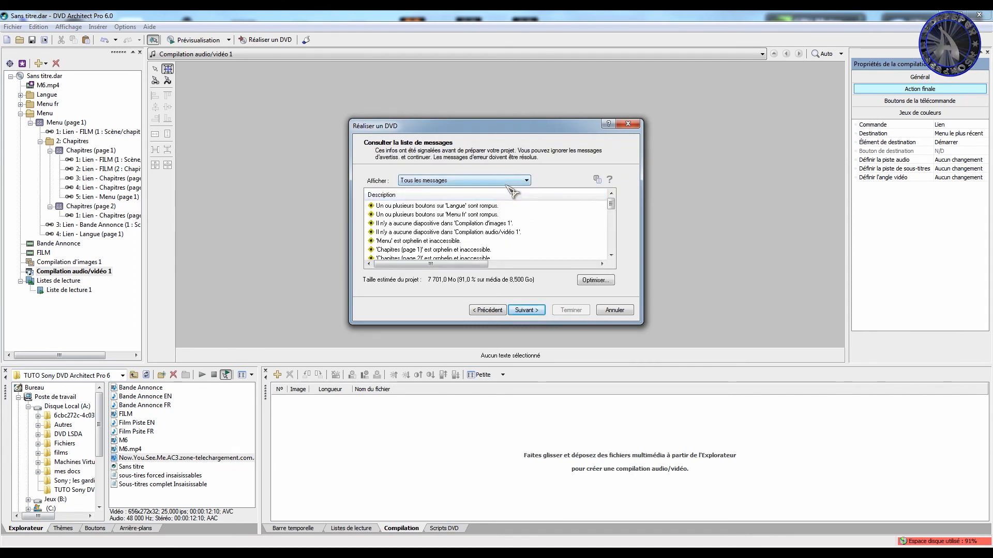
Examine the disc optimisation sizes and the project message list, including the view limited to errors and warnings
click(592, 279)
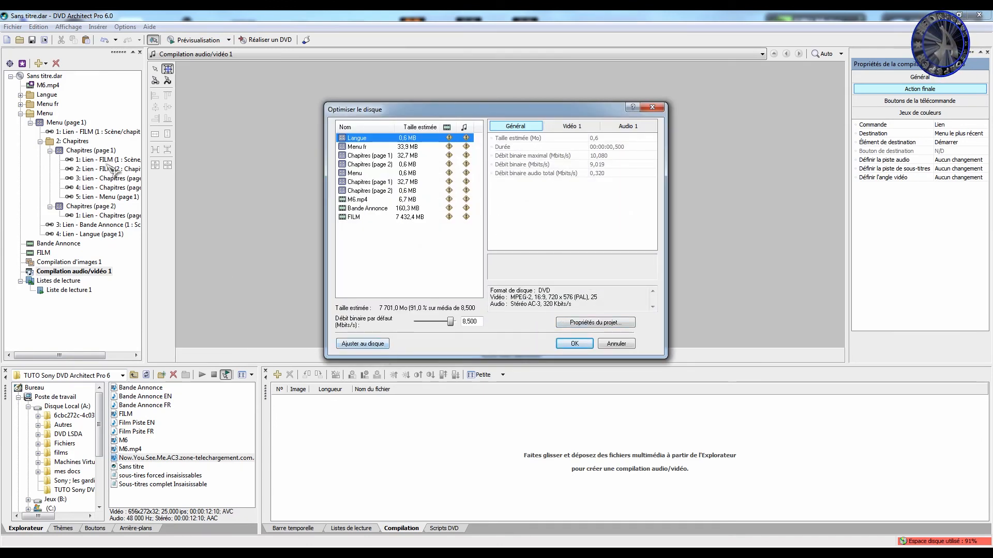
click(621, 344)
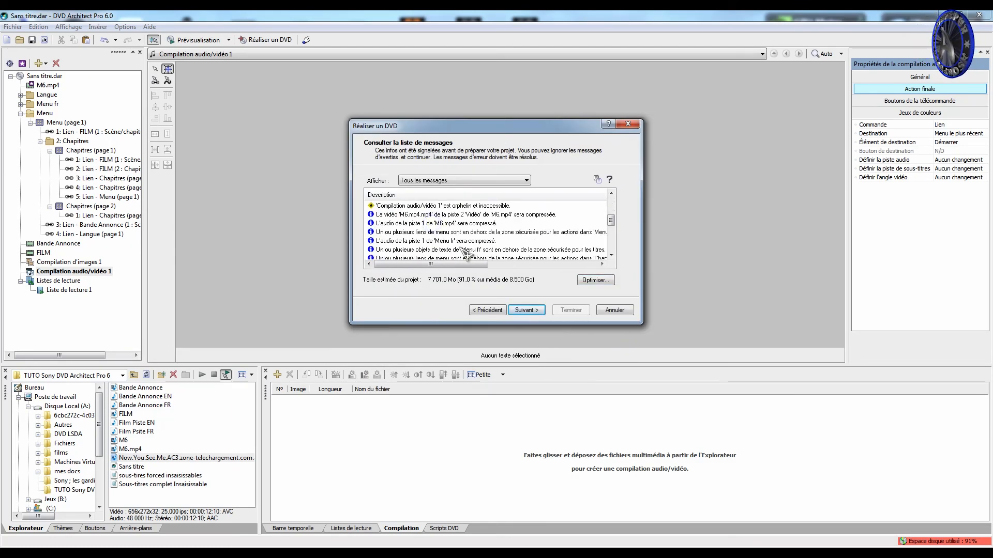
scroll(462, 252, up, 4)
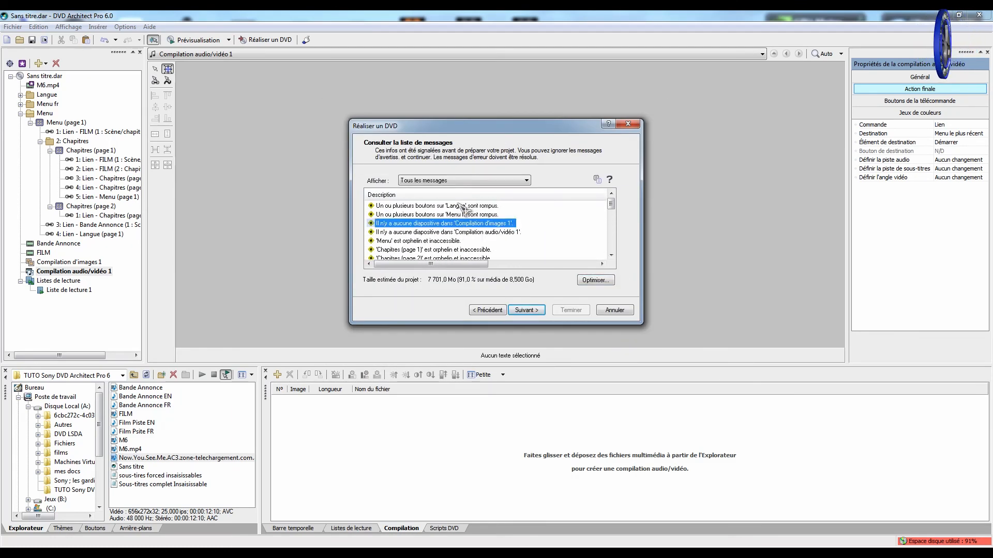
click(465, 181)
click(460, 194)
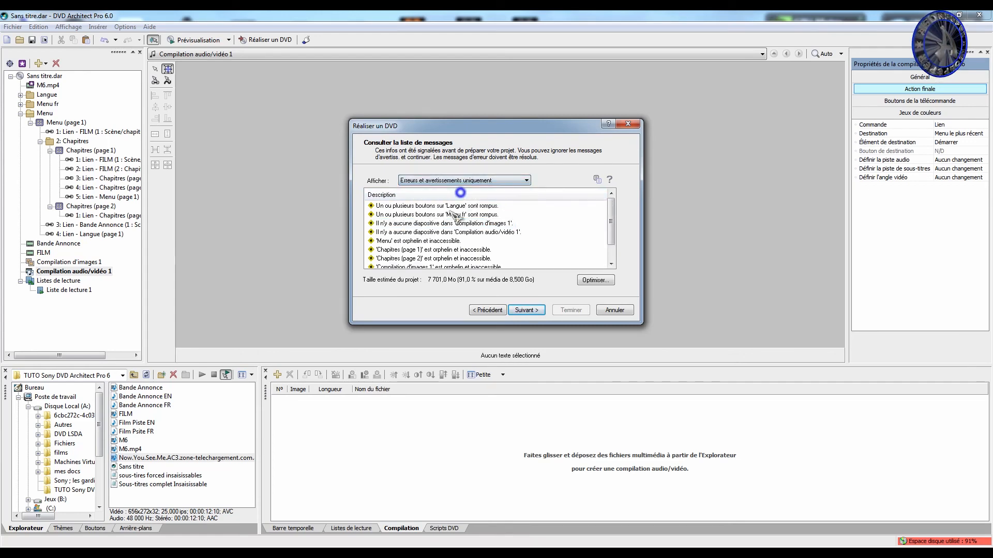
scroll(436, 251, down, 1)
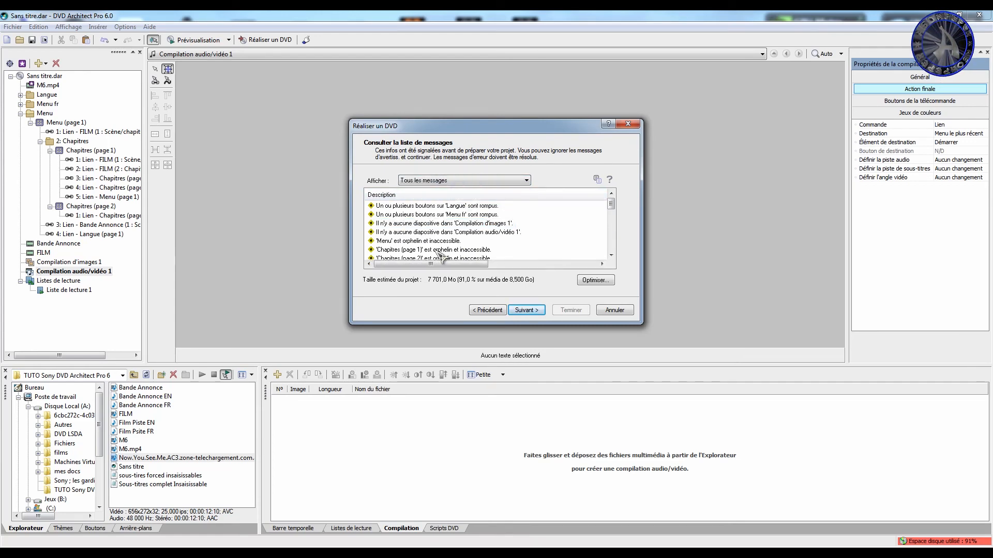
Try to fit the project to the disc in the disc optimisation, and review its estimated size and default bit rate
click(597, 281)
click(379, 343)
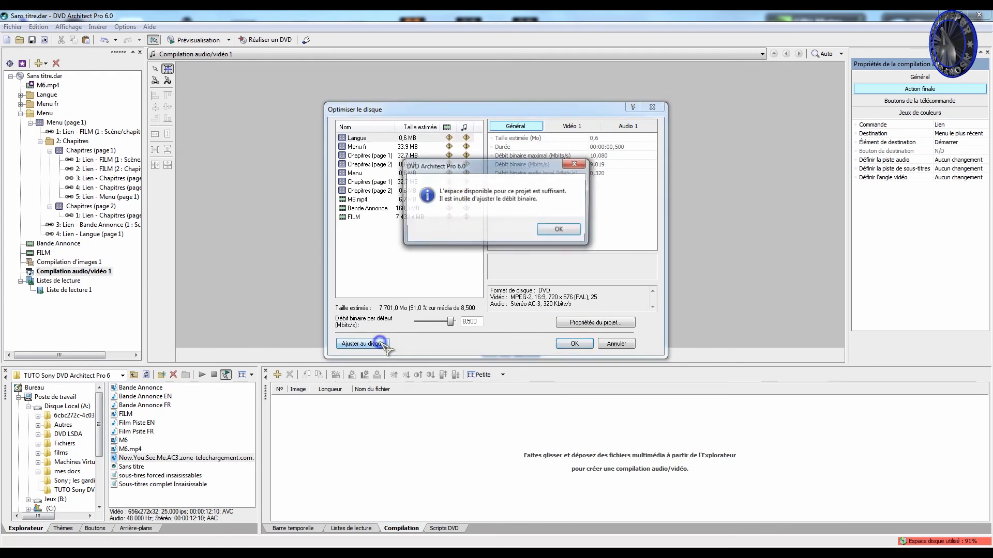
click(558, 234)
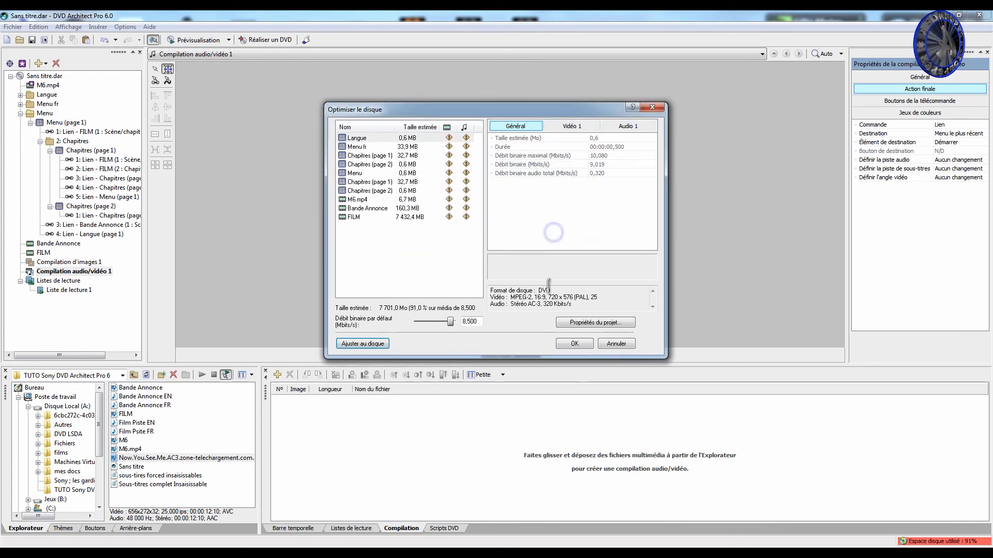
click(573, 347)
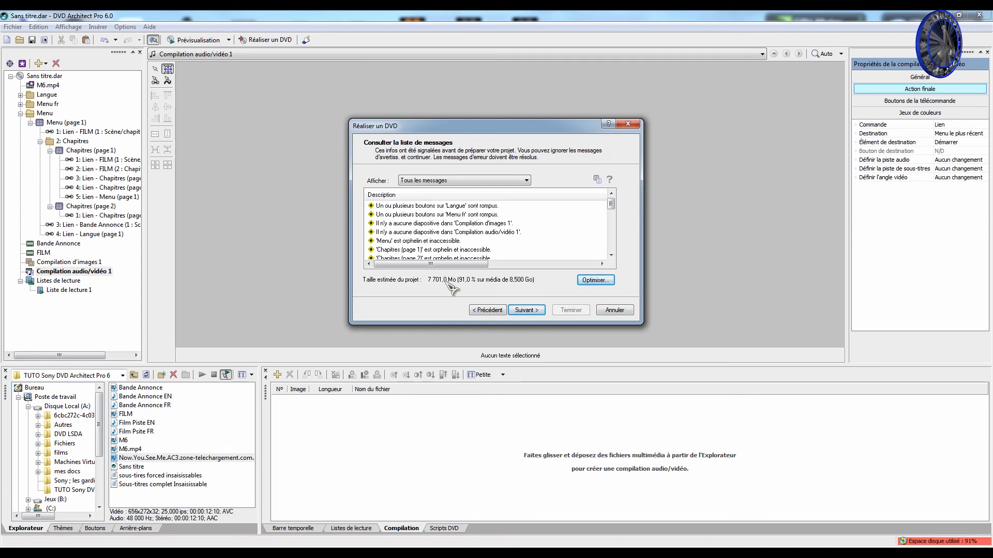
click(595, 282)
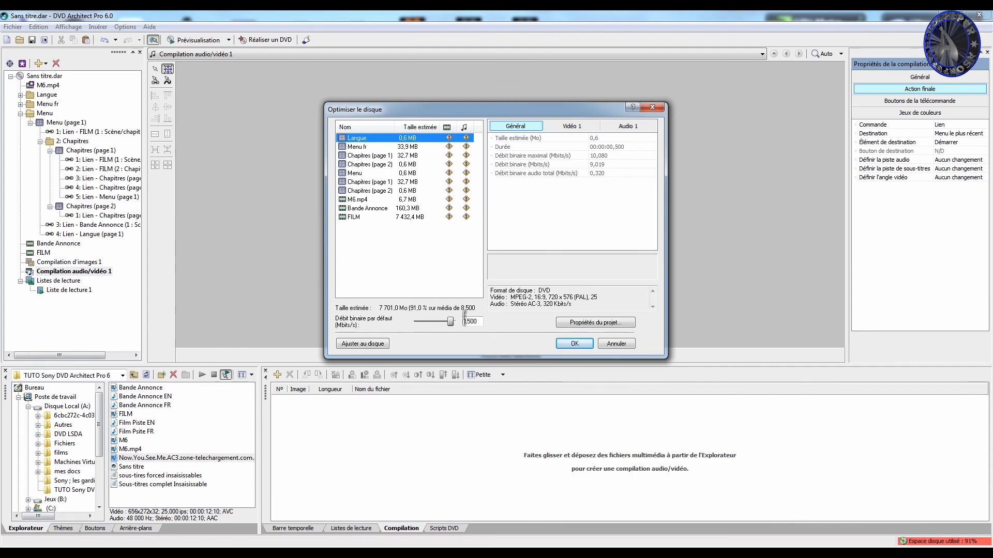
click(615, 344)
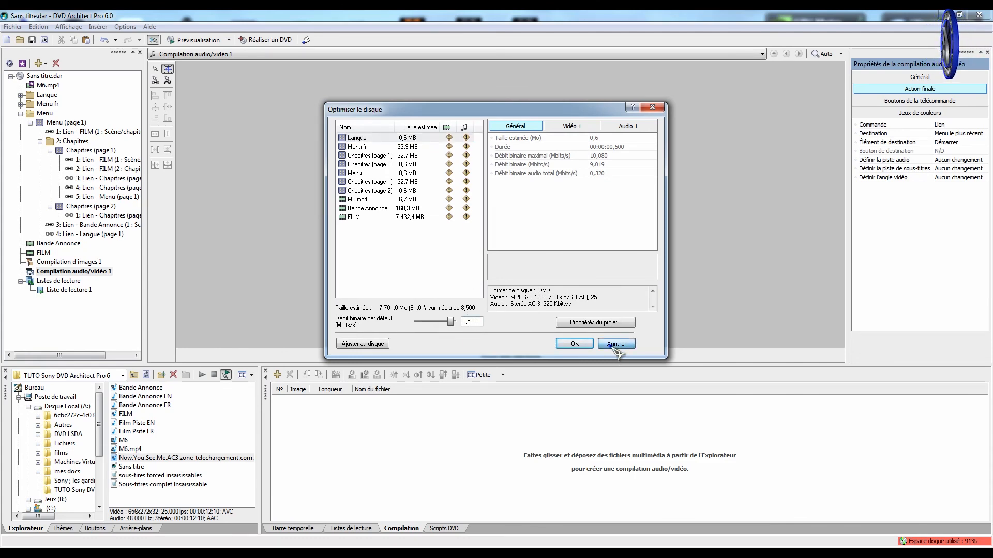
Continue to the burn settings, name the volume INSAISISSABLES, and choose ISO Image Writer as the device
click(533, 312)
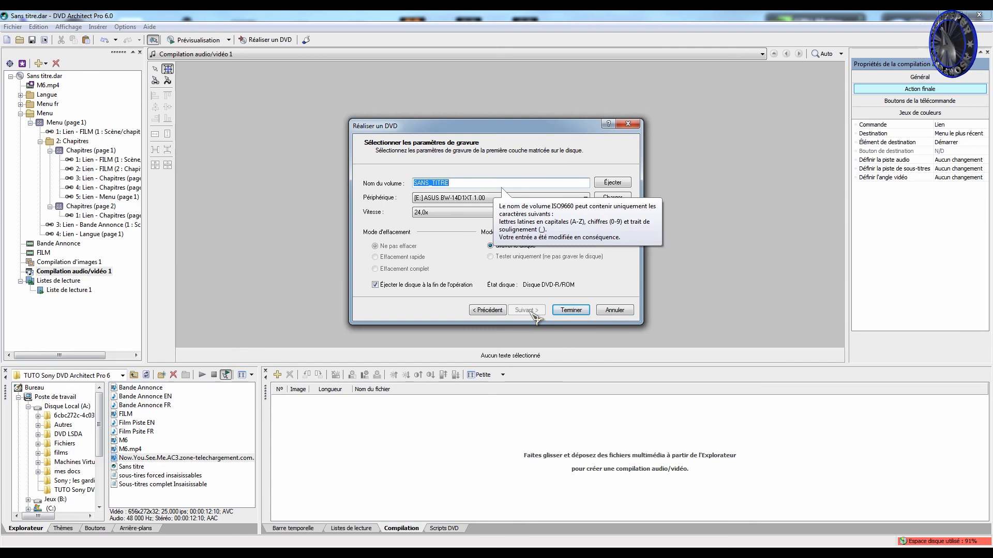
text(INSAISISSA)
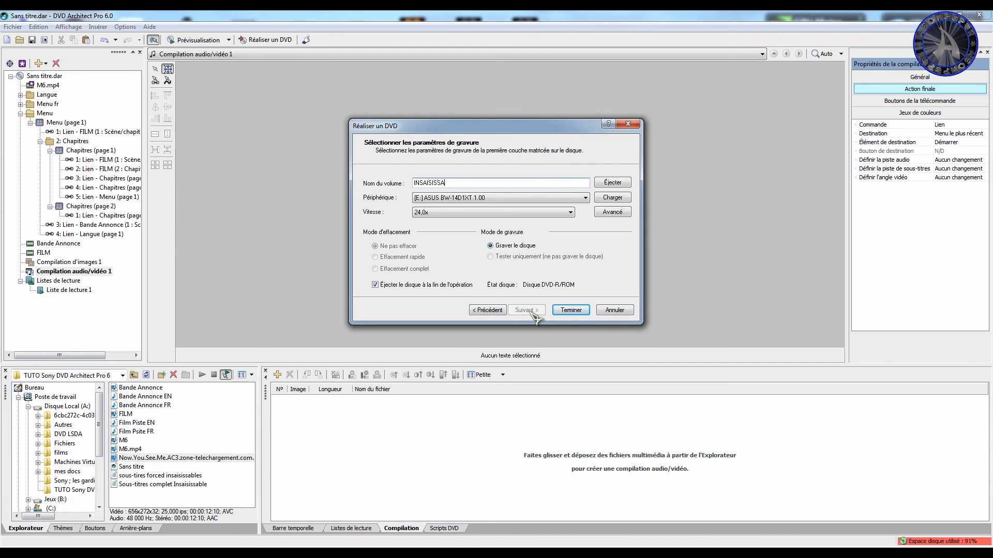
text(BLES)
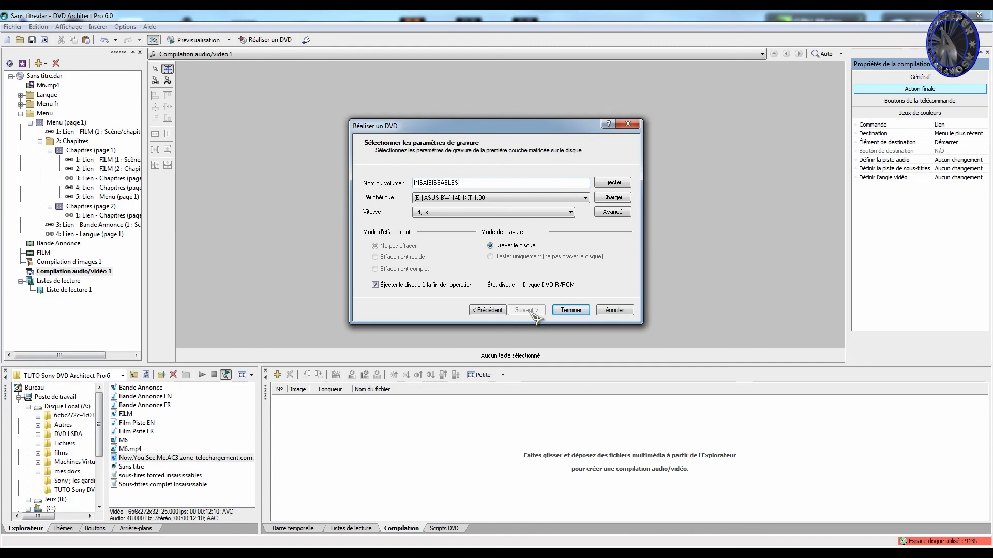
click(480, 198)
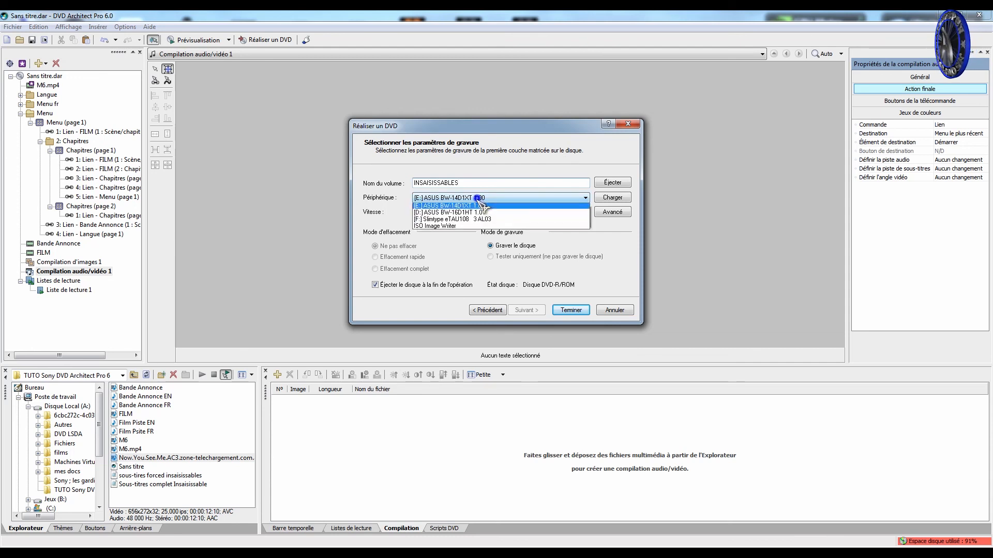
click(479, 228)
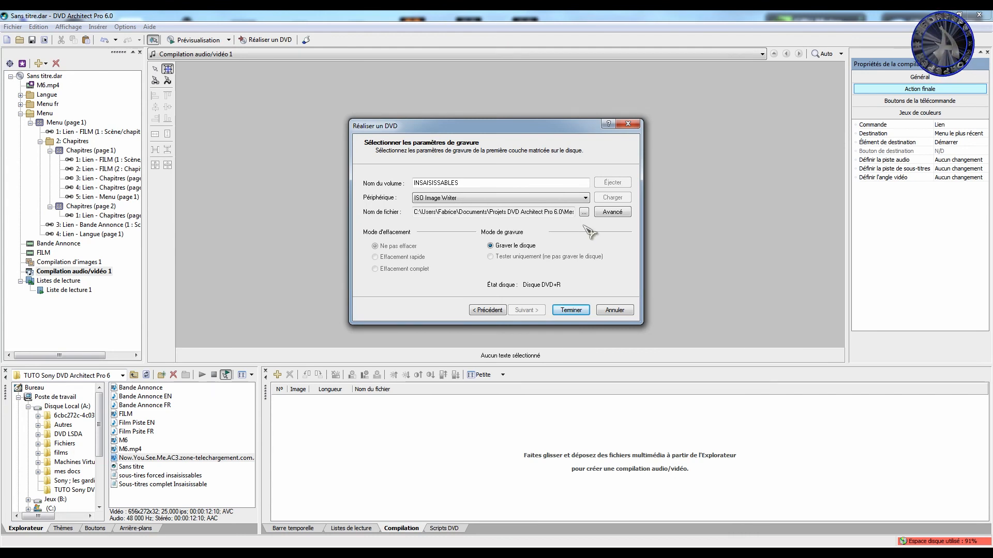
Start producing the disc image, and cancel the rendering
click(568, 310)
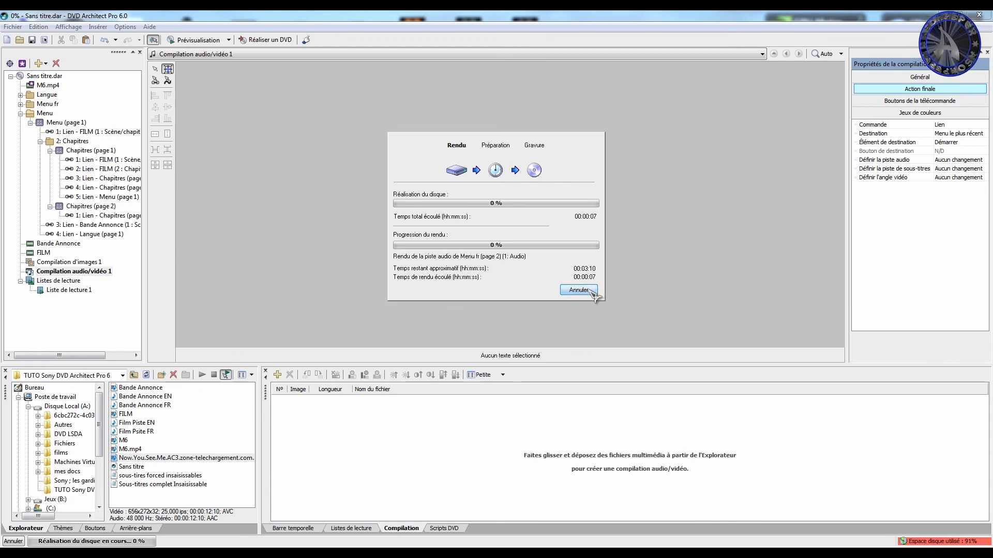
click(589, 291)
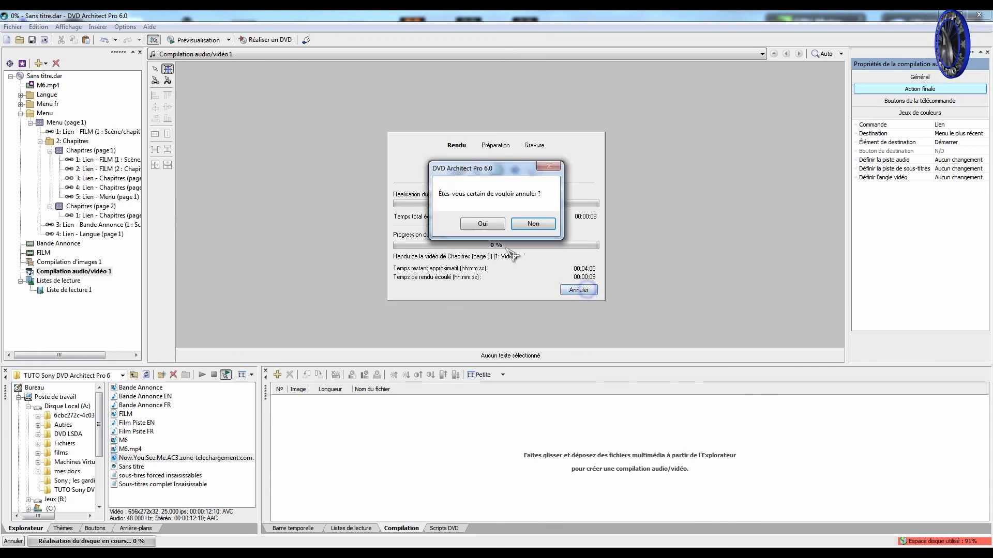
click(483, 224)
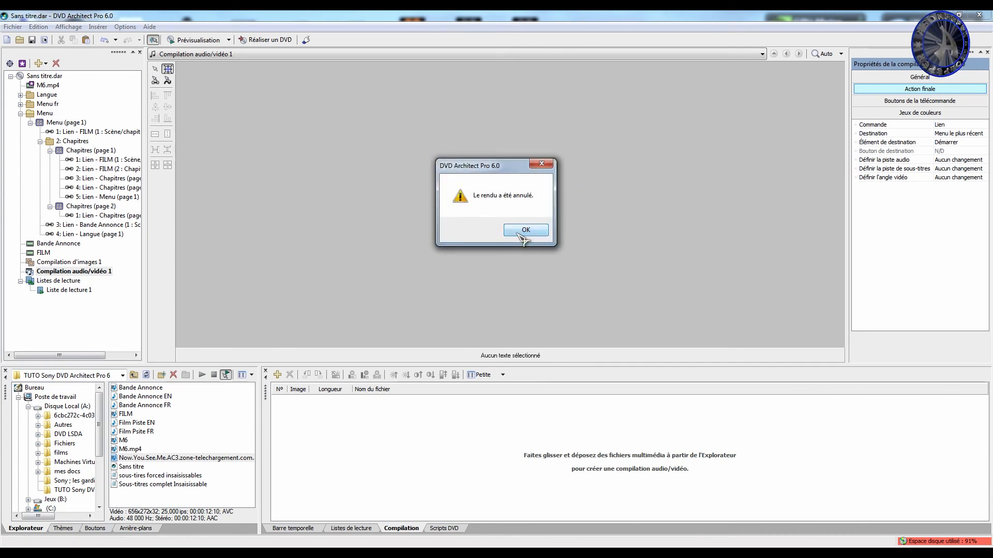
click(523, 236)
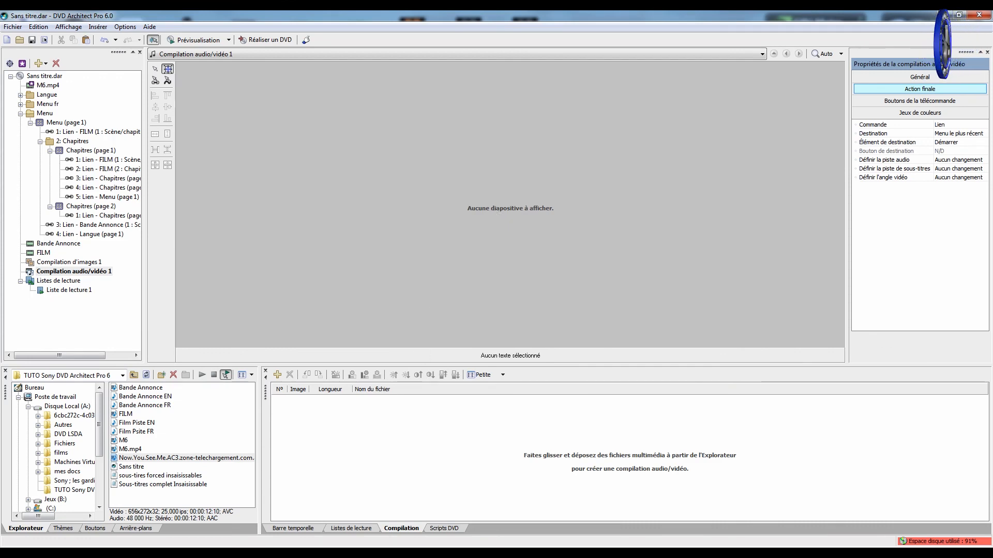
Open the INSAISISSABLES disc in drive D: from Windows Explorer and play it in the media player
click(57, 553)
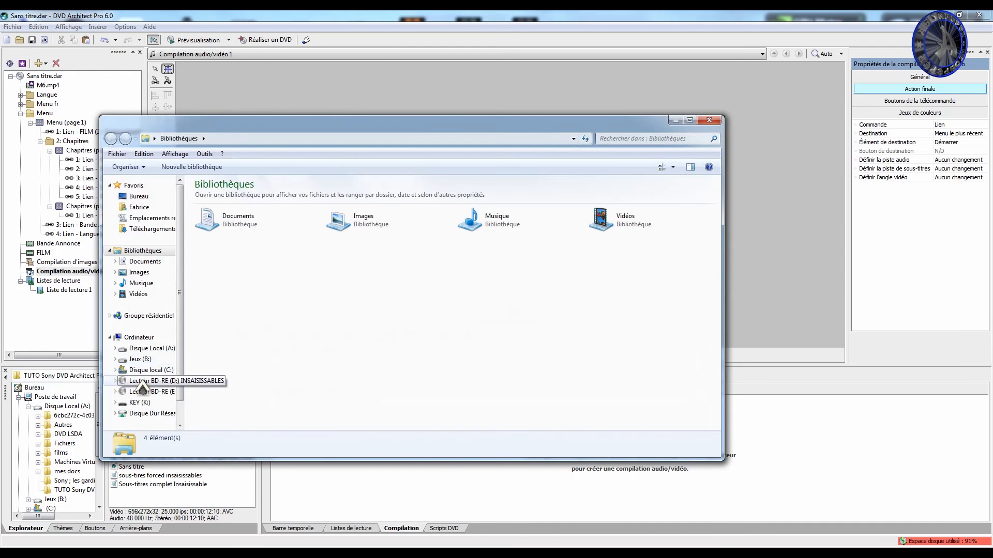
click(141, 383)
right_click(143, 381)
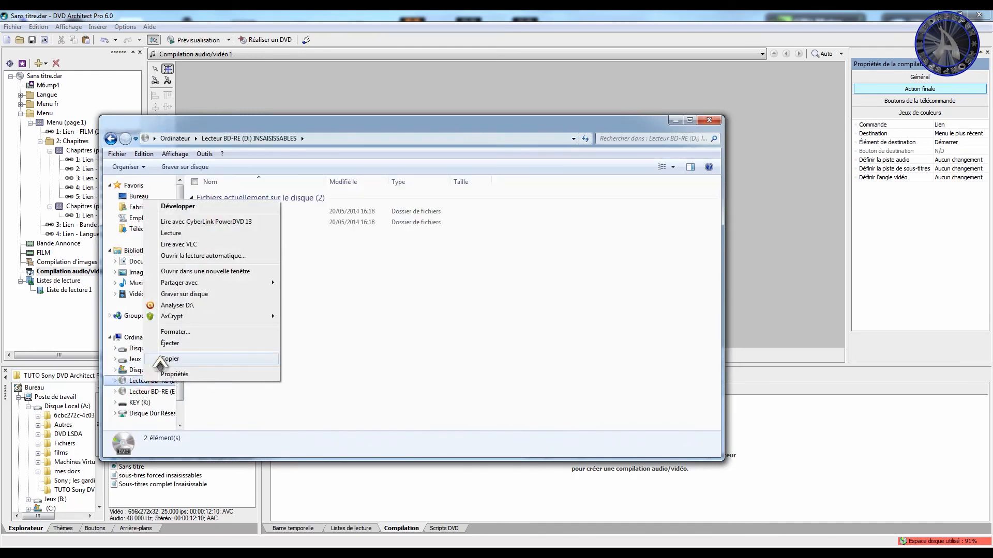
click(174, 232)
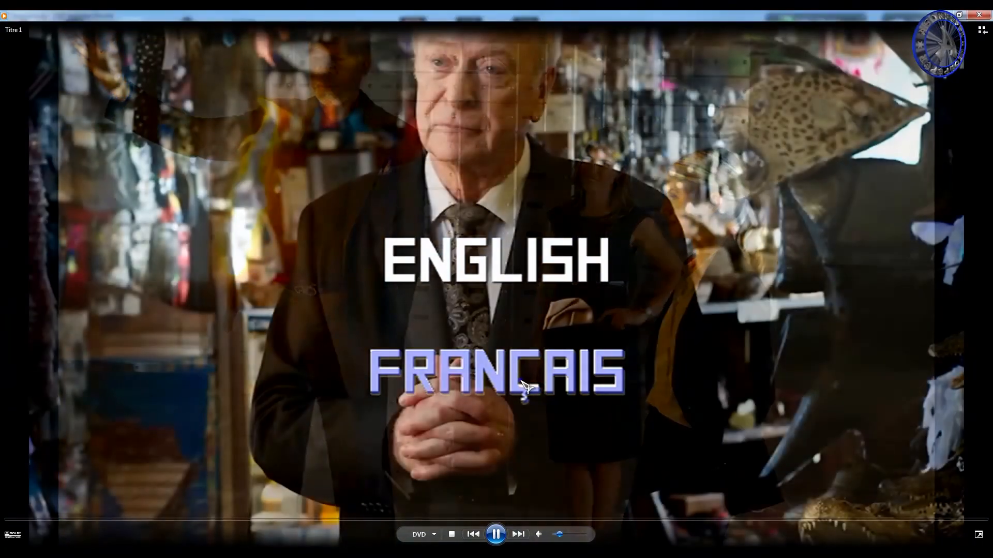
Test the disc's French menu by browsing the chapter pages up to chapter 17 and returning to the main menu
click(523, 387)
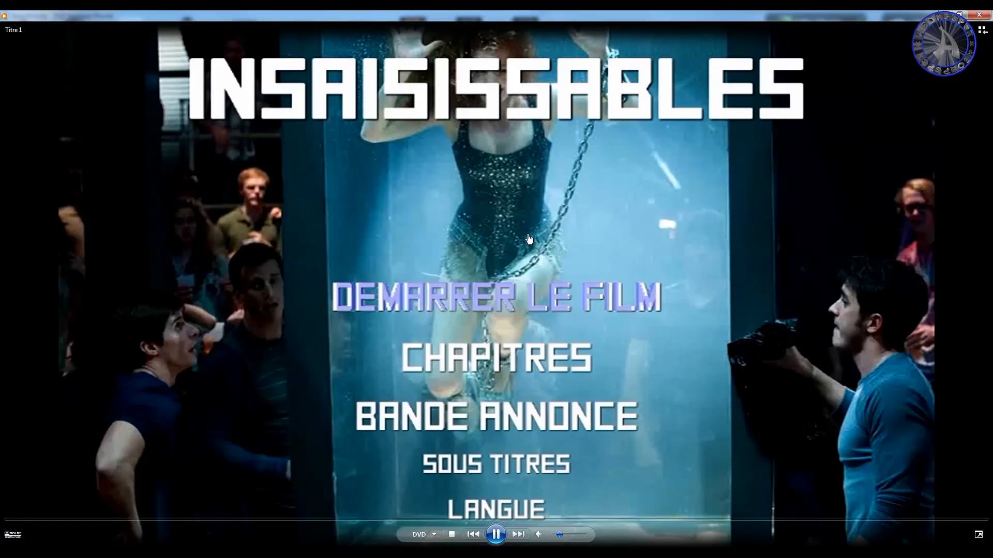
click(521, 372)
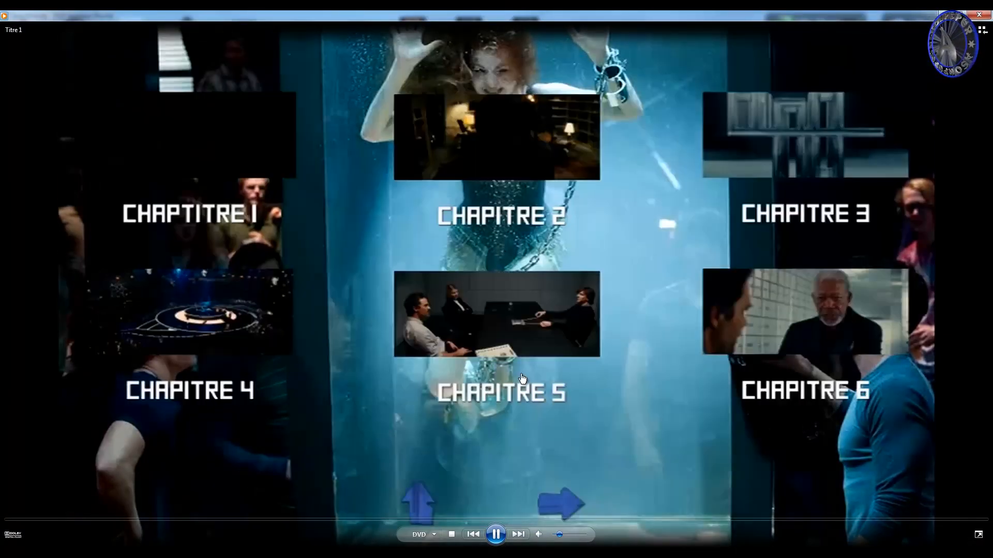
click(556, 509)
click(556, 509)
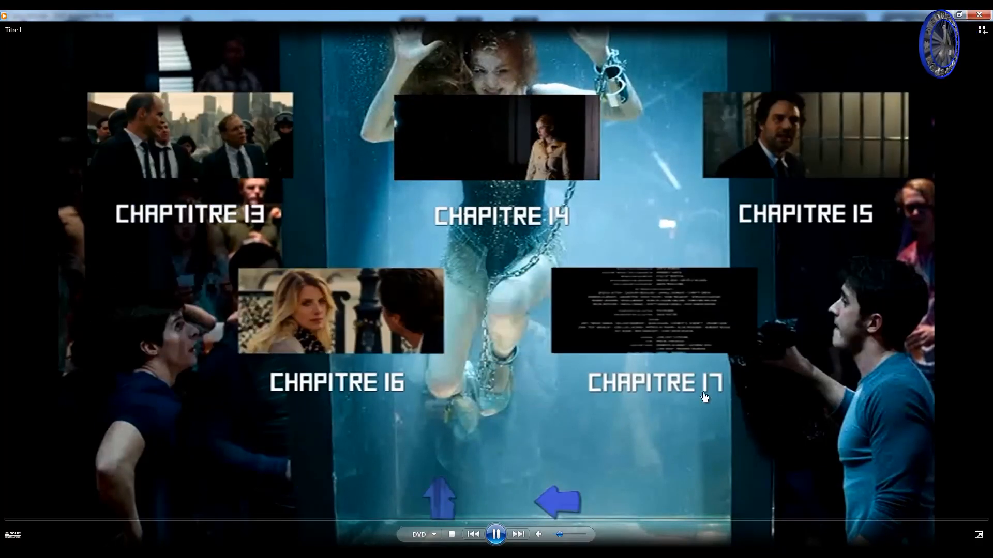
click(428, 512)
Test the disc's English menu with the No subtitles choice, check the film about 49 minutes in, and close the player and Explorer window
click(444, 511)
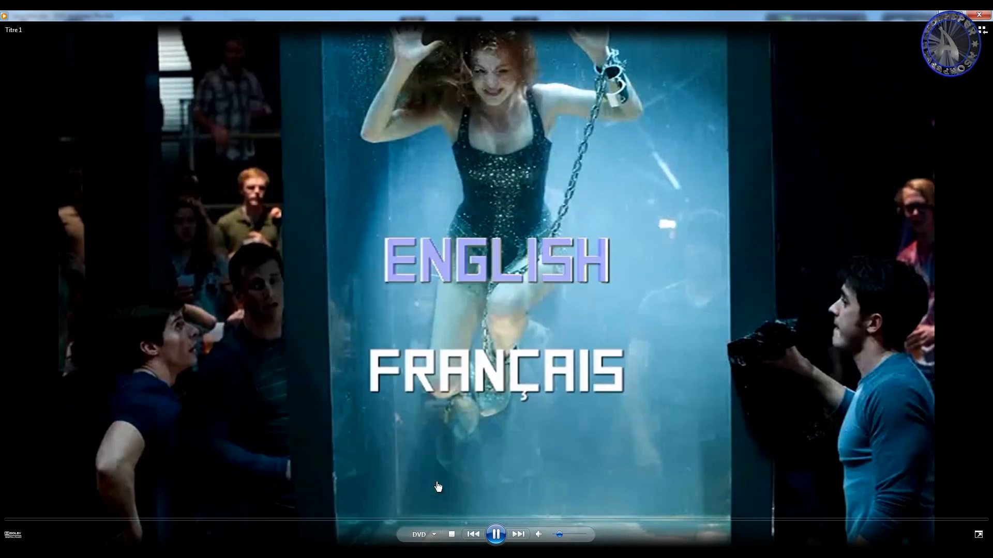
click(480, 296)
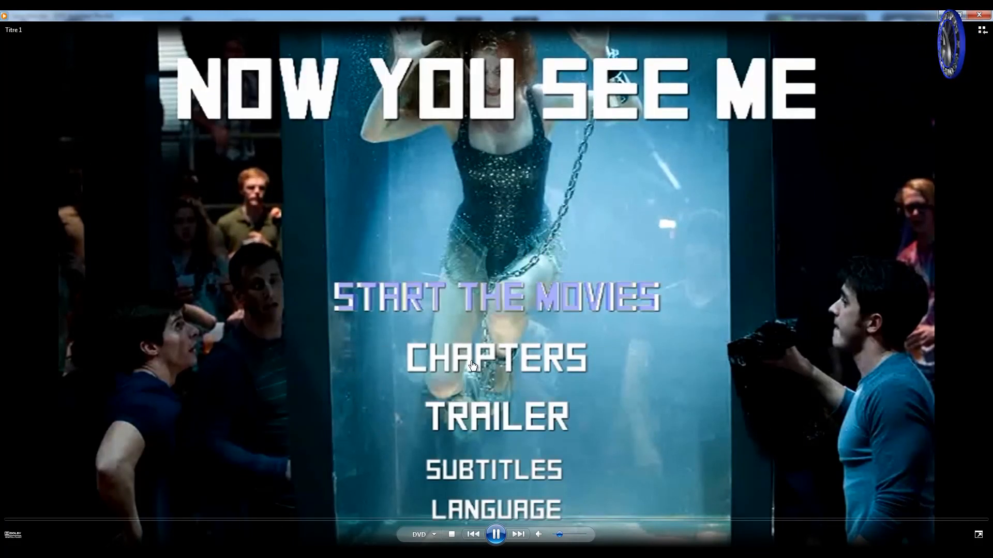
click(484, 478)
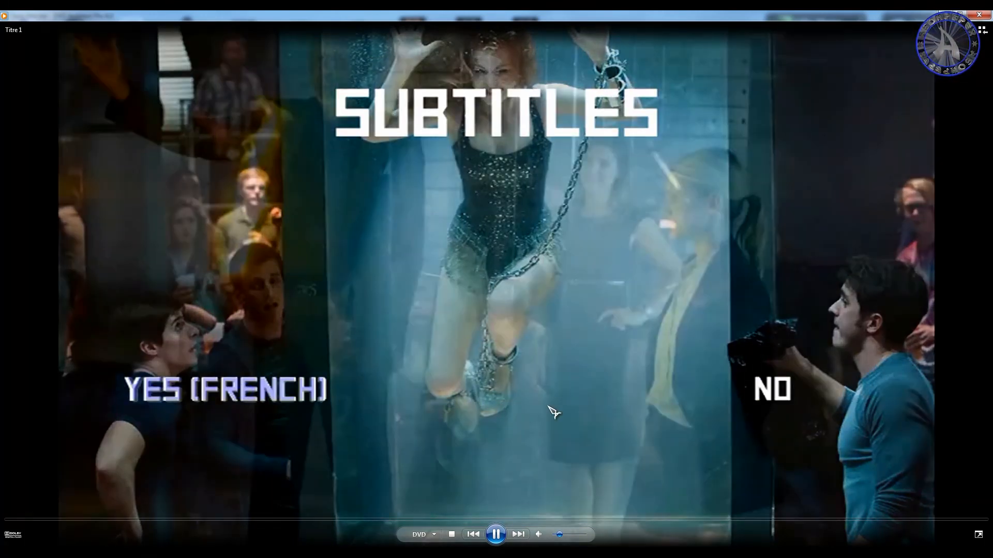
click(752, 399)
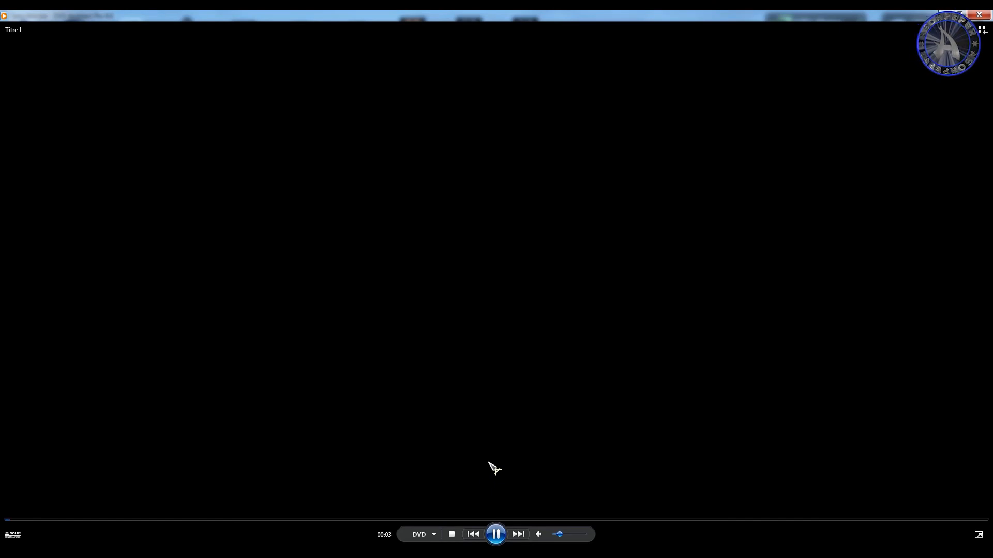
click(392, 520)
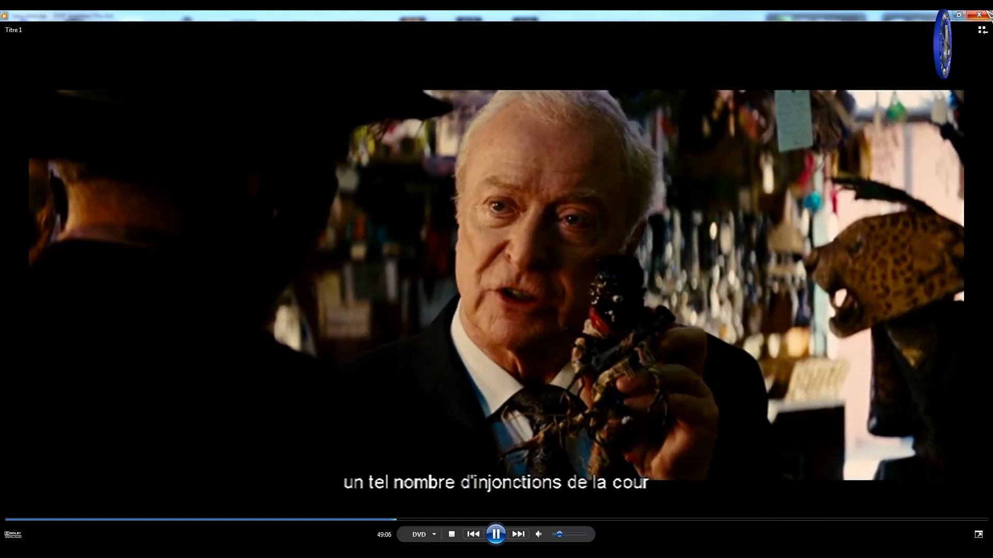
click(985, 14)
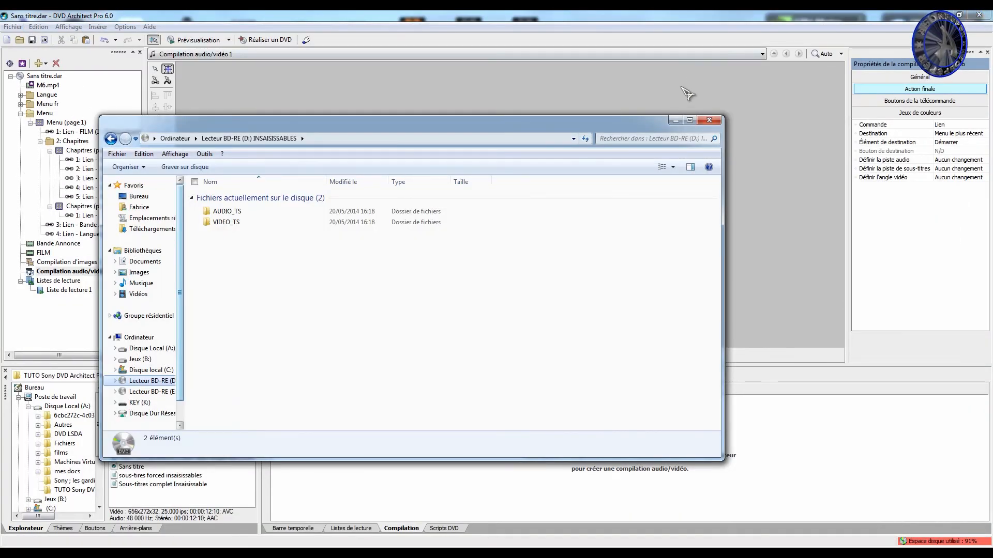
click(713, 120)
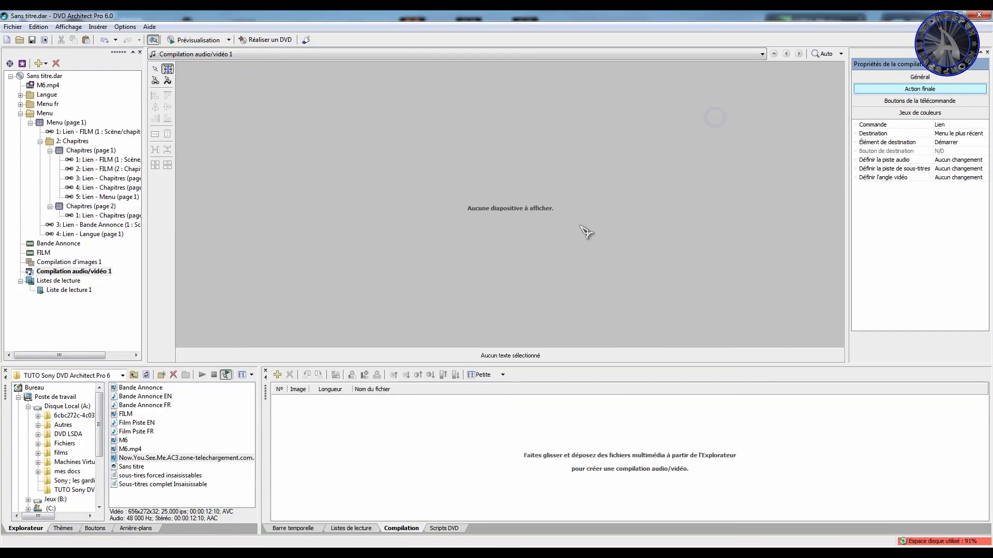